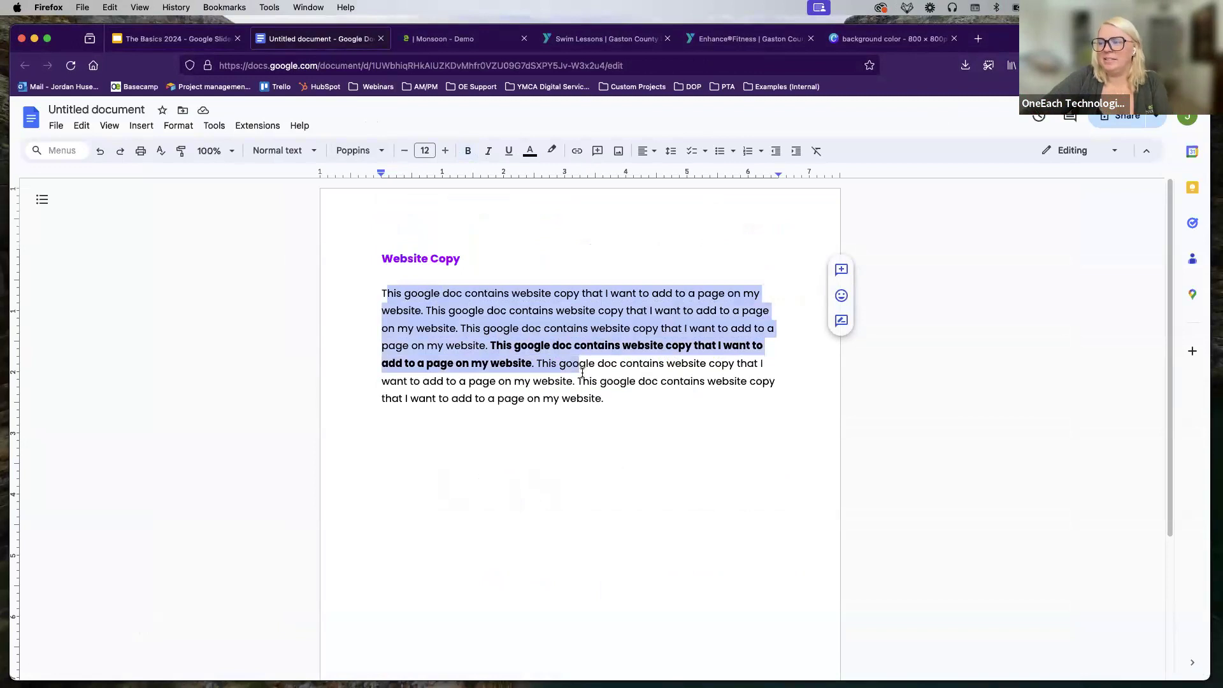
Step: Copy the 'Website Copy' heading and its full body paragraph from the Google Docs document
drag(461, 261, 355, 263)
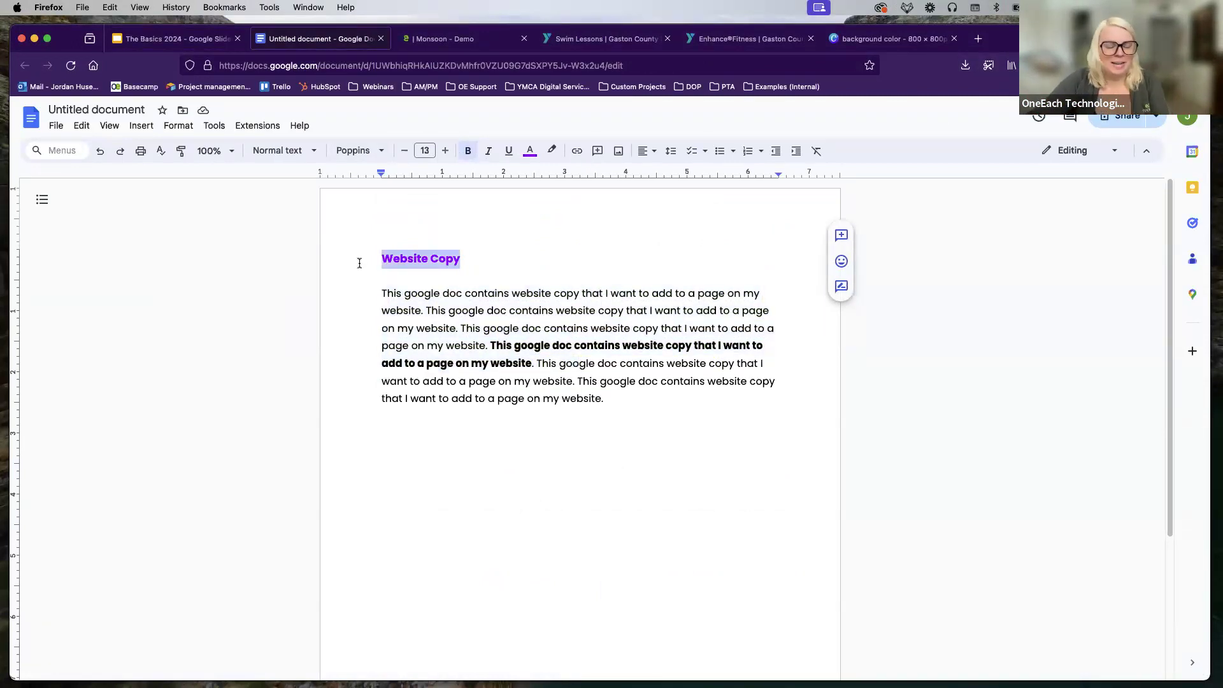
click(501, 310)
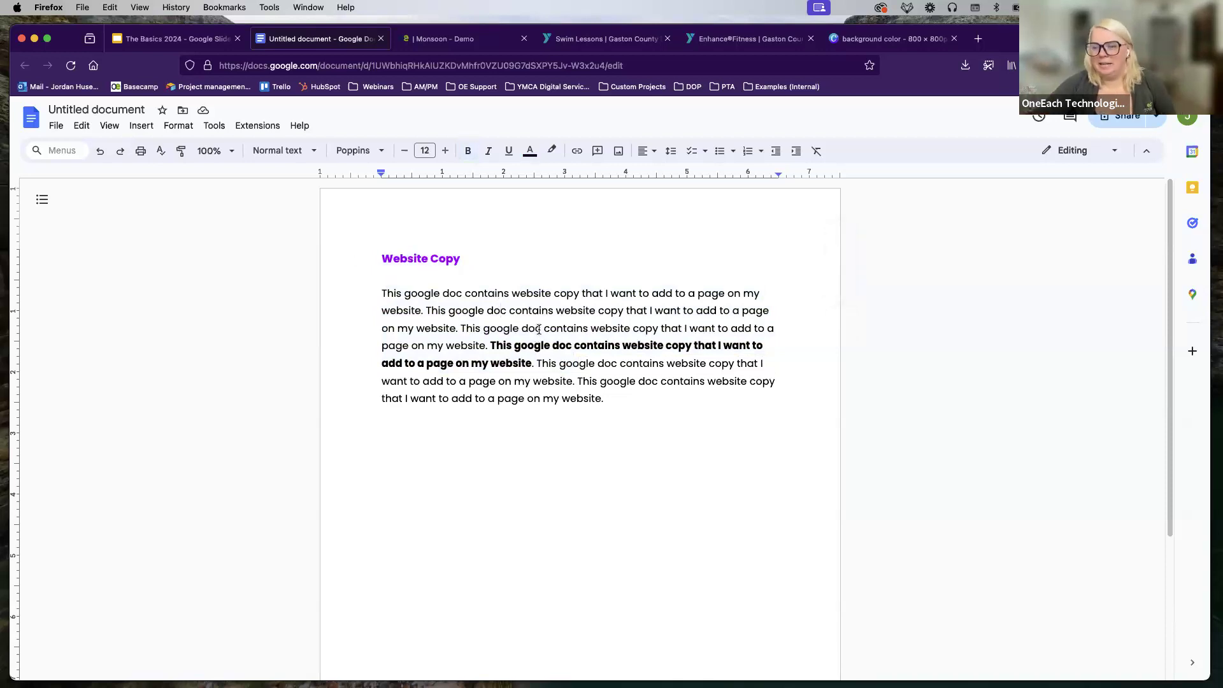
drag(633, 407, 358, 260)
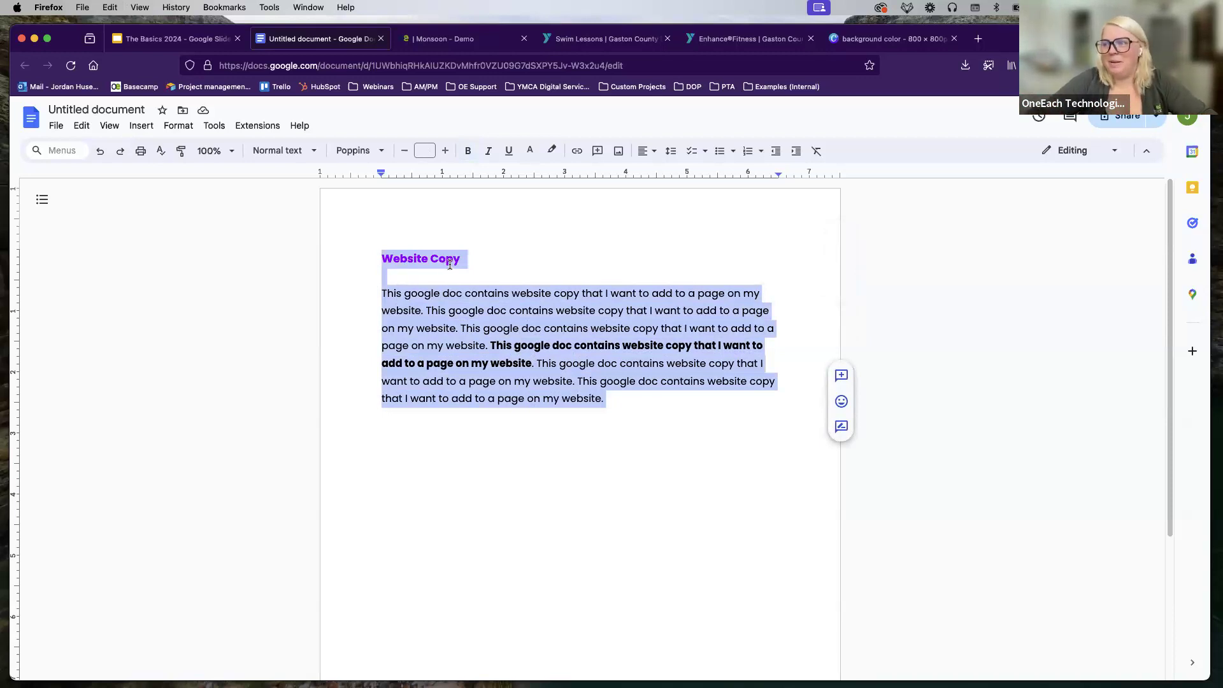
right_click(485, 333)
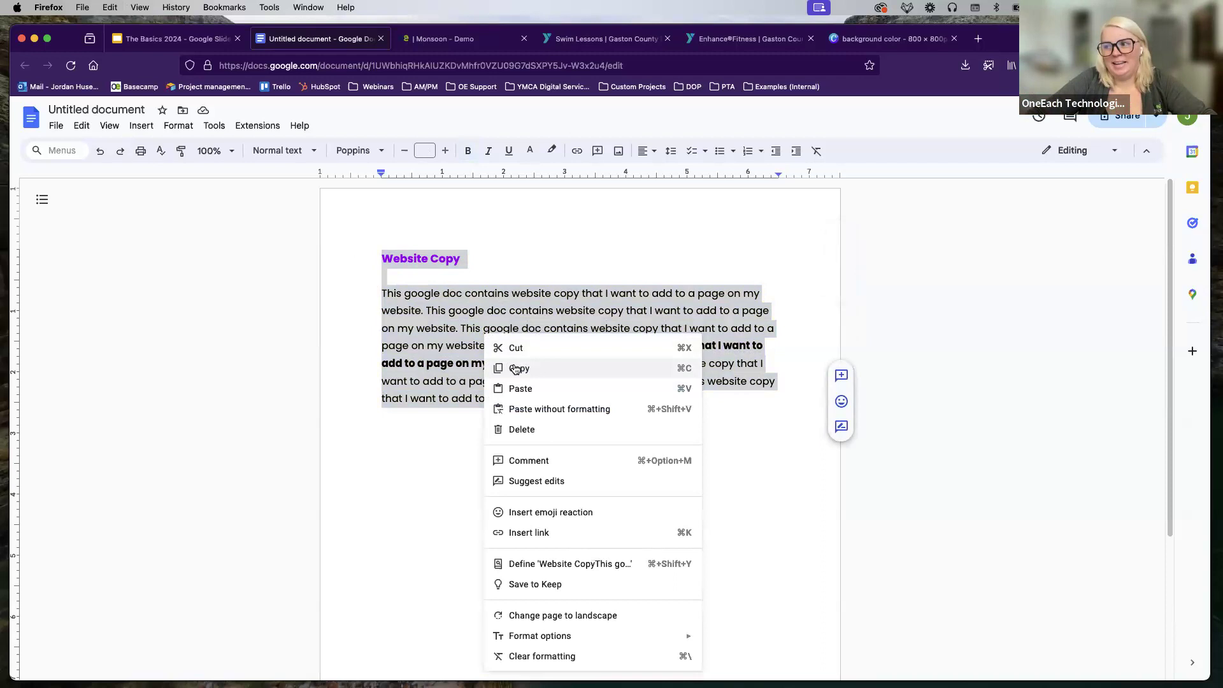
click(389, 331)
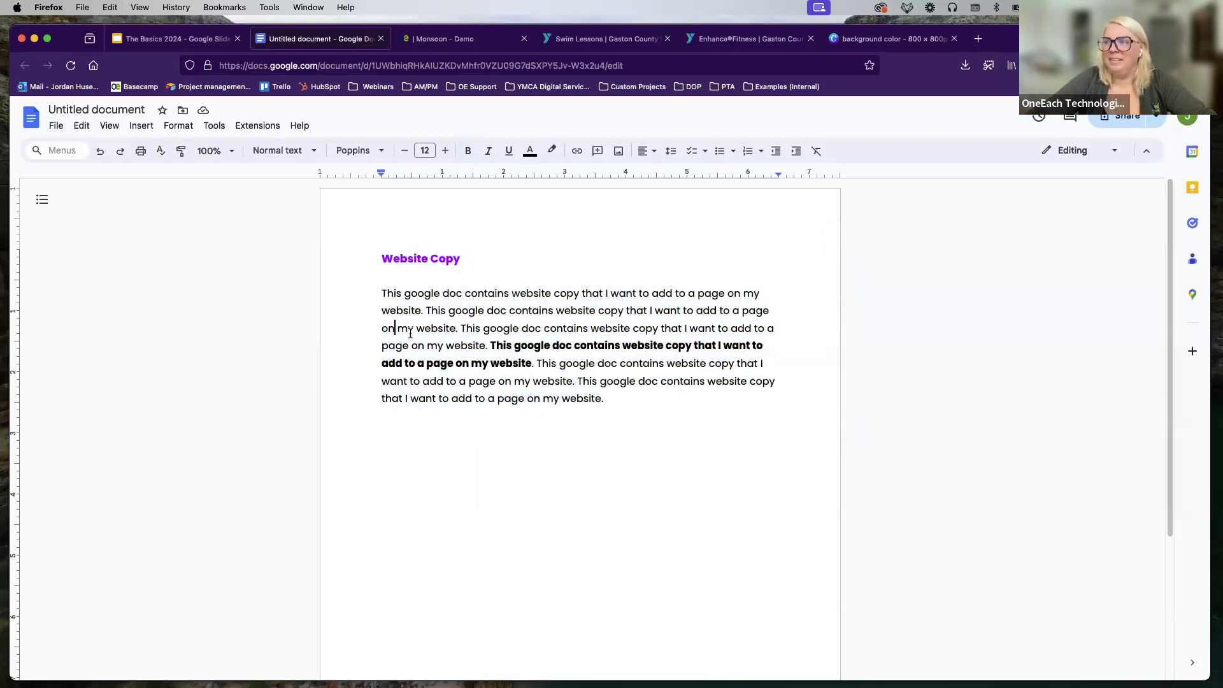
Step: Start a new Basic Page in Monsoon through Content > Add content > Basic Page
click(422, 39)
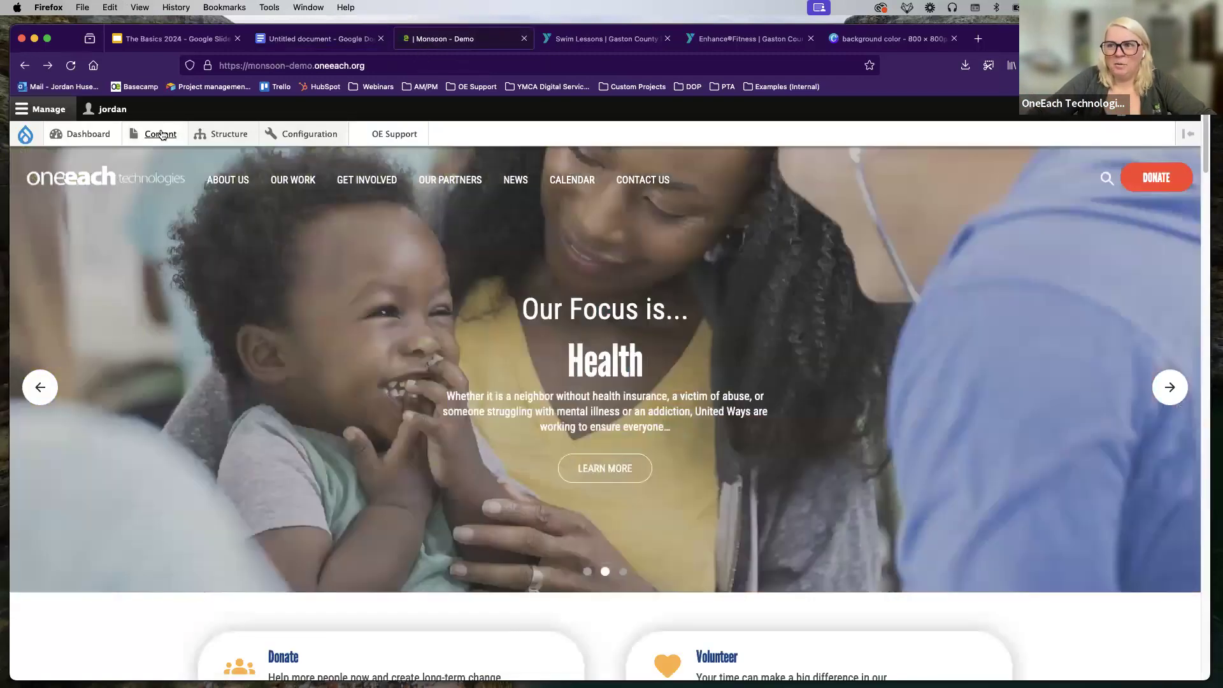
mouse_move(159, 135)
mouse_move(156, 156)
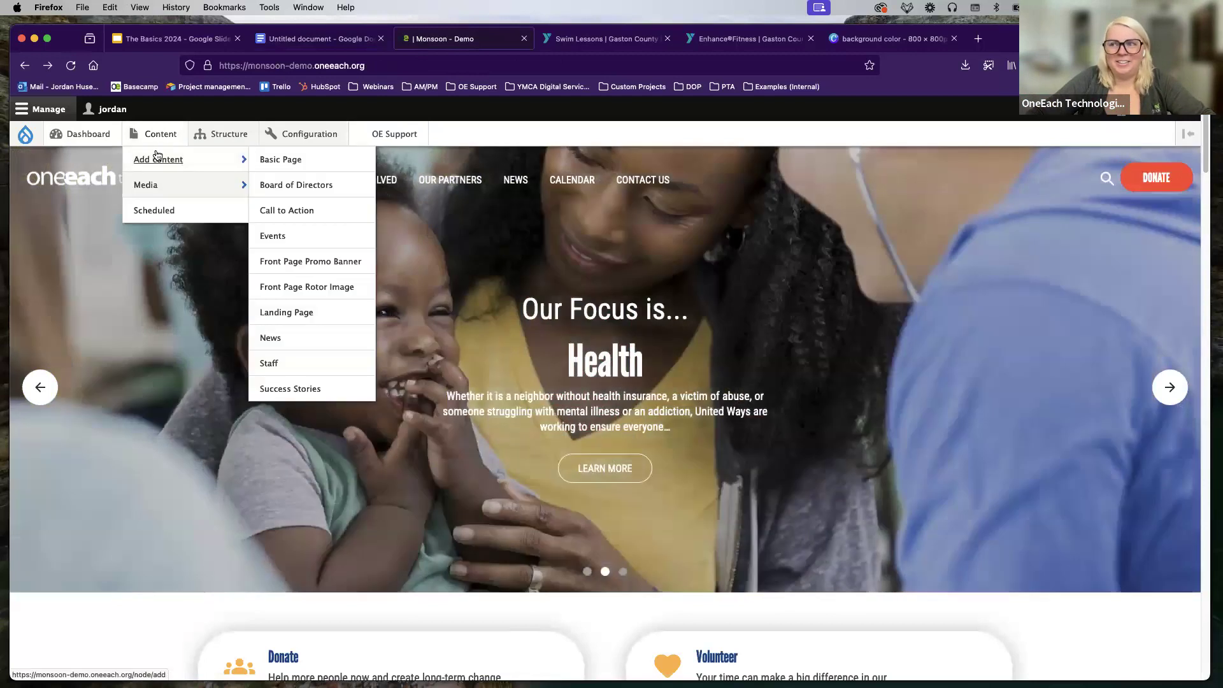
click(270, 158)
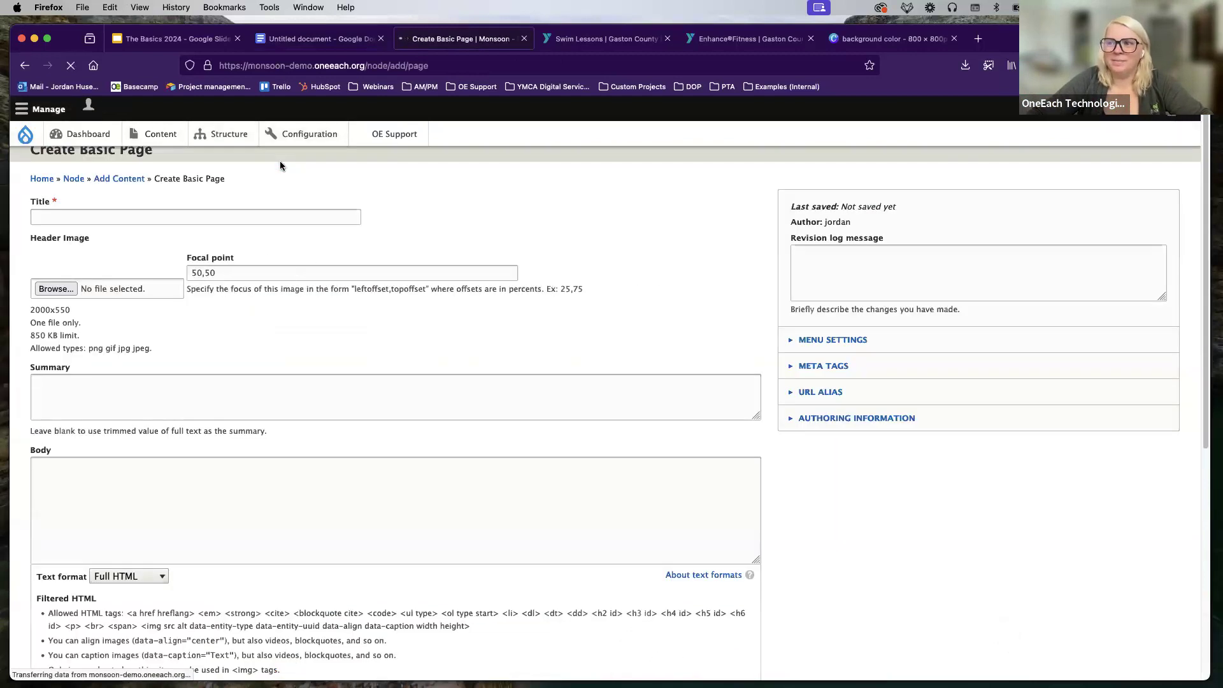
click(272, 451)
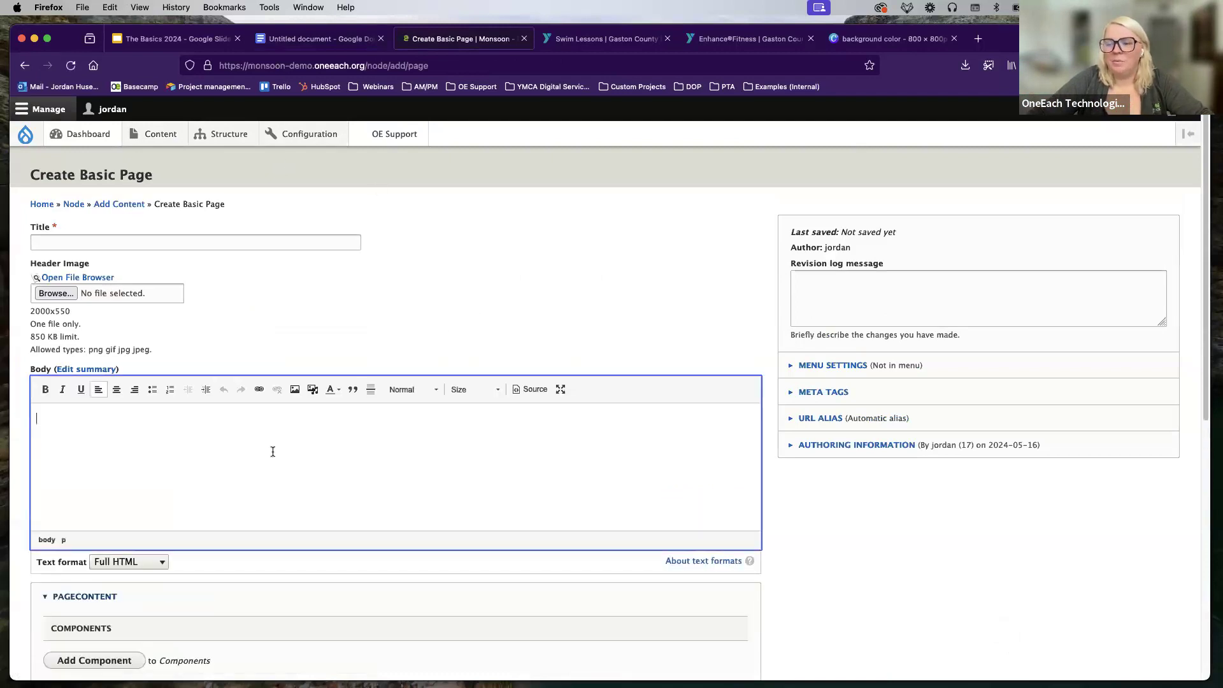
Step: Paste the Google Docs text into the Body and inspect its styled HTML in Source view
right_click(294, 428)
click(224, 449)
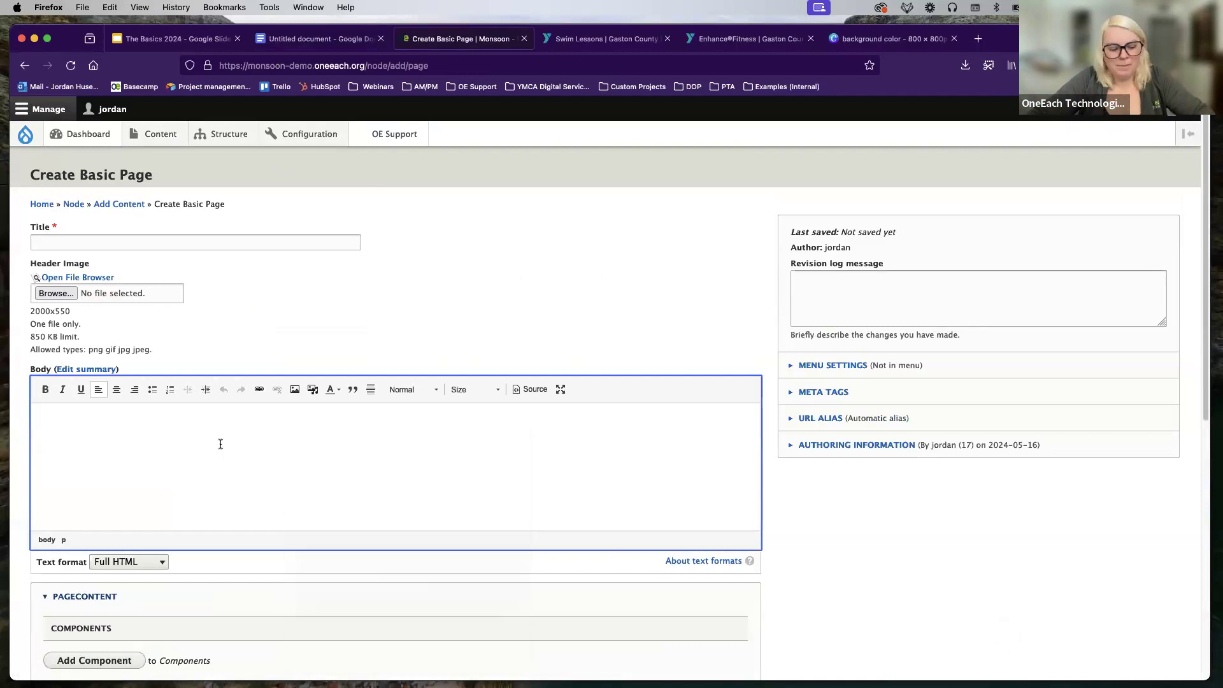
key(super+v)
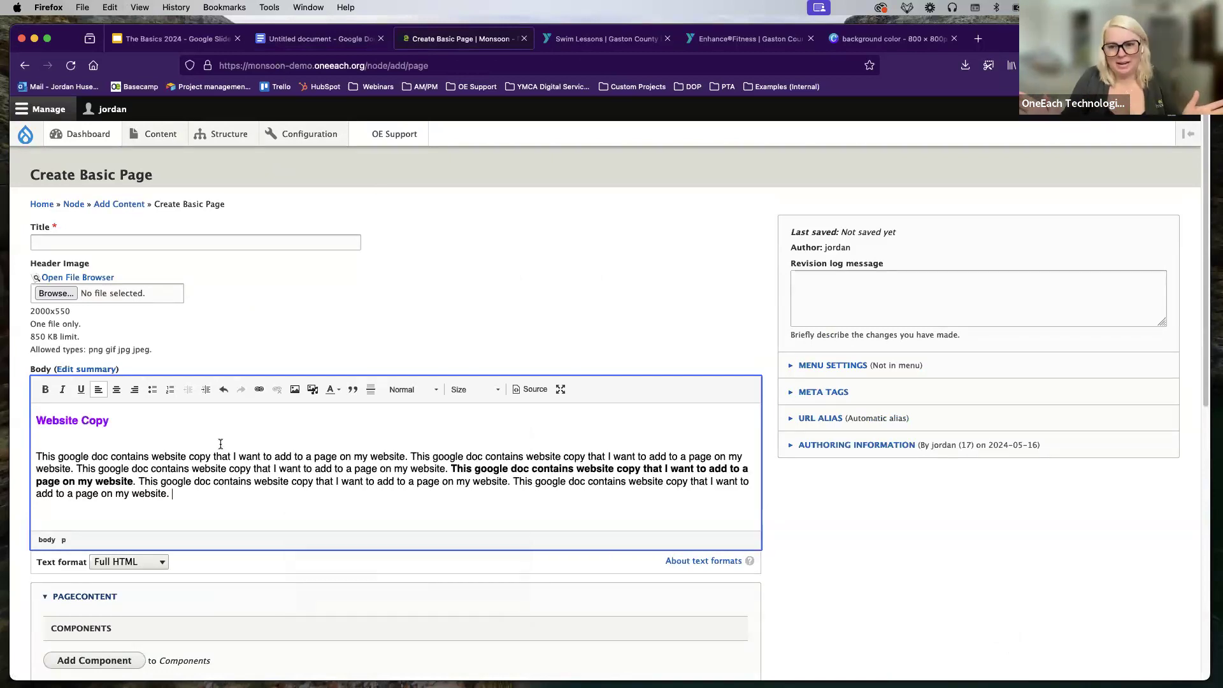
drag(110, 420, 36, 421)
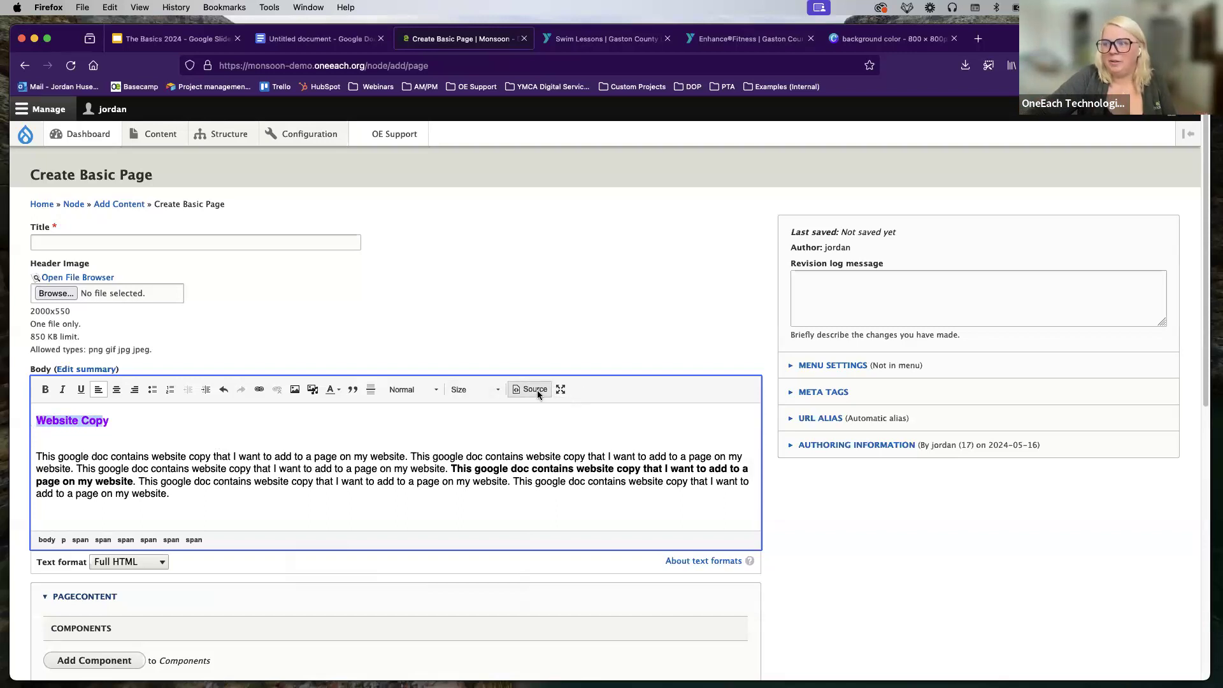
click(535, 389)
scroll(171, 443, down, 2)
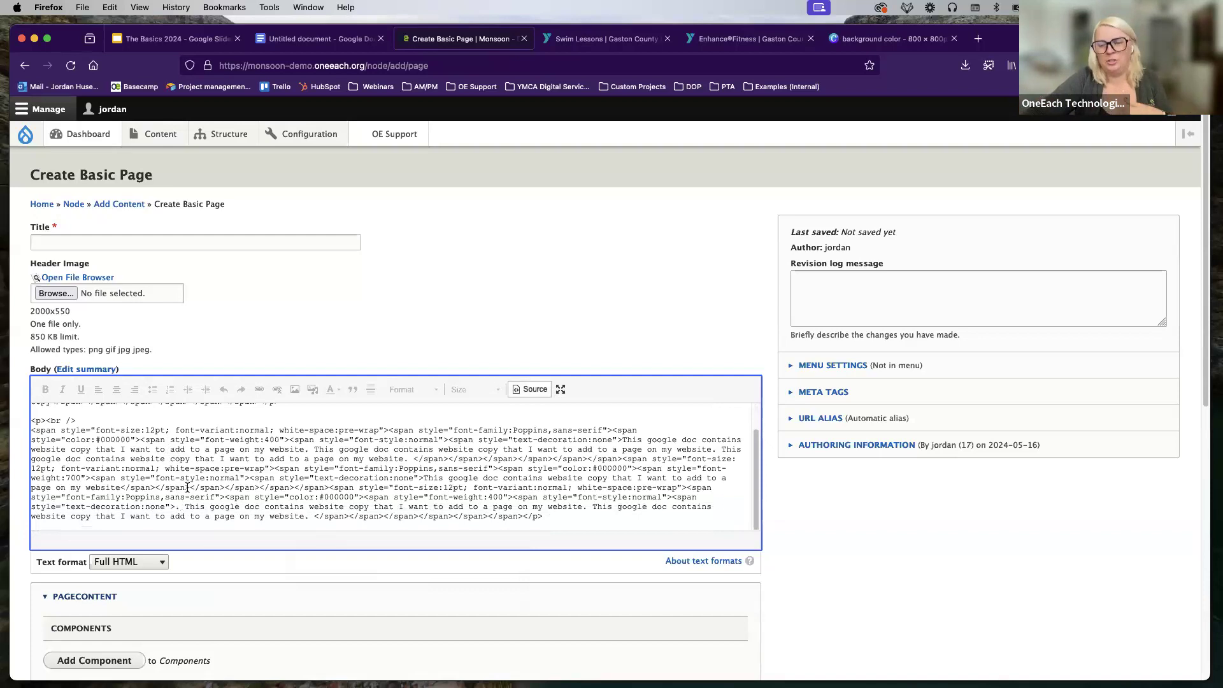
click(530, 387)
drag(188, 494, 19, 414)
Step: Replace the Body with a plain-text paste (Cmd+Shift+V) and confirm clean paragraph HTML in Source
key(BackSpace)
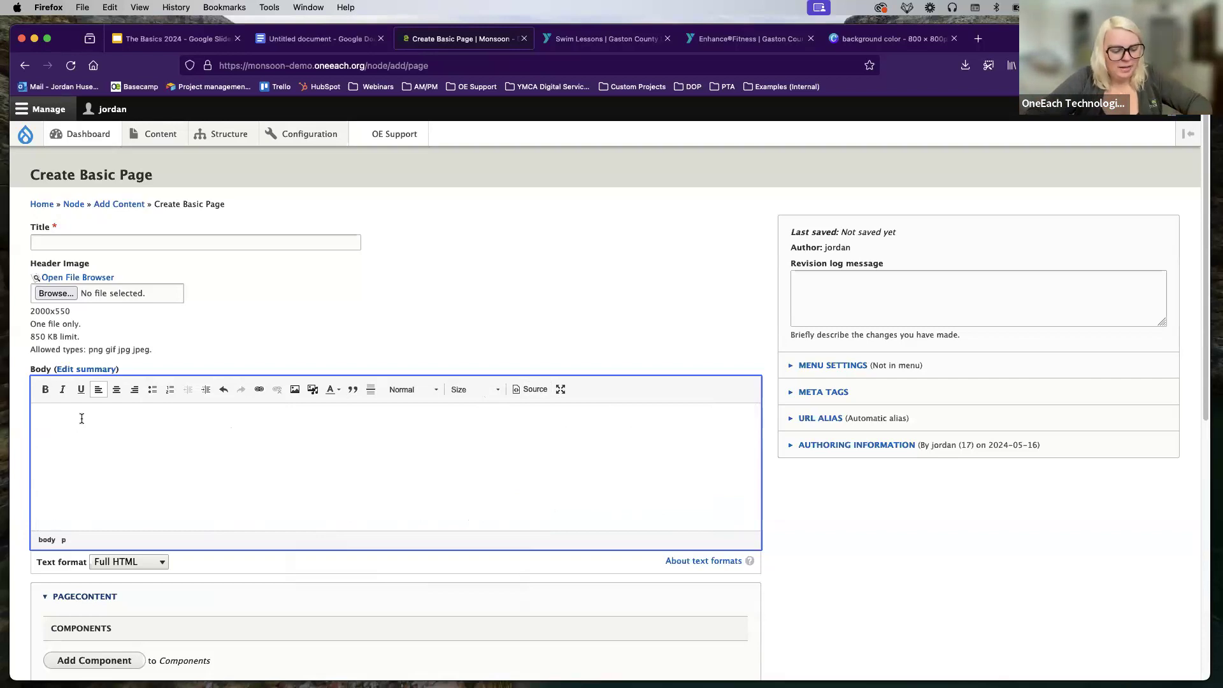
key(super+v)
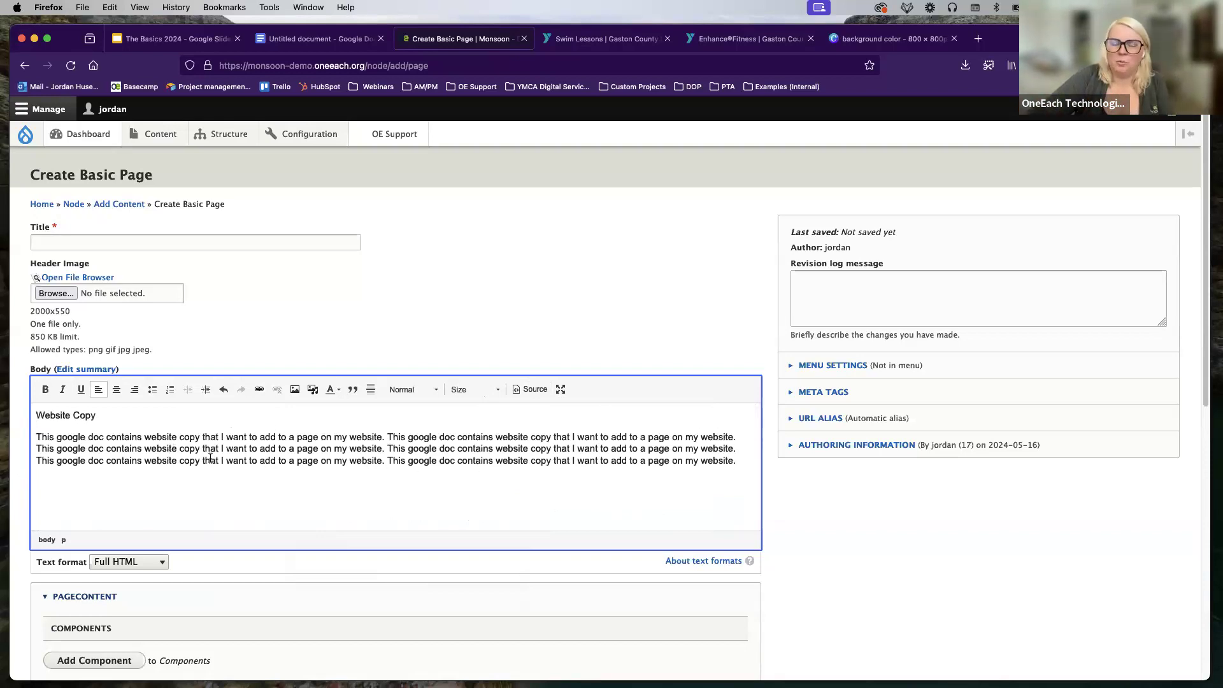
drag(117, 418, 15, 416)
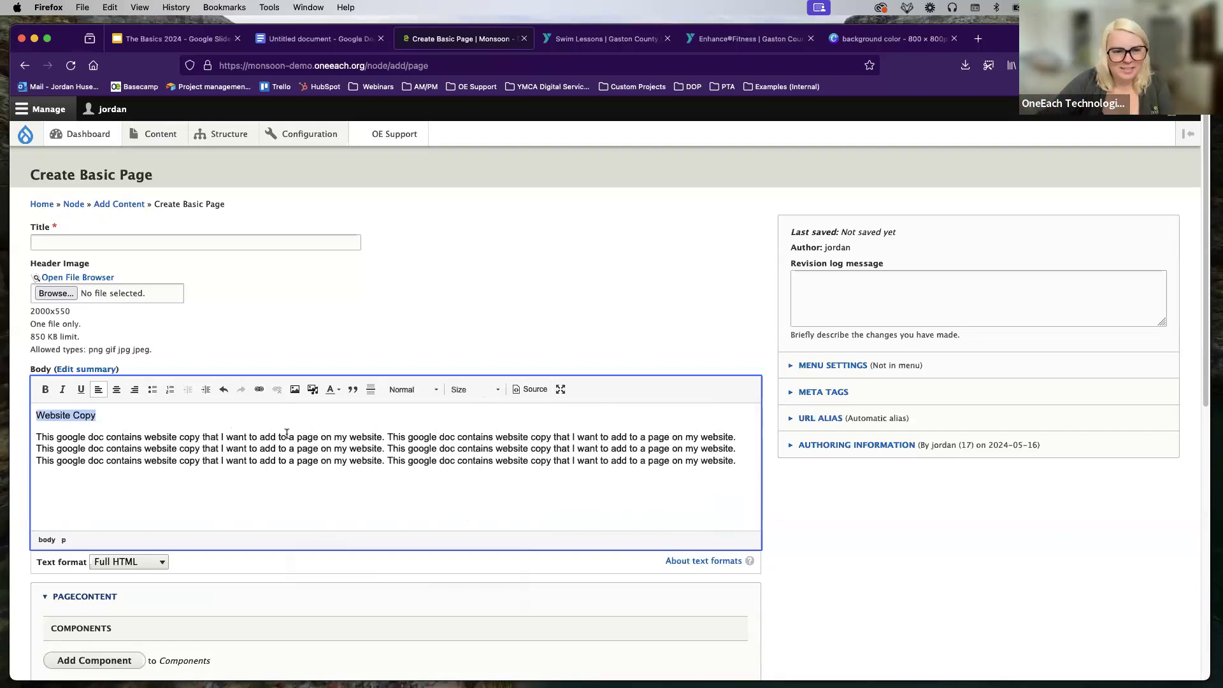
drag(384, 448, 656, 448)
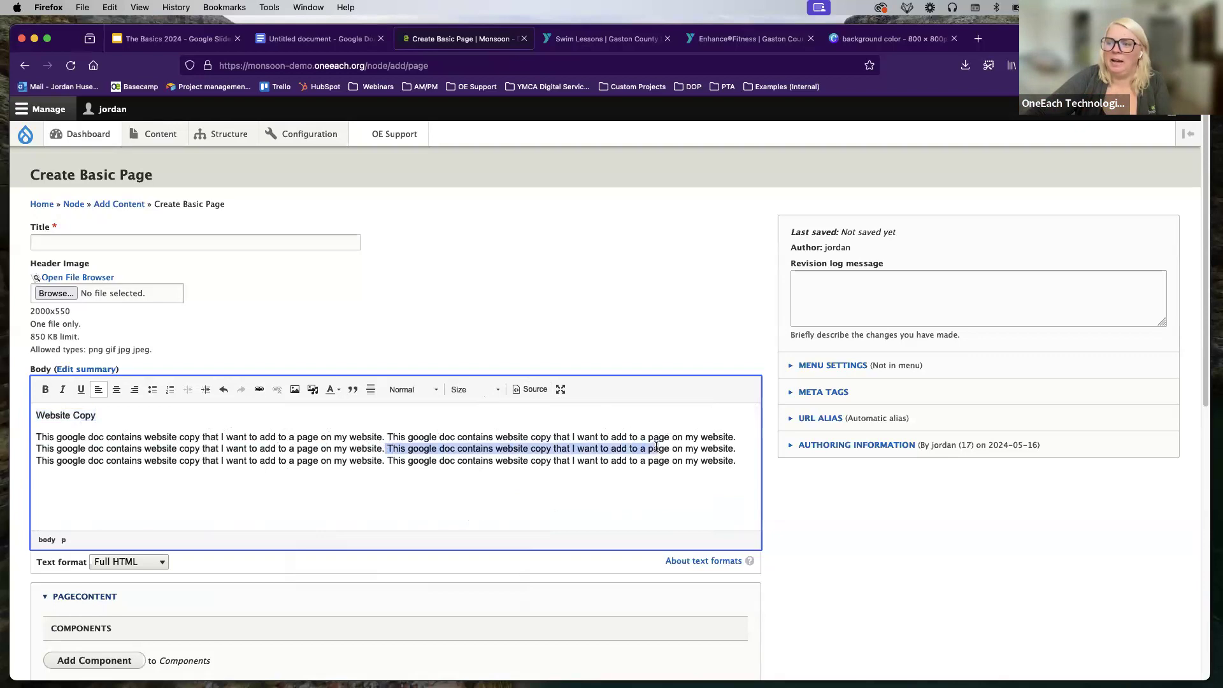
click(536, 388)
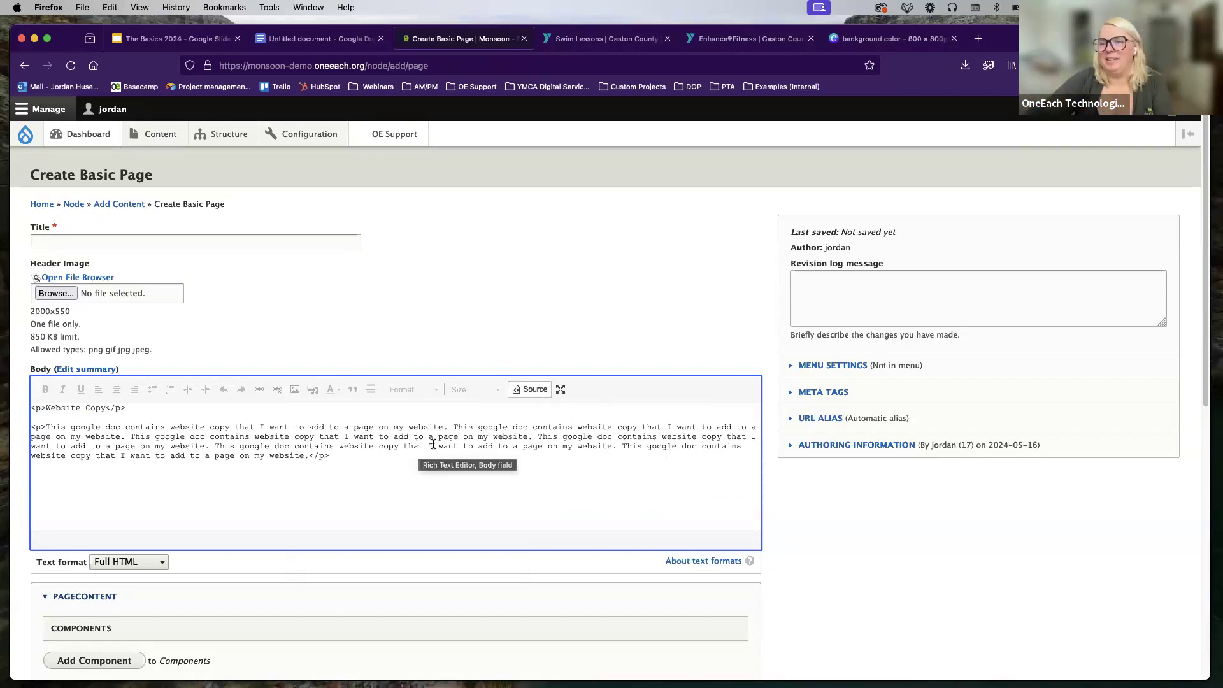
click(526, 389)
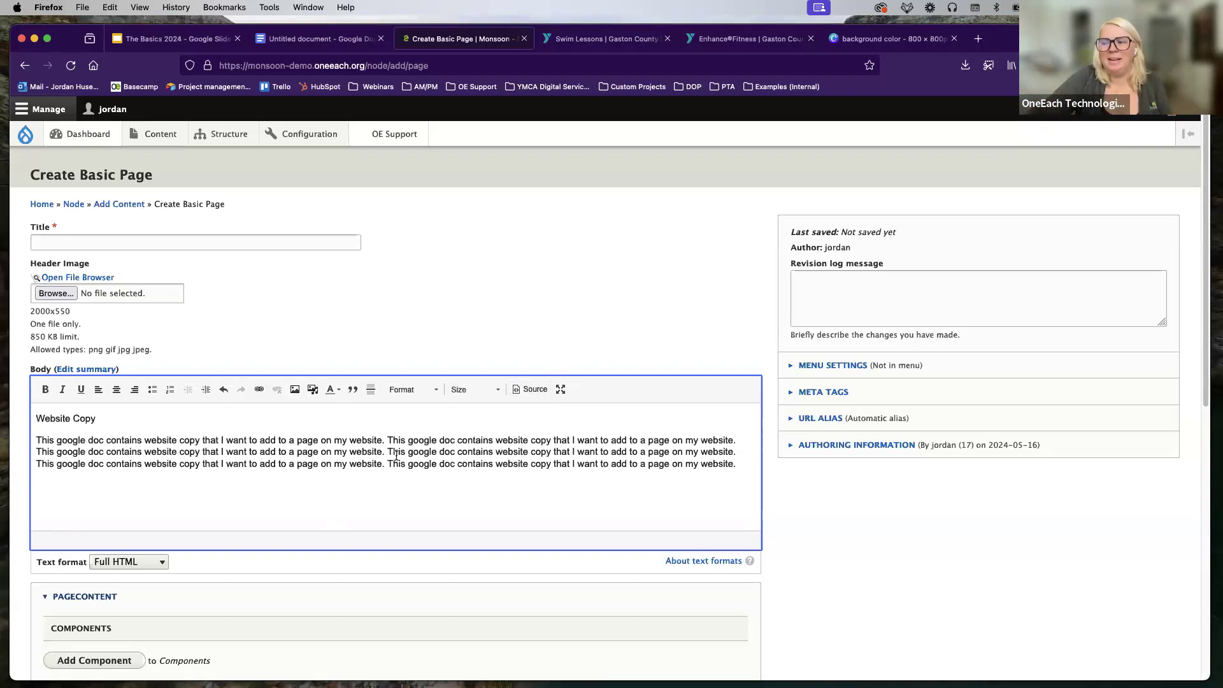
Step: Make the 'Website Copy' line a Heading 3 using the Format dropdown
drag(106, 418, 16, 418)
click(411, 389)
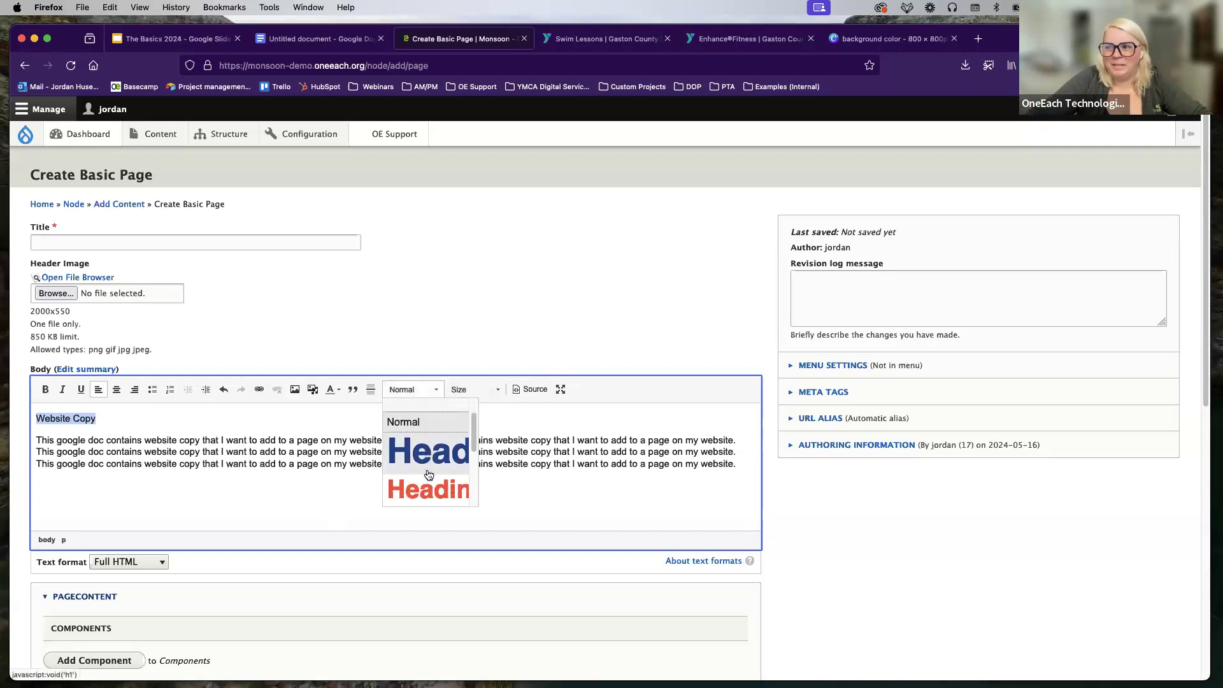
scroll(421, 479, down, 2)
click(421, 473)
Step: Break the body text into one longer paragraph plus two short lines using Enter and Shift+Enter
click(394, 468)
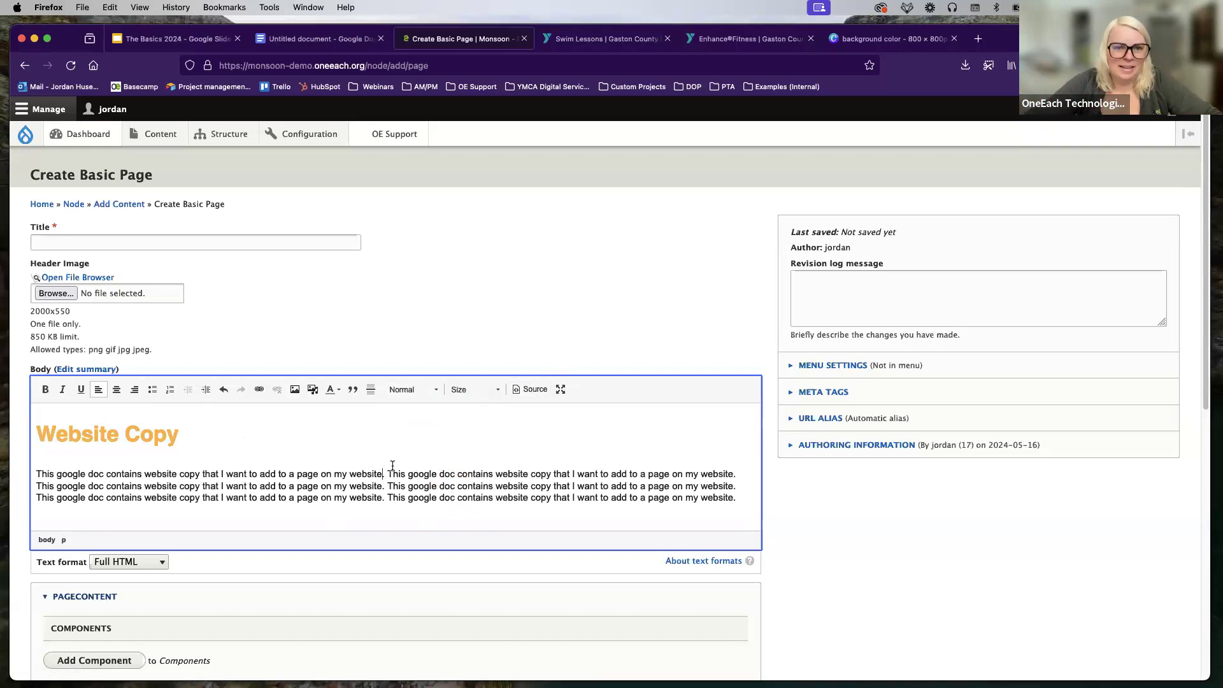
scroll(510, 439, down, 1)
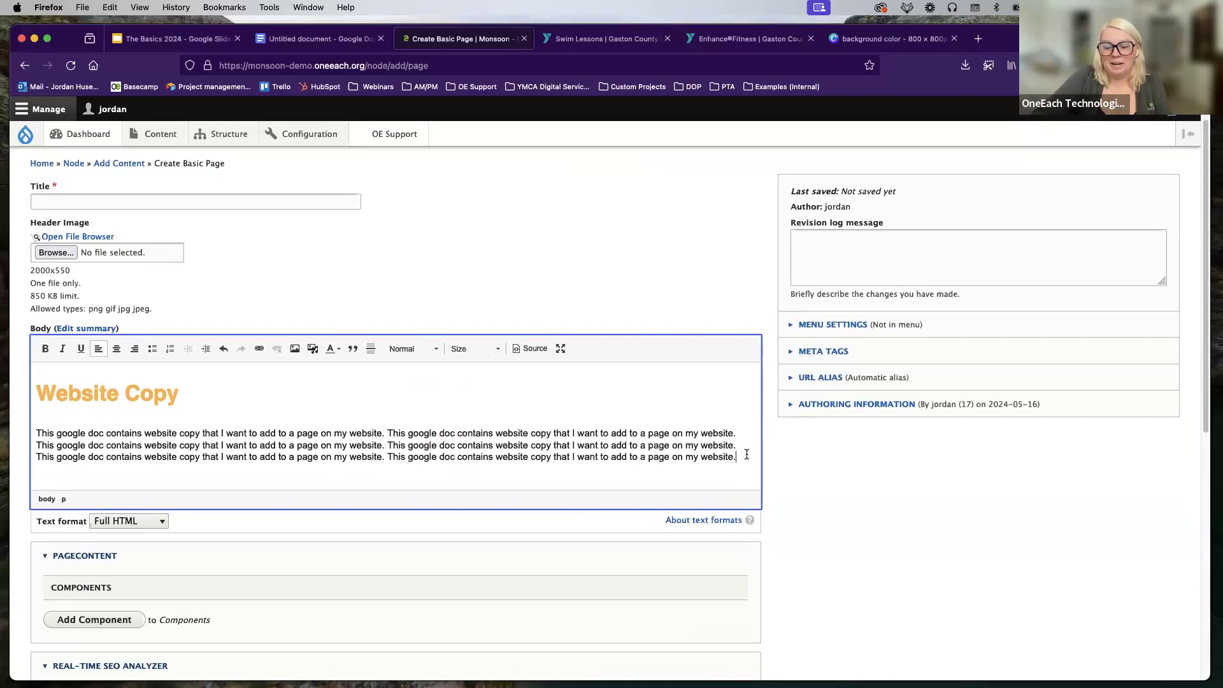
click(389, 456)
key(Return)
key(Return)
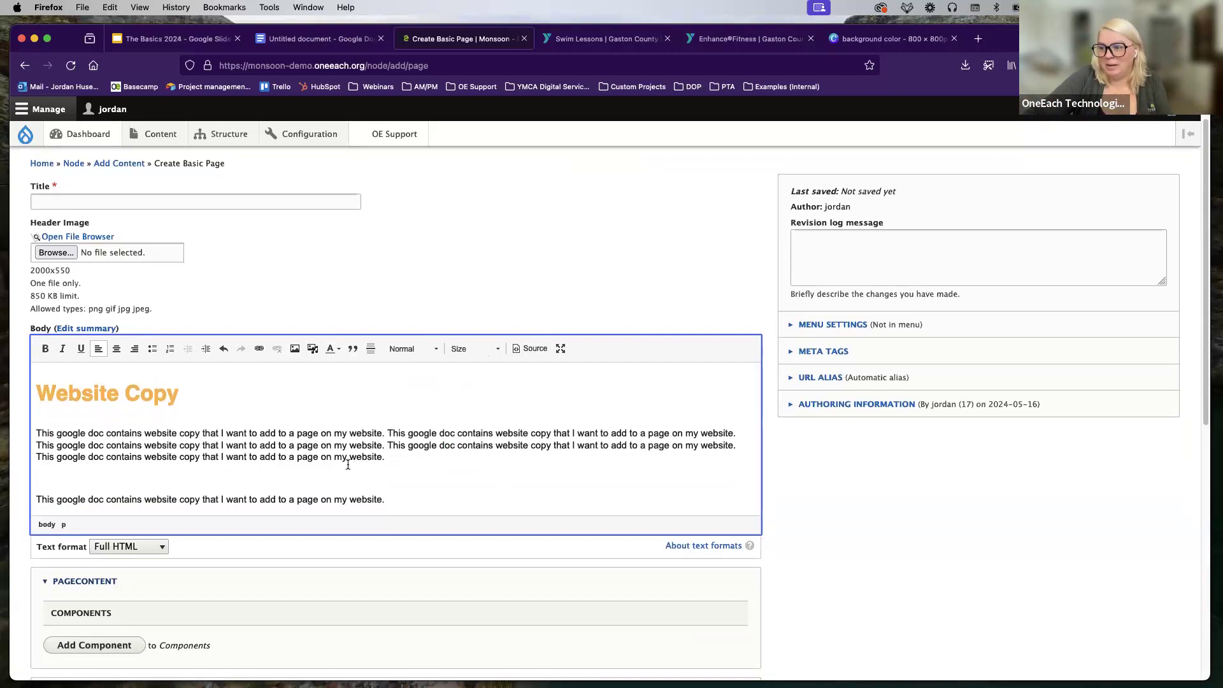
click(35, 456)
key(Return)
key(Return)
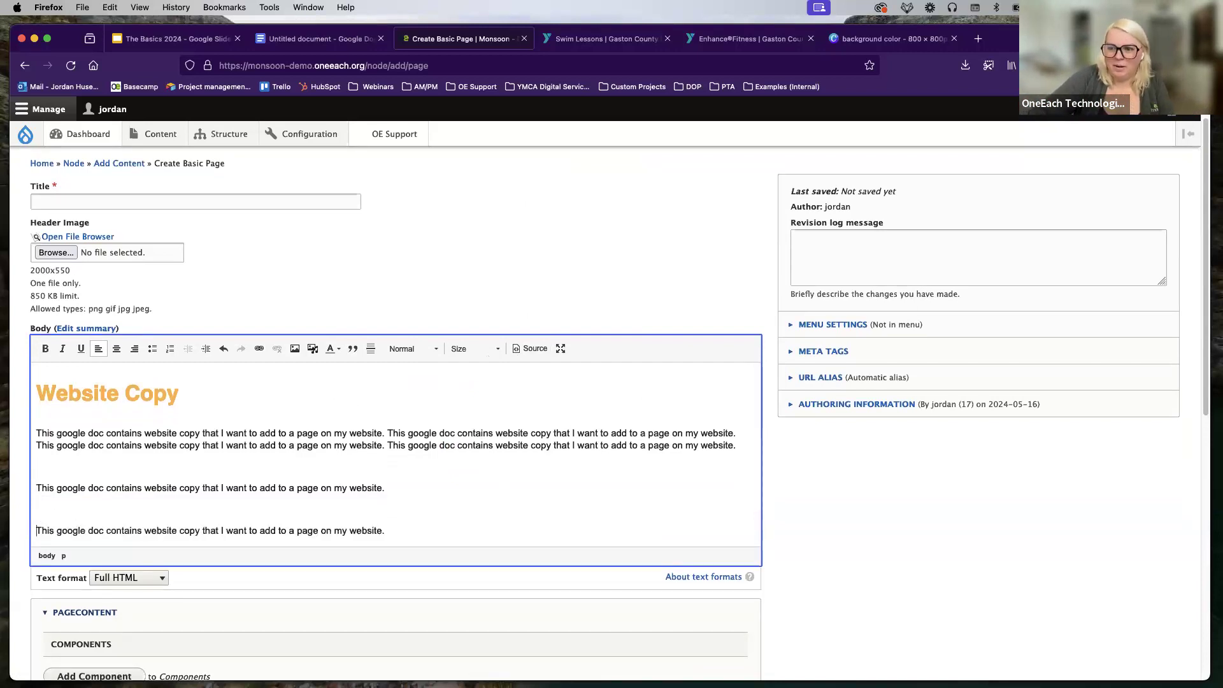
key(BackSpace)
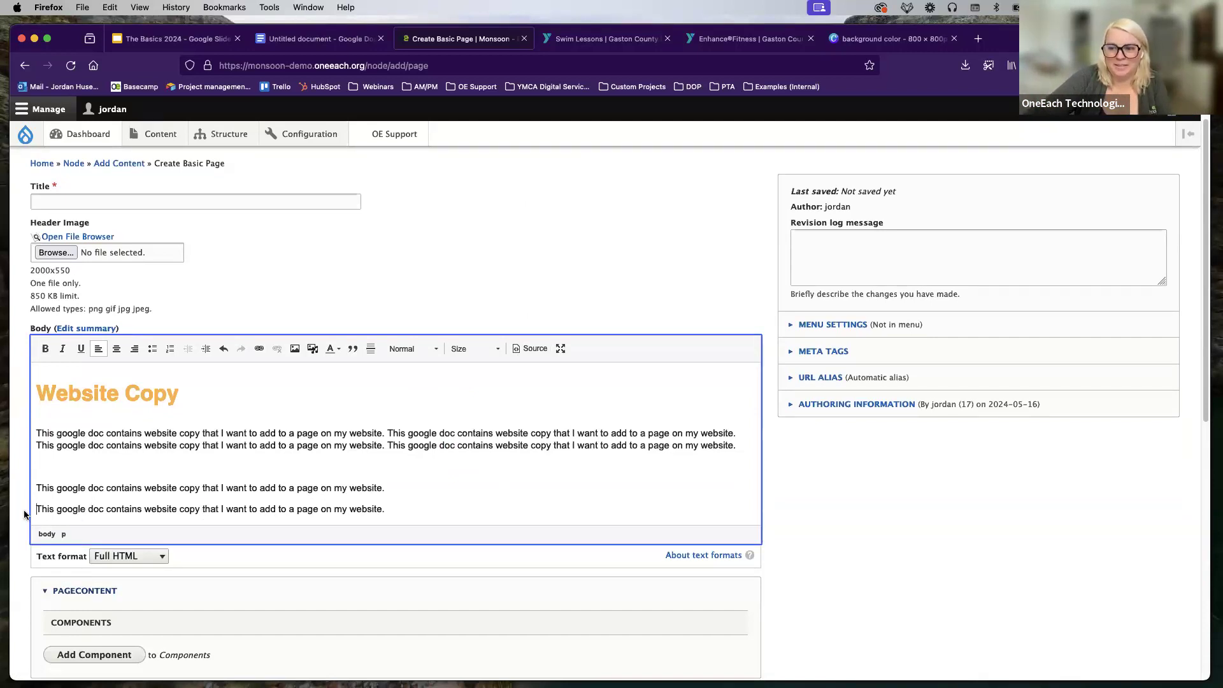
key(BackSpace)
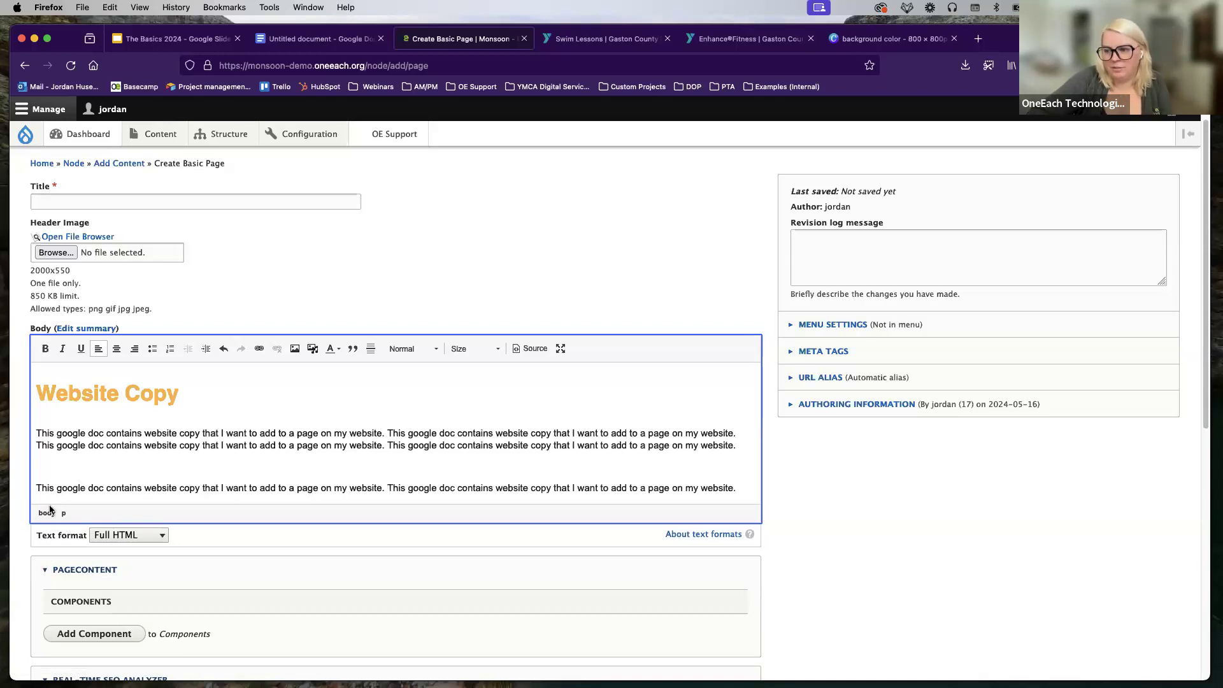
key(shift+Return)
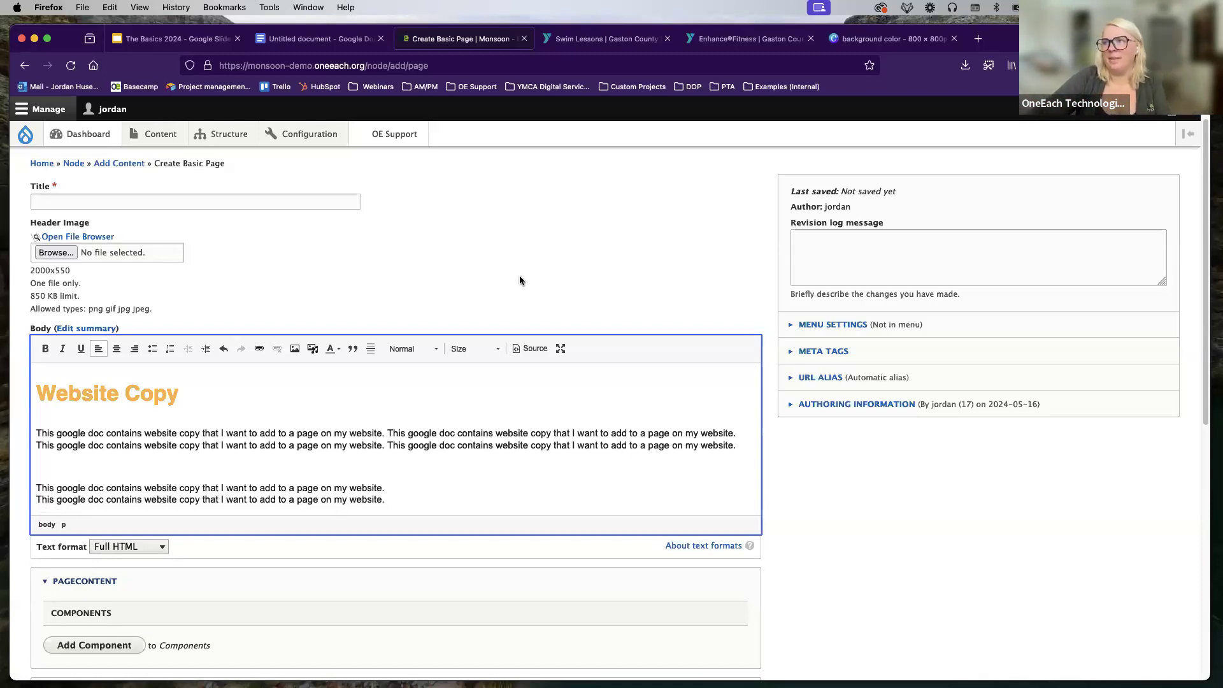
scroll(510, 270, up, 1)
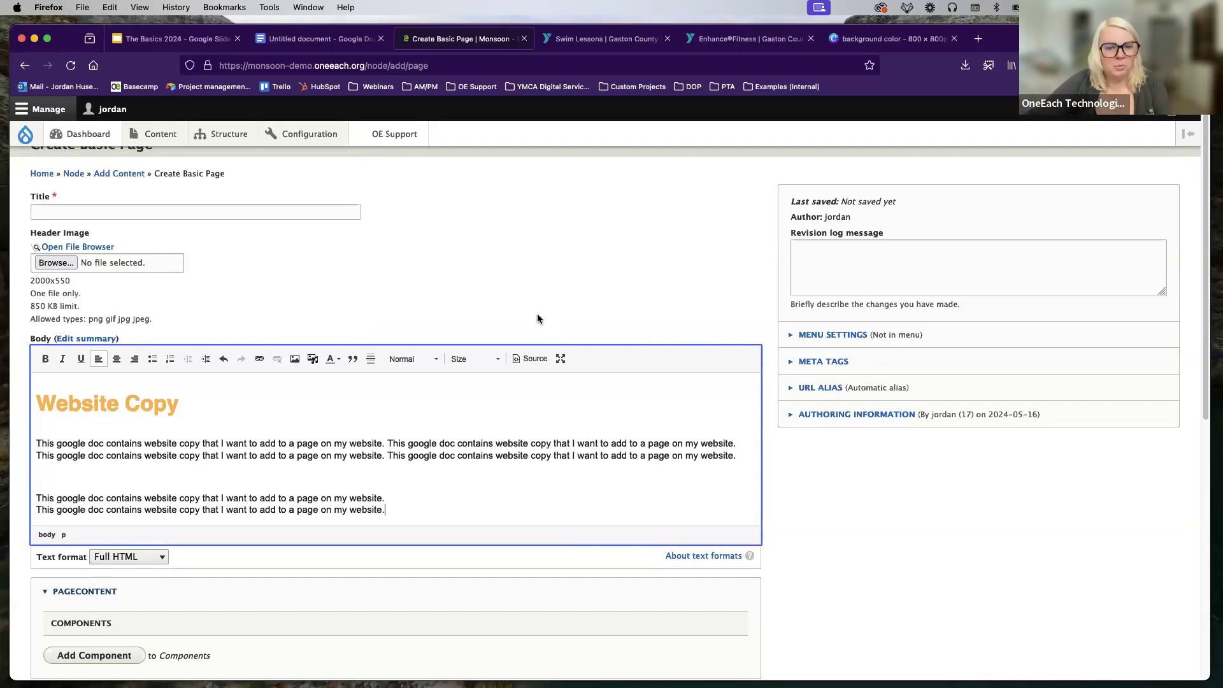
Step: Switch to the Gaston County YMCA Swim Lessons page and scroll through it
click(599, 39)
mouse_move(503, 227)
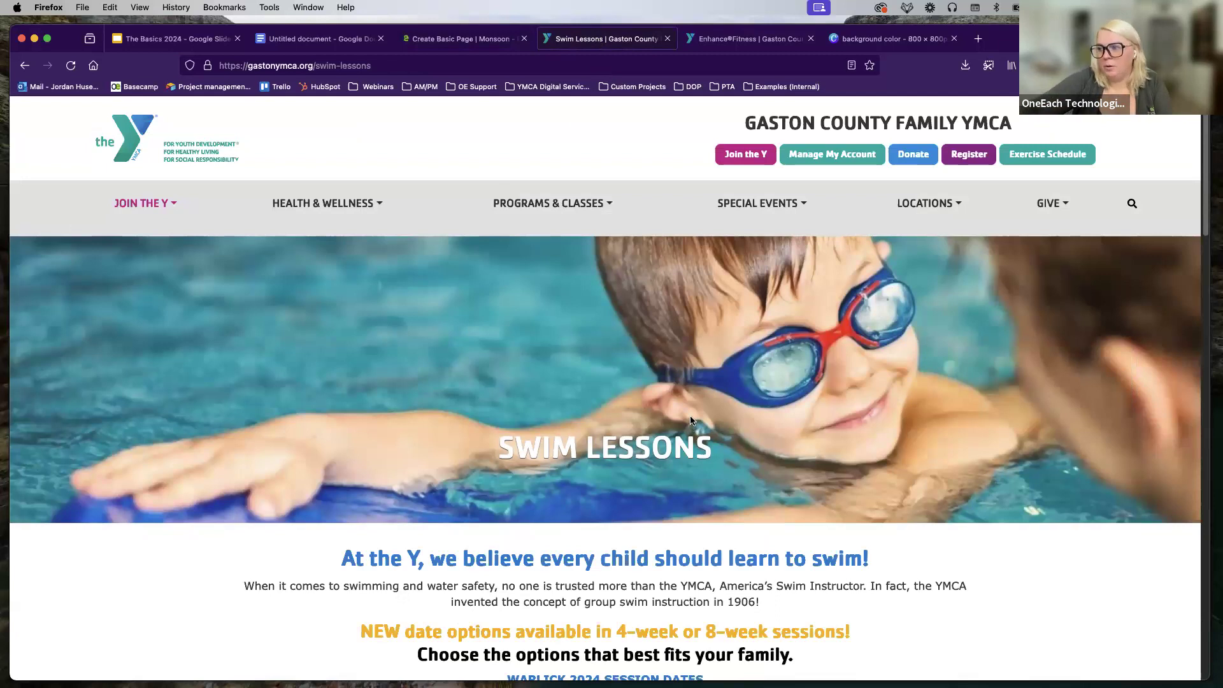
scroll(689, 426, down, 5)
scroll(741, 423, down, 2)
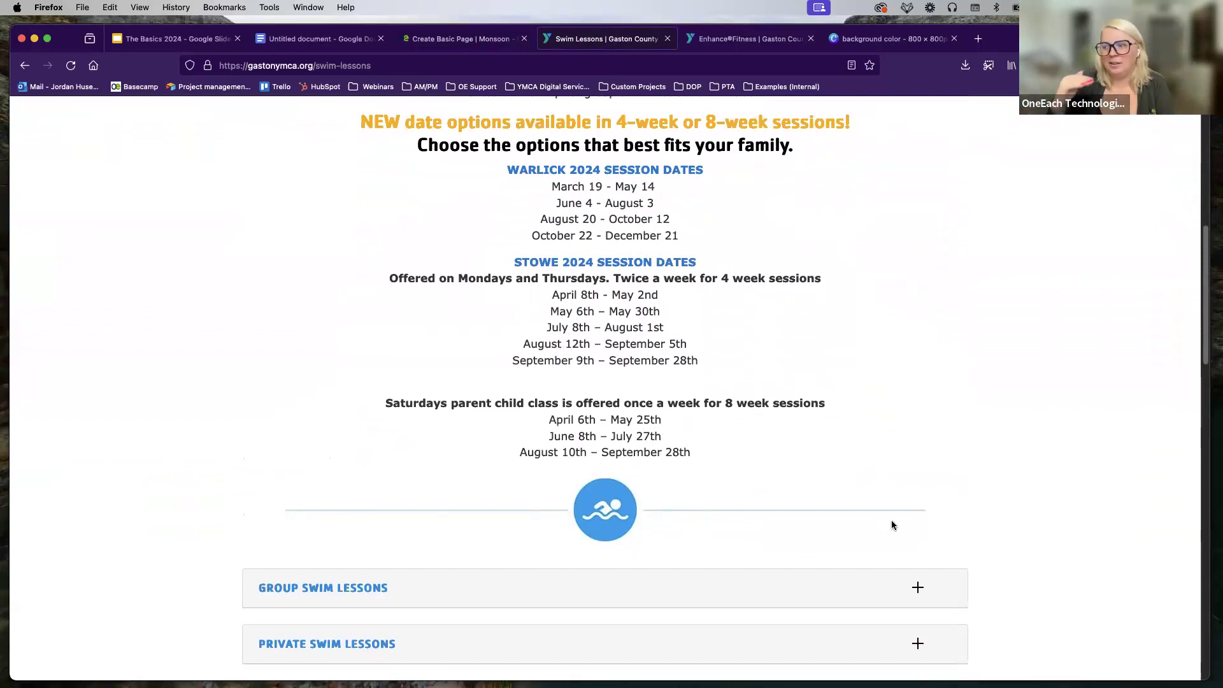
scroll(885, 523, down, 2)
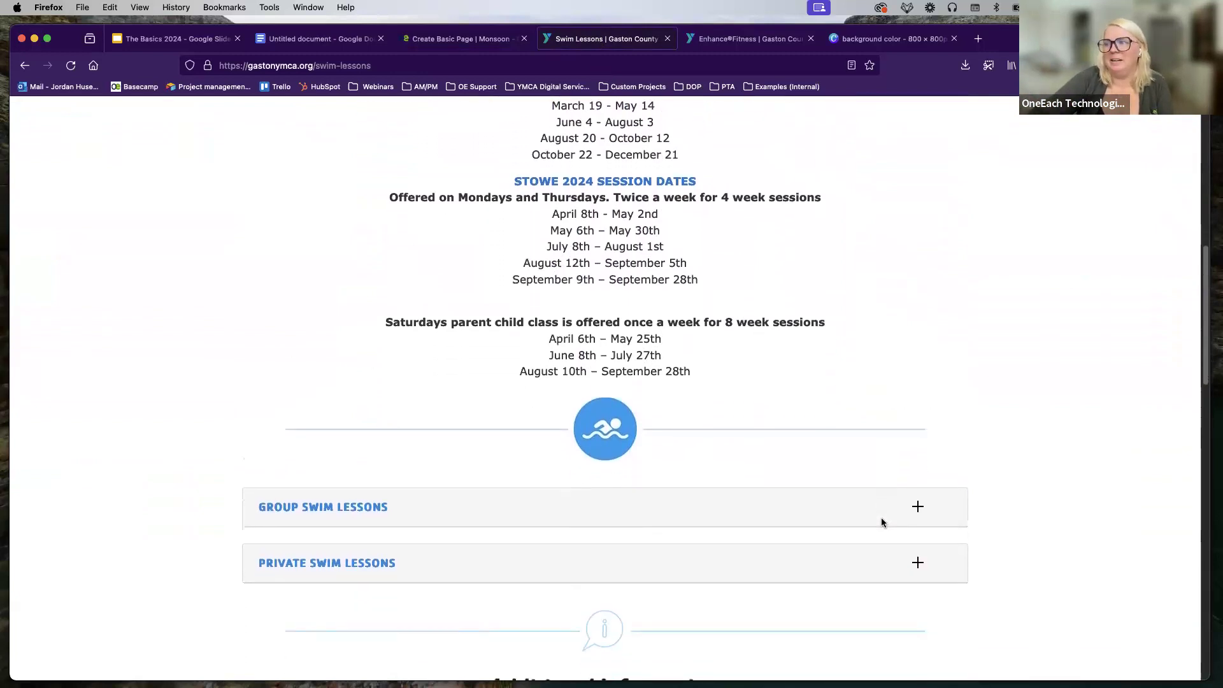
scroll(881, 517, down, 1)
scroll(801, 438, down, 3)
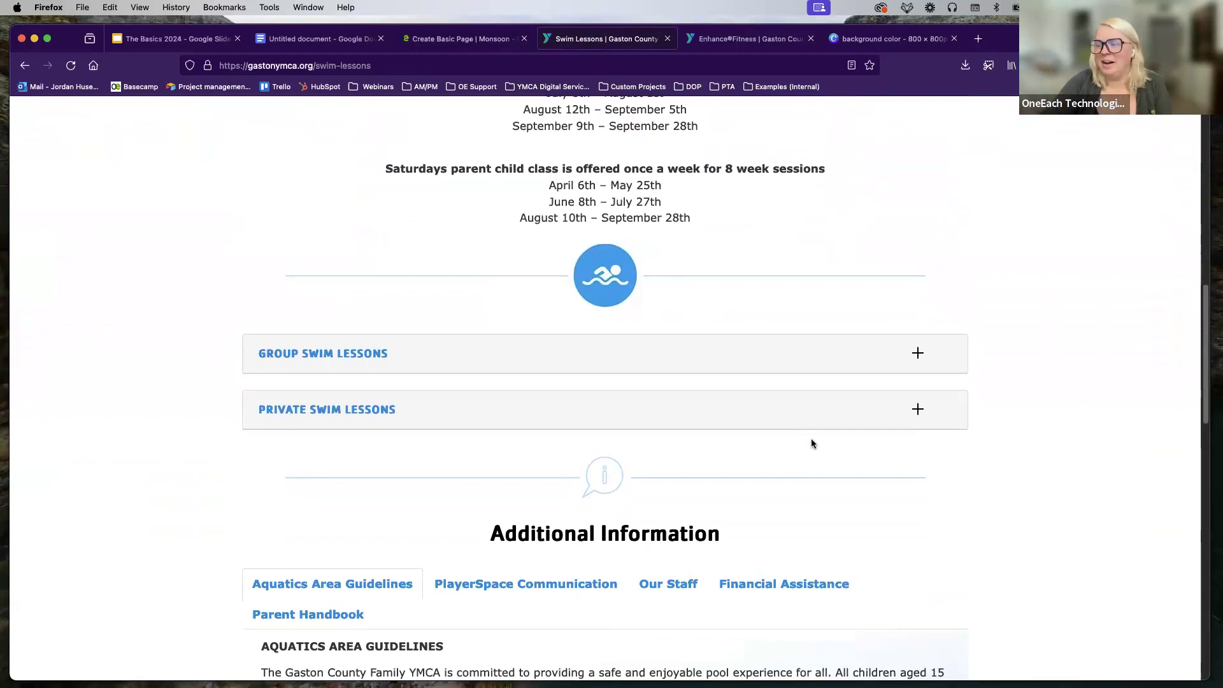
scroll(857, 484, down, 5)
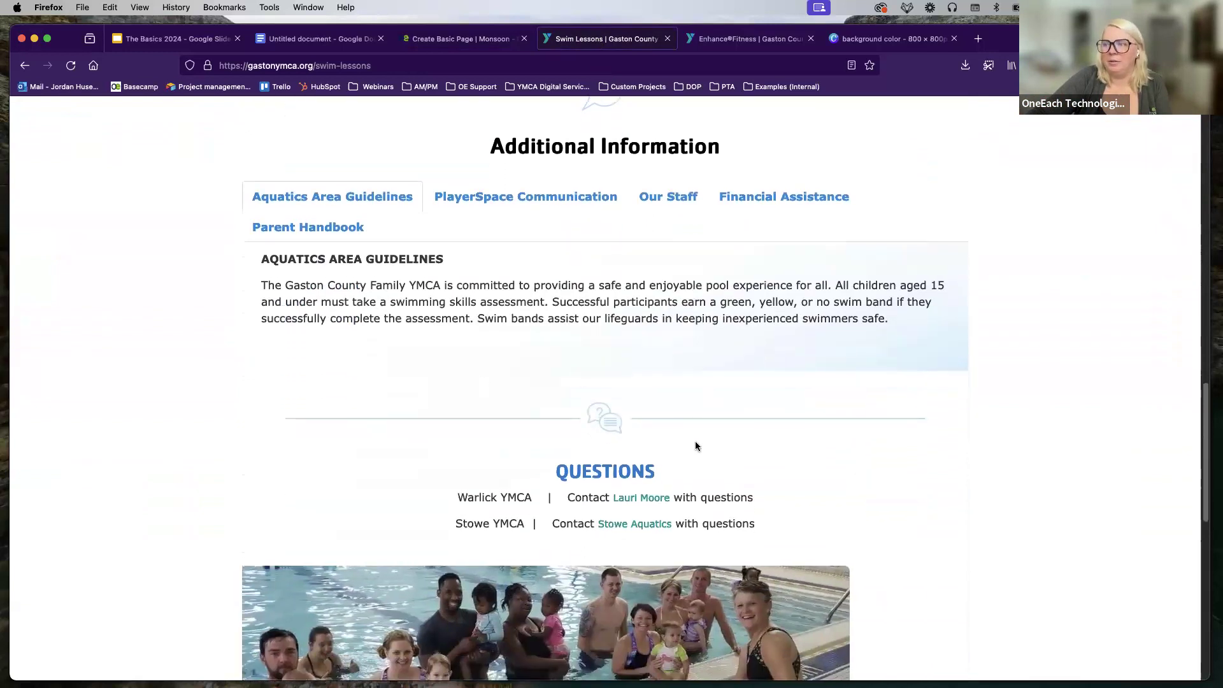
scroll(960, 276, up, 1)
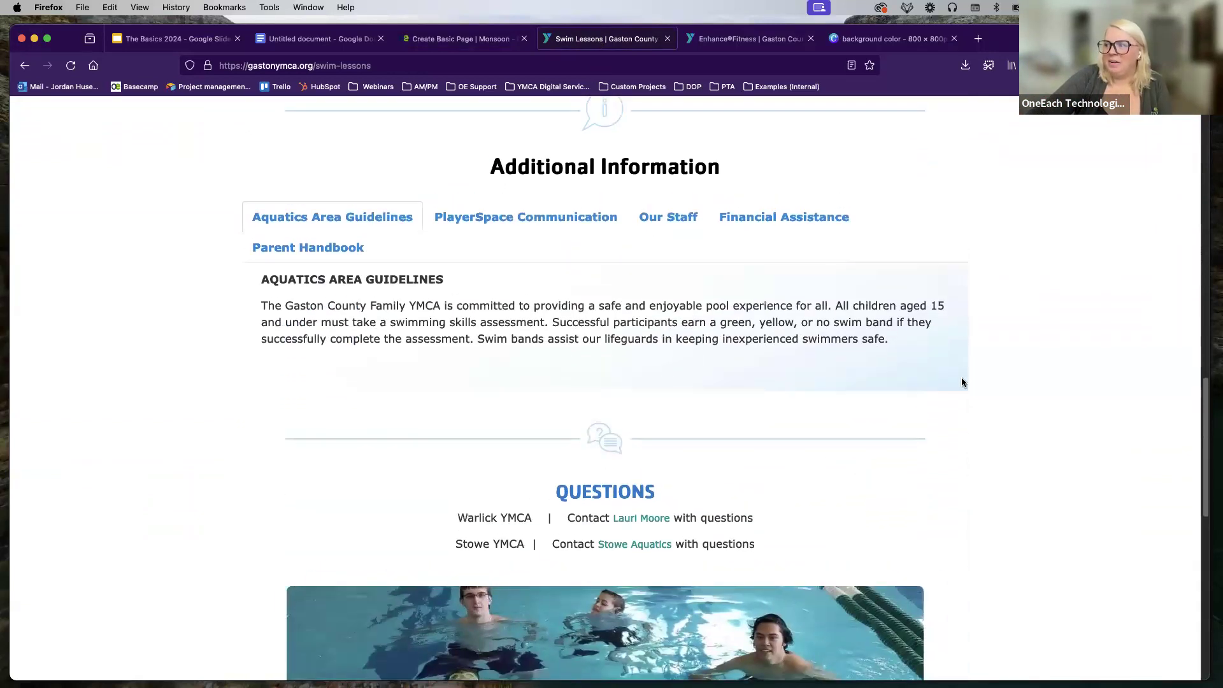
Step: Browse the Additional Information tabs, then expand the Private Swim Lessons details
click(477, 218)
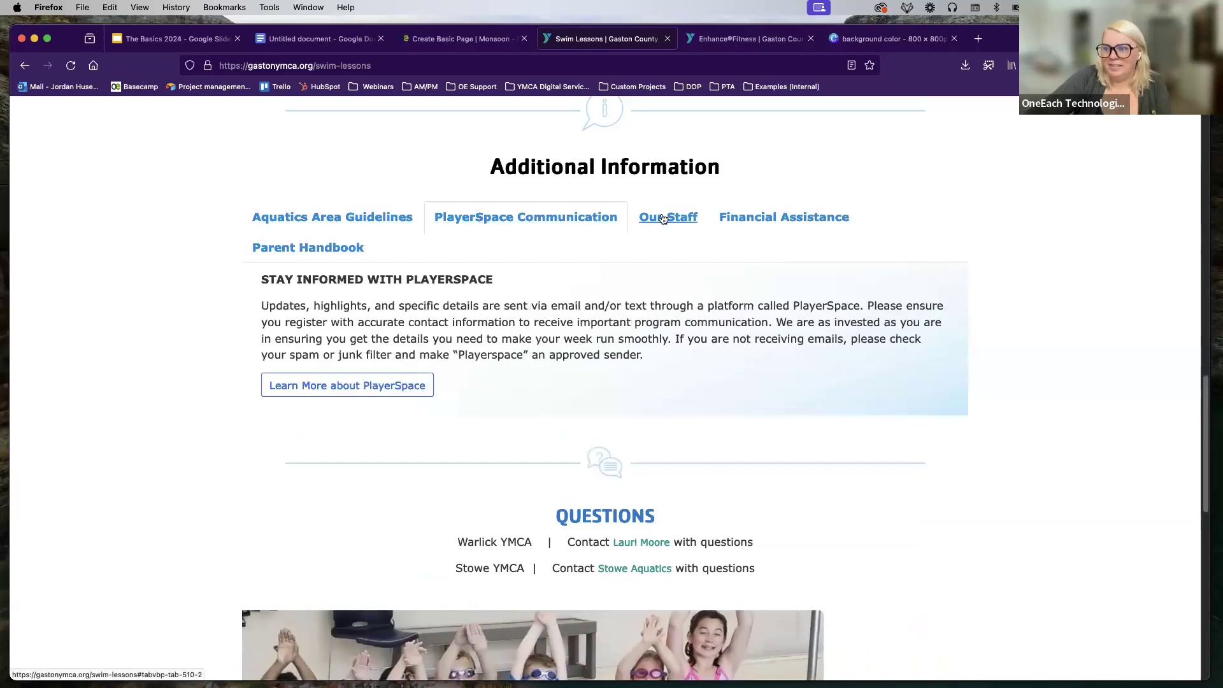
click(664, 216)
click(334, 246)
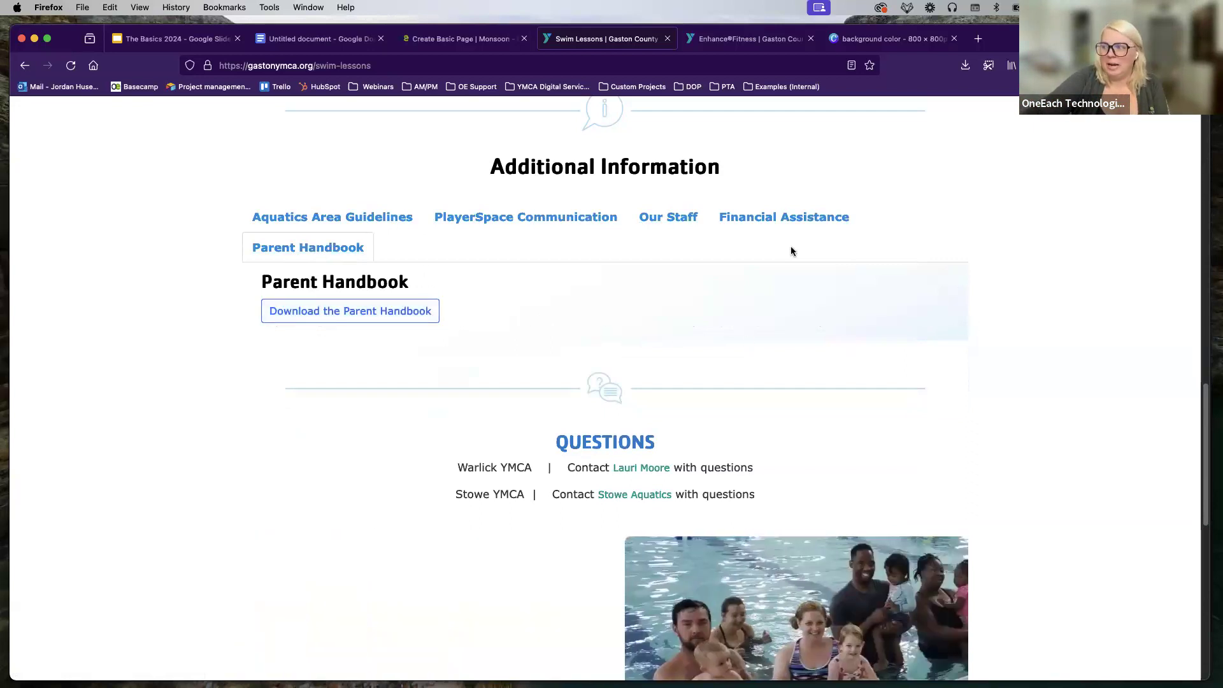
click(784, 217)
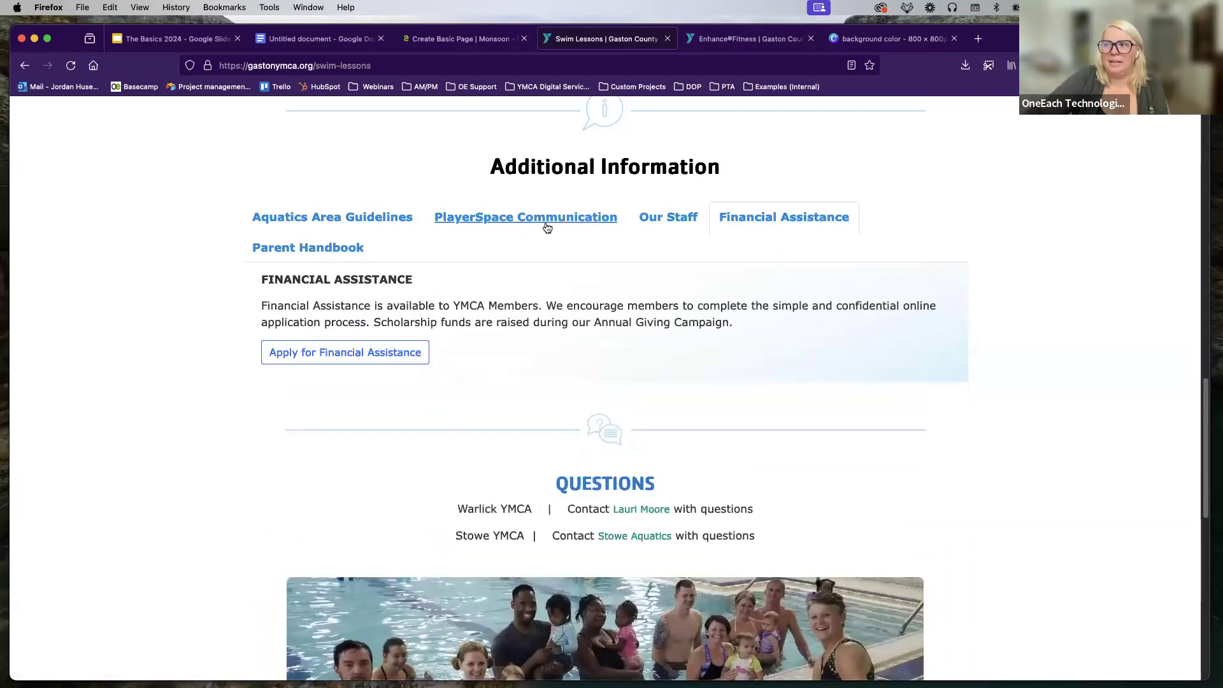
click(547, 220)
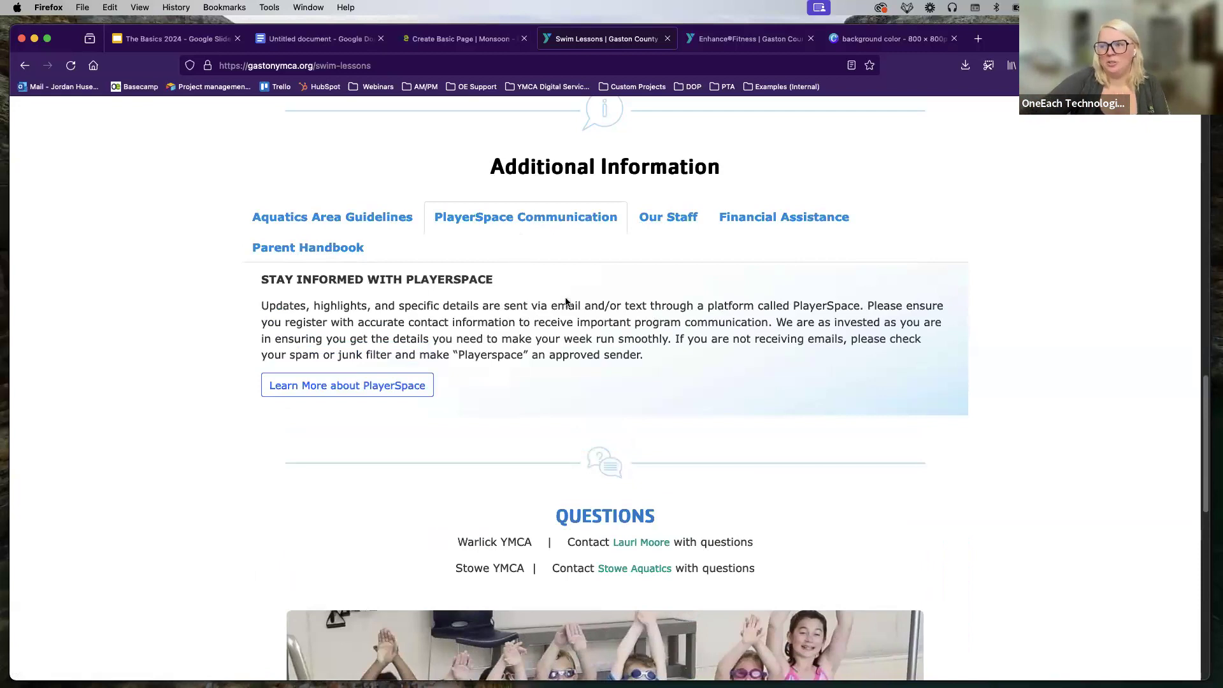
scroll(720, 309, up, 5)
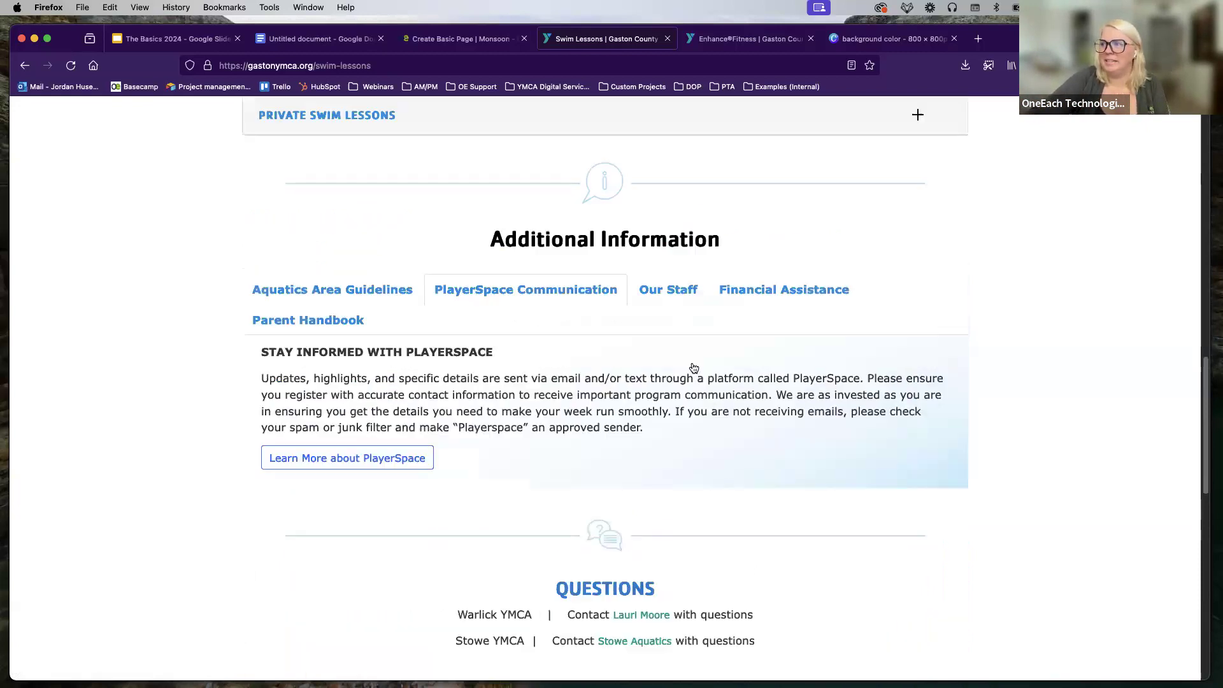
click(467, 395)
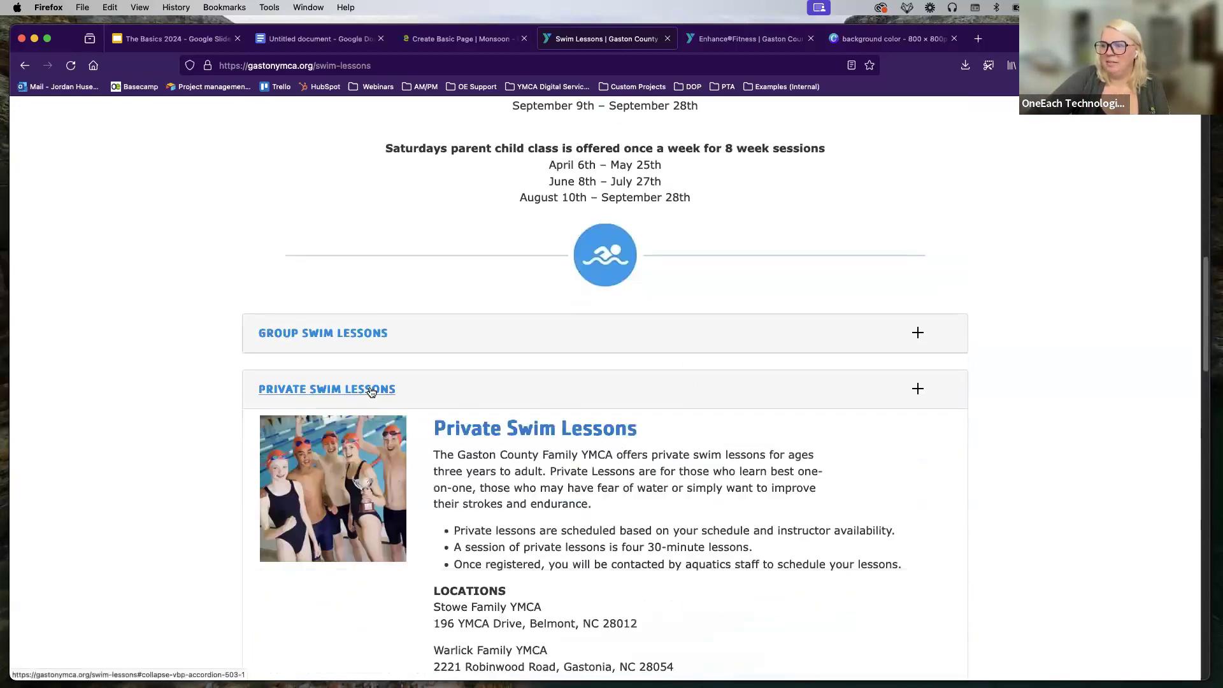
Step: On the Enhance®Fitness page, collapse Program Goals and toggle What to Expect closed and open
click(709, 41)
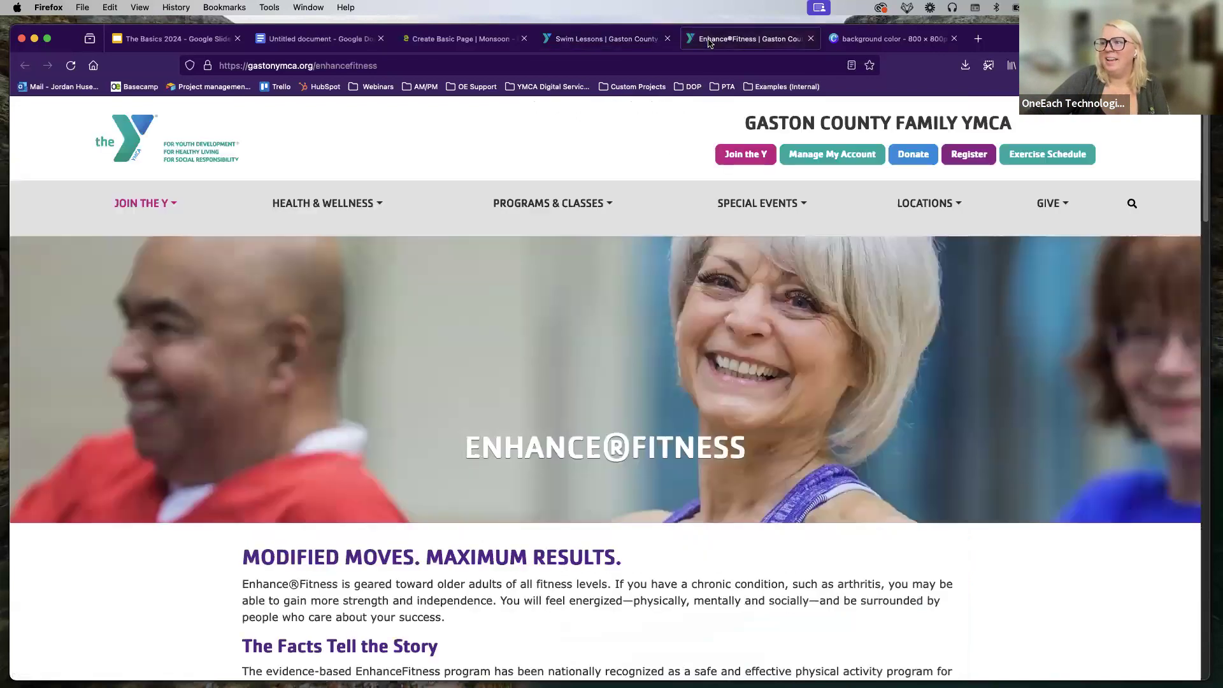
scroll(687, 400, down, 5)
scroll(687, 400, down, 3)
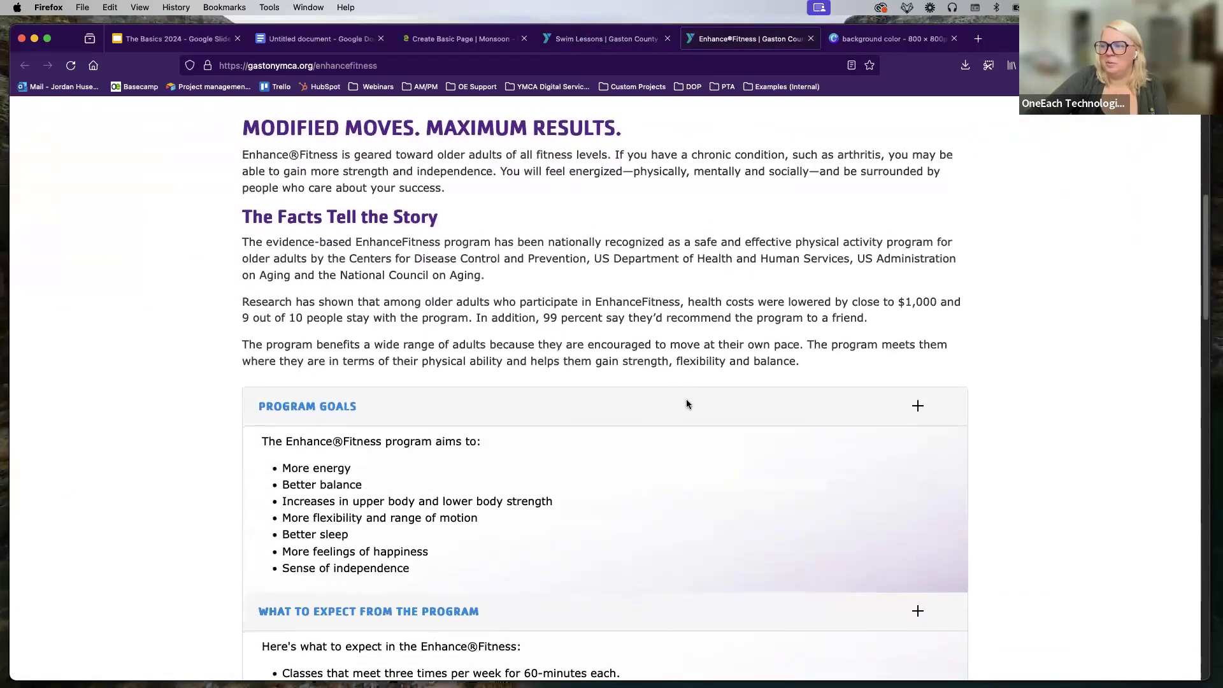
click(341, 306)
click(341, 347)
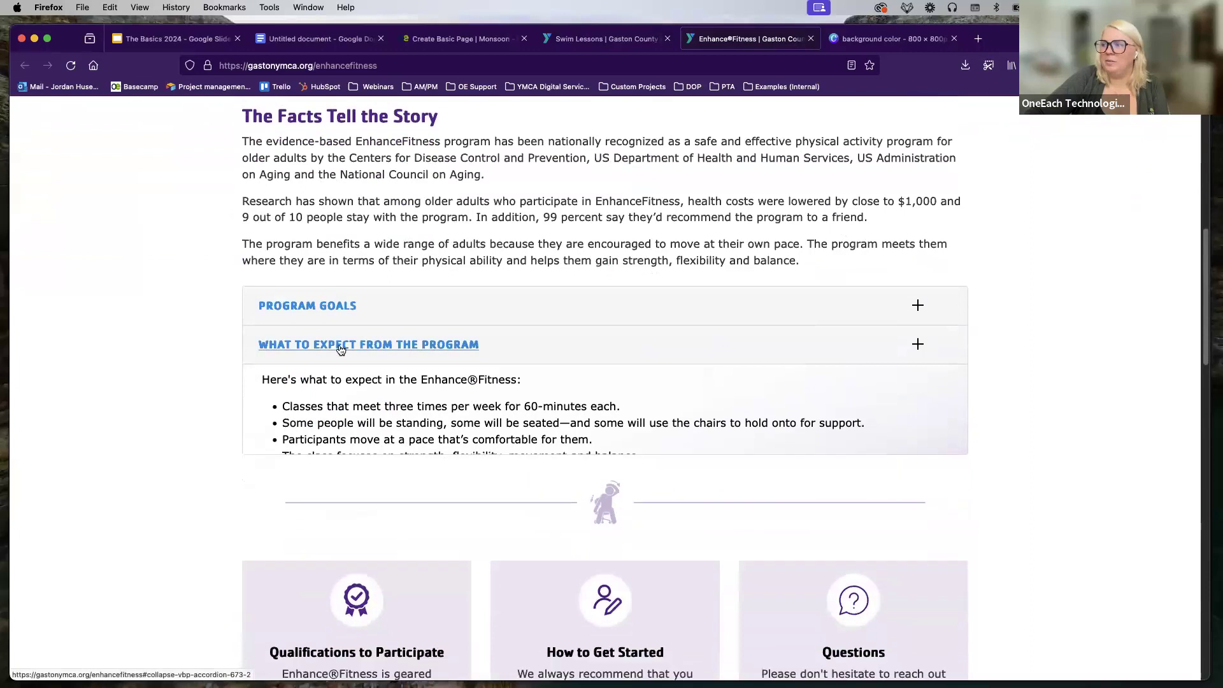
click(357, 345)
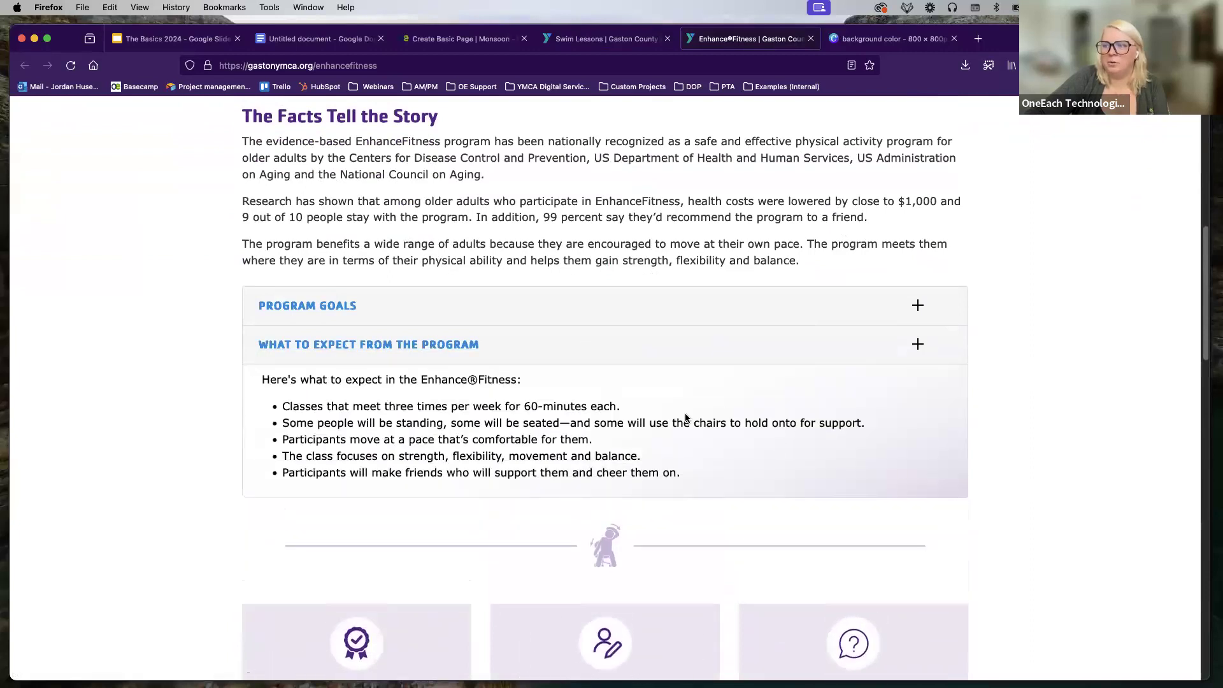
Step: Scroll further through the Enhance®Fitness page, then bring up the Canva 'background color' design
scroll(811, 411, down, 5)
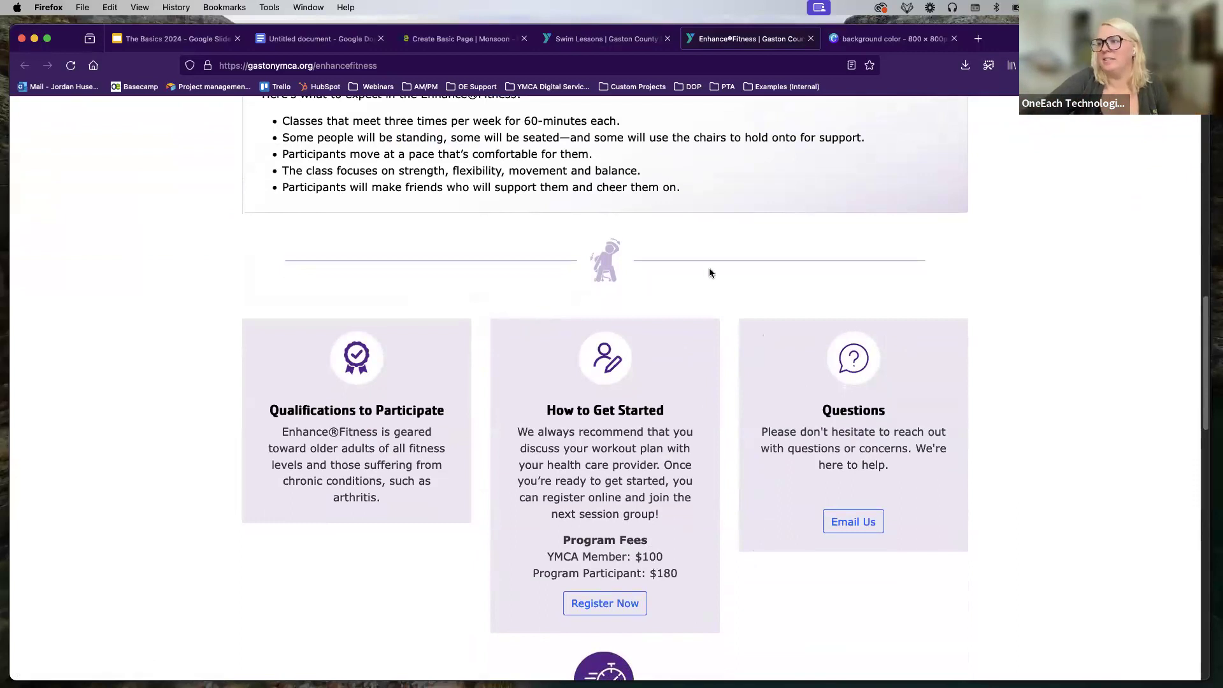
scroll(394, 318, down, 5)
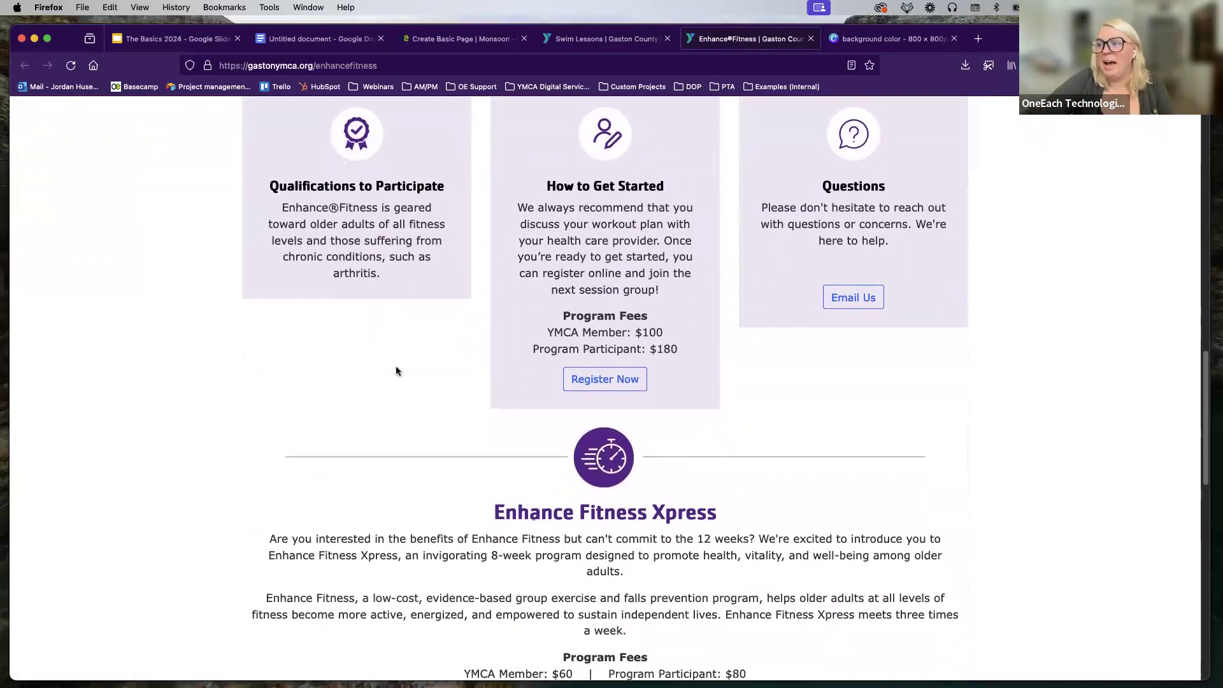
scroll(393, 369, down, 3)
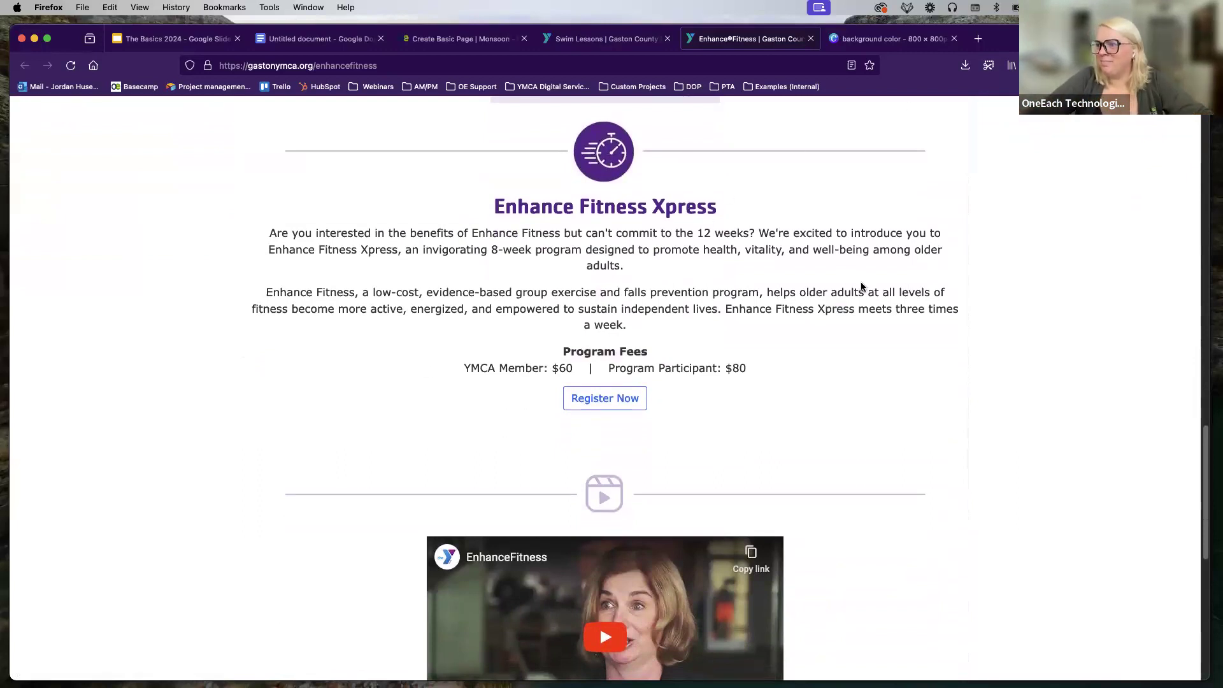
scroll(861, 281, up, 1)
click(877, 43)
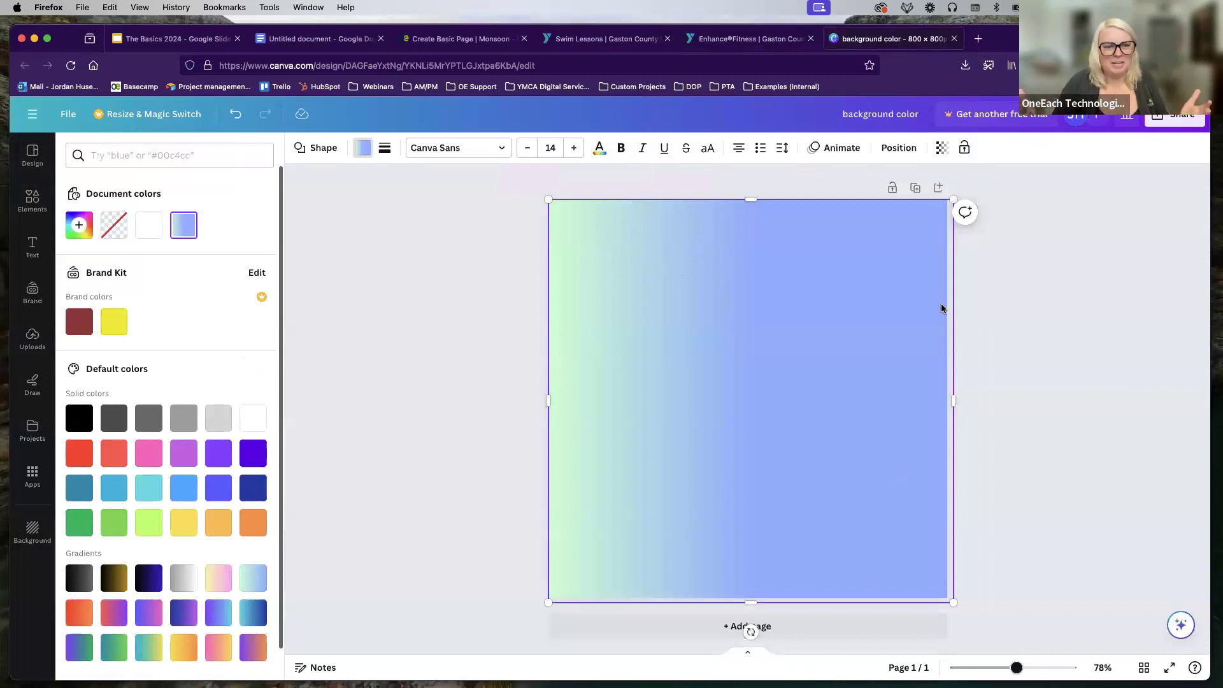
Step: Try teal and purple fills on the background shape, keeping the light green-to-blue gradient
click(32, 200)
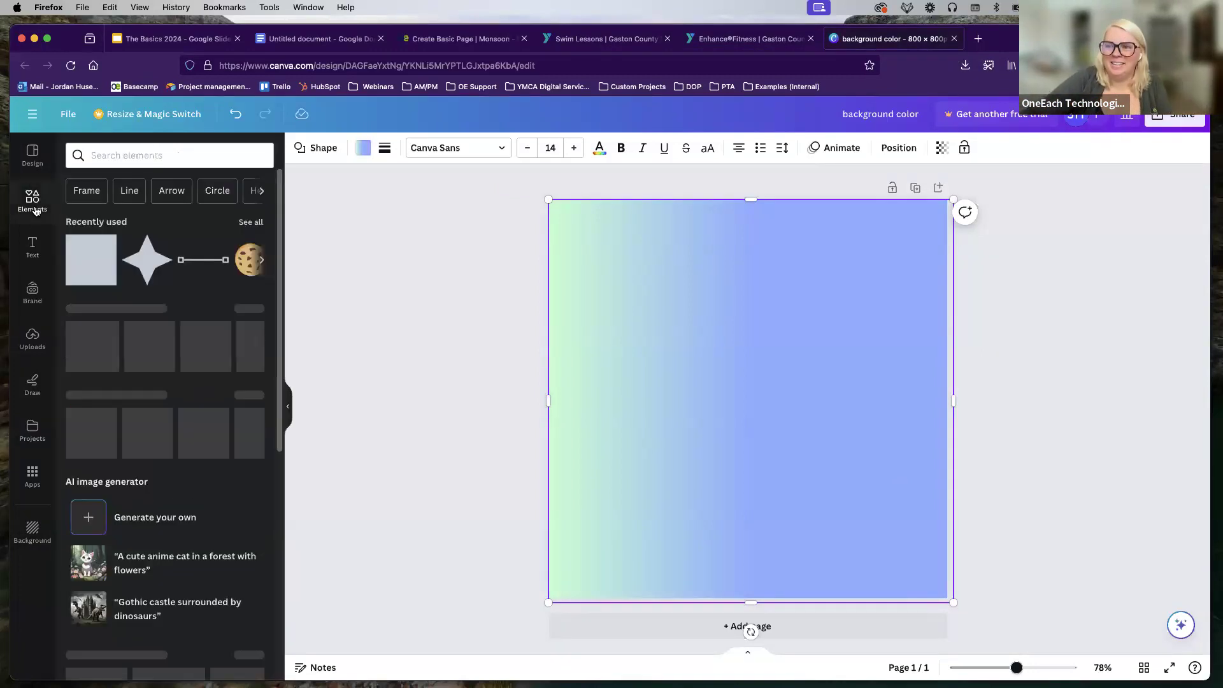
click(78, 261)
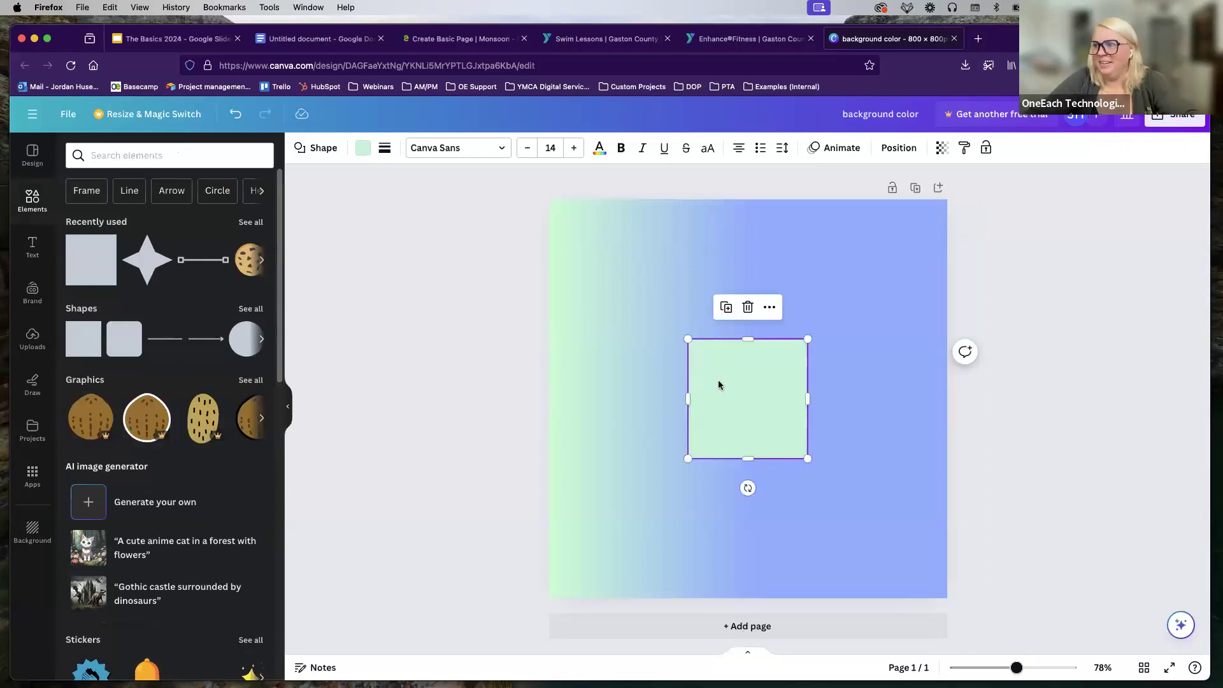
key(Delete)
click(643, 273)
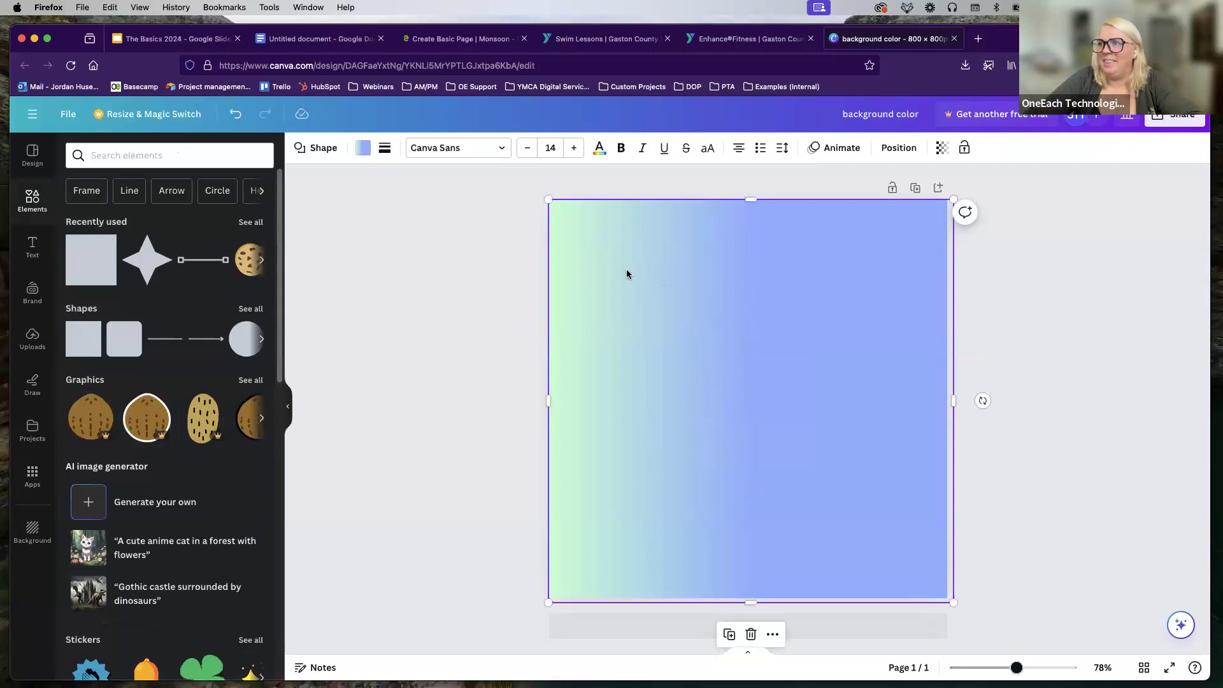
click(361, 153)
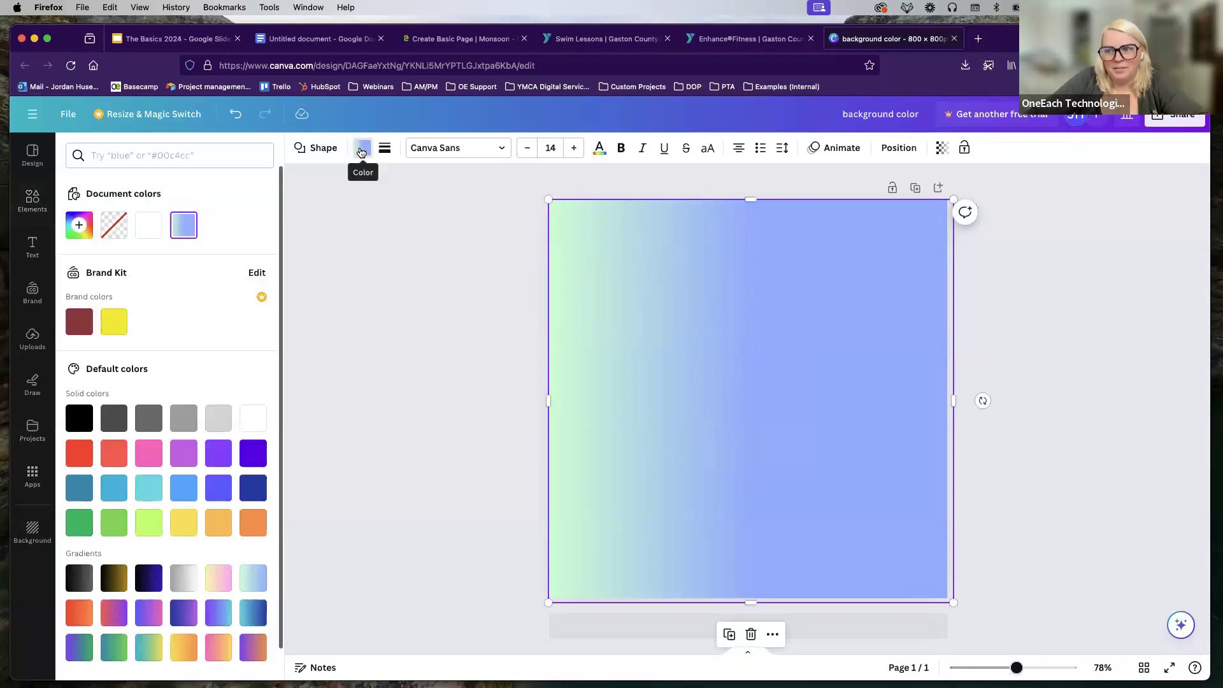
click(148, 495)
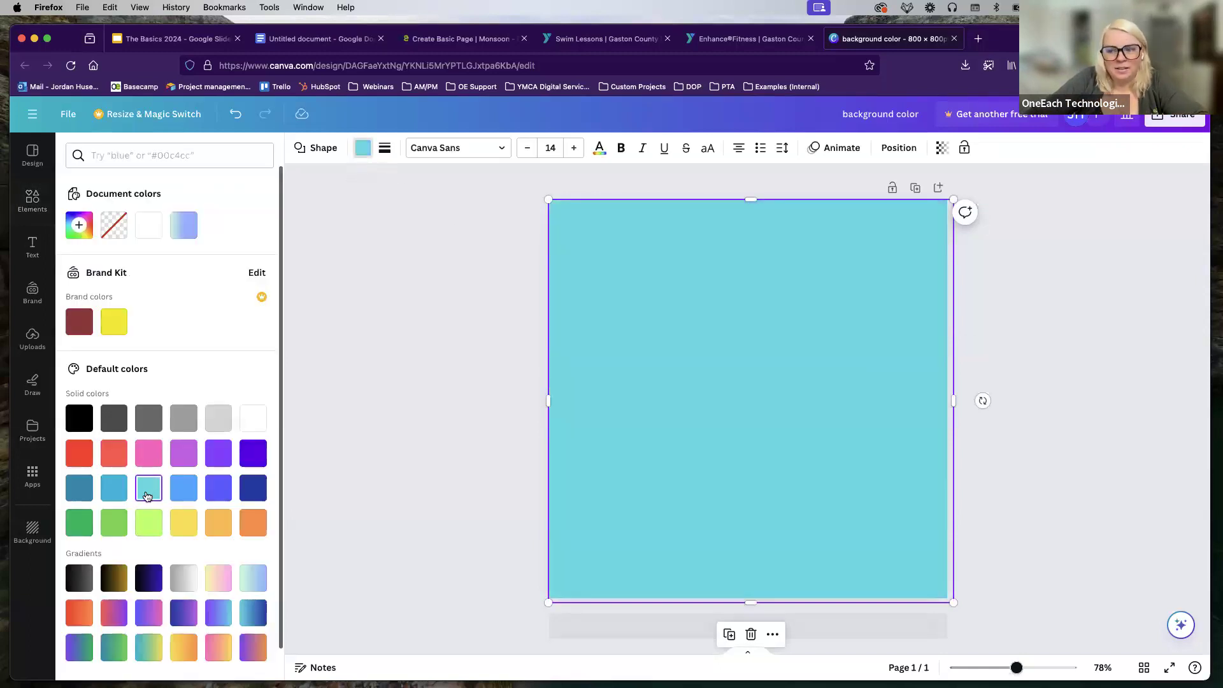
click(230, 616)
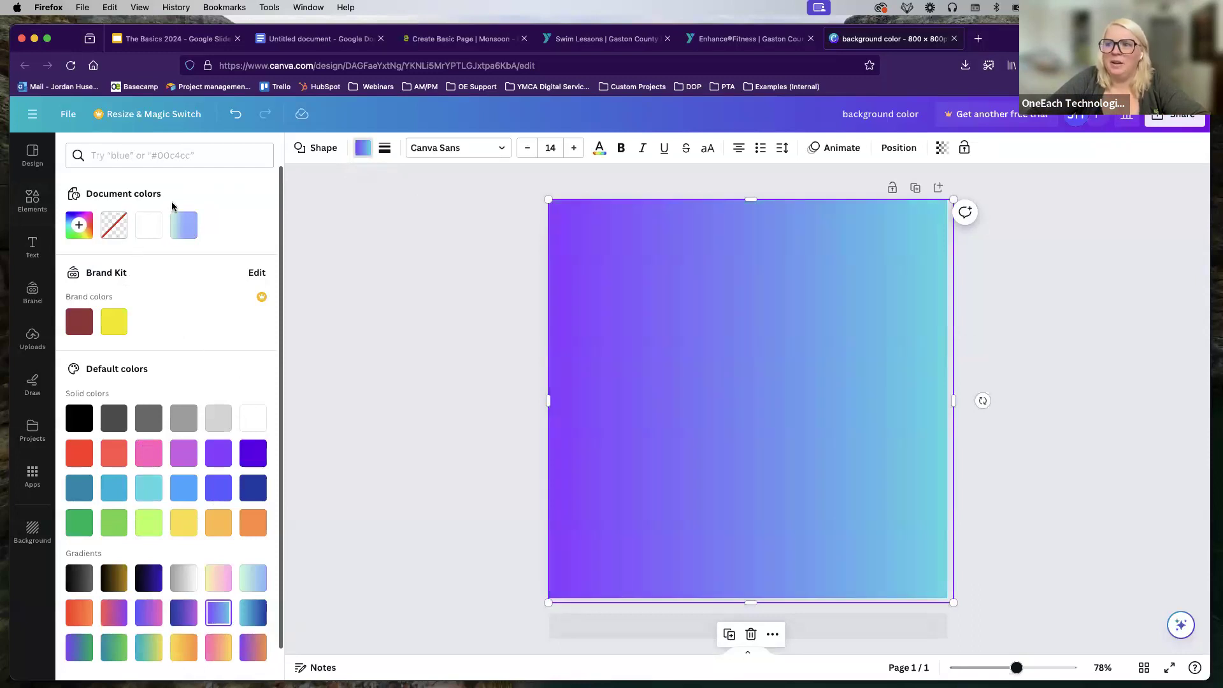
click(183, 231)
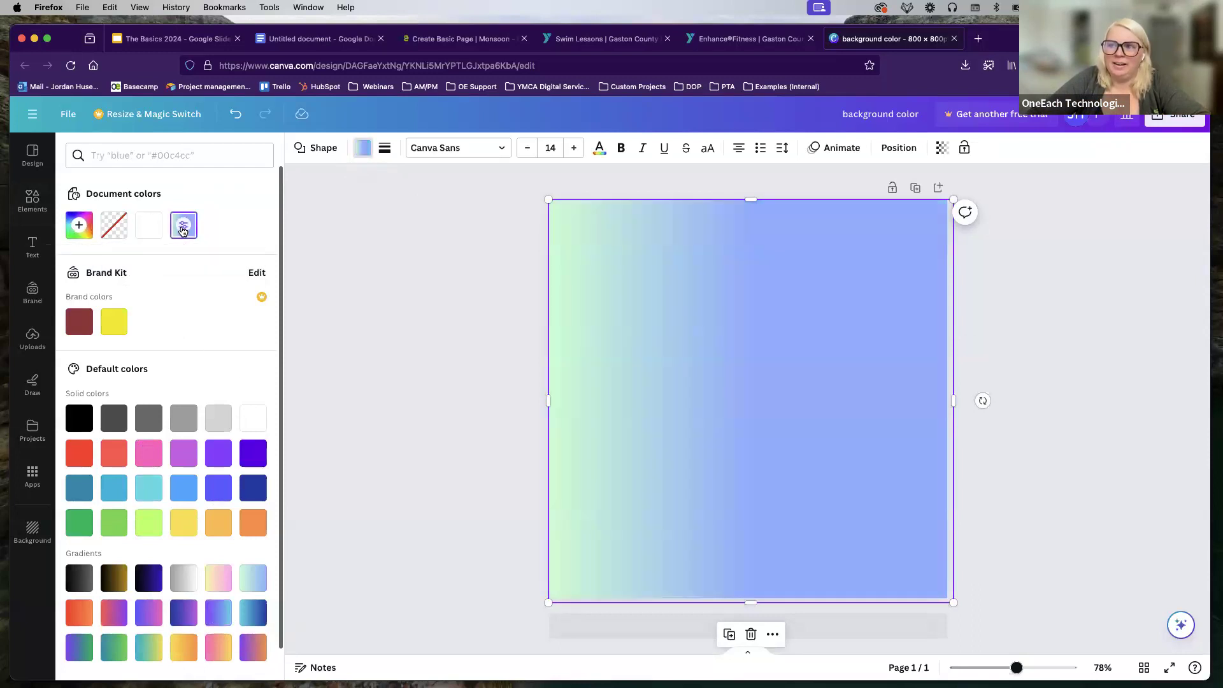
click(183, 228)
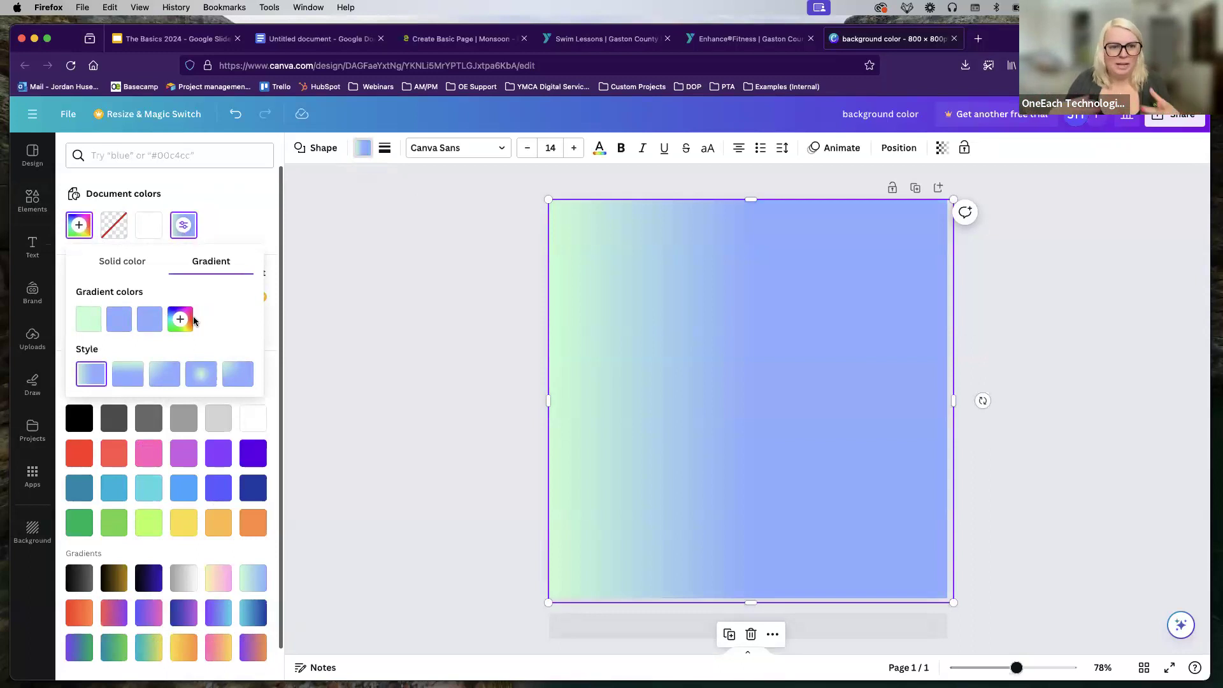
click(445, 311)
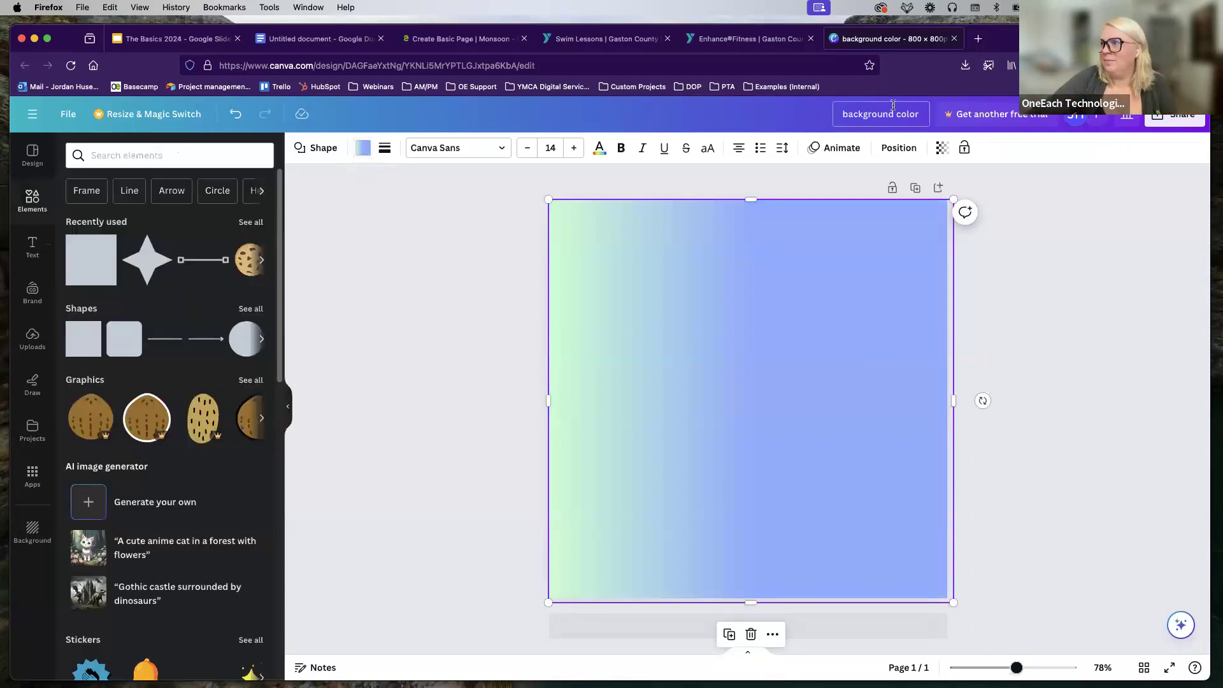
Step: Download the Canva design as the PNG file 'background color.png'
click(1175, 114)
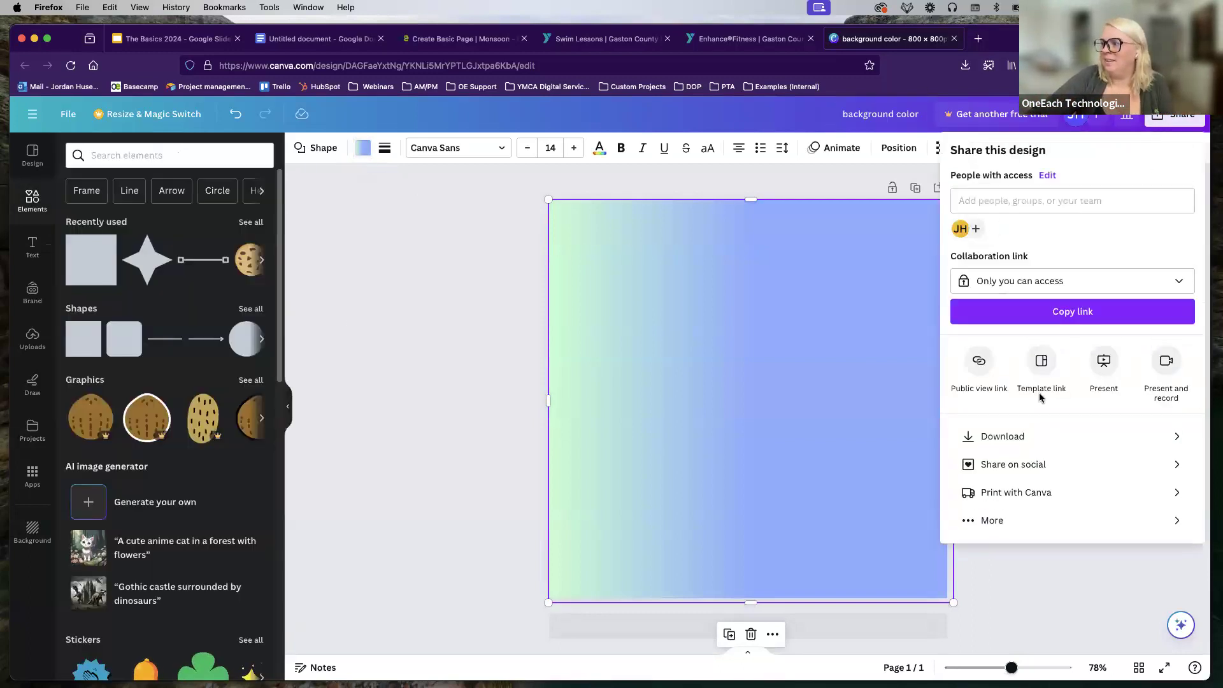
click(1015, 433)
click(1025, 374)
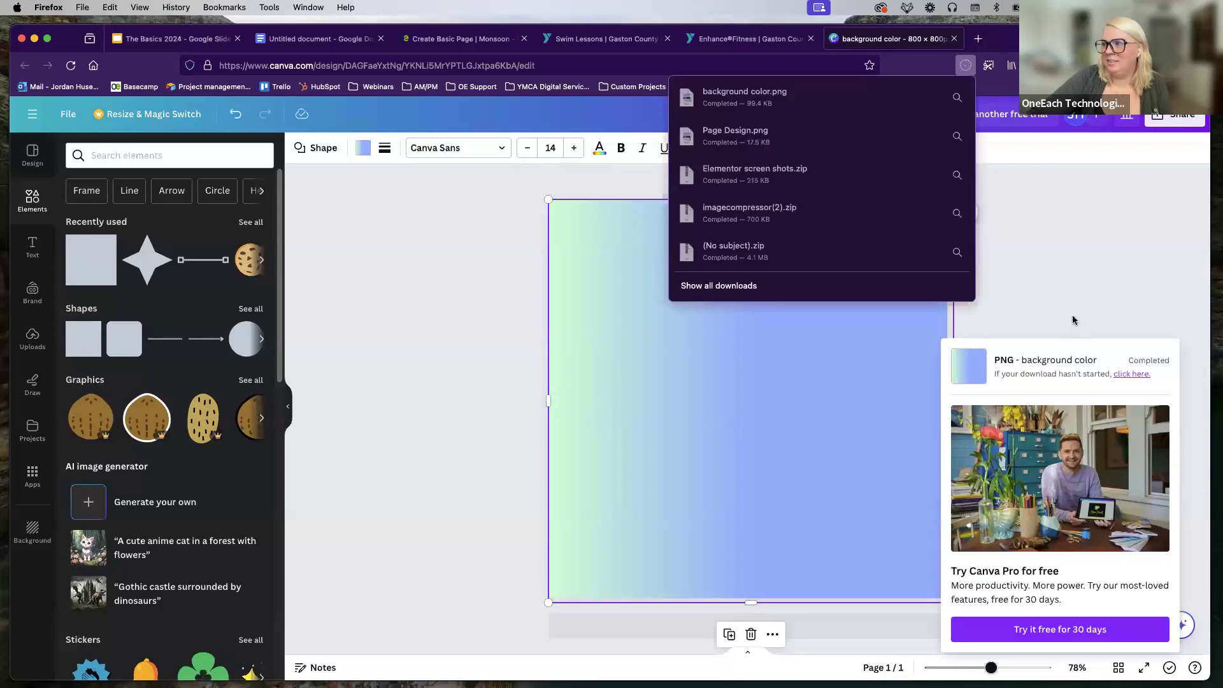
click(445, 311)
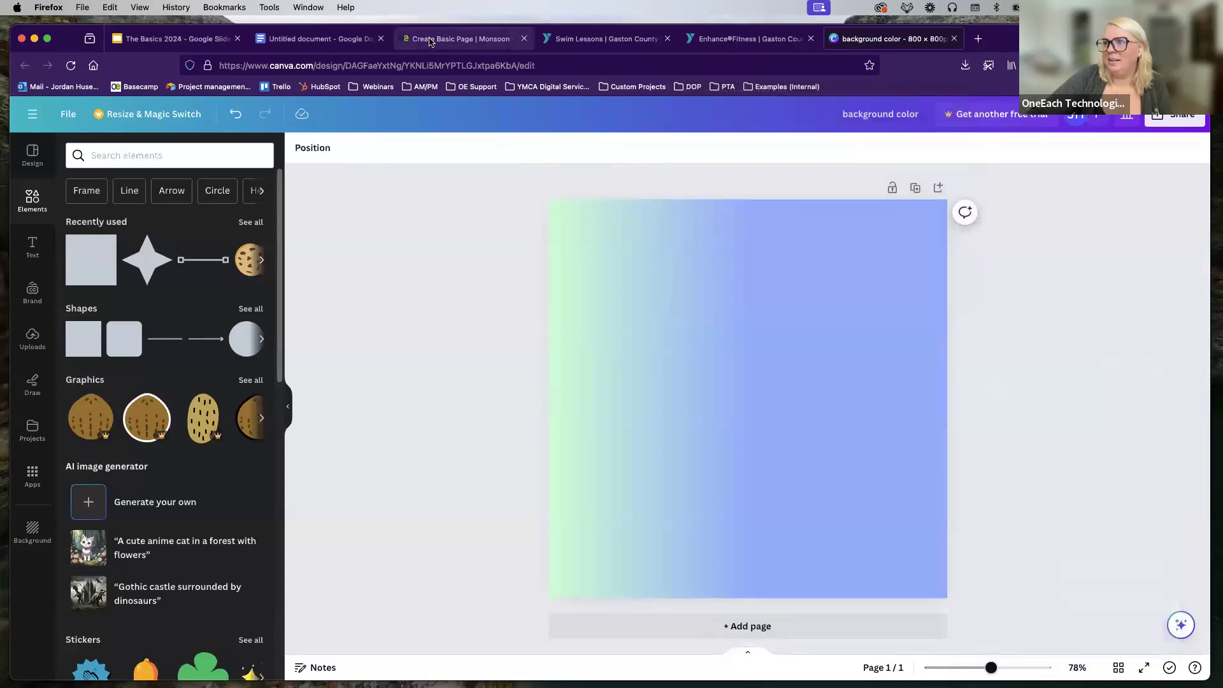
Step: Add a Rich Text component to the Basic Page and expand its Styling Settings to the background options
click(460, 39)
scroll(211, 361, down, 5)
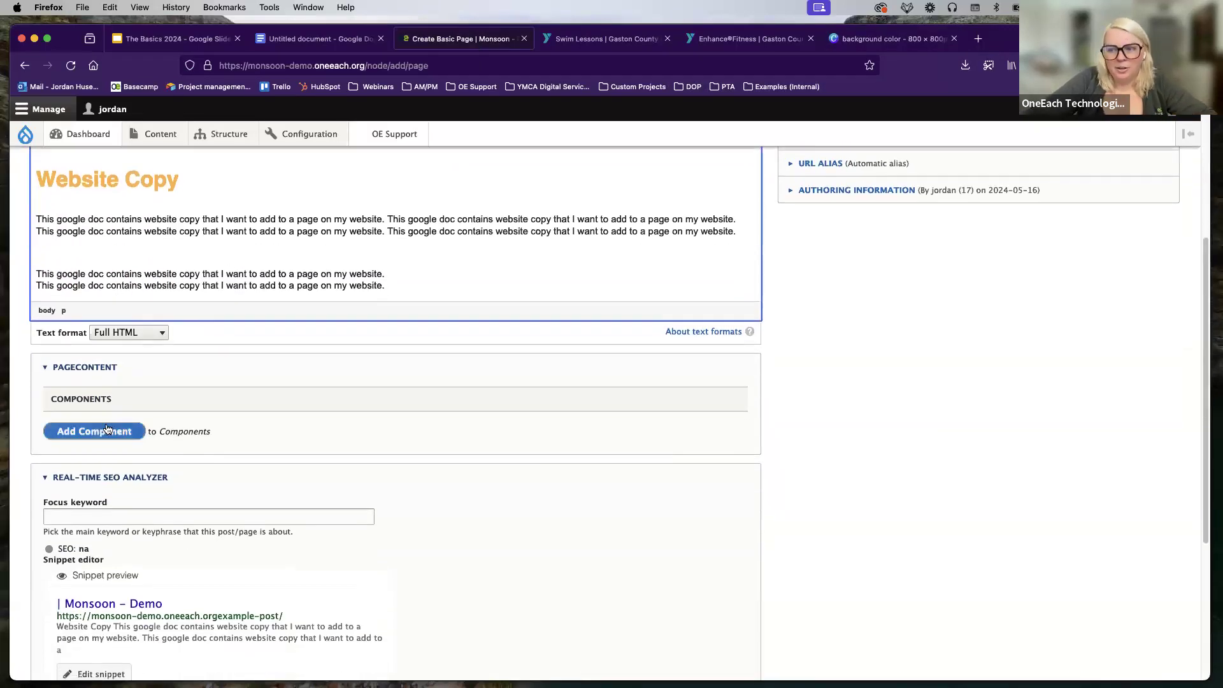
click(109, 431)
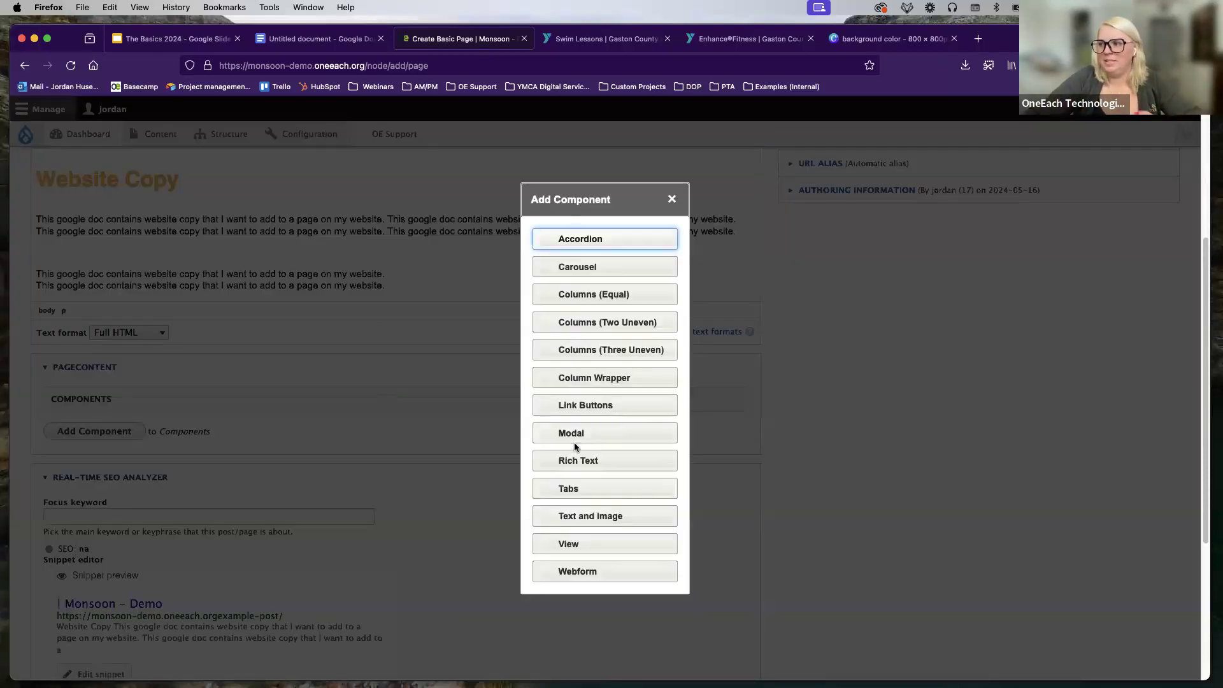
click(570, 463)
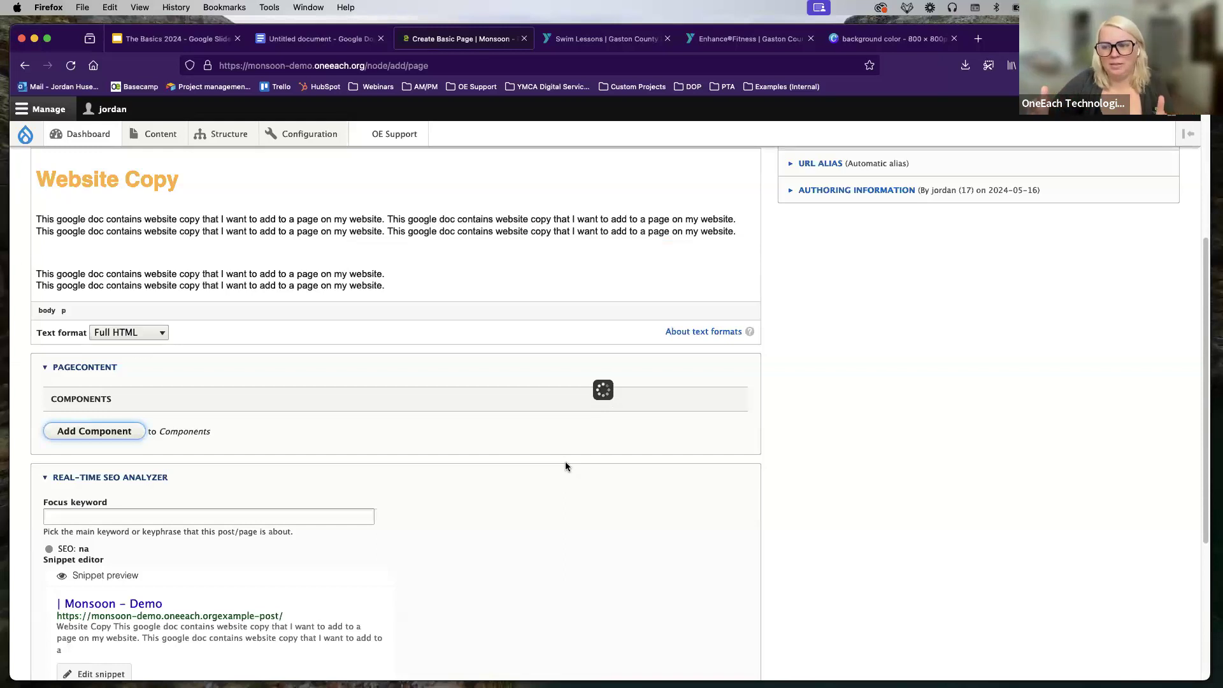
scroll(442, 454, down, 3)
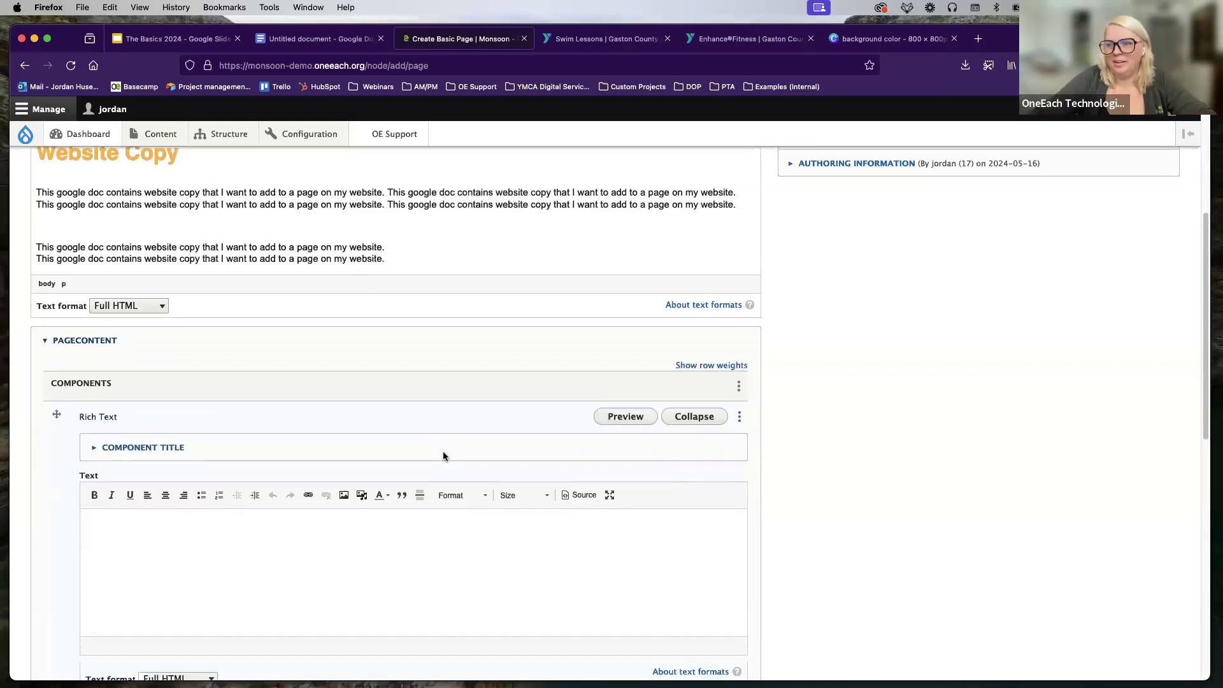
scroll(123, 427, down, 3)
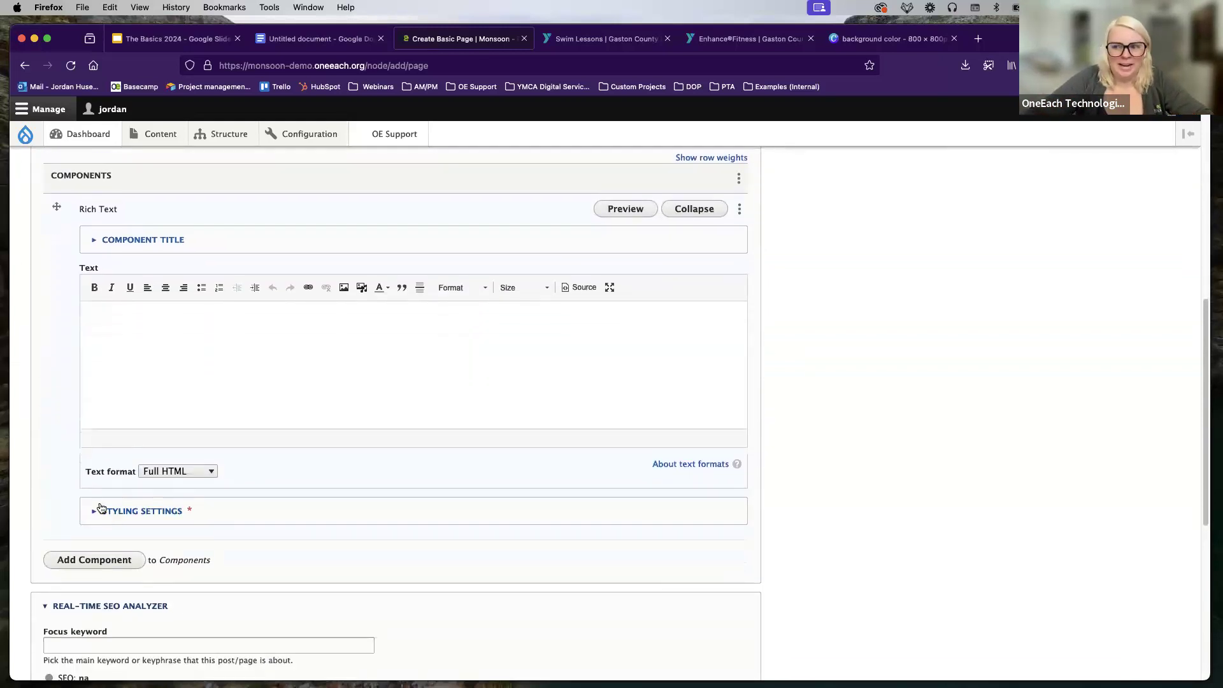
click(158, 513)
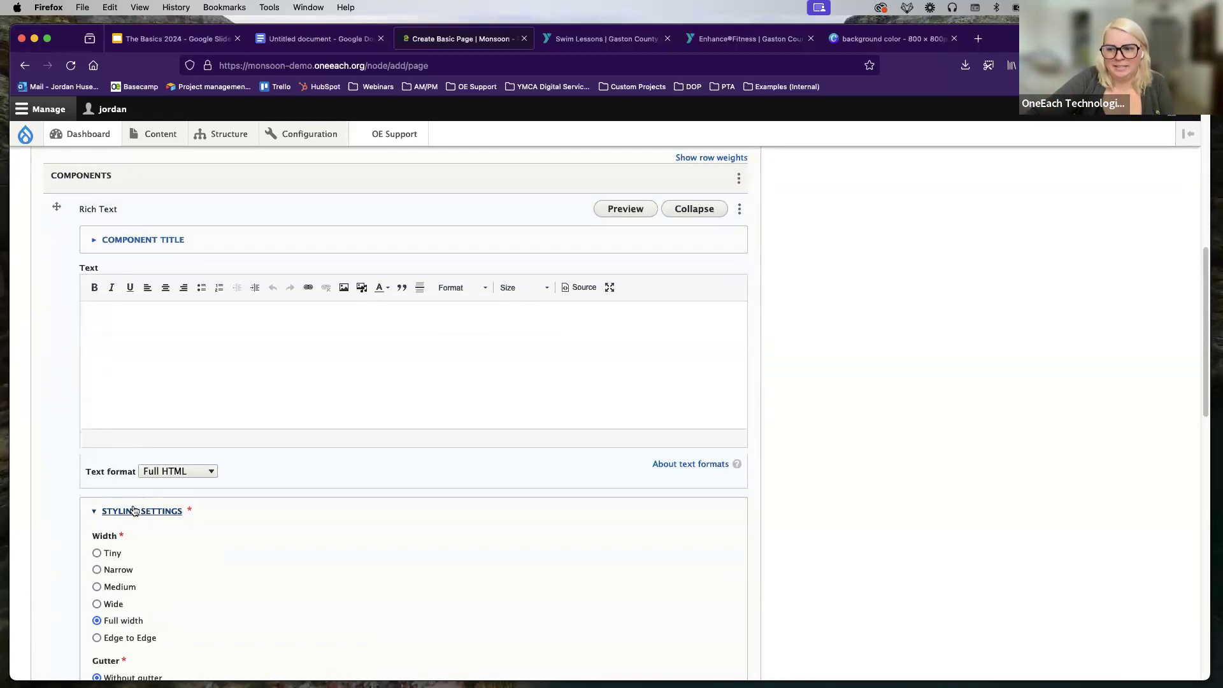
scroll(134, 509, down, 10)
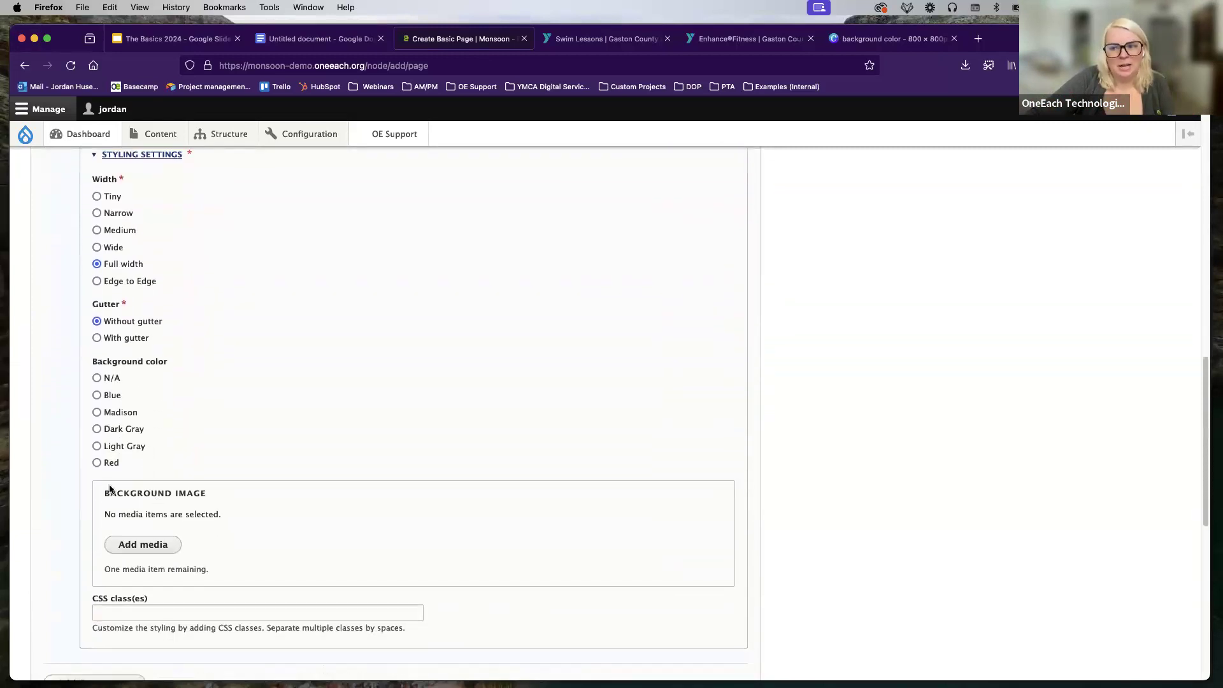
Step: Upload background color.png with alt text 'color background' and insert it as the component's background image
click(142, 545)
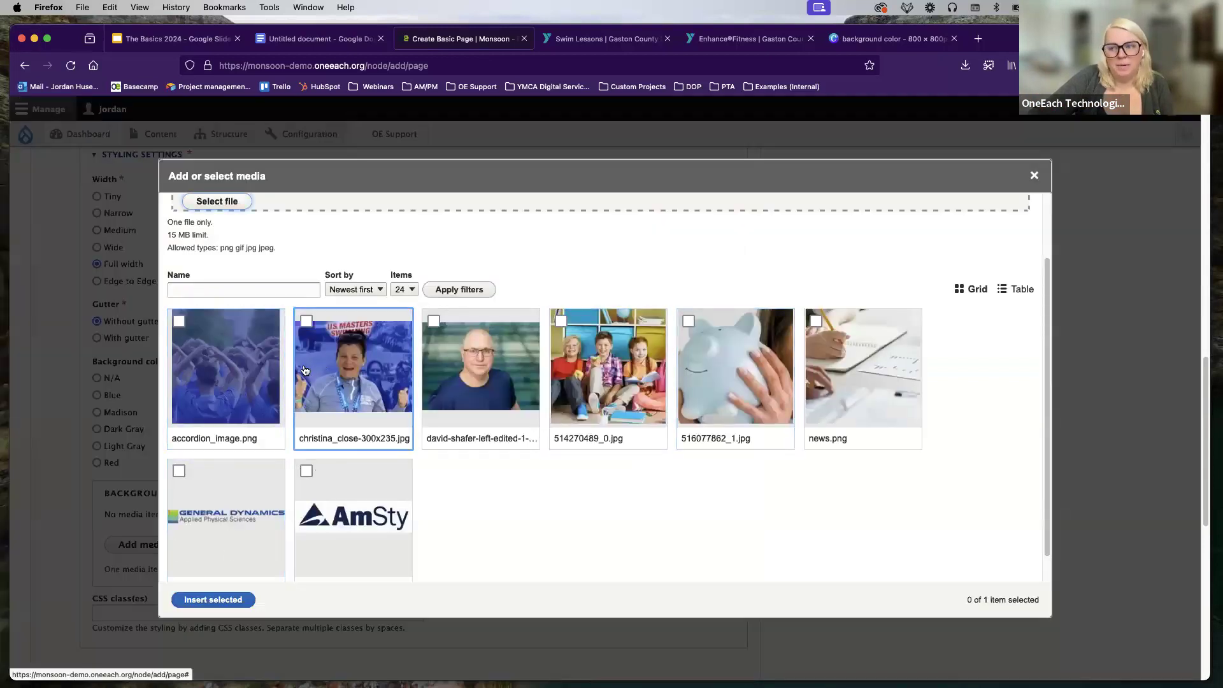
scroll(305, 371, up, 2)
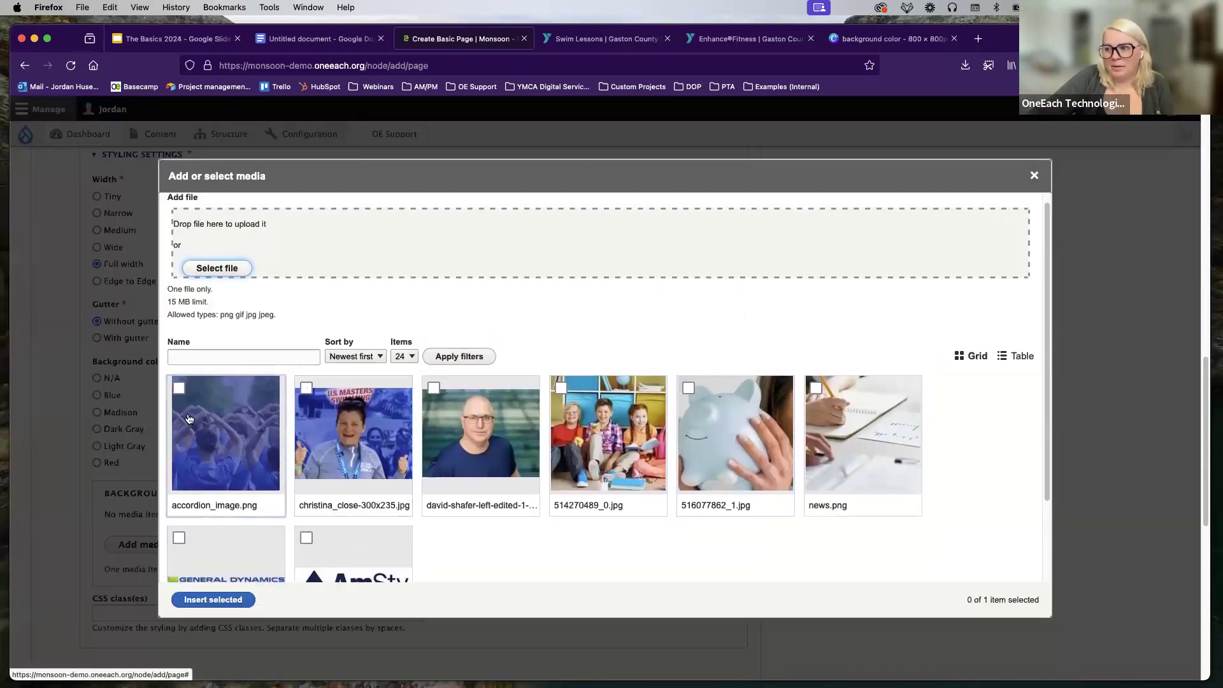
click(200, 271)
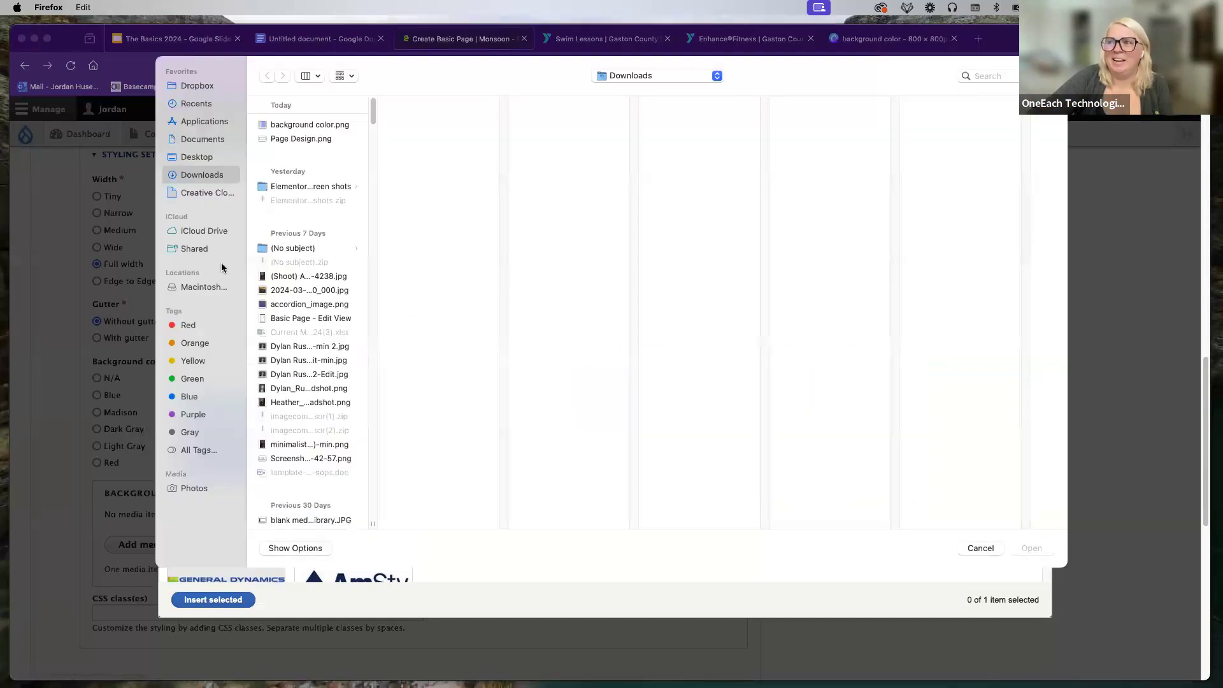
click(293, 125)
double_click(293, 126)
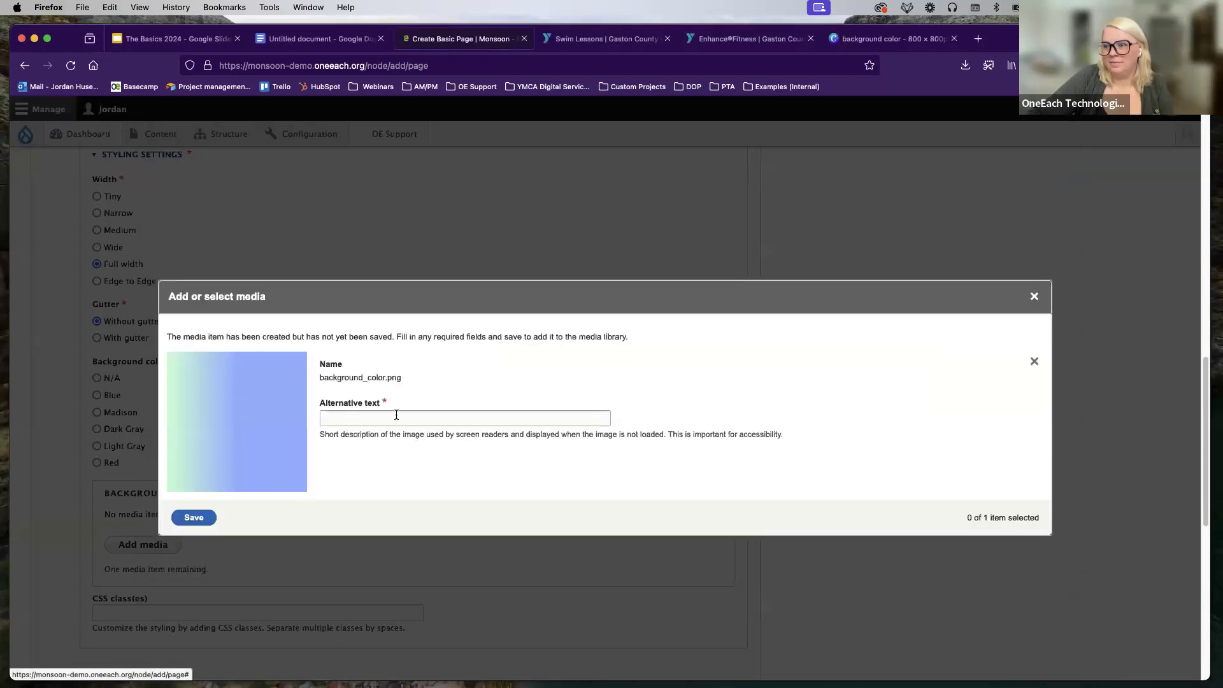
click(396, 415)
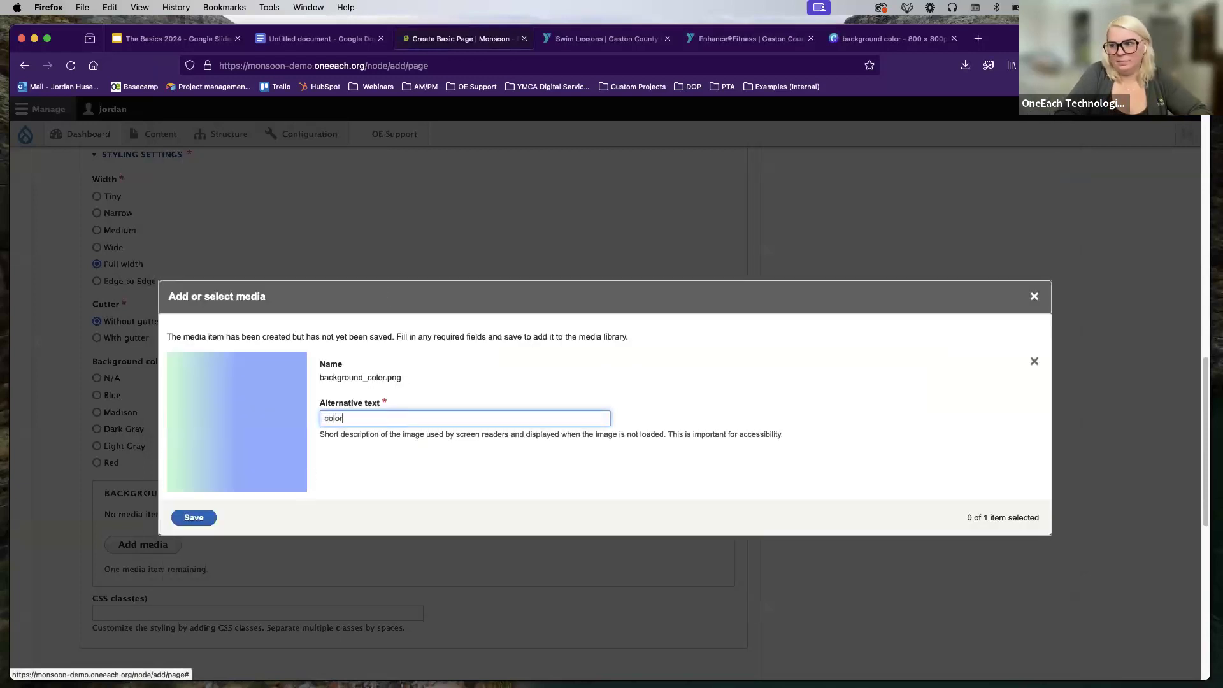
click(214, 517)
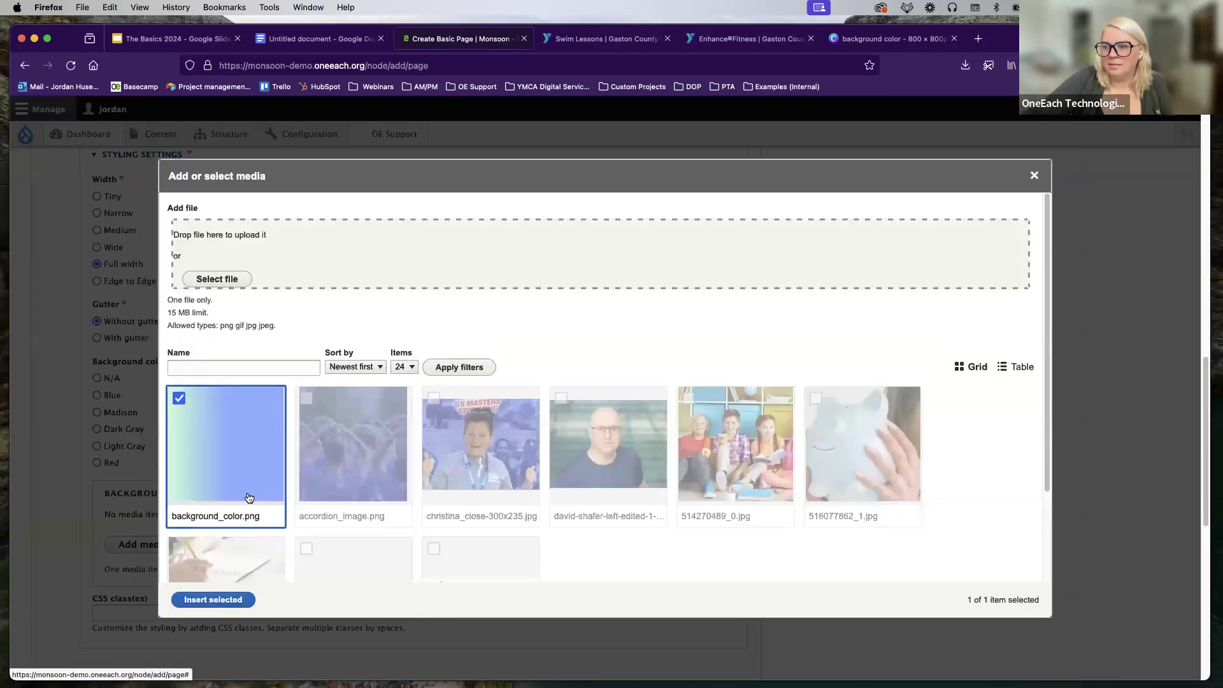
click(207, 597)
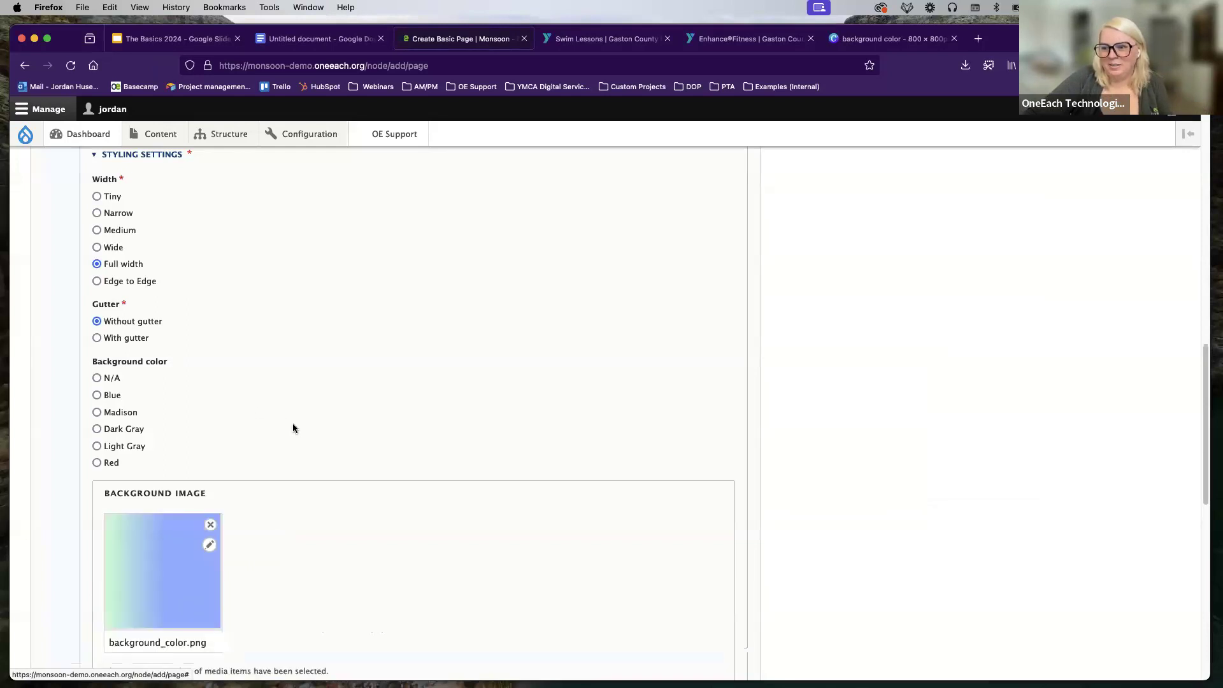
Step: Copy the paragraphs under Website Copy into the Rich Text component's editor
scroll(293, 428, up, 15)
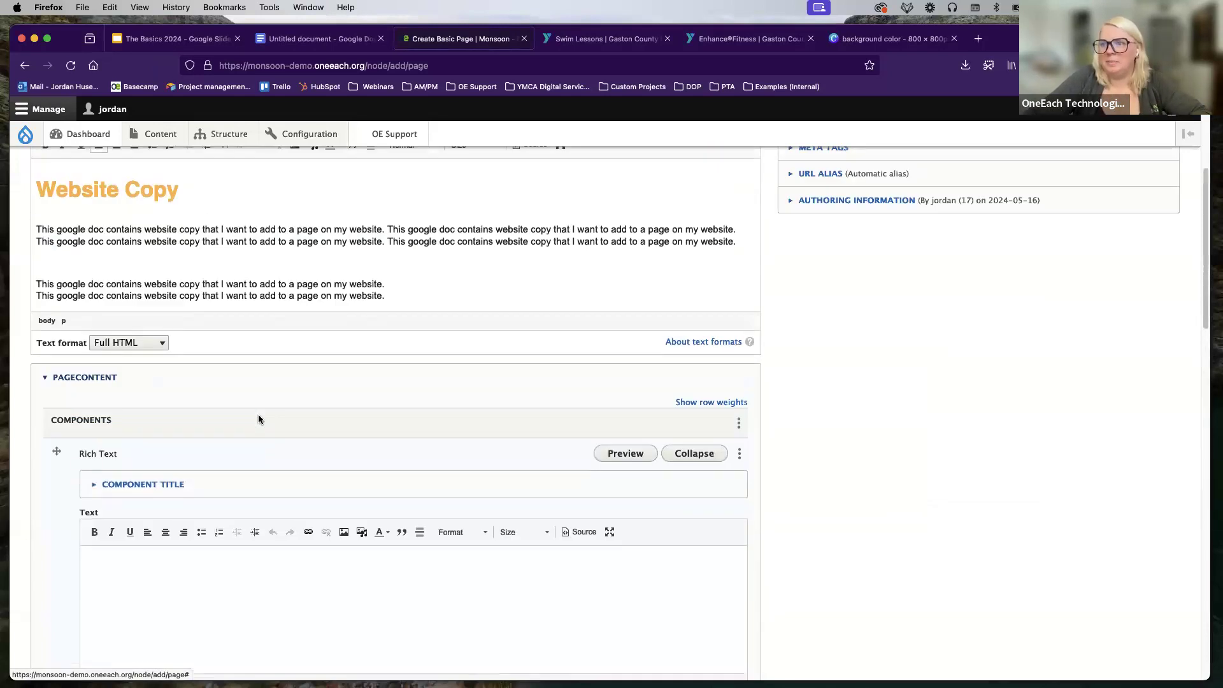
click(434, 364)
drag(413, 421, 23, 353)
key(ctrl+c)
scroll(191, 502, down, 5)
click(191, 503)
key(ctrl+v)
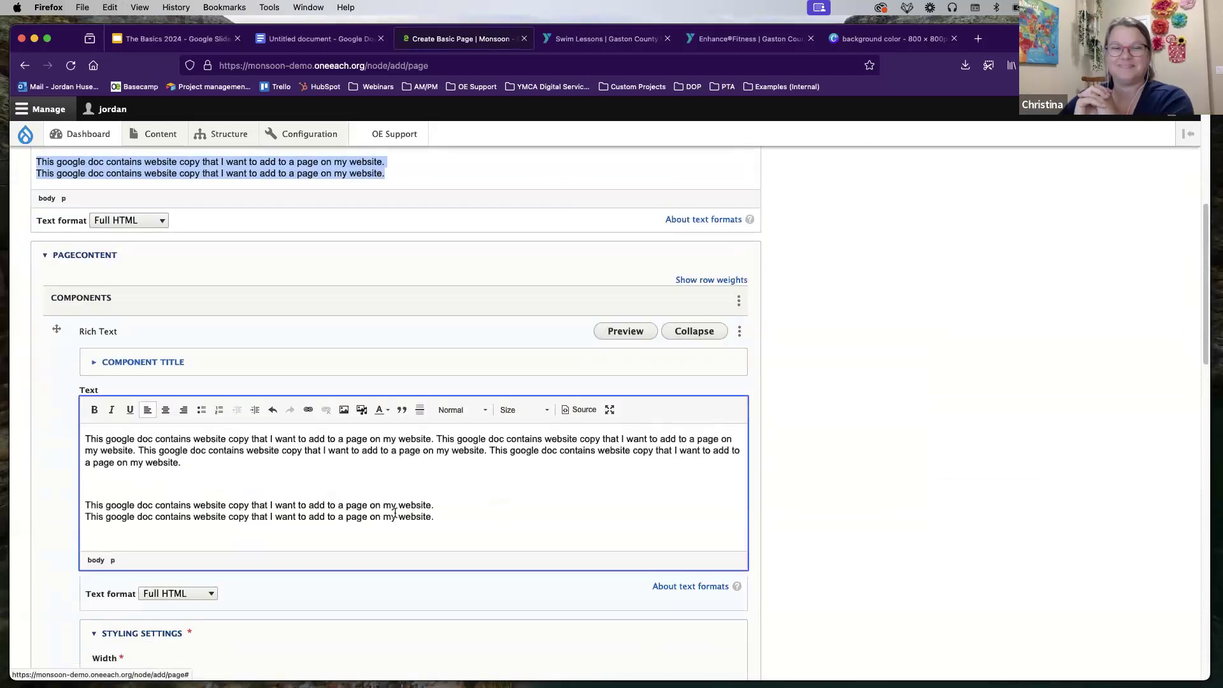
Step: Enter the webinar page title and save the new Basic Page
scroll(215, 493, down, 10)
scroll(70, 528, up, 12)
scroll(83, 498, up, 5)
click(117, 237)
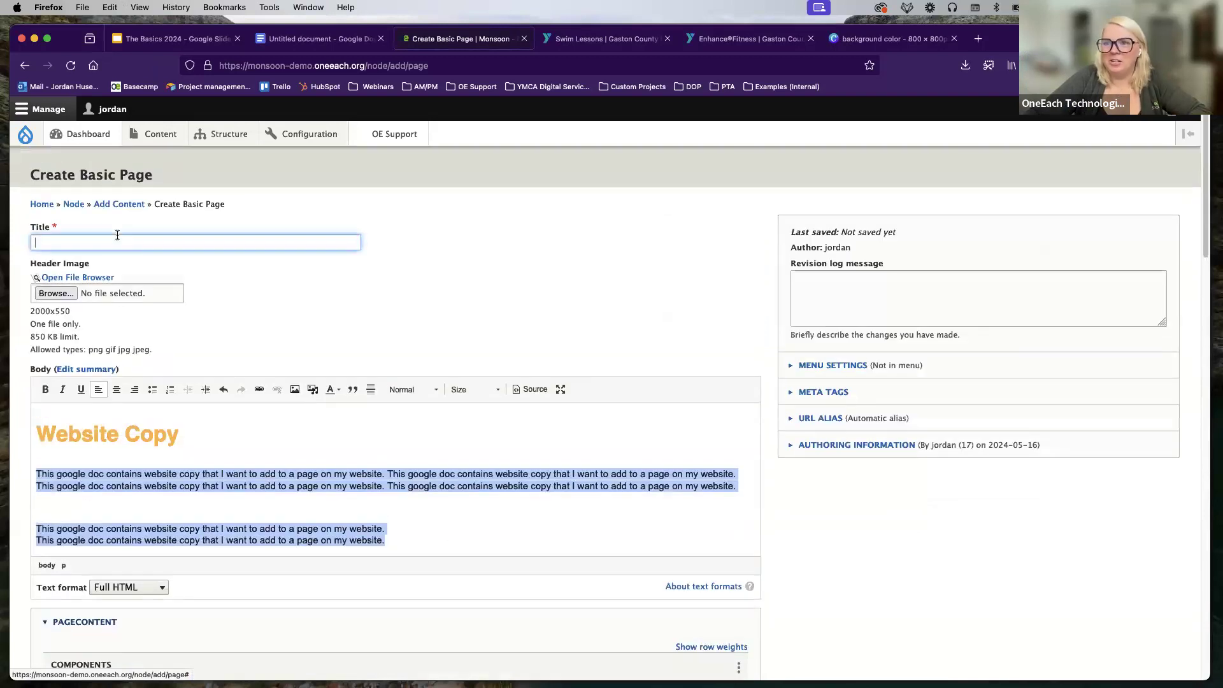
text(Jordan WE)
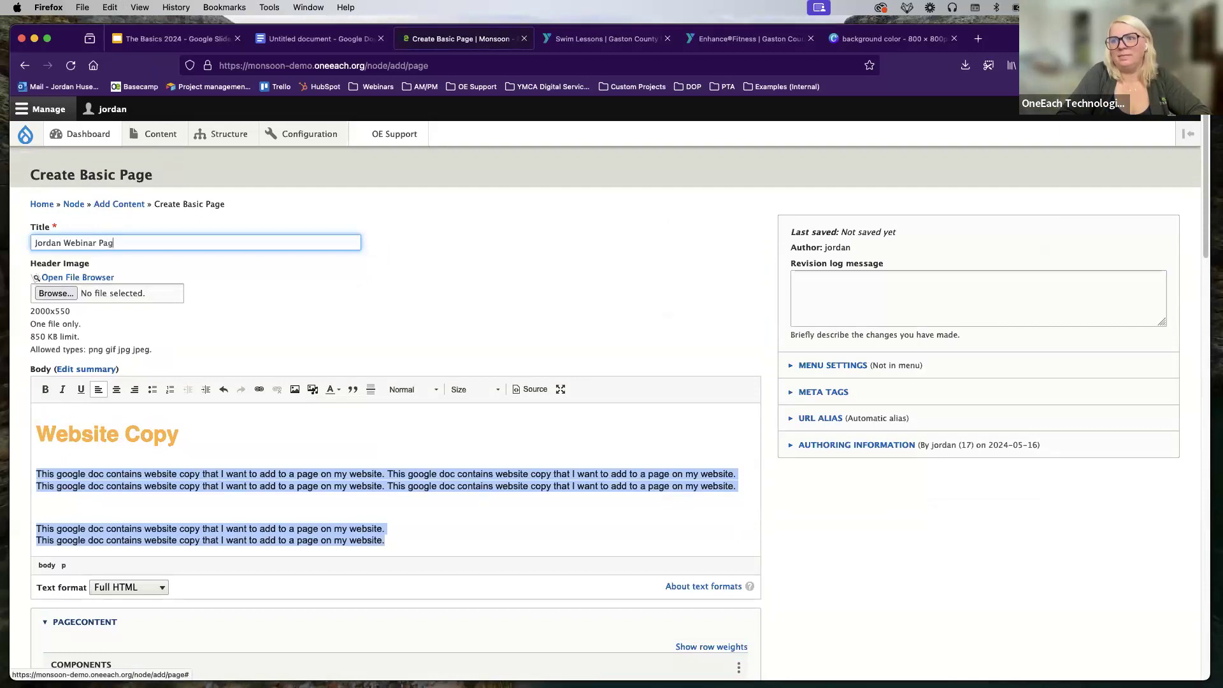
scroll(55, 618, down, 15)
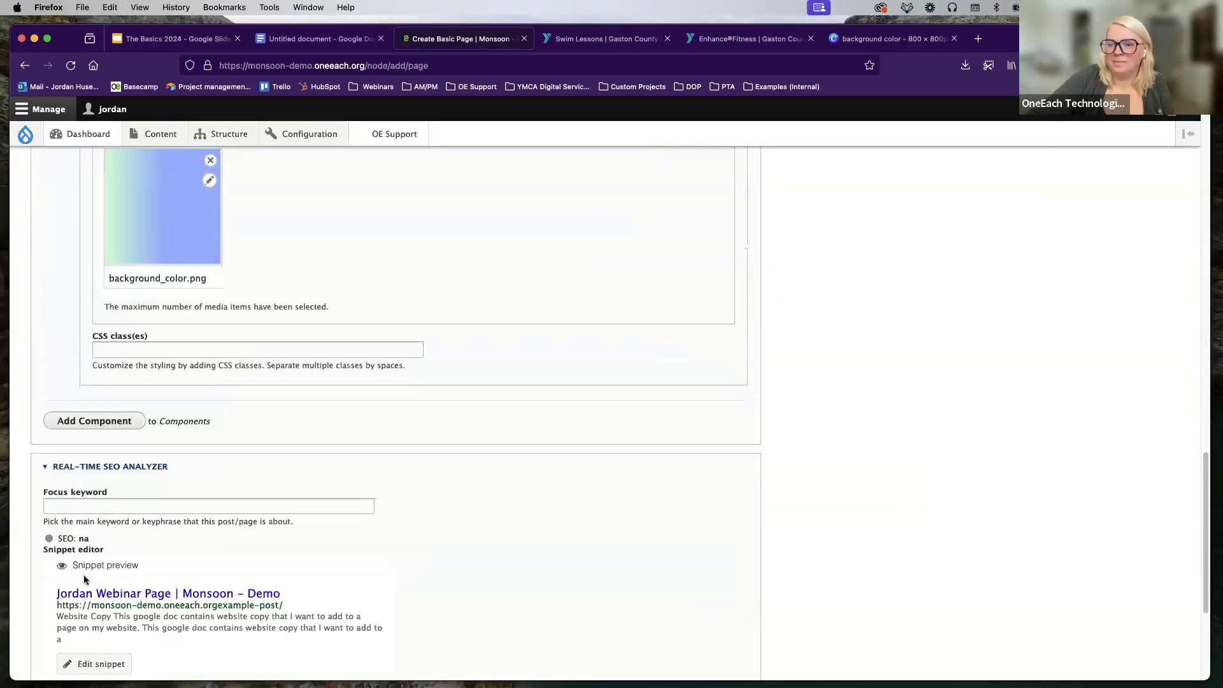
click(55, 612)
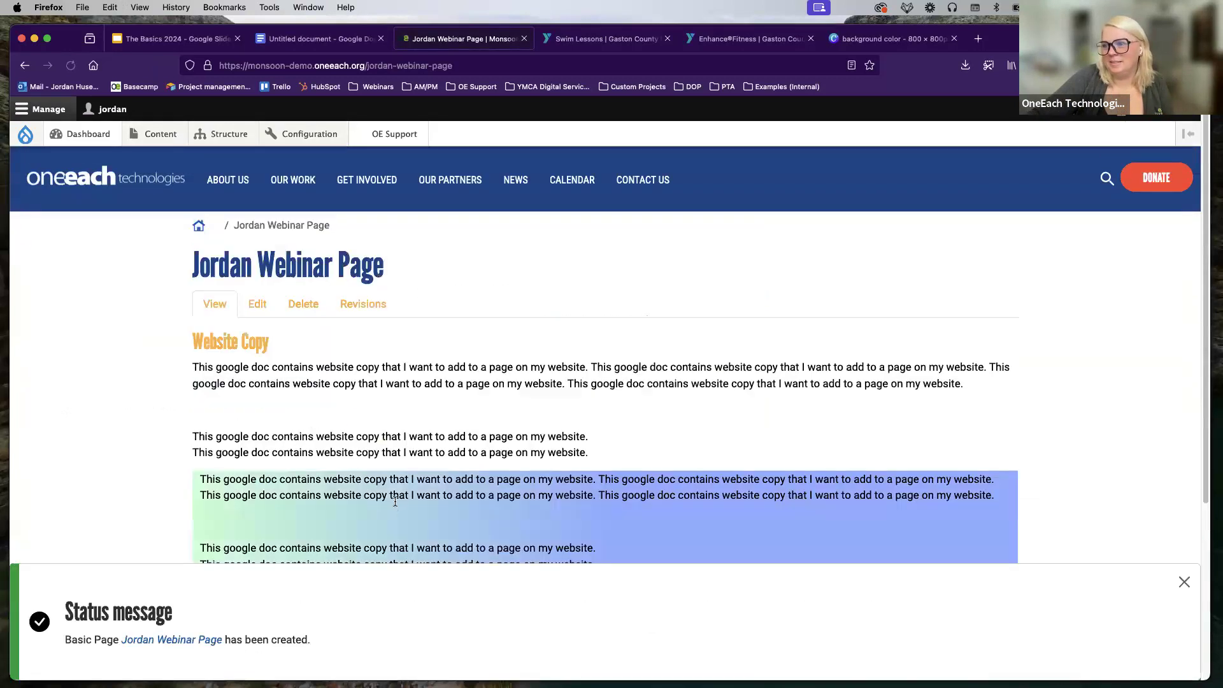
Step: Review the copied paragraphs in the saved page's gradient block, then open that block's Edit form
scroll(459, 382, down, 3)
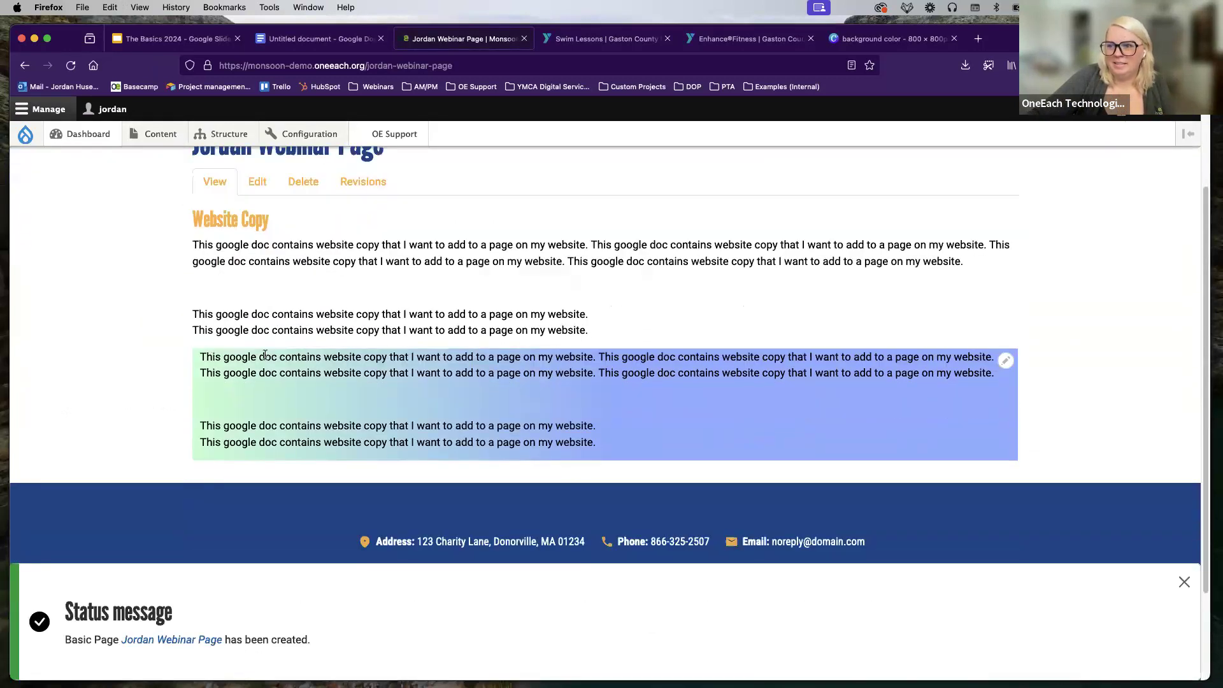
drag(200, 357, 654, 408)
drag(613, 325, 255, 228)
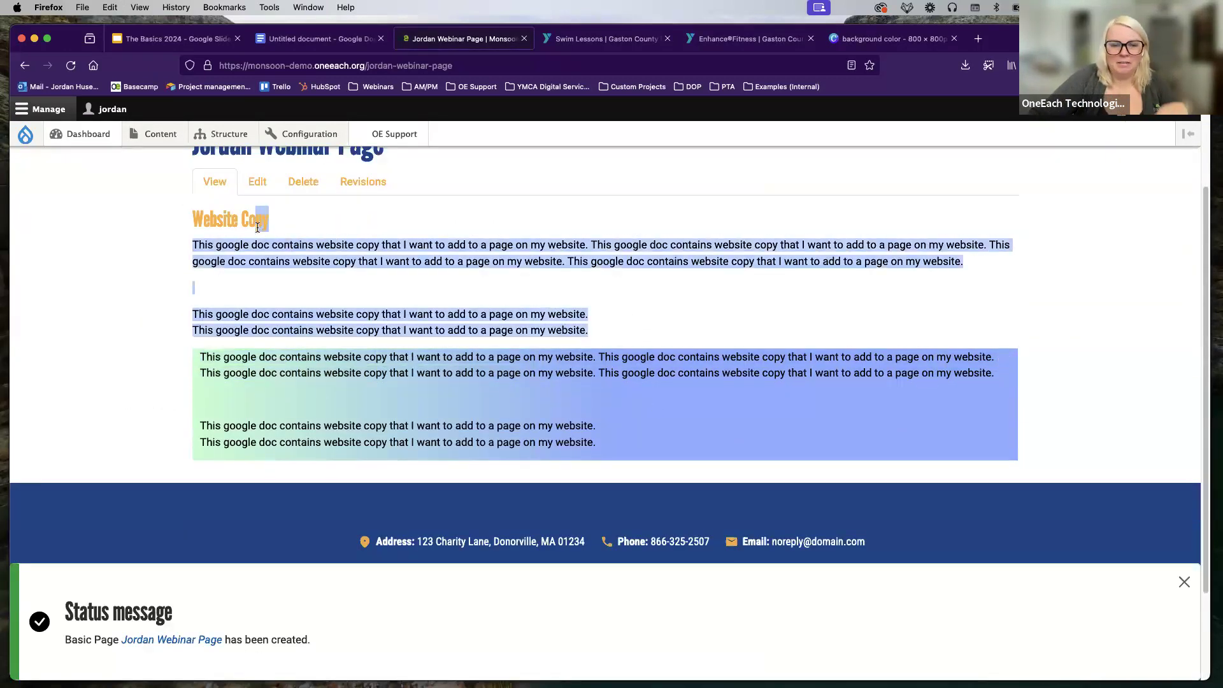
click(249, 414)
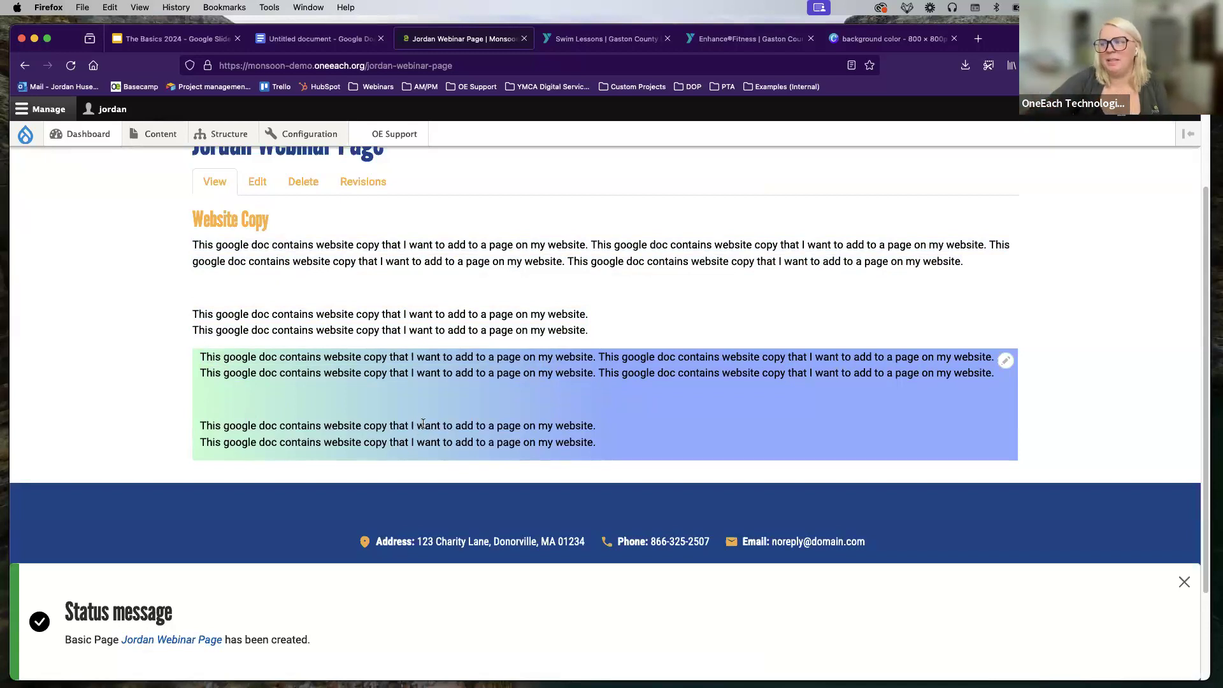
click(1004, 362)
click(993, 365)
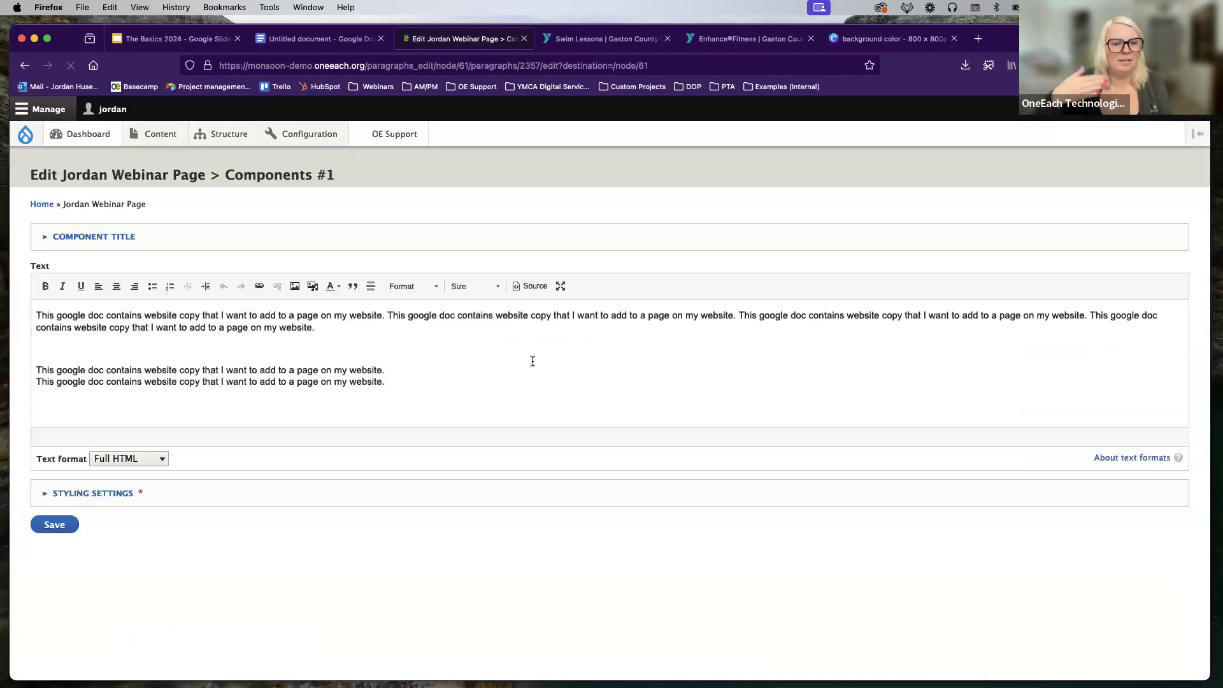
Step: Make all of the gradient block's text bold and white, and save the component
drag(428, 394, 2, 296)
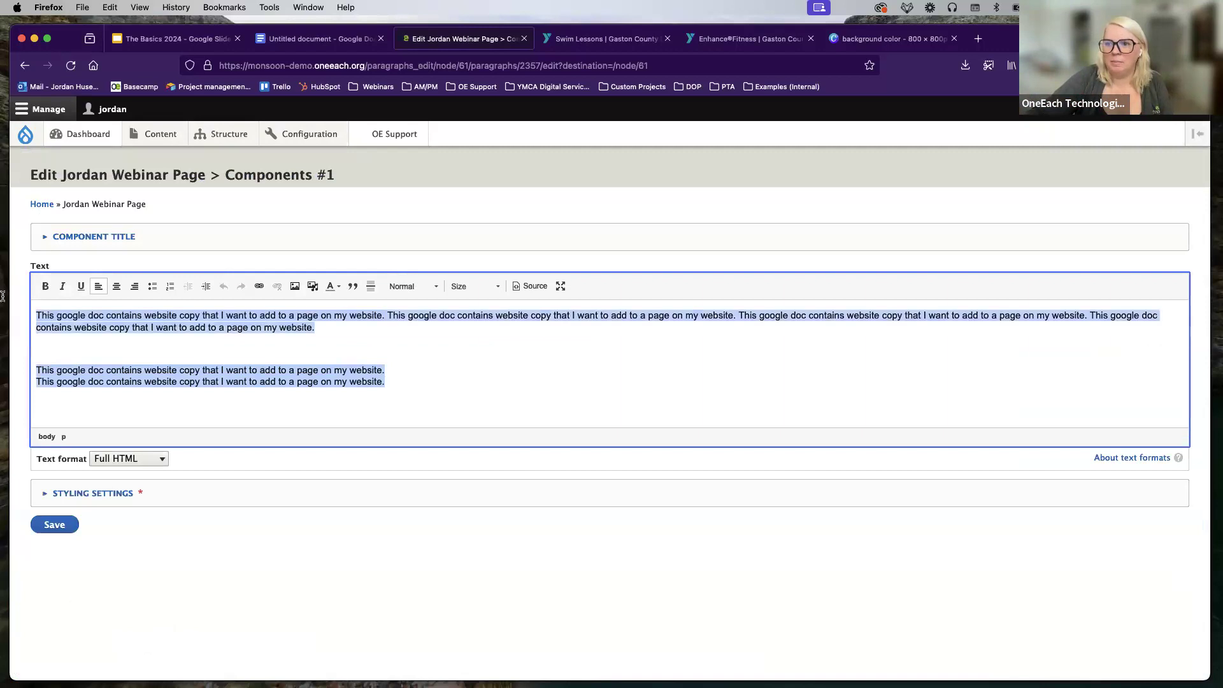
click(45, 286)
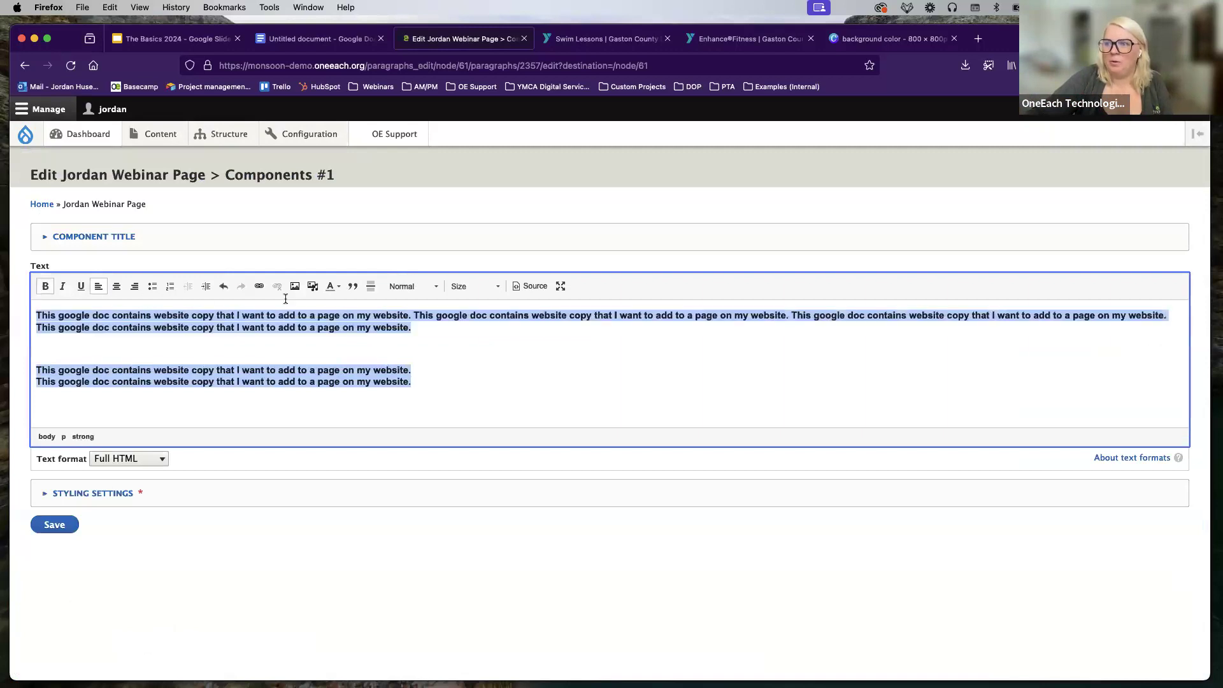
click(330, 286)
click(413, 350)
click(73, 526)
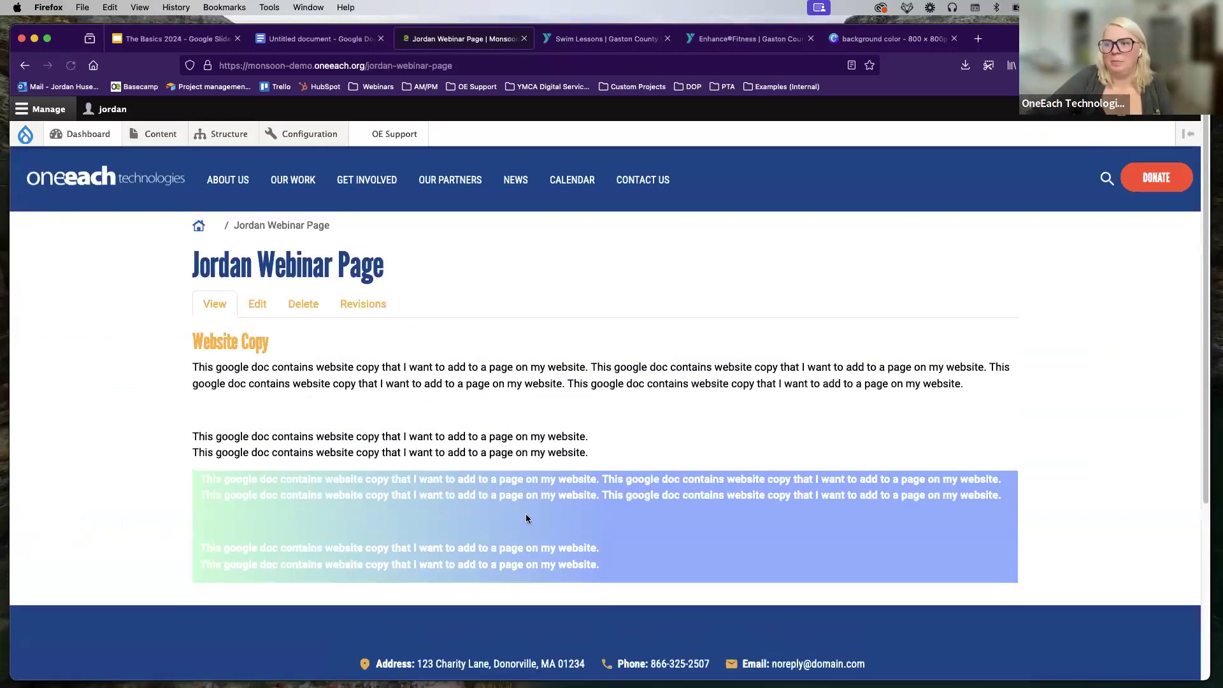
scroll(574, 519, down, 1)
Step: Reopen the gradient block component, change its text colour to black, and save
drag(623, 525, 557, 512)
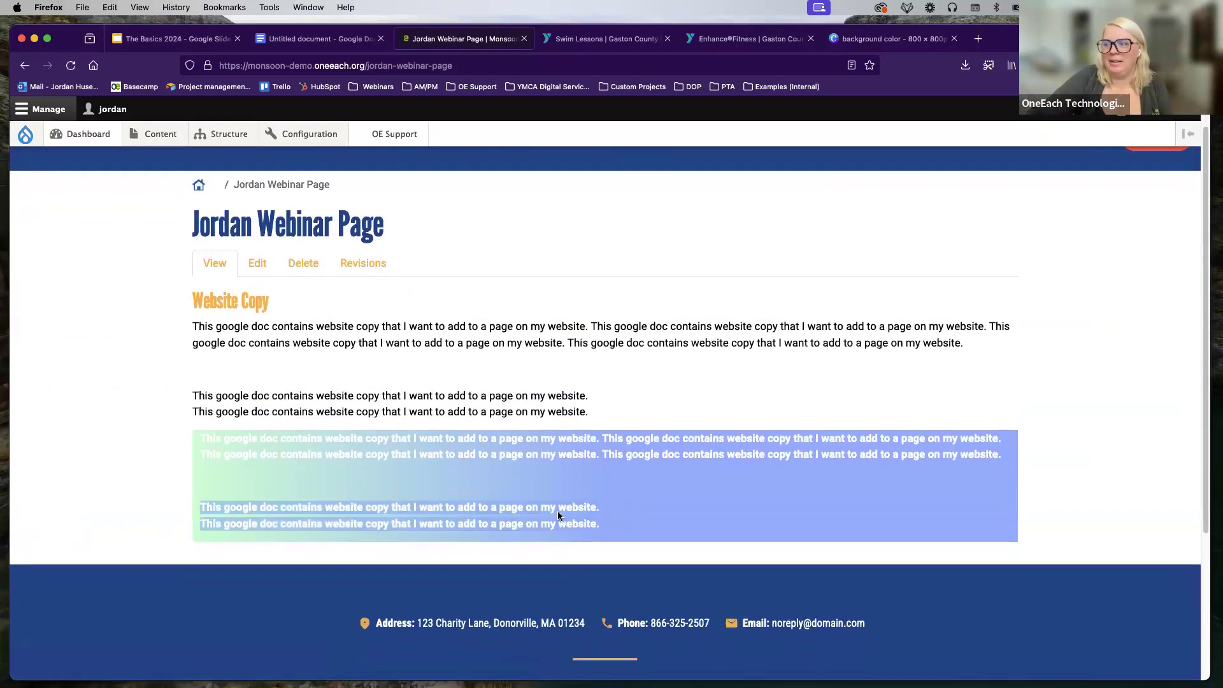
click(829, 488)
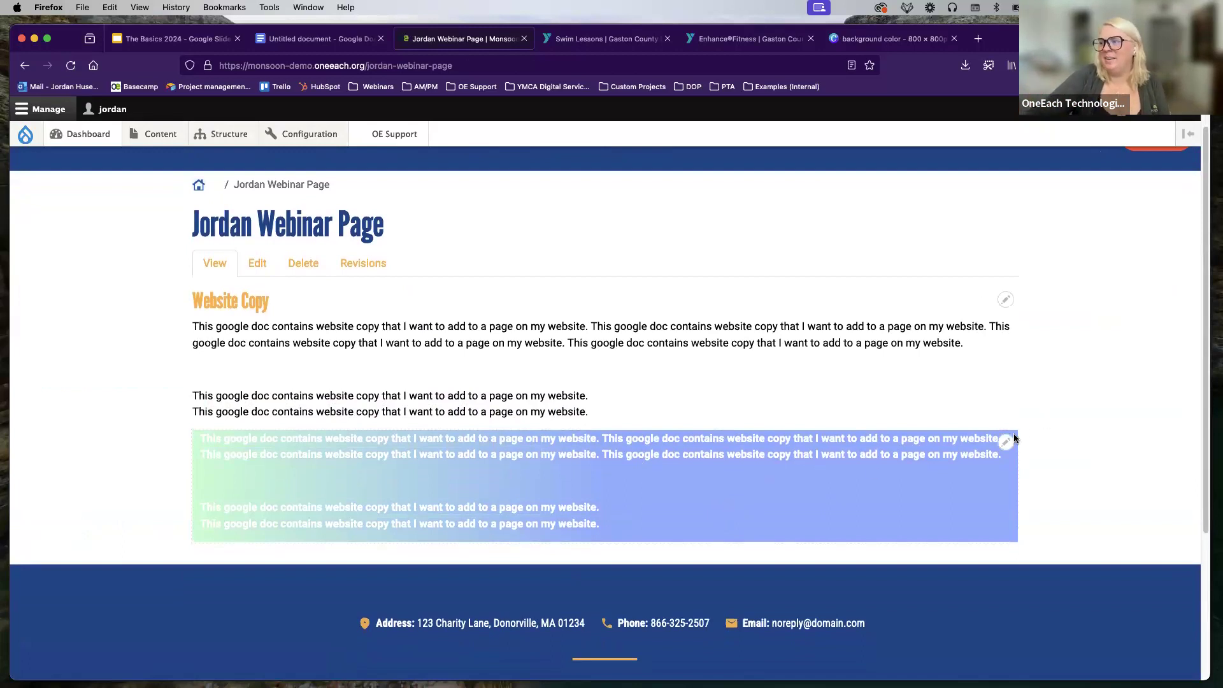
click(1005, 444)
click(1005, 444)
click(1004, 447)
click(270, 392)
key(super+v)
click(333, 286)
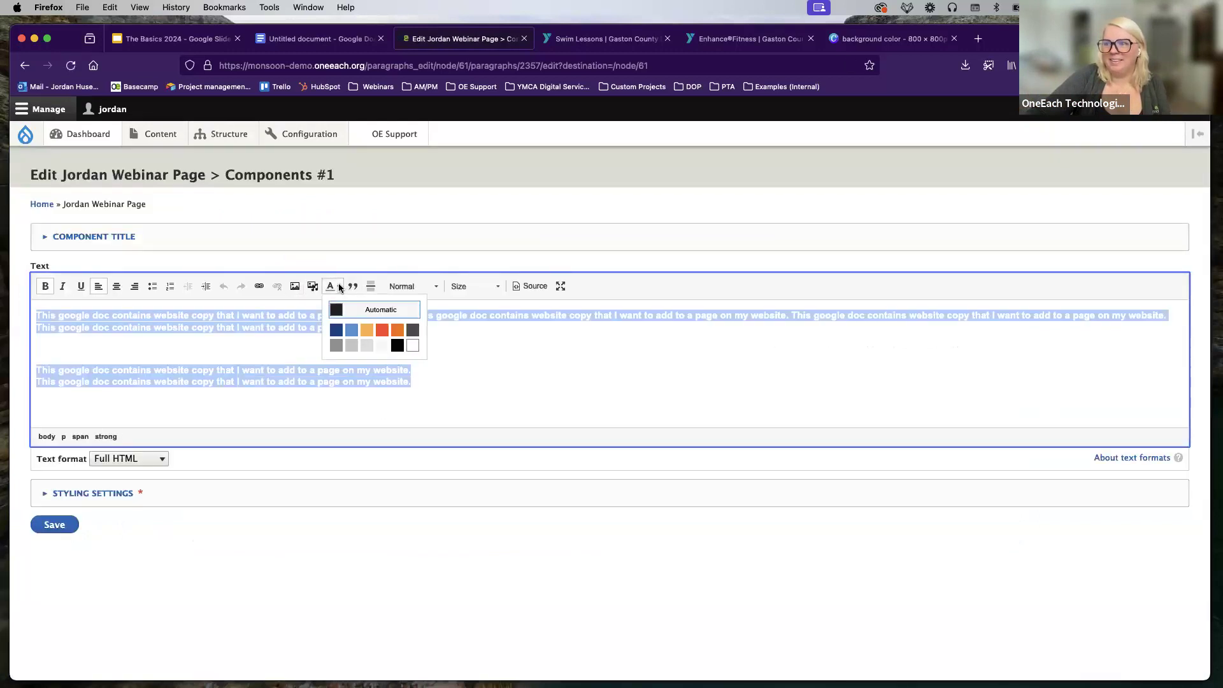
click(336, 319)
click(70, 524)
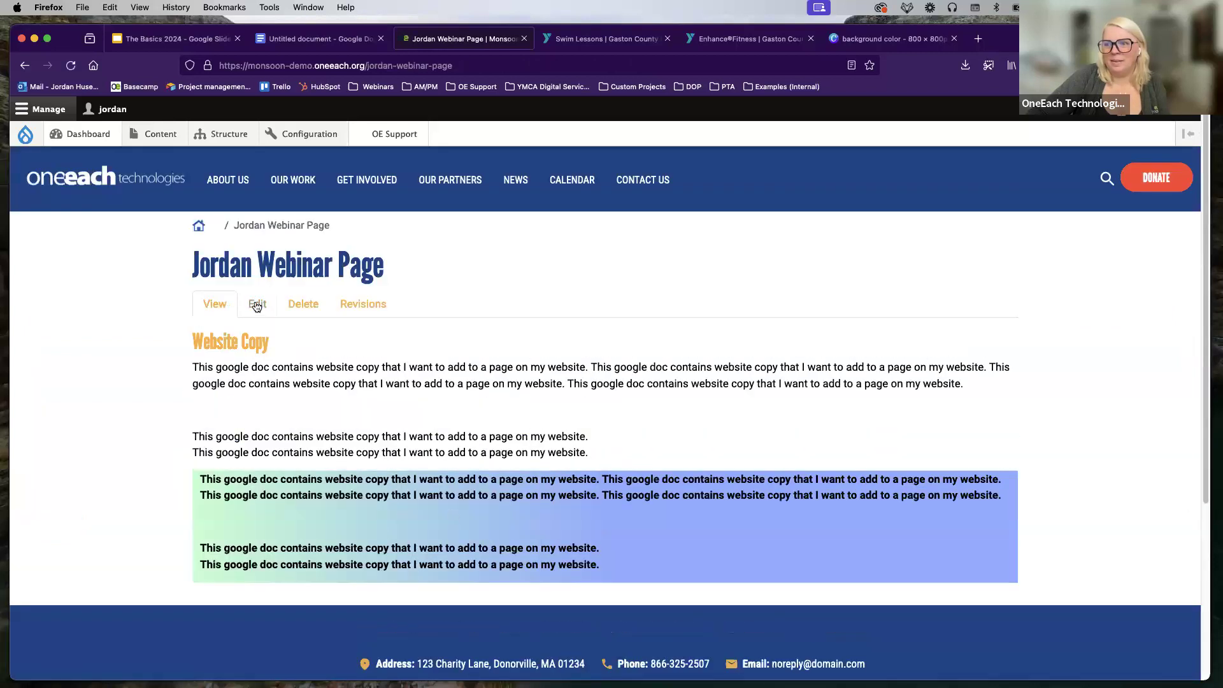
Step: Open the Jordan Webinar Page's full edit form and scroll to the page content
click(256, 306)
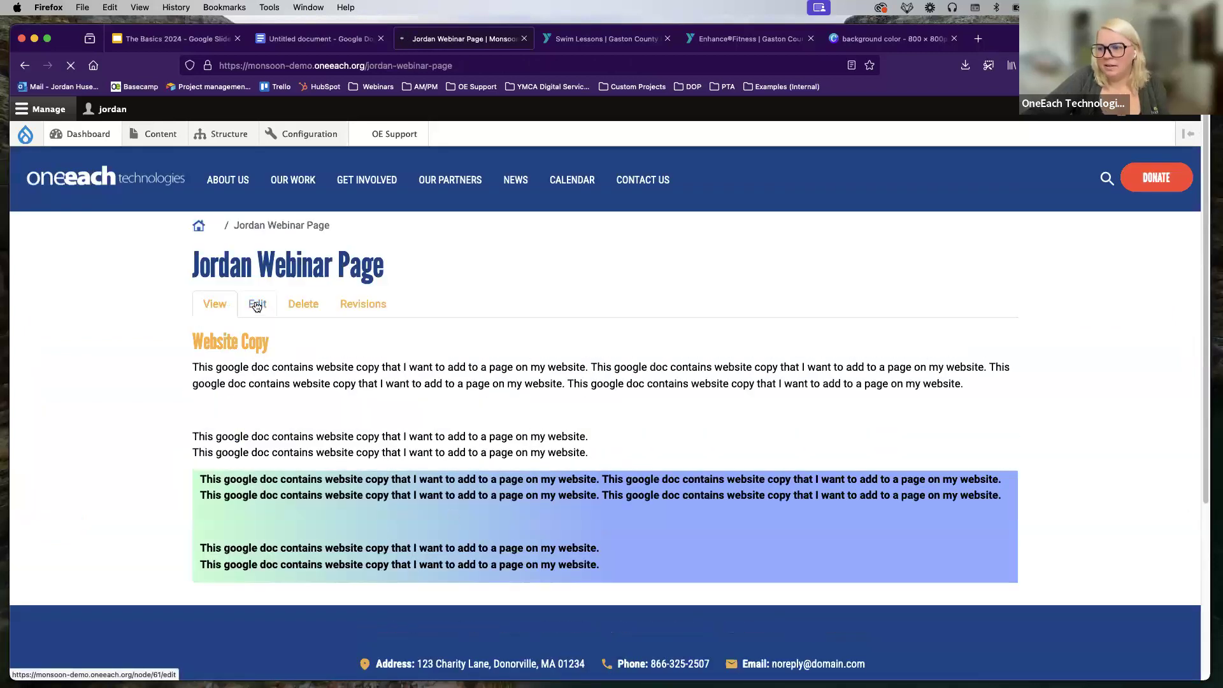
scroll(417, 326, down, 2)
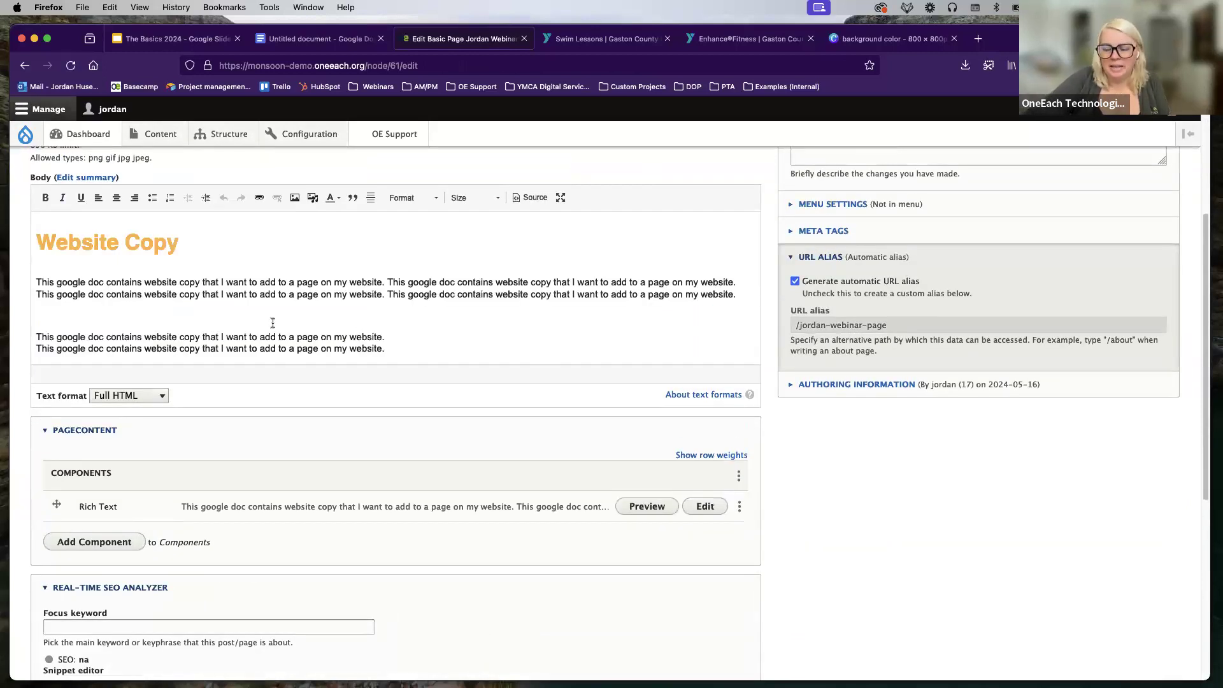
scroll(319, 429, down, 2)
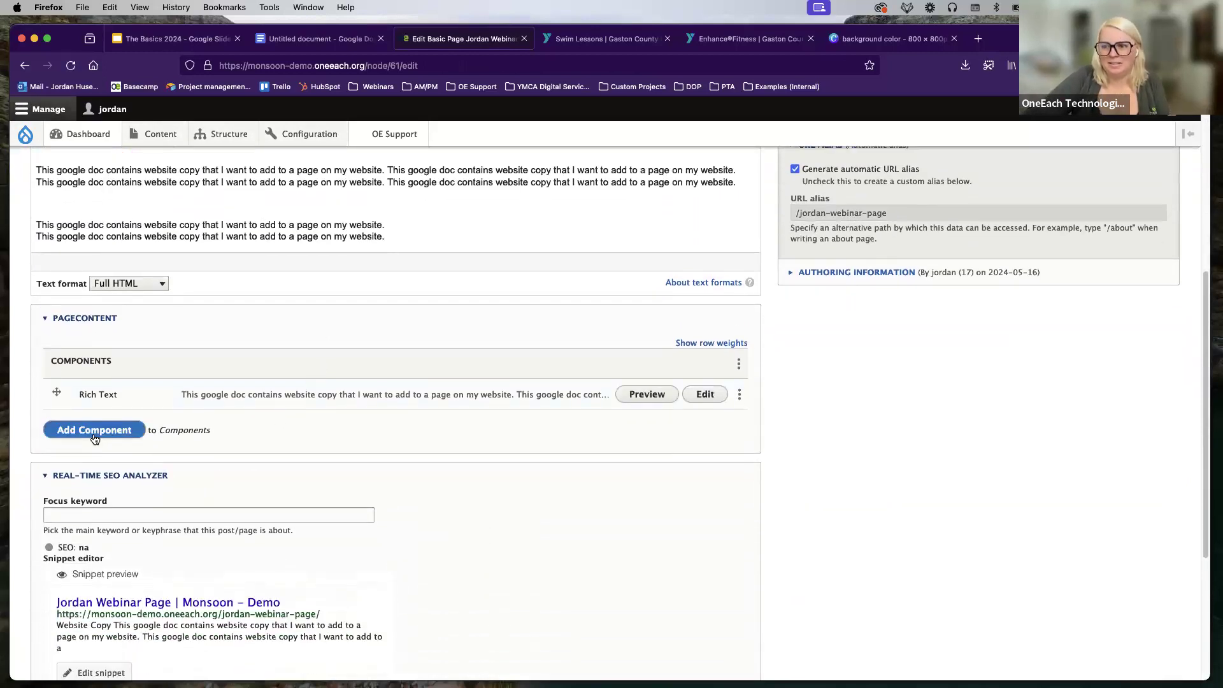
Step: Add a Columns (Equal) component below the Rich Text, expand its Styling Settings, and begin adding column content
click(95, 432)
click(594, 295)
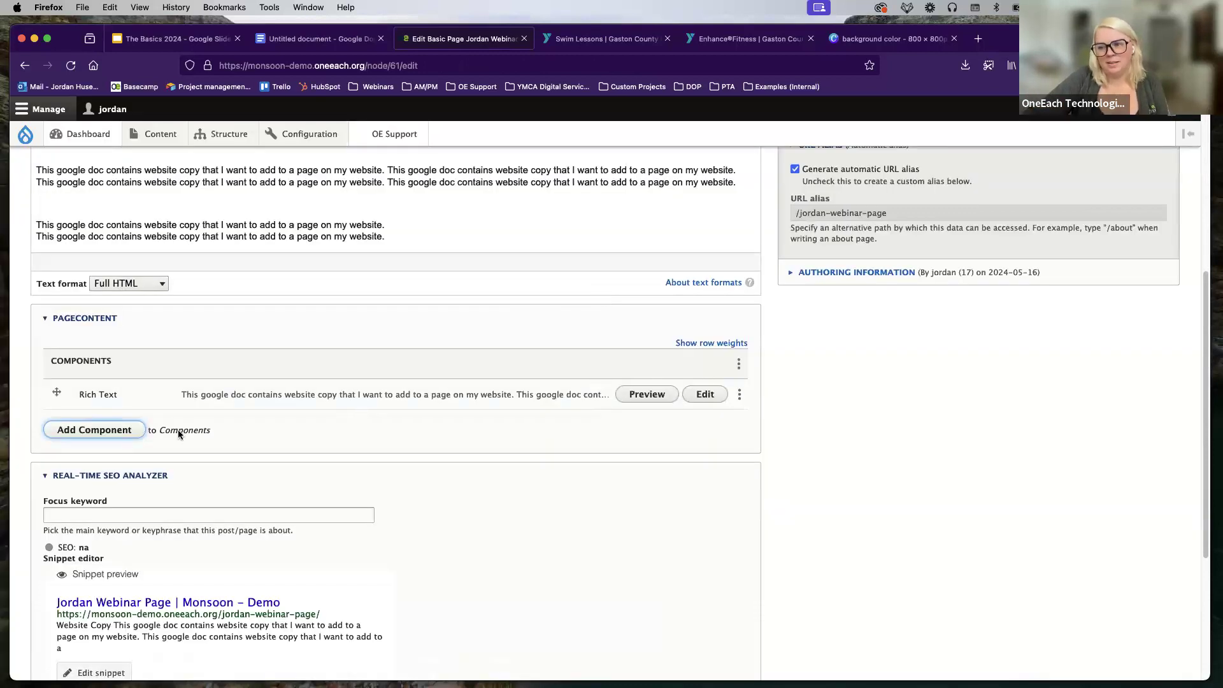
scroll(137, 462, down, 1)
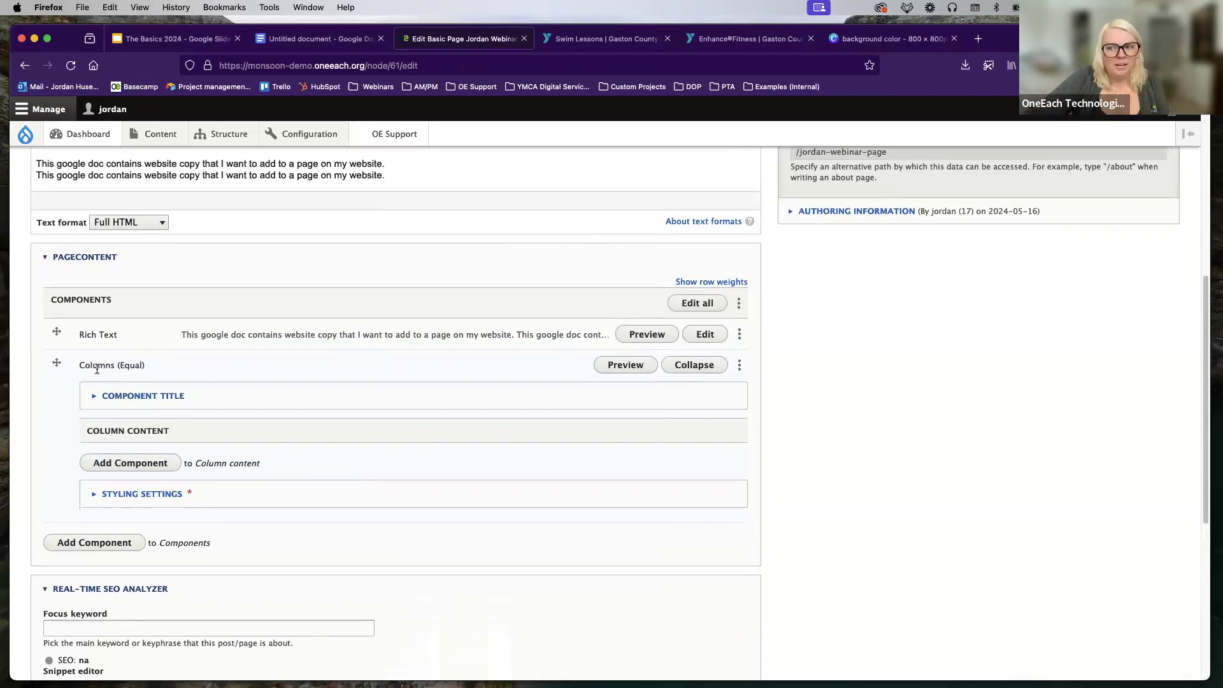
scroll(183, 405, down, 1)
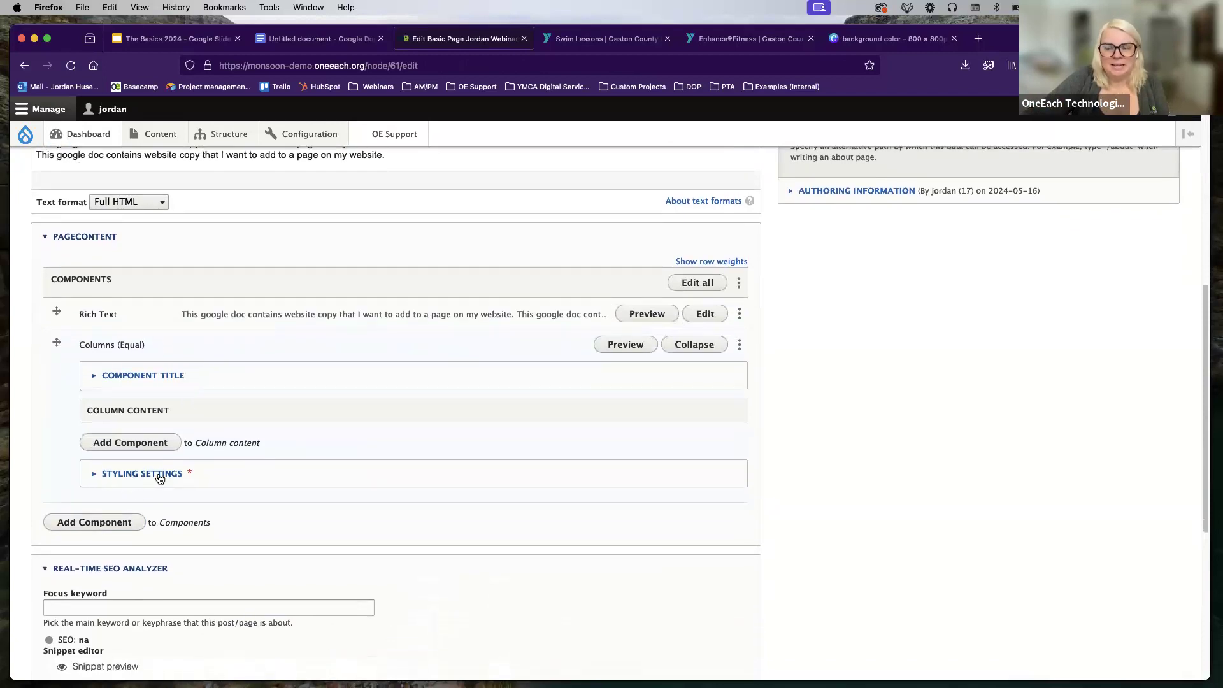
click(177, 482)
scroll(177, 479, down, 3)
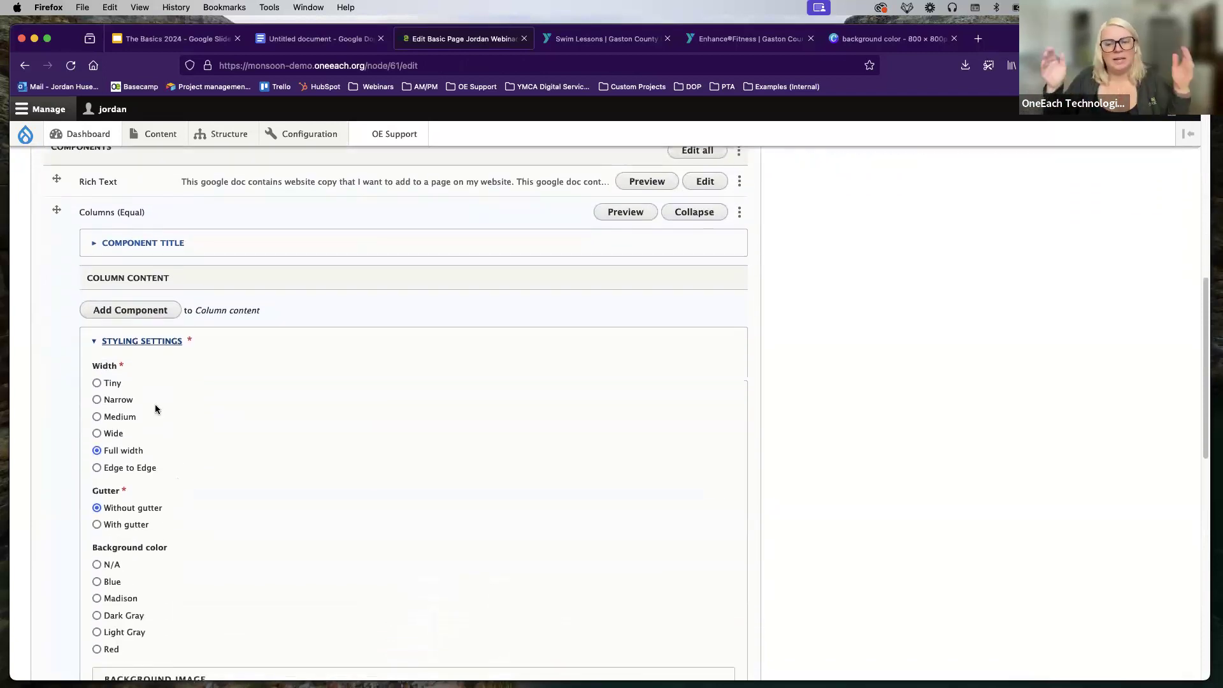
scroll(170, 435, down, 6)
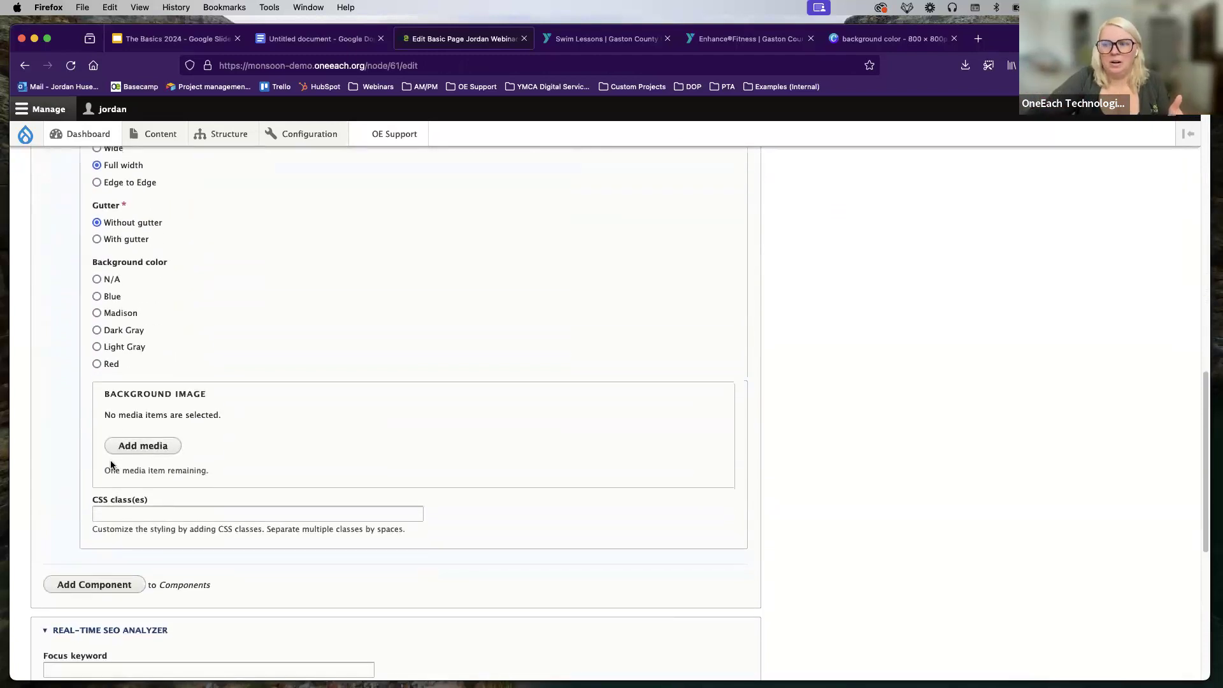
scroll(153, 452, up, 6)
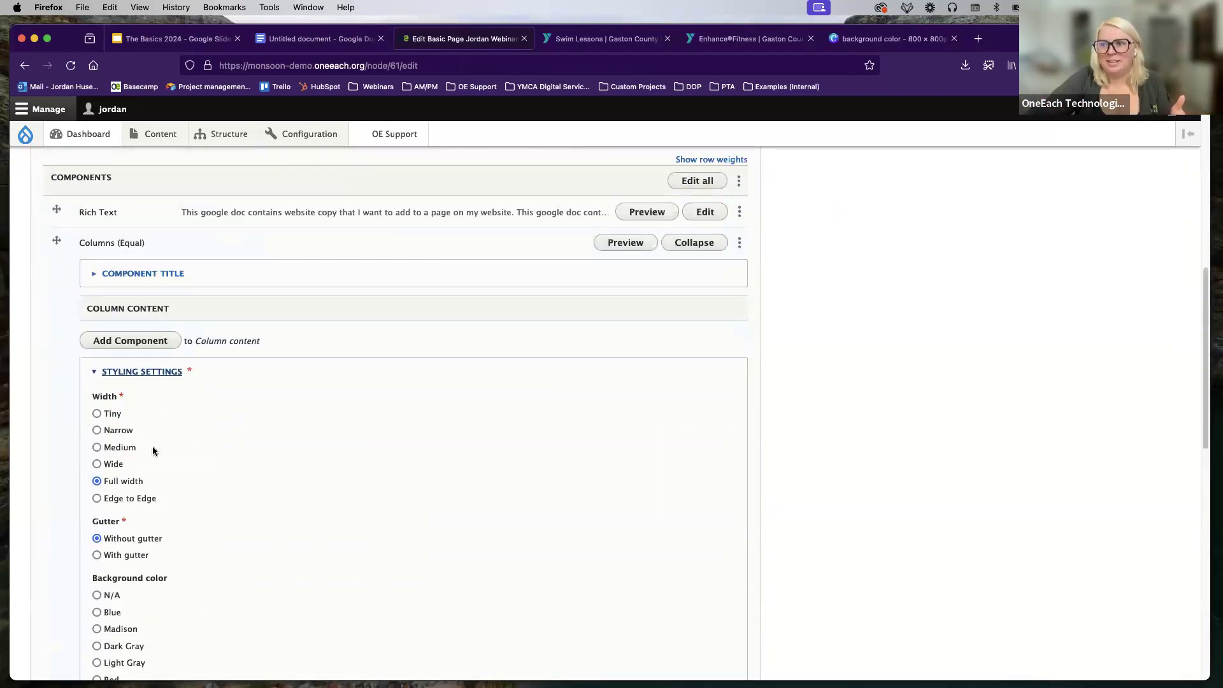
click(135, 404)
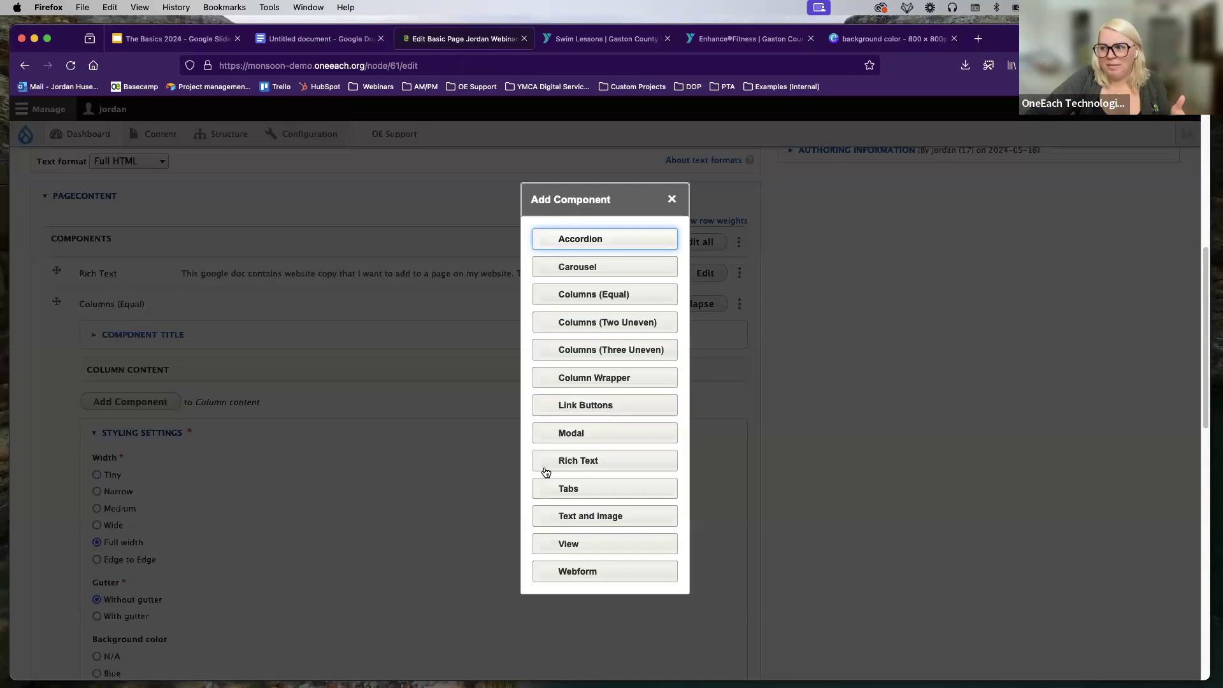
Step: Put a Rich Text component inside the Columns (Equal) column content and return to the form's top
click(578, 459)
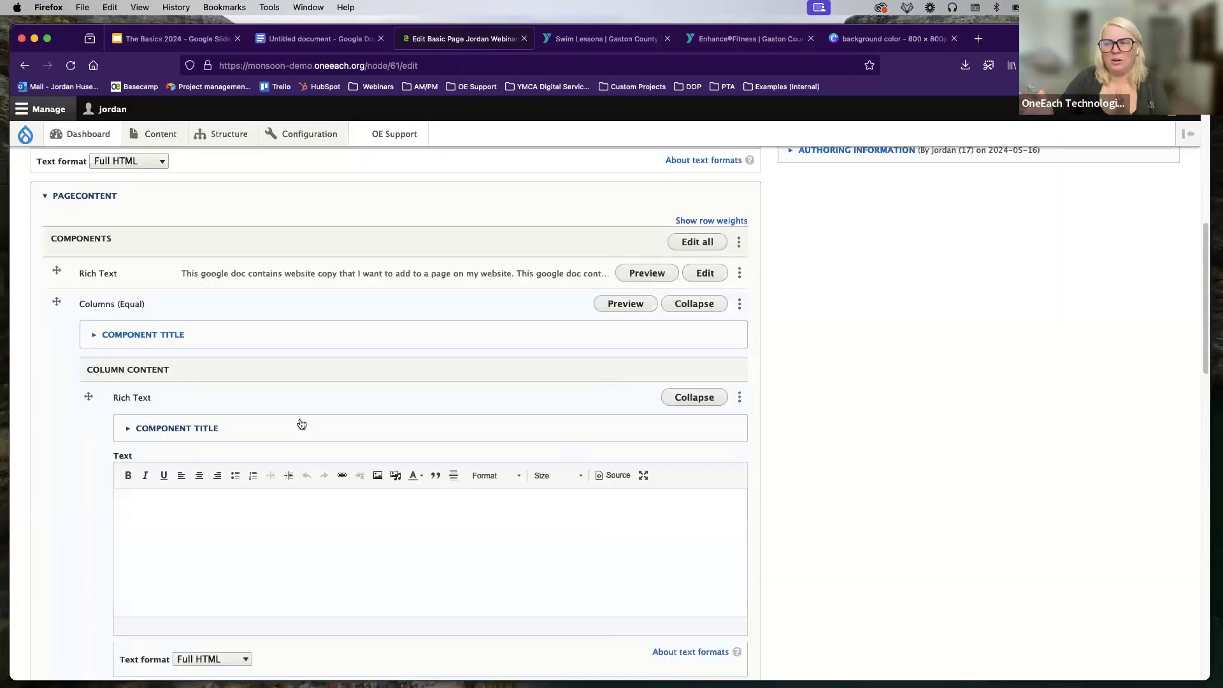
scroll(291, 427, down, 3)
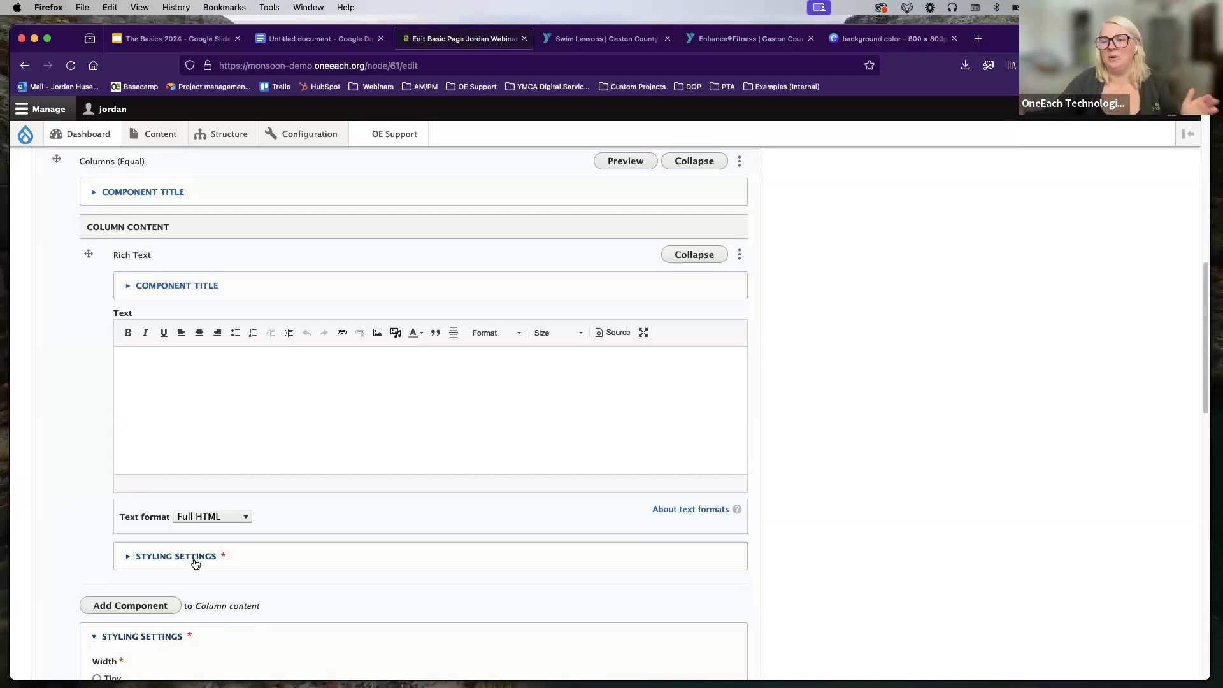
scroll(189, 551, up, 5)
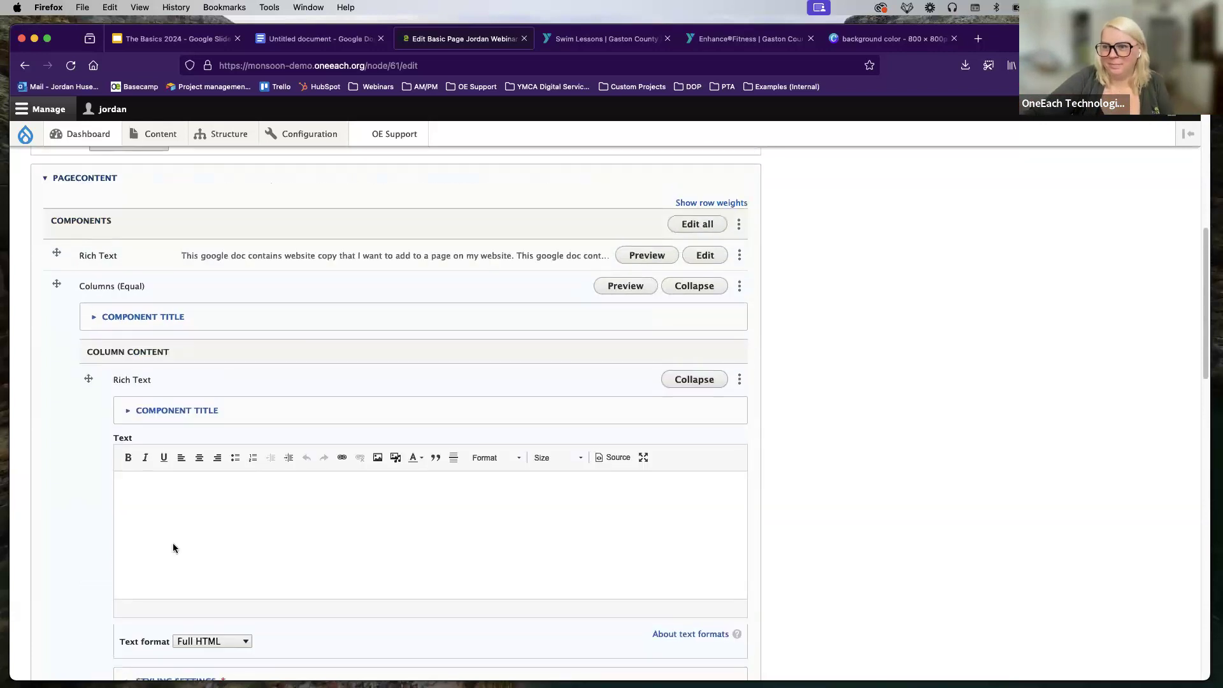
scroll(164, 546, up, 4)
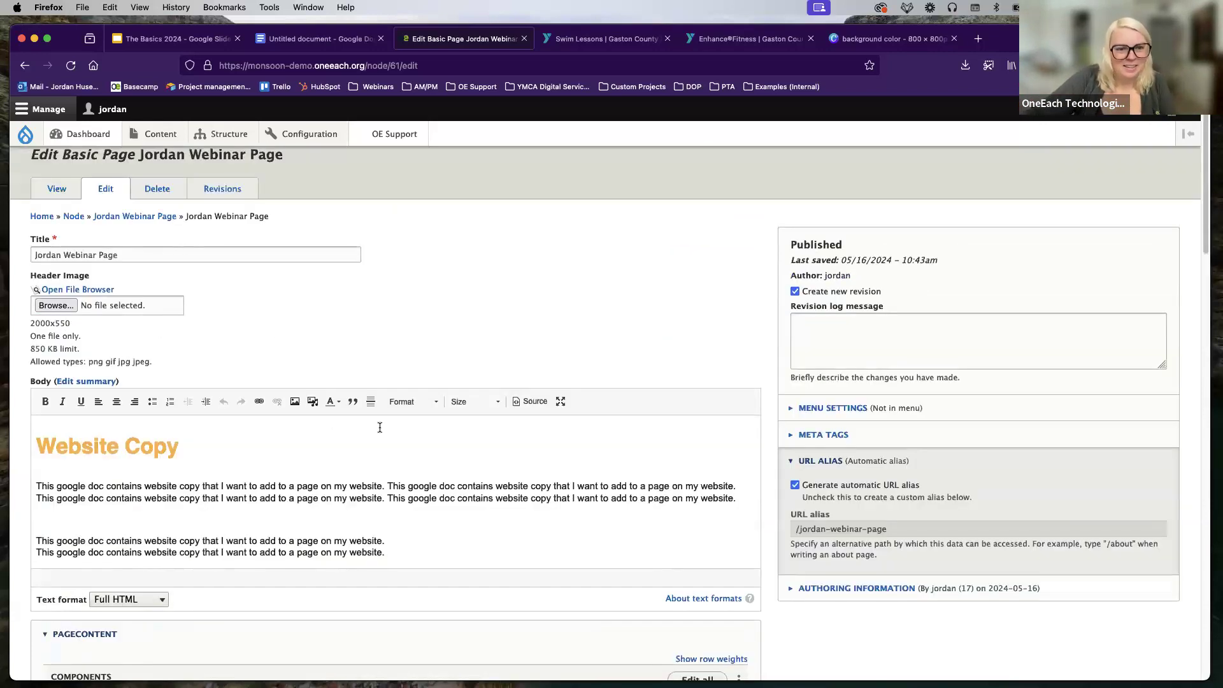
Step: View the Jordan Webinar Page as visitors see it
scroll(199, 282, up, 1)
click(56, 208)
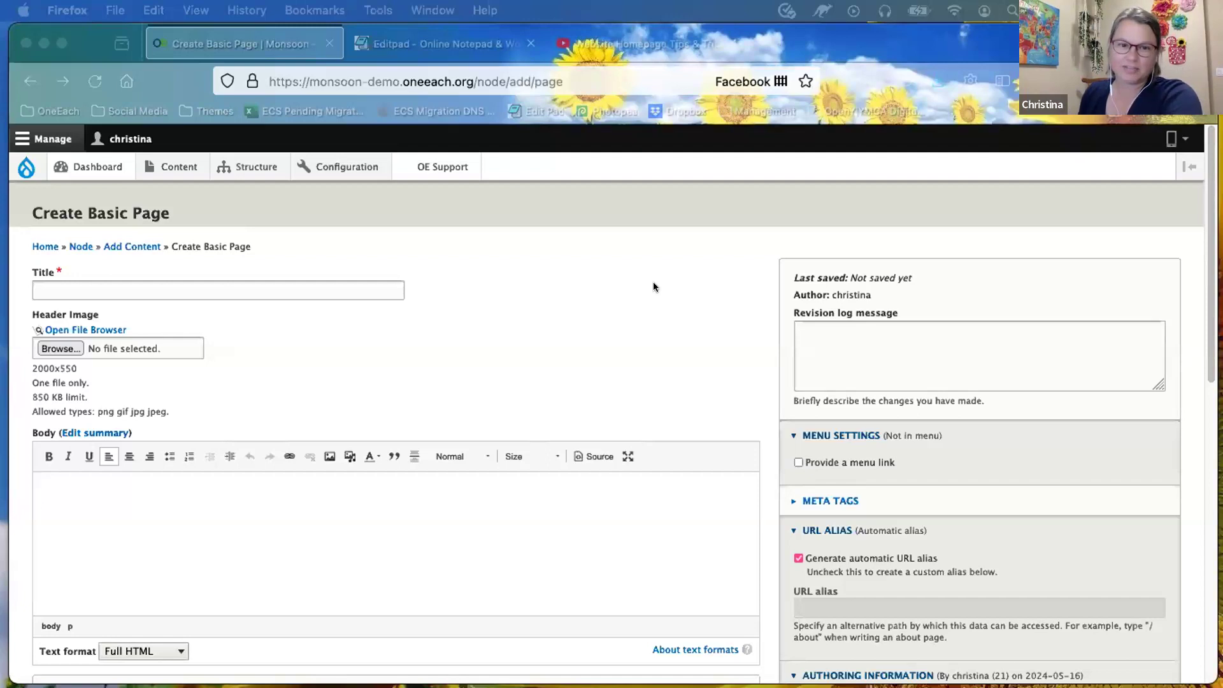
Step: Go to Content > Add content > Basic Page in the browser
click(564, 280)
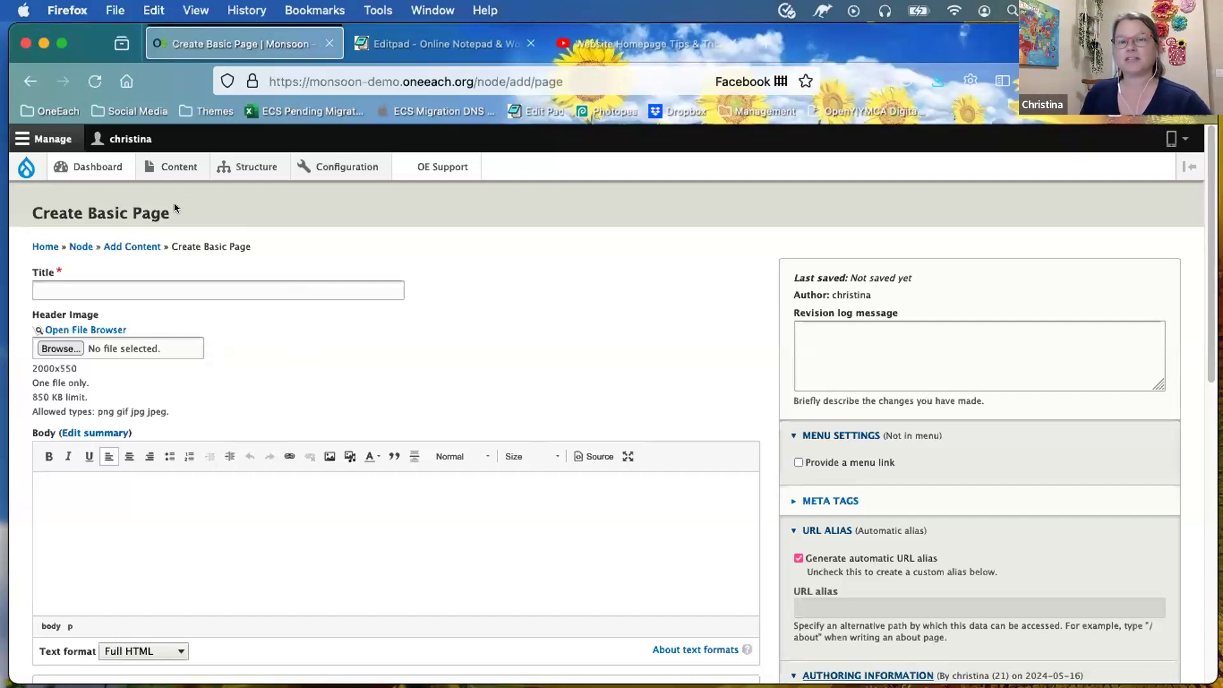
mouse_move(170, 167)
mouse_move(169, 198)
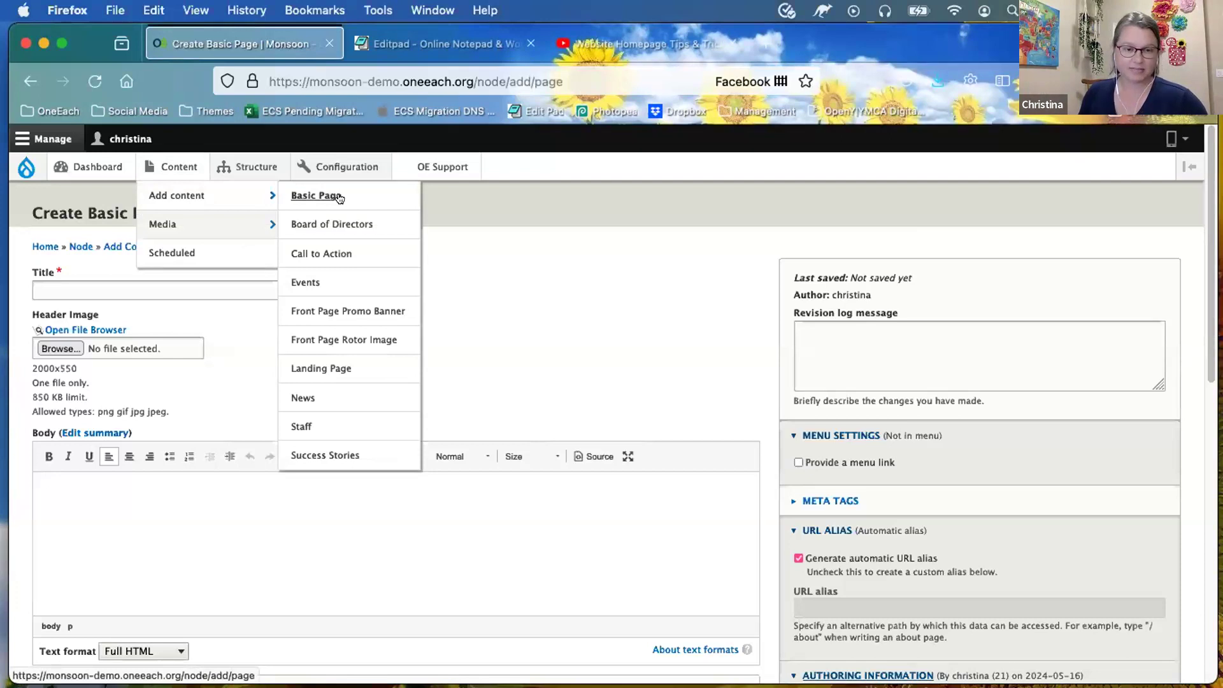
Step: Set the page Title to 'Donor Privacy Policy' using the autocomplete suggestion
click(177, 285)
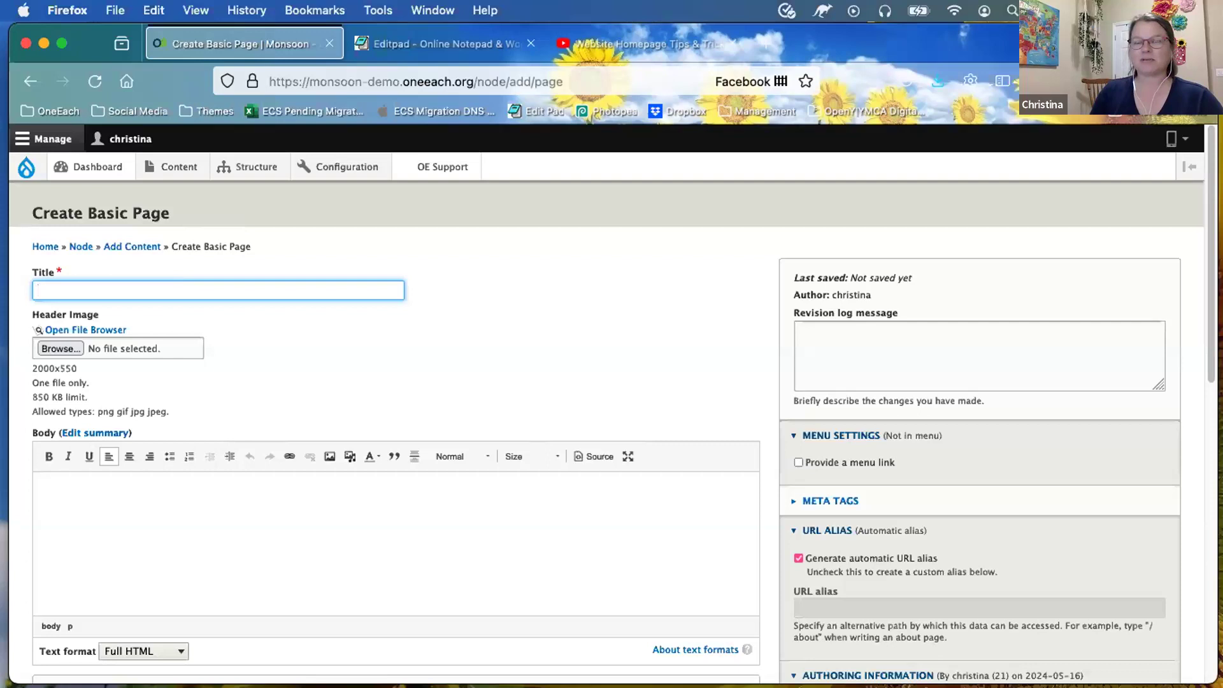
text(Dion)
key(BackSpace)
key(BackSpace)
key(BackSpace)
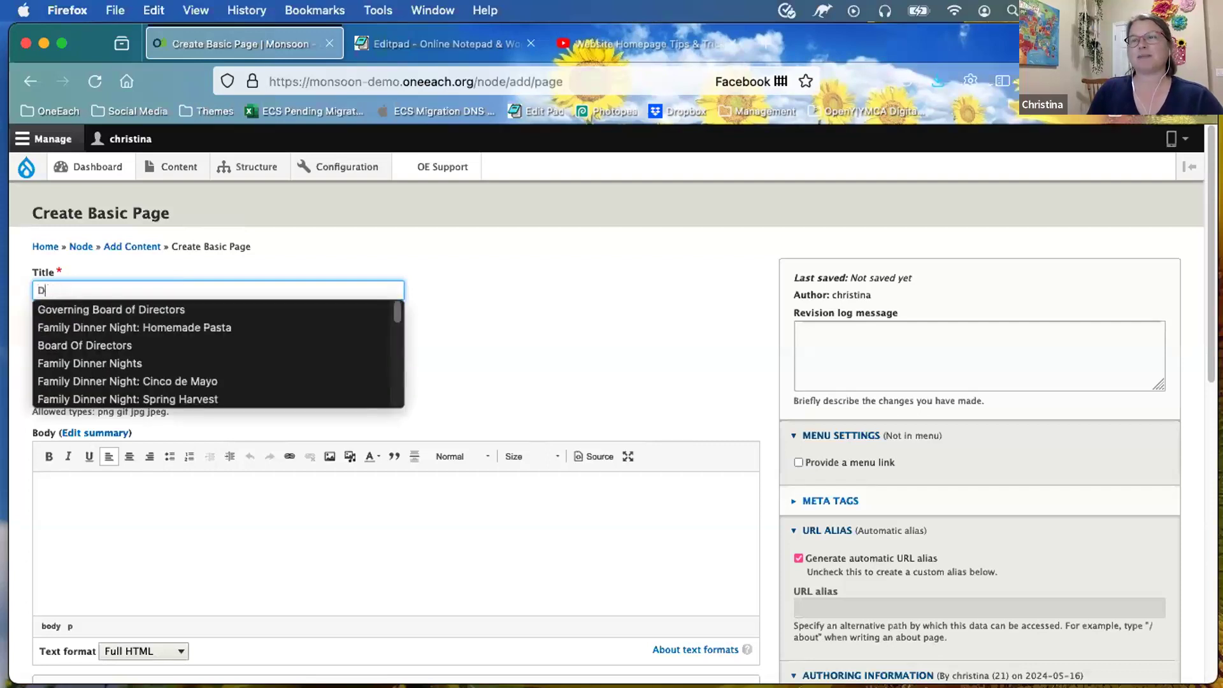
text(on)
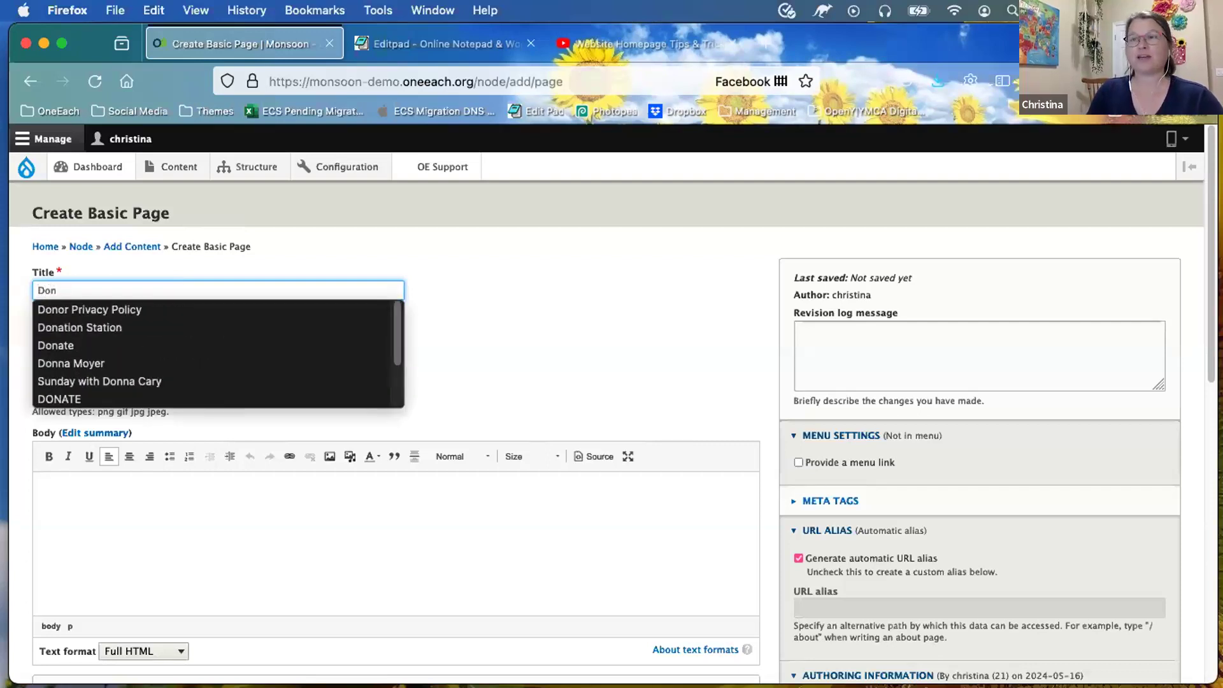
key(Down)
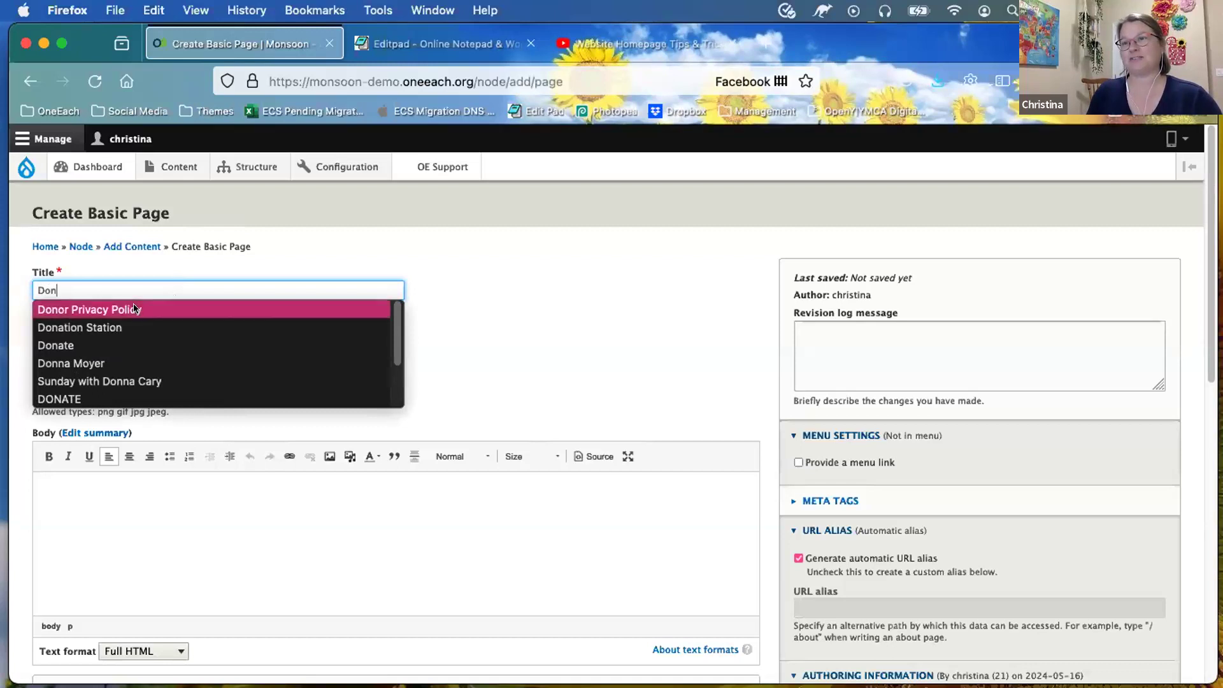
key(Return)
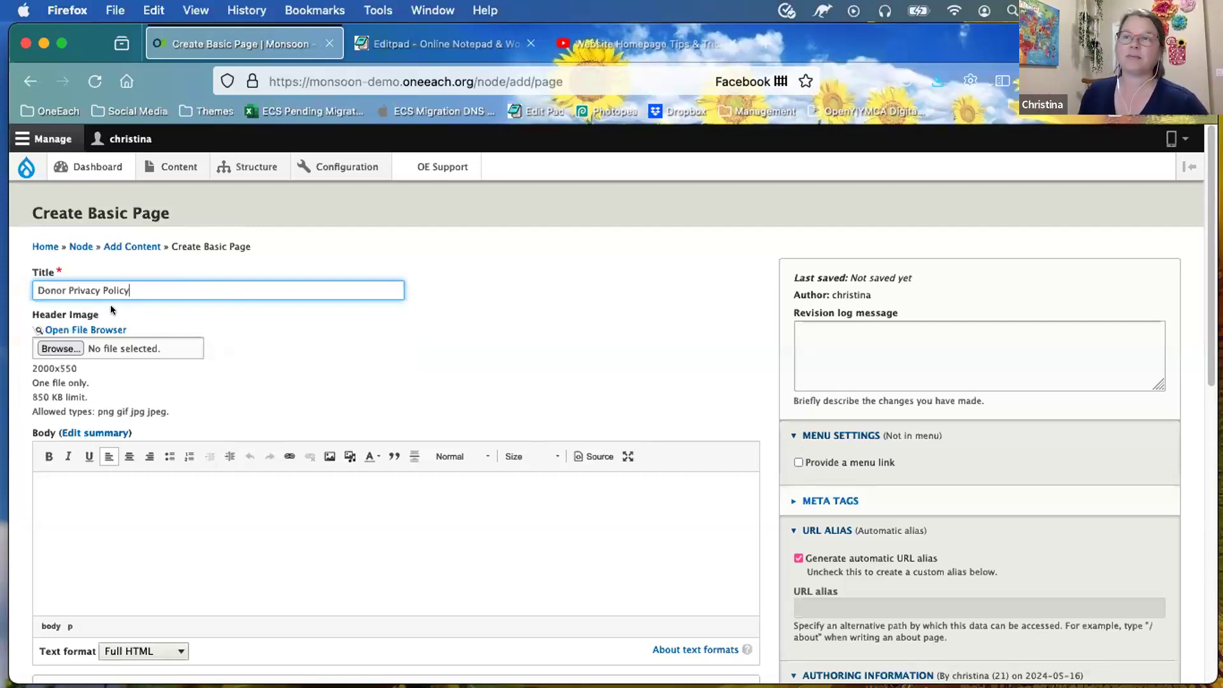
Step: Open the header image's file browser and its panel for uploading a new file
click(94, 330)
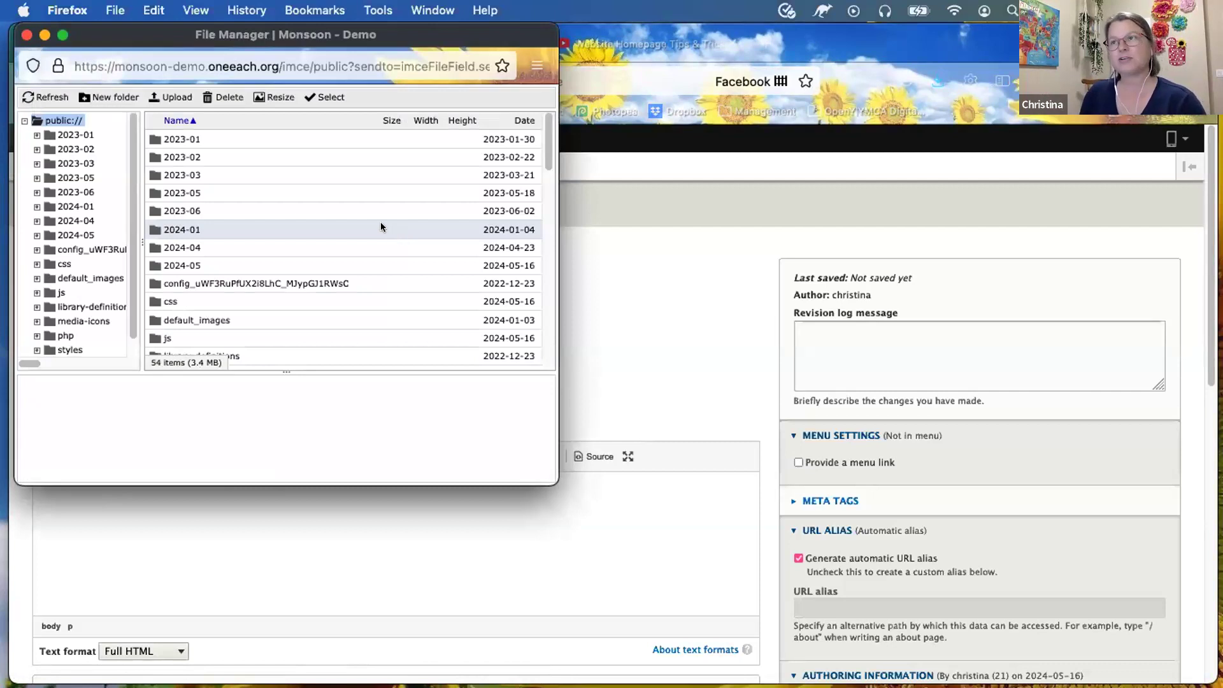
scroll(280, 276, down, 3)
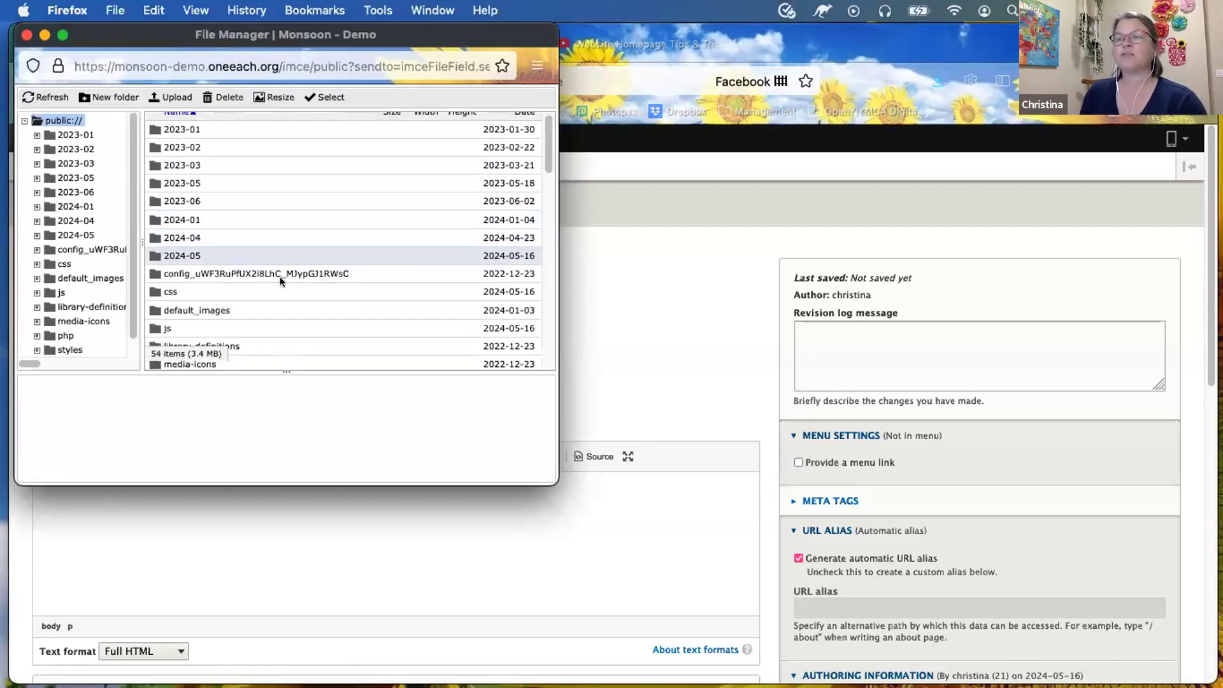
click(171, 98)
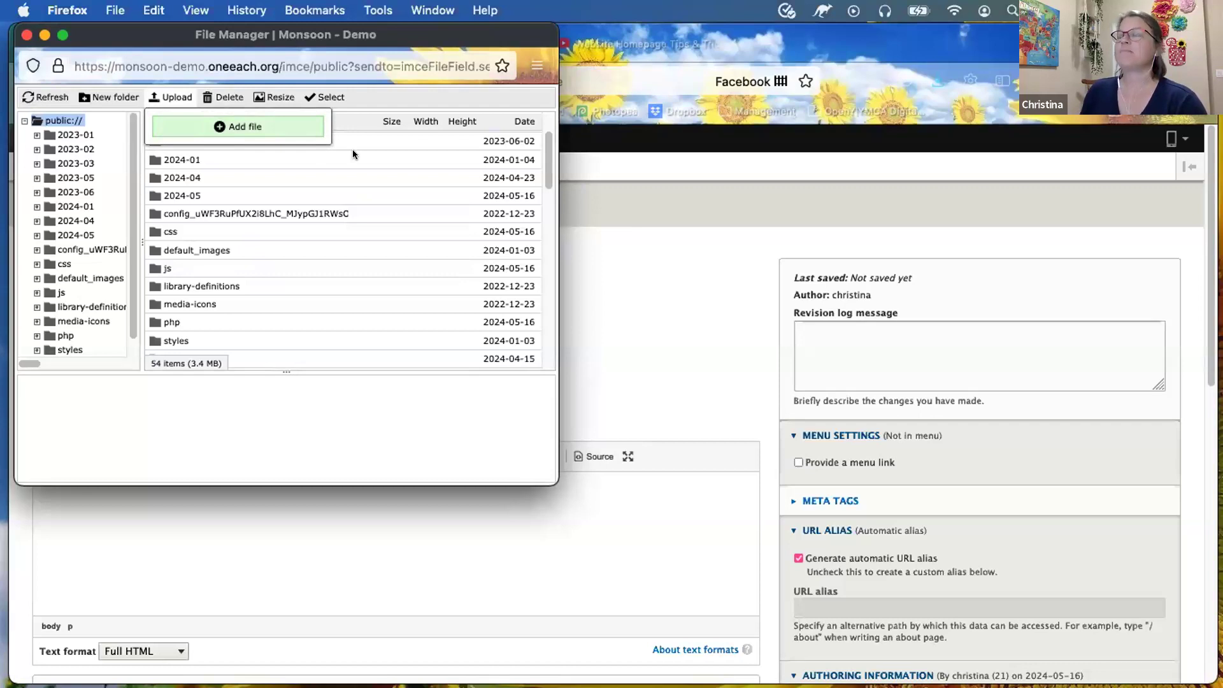
click(288, 127)
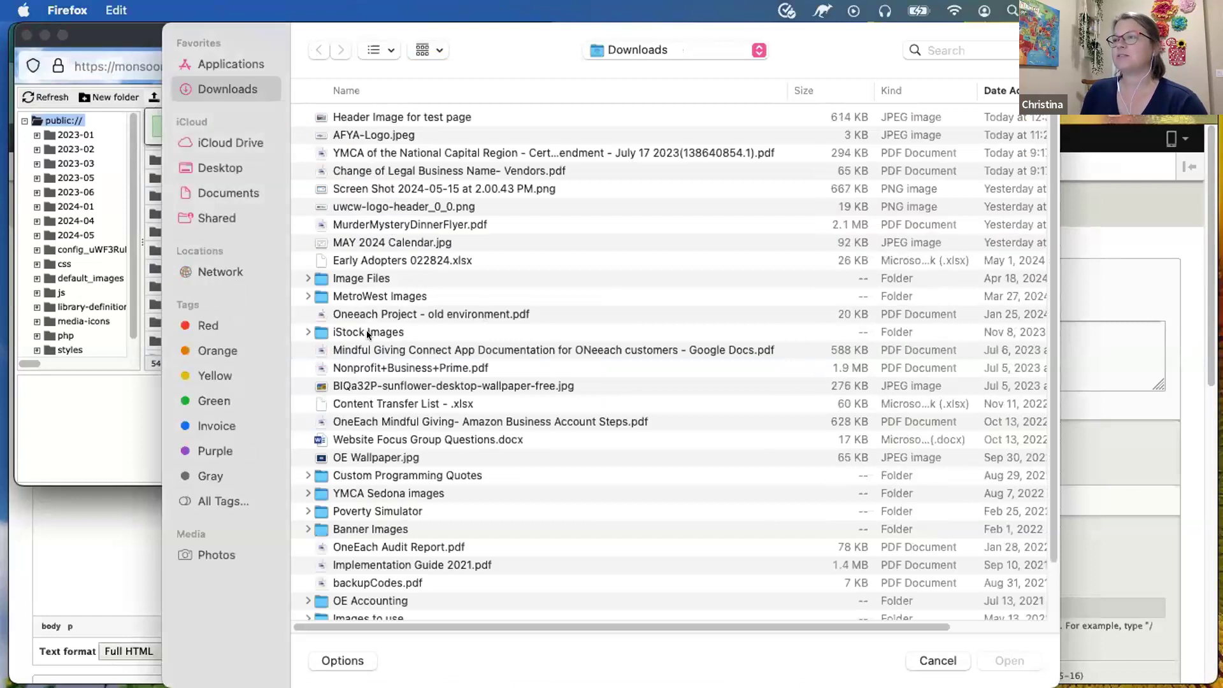
Step: Upload 879813798.jpg from the iStock Images folder, sorted by name, as the header image
click(365, 330)
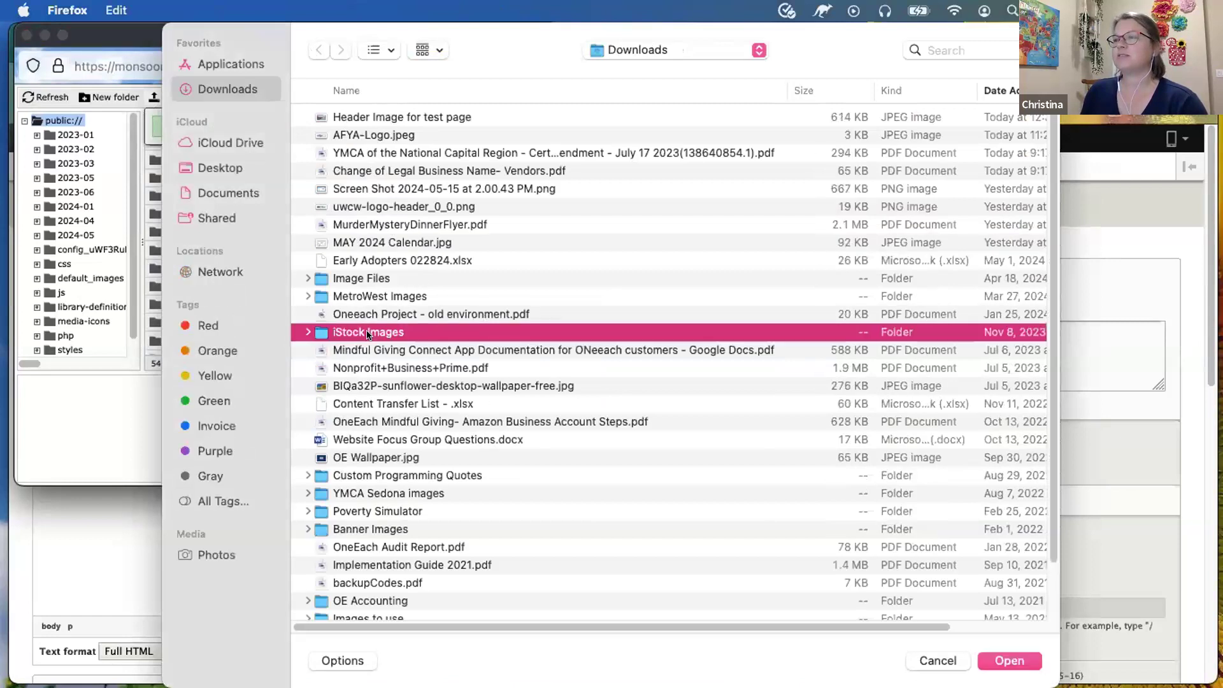
key(Return)
click(349, 91)
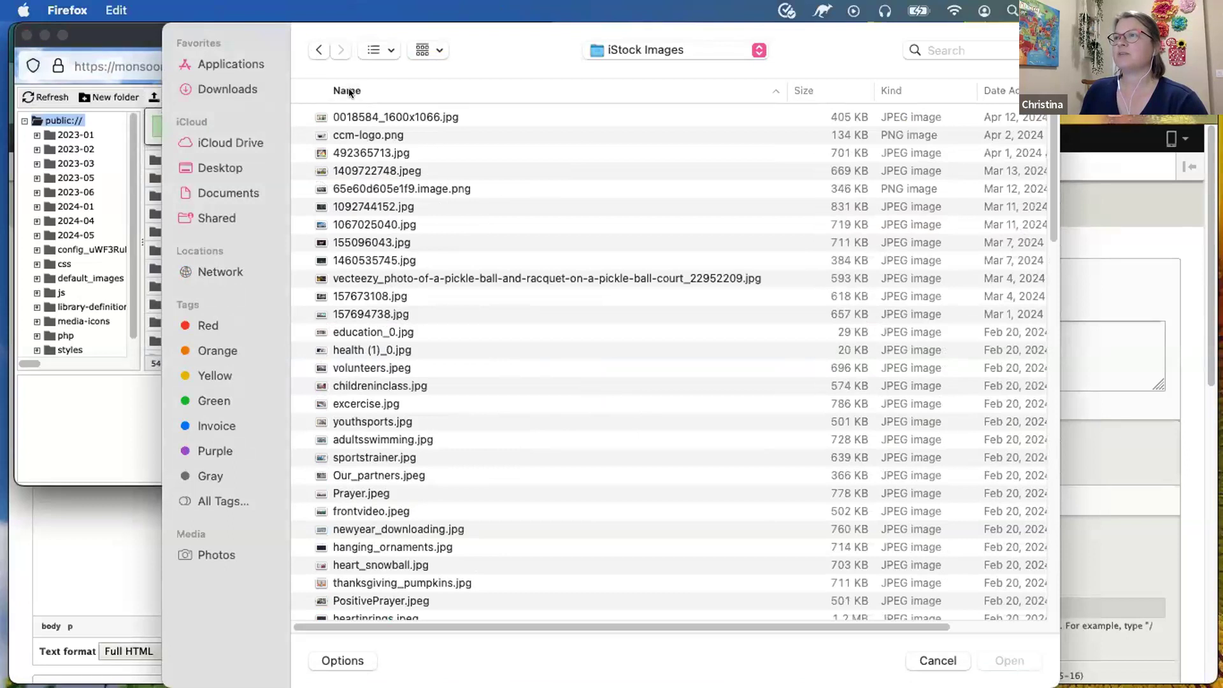
click(349, 91)
click(349, 89)
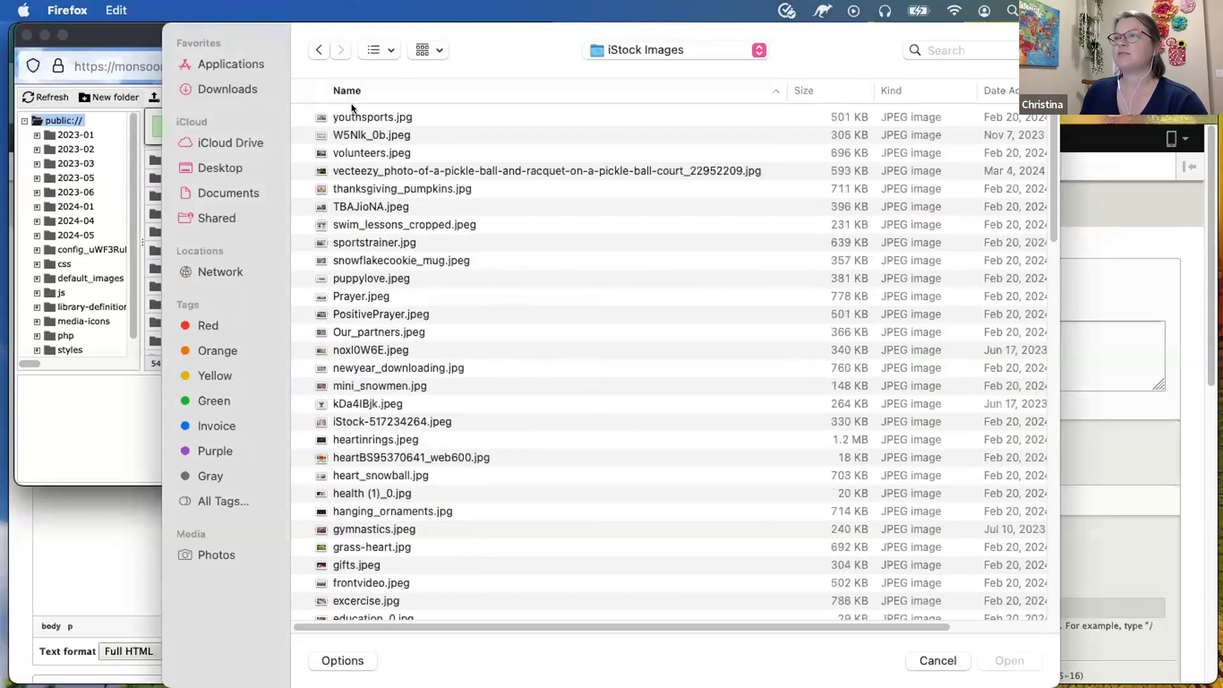
scroll(347, 487, down, 15)
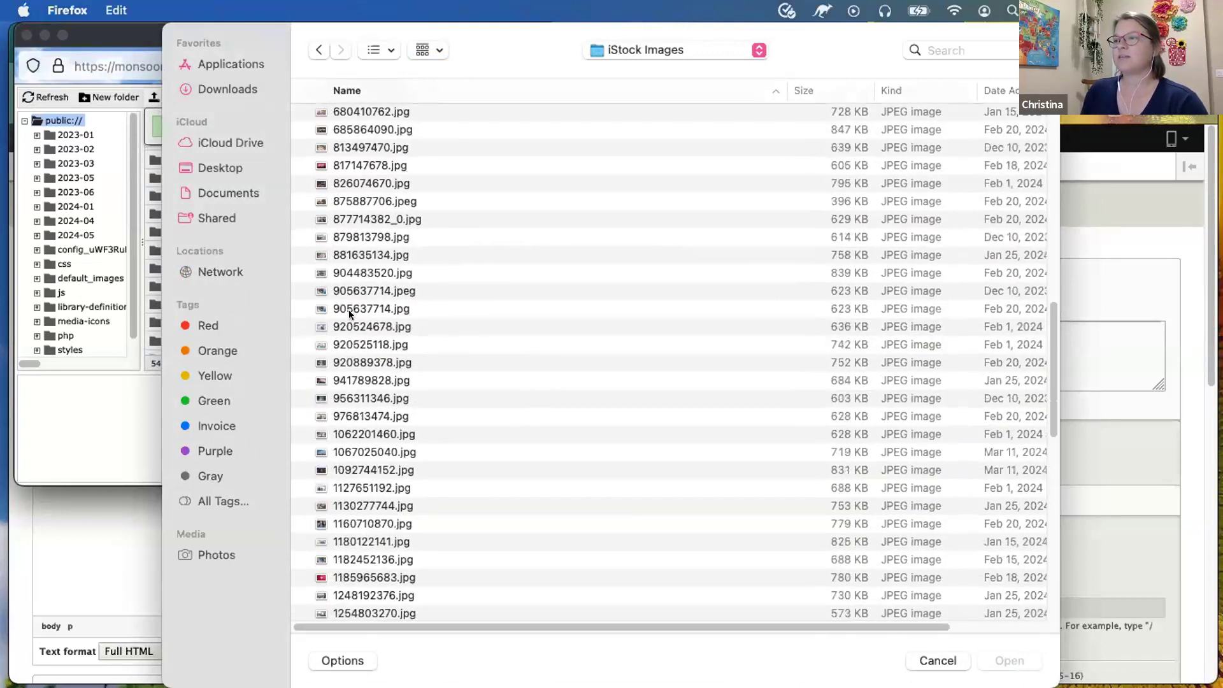
click(351, 237)
double_click(352, 237)
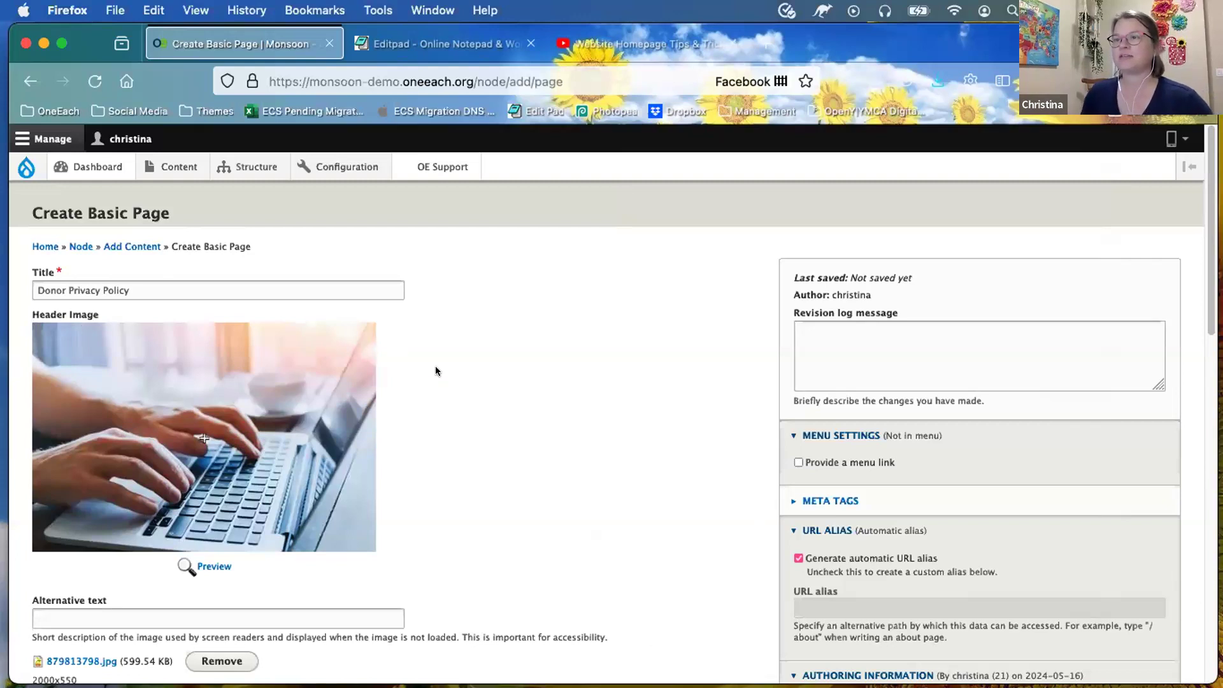
Step: Place the header image's focal point on the hands typing on the laptop keyboard
scroll(477, 399, down, 2)
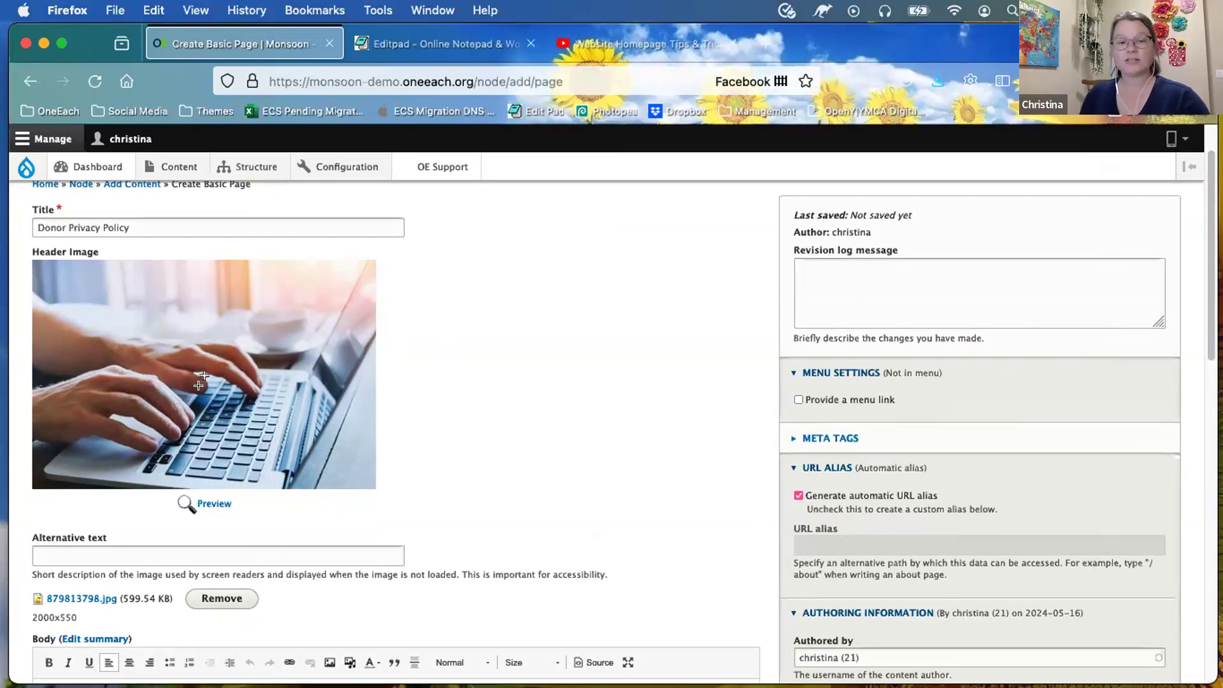
mouse_move(202, 373)
mouse_down()
mouse_move(199, 428)
mouse_move(198, 411)
mouse_up()
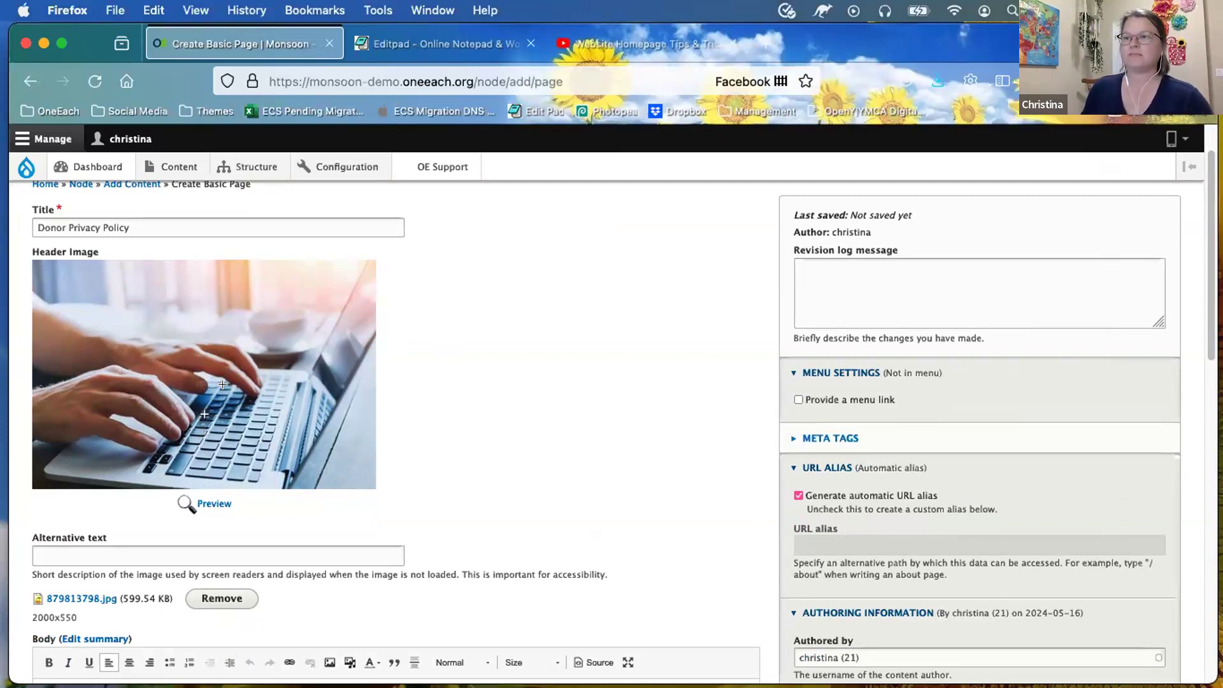
mouse_move(198, 414)
mouse_down()
mouse_move(200, 338)
mouse_move(198, 397)
mouse_up()
click(197, 432)
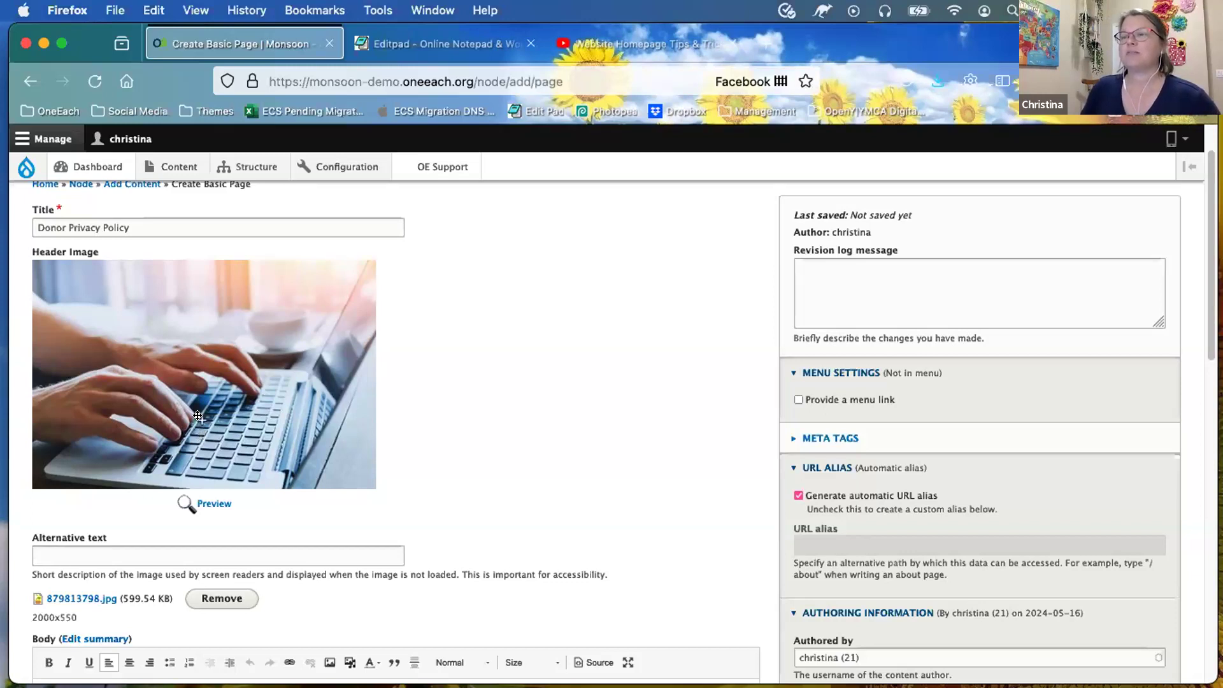
scroll(517, 424, down, 2)
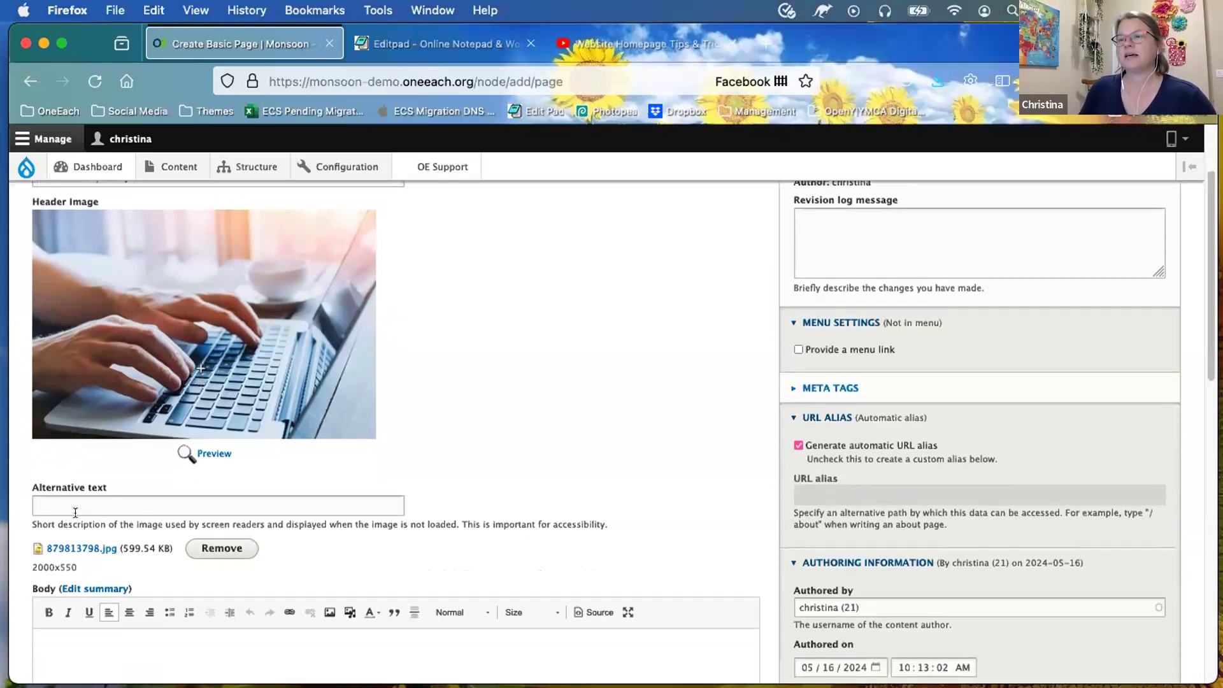
Step: Enter 'person typing on a laptop' as the header image's alternative text
click(88, 505)
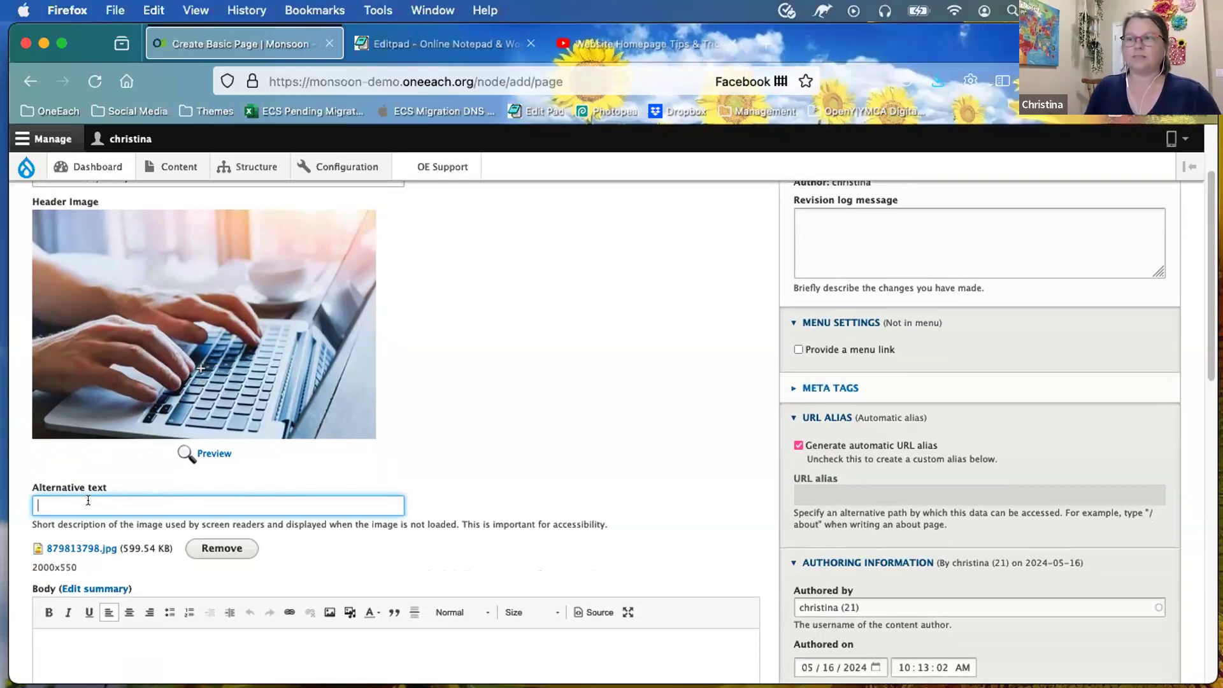
text(person)
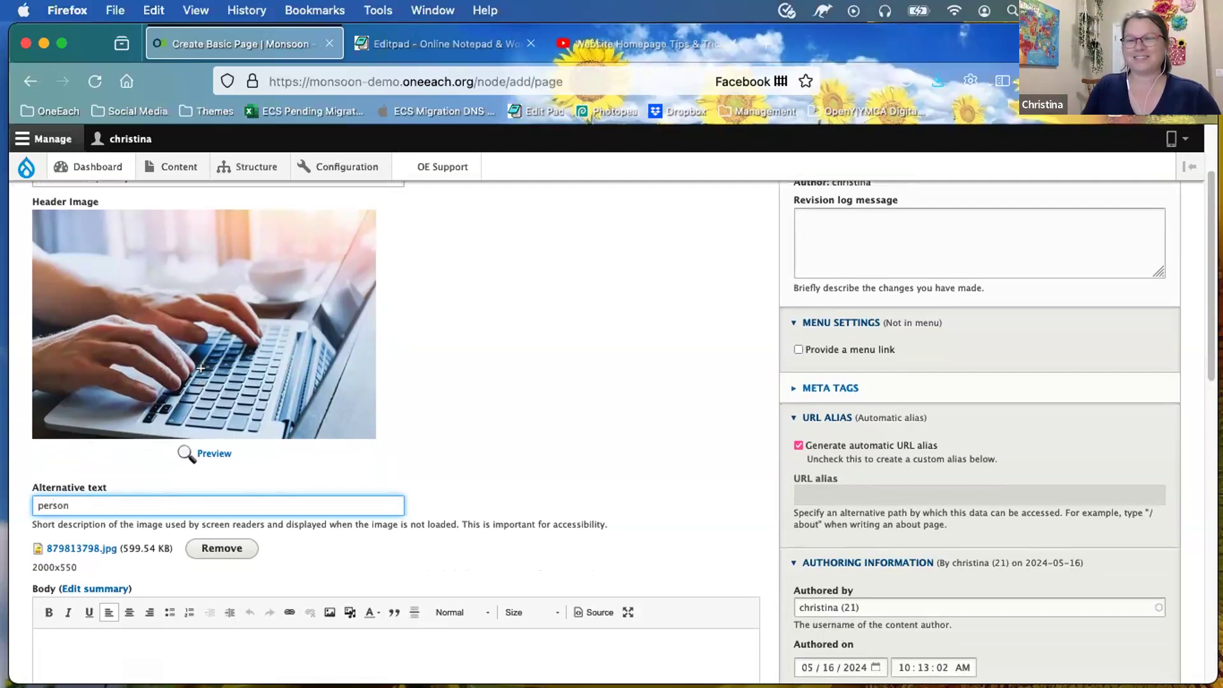
text( typing on a laptop)
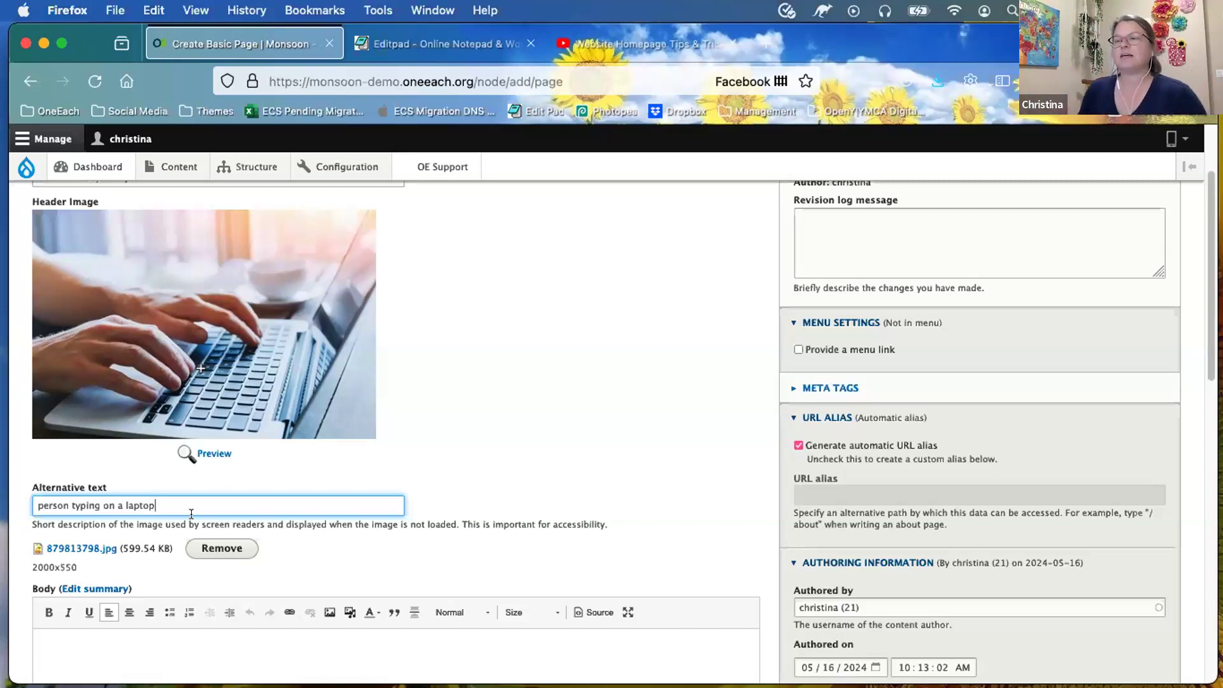
scroll(204, 503, down, 5)
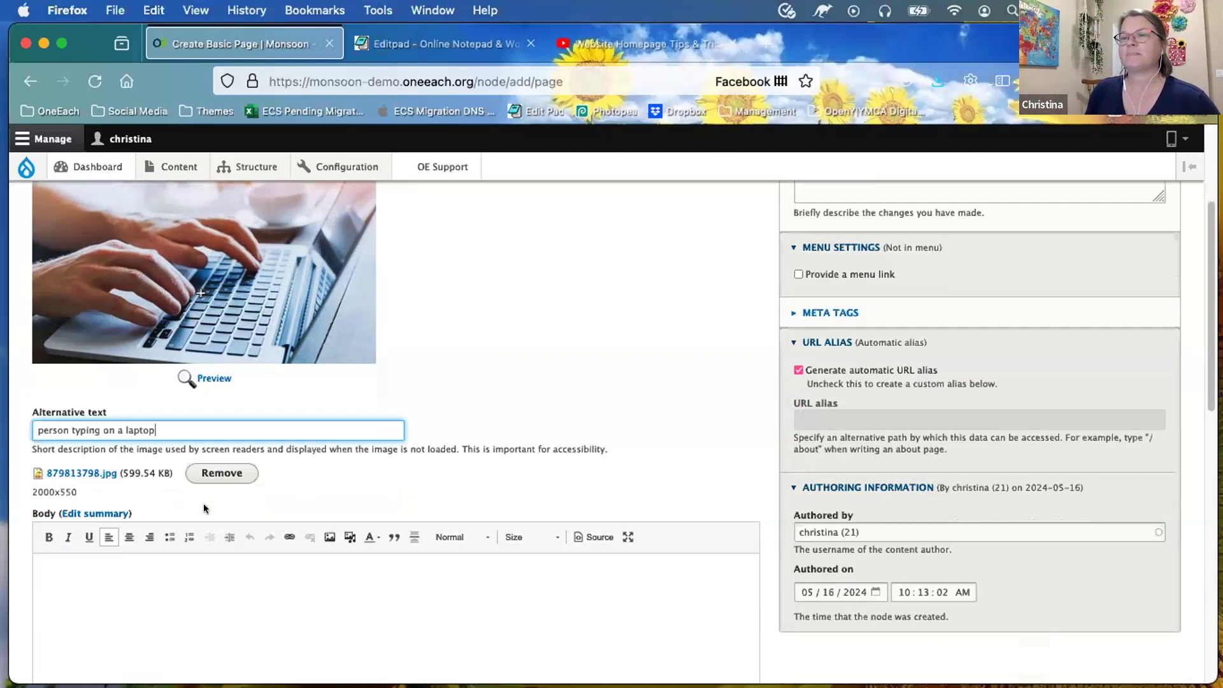
scroll(318, 528, down, 4)
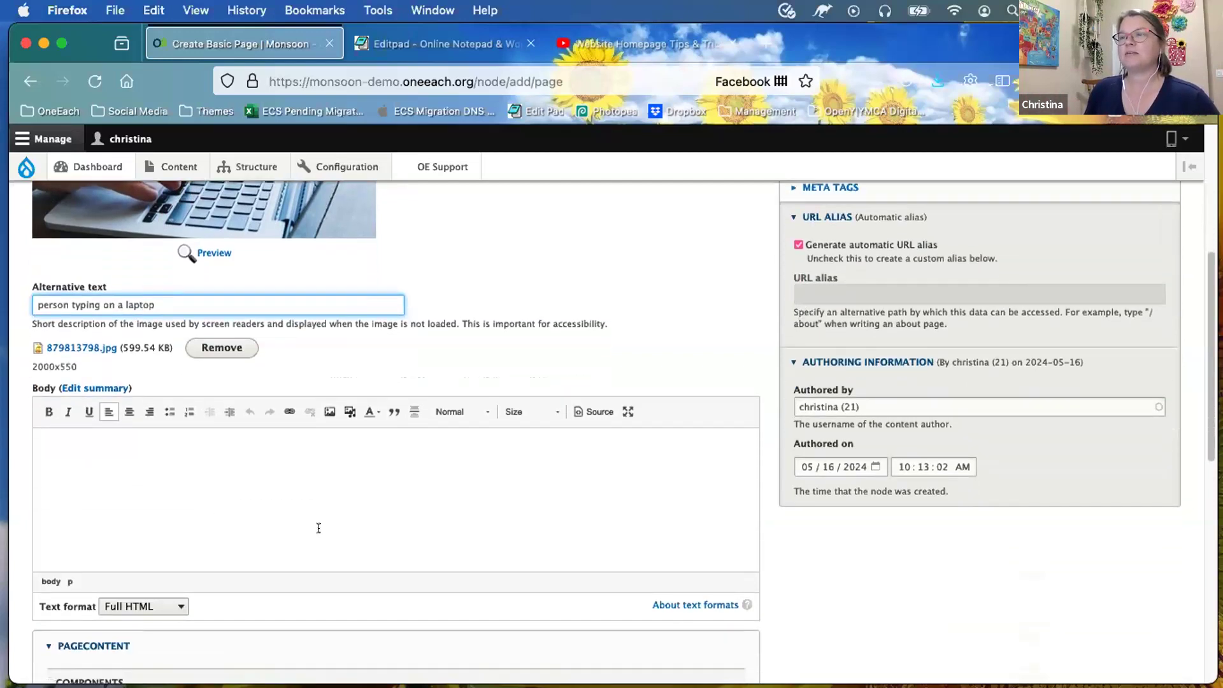
scroll(319, 536, down, 2)
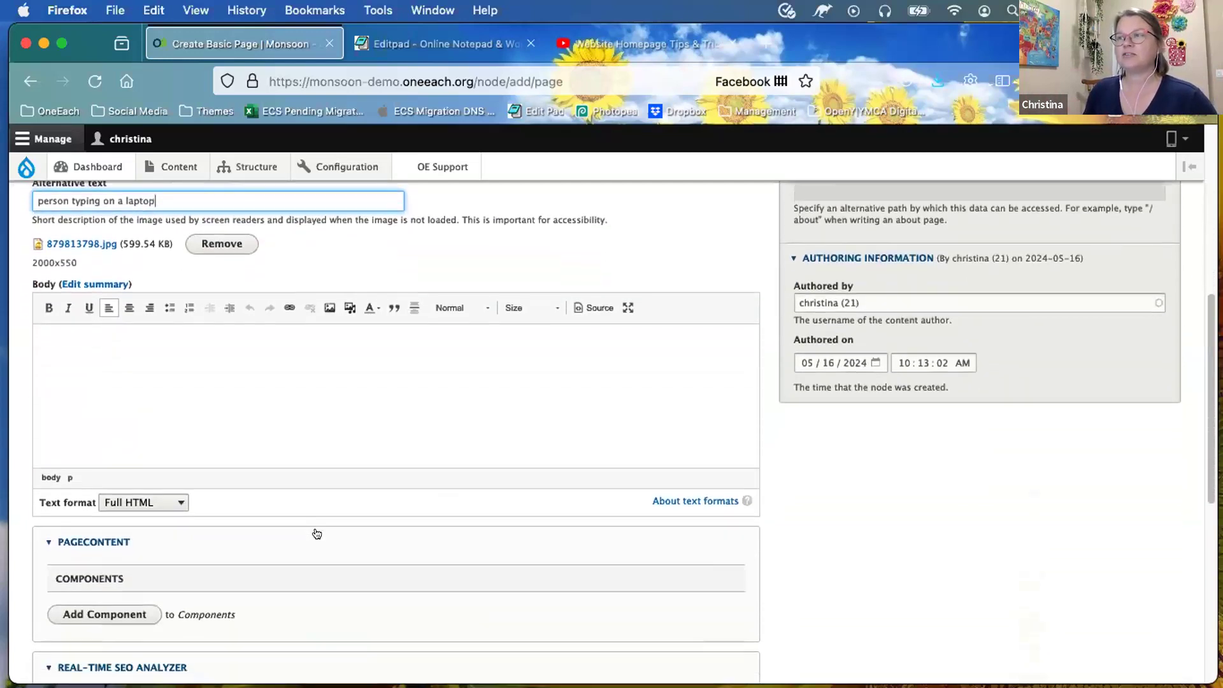
Step: Start the empty Body with Add Component, then switch to the Editpad Donor Privacy Policy draft
click(339, 340)
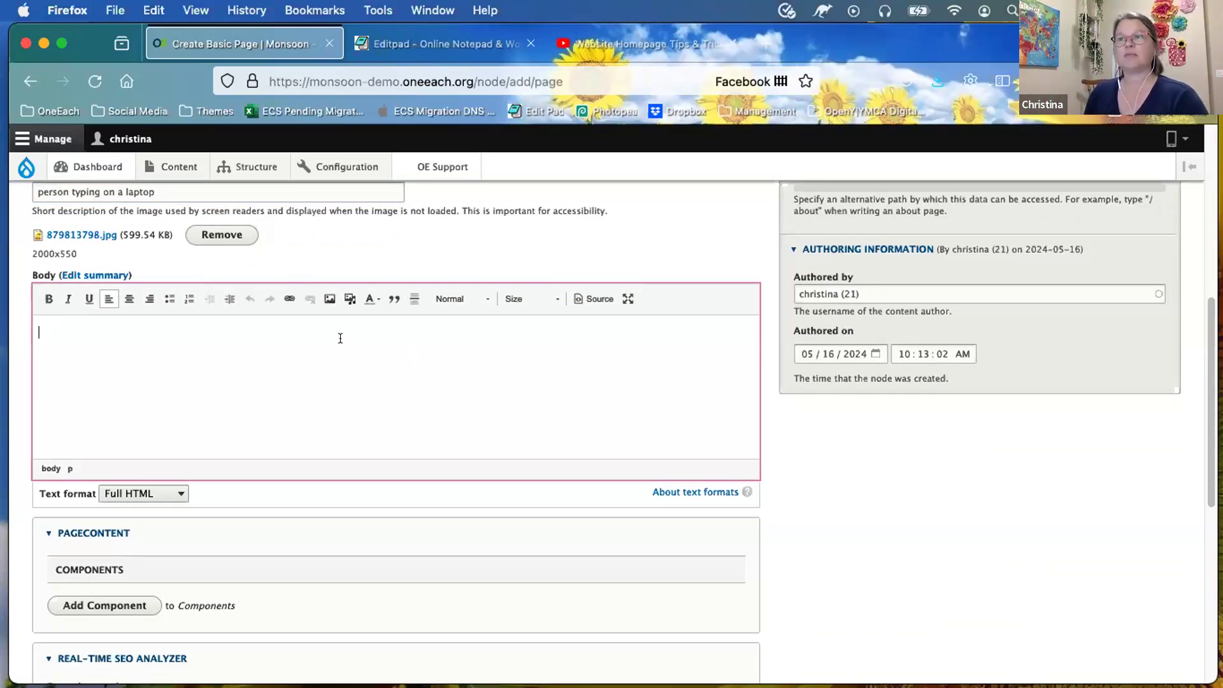
scroll(331, 357, down, 2)
click(102, 568)
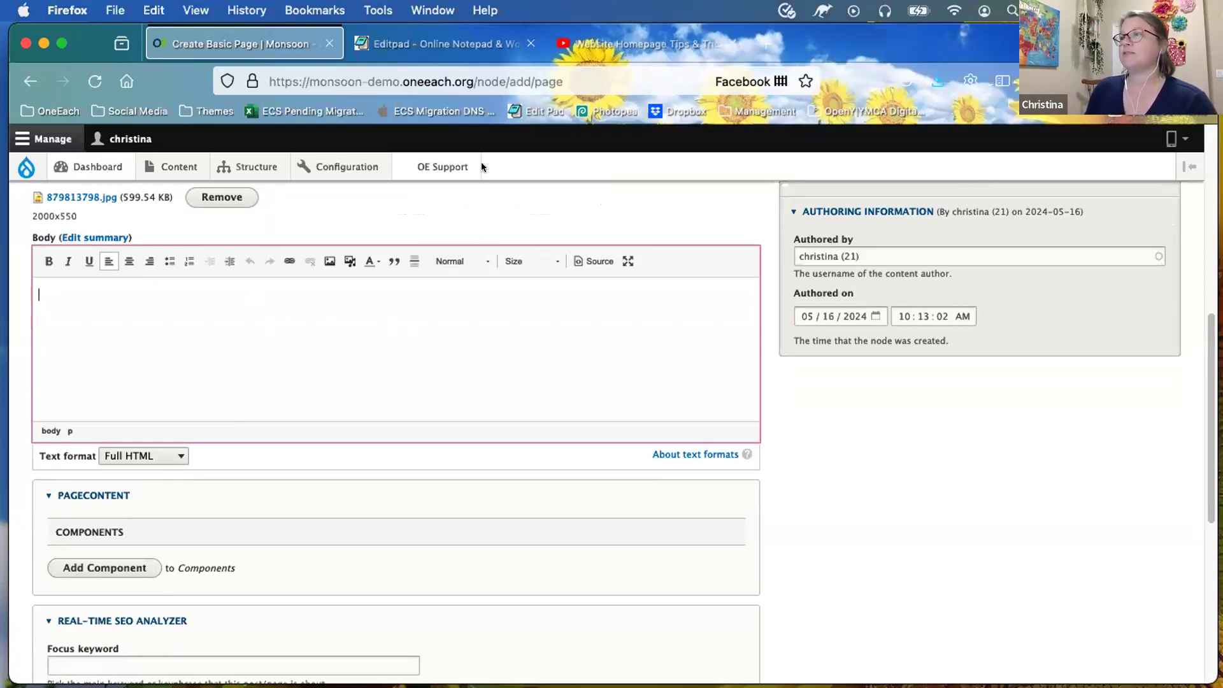
click(464, 49)
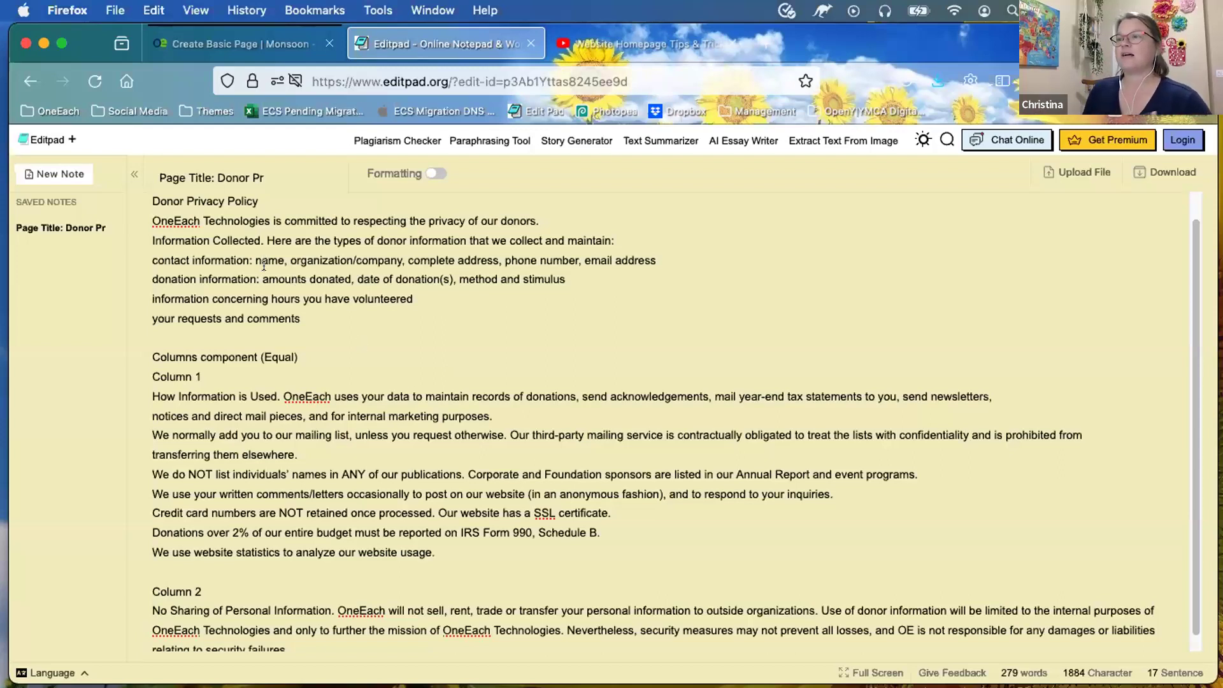
Step: Move the policy title and opening lines from the Editpad note into the Drupal Body, leaving 'Body:' behind
drag(301, 318, 137, 194)
key(ctrl+c)
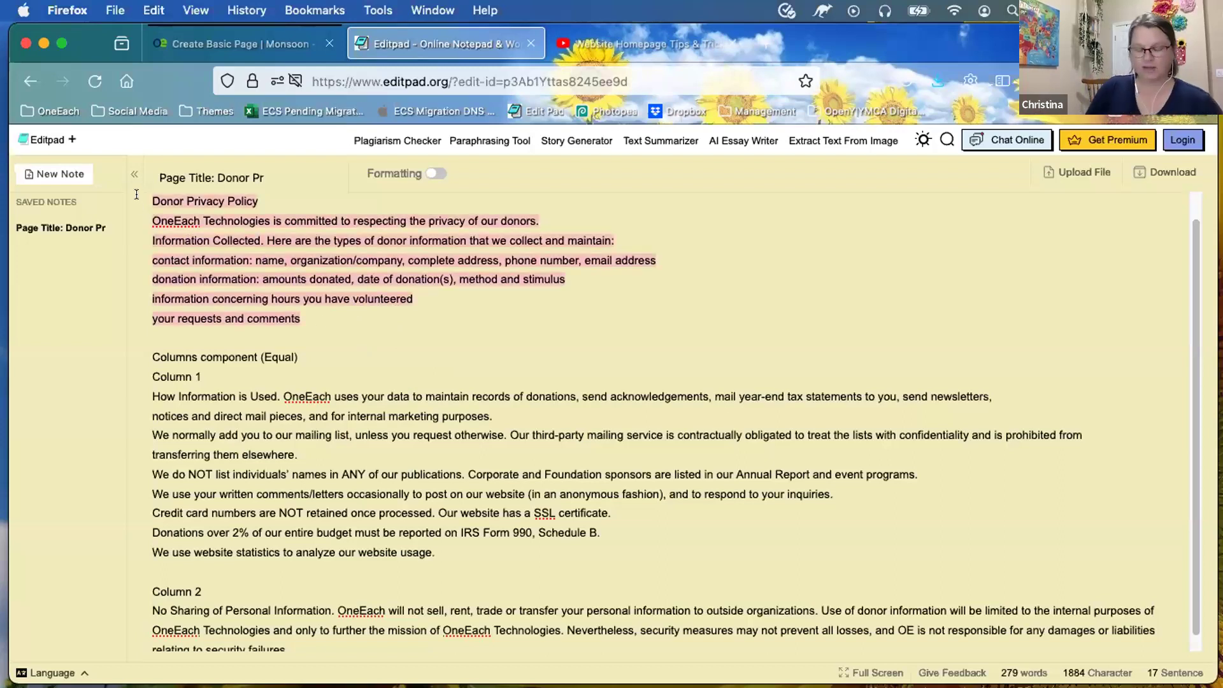
text(Body:)
key(Return)
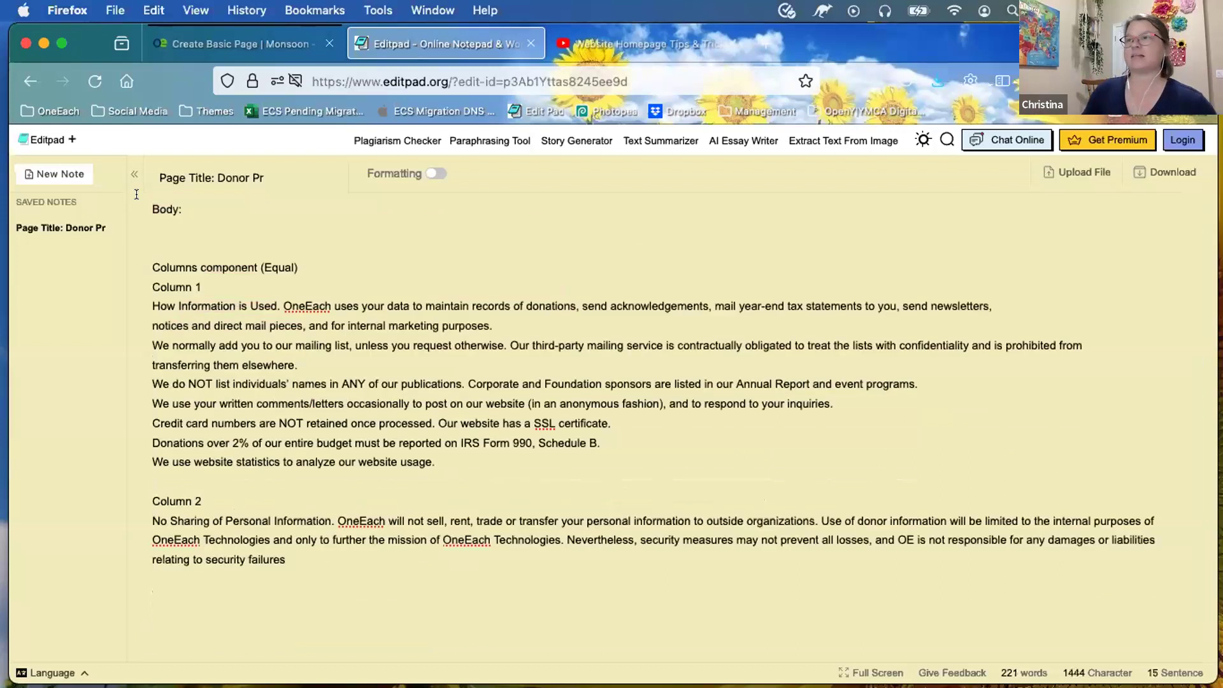
click(239, 46)
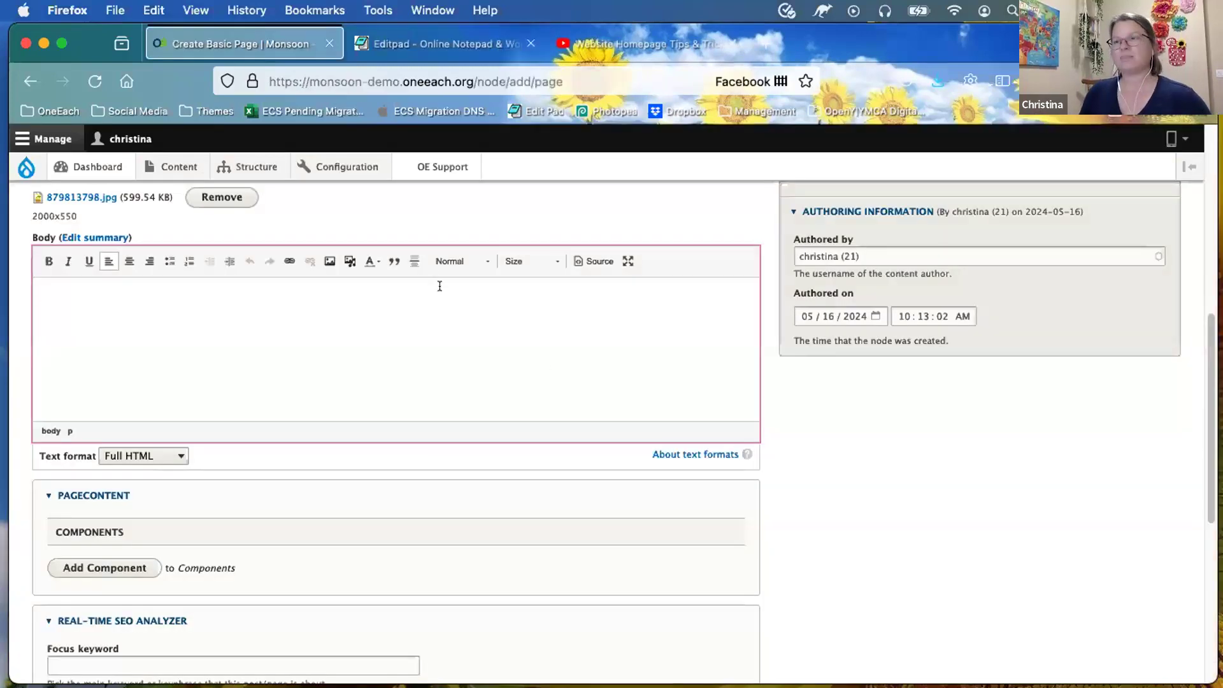
key(ctrl+v)
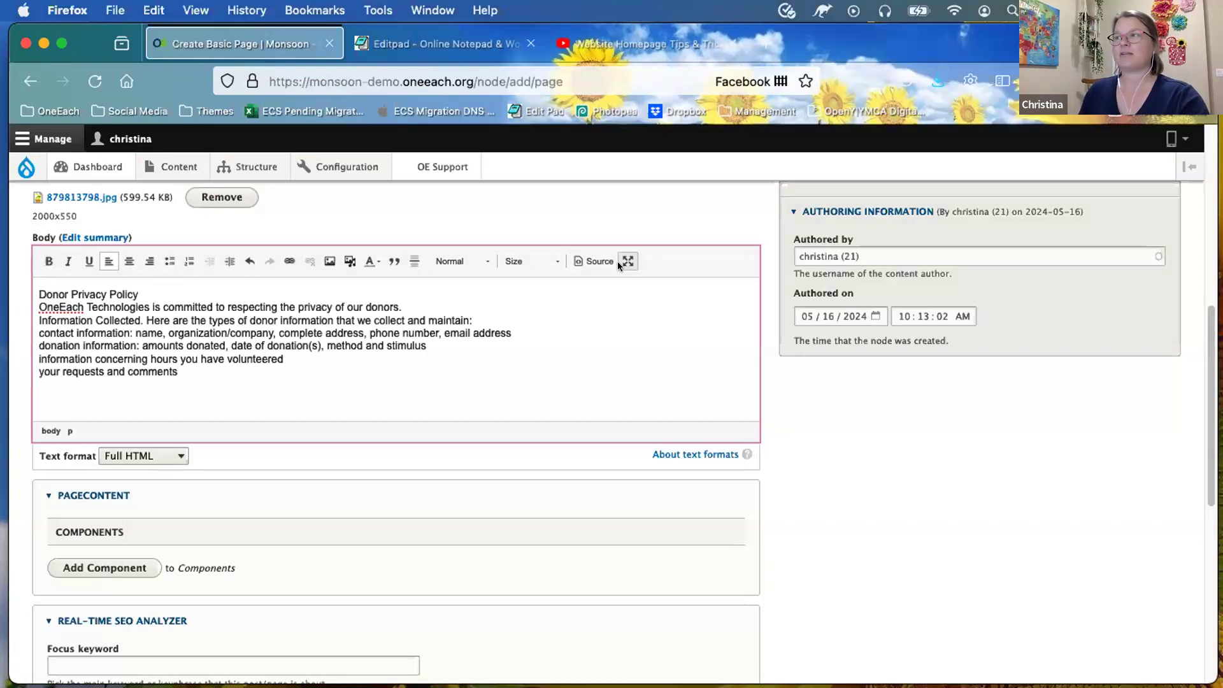
Step: Break the pasted body into separate title, OneEach Technologies introduction and contact-information paragraphs
click(40, 307)
key(BackSpace)
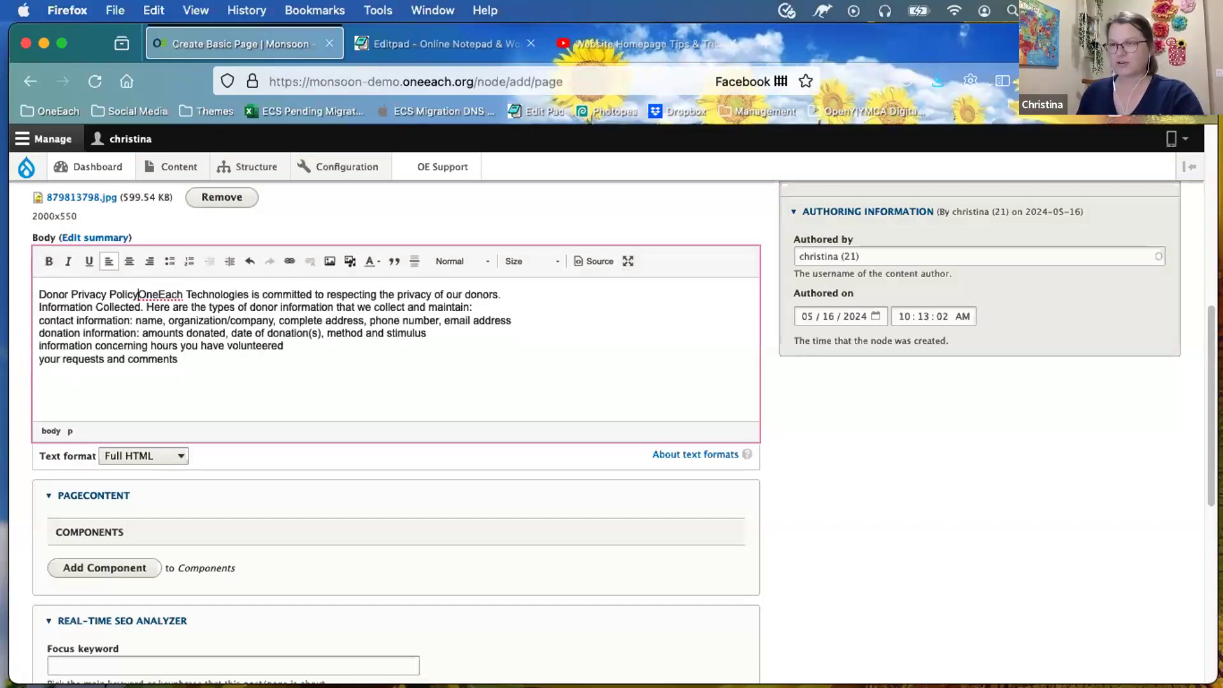
key(Return)
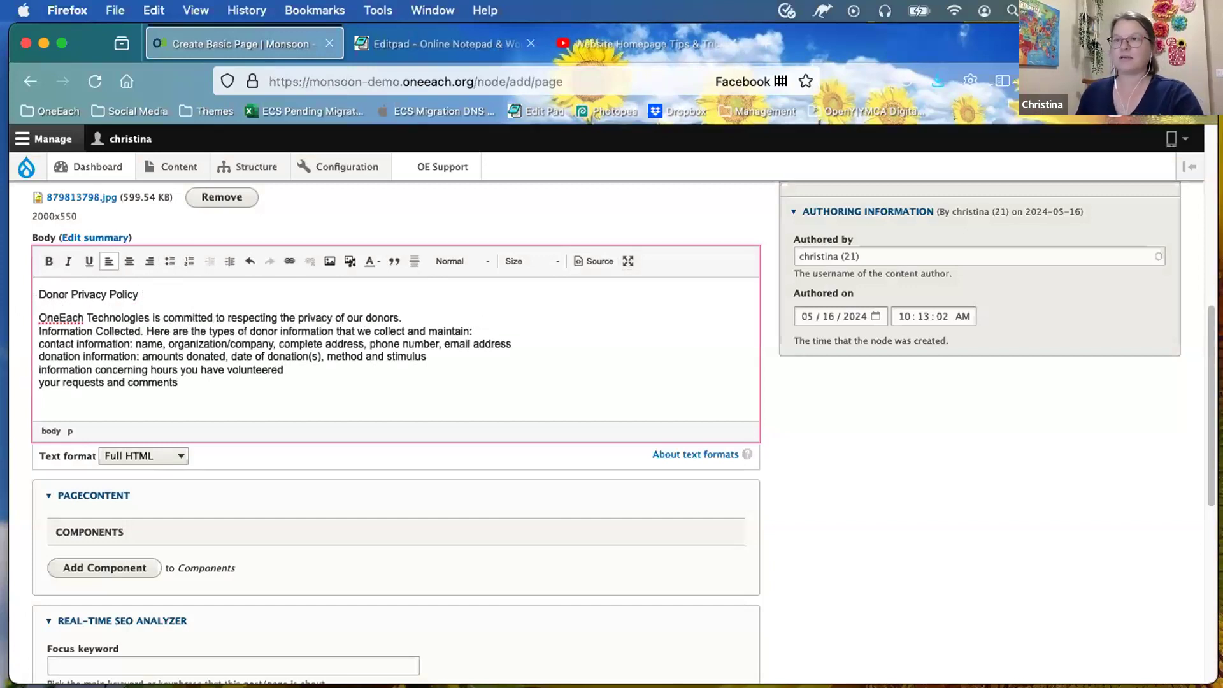
click(36, 344)
key(Return)
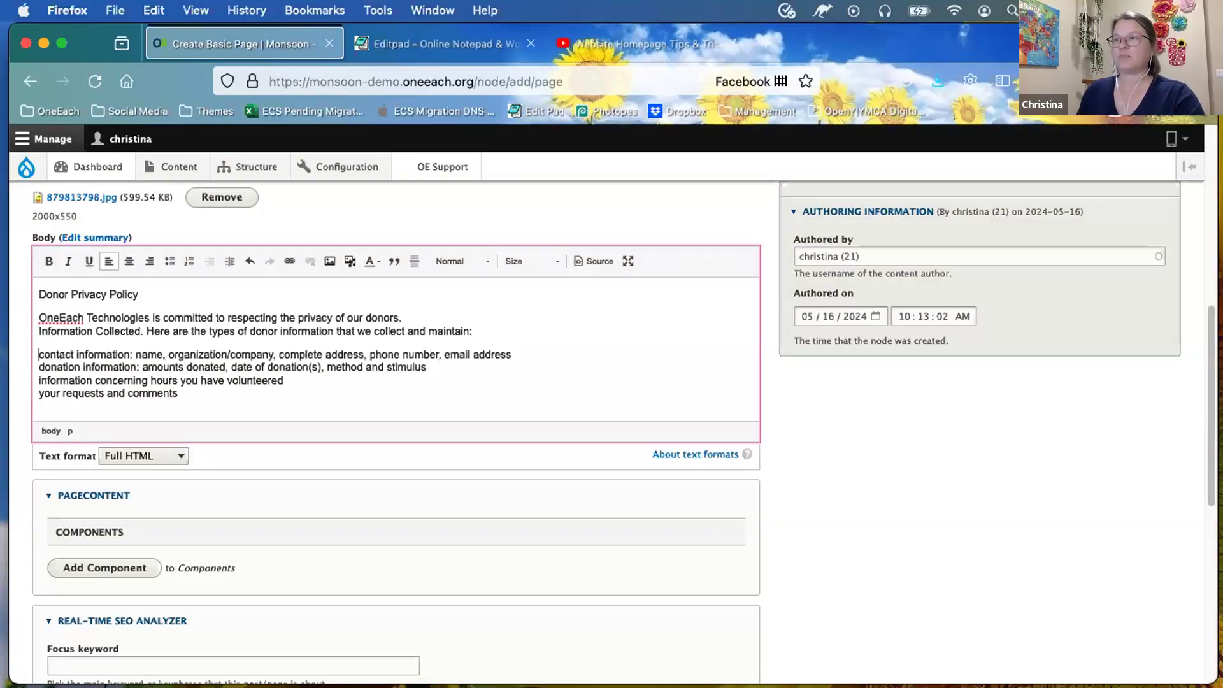
drag(139, 294, 23, 286)
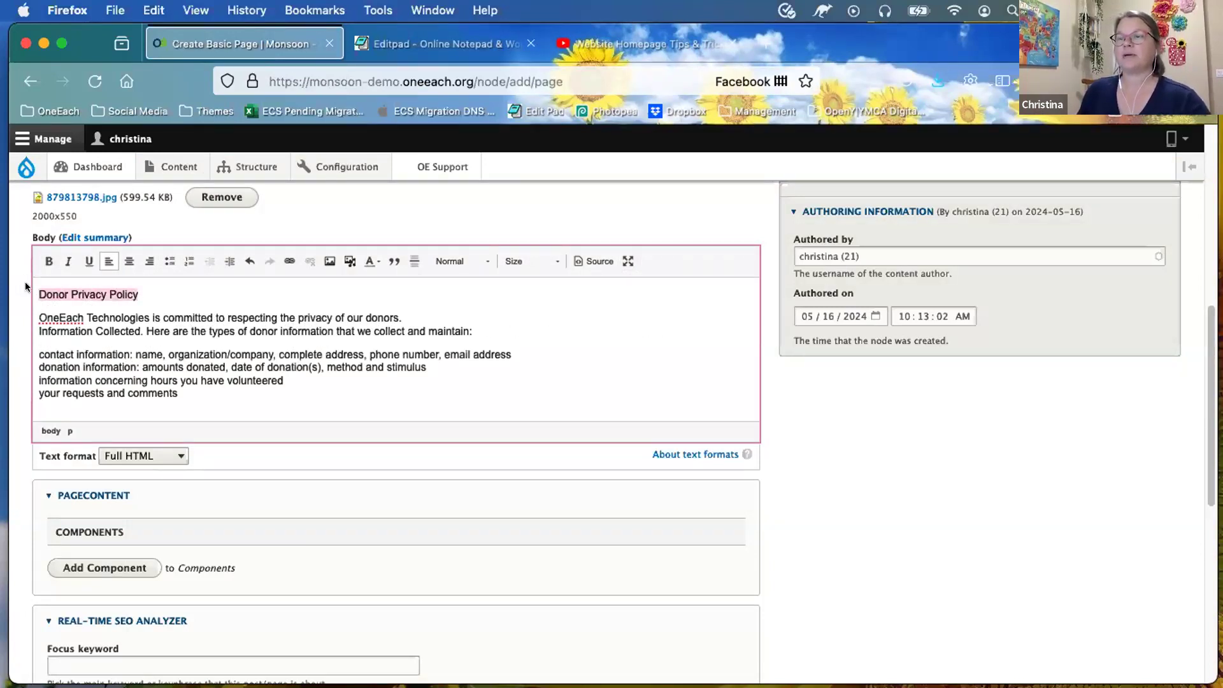
Step: Make the 'Donor Privacy Policy' title a Heading 2
click(449, 262)
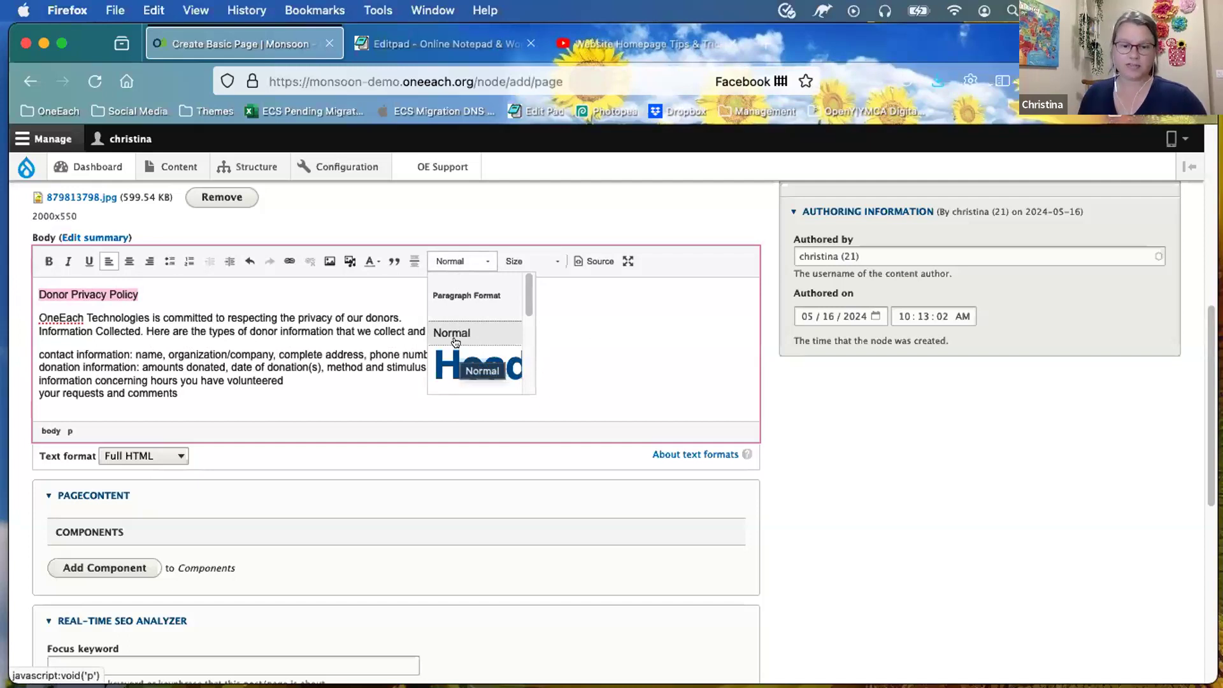
scroll(459, 350, down, 1)
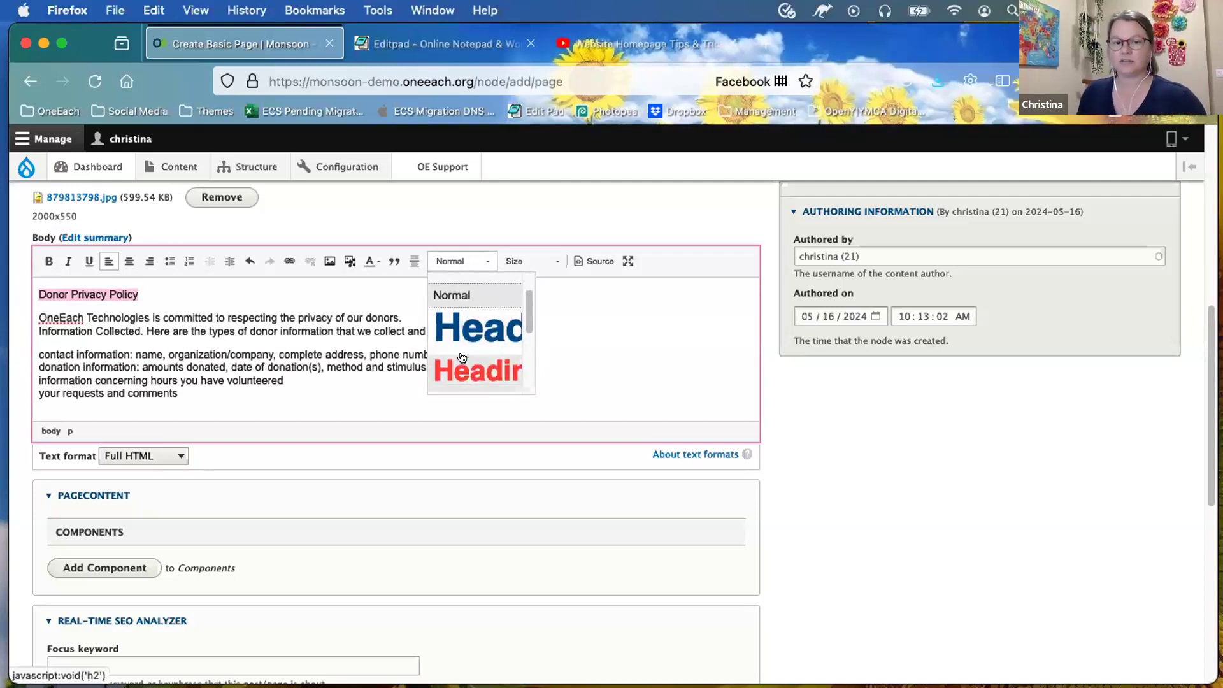
scroll(462, 357, down, 1)
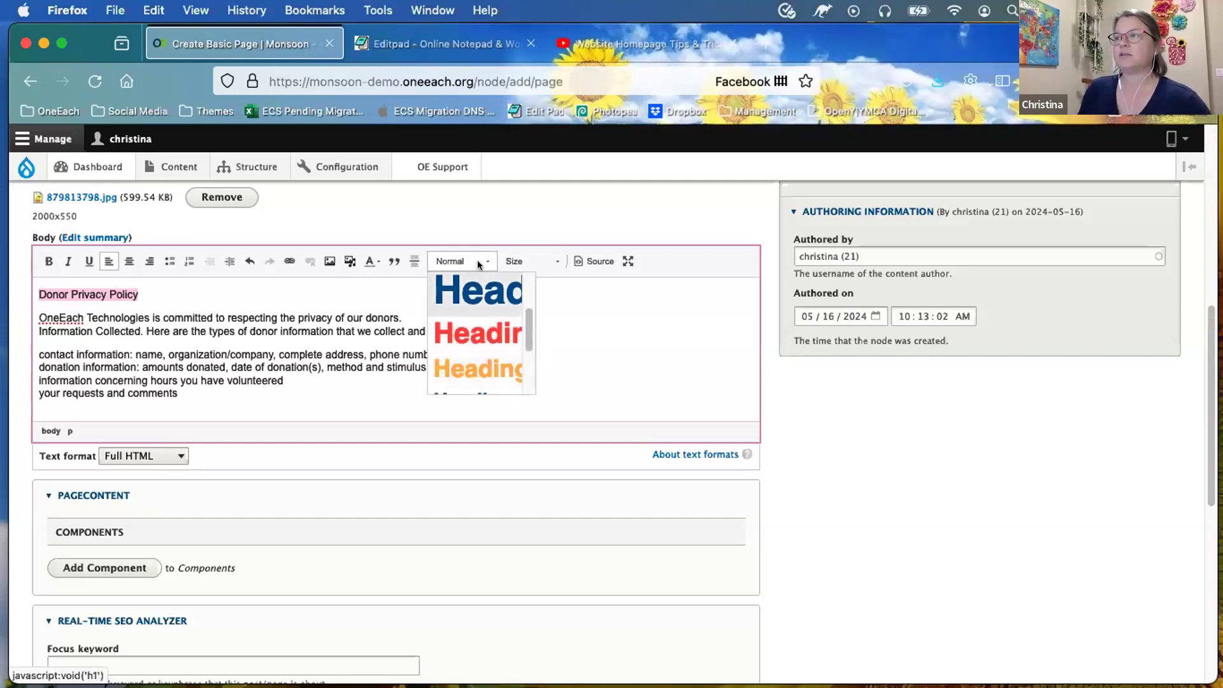
click(468, 334)
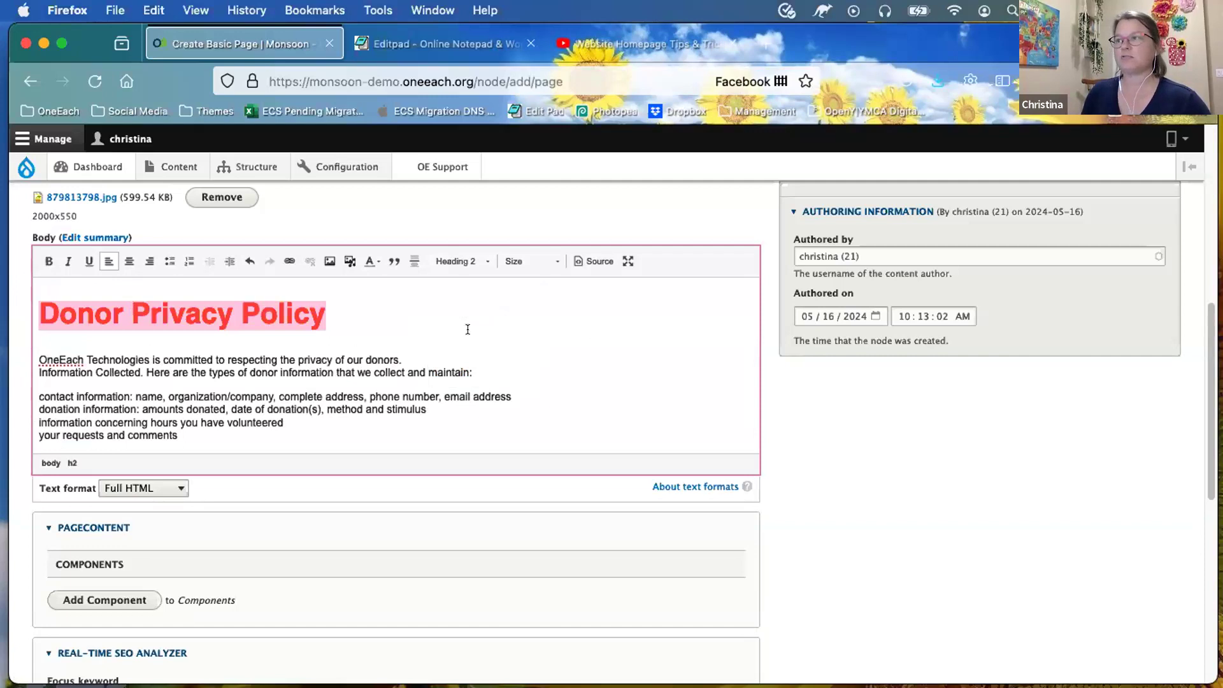
Step: Colour the words 'OneEach Technologies' dark blue
click(231, 363)
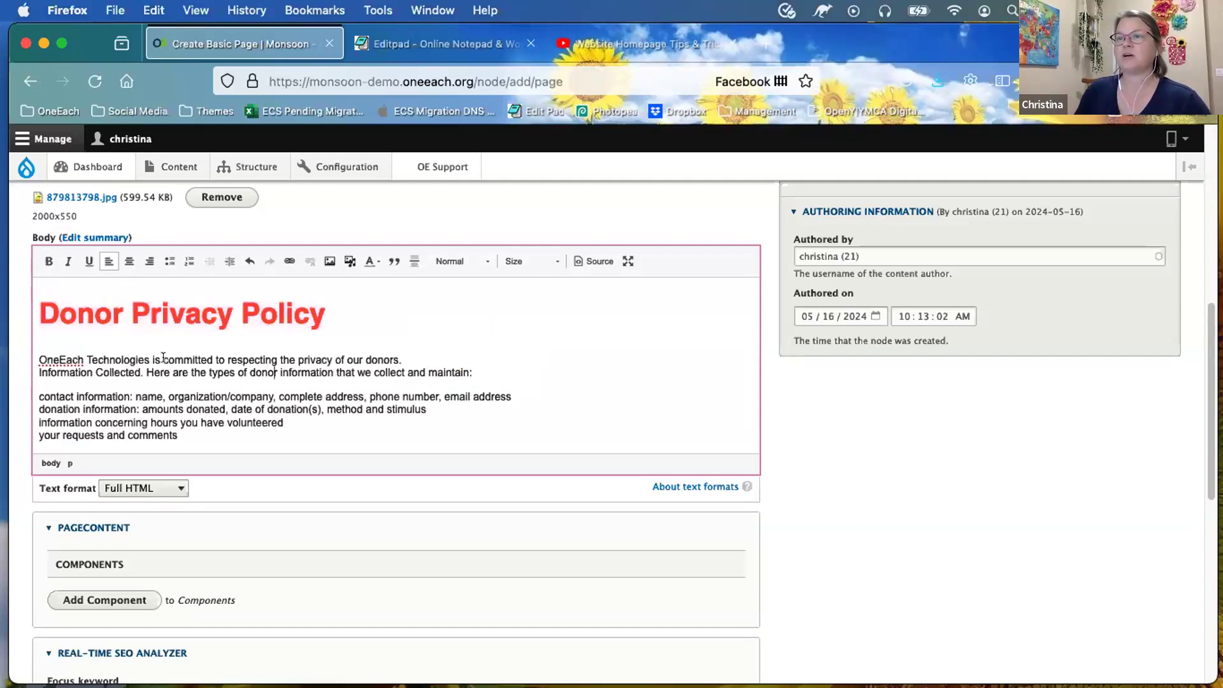
drag(148, 357, 25, 356)
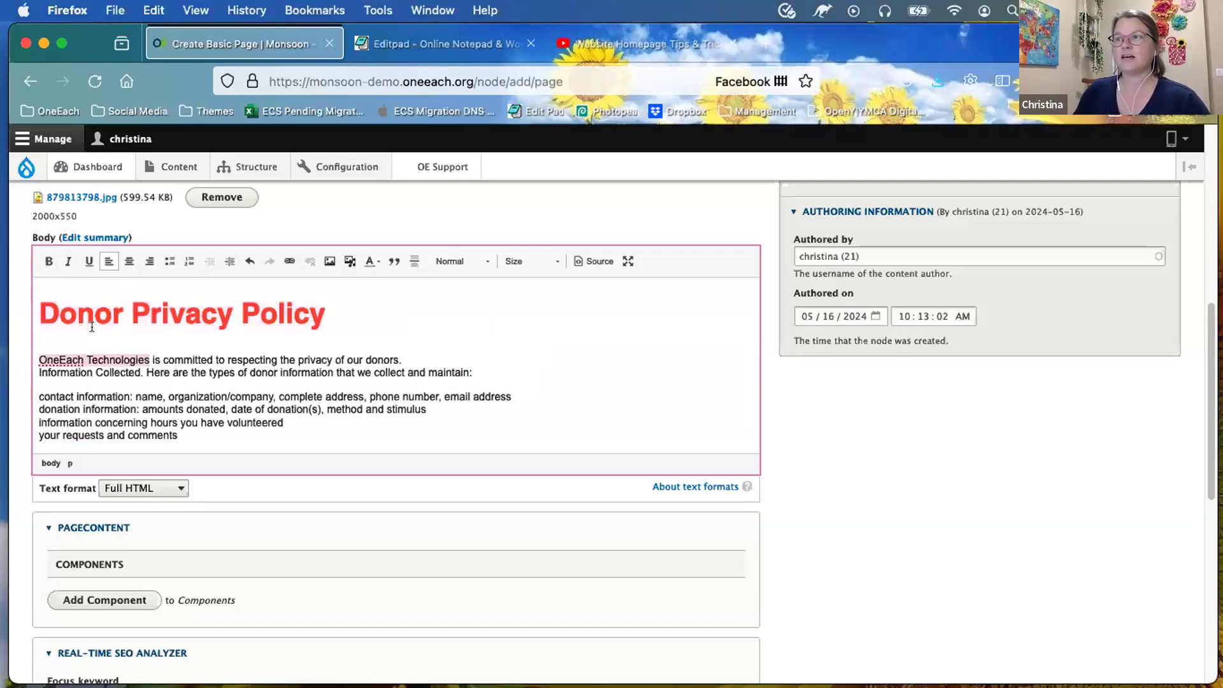
click(366, 263)
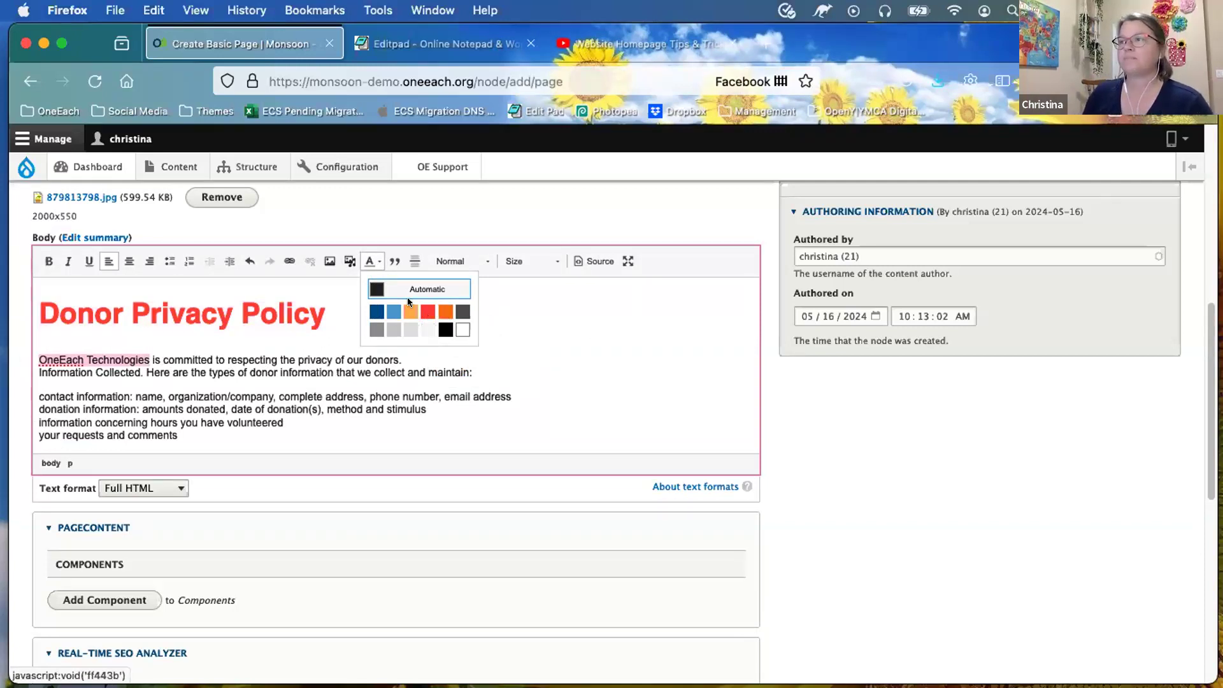
click(372, 312)
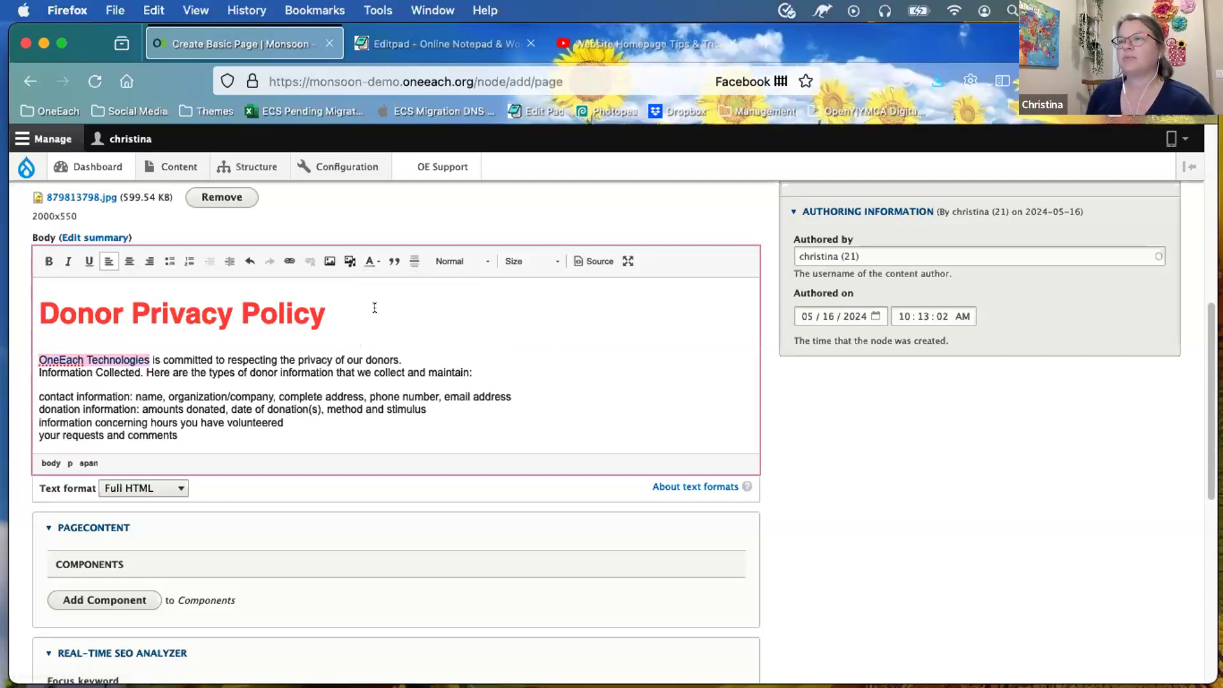
click(290, 394)
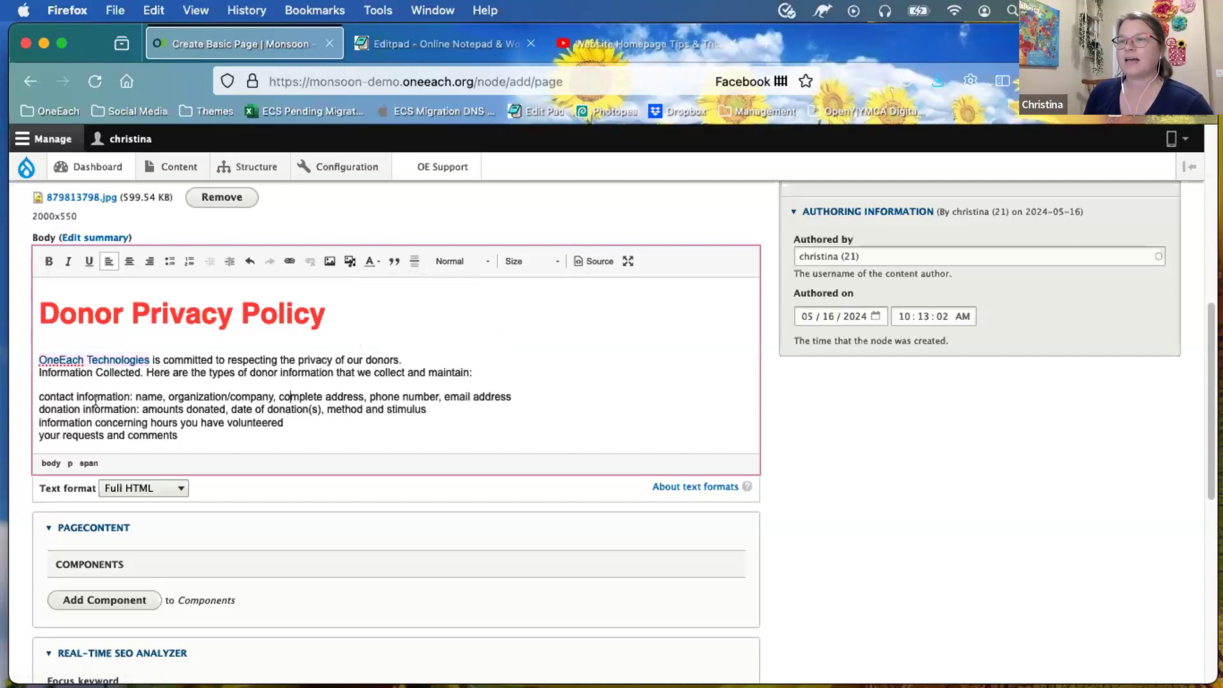
Step: Turn the four donor-information lines into a bulleted list
drag(40, 396, 178, 436)
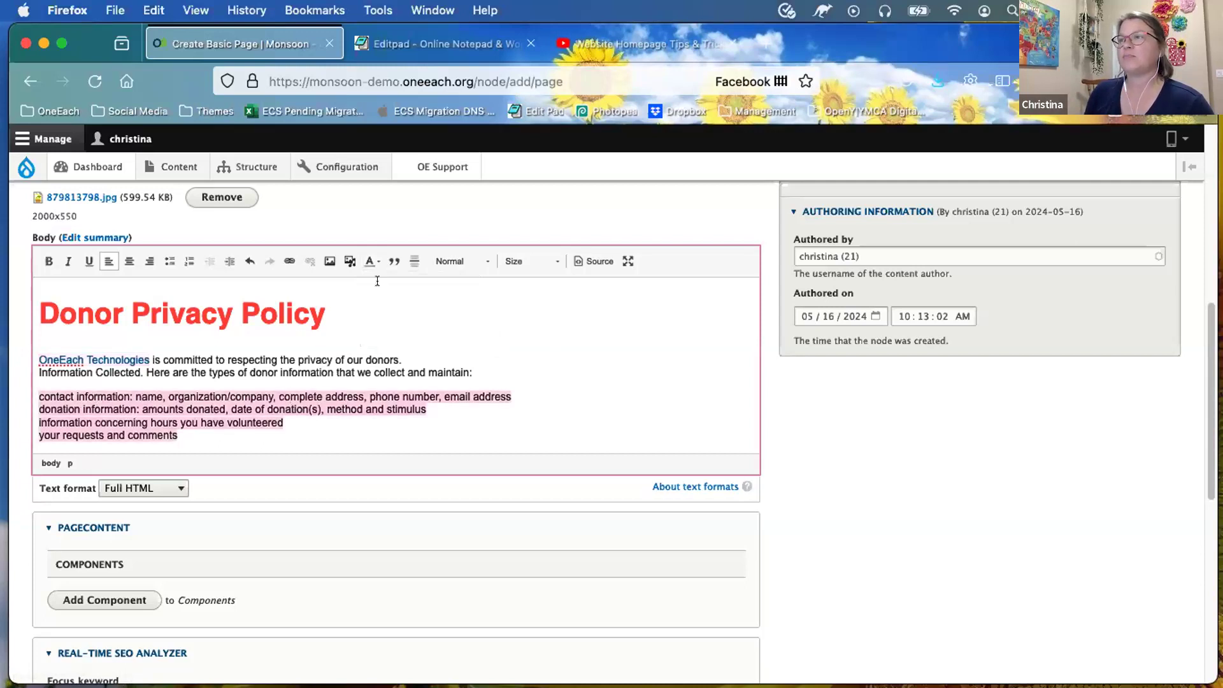
click(169, 261)
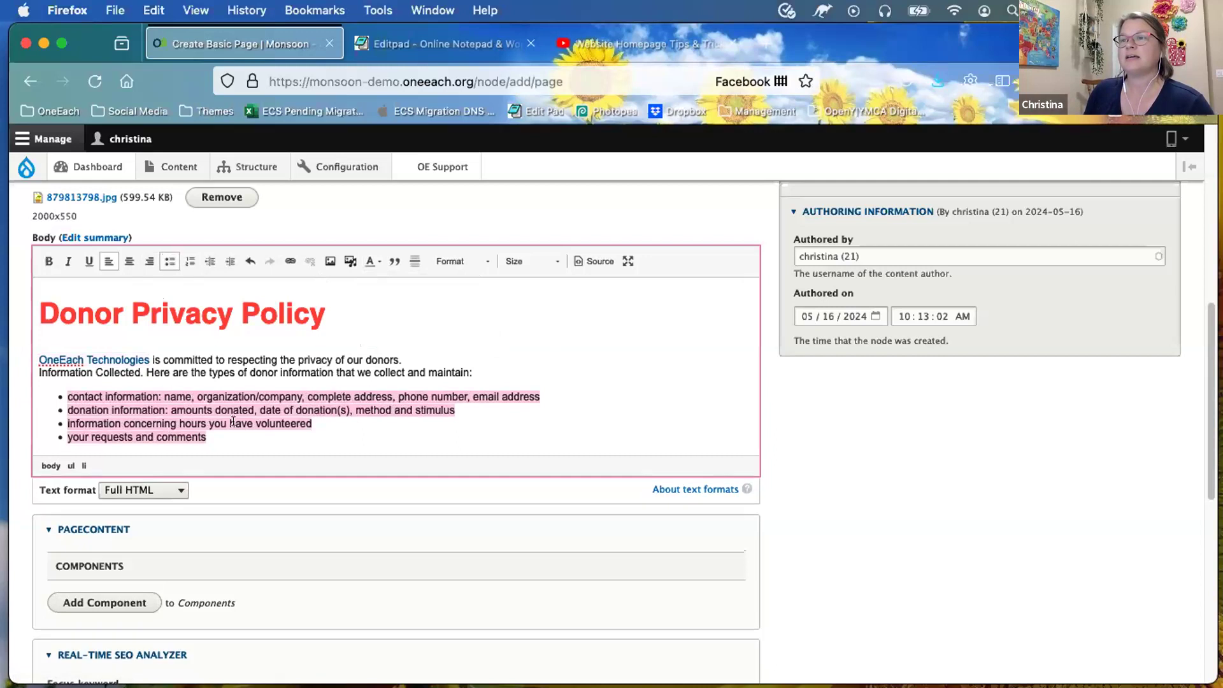
click(377, 429)
Step: Add a Columns (Equal) component to the page content
scroll(373, 413, down, 1)
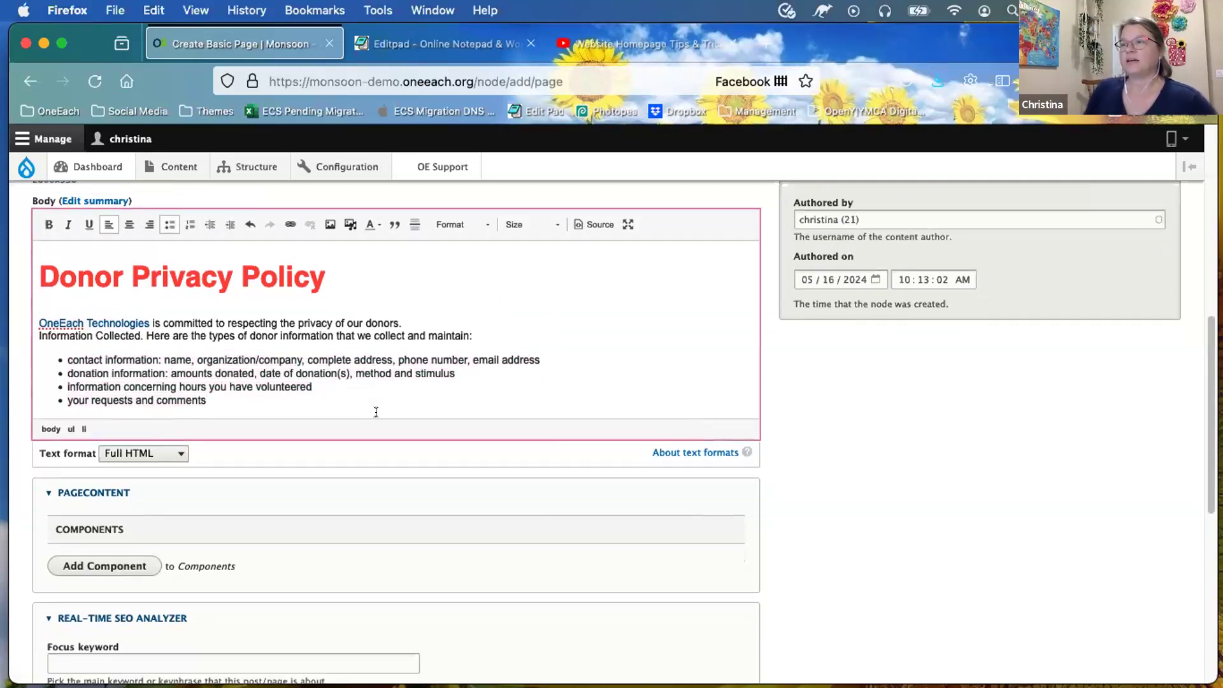
scroll(375, 412, down, 3)
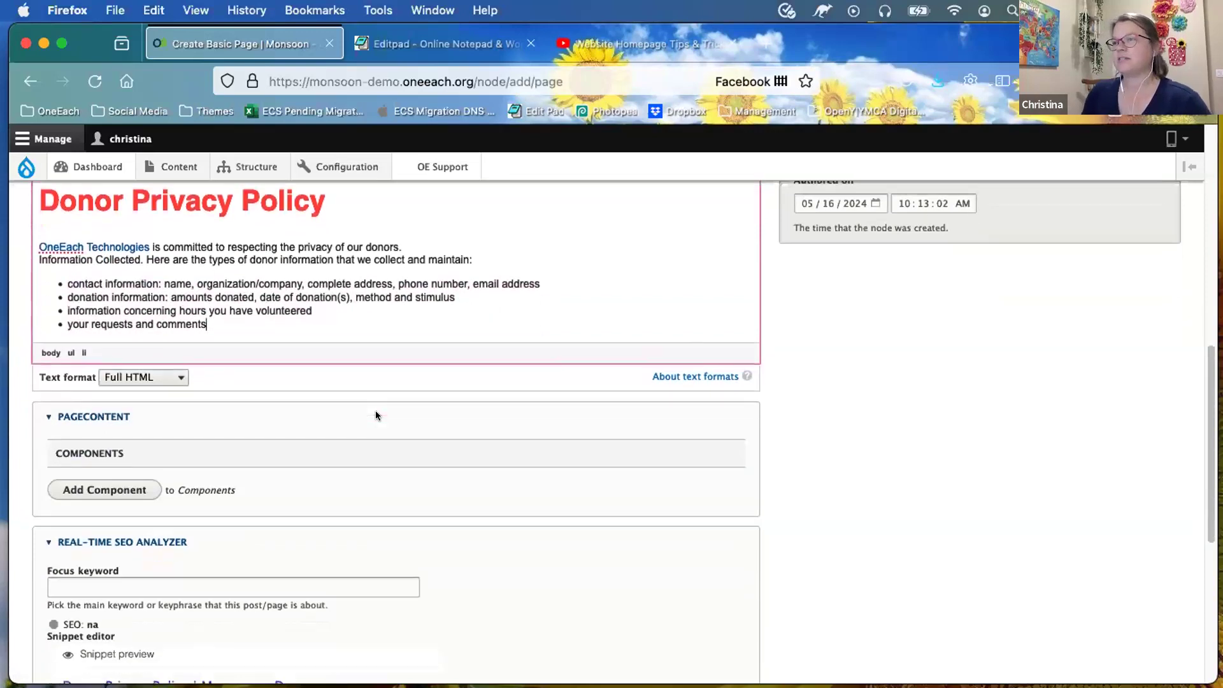
scroll(376, 415, down, 2)
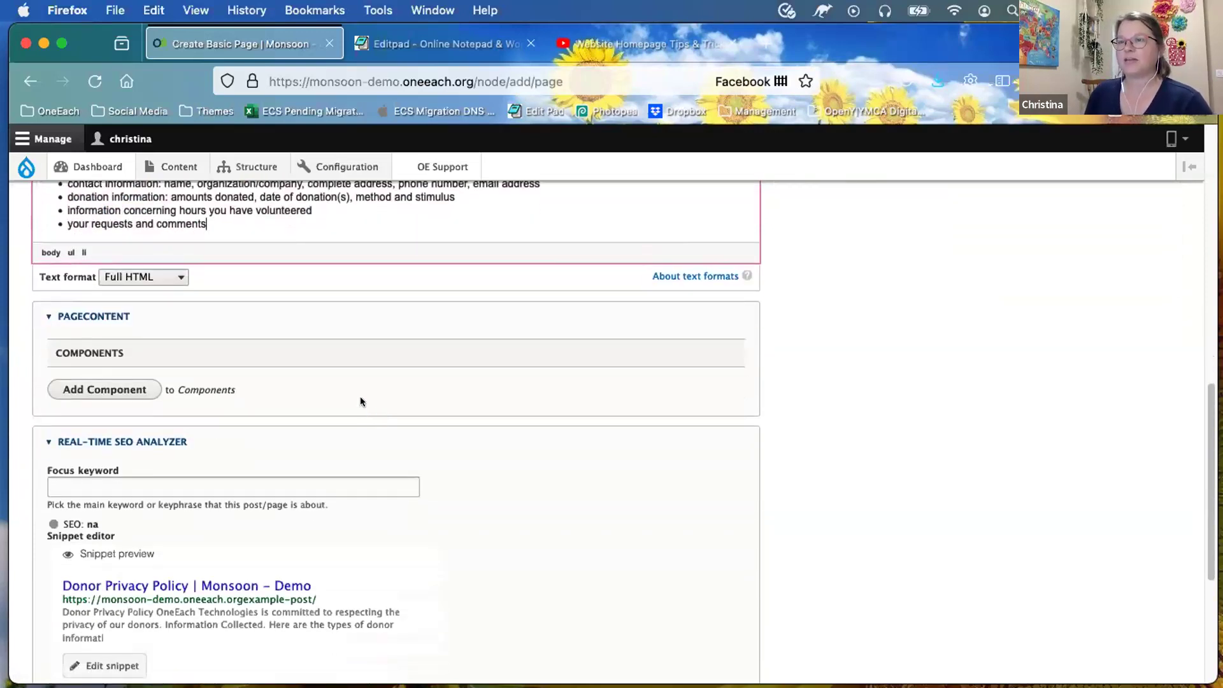
click(128, 390)
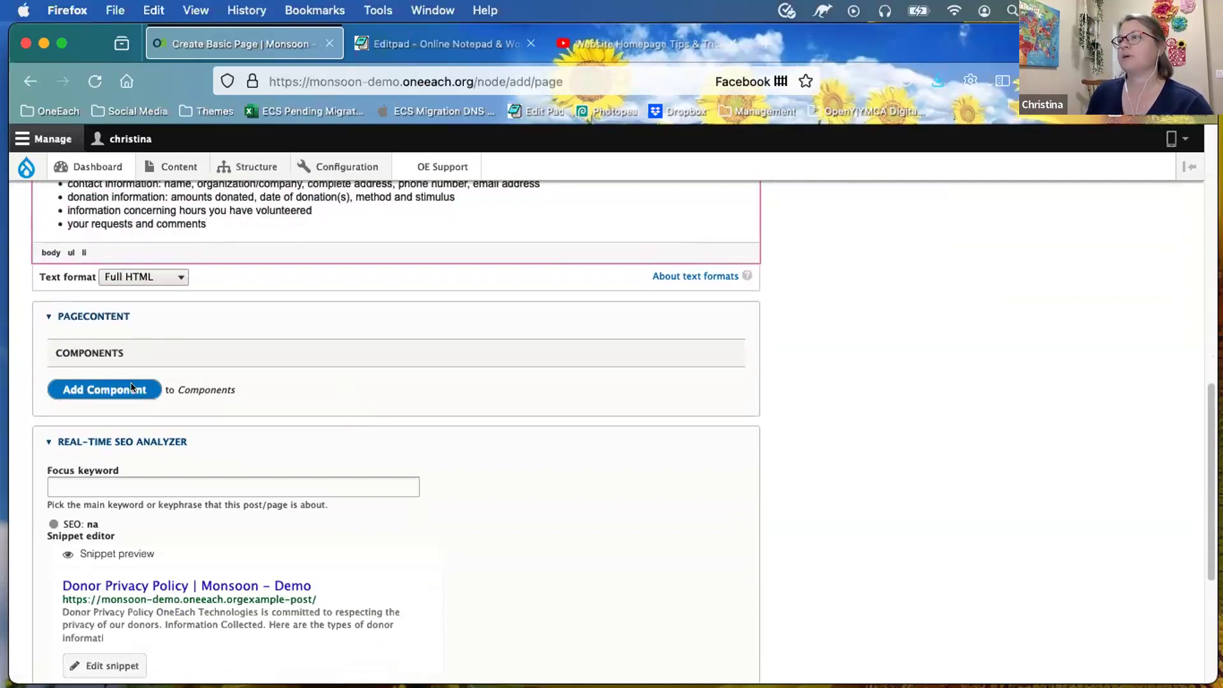
click(131, 387)
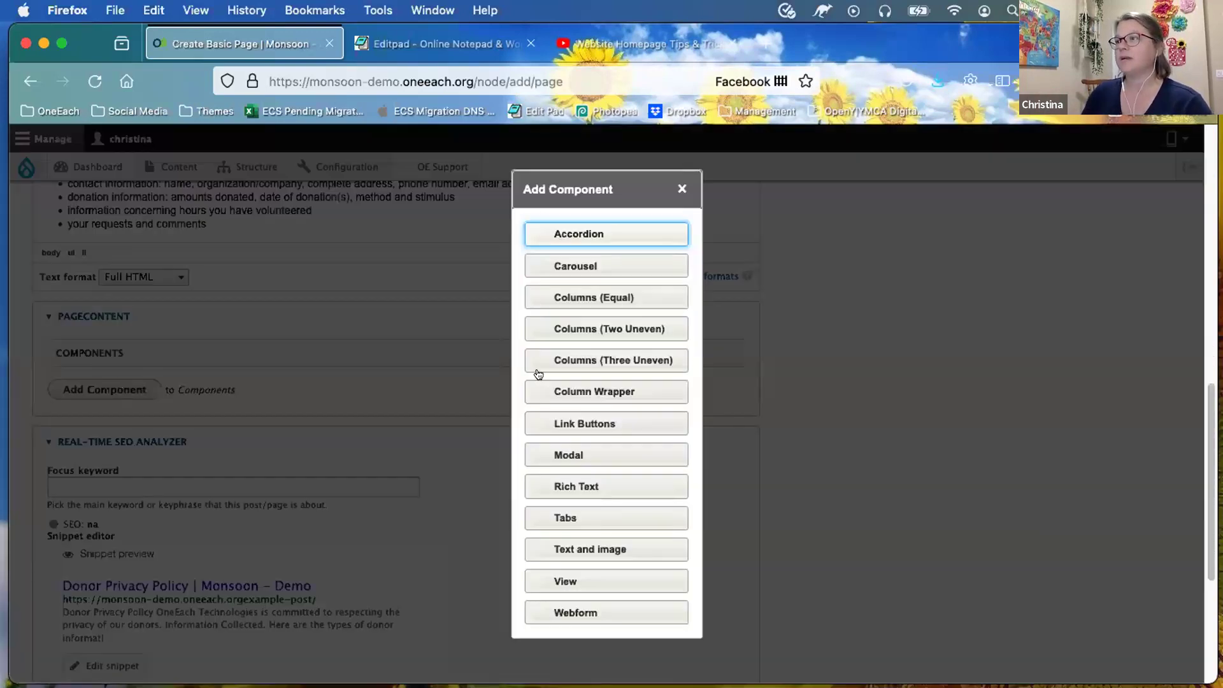
click(610, 297)
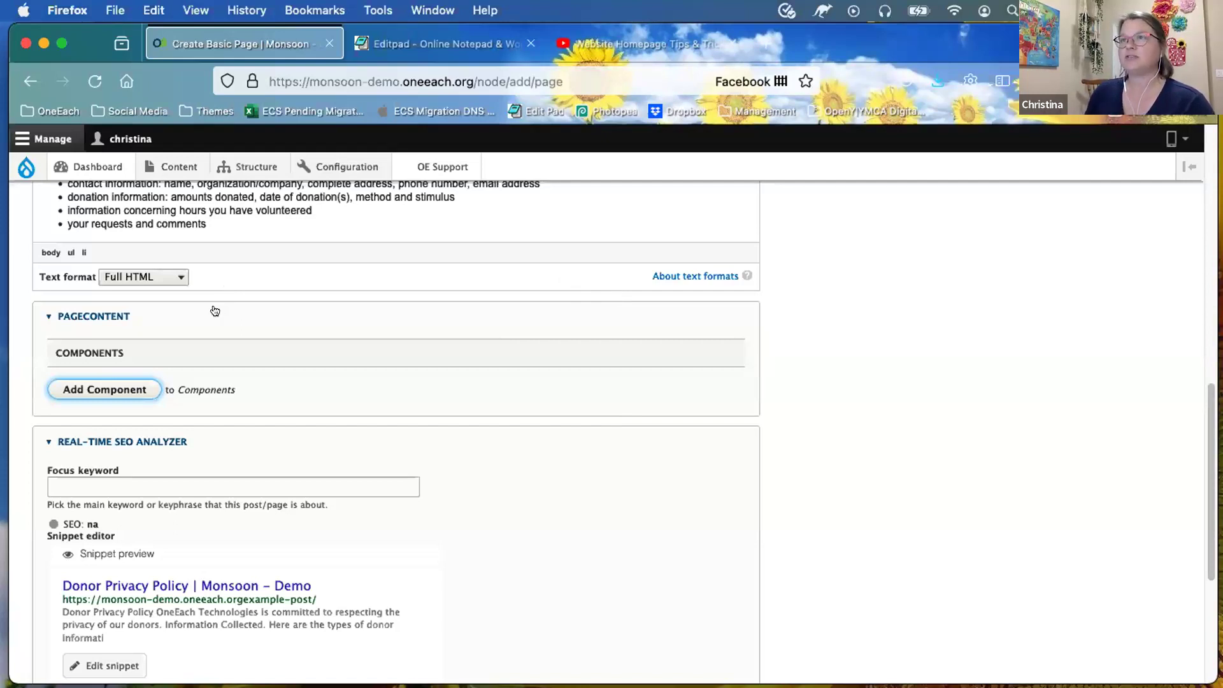
Step: Add two Rich Text components to the Columns (Equal) column content
scroll(435, 331, down, 4)
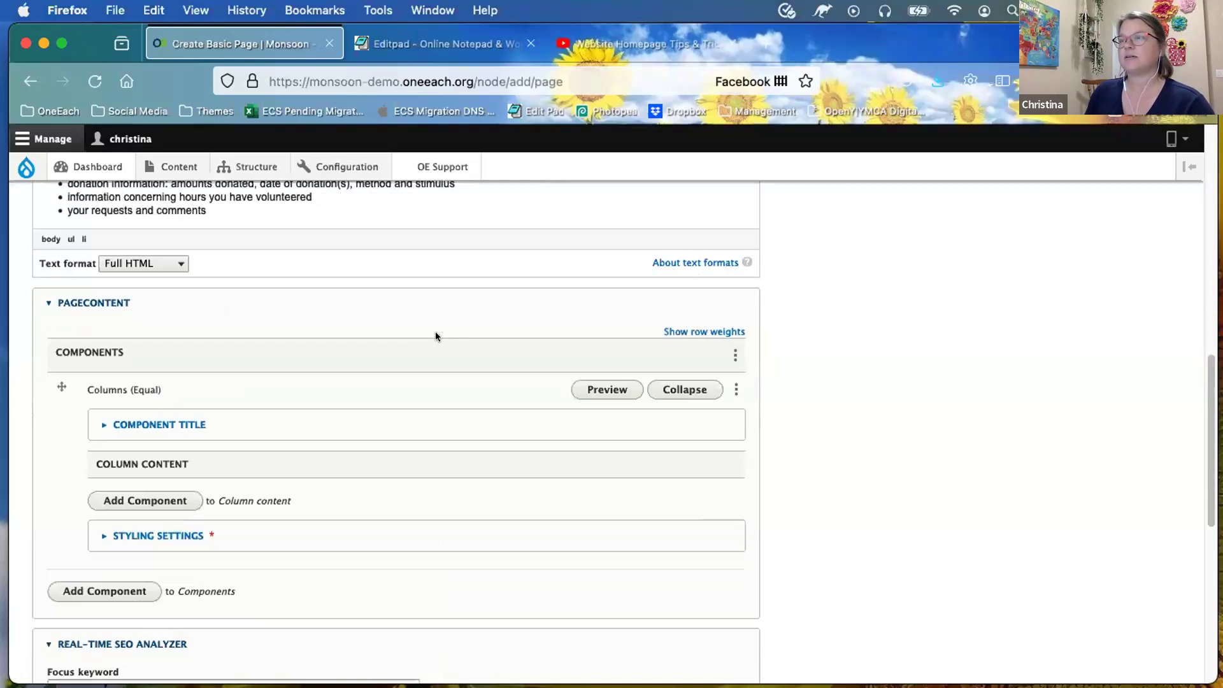
drag(163, 274, 108, 272)
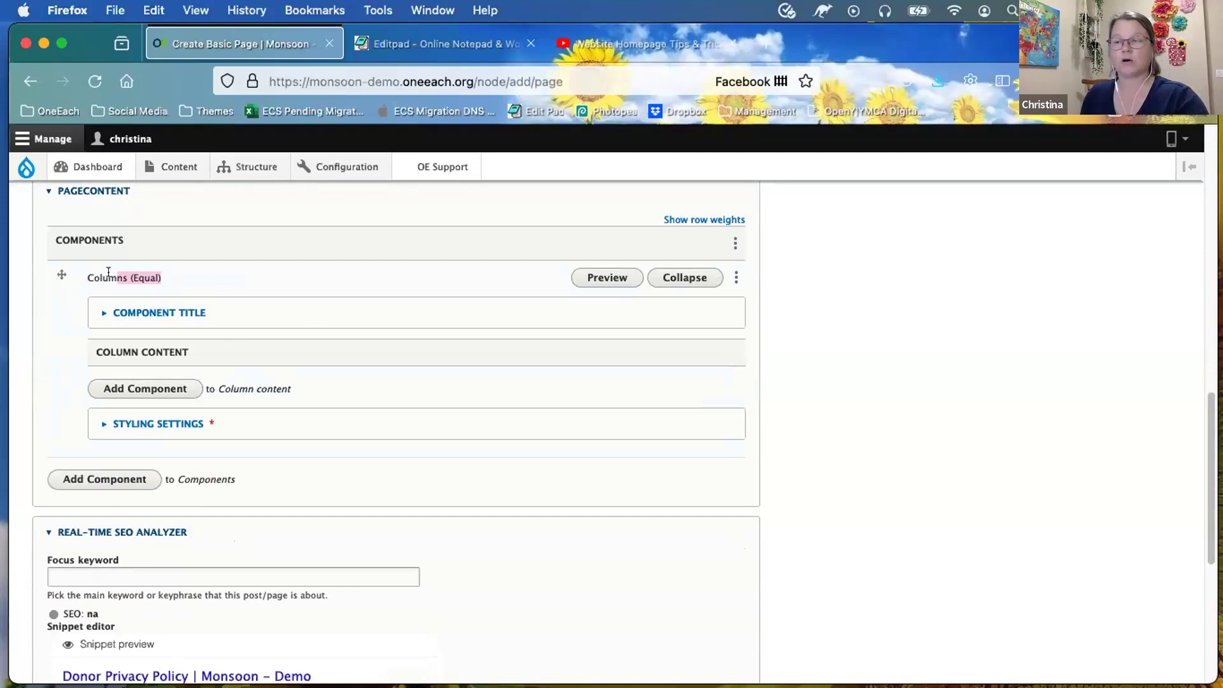
click(171, 385)
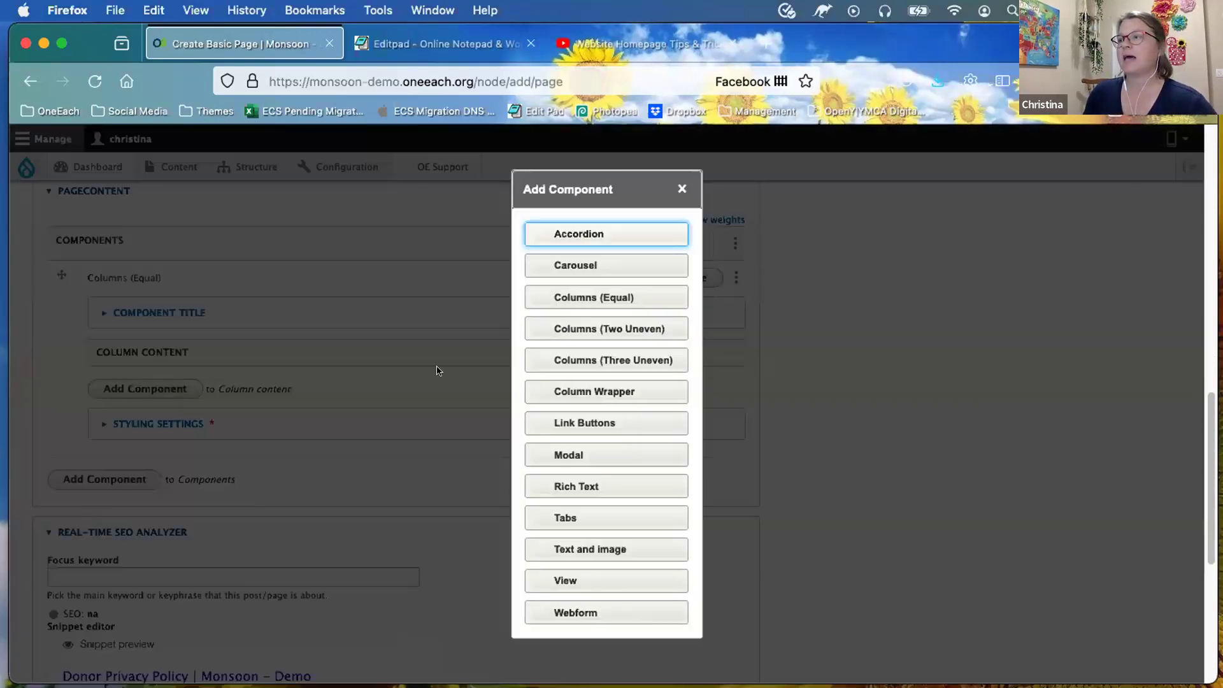
click(566, 479)
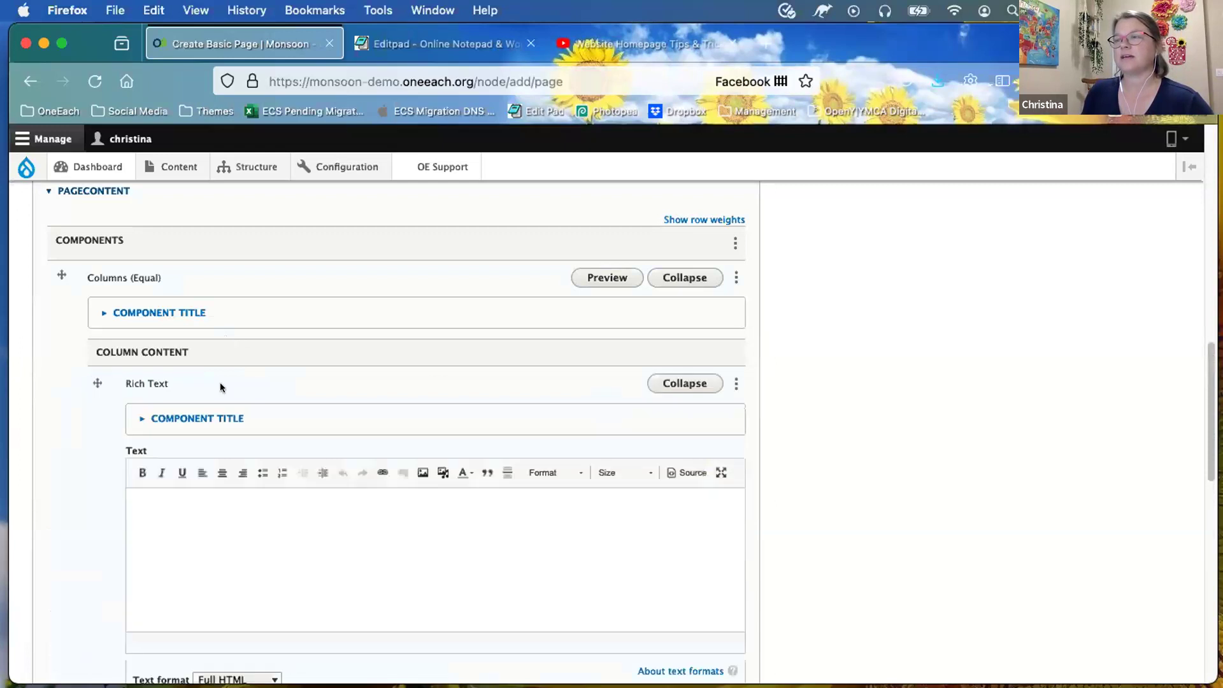
scroll(159, 401, down, 5)
click(165, 472)
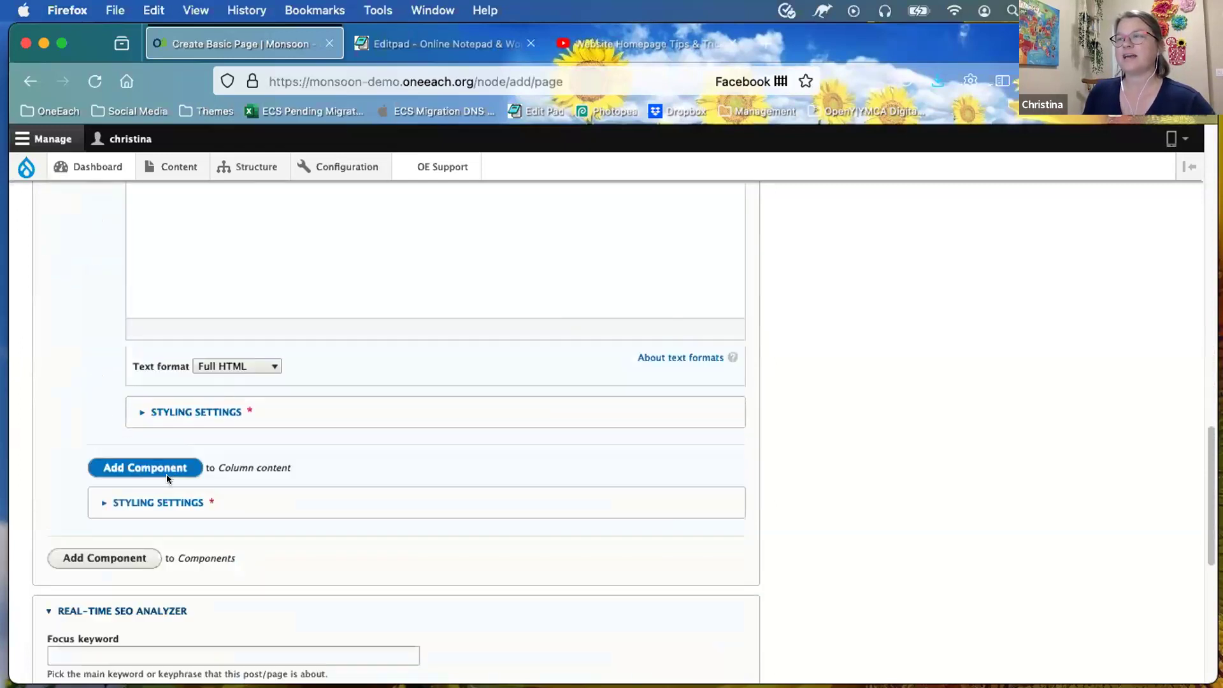
click(612, 487)
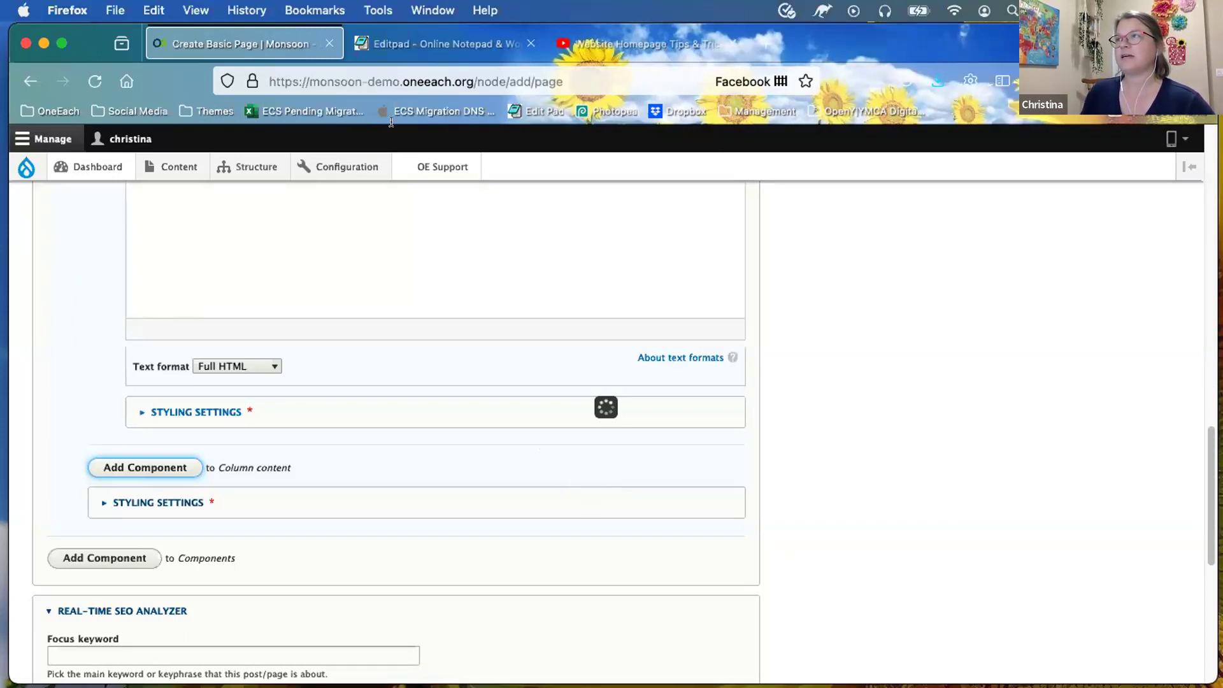
Step: Copy the Column 1 privacy text from Editpad and return to the Create Basic Page form
click(433, 40)
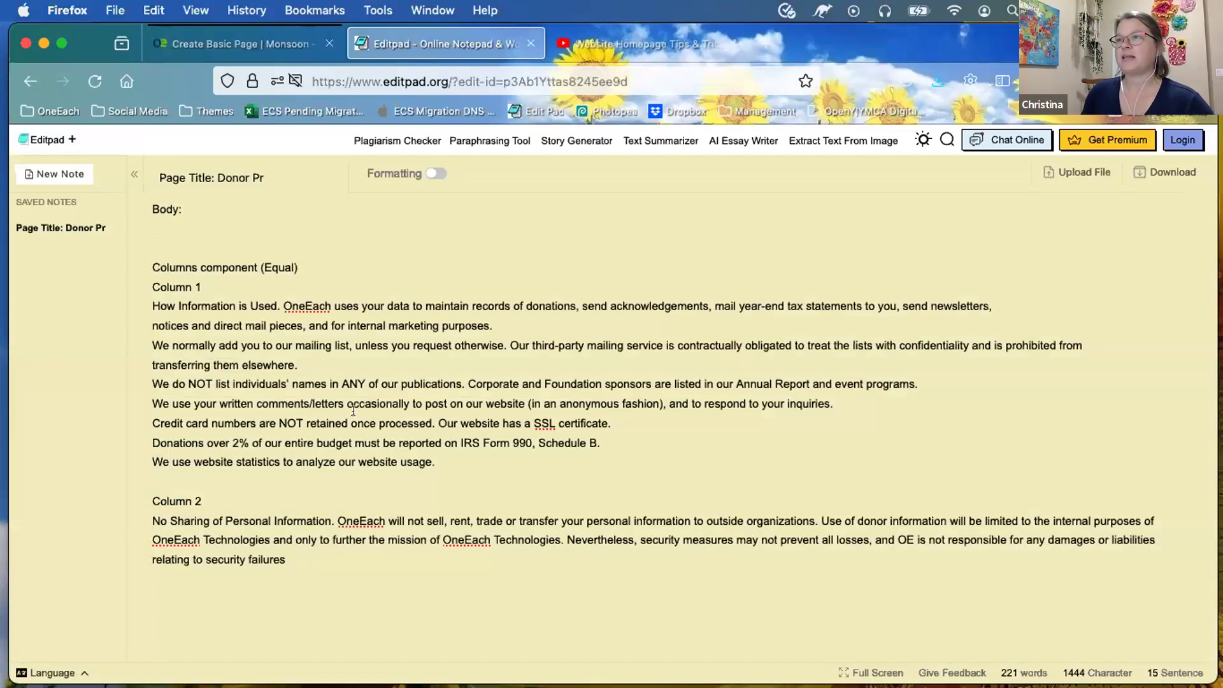
drag(439, 462, 140, 297)
key(super+c)
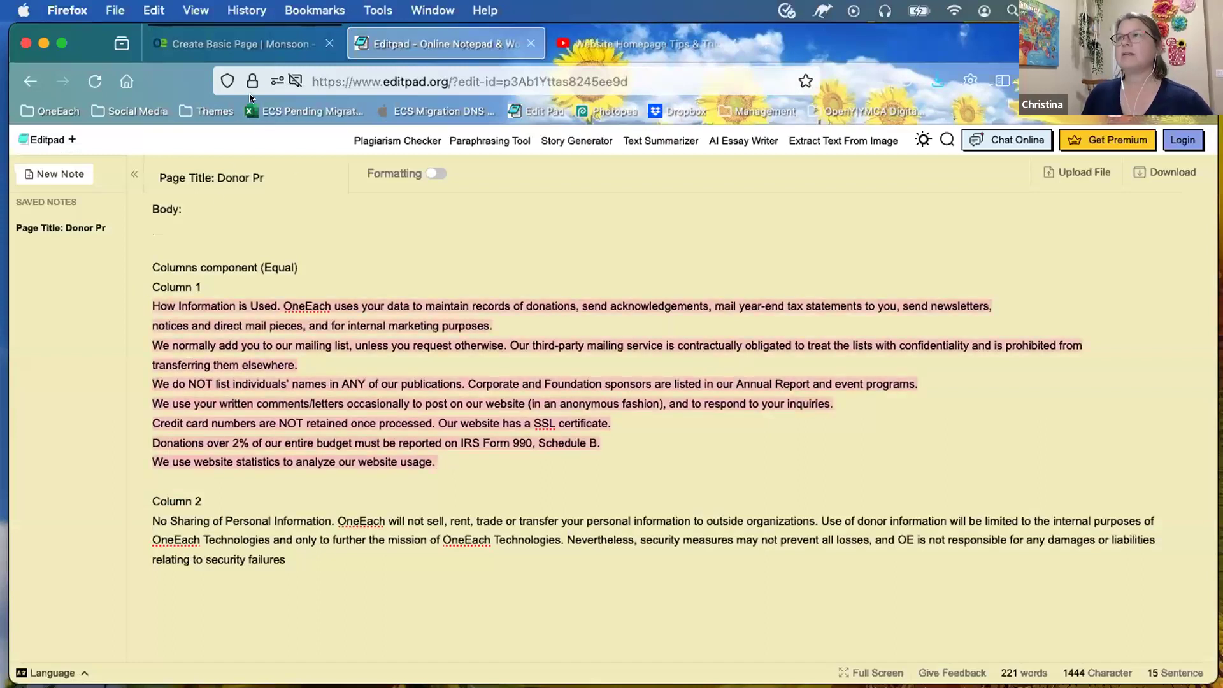
click(255, 40)
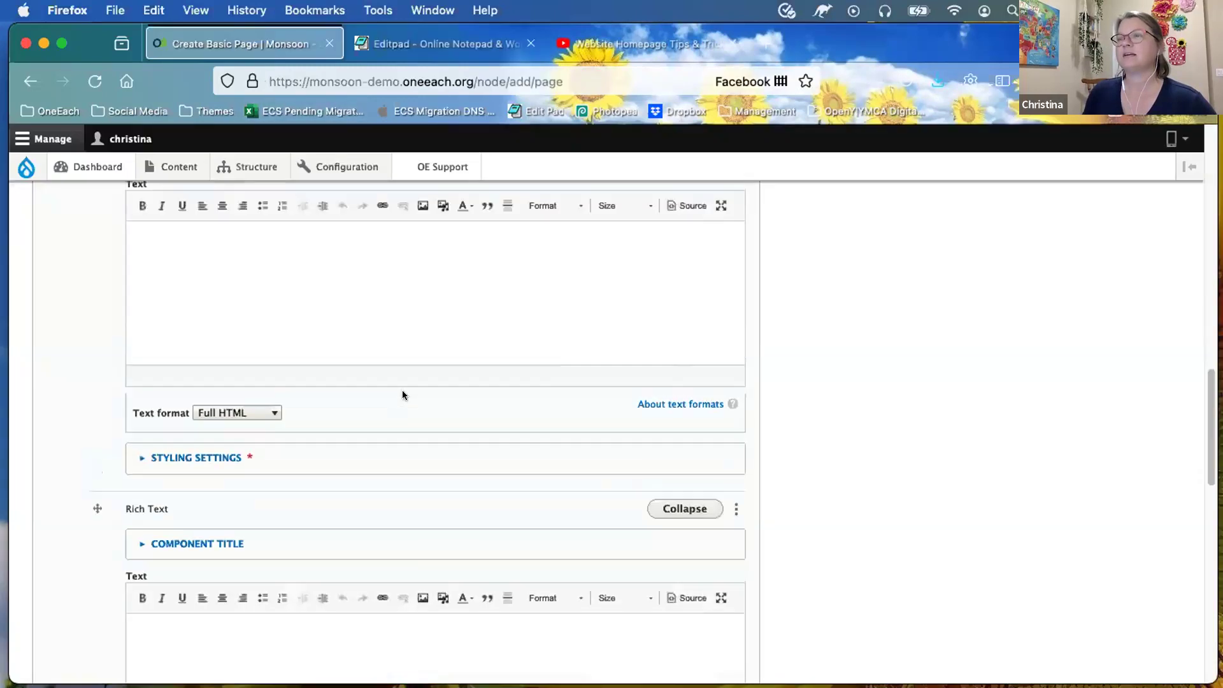
scroll(402, 390, down, 5)
Step: Paste the Column 1 text into the first Rich Text editor and fix the notices and mailing-list line breaks
click(369, 321)
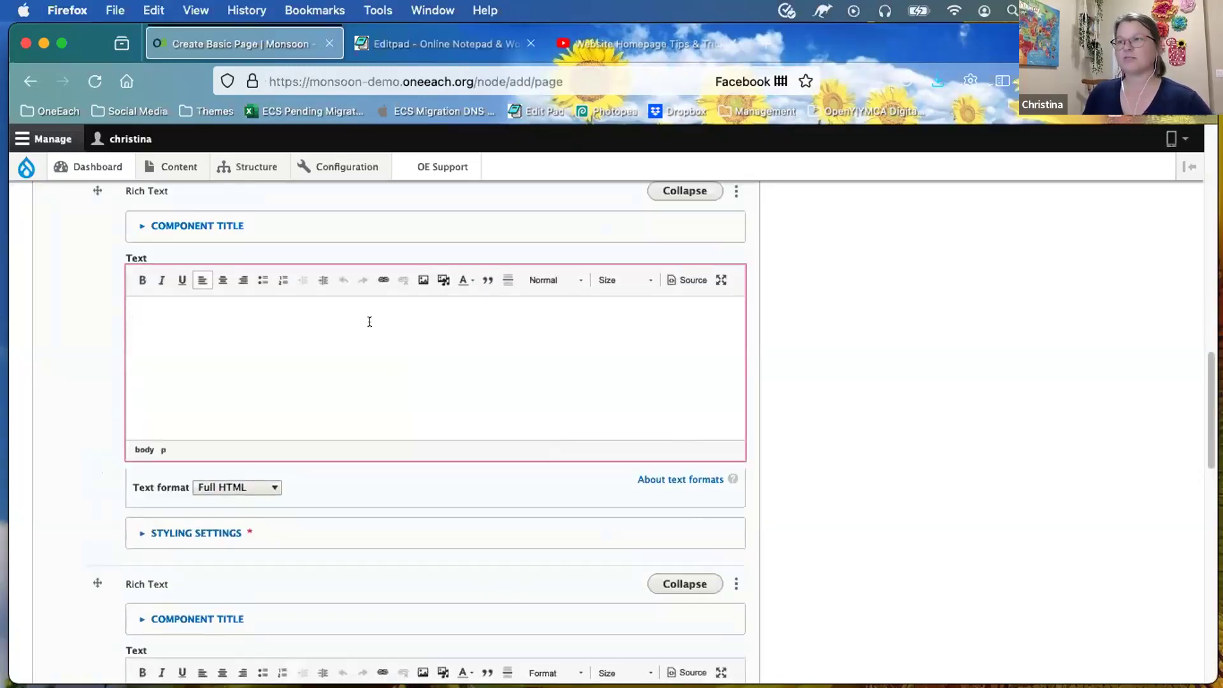
key(super+v)
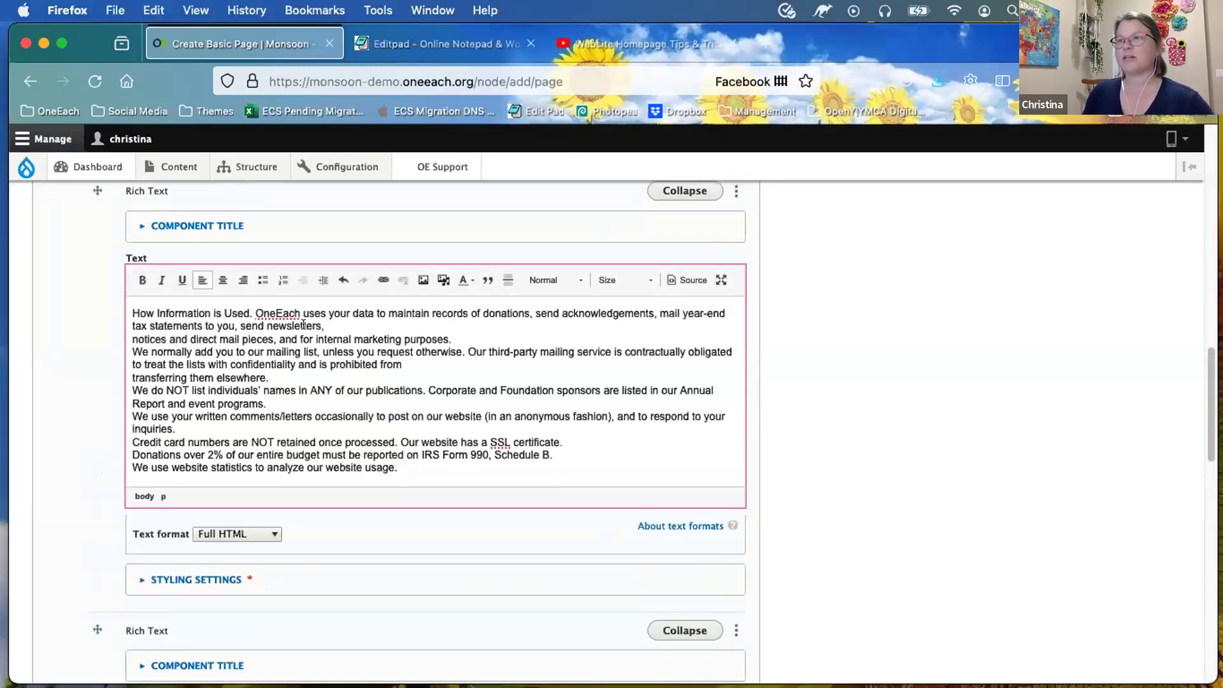
click(133, 339)
key(BackSpace)
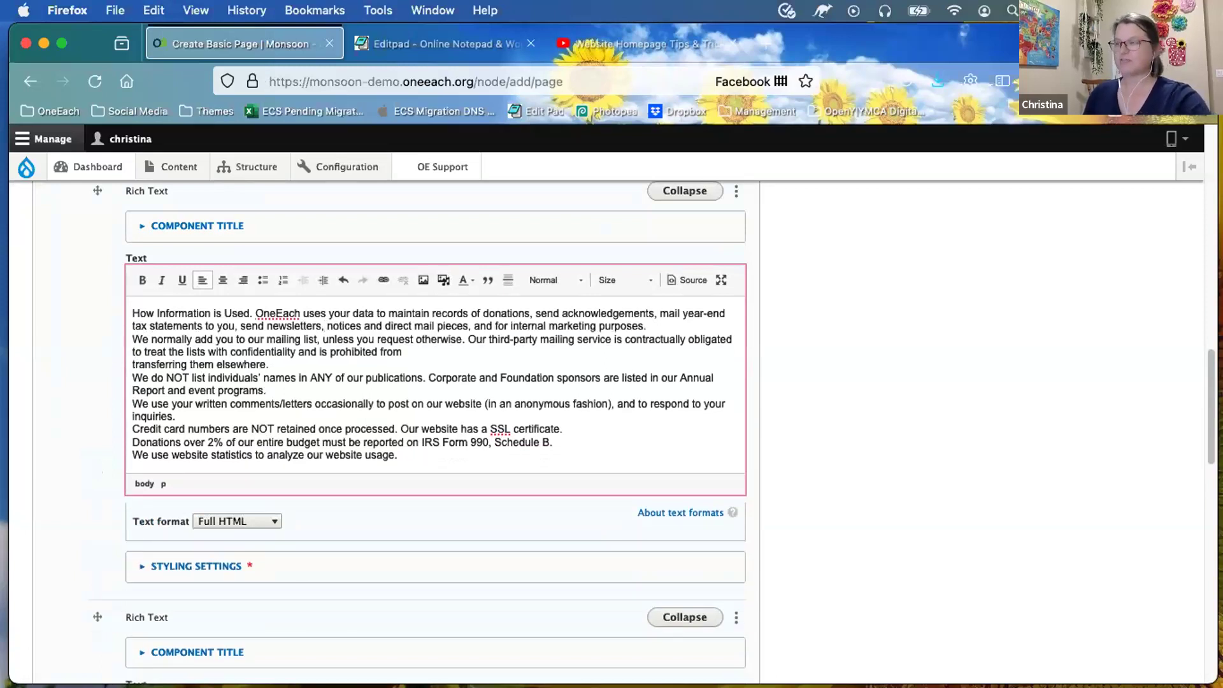
click(133, 339)
key(Return)
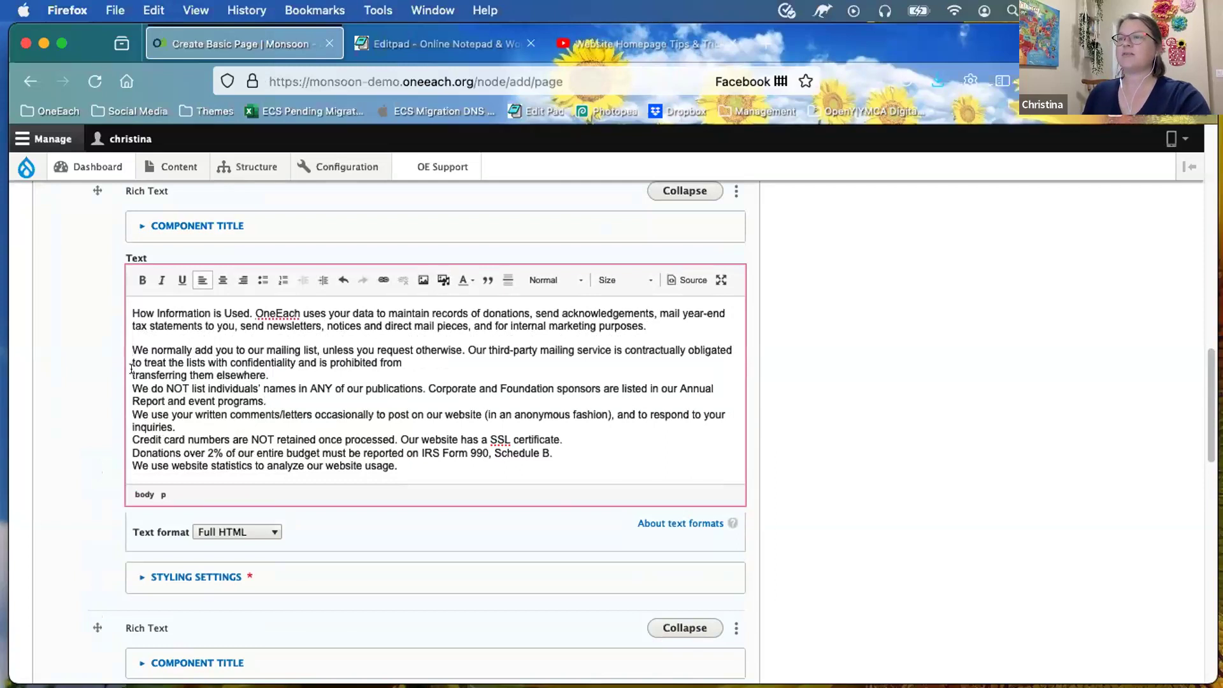
key(BackSpace)
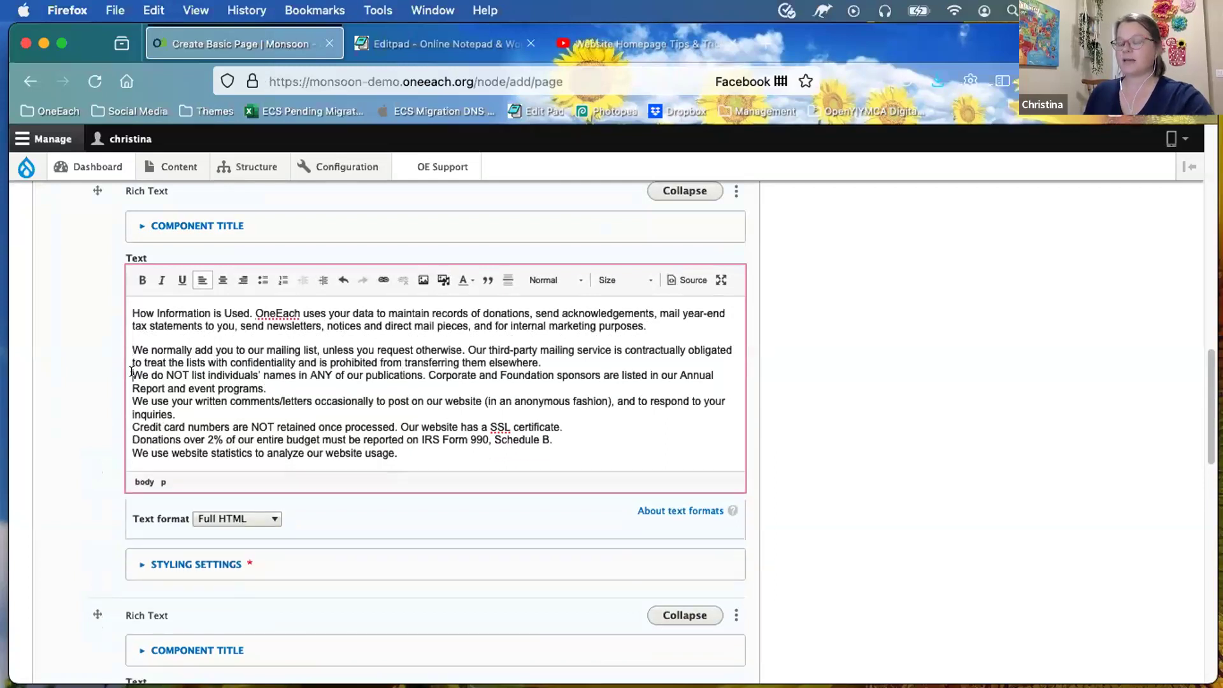
Step: Make 'We do NOT list', 'We use your written' and 'Credit card numbers' separate paragraphs
click(130, 375)
key(Return)
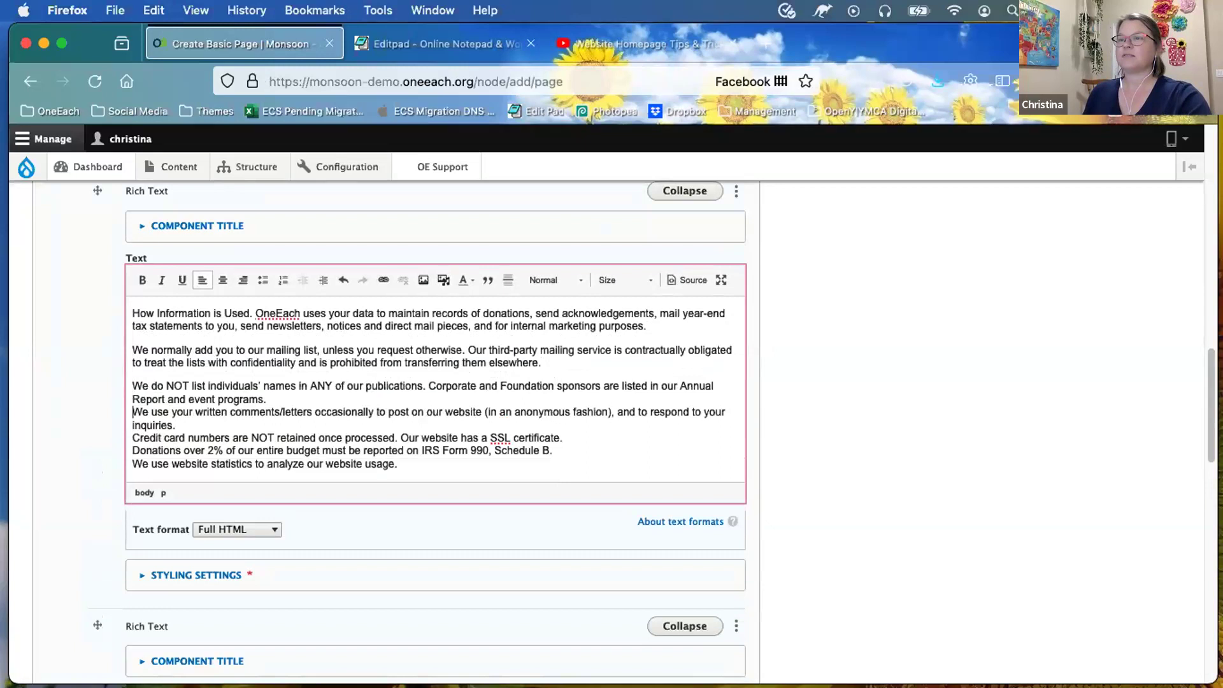
key(BackSpace)
key(Return)
click(125, 446)
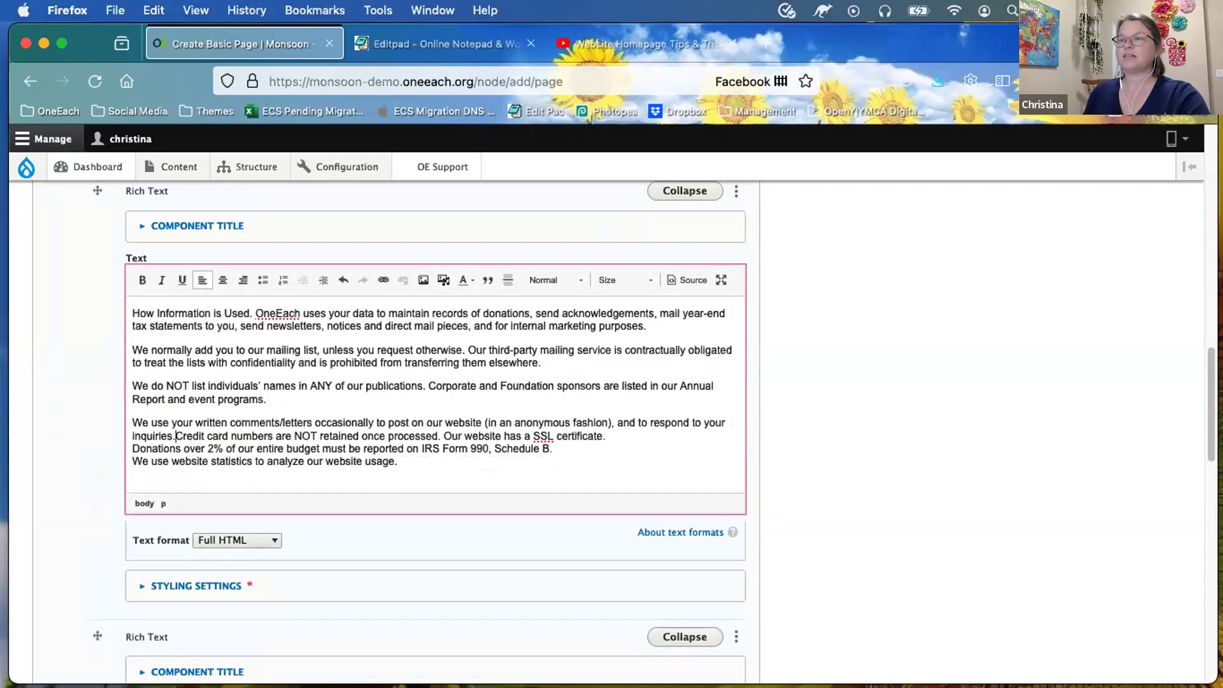
key(Return)
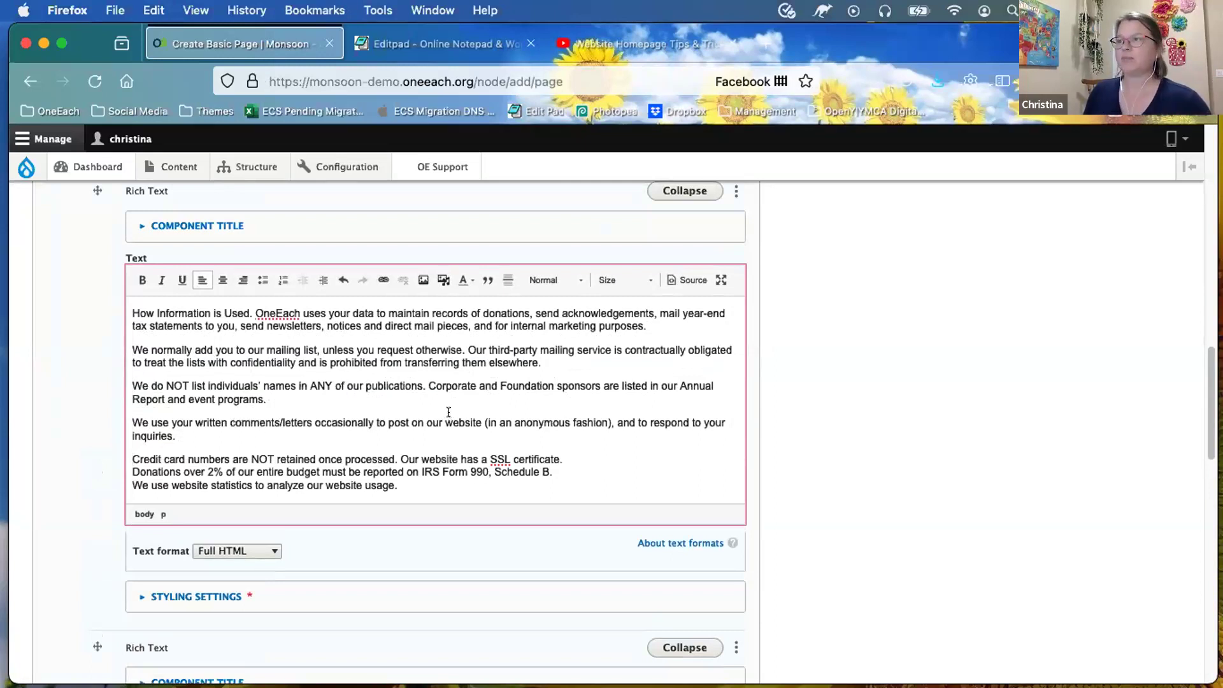
Step: Look through the paragraph style and text colour options without changing anything
click(549, 276)
scroll(562, 373, down, 3)
click(462, 282)
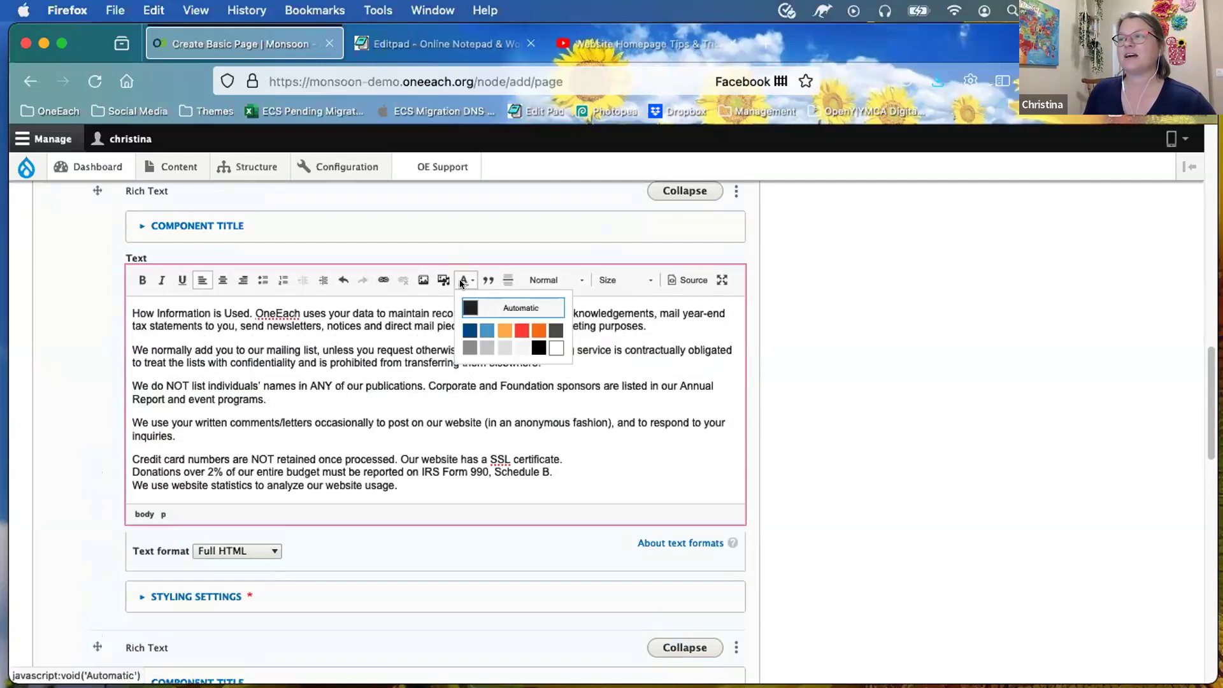
click(620, 326)
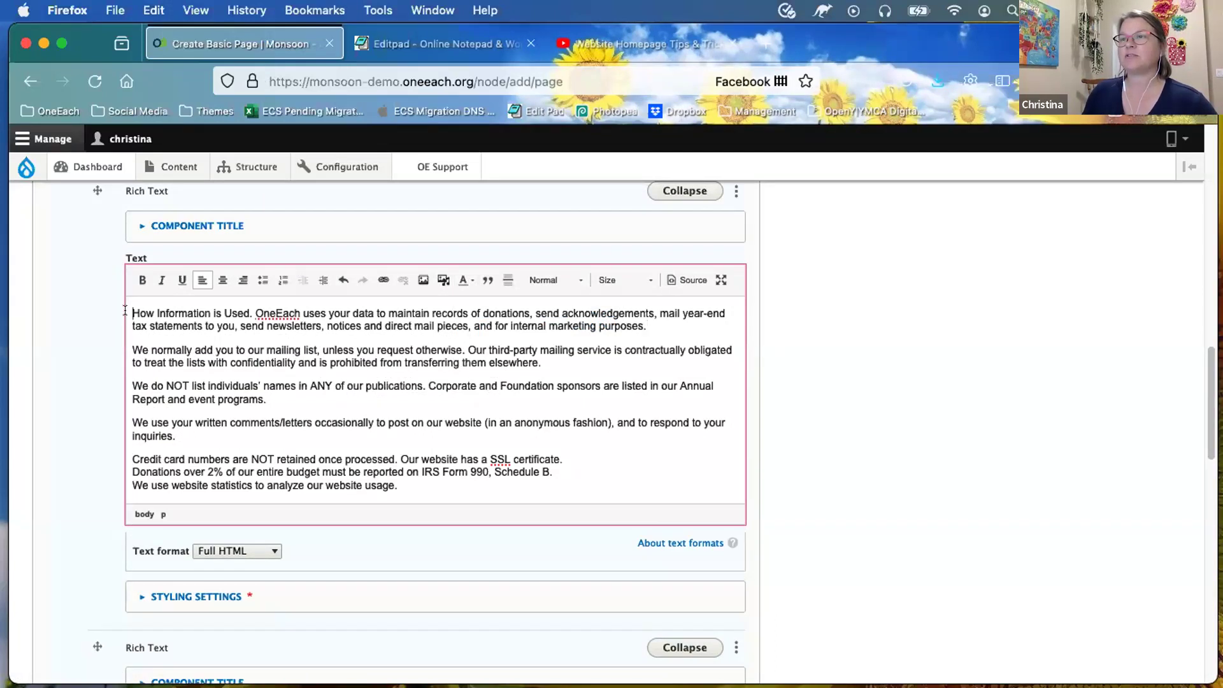
Step: Choose people.png from the site's file browser as the image source
click(423, 281)
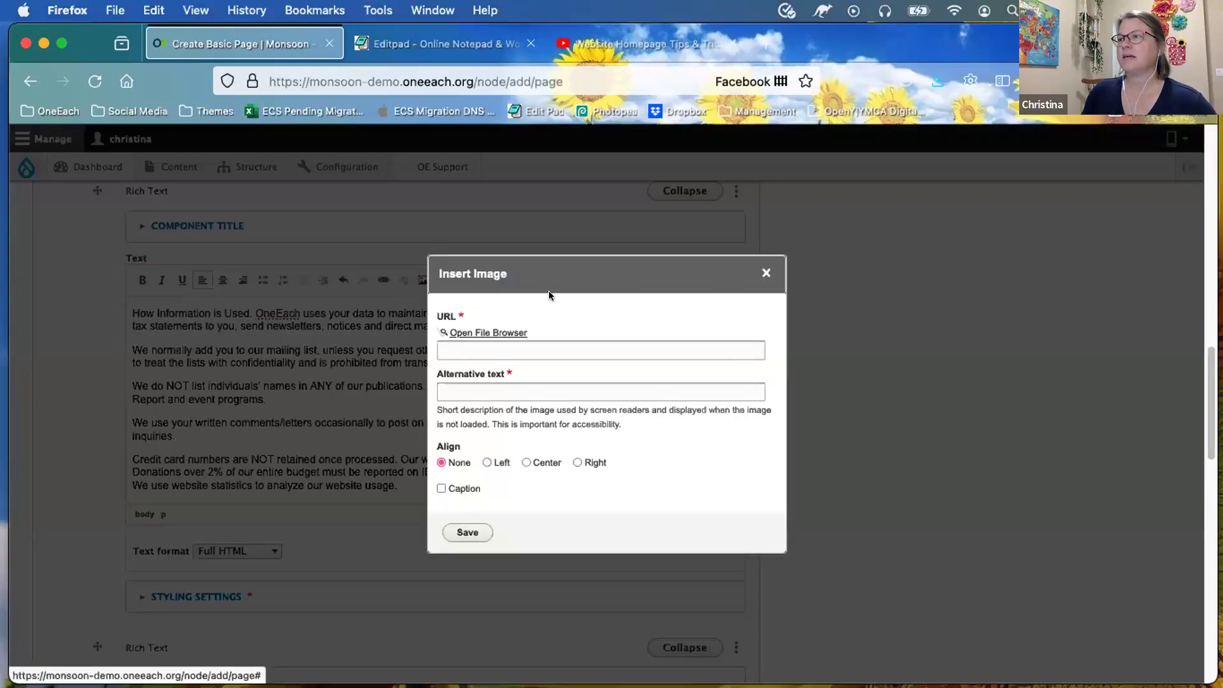
click(468, 331)
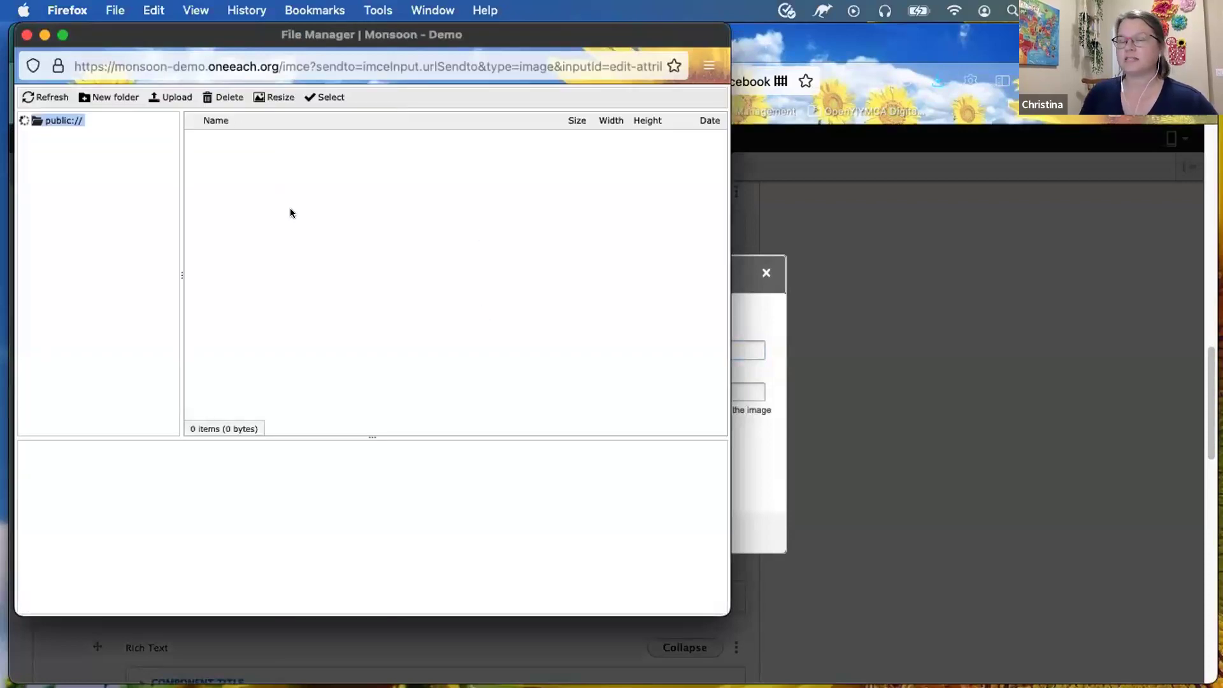
scroll(290, 212, down, 8)
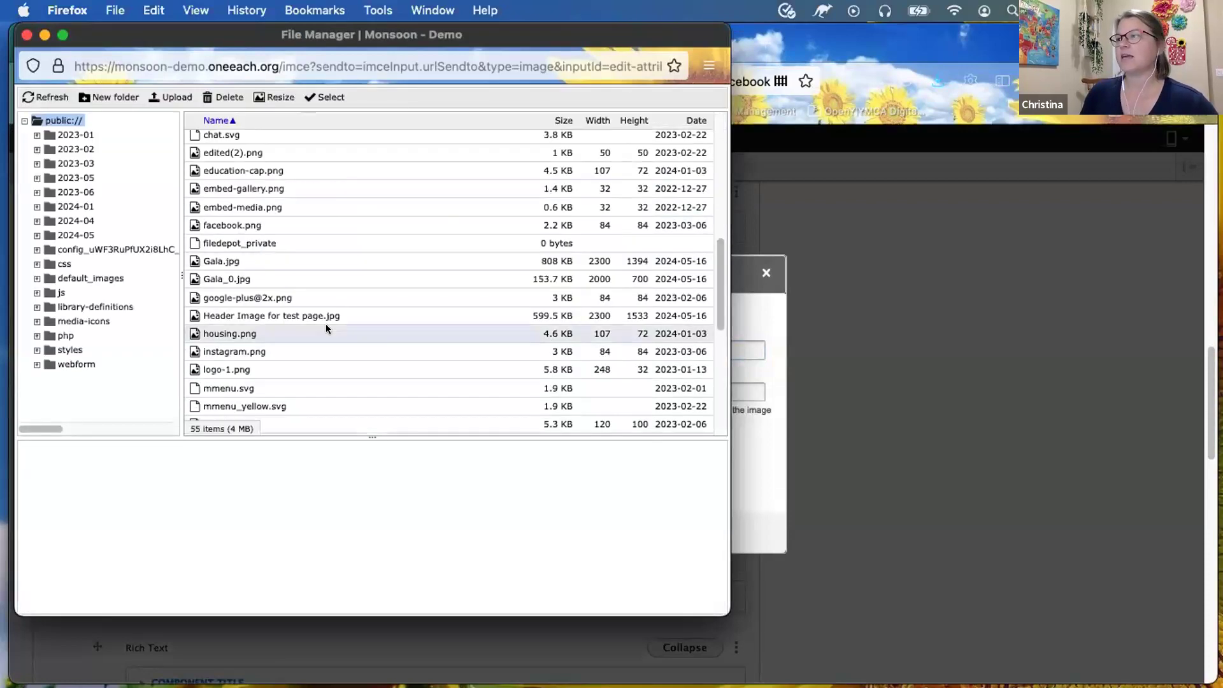
scroll(349, 337, down, 1)
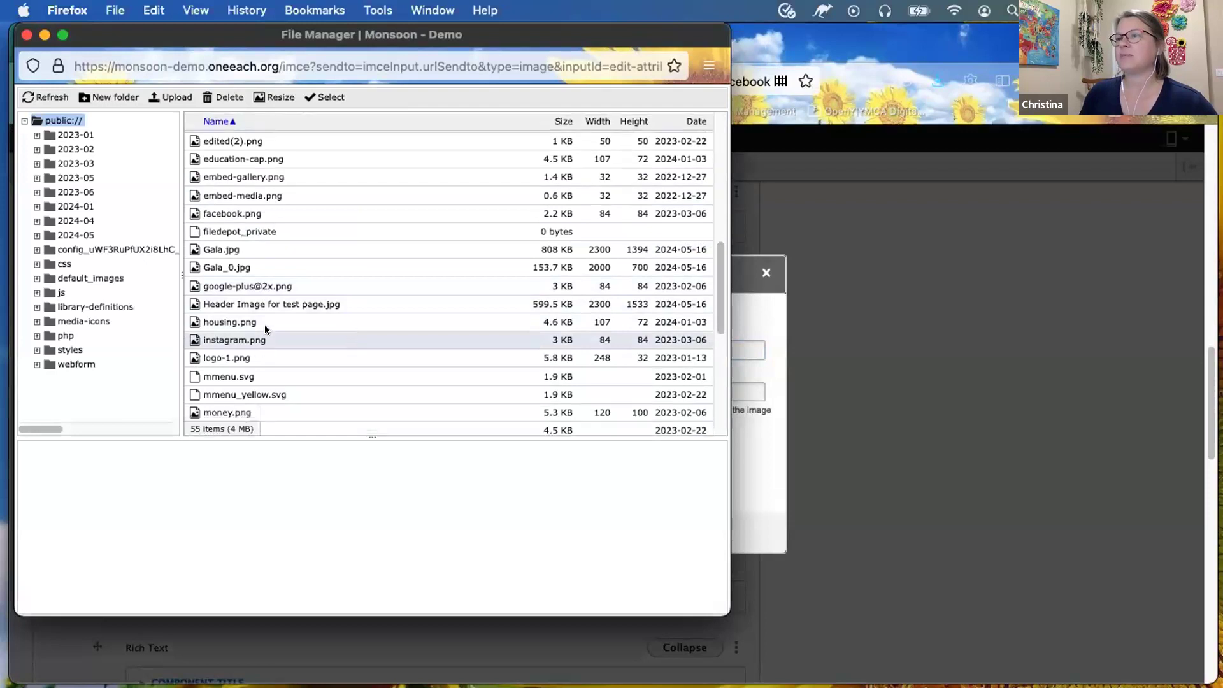
click(248, 211)
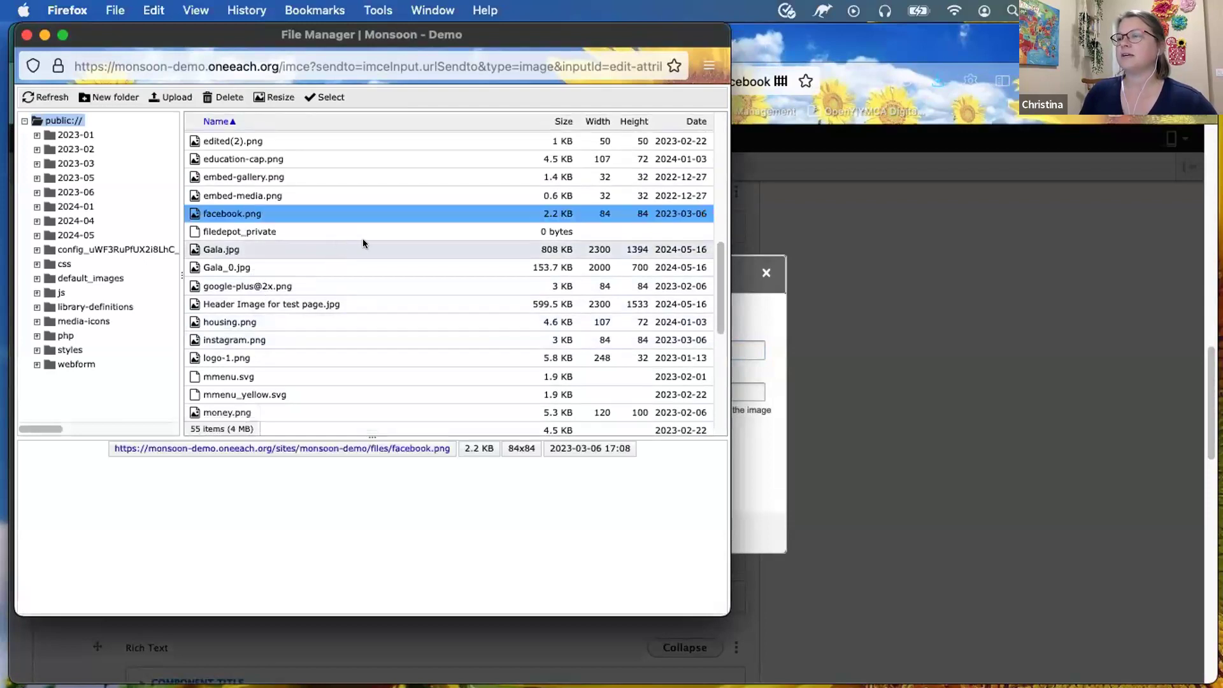
scroll(323, 274, down, 1)
scroll(326, 278, down, 6)
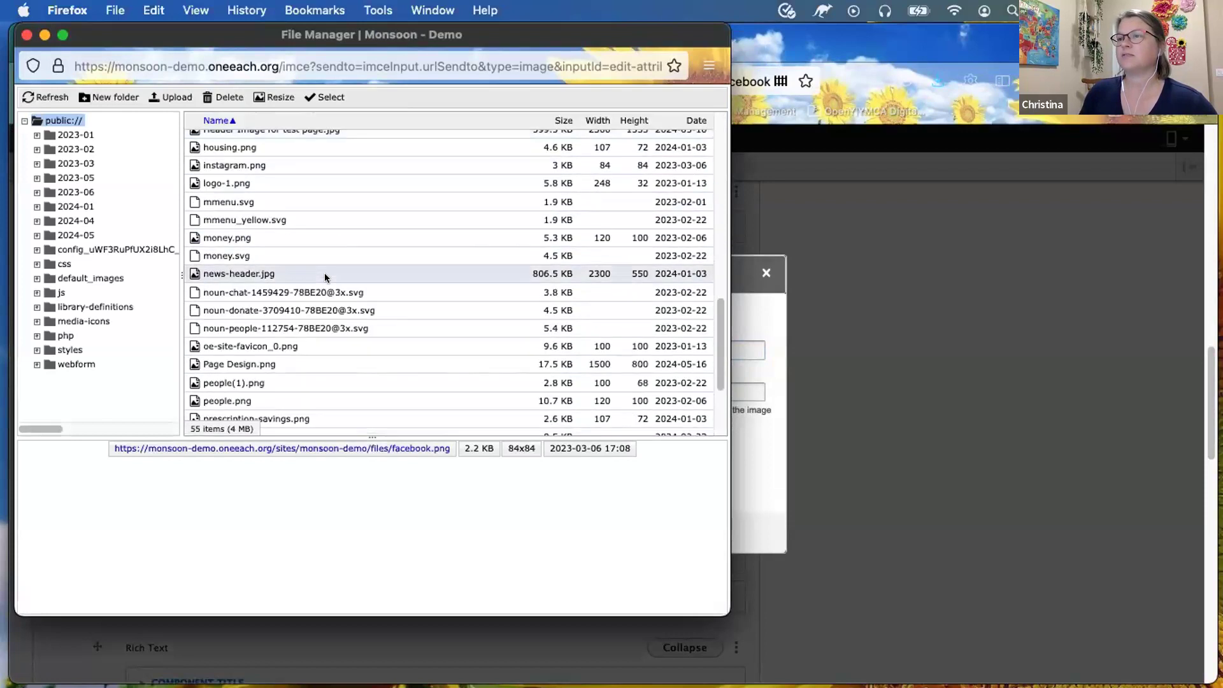
click(276, 349)
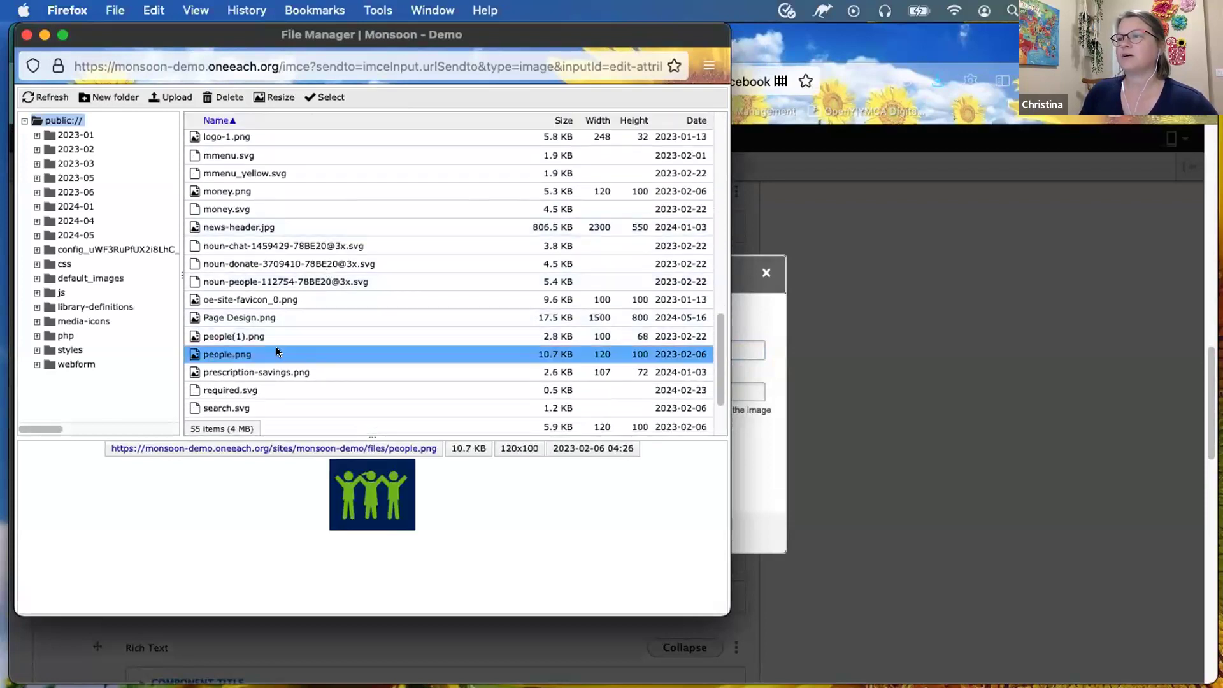
double_click(384, 500)
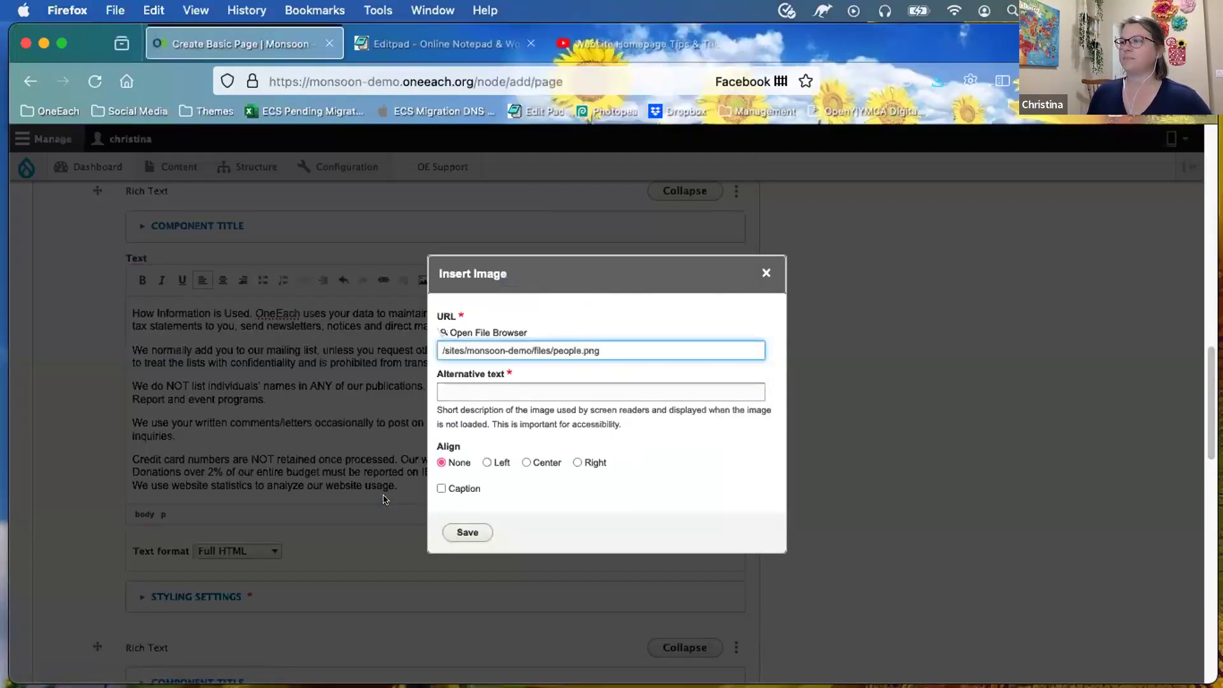
Step: Give the image alt text 'group of people holding hands', align it right, and insert it
click(477, 387)
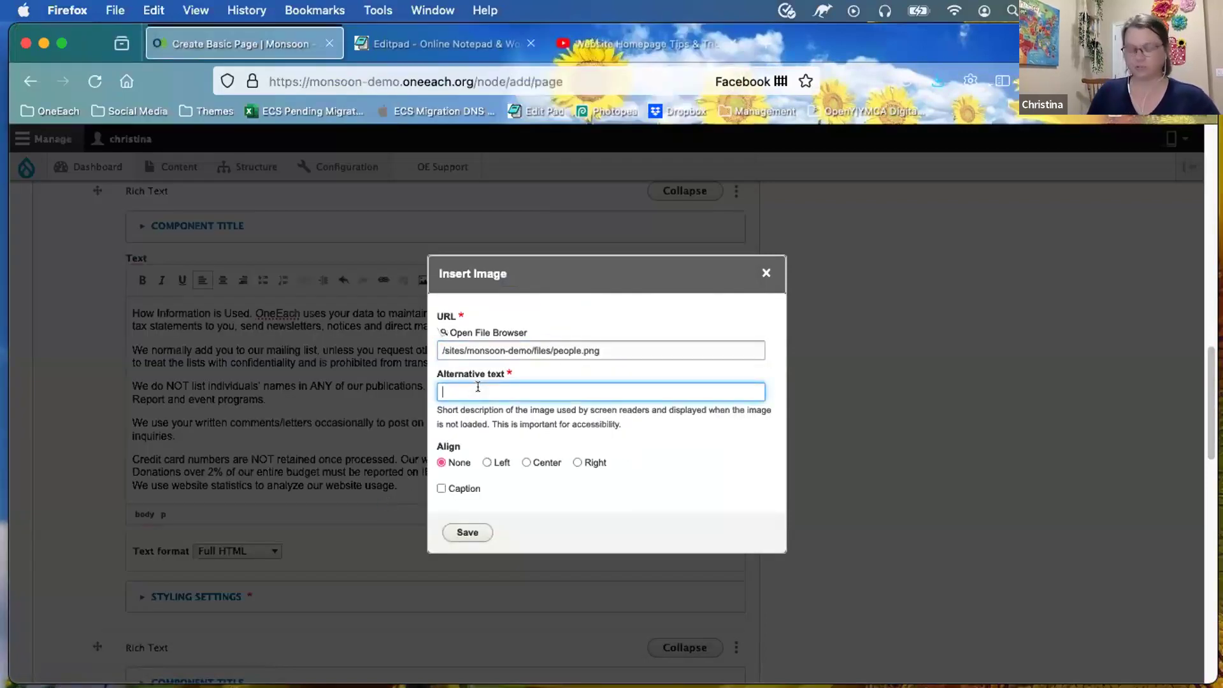
text(group of im)
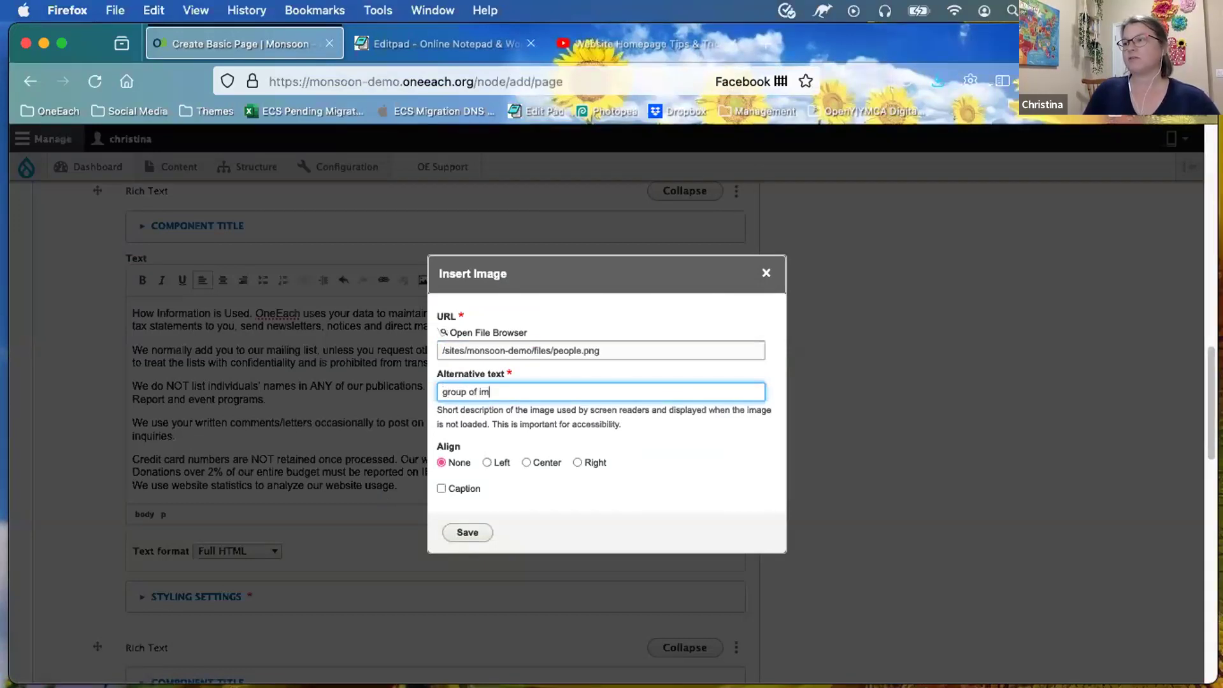
key(BackSpace)
text(people holding hands)
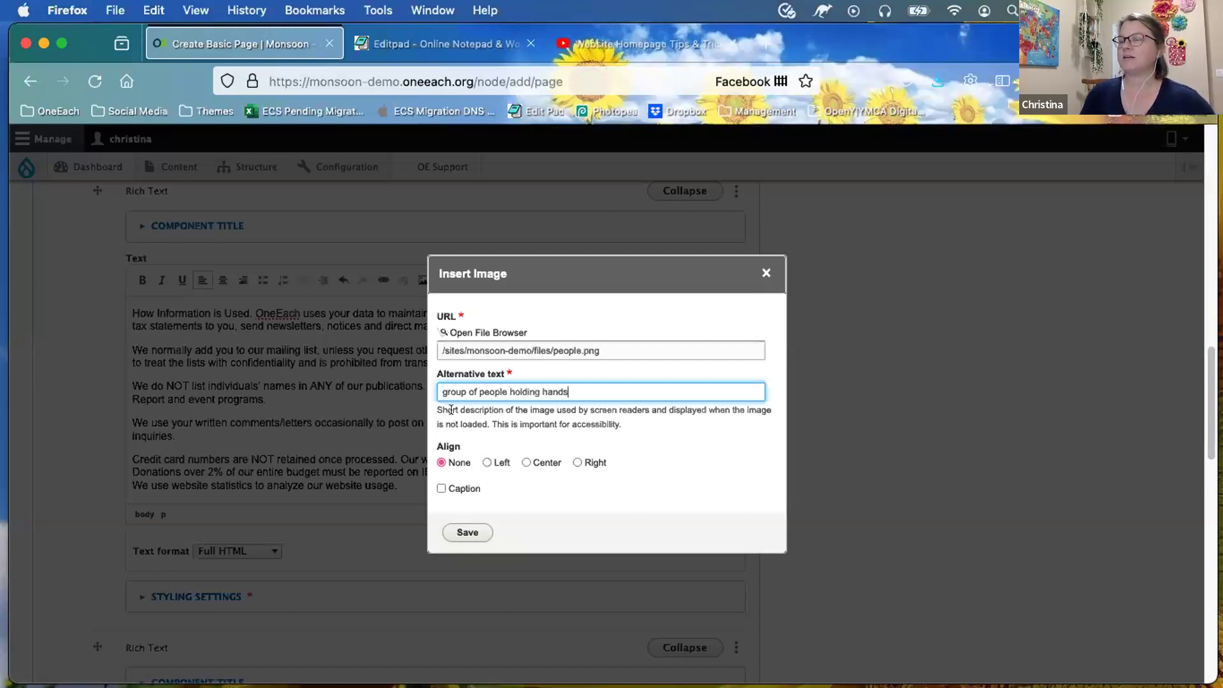
click(575, 460)
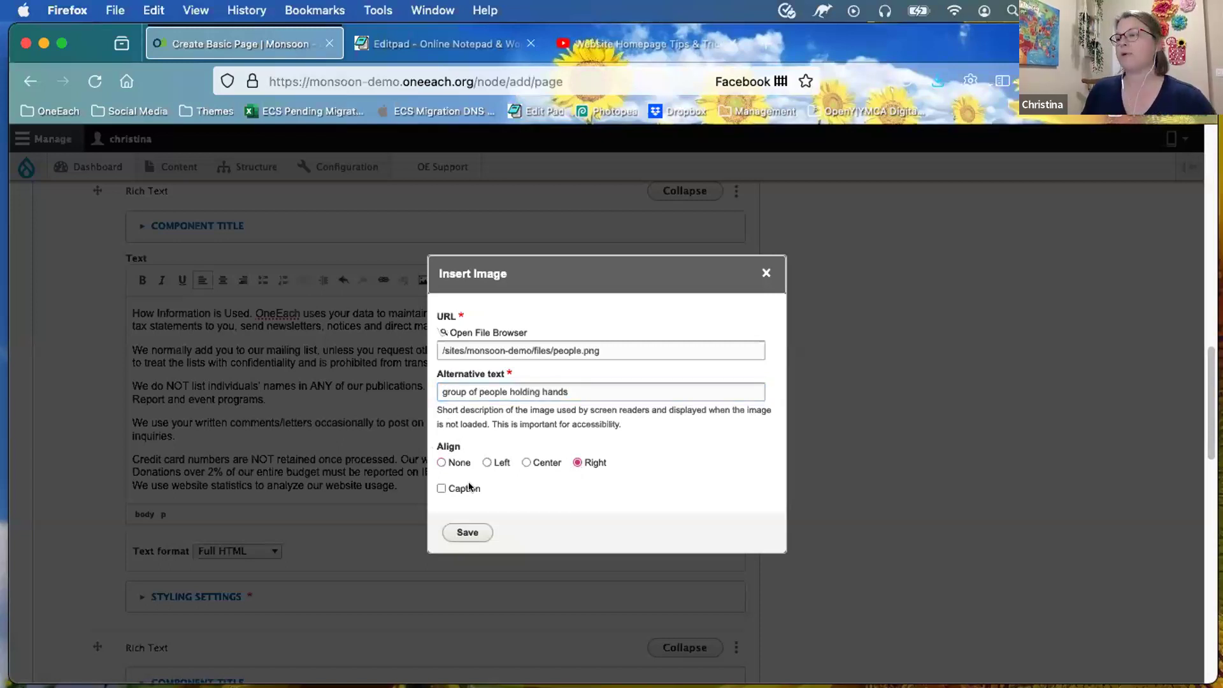
click(459, 531)
mouse_move(677, 354)
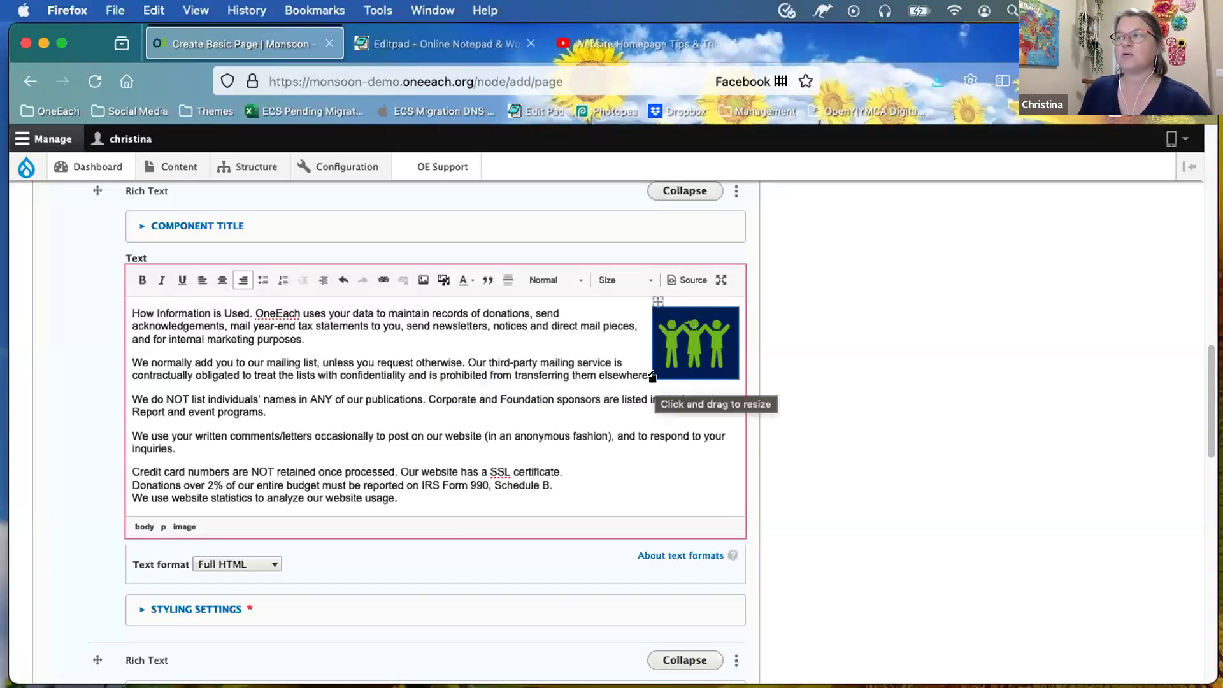
Step: Resize the people image from its lower-left handle and review its settings without changes
drag(652, 376, 581, 391)
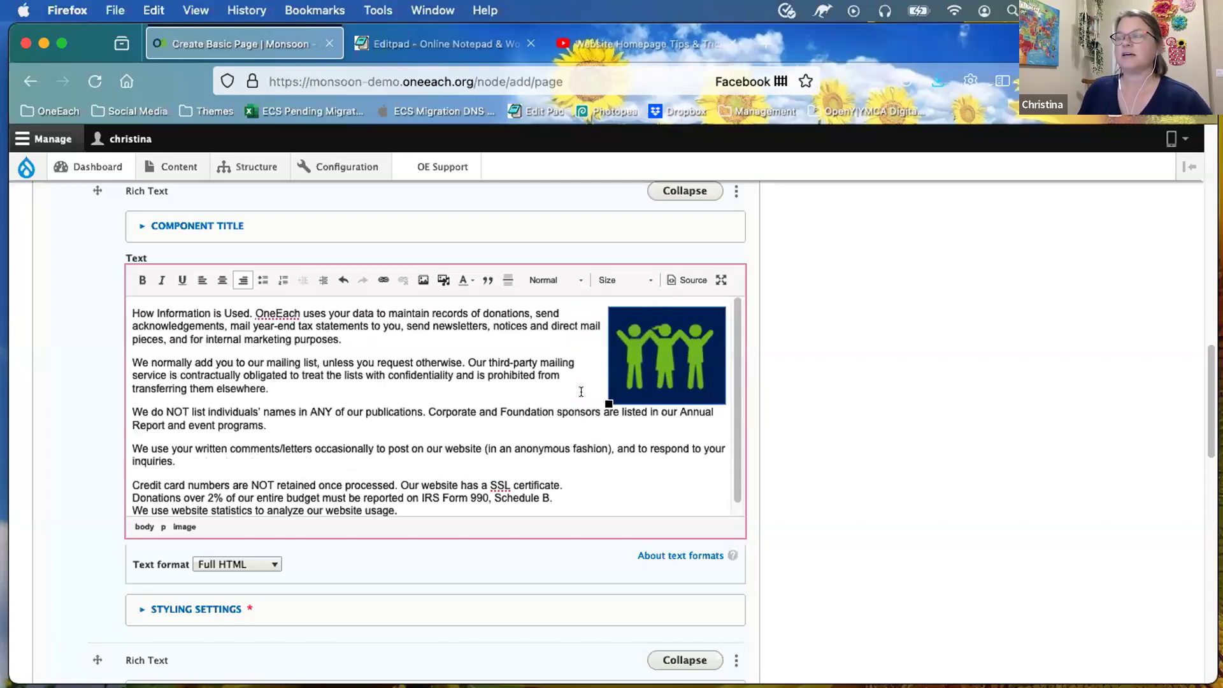
double_click(665, 354)
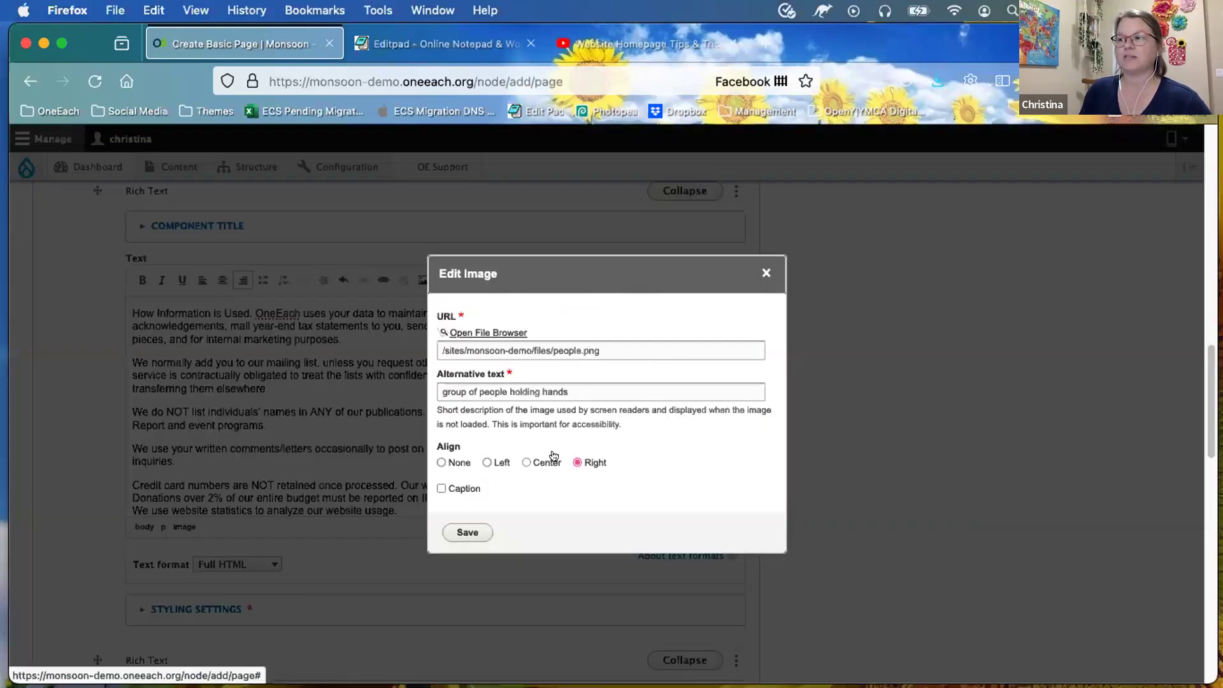
click(766, 273)
scroll(425, 510, down, 3)
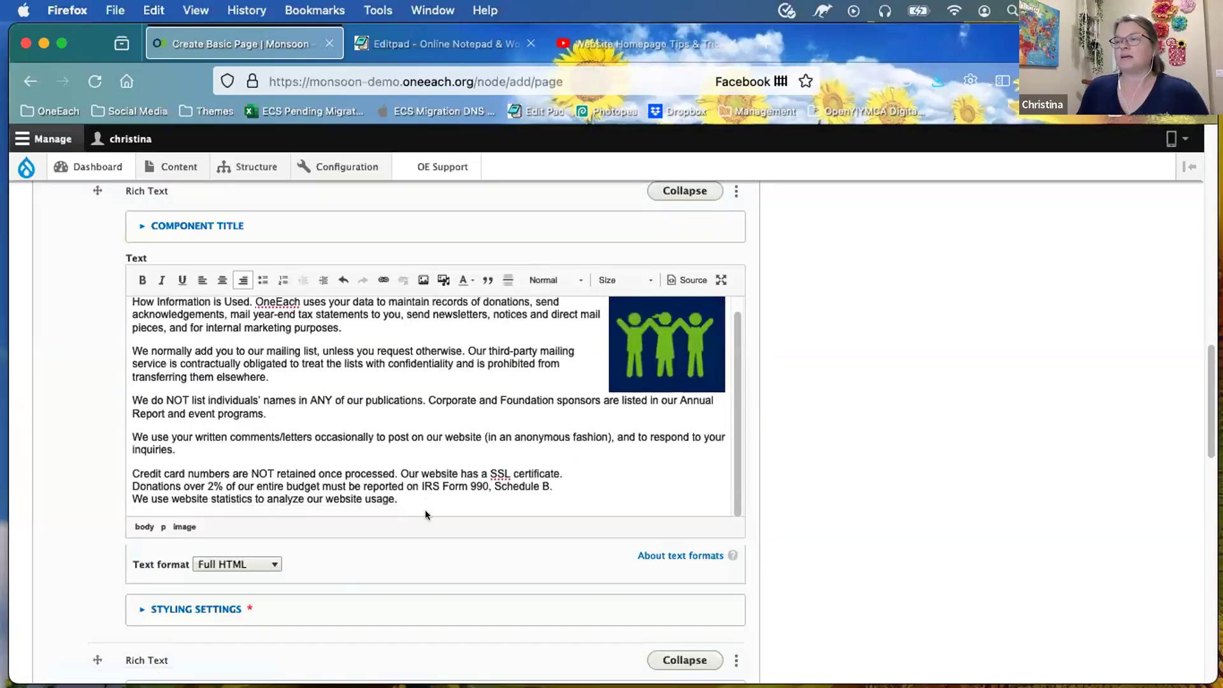
scroll(426, 513, down, 4)
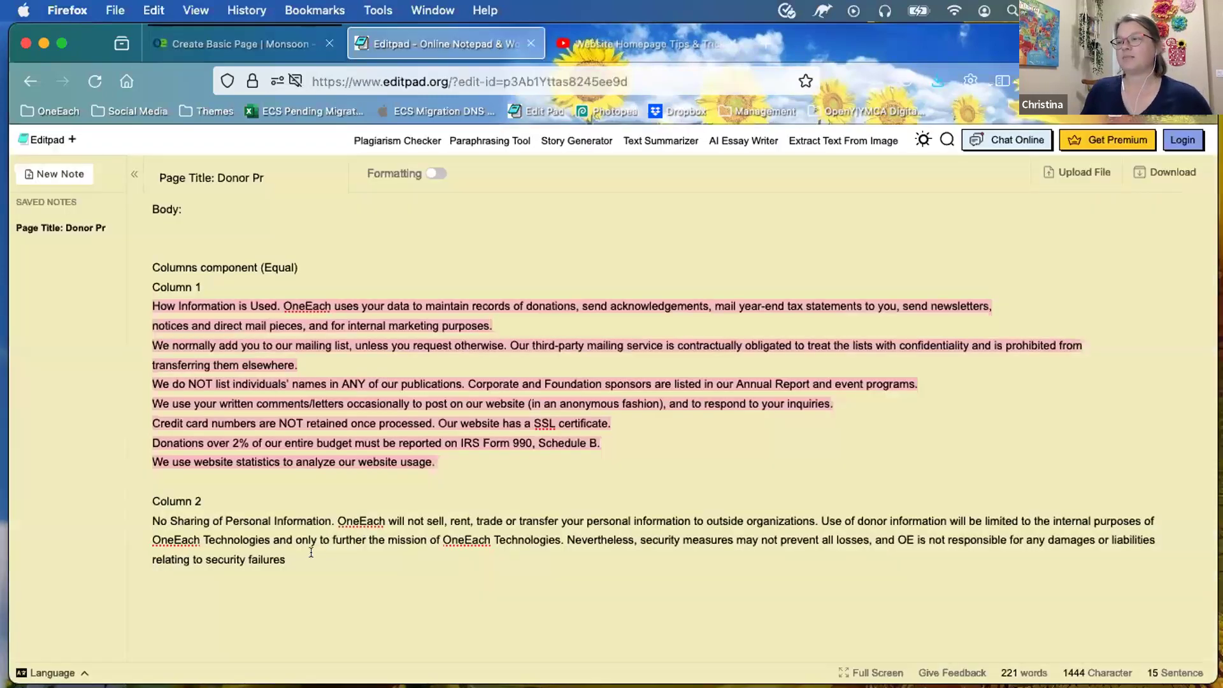
Step: Copy the 'No Sharing of Personal Information' paragraph from Editpad into the second Rich Text editor
click(449, 43)
drag(305, 558, 136, 513)
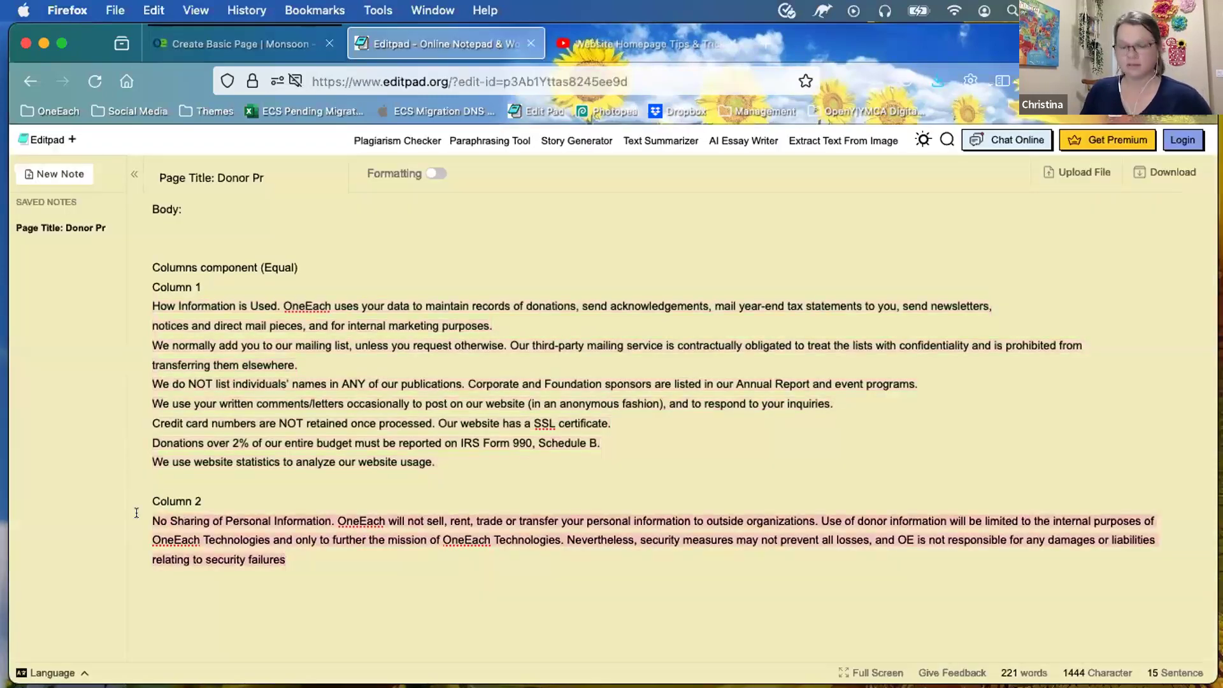
key(super+c)
click(229, 43)
click(349, 551)
key(super+v)
scroll(523, 411, down, 3)
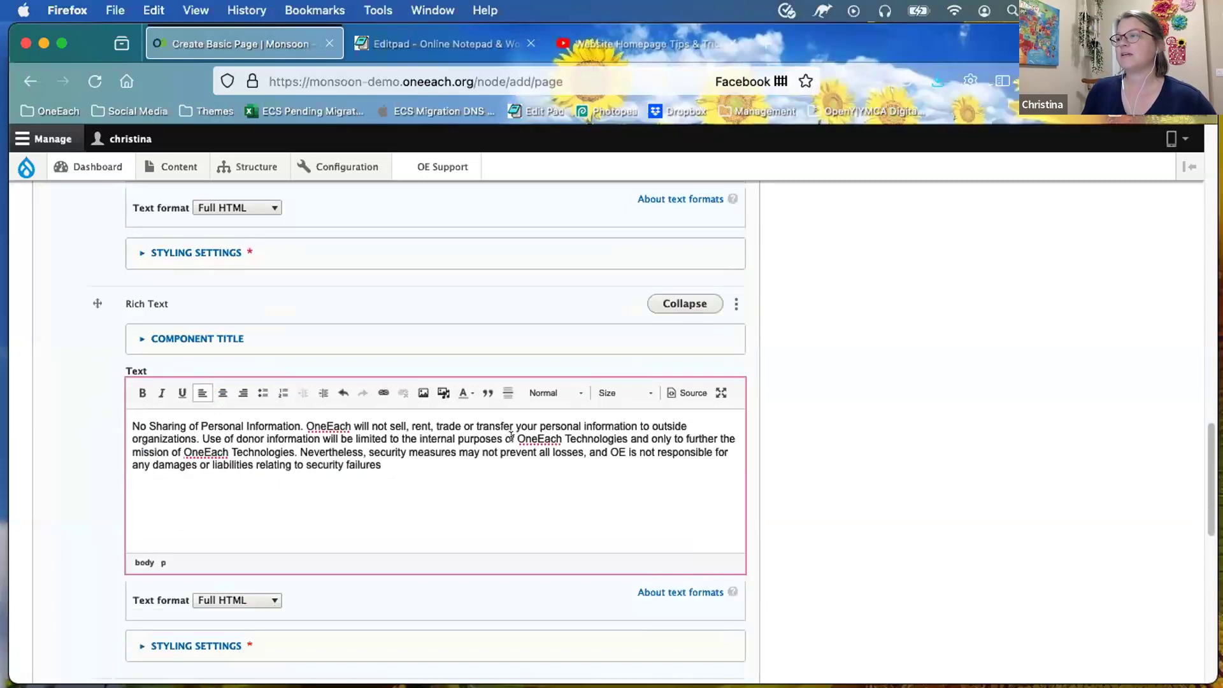
Step: Colour both 'OneEach Technologies' mentions in the paragraph dark blue
drag(517, 439, 628, 440)
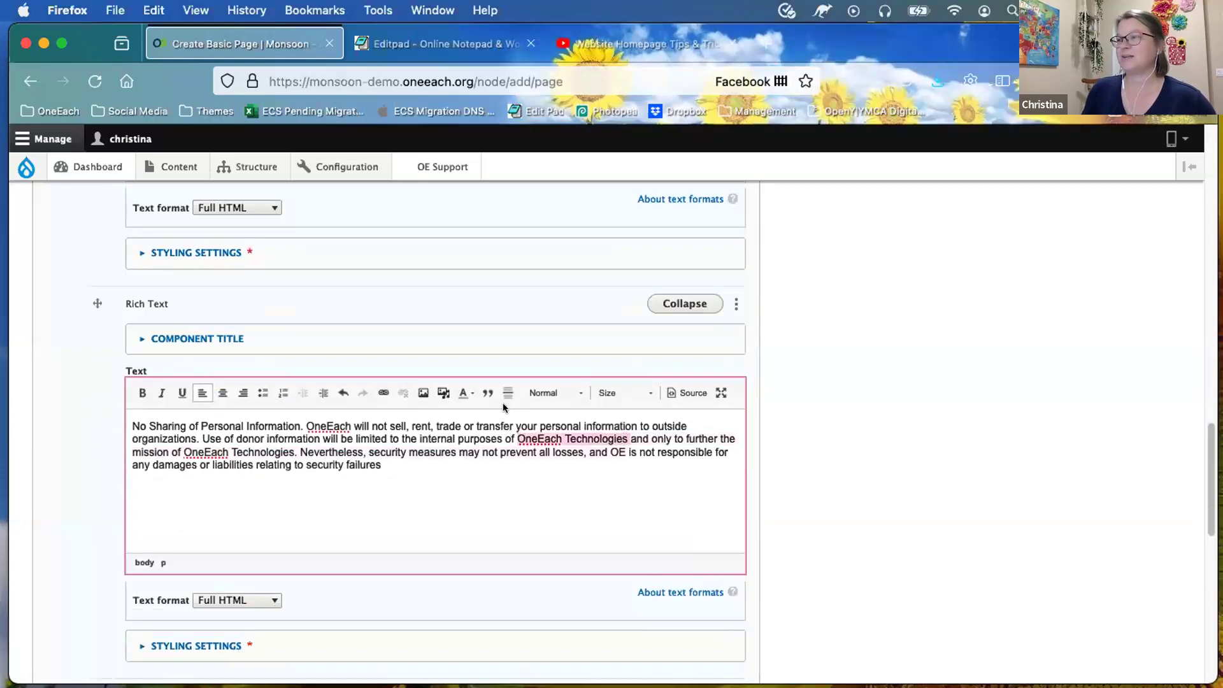
click(462, 391)
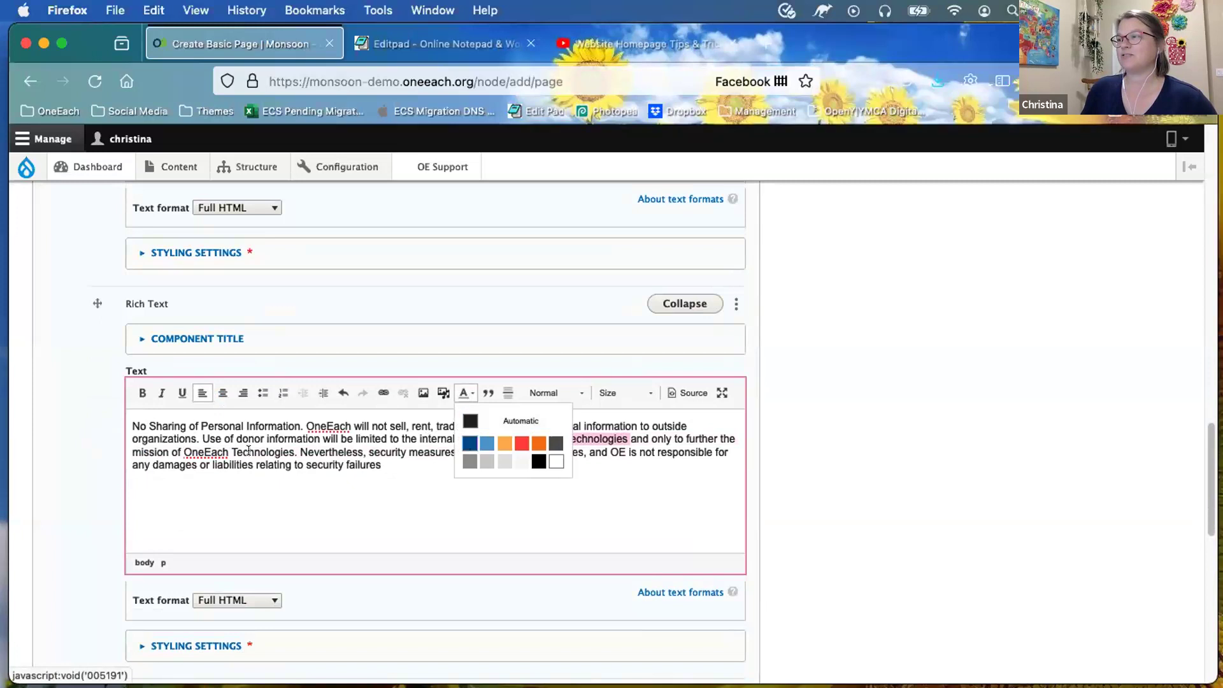
click(469, 443)
drag(184, 452, 293, 453)
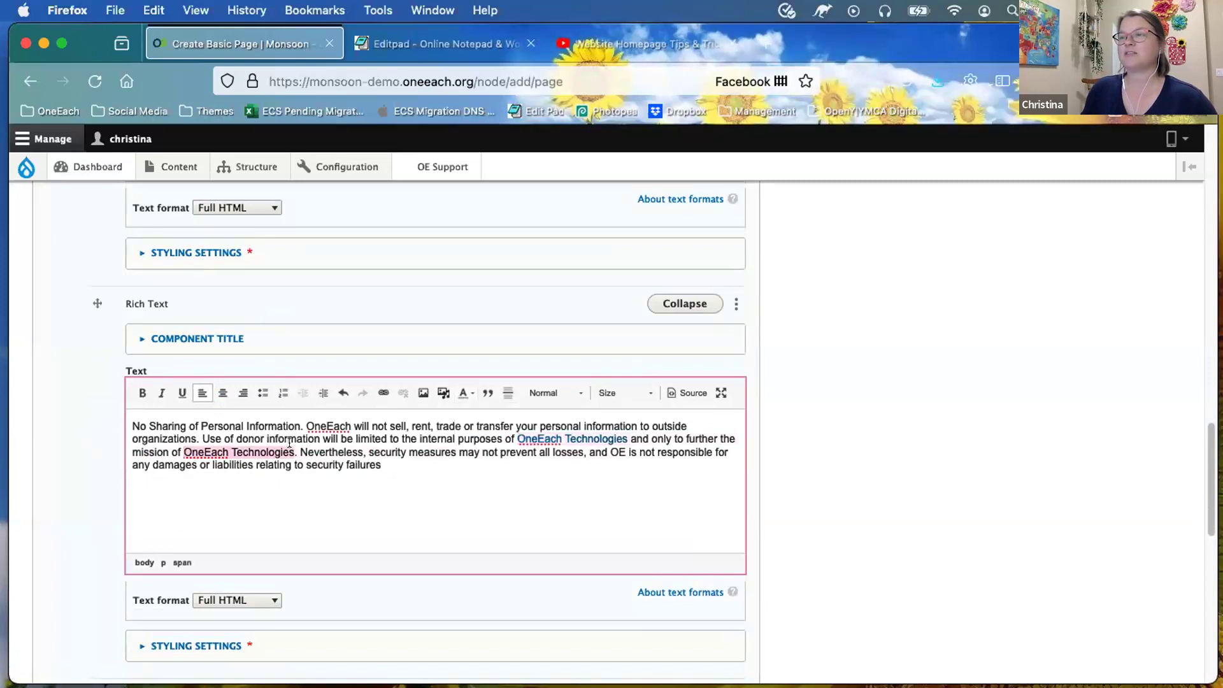
click(463, 392)
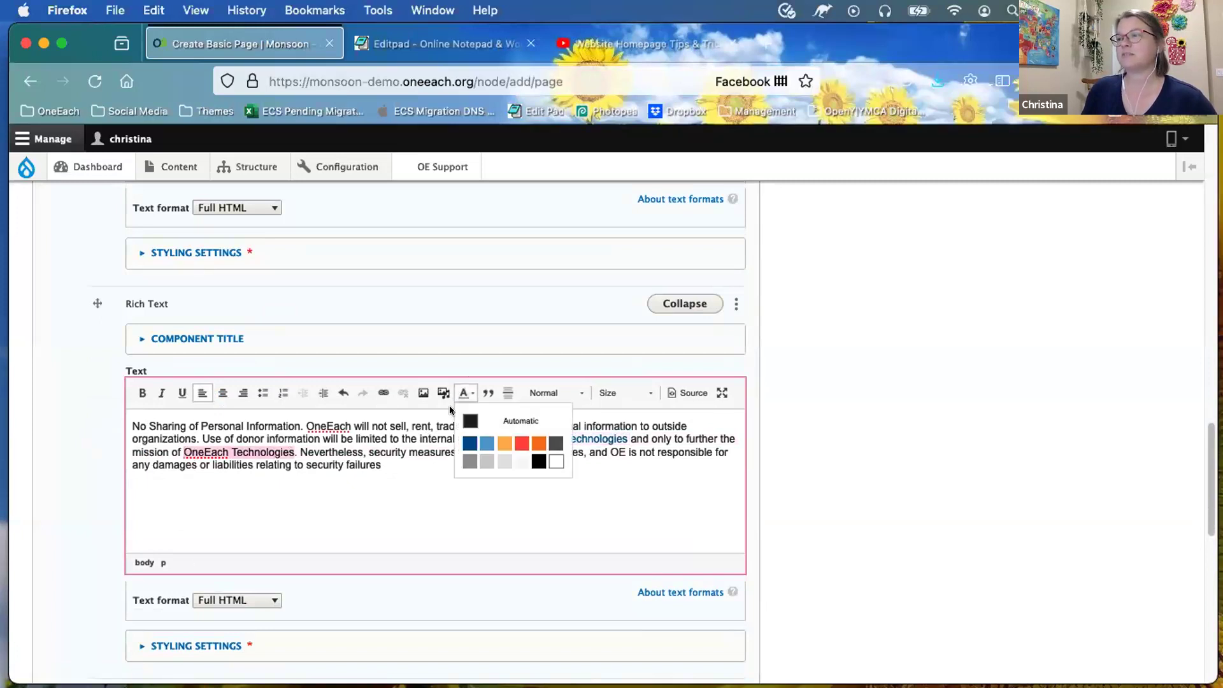
click(461, 443)
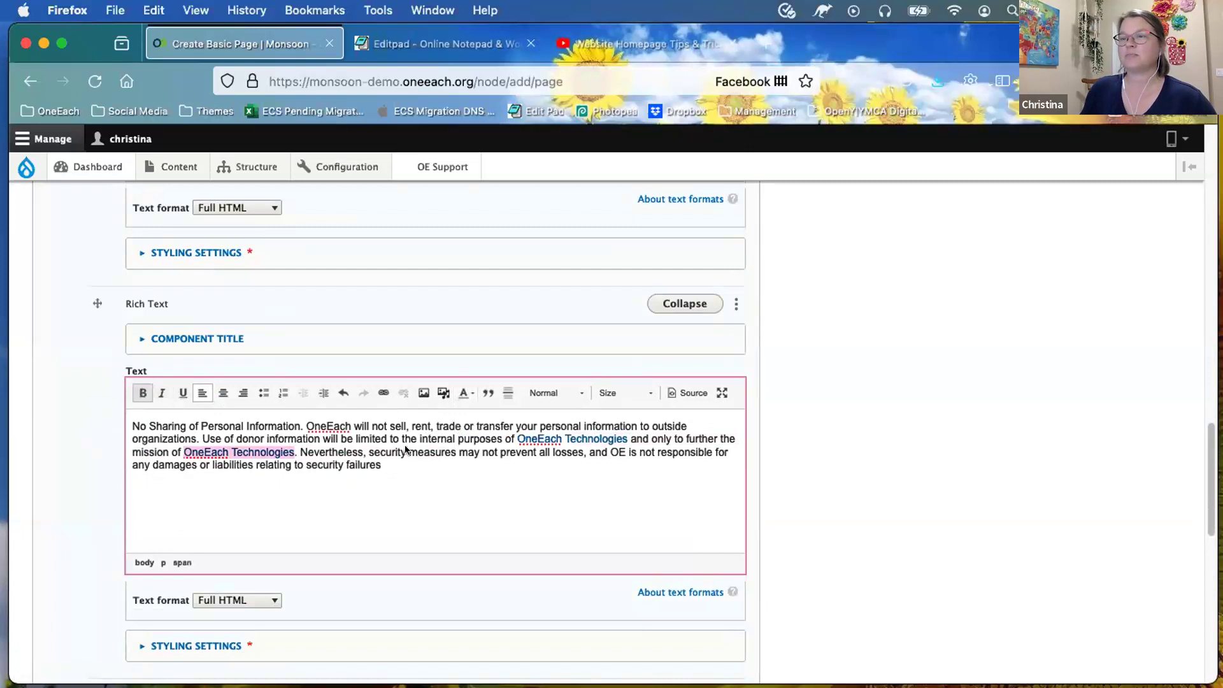
Step: Make both 'OneEach Technologies' mentions bold
key(super+b)
drag(517, 438, 627, 439)
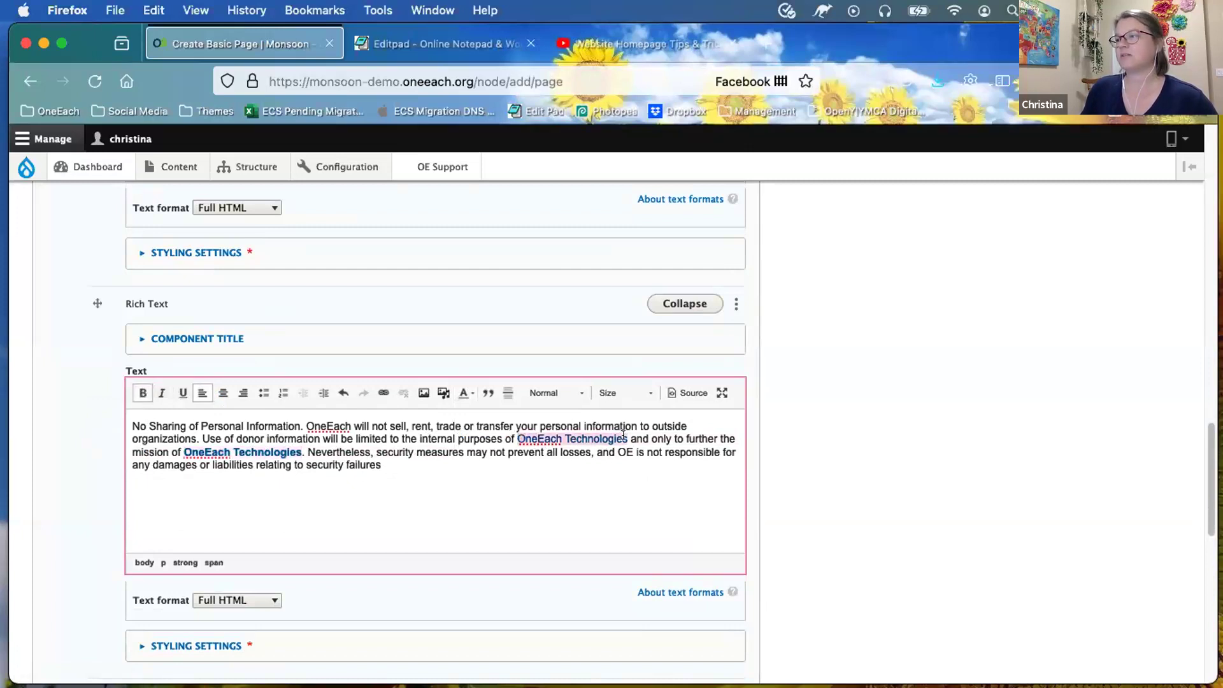
click(141, 393)
click(409, 523)
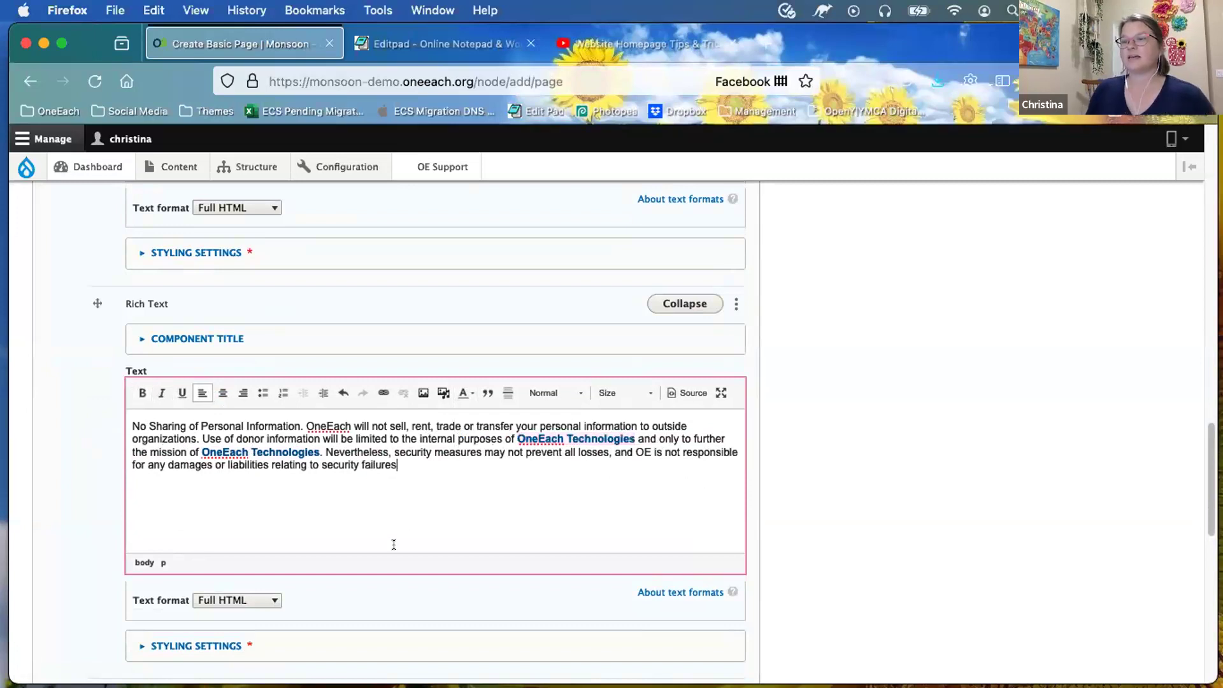
scroll(392, 547, down, 2)
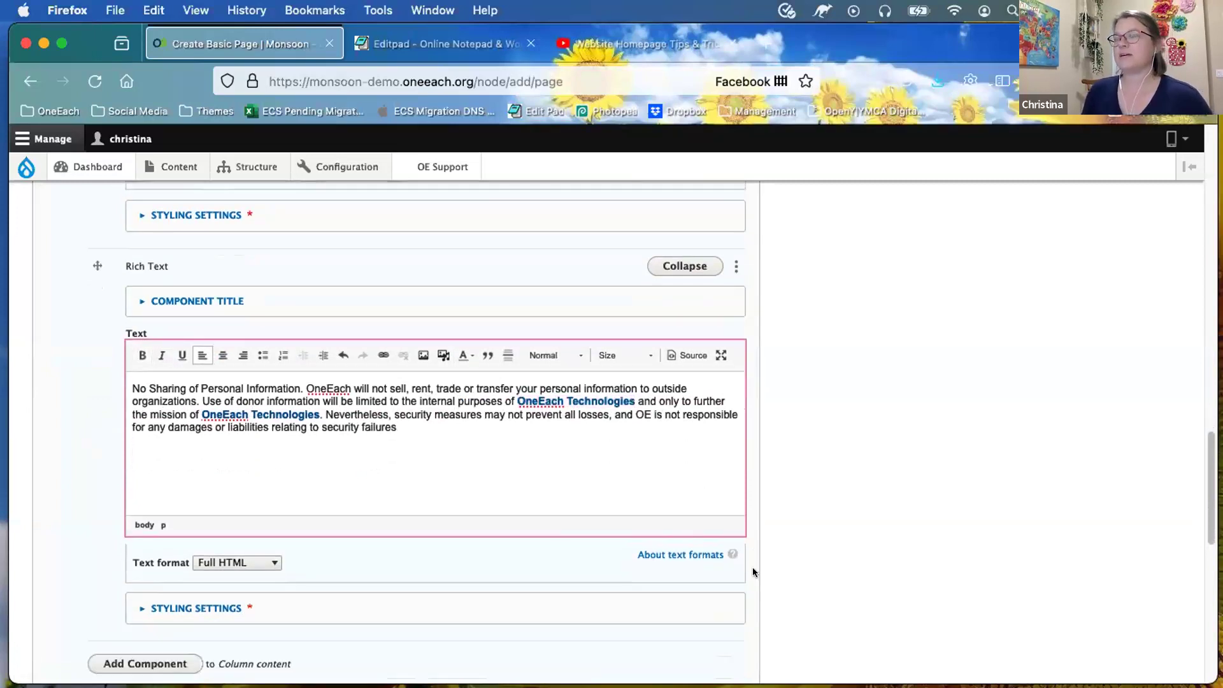
scroll(753, 572, down, 1)
scroll(753, 571, down, 3)
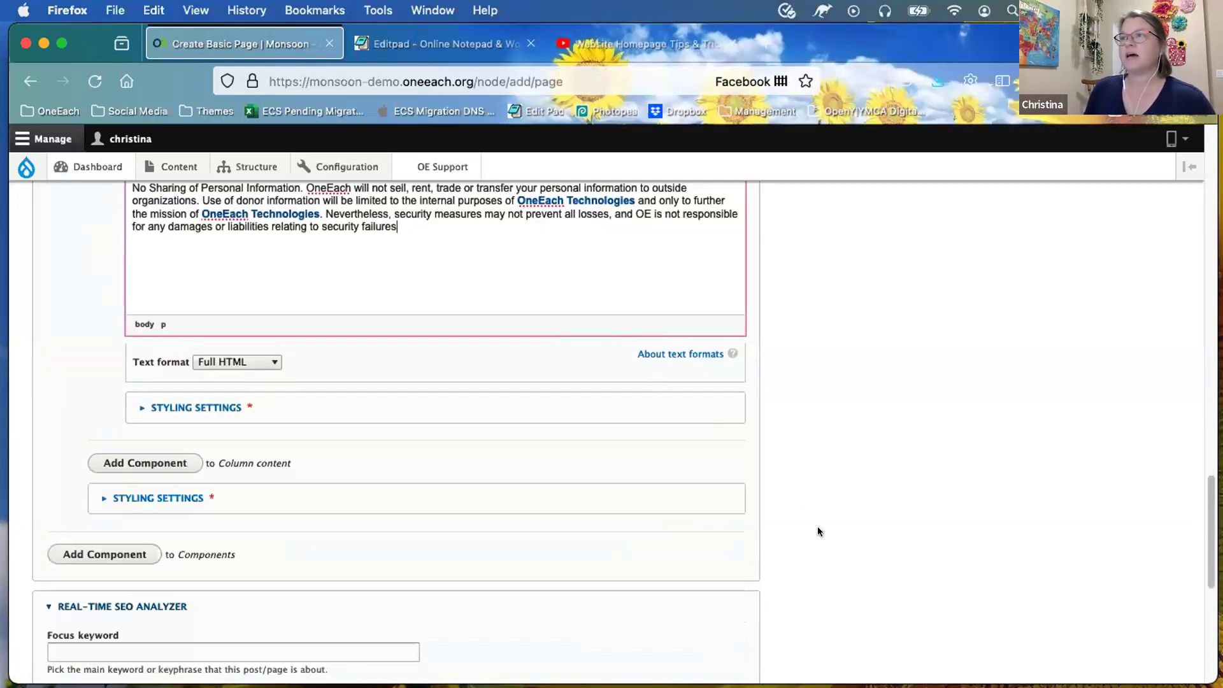
scroll(819, 526, up, 6)
Step: Set the text-with-image Rich Text column's background colour to Light Gray in its Styling Settings
scroll(819, 526, up, 2)
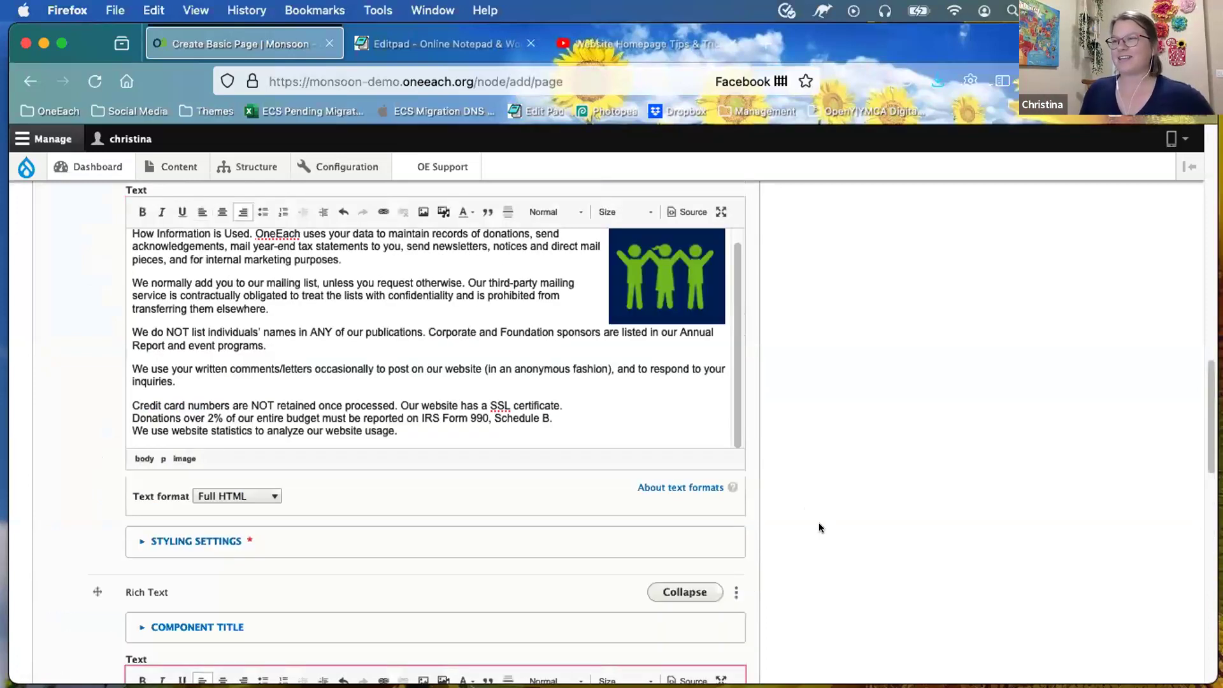
scroll(232, 449, up, 1)
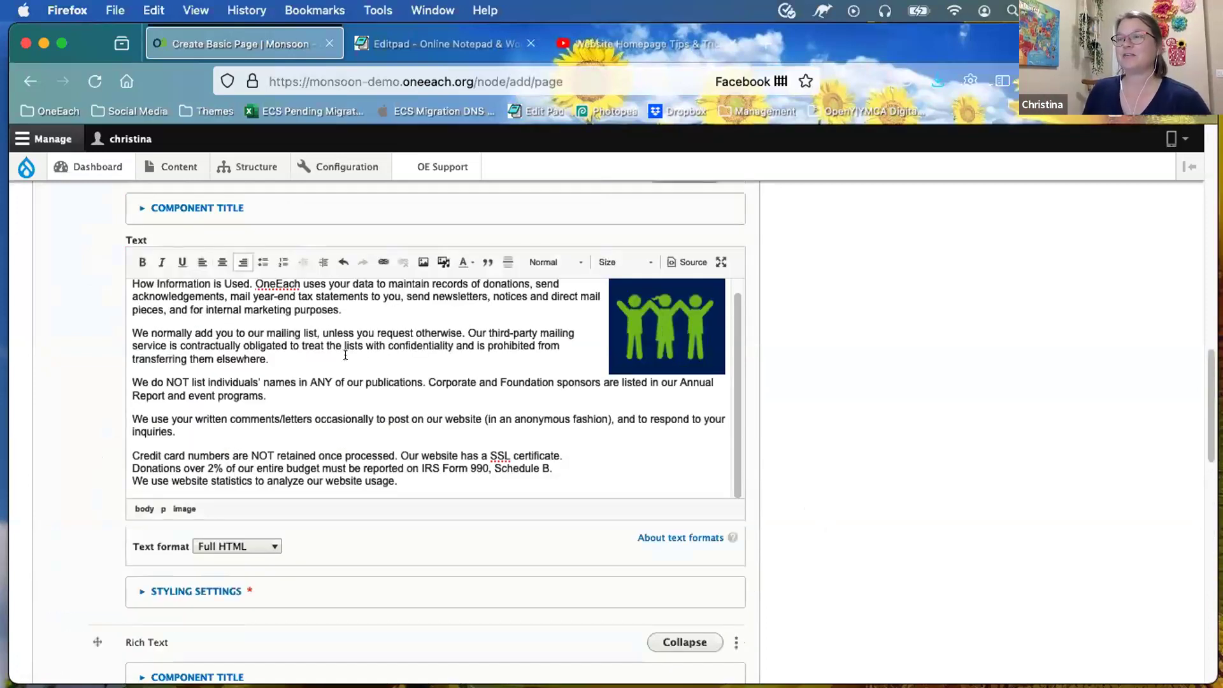
scroll(259, 531, down, 2)
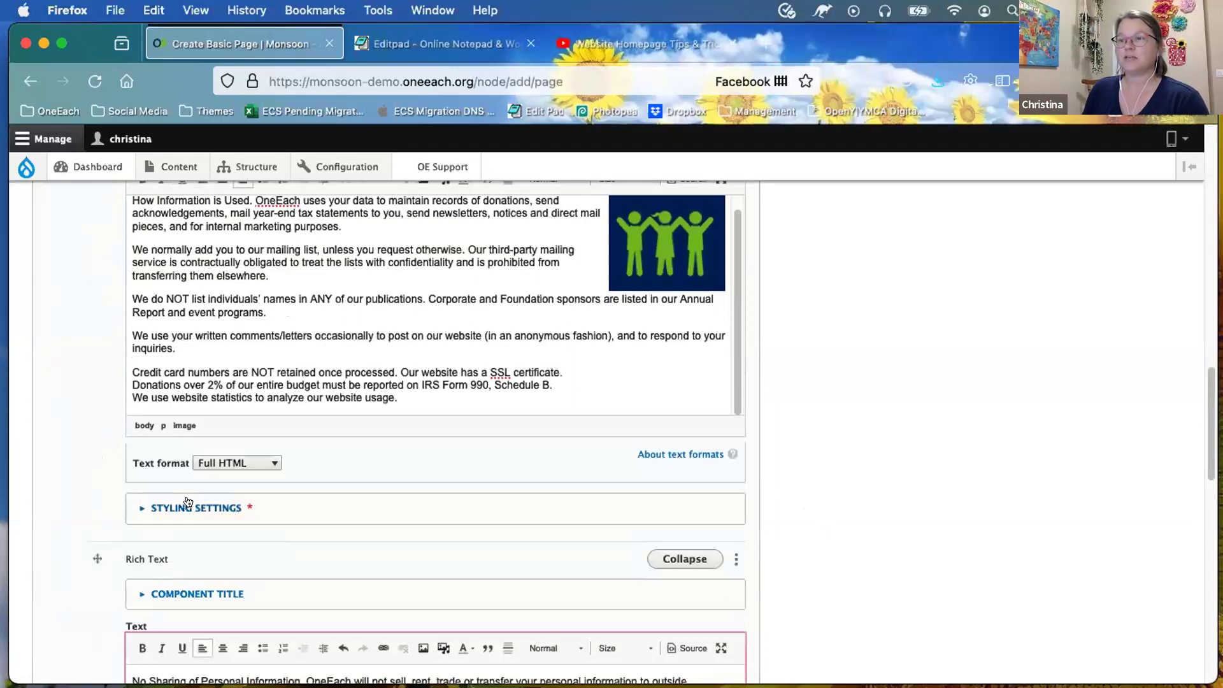
click(188, 504)
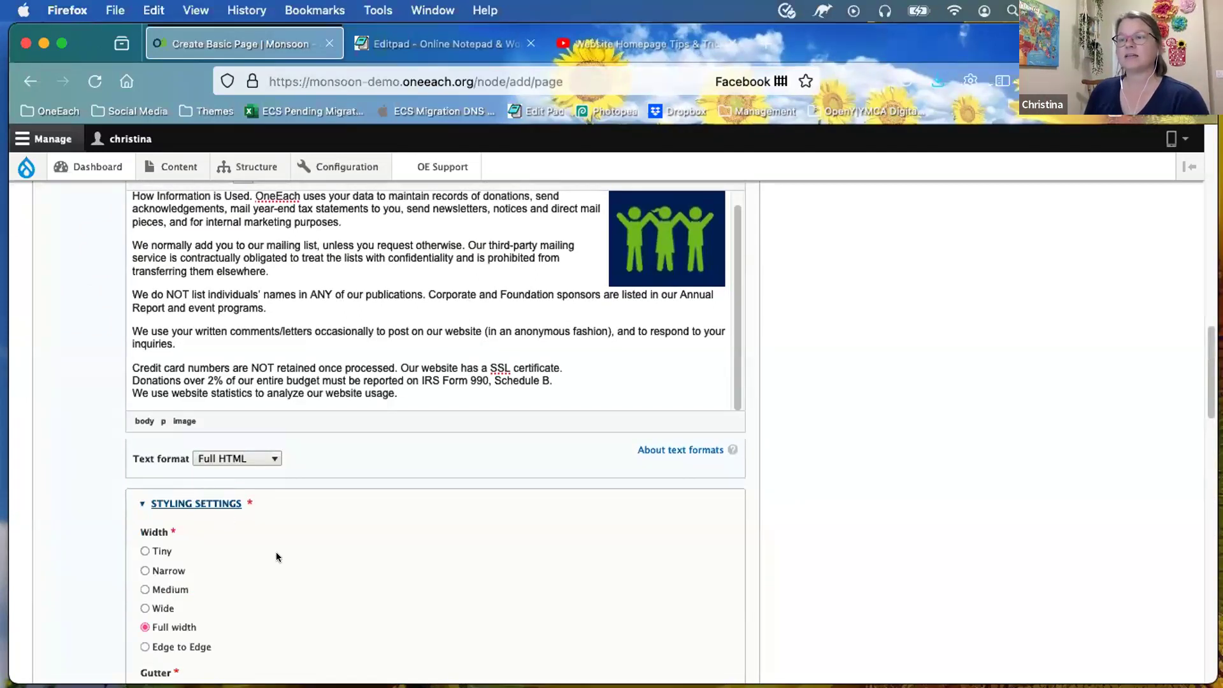
scroll(277, 557, down, 10)
scroll(197, 508, down, 1)
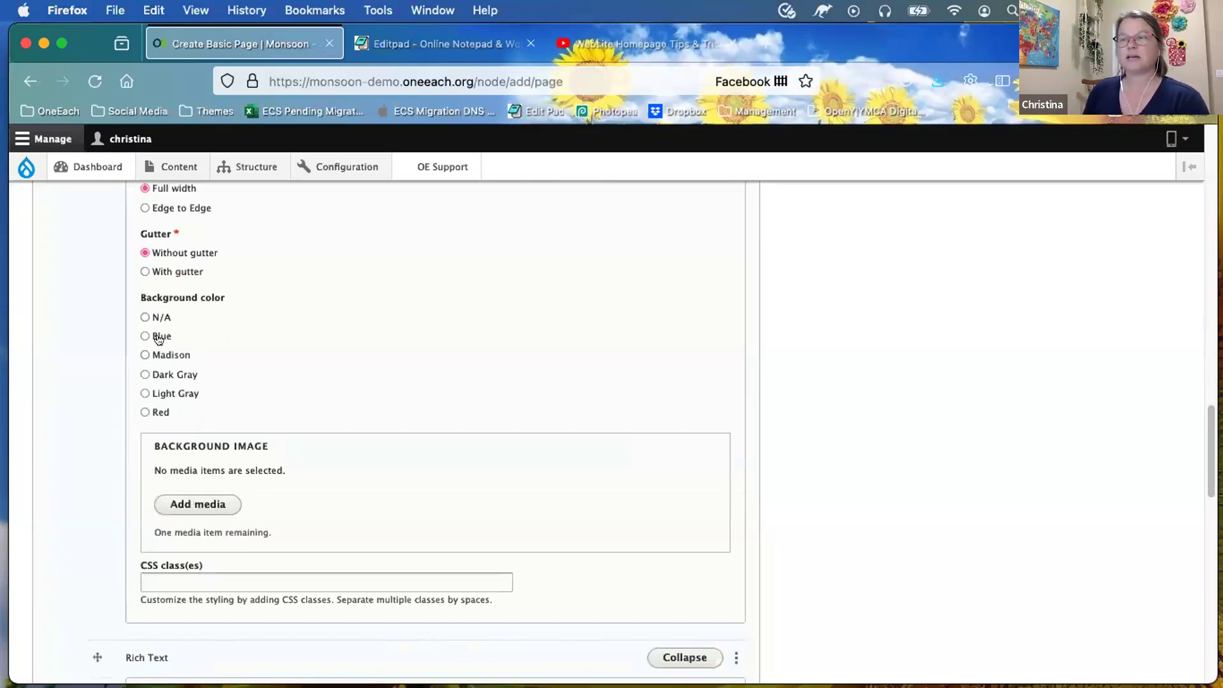
click(141, 392)
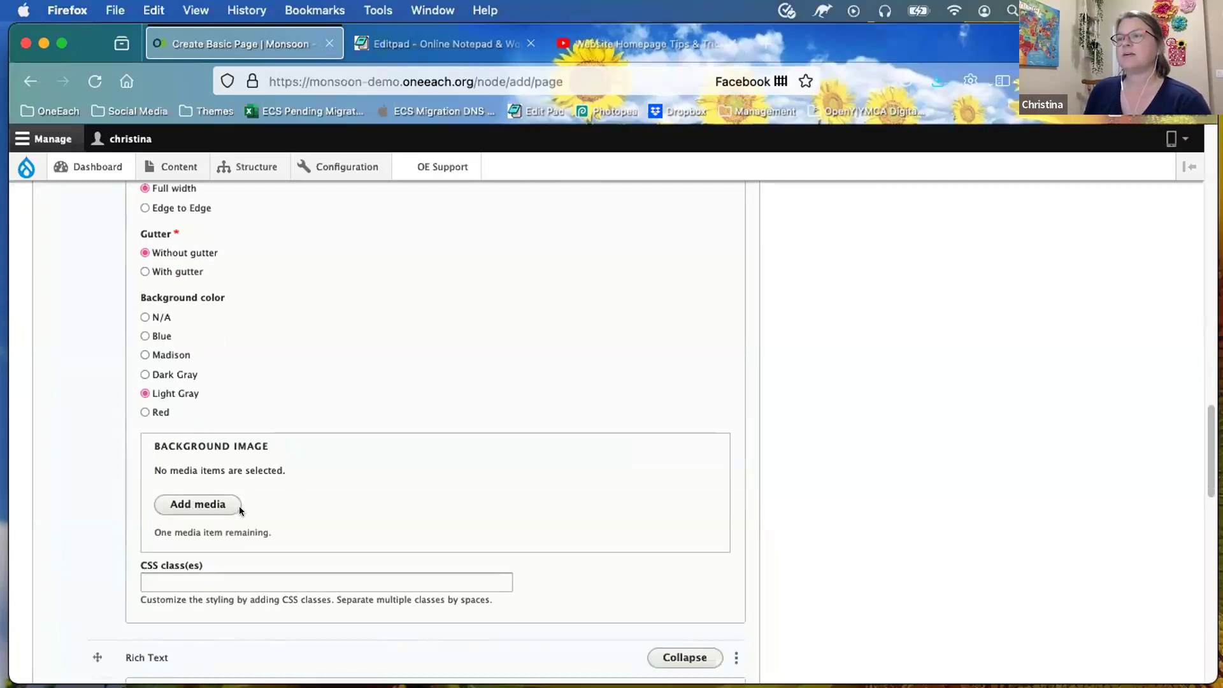
scroll(240, 508, down, 6)
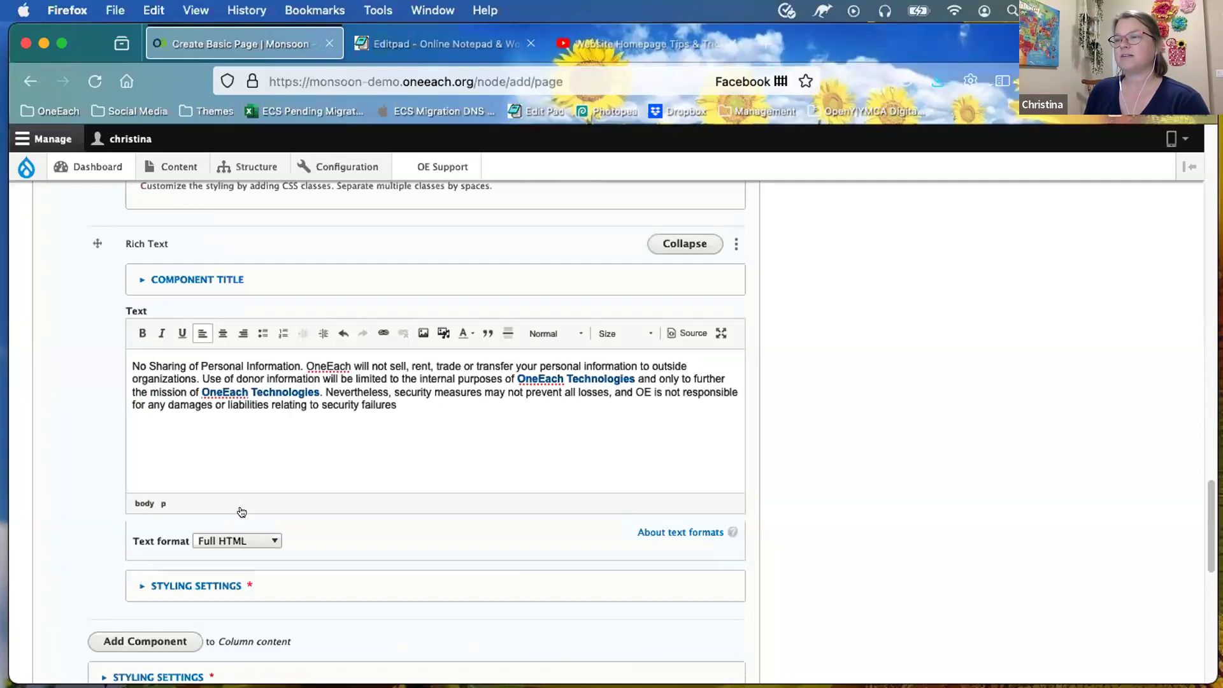
scroll(240, 510, down, 2)
scroll(241, 511, down, 5)
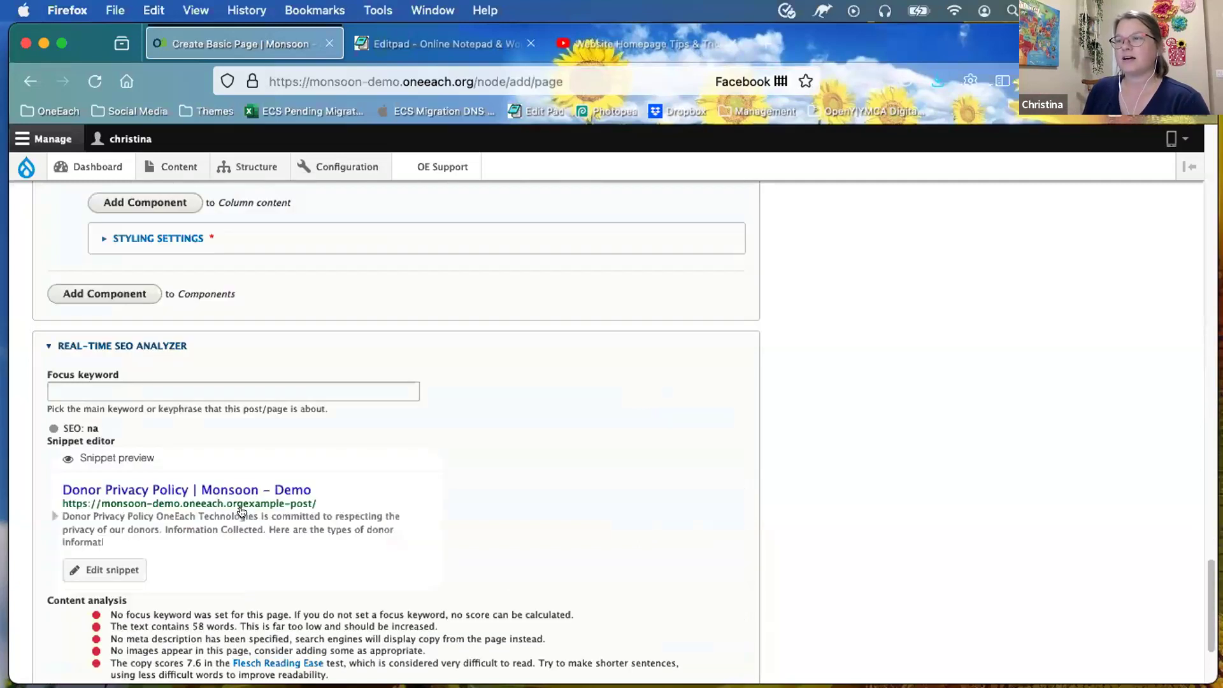
scroll(240, 511, down, 1)
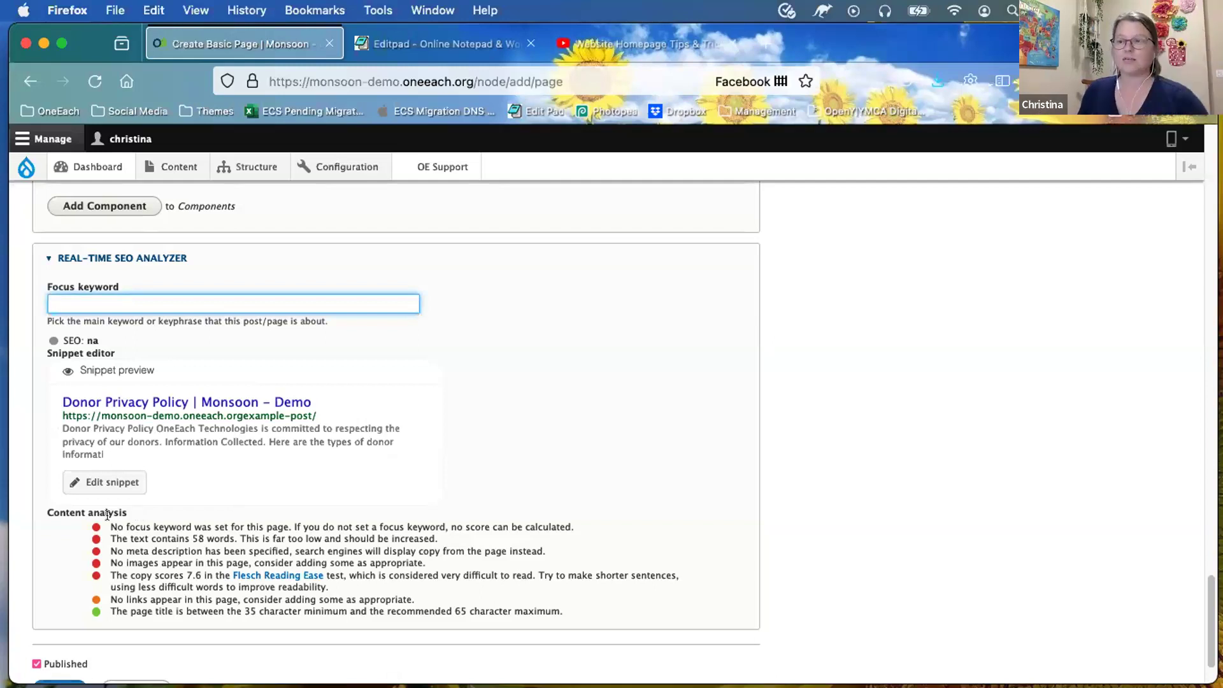
drag(107, 514, 575, 602)
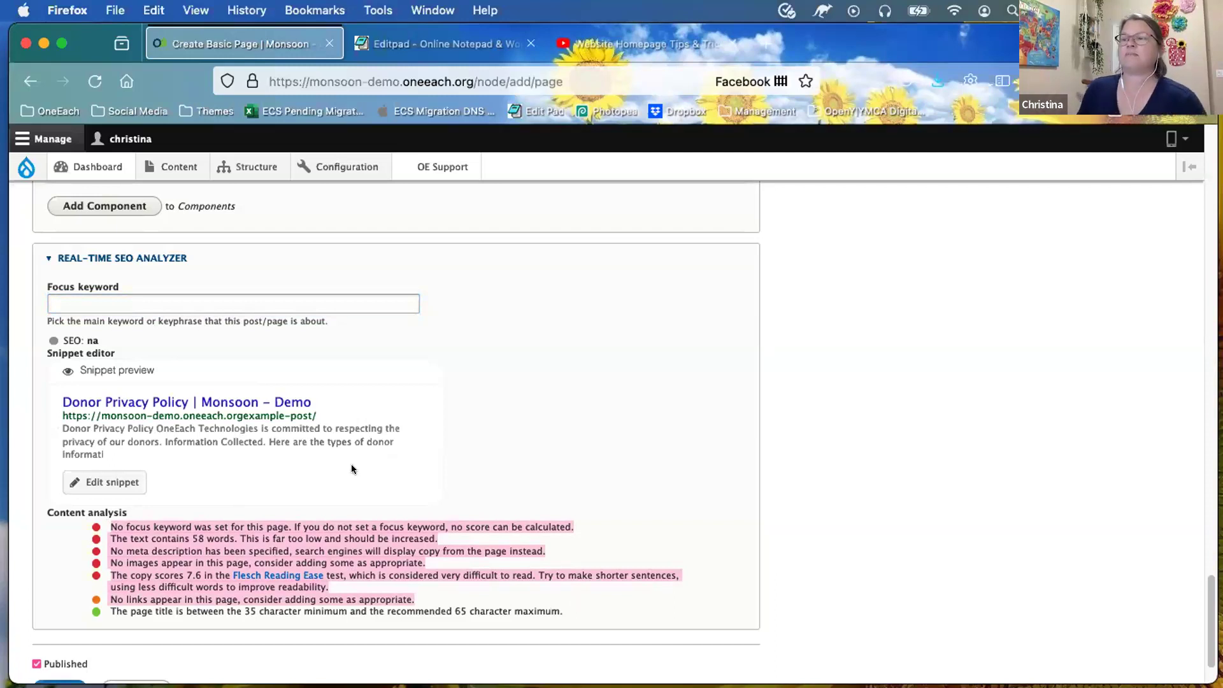
click(510, 440)
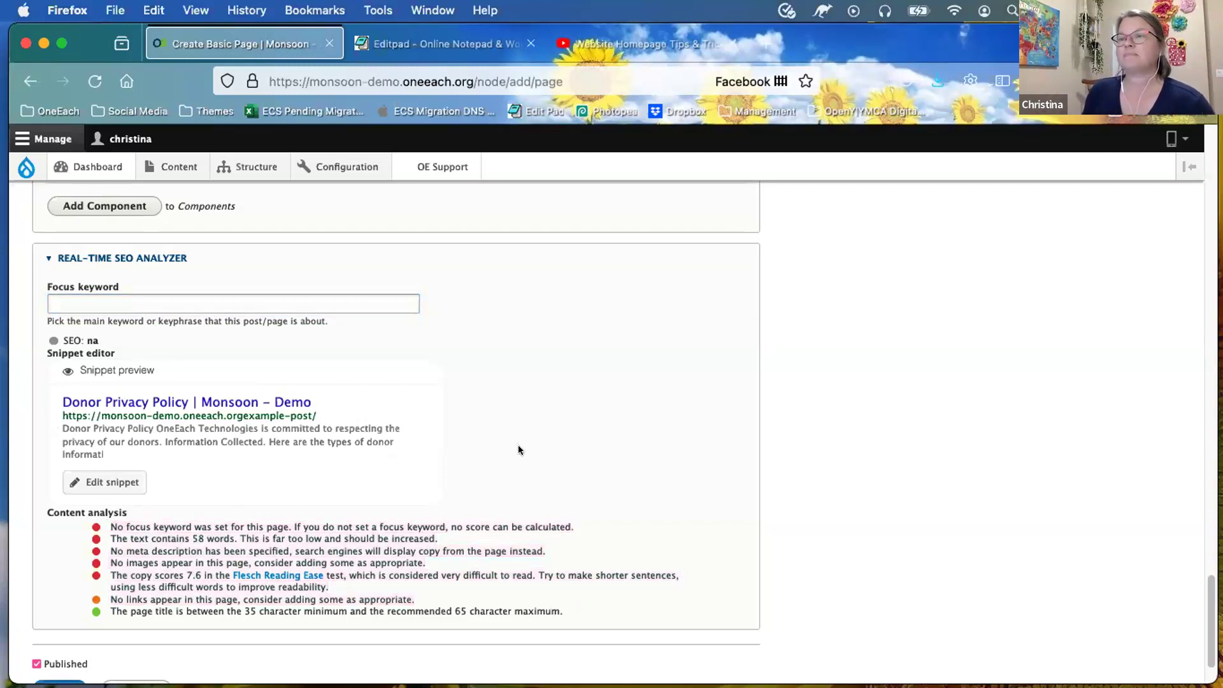
scroll(101, 313, up, 1)
click(275, 336)
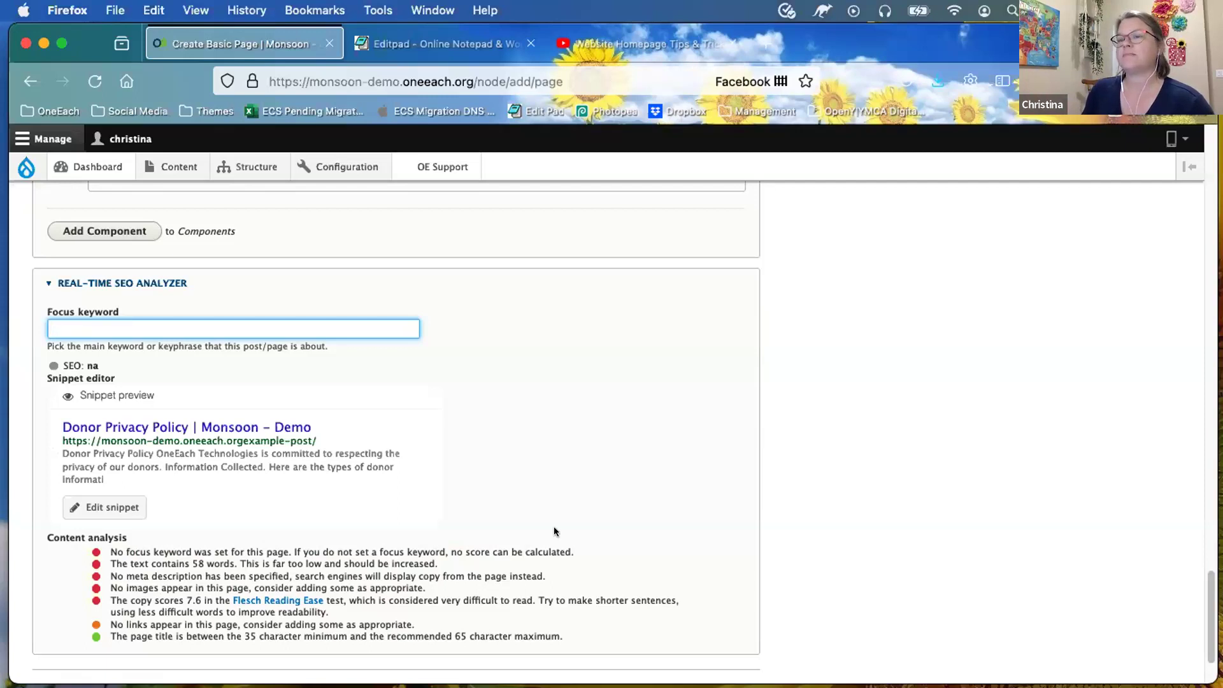
scroll(554, 531, down, 1)
scroll(553, 526, down, 1)
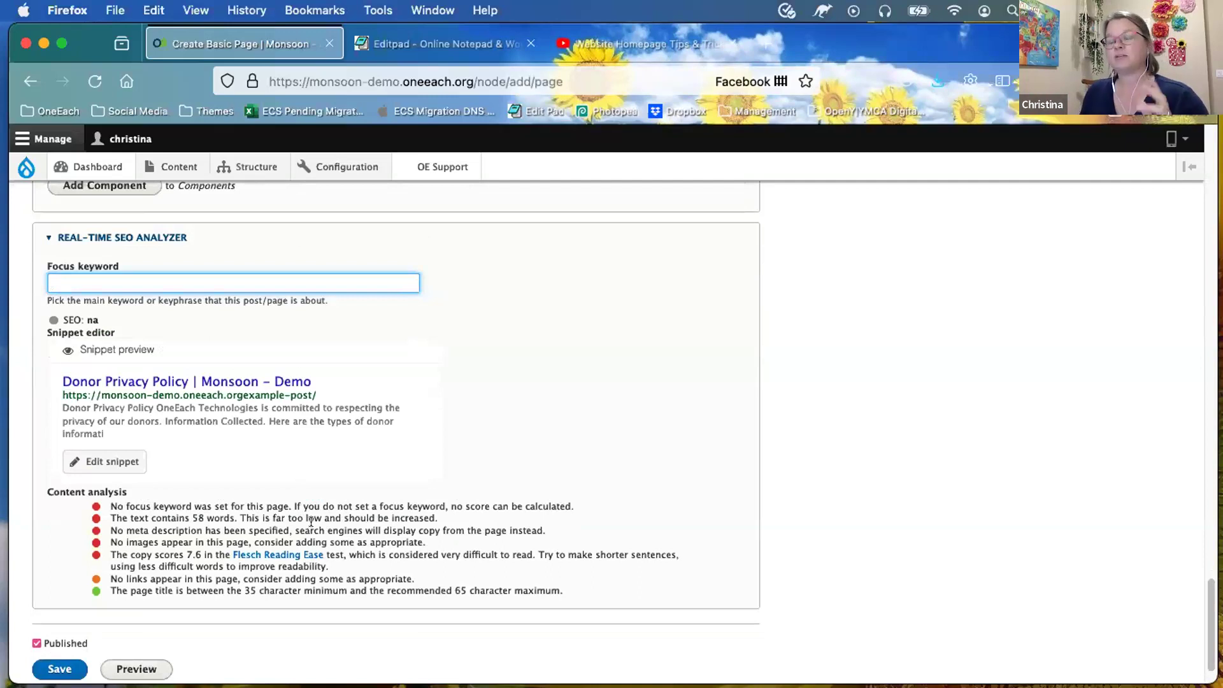
scroll(311, 521, down, 2)
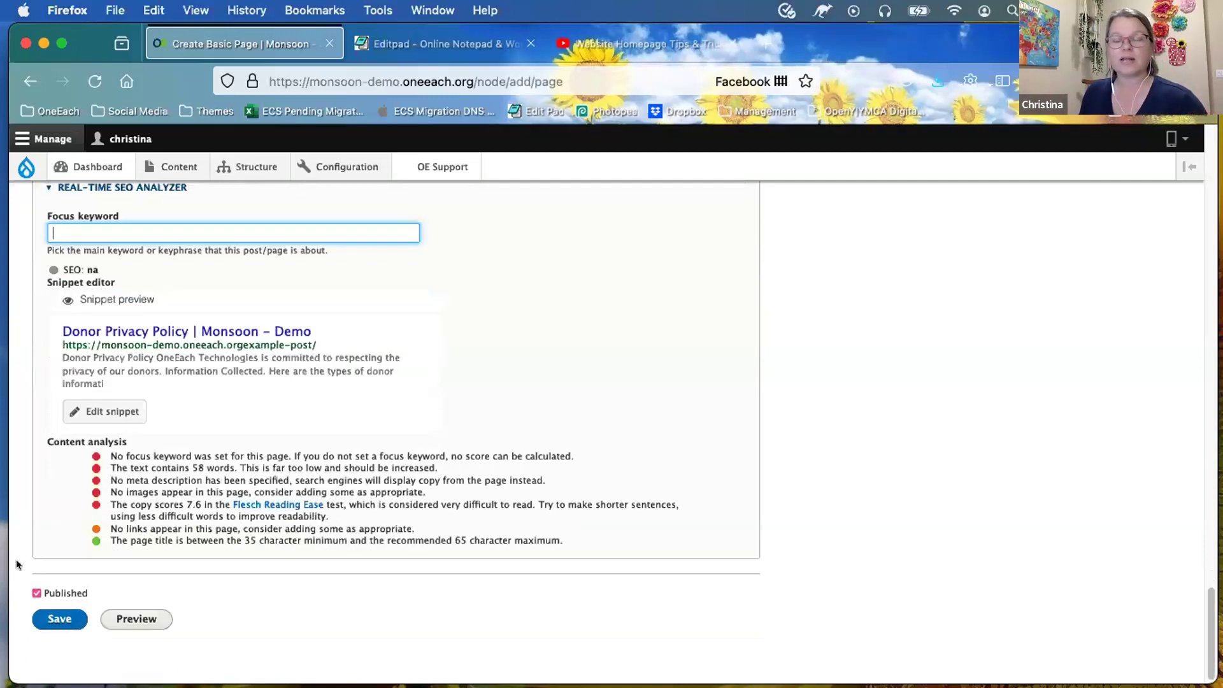
click(36, 592)
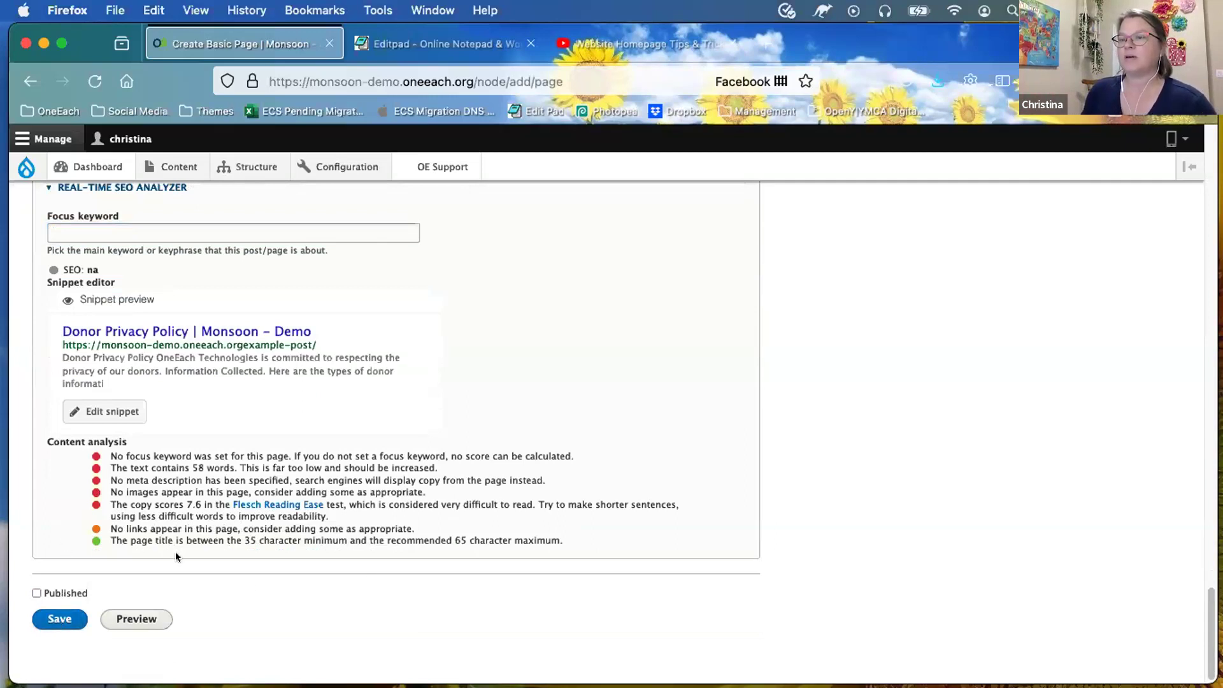
click(36, 591)
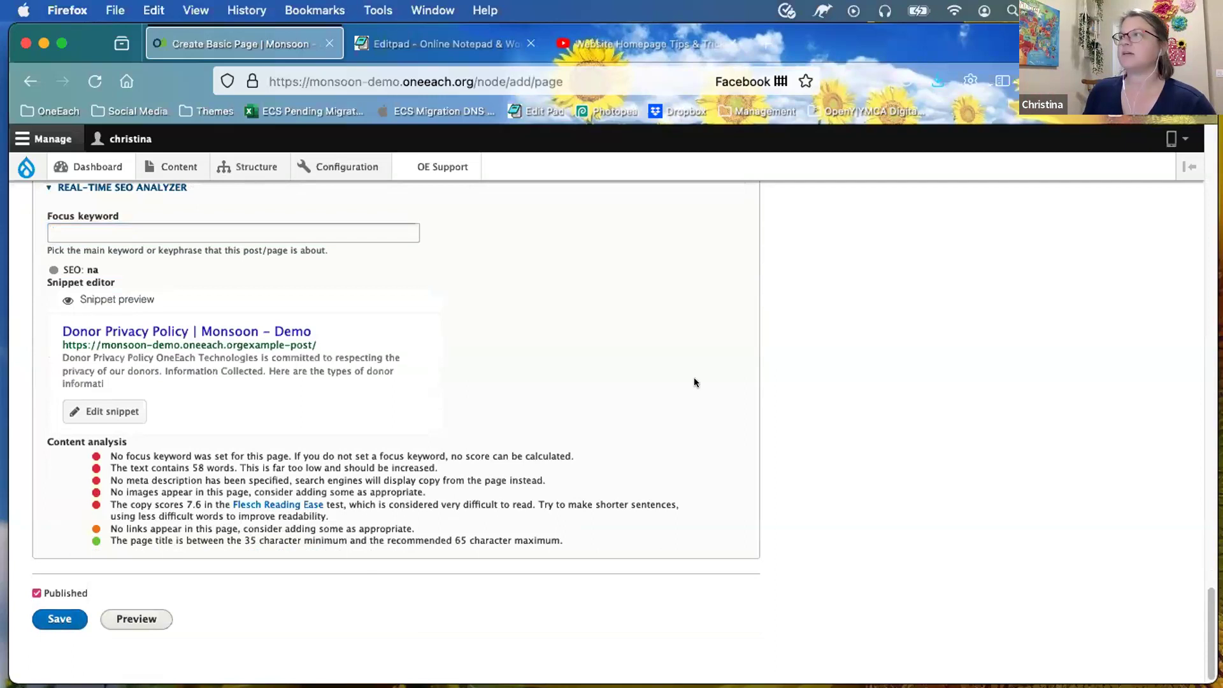
Step: Collapse the Menu settings, URL alias and Authoring information sections, then select the Revision log message box
scroll(694, 382, up, 15)
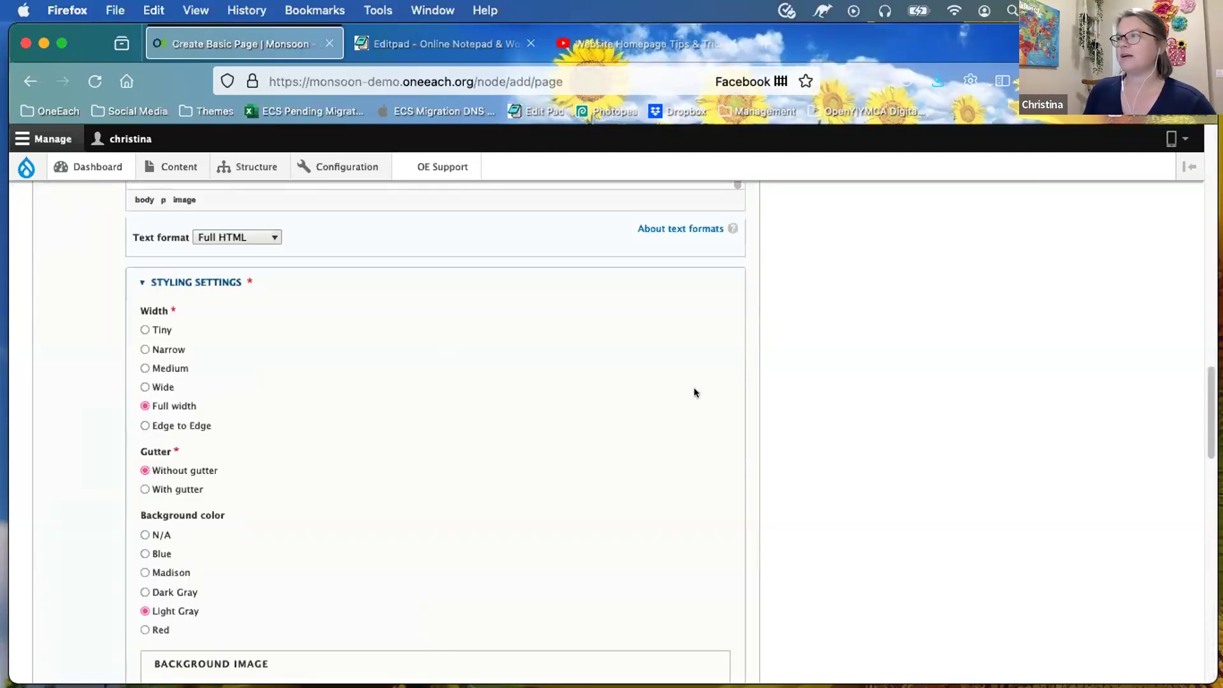
scroll(694, 392, up, 10)
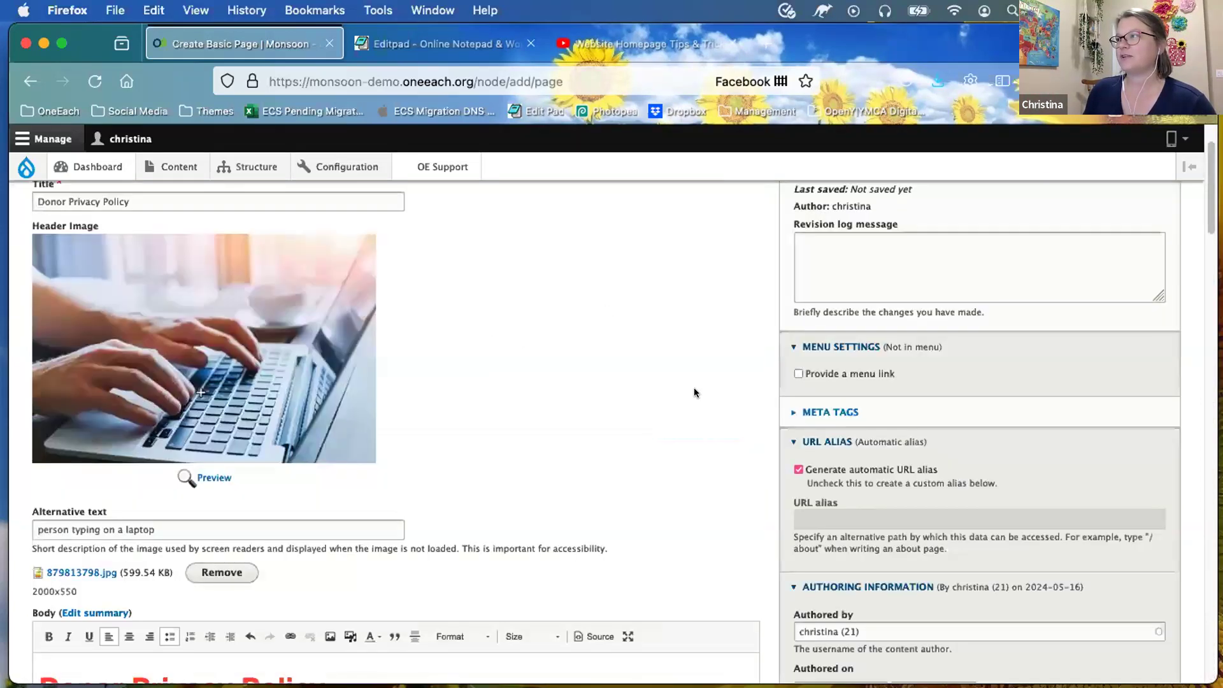
scroll(755, 426, up, 2)
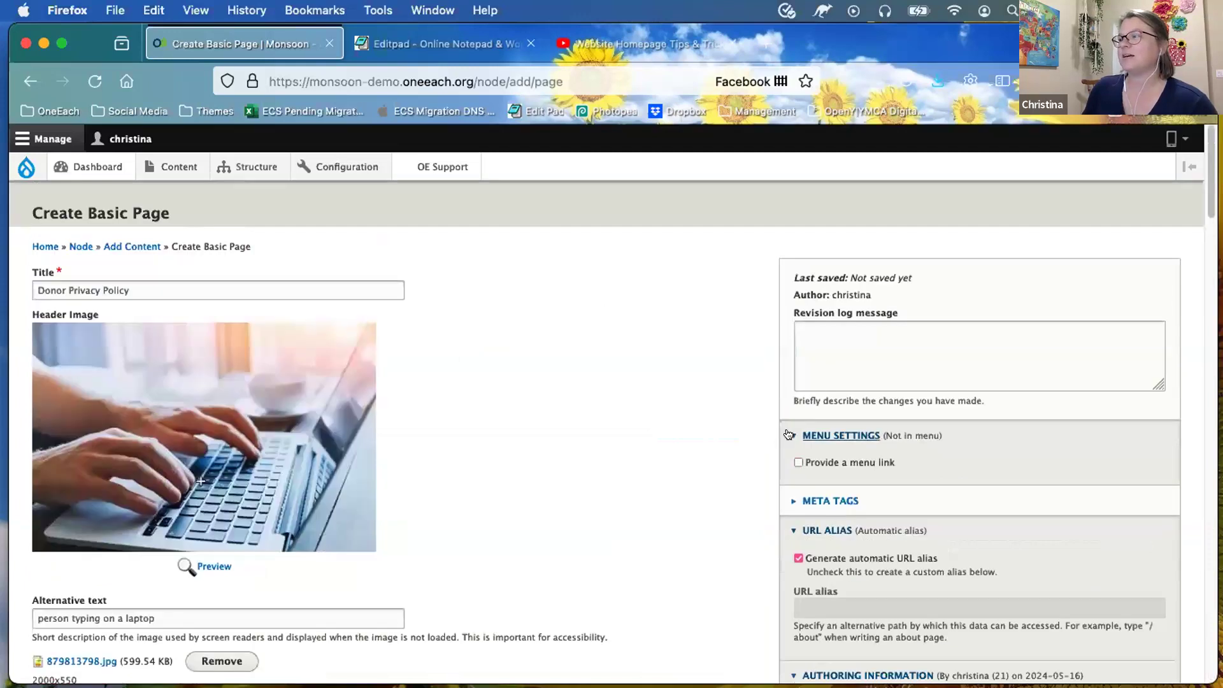
click(790, 435)
click(793, 496)
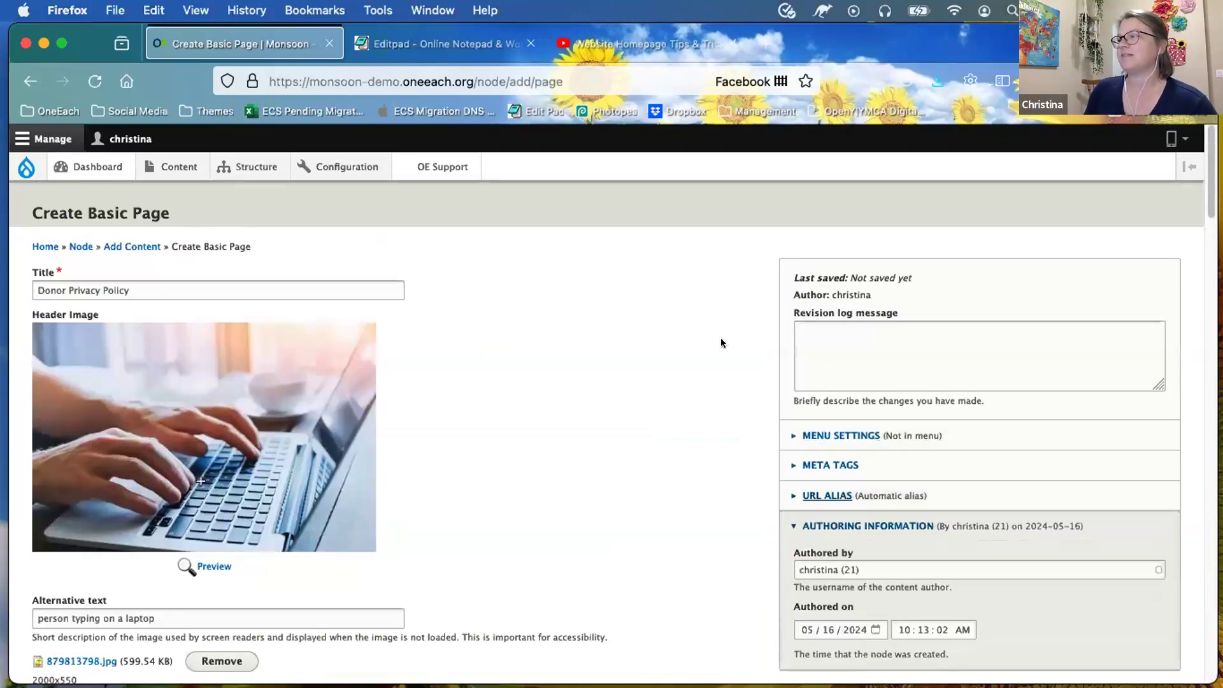
scroll(788, 403, down, 2)
click(790, 402)
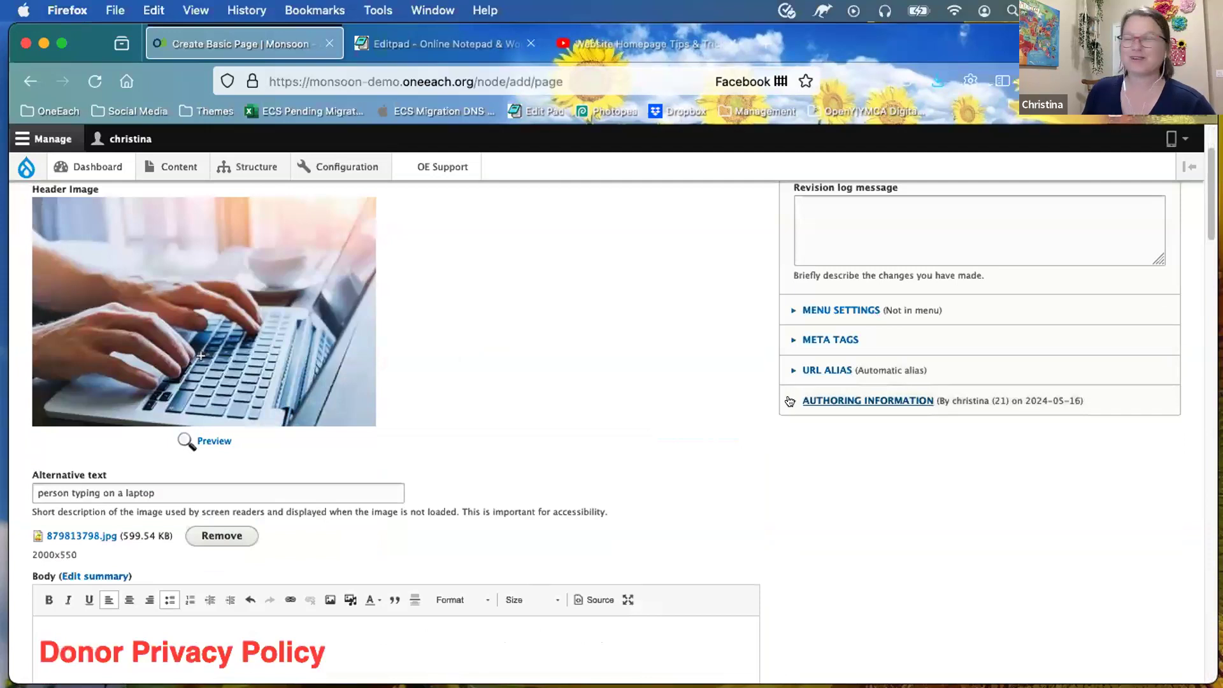
scroll(696, 339, up, 2)
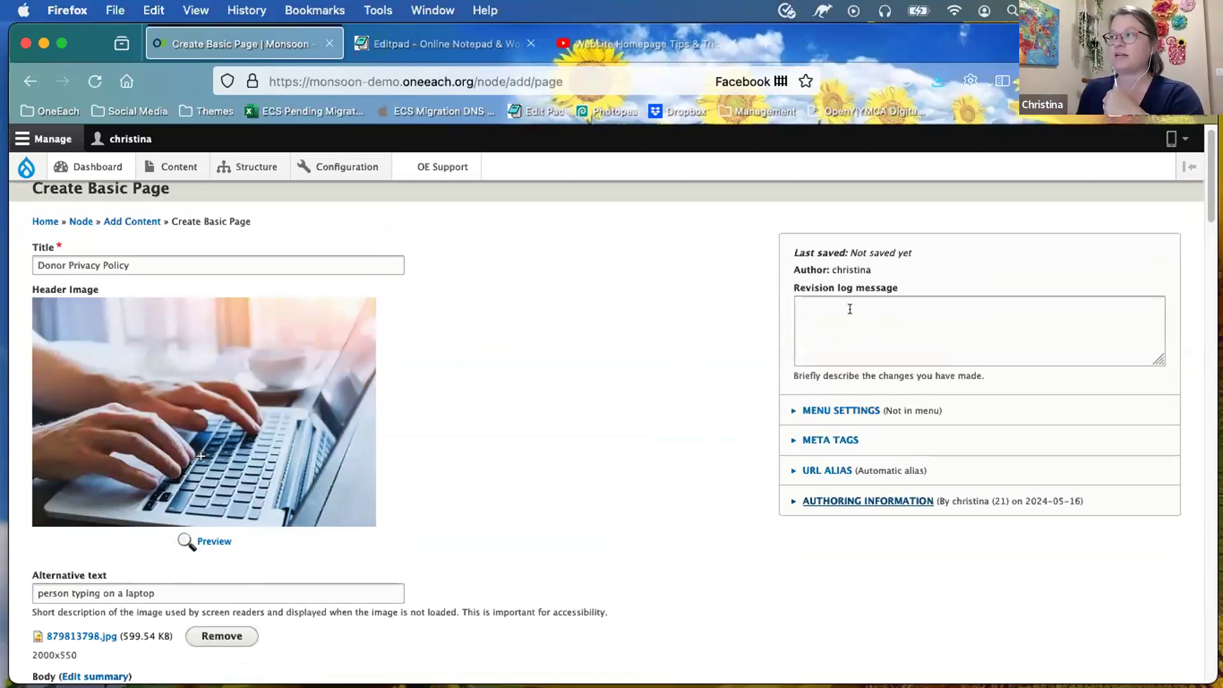
click(849, 308)
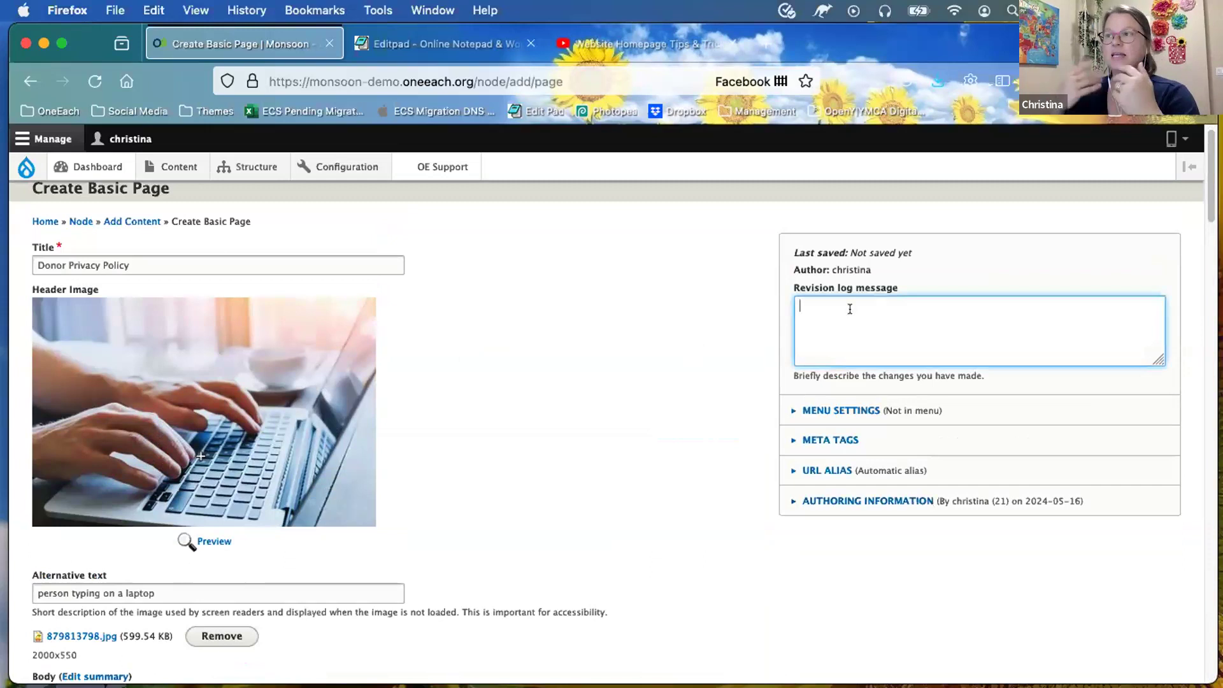
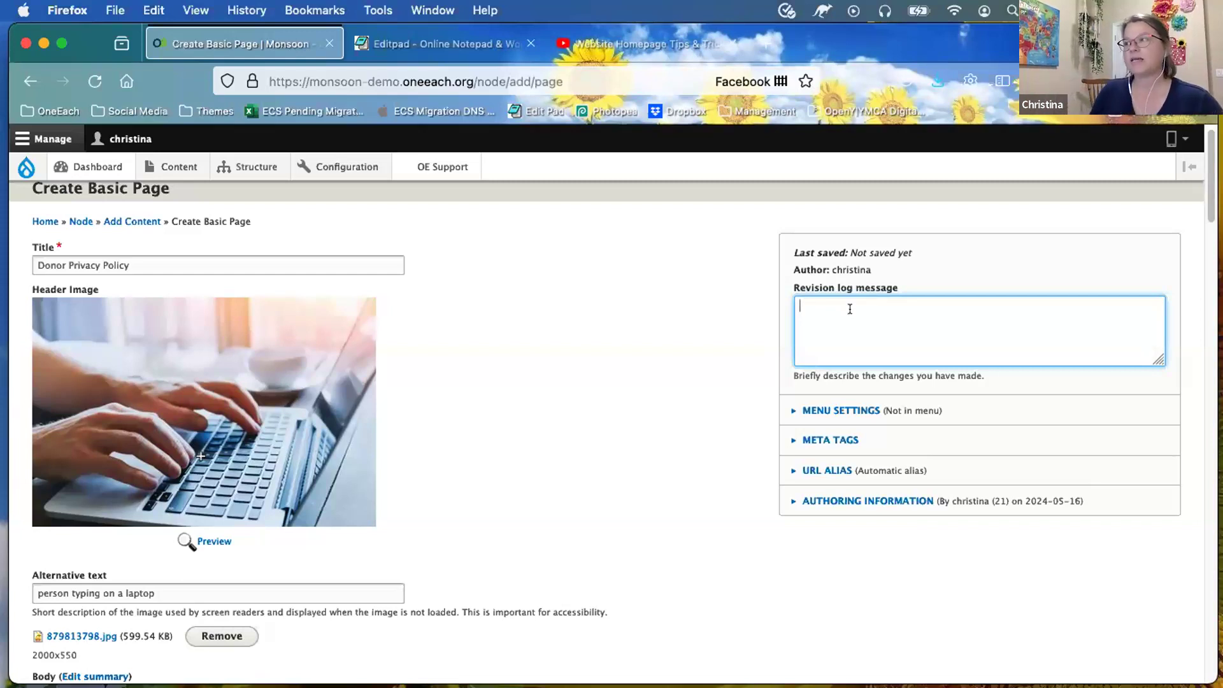
Step: Log the revision 'edited the listing of agencies on the page.' and add a Main Menu link titled Donor Privacy Policy
text(edited the listing of agencies on the page)
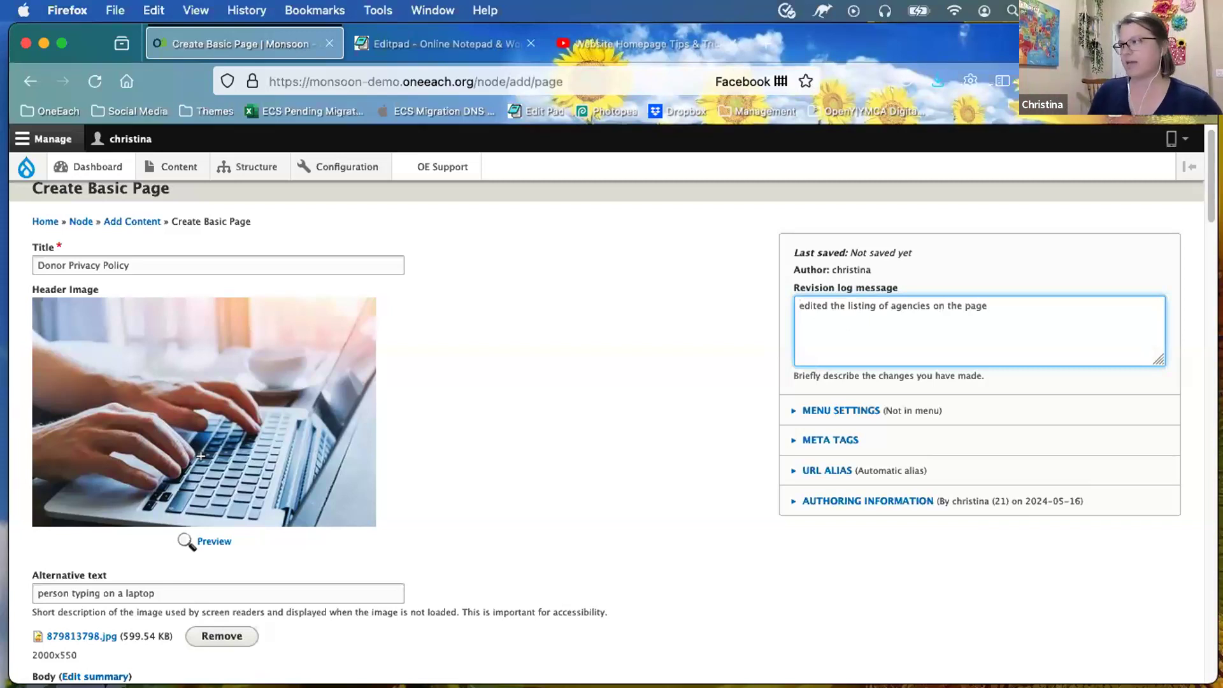
text(.)
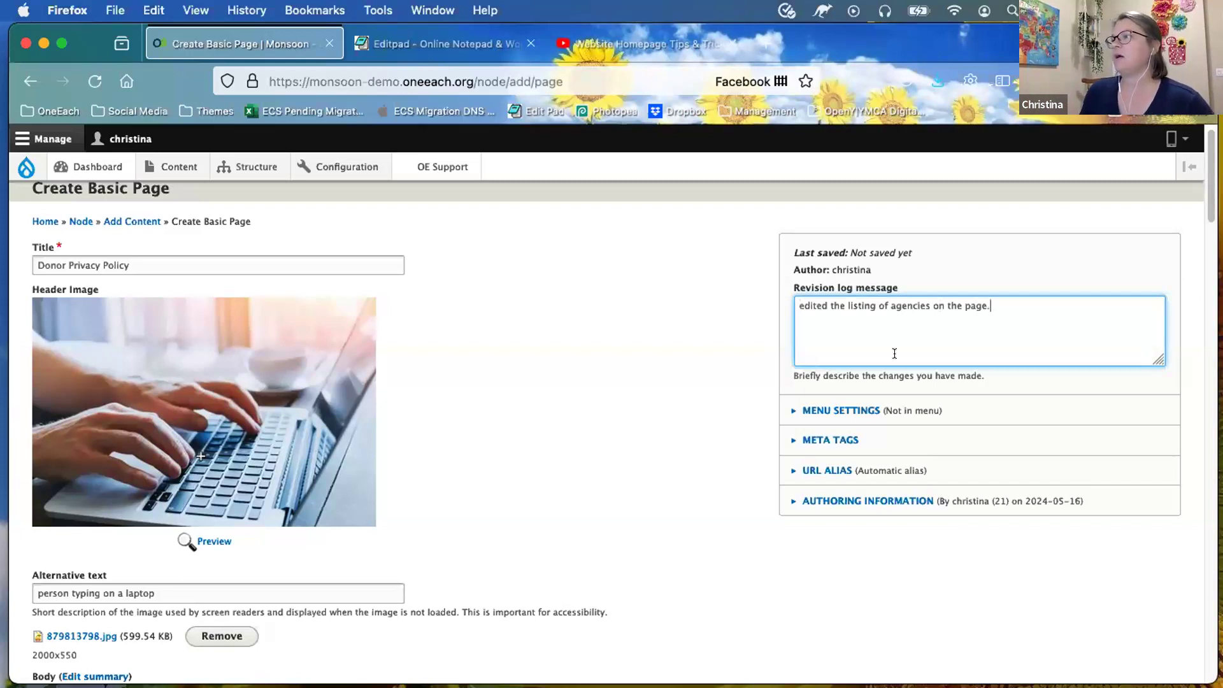
scroll(821, 360, down, 2)
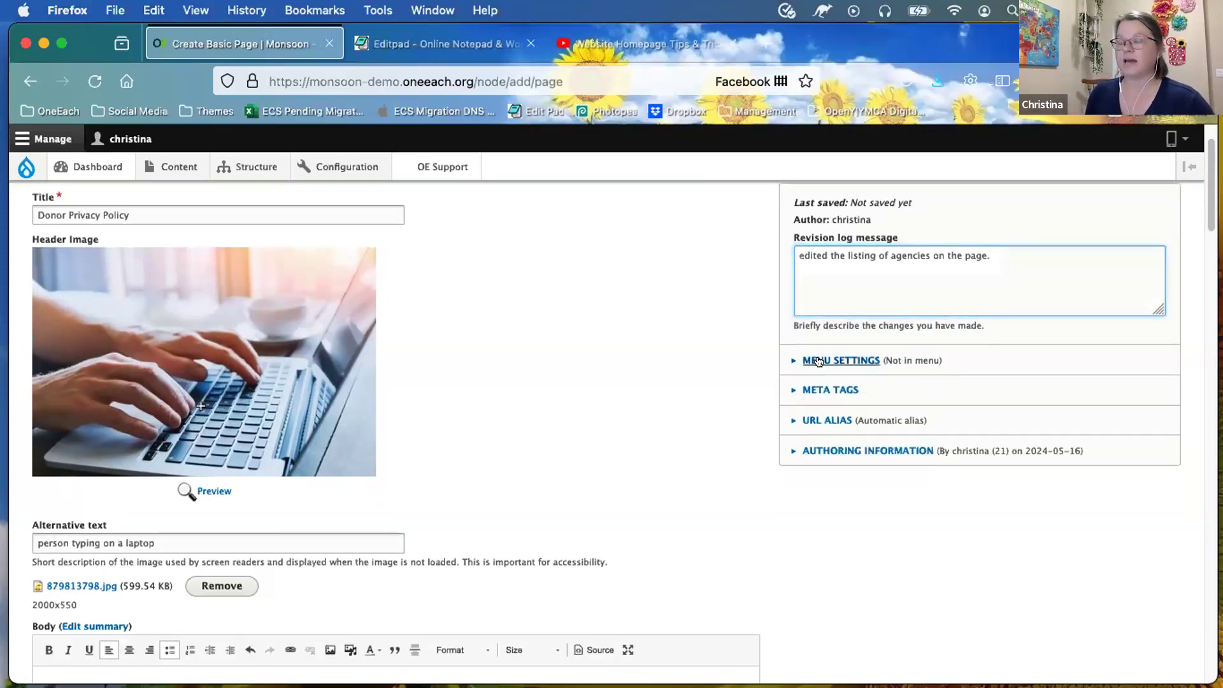
click(818, 361)
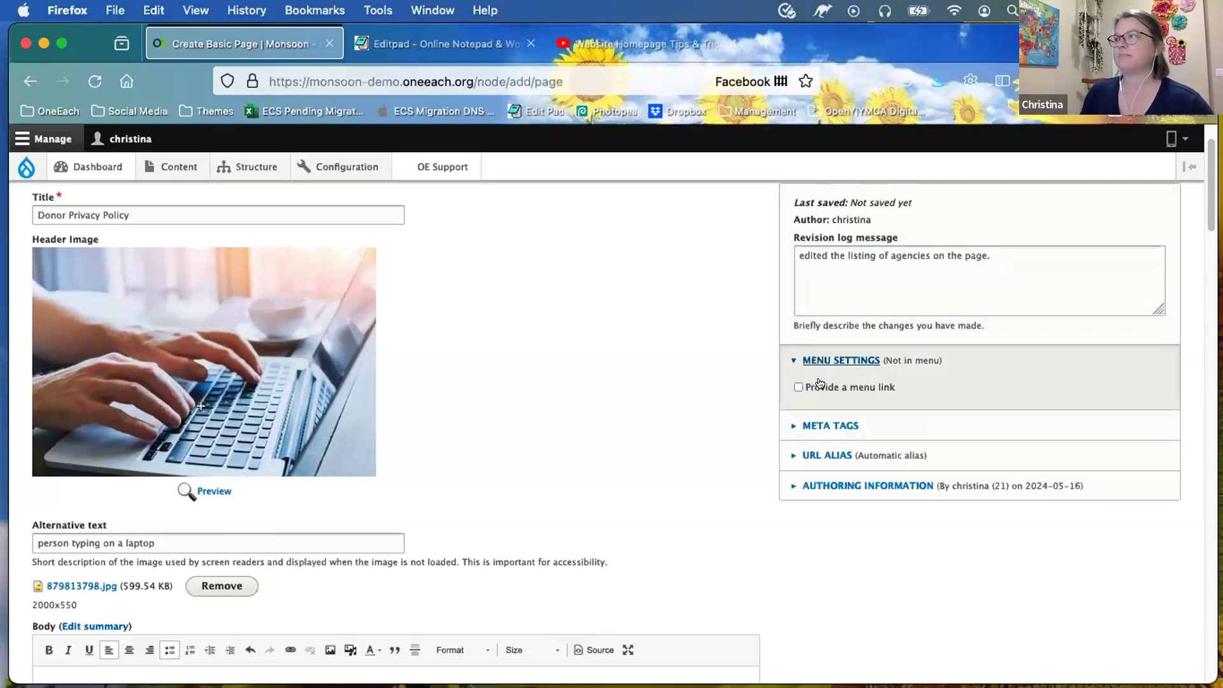
click(796, 387)
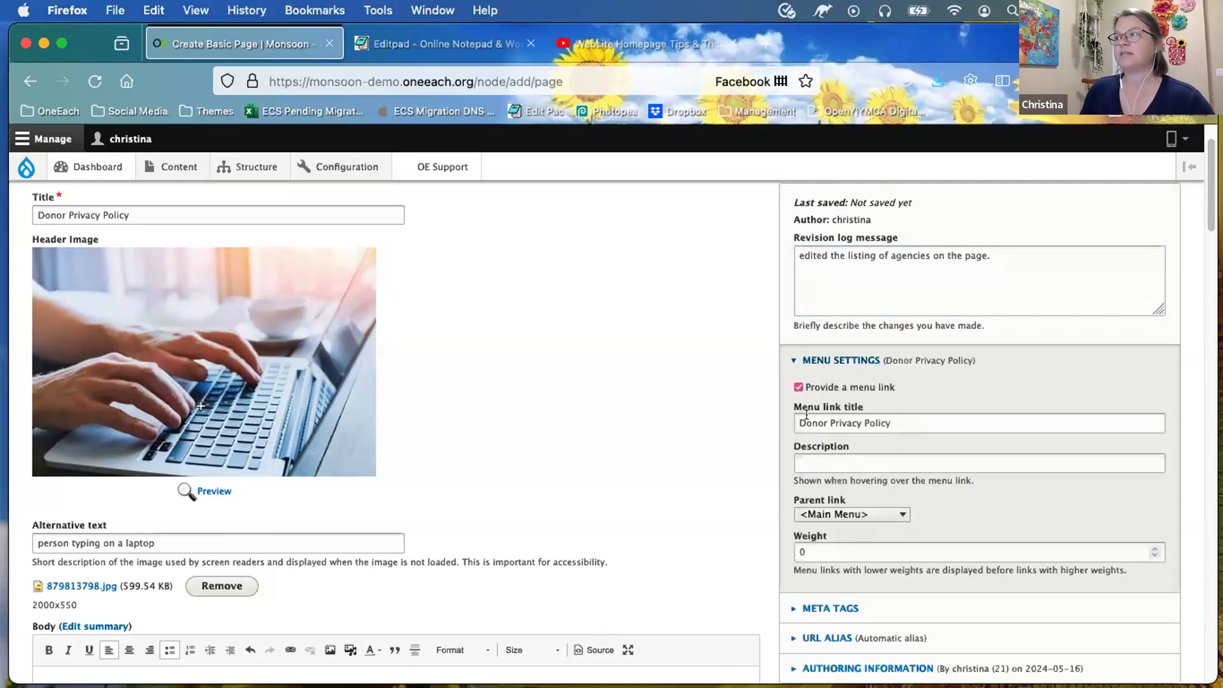
key(Tab)
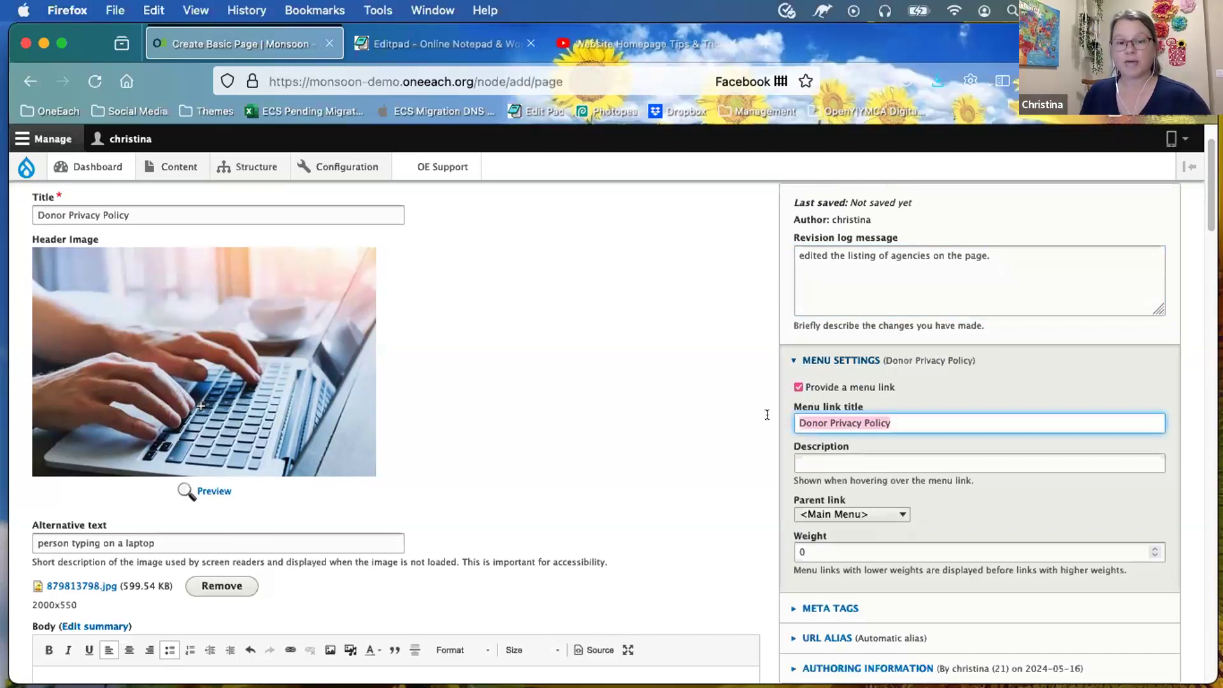
click(896, 420)
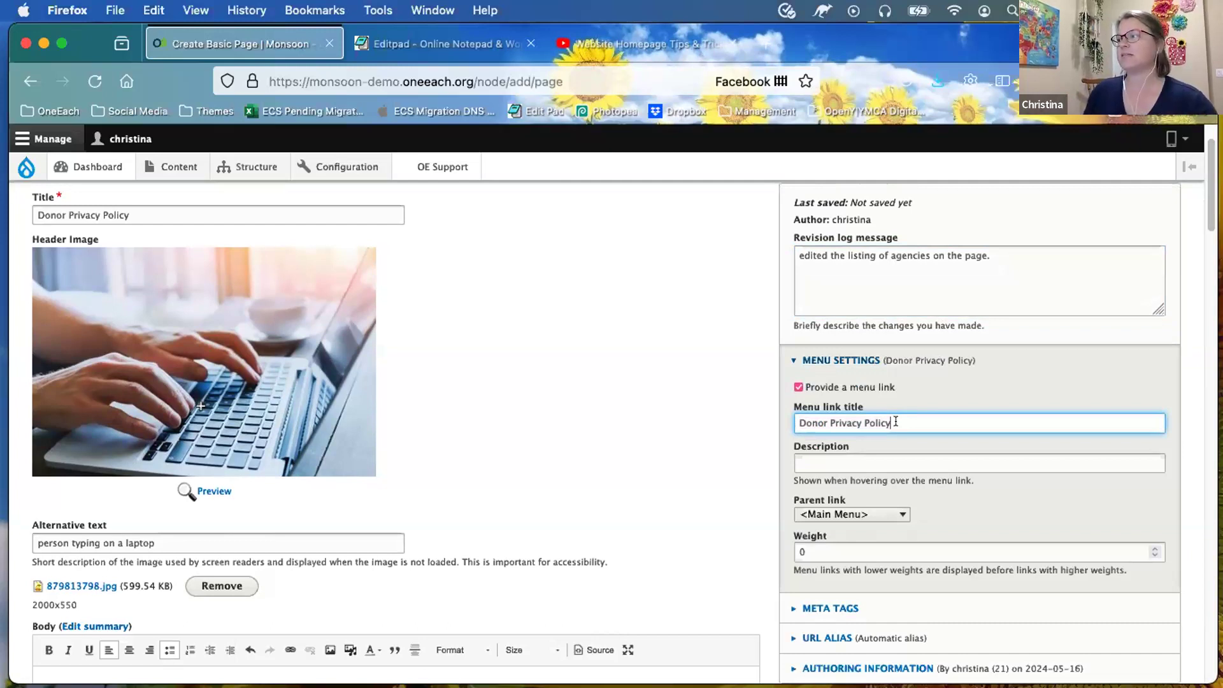
scroll(895, 421, down, 1)
click(840, 435)
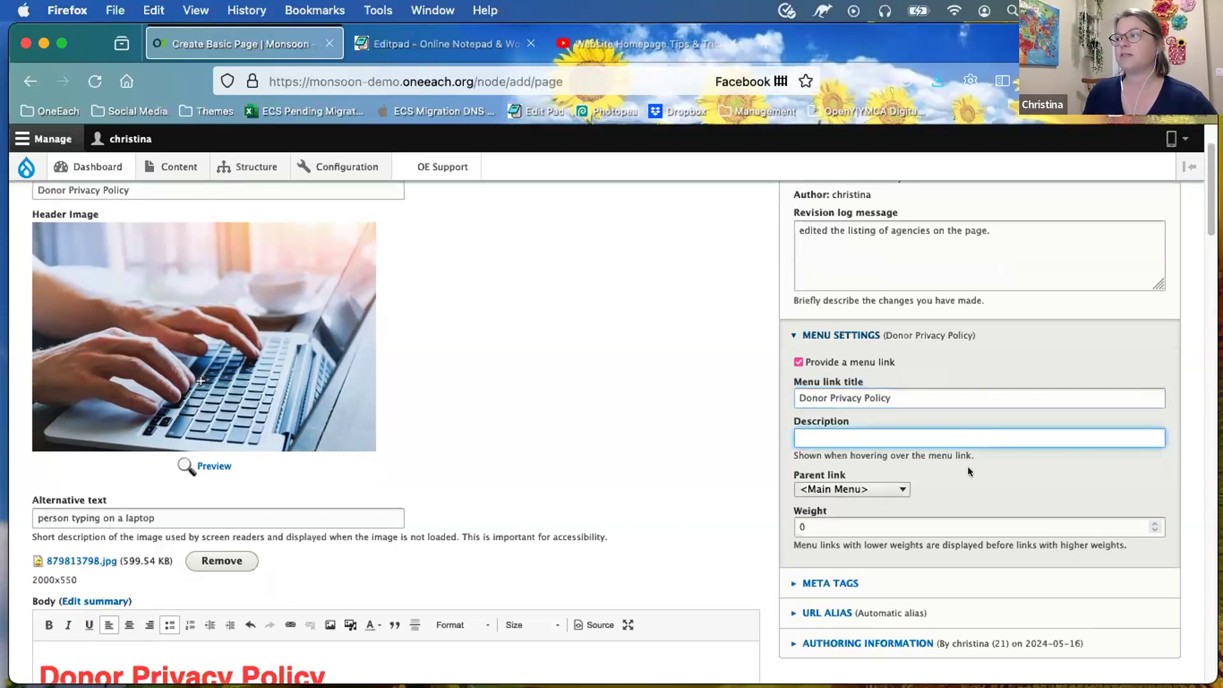
scroll(835, 436, down, 2)
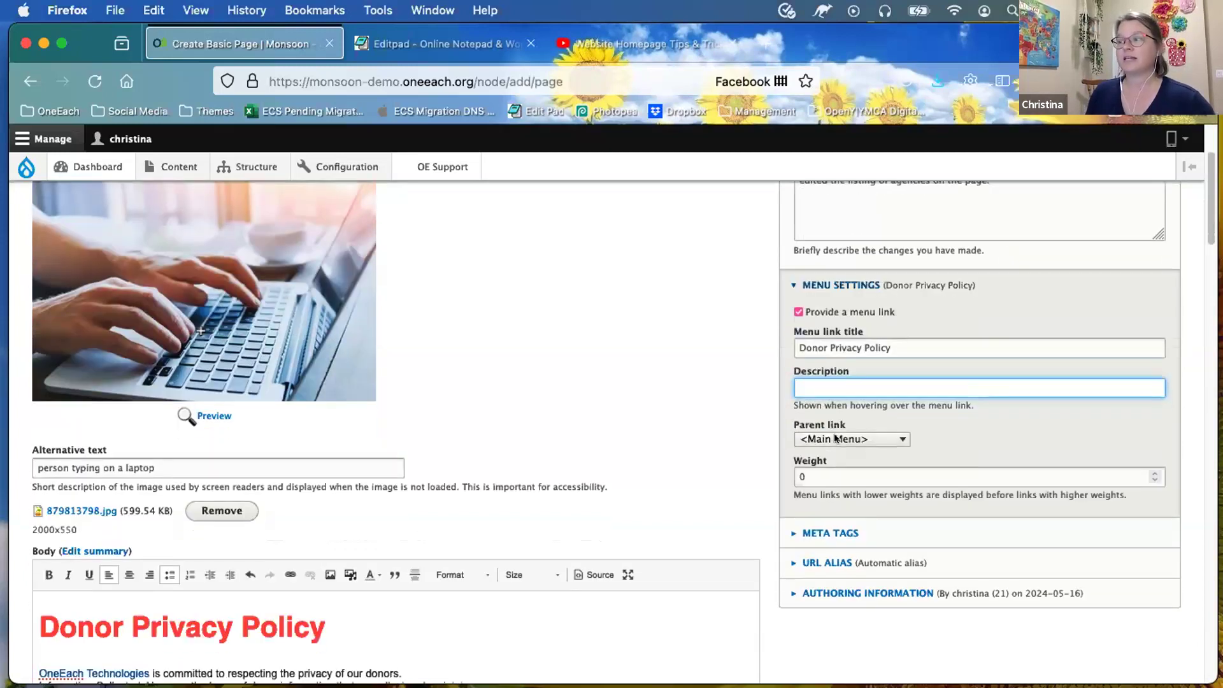
click(834, 437)
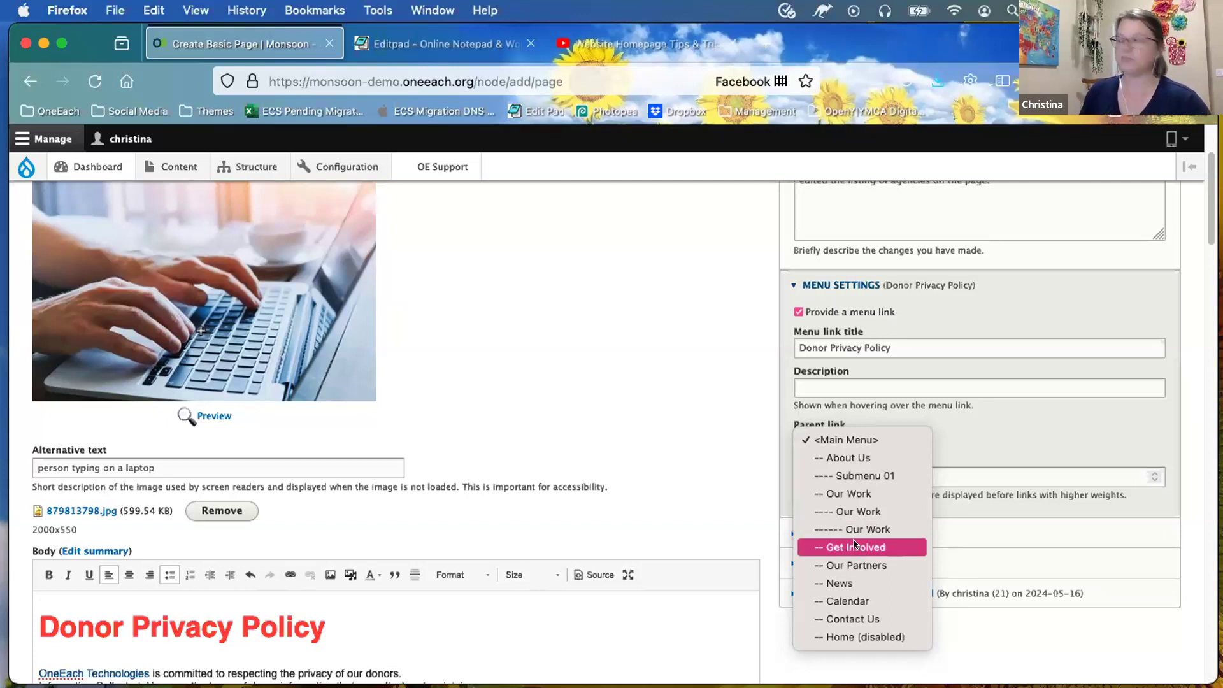
click(741, 475)
scroll(741, 479, down, 2)
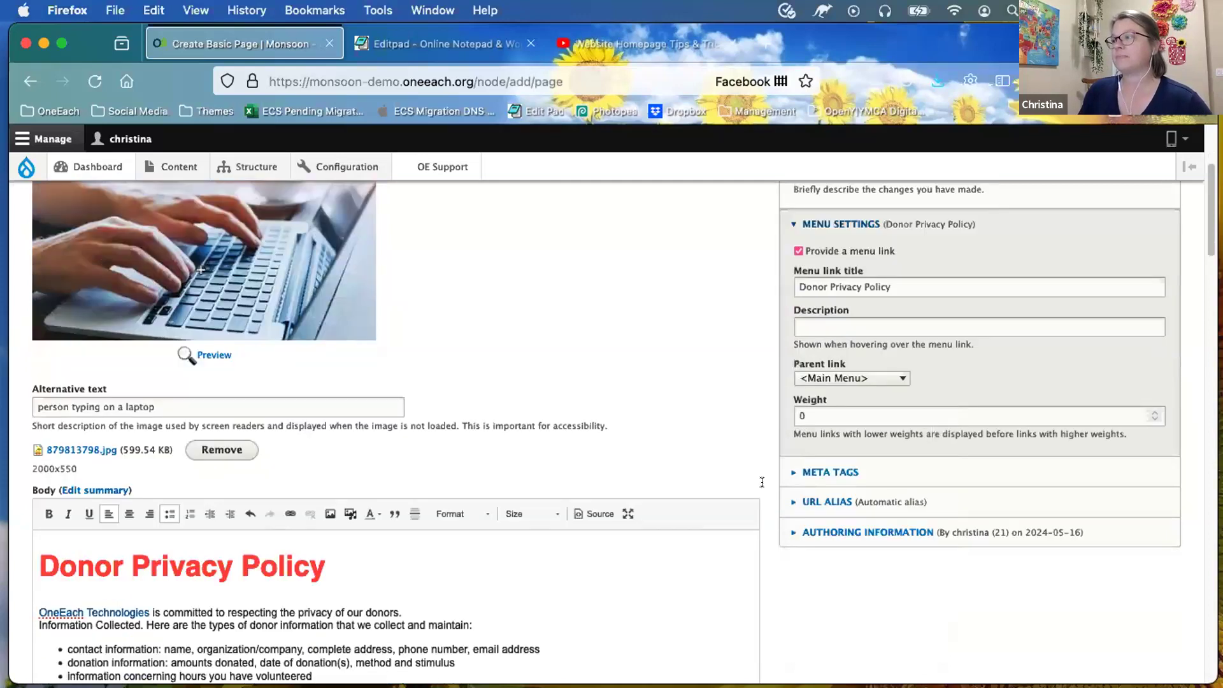
Step: Try a custom URL alias, then restore the automatically generated alias
scroll(762, 482, down, 2)
click(790, 426)
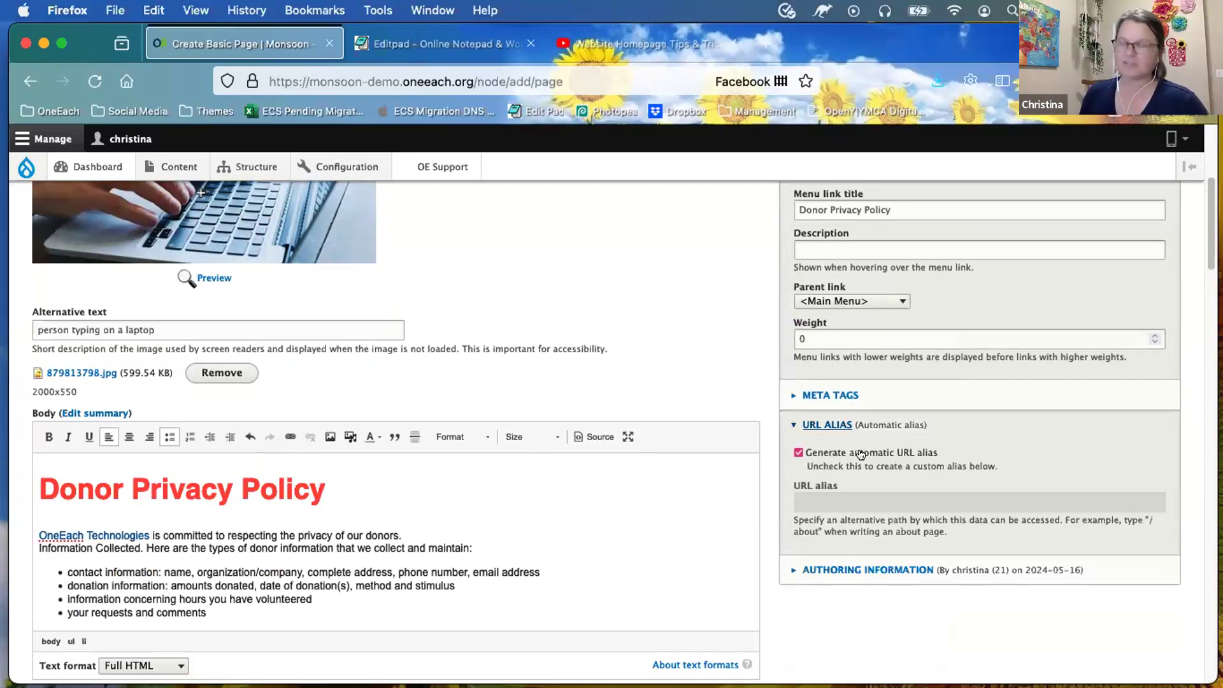
click(797, 453)
click(824, 497)
text(/)
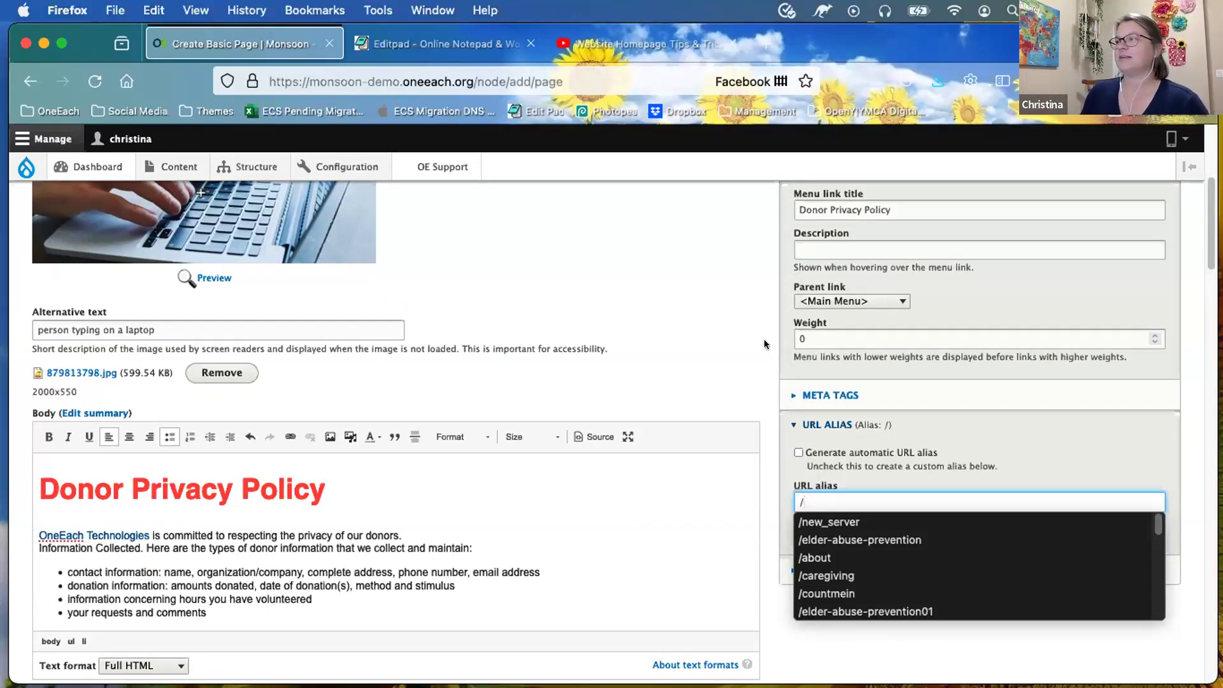
click(793, 452)
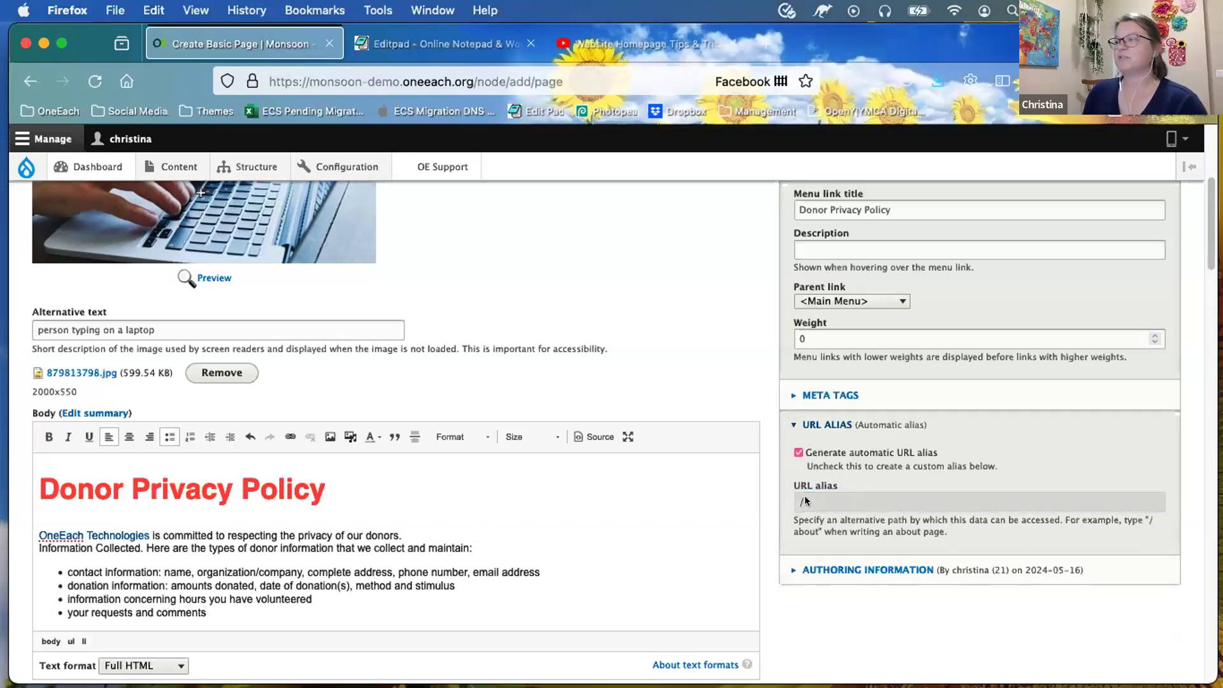
click(798, 452)
click(807, 498)
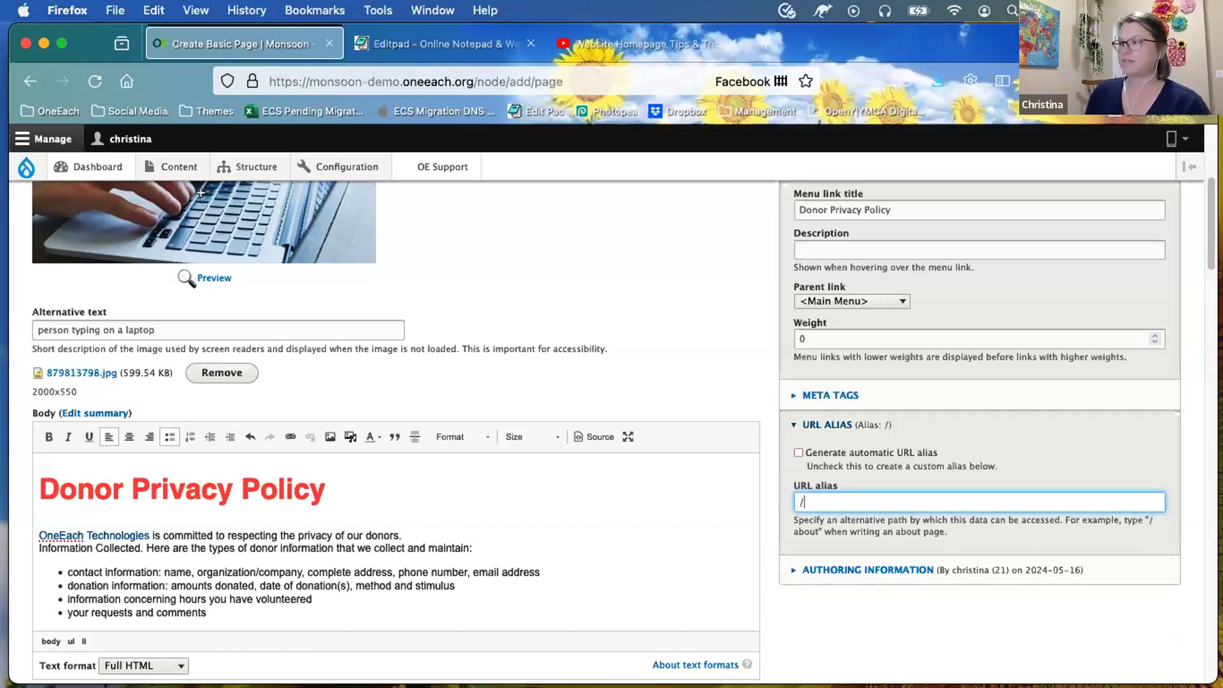
click(797, 452)
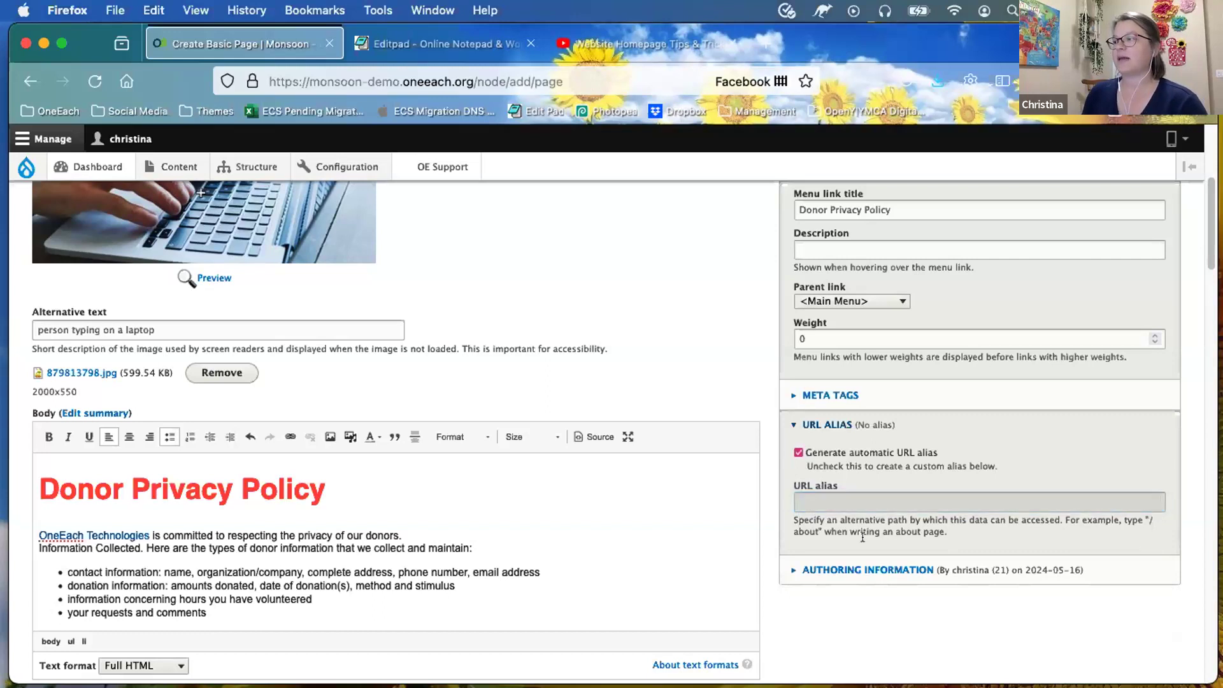
scroll(846, 597, down, 2)
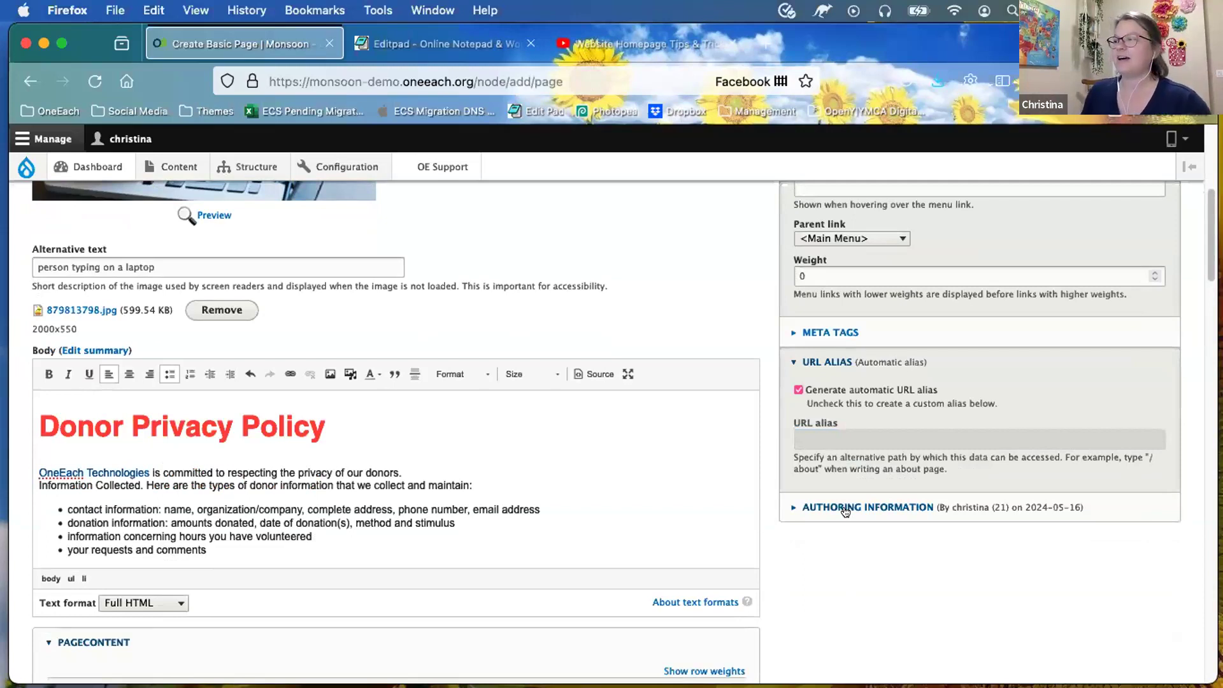
Step: Expand and collapse the Authoring information section
click(845, 512)
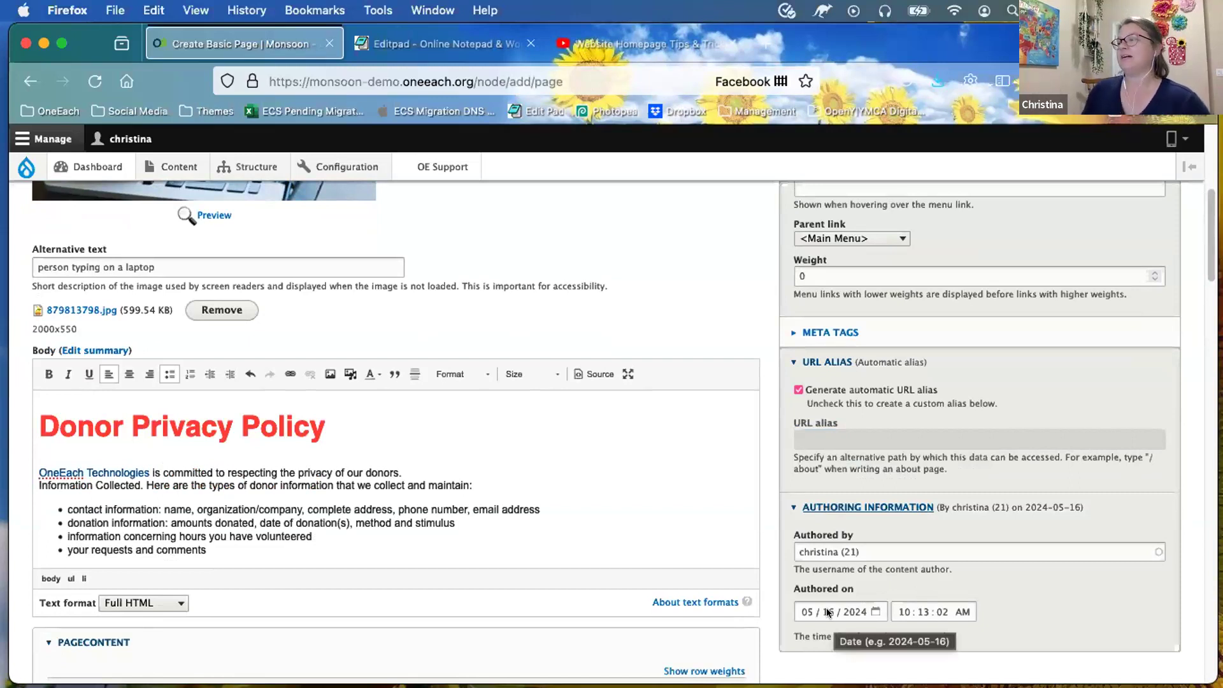
click(826, 507)
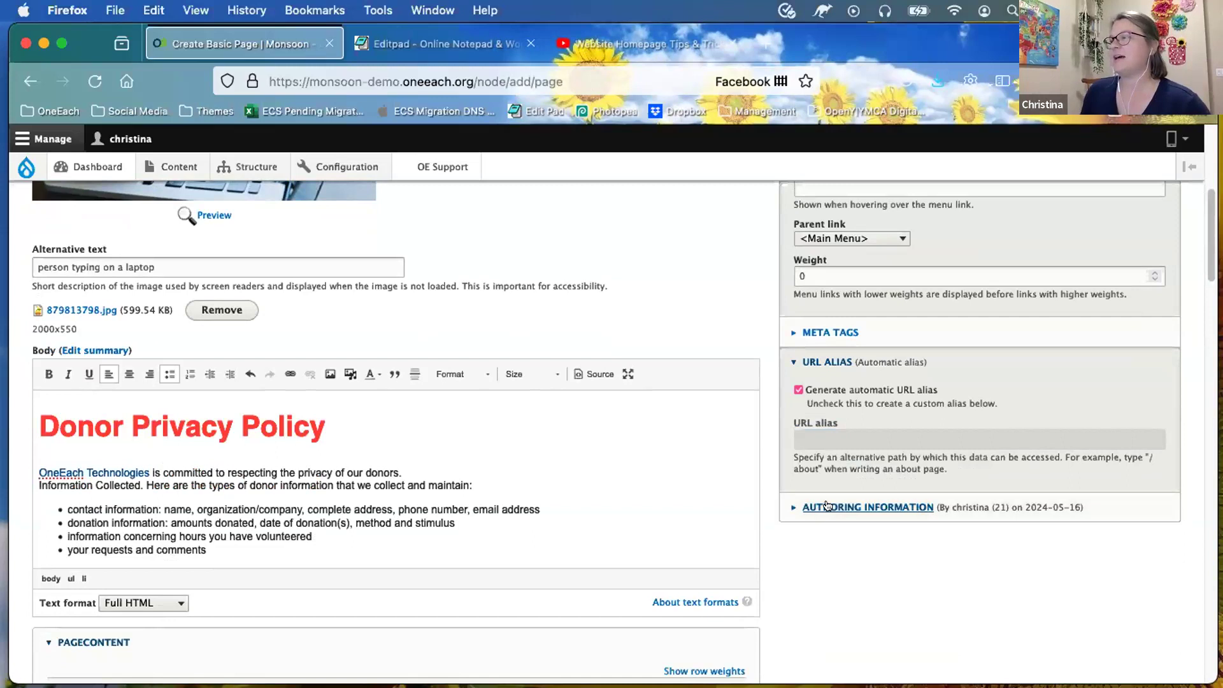
scroll(805, 593, up, 3)
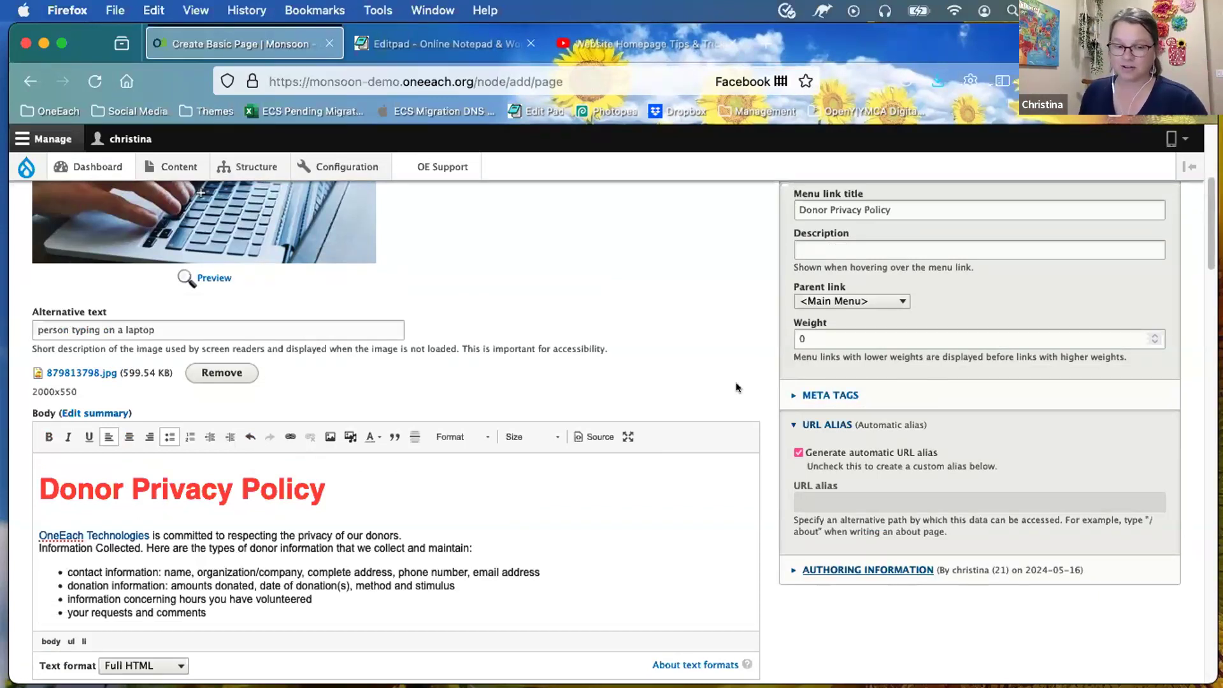
click(814, 396)
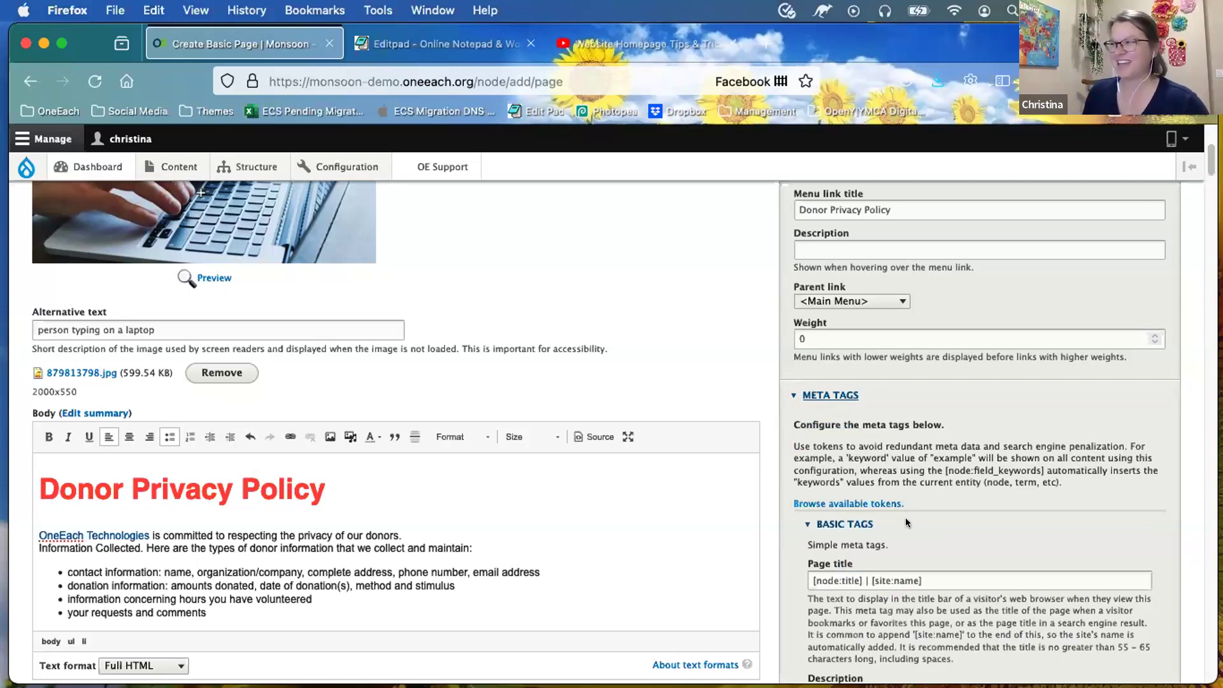
scroll(904, 517, down, 2)
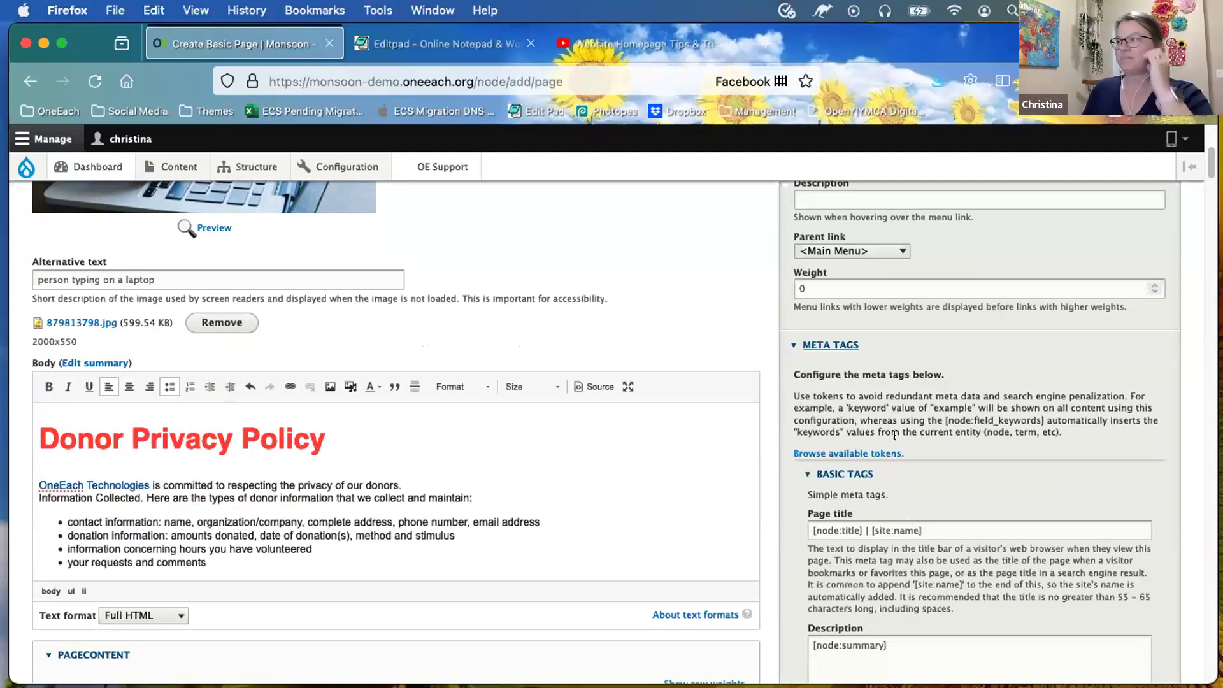
scroll(895, 436, down, 1)
scroll(895, 435, down, 1)
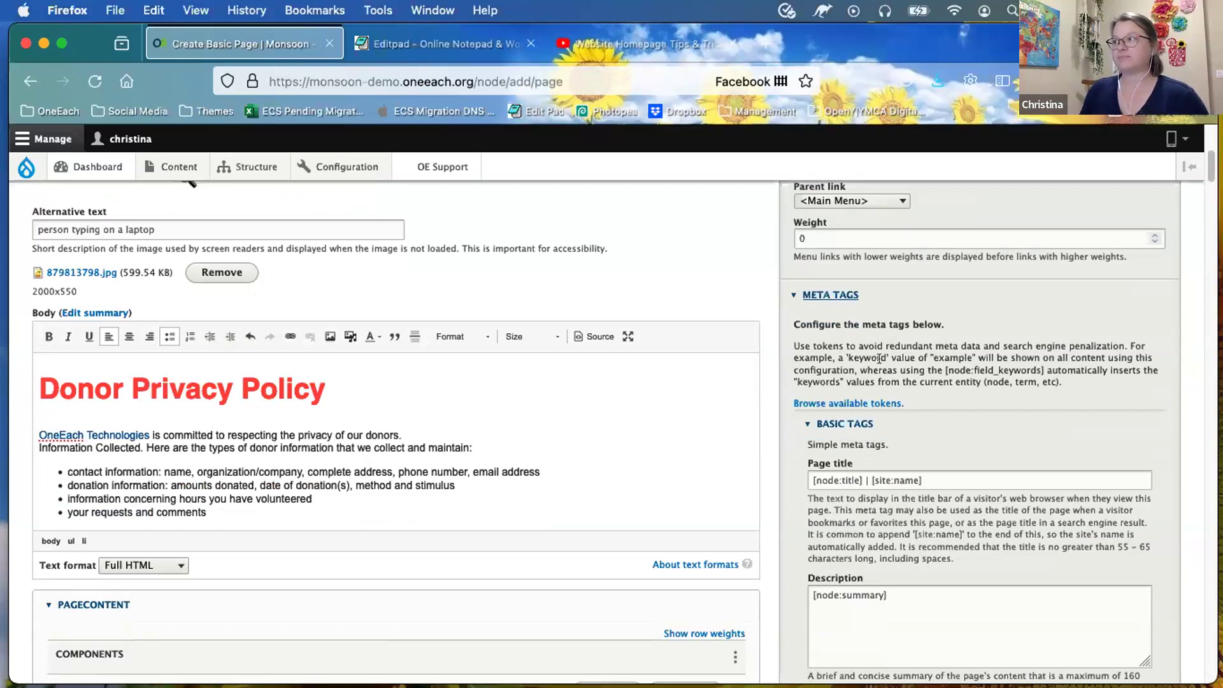
scroll(884, 401, down, 1)
scroll(891, 309, down, 3)
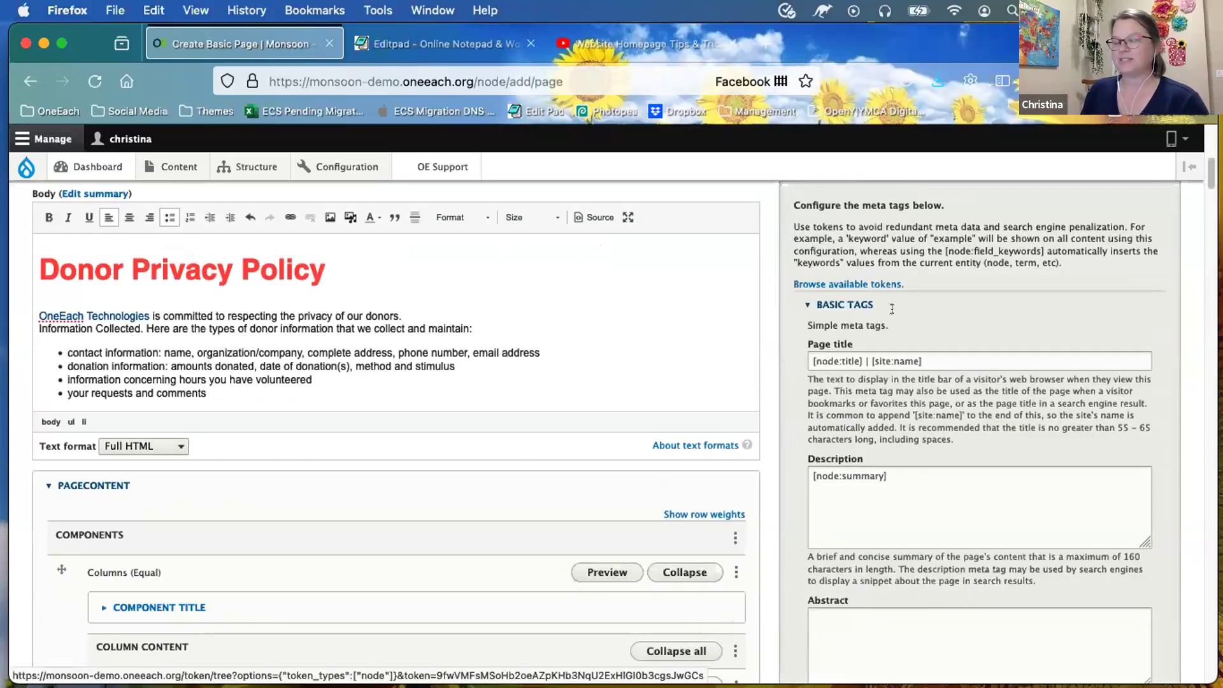
scroll(877, 427, up, 4)
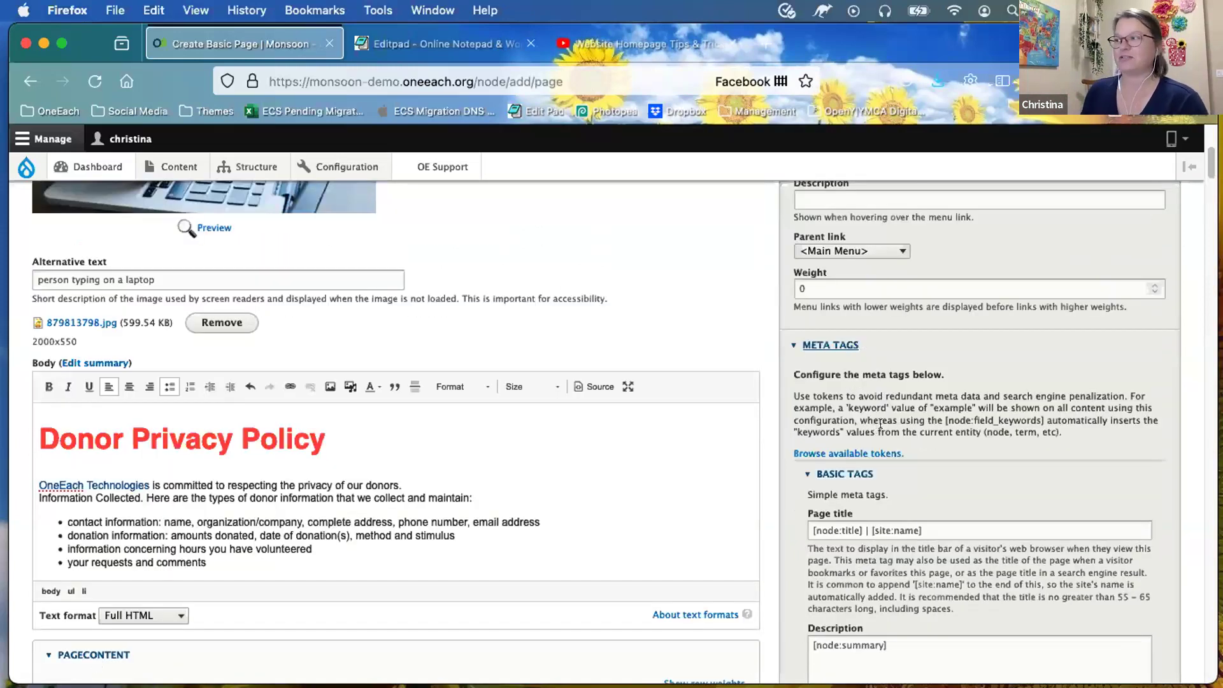
click(803, 344)
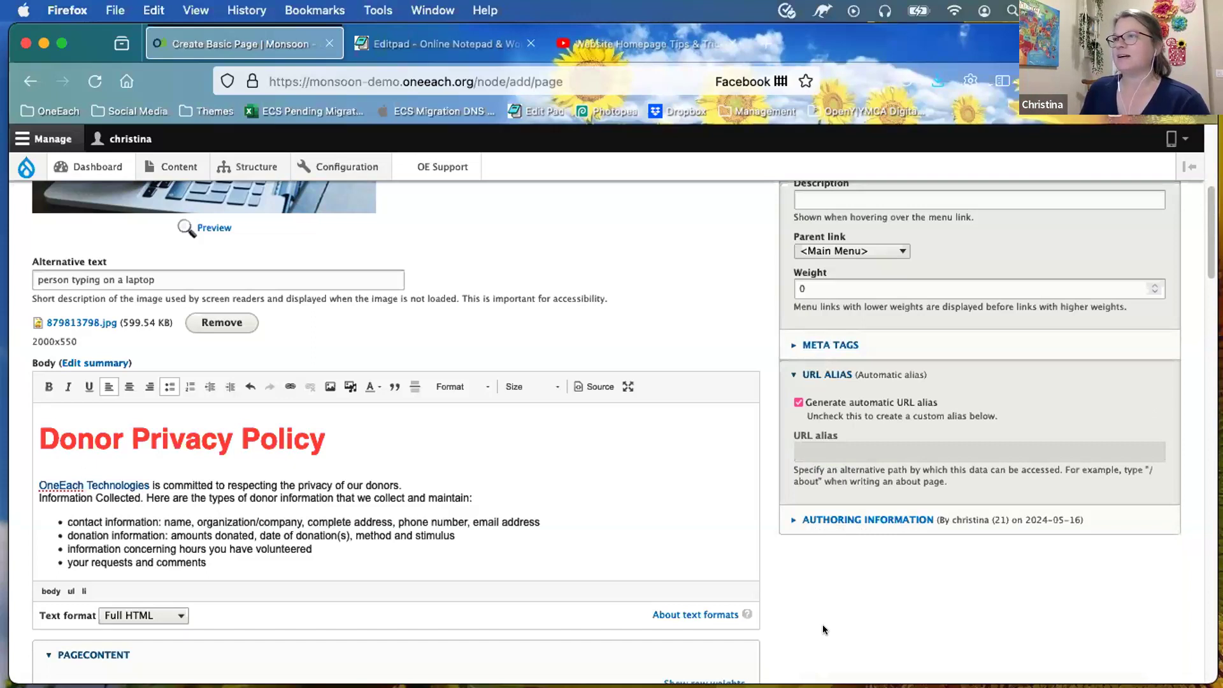
scroll(823, 629, down, 5)
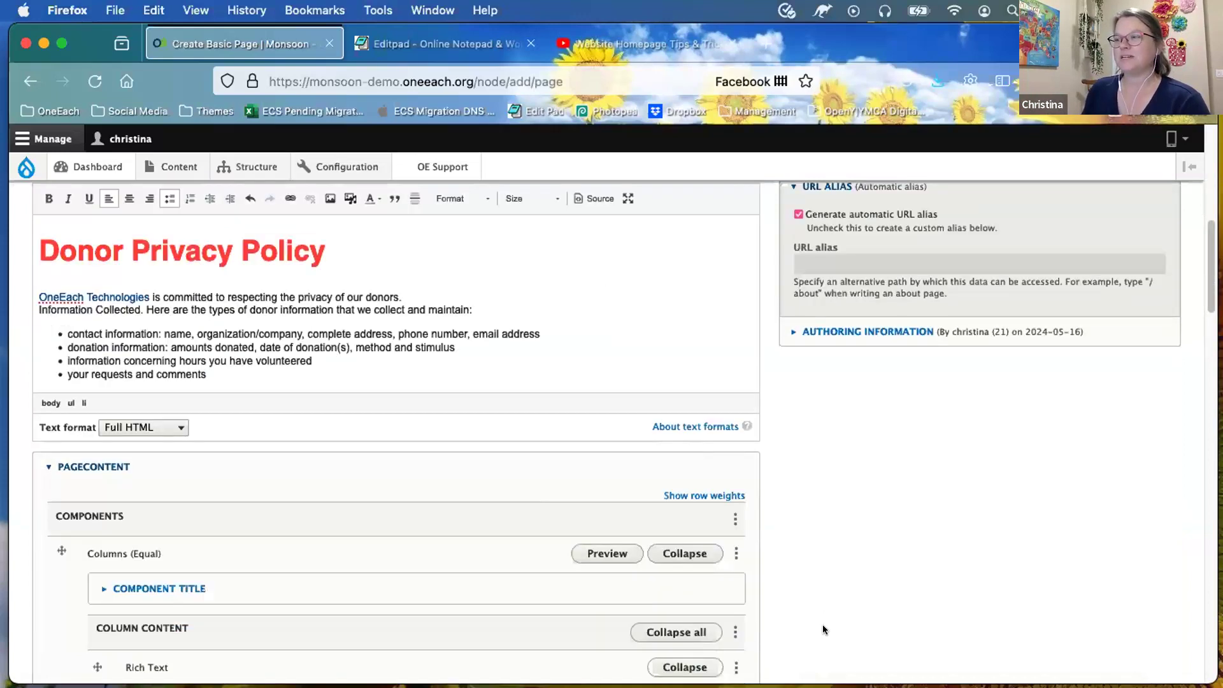
scroll(823, 630, down, 8)
scroll(823, 629, down, 7)
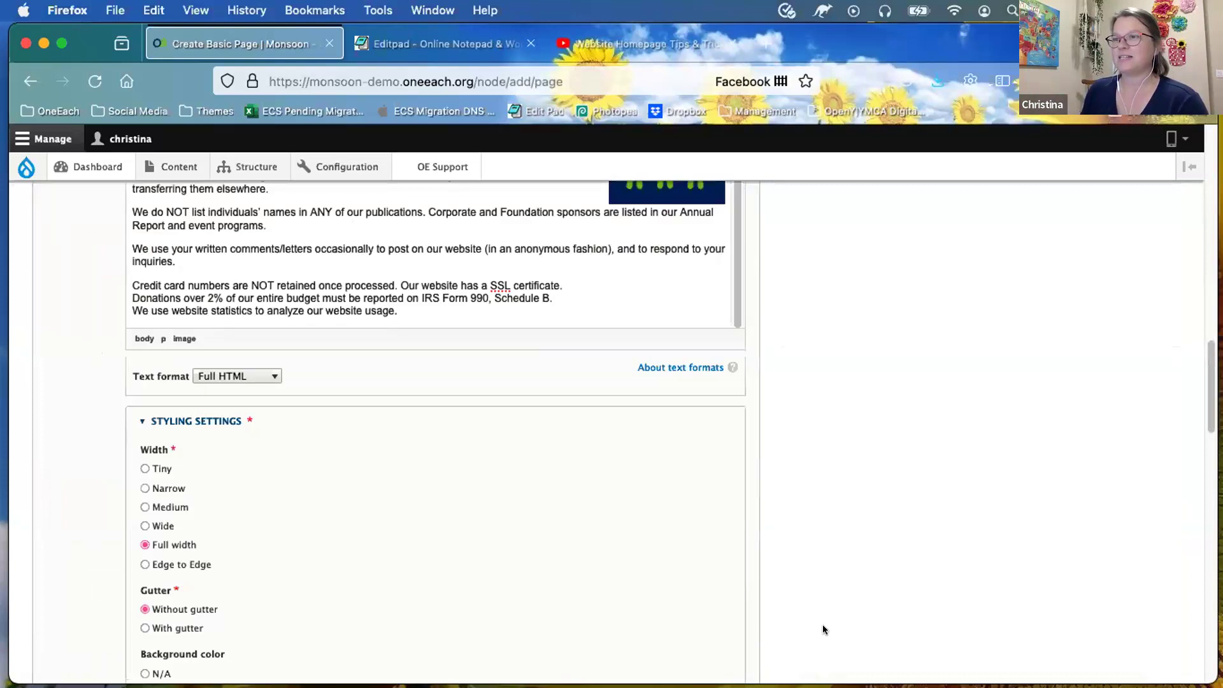
scroll(823, 630, down, 5)
scroll(823, 629, down, 15)
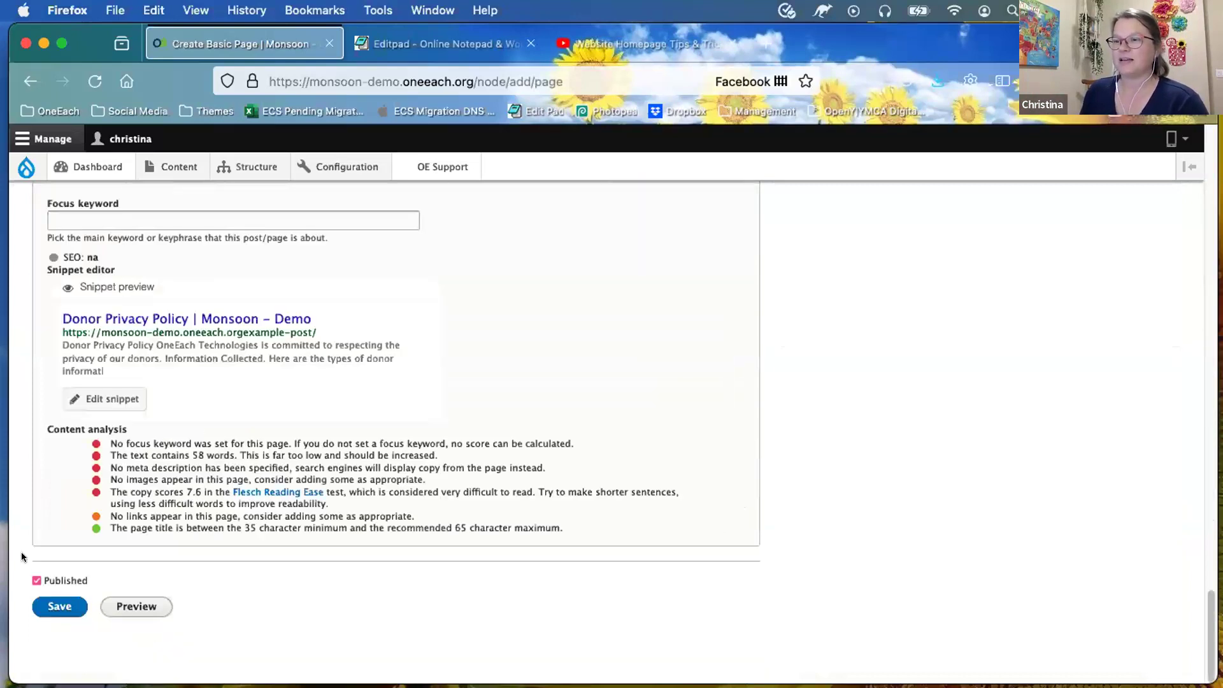
Step: Save the Donor Privacy Policy page, dismiss the created notice, and review its policy text
click(61, 607)
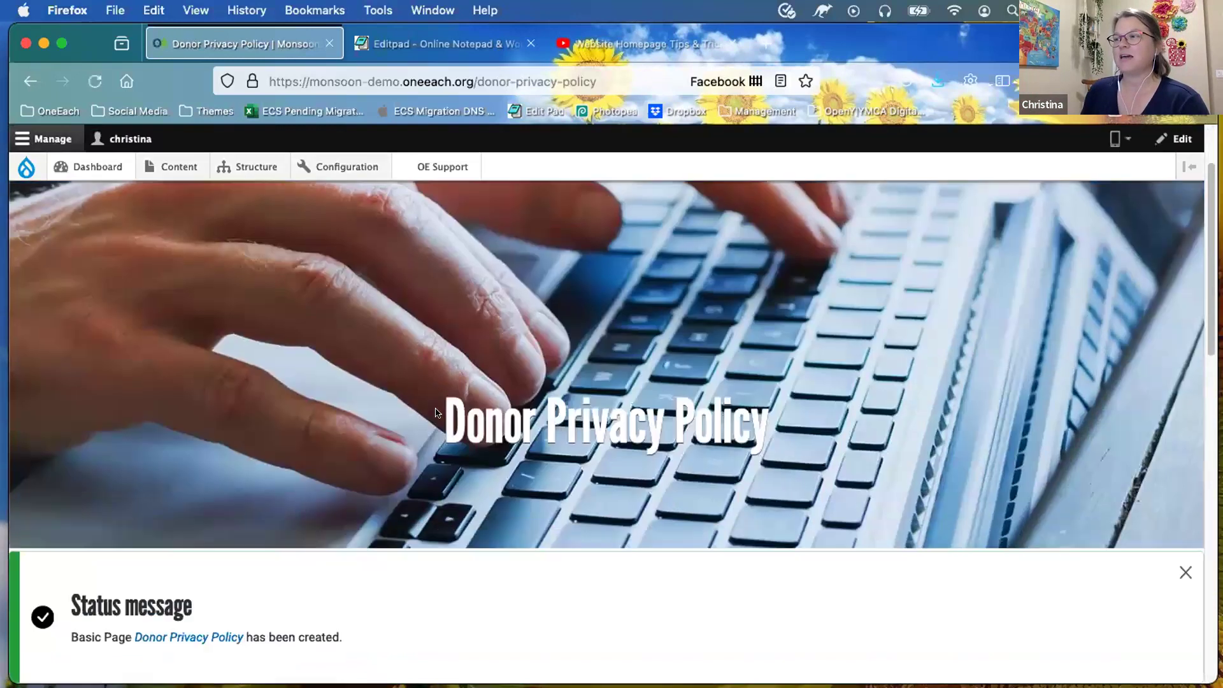
click(1185, 572)
scroll(579, 536, down, 1)
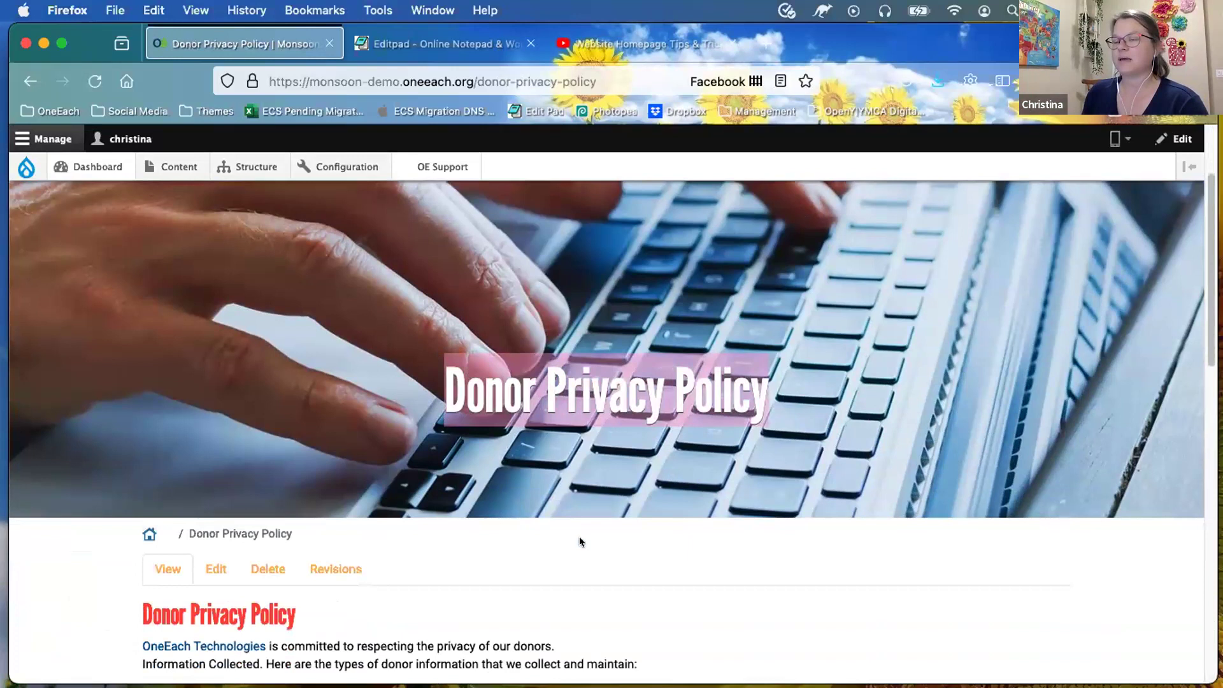
scroll(579, 537, down, 2)
scroll(579, 536, down, 3)
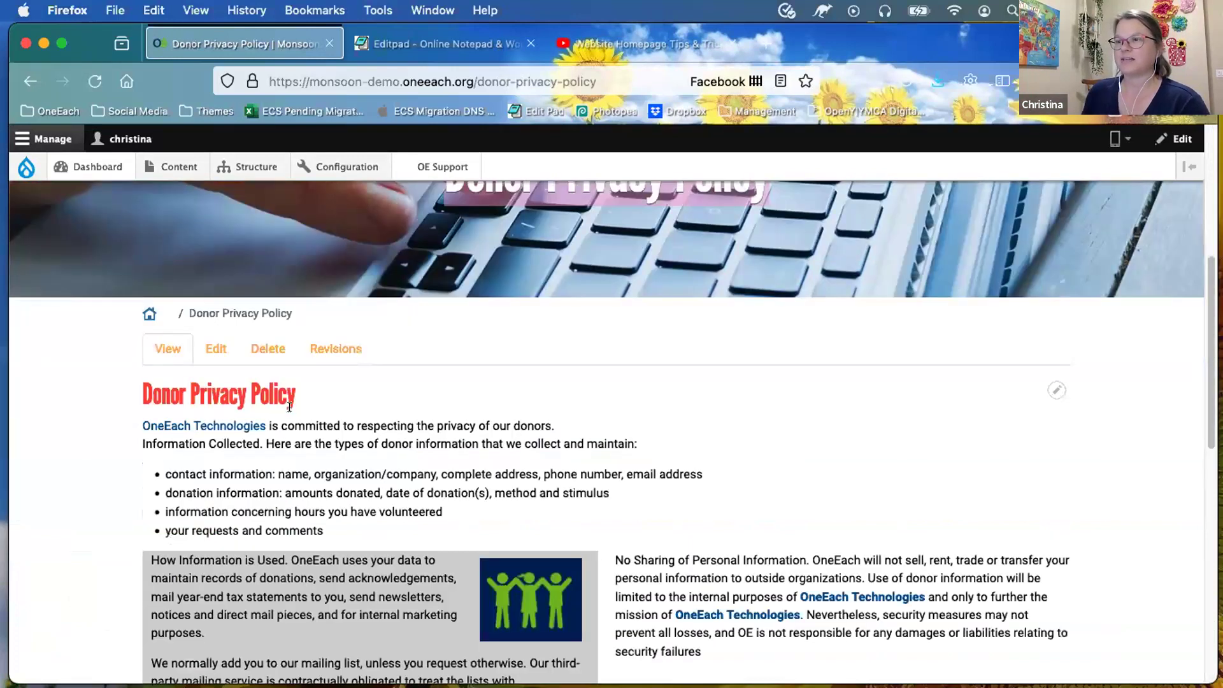
scroll(280, 425, down, 1)
scroll(138, 293, down, 2)
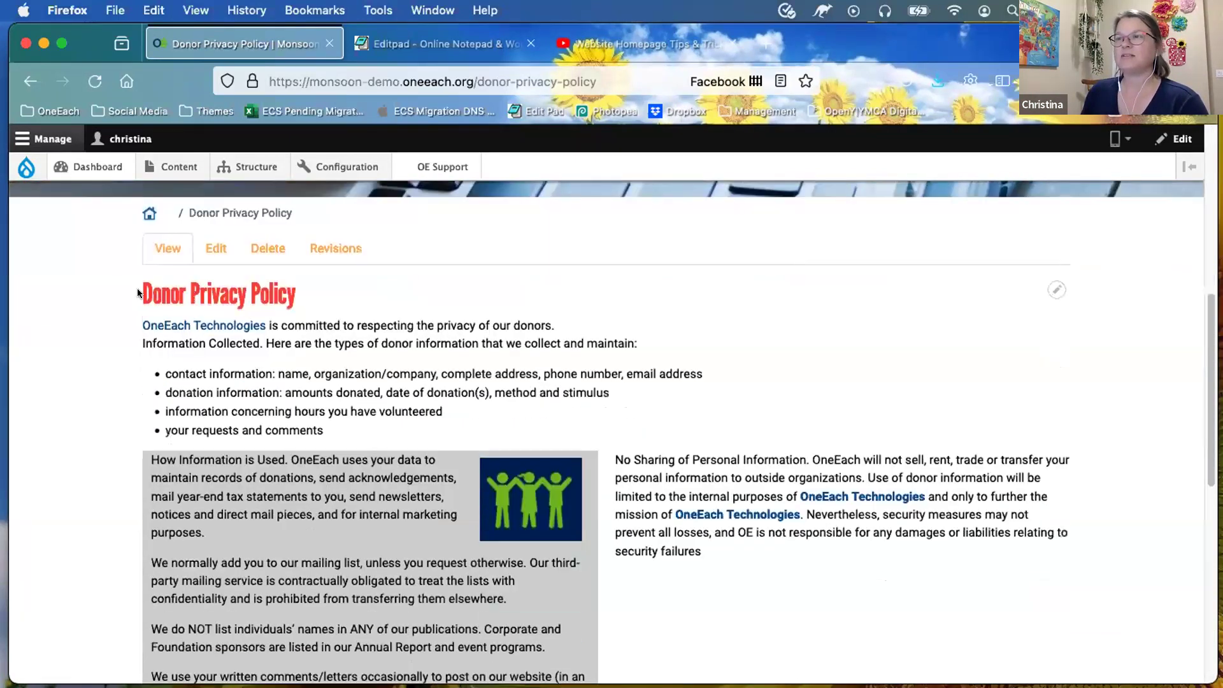
scroll(395, 337, down, 1)
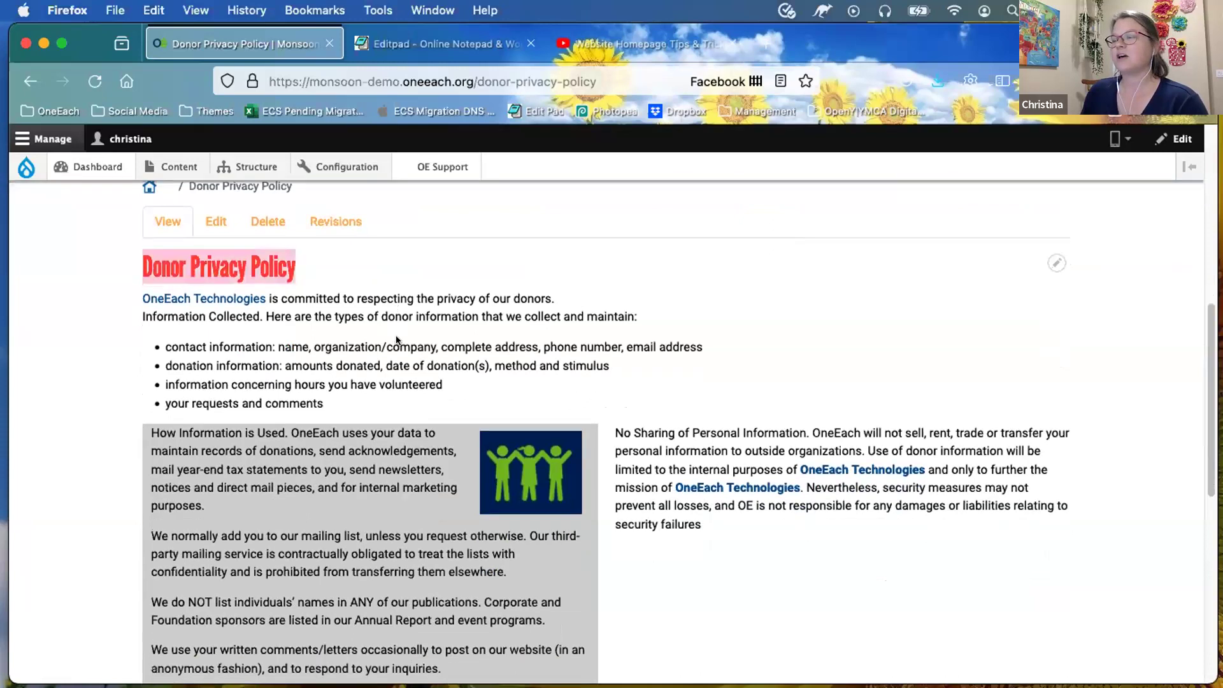
scroll(421, 481, down, 4)
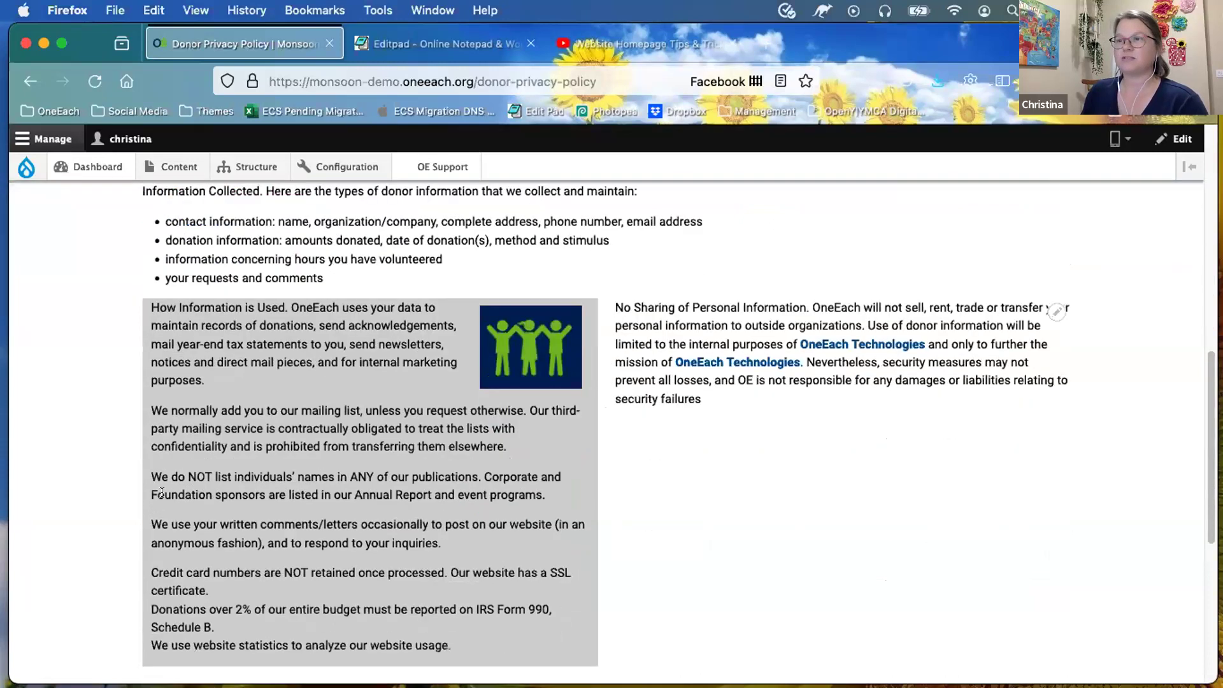
scroll(475, 420, down, 1)
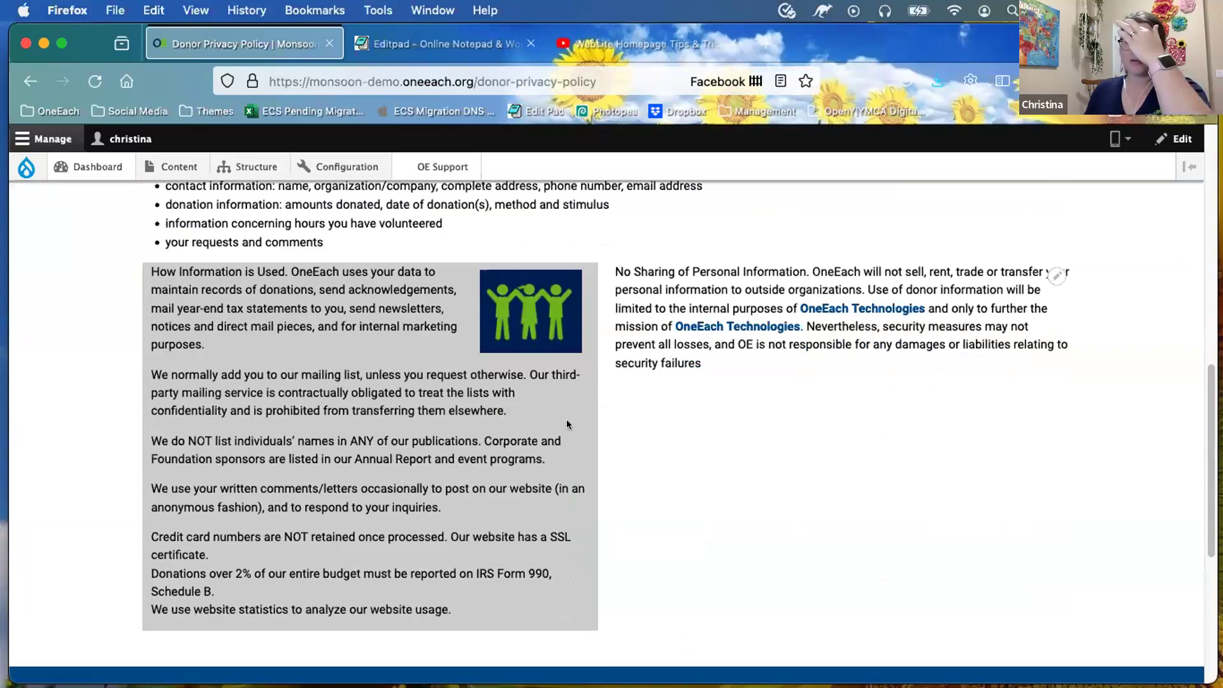
scroll(567, 420, down, 1)
scroll(567, 426, down, 5)
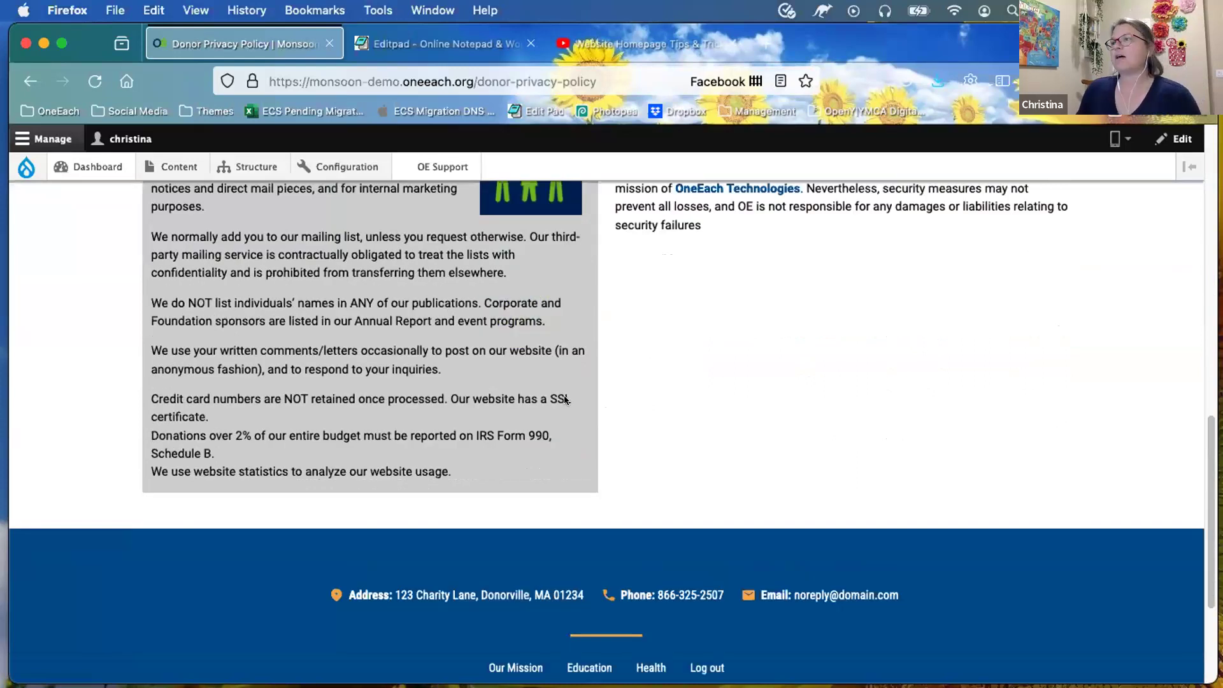
scroll(609, 397, up, 6)
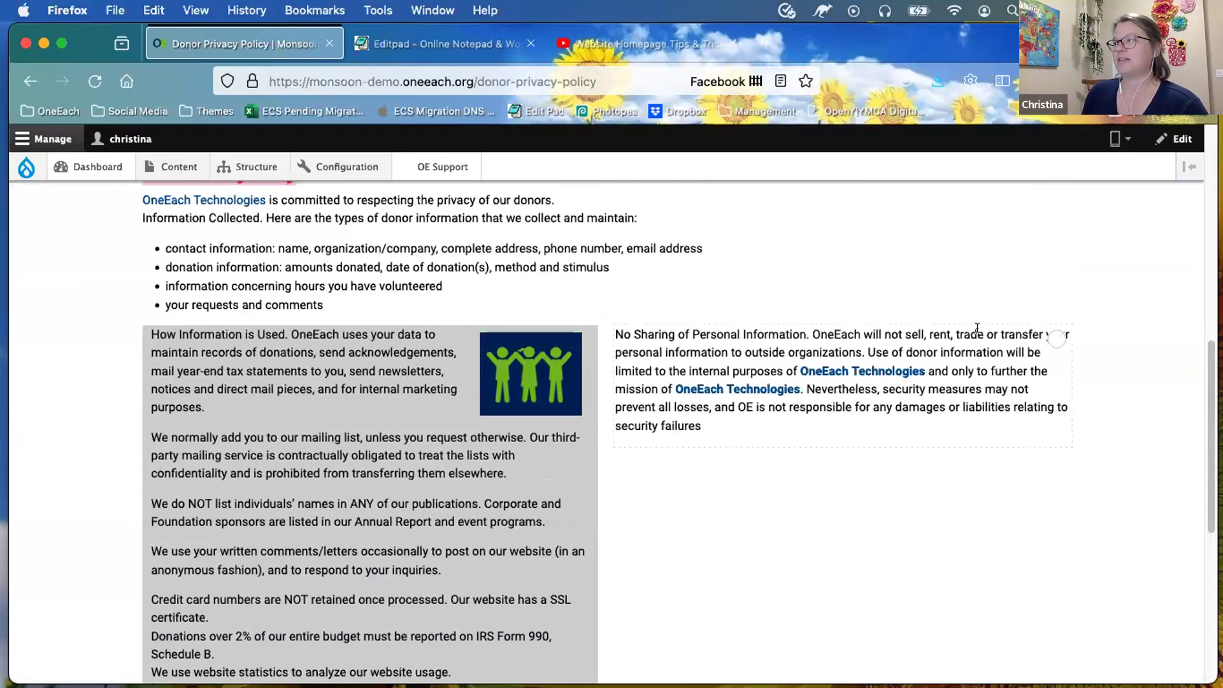
Step: Open the right column text block through its contextual Edit link and save it unchanged
click(1055, 341)
click(1042, 342)
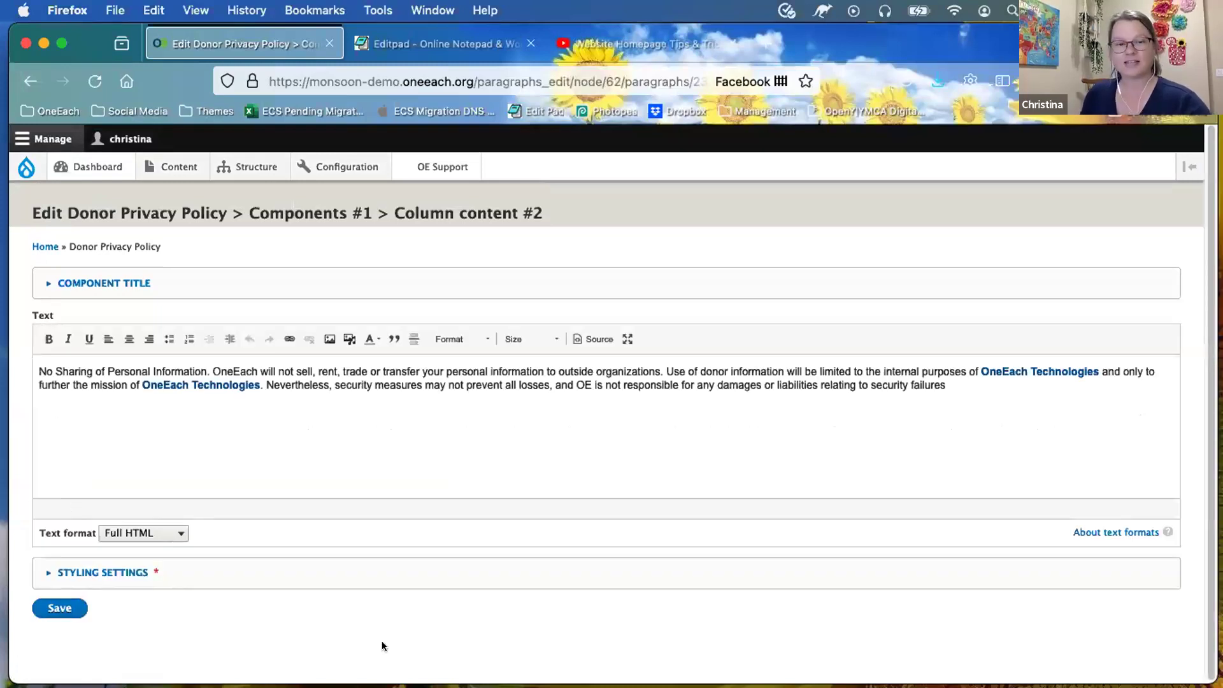
click(56, 606)
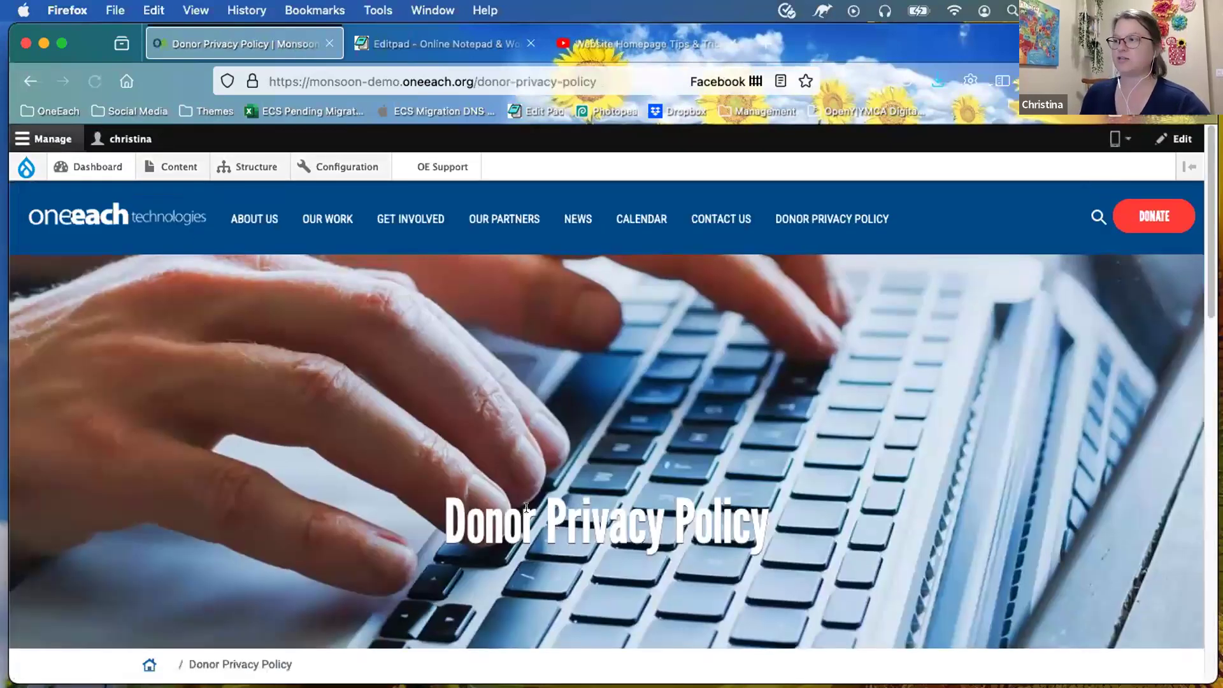
Step: Reopen the Donor Privacy Policy's right column text block for editing
scroll(738, 469, down, 1)
scroll(747, 440, down, 10)
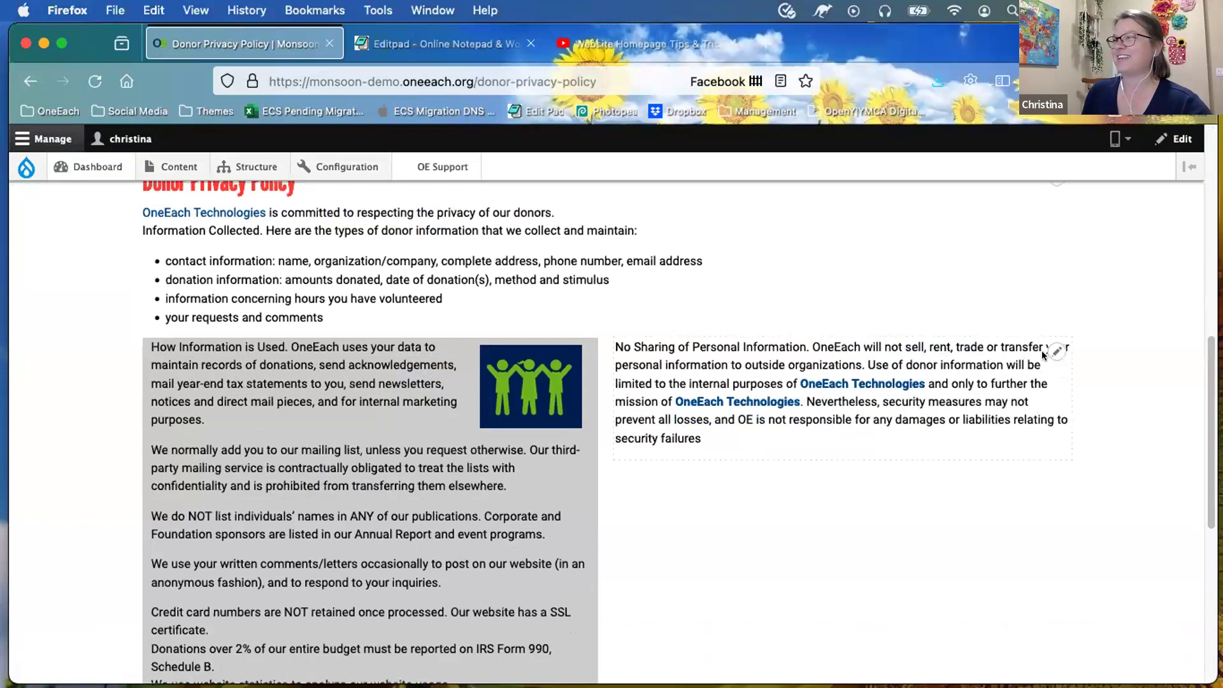
click(1055, 350)
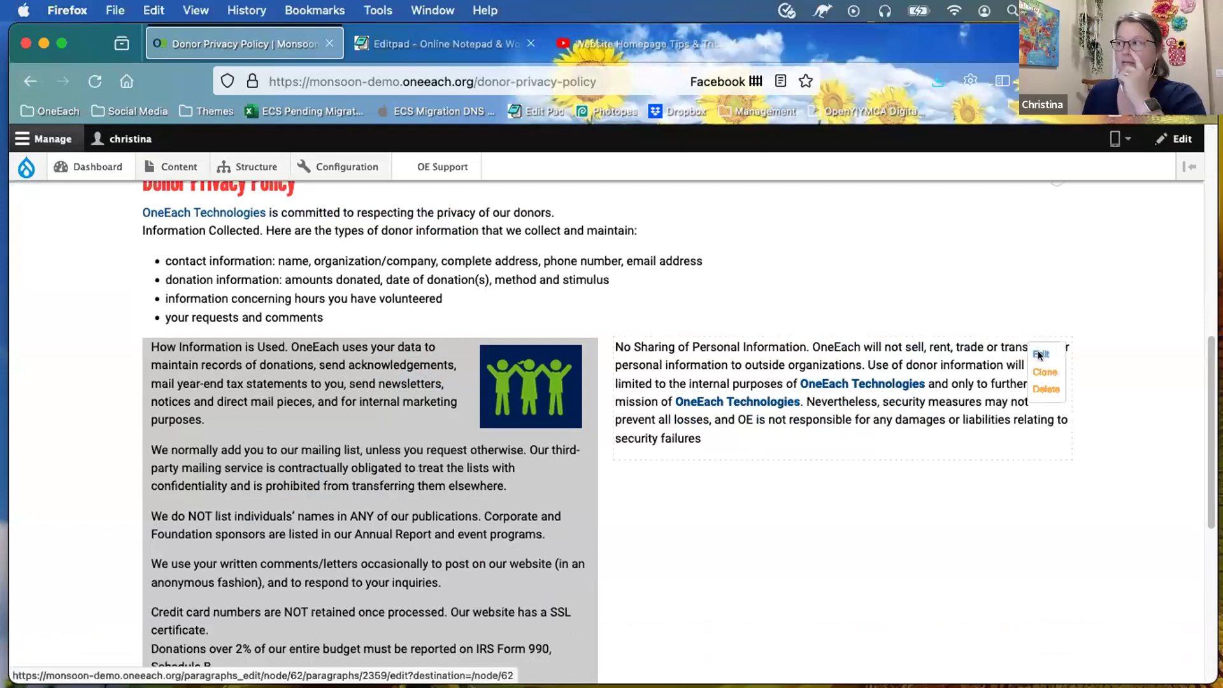
click(1040, 354)
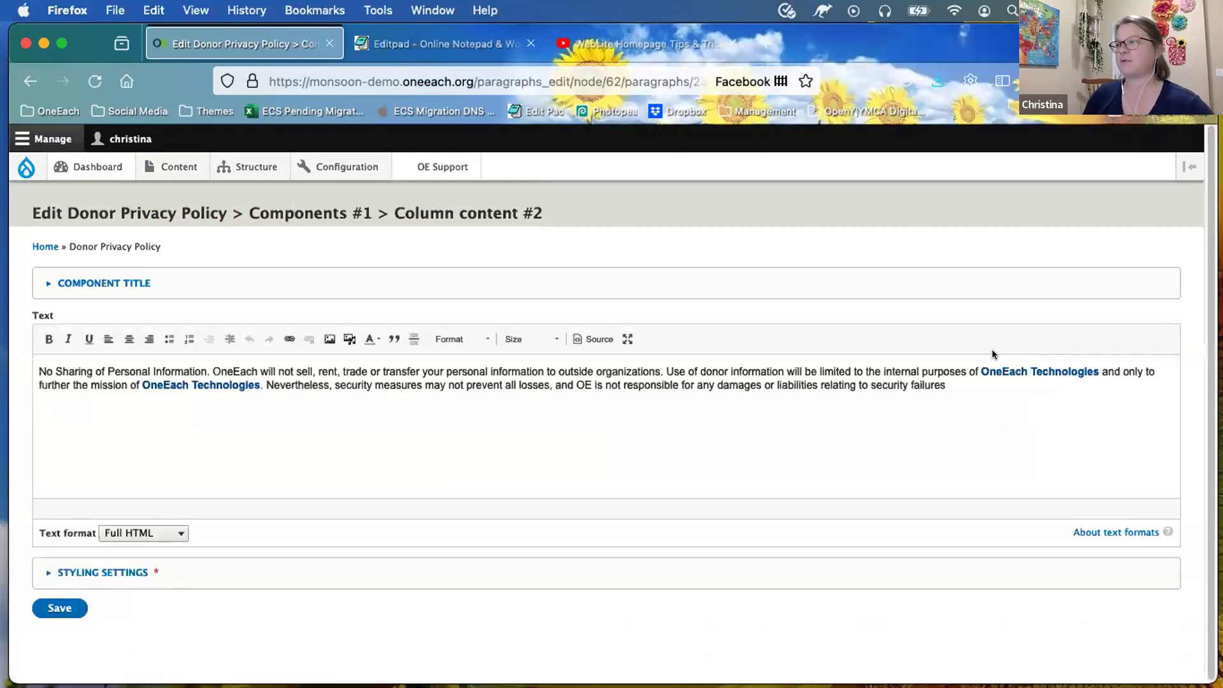
Step: Add an 'Embed video here' paragraph below the No Sharing text and view it as HTML source
click(954, 384)
key(Return)
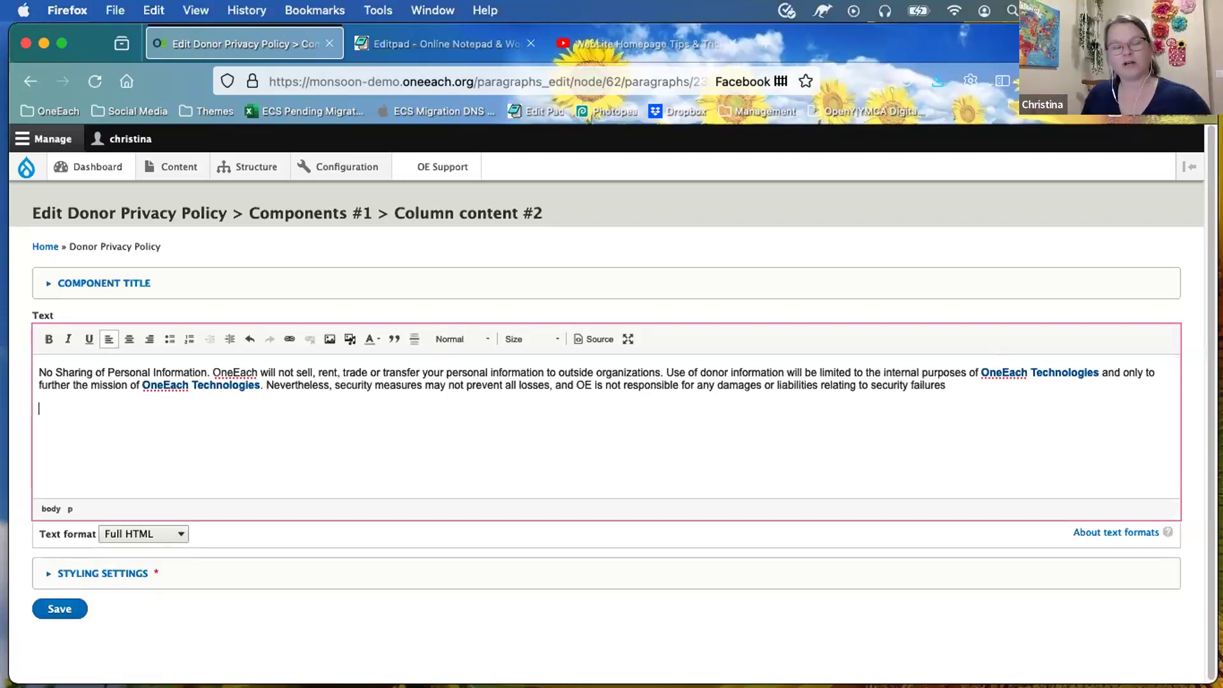
key(Return)
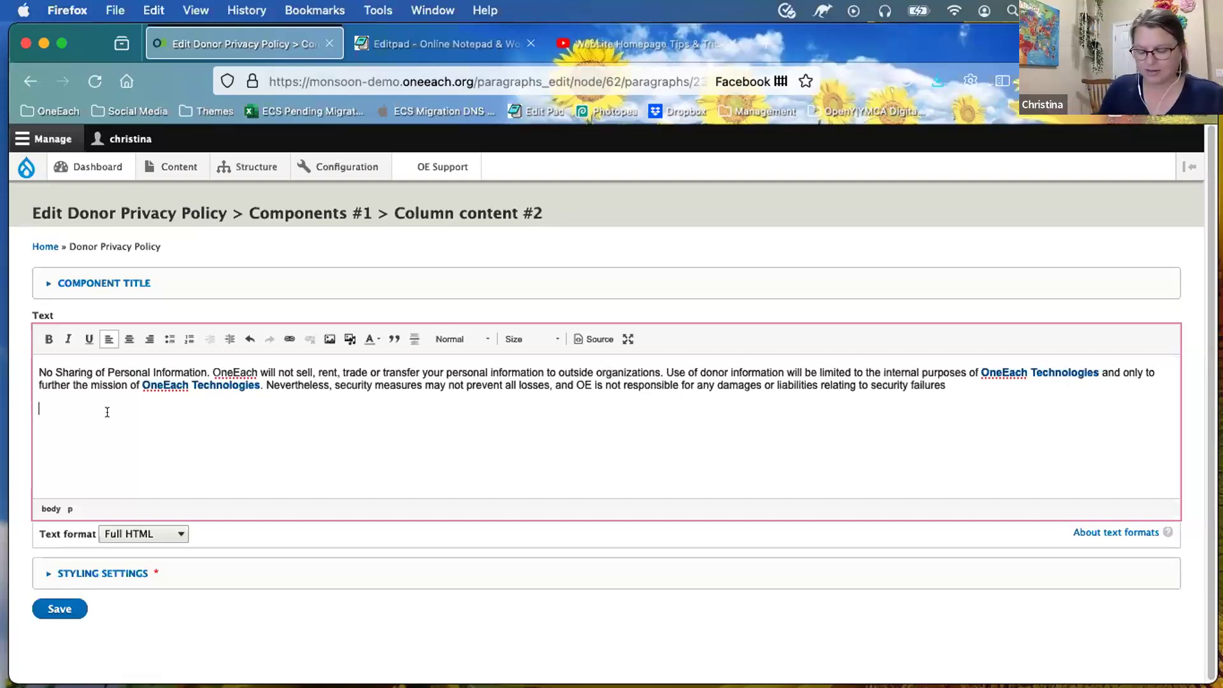
text(Embed video here)
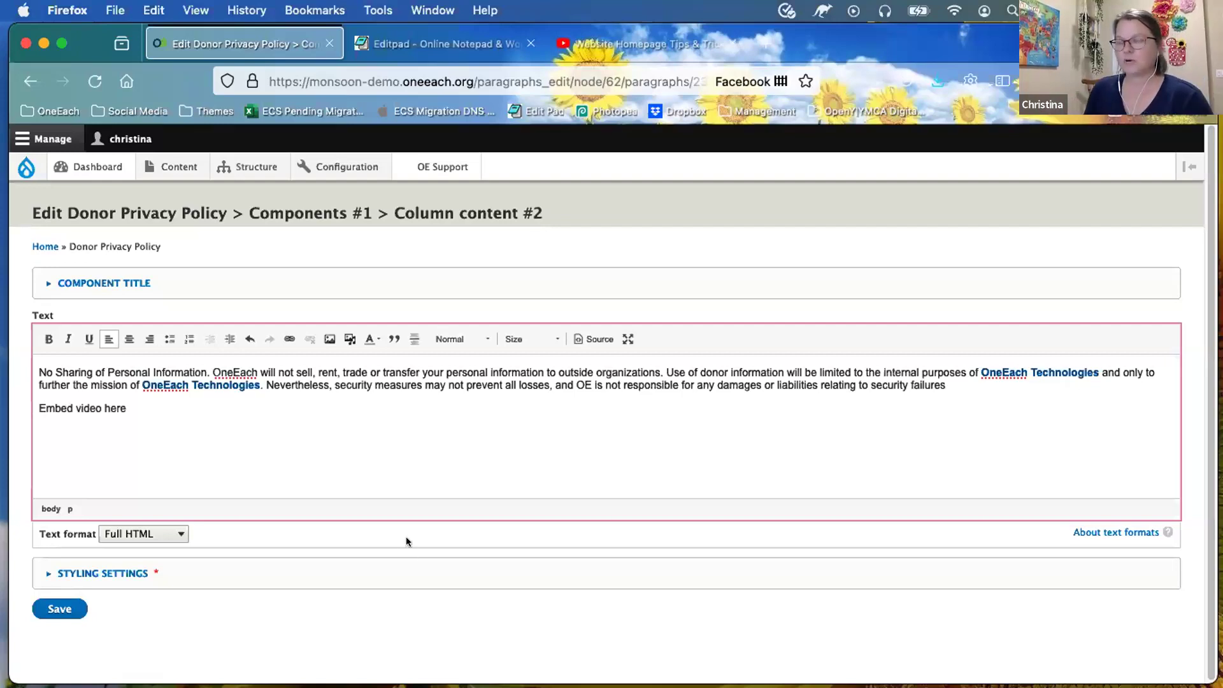
click(591, 339)
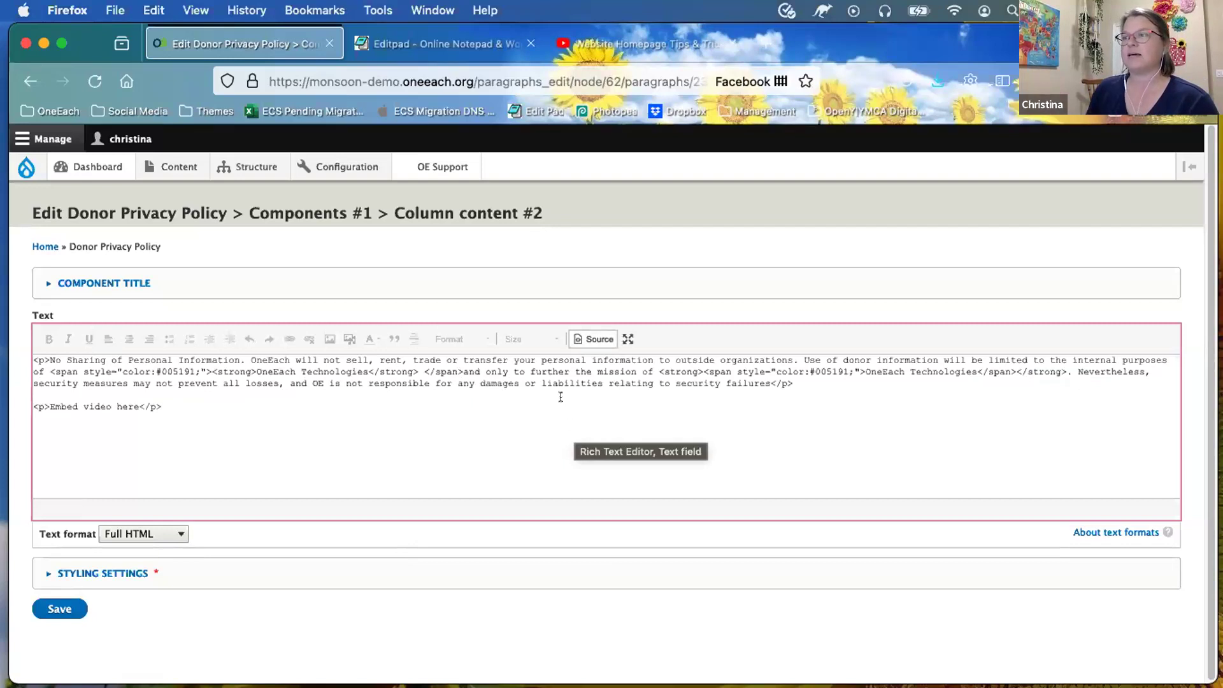
Step: Copy the iframe embed code of the Website Homepage Tips & Tricks YouTube video
click(646, 42)
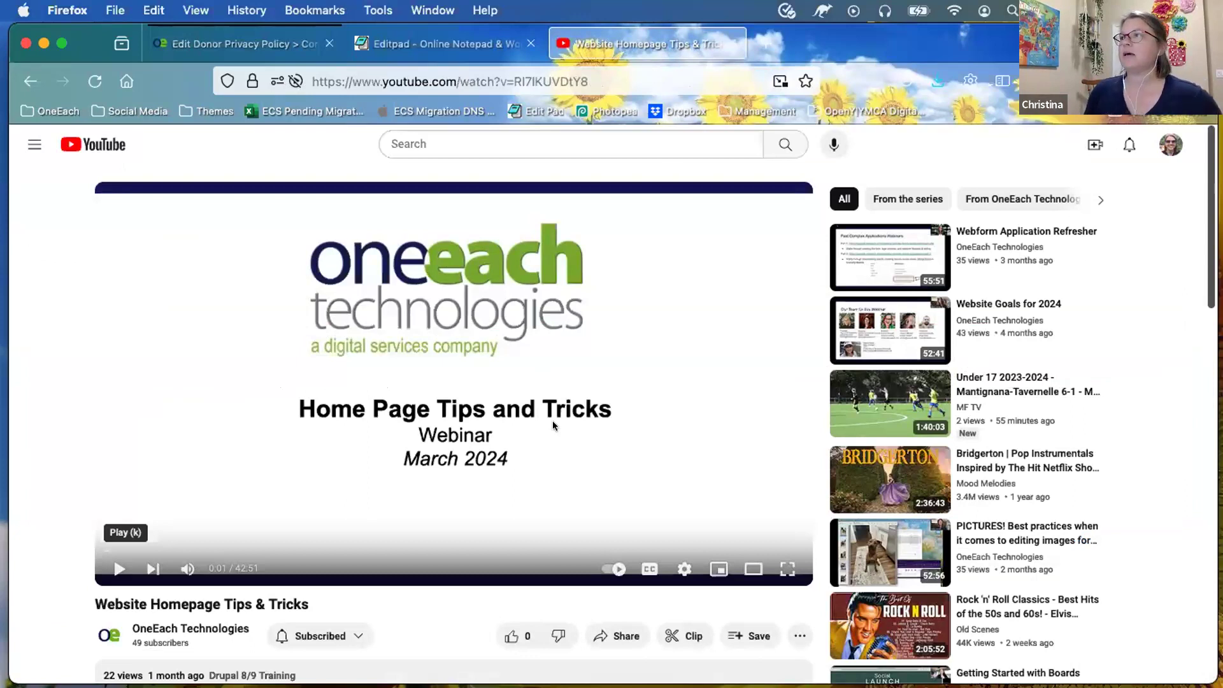
scroll(552, 420, down, 2)
scroll(350, 344, down, 3)
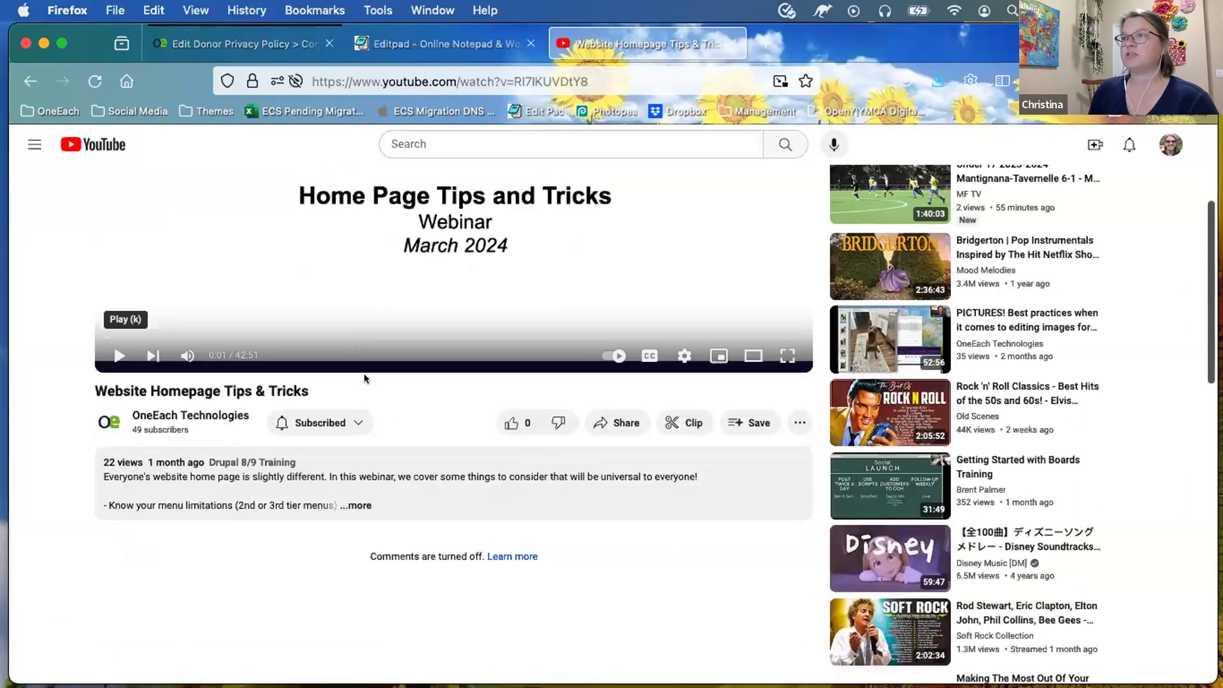
click(610, 423)
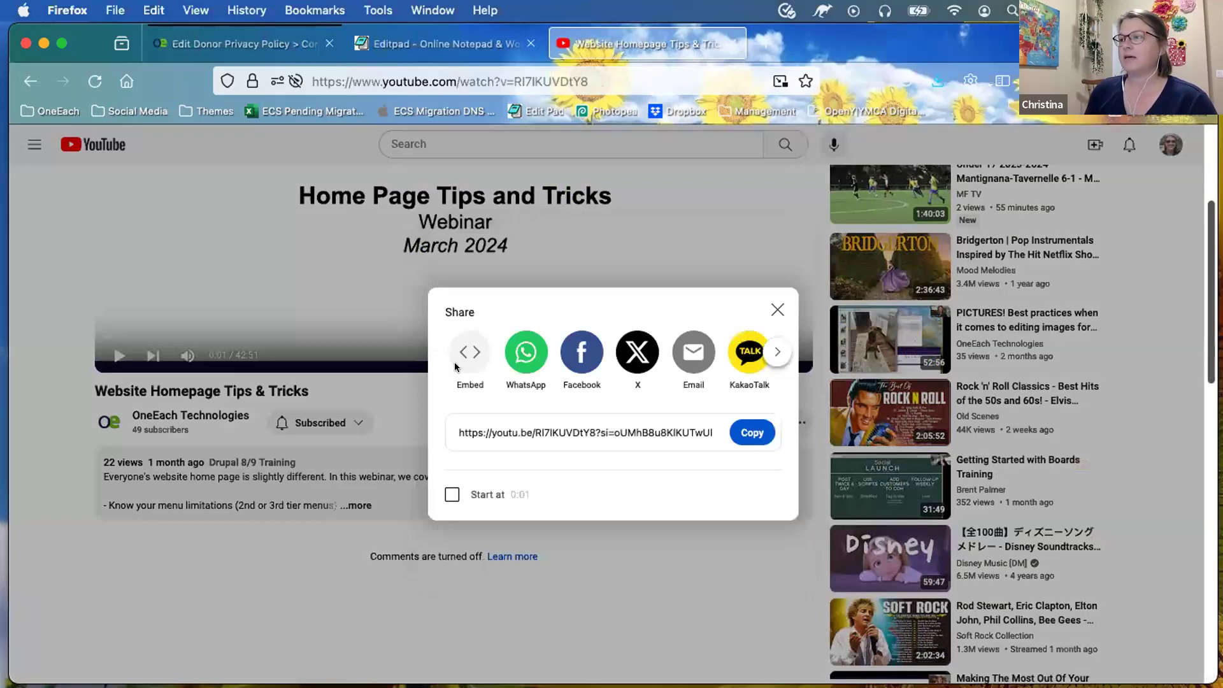
click(466, 350)
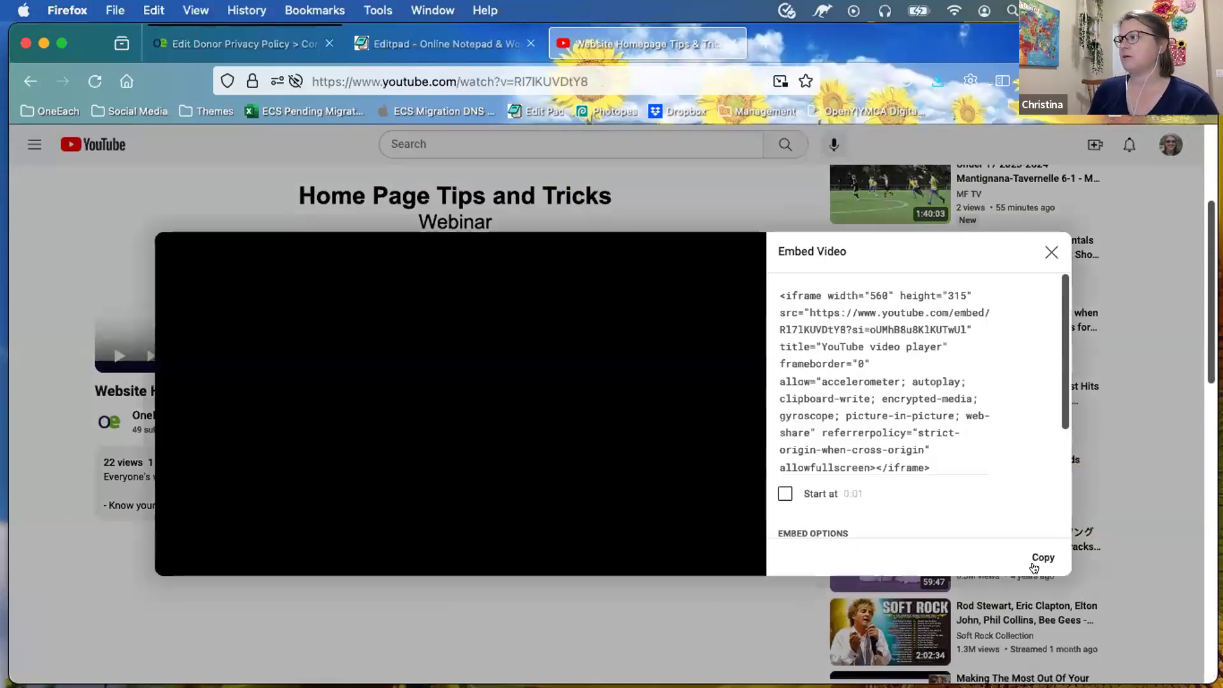
click(1033, 557)
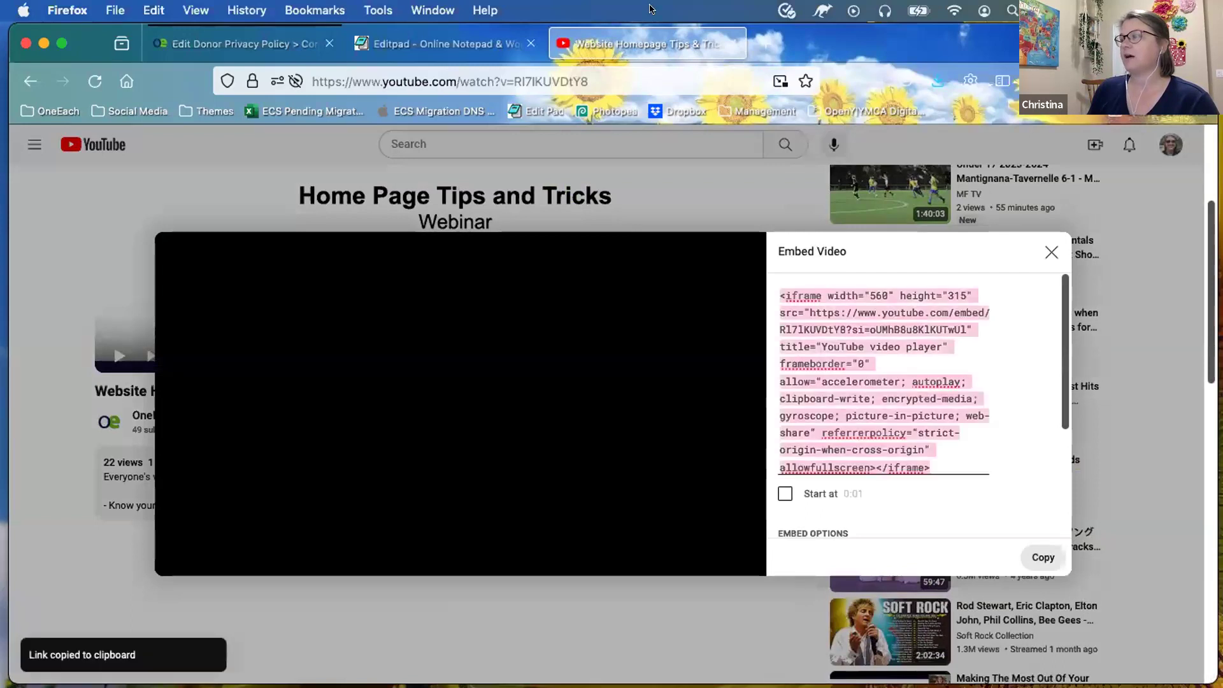
click(455, 50)
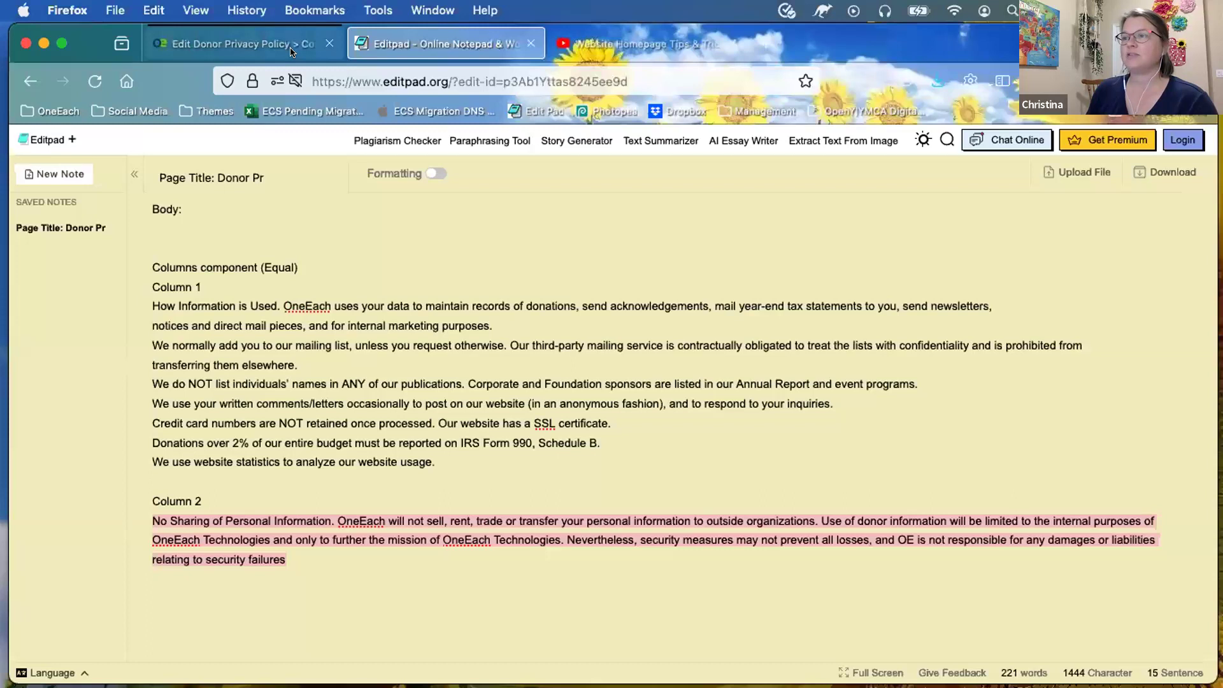
Step: Replace the 'Embed video here' placeholder with the pasted YouTube iframe and return to rendered view
click(244, 44)
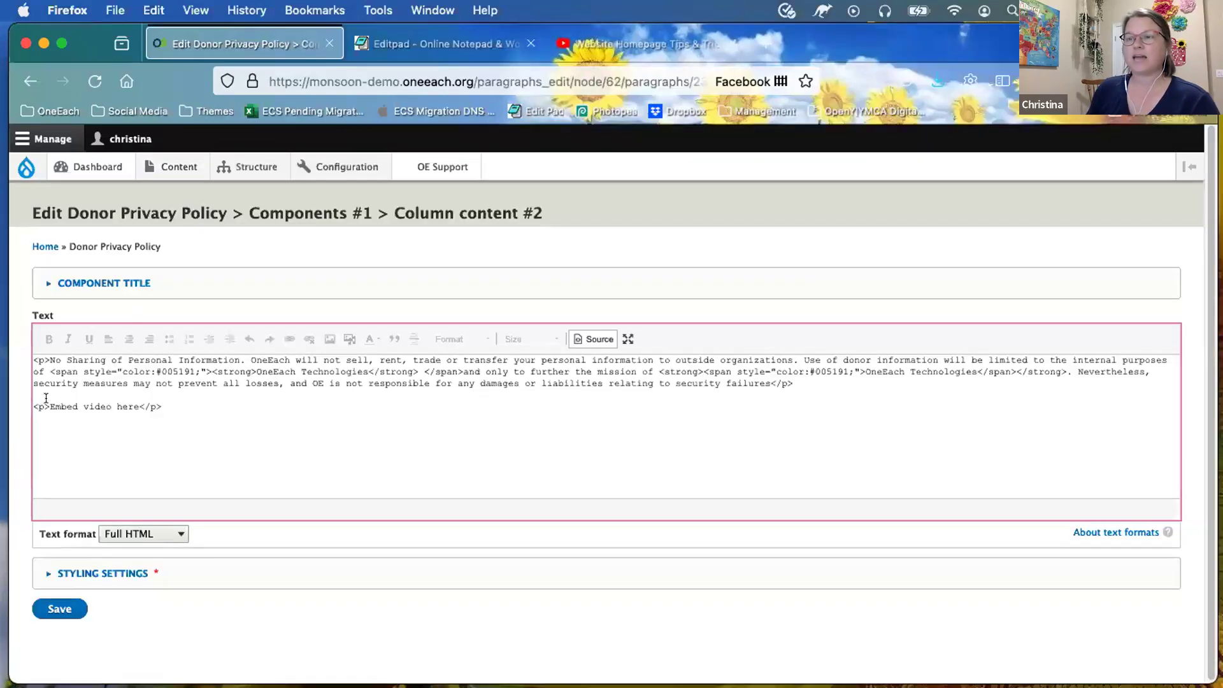
drag(47, 398, 135, 398)
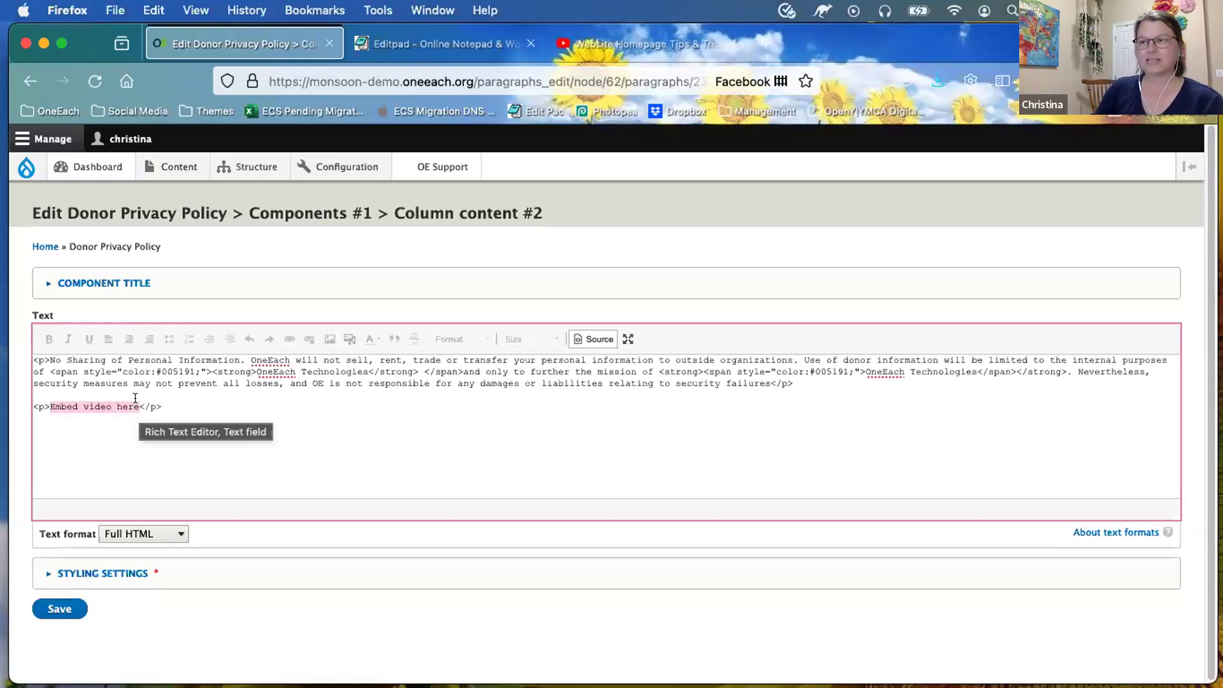
key(super+v)
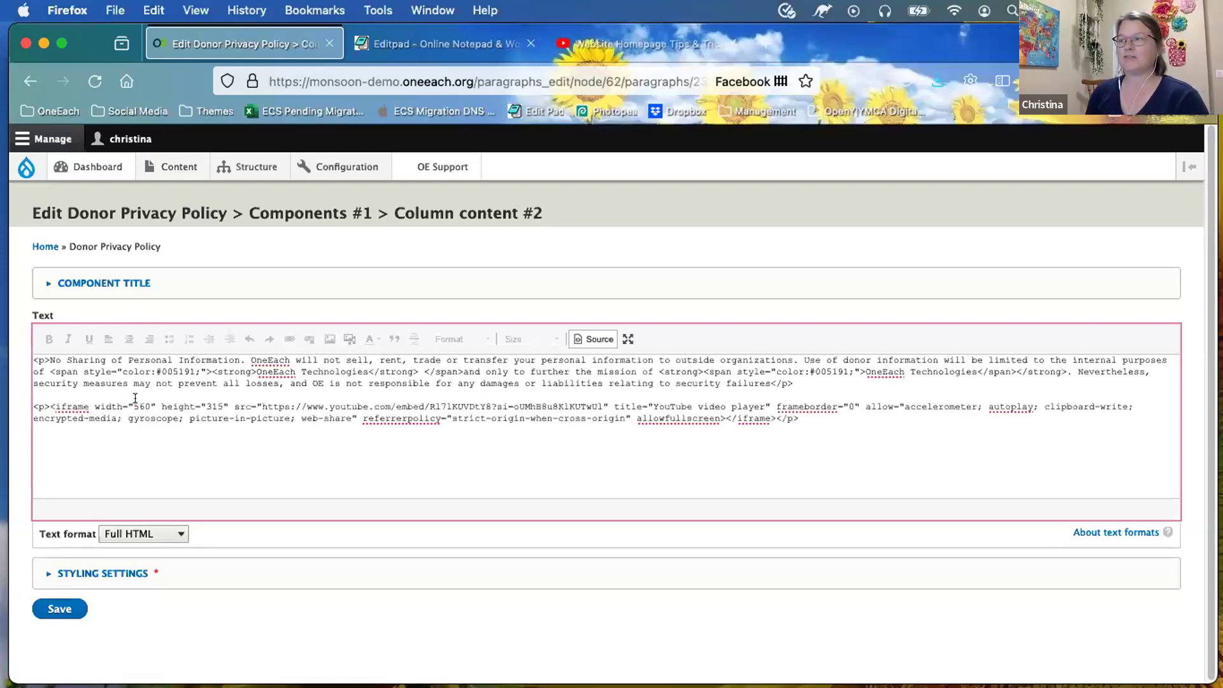
click(595, 339)
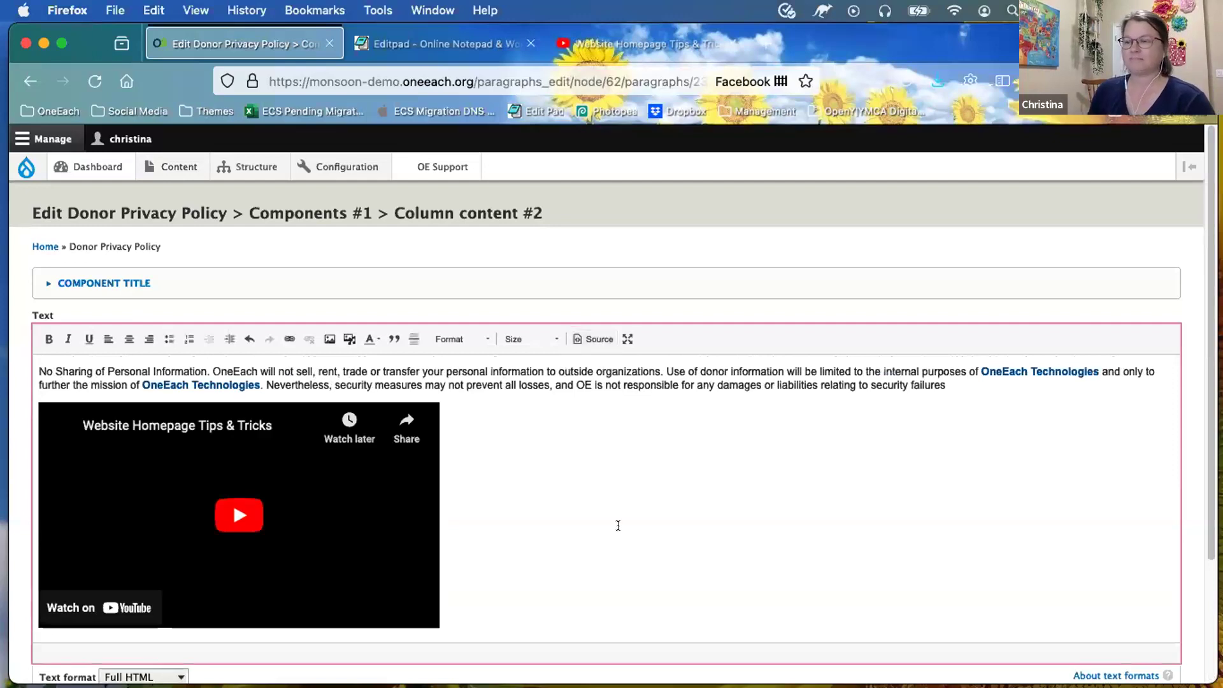
scroll(494, 617, down, 3)
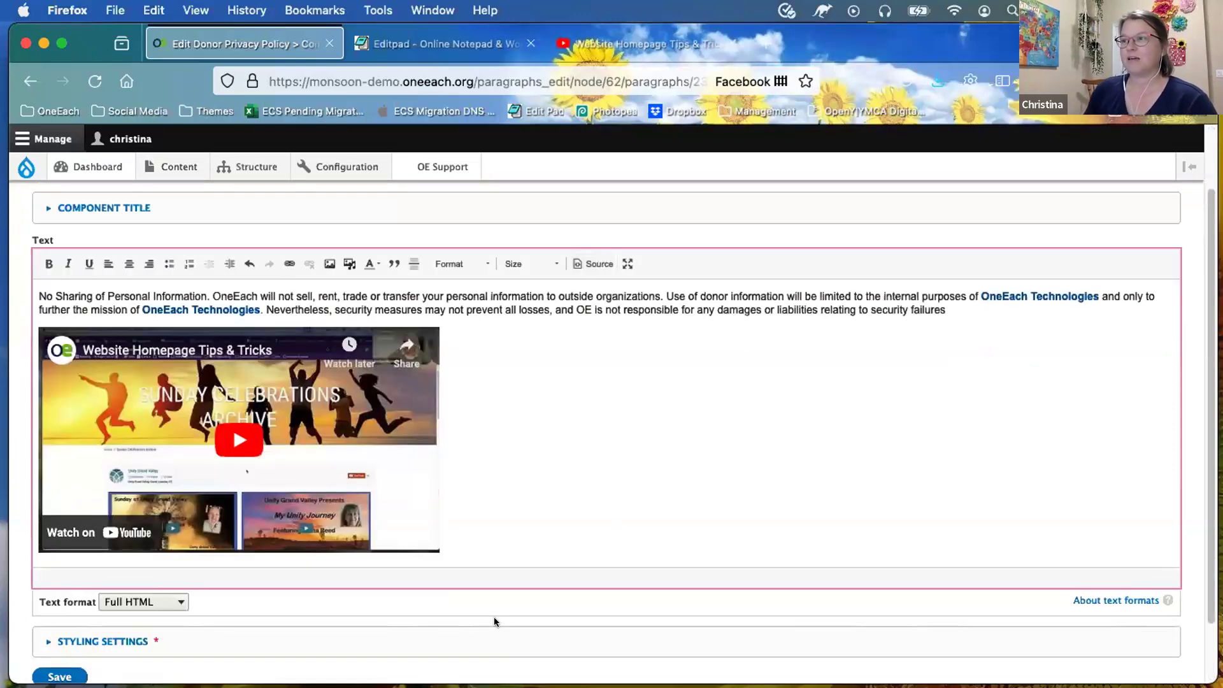
scroll(200, 601, down, 1)
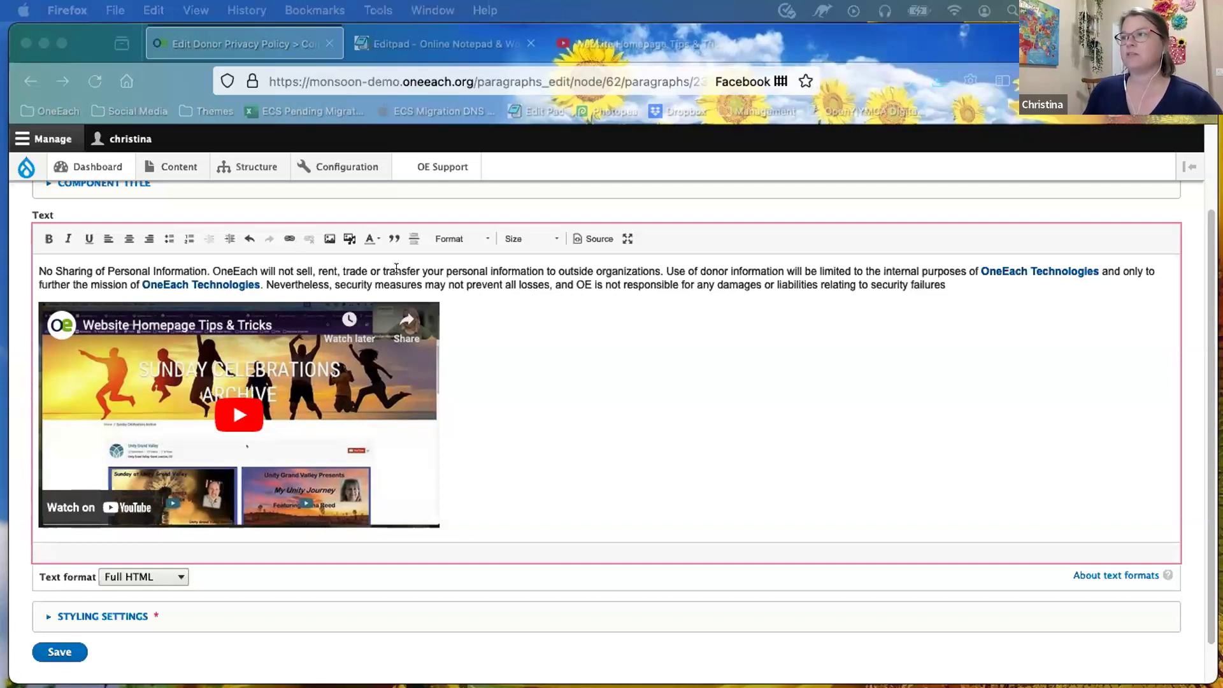
click(163, 281)
click(179, 277)
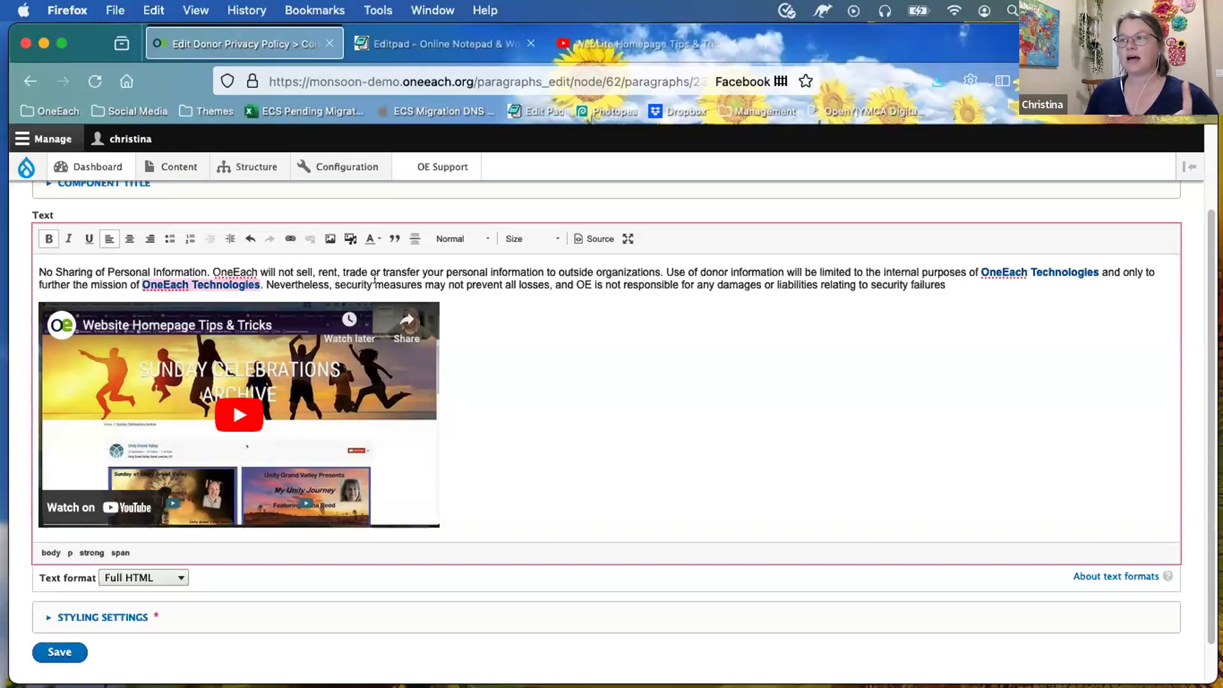
key(super+k)
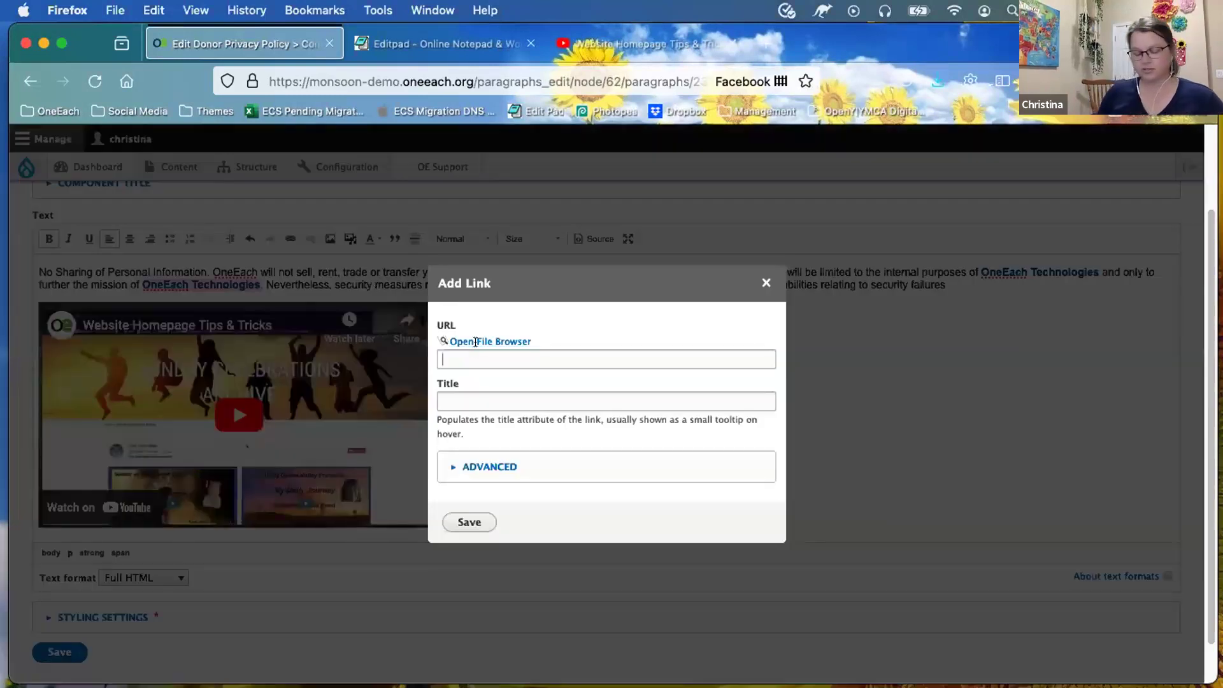
click(442, 359)
text(www.)
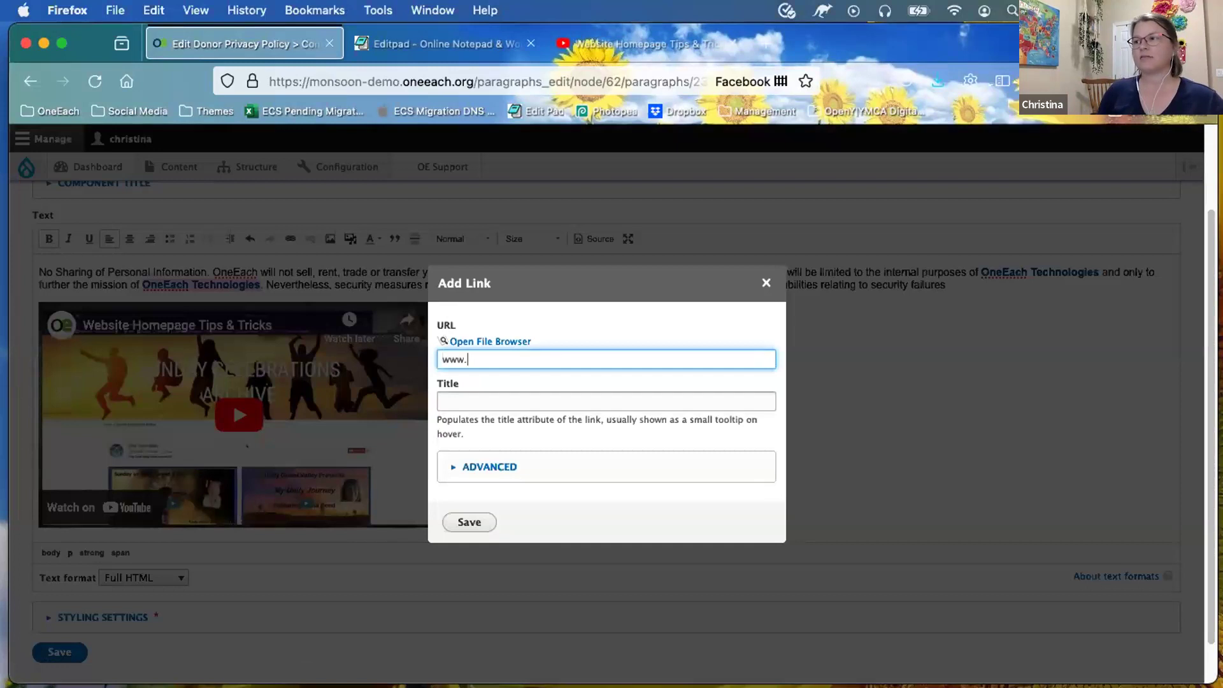
text(oneeach.comr)
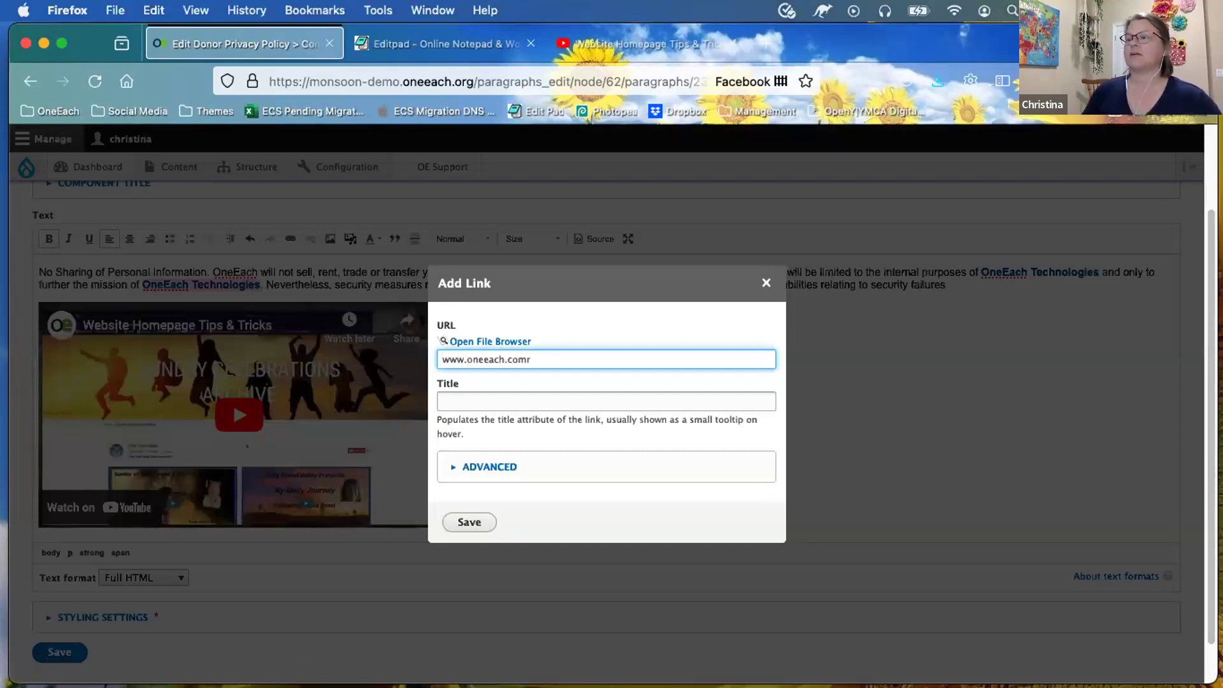
scroll(485, 467, down, 1)
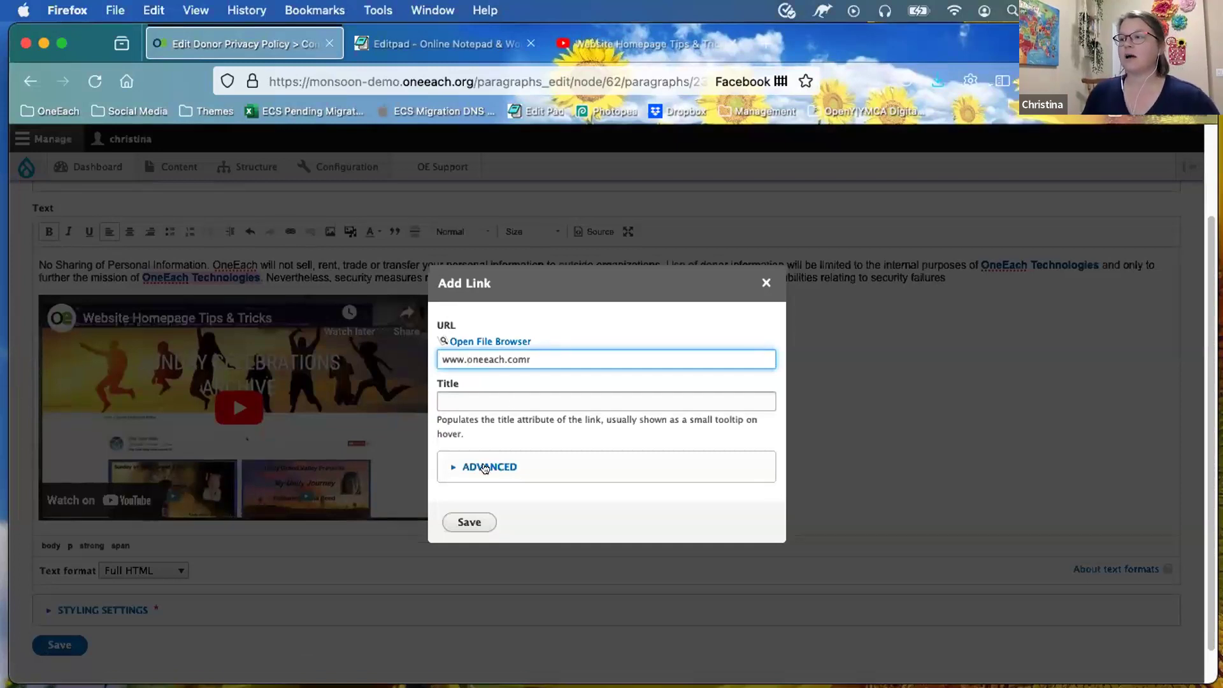
scroll(484, 469, down, 1)
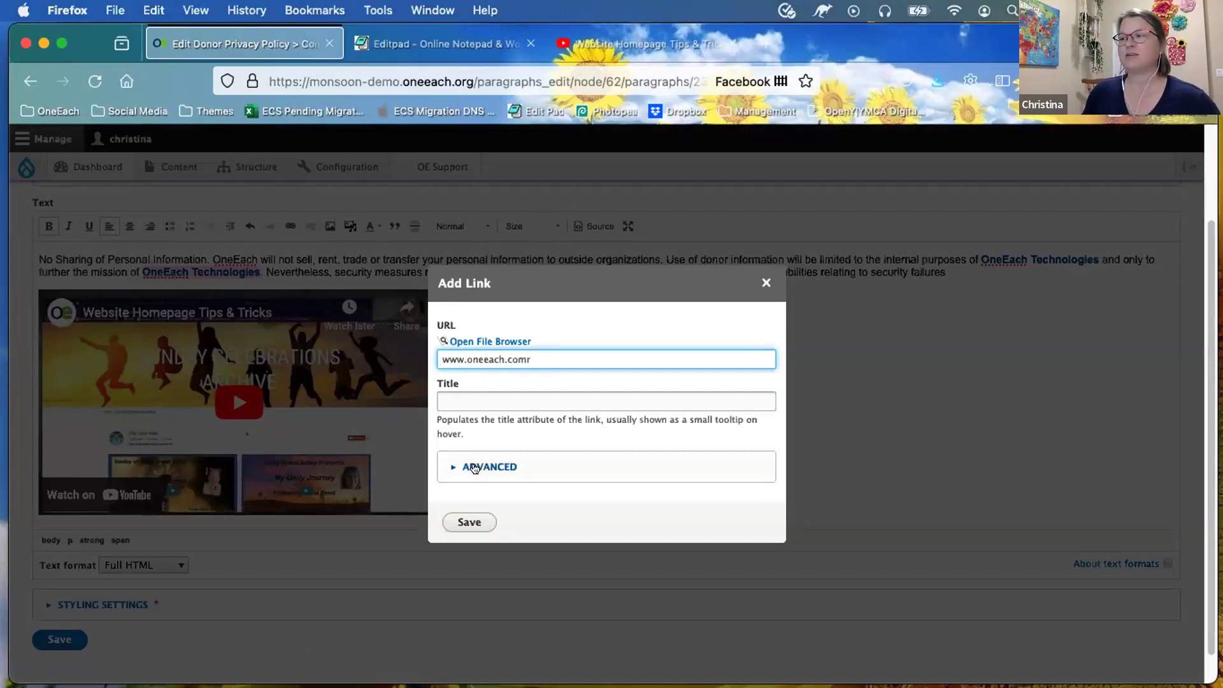
click(479, 466)
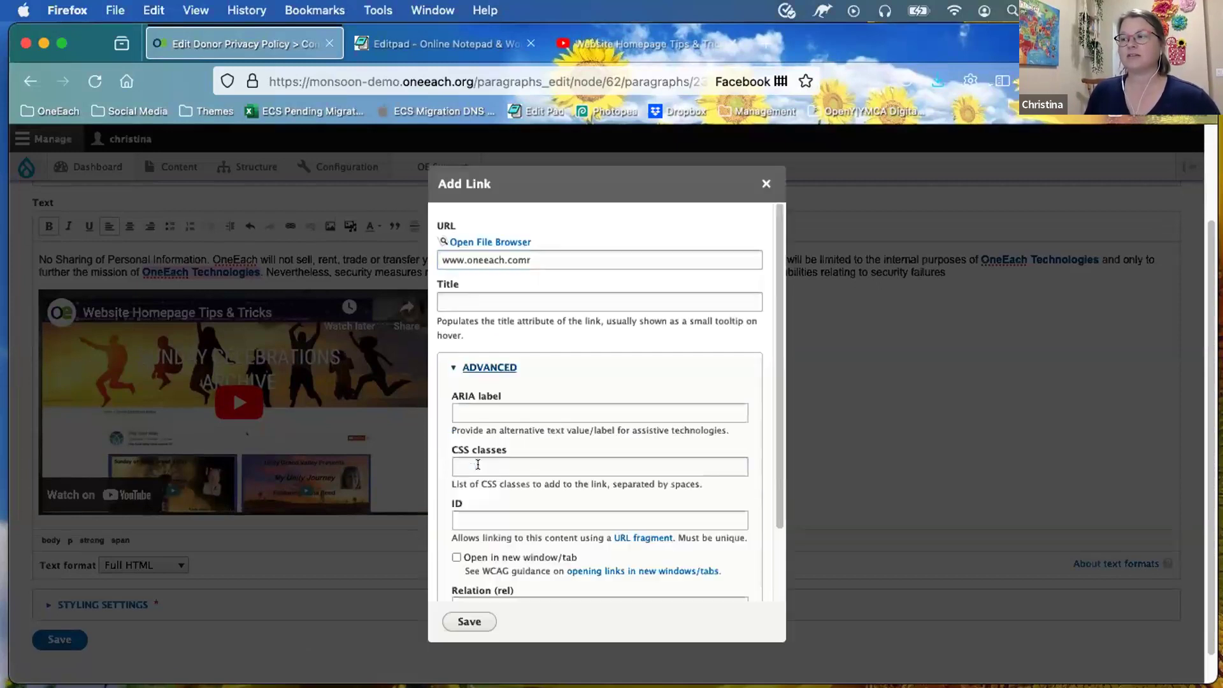
scroll(446, 537, down, 1)
click(456, 519)
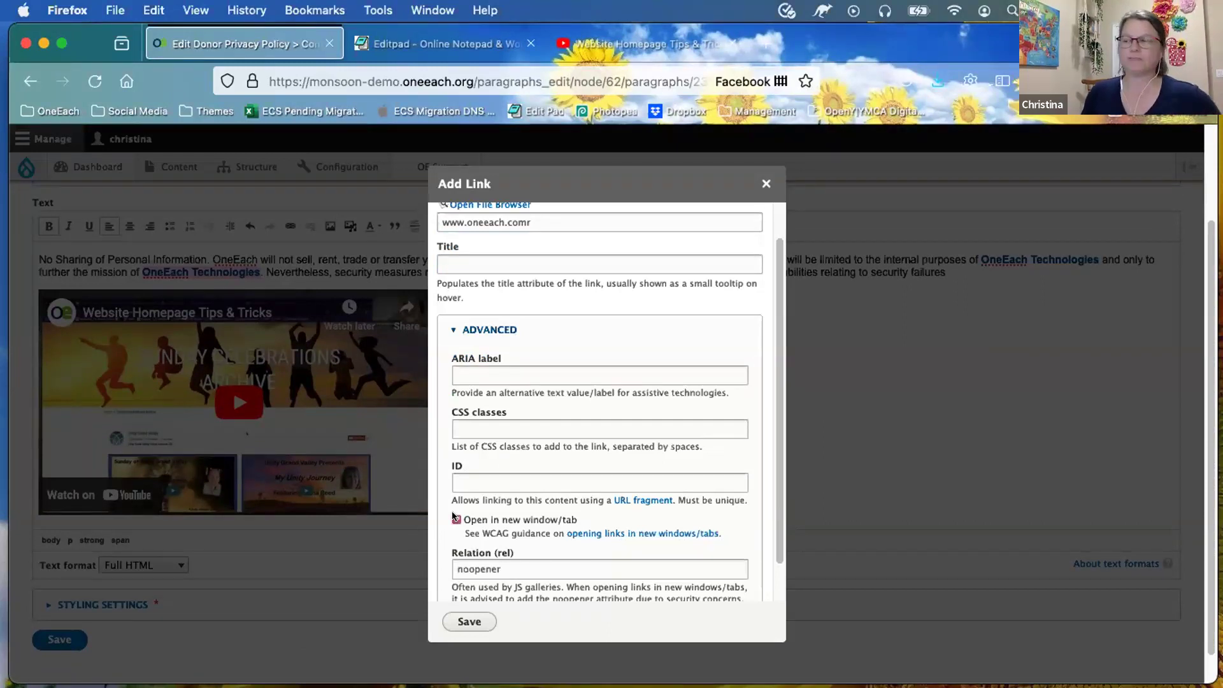
scroll(496, 573, down, 1)
click(459, 619)
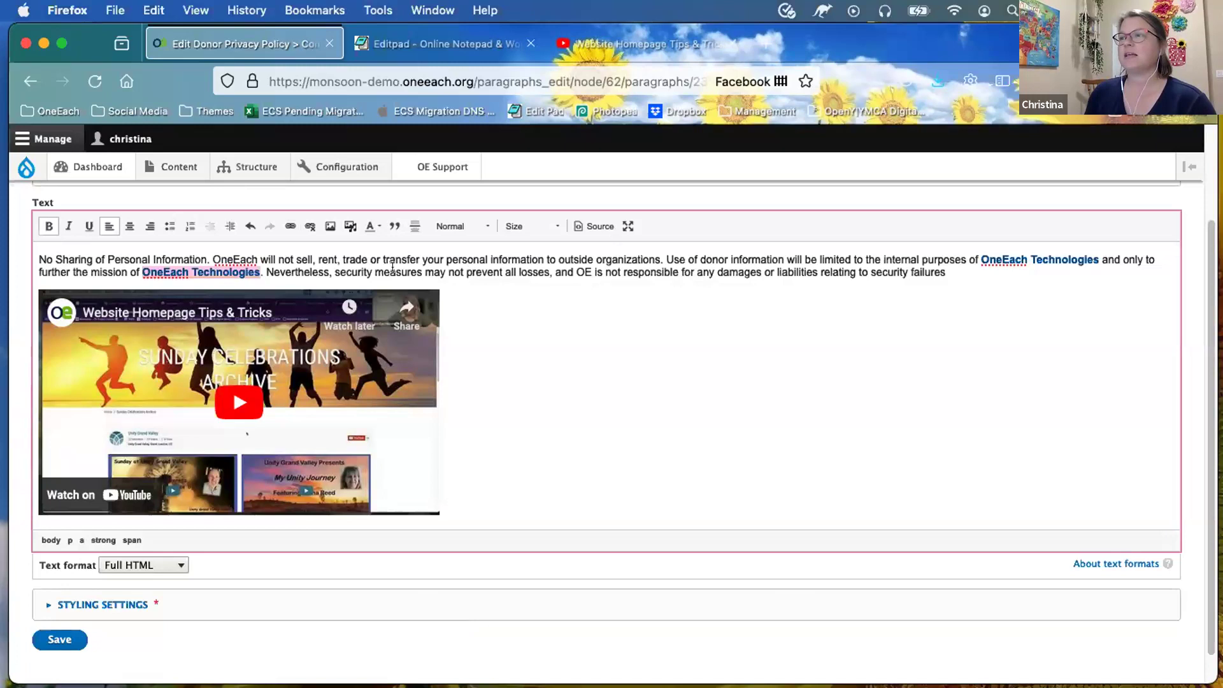
Step: Select the first 'OneEach Technologies' and browse the site's files for a link target
click(364, 268)
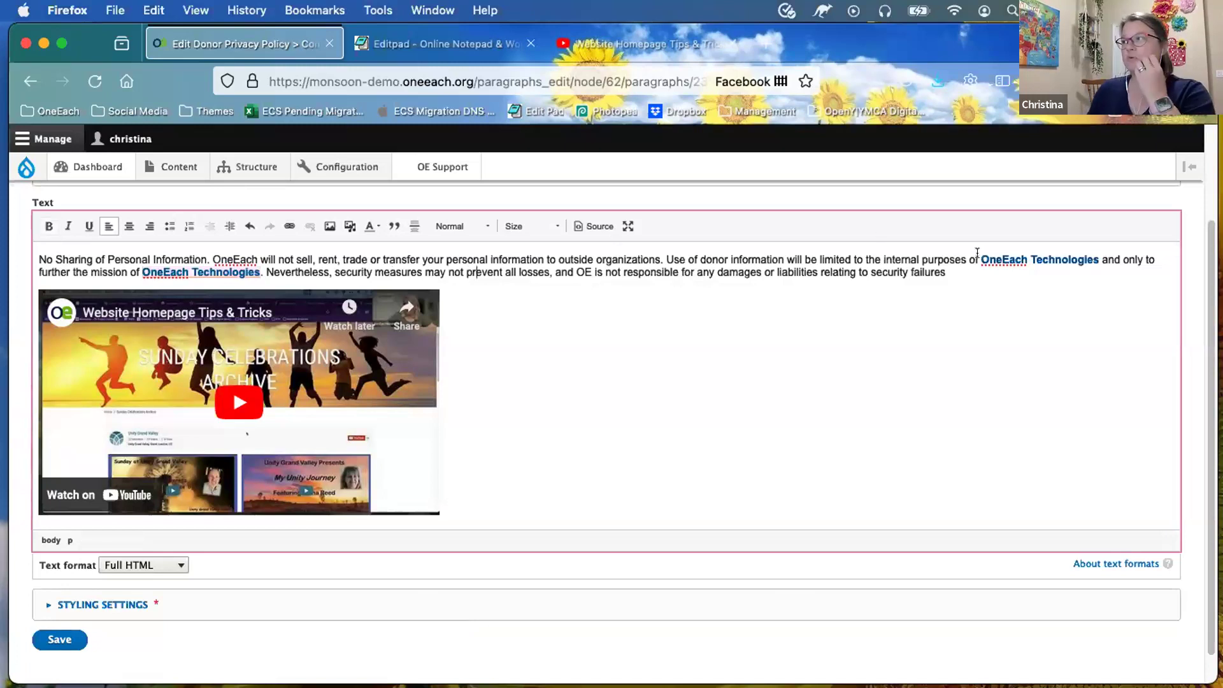
drag(1023, 253, 1094, 252)
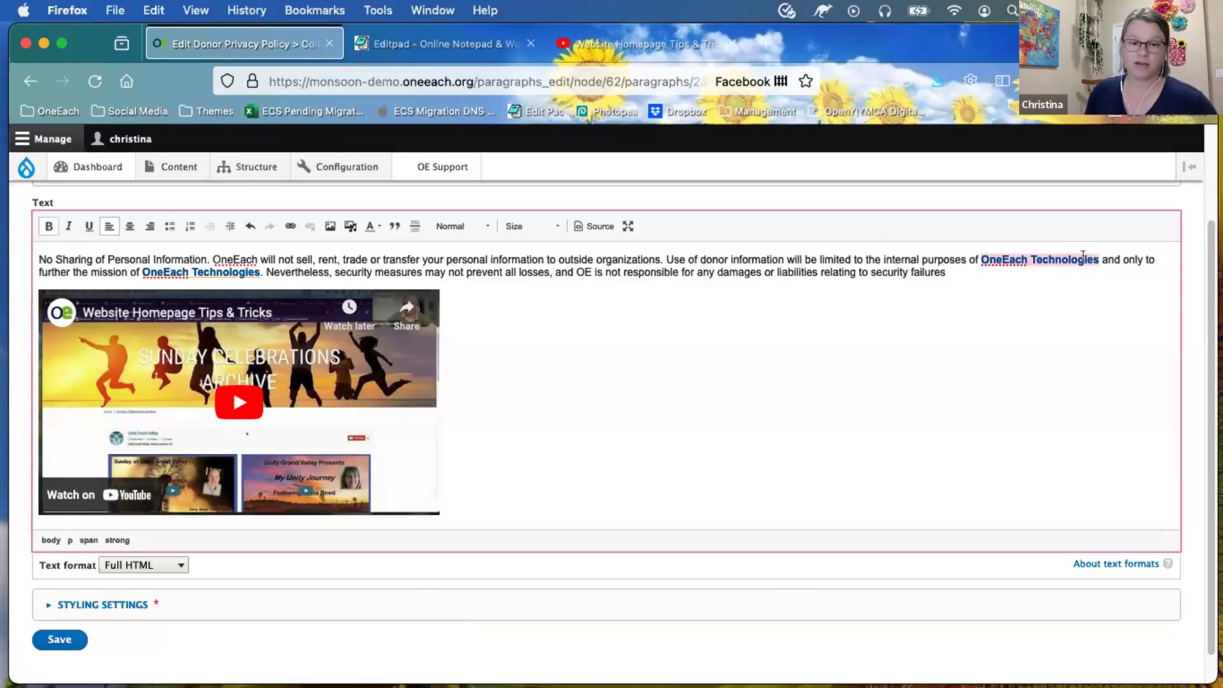
click(288, 225)
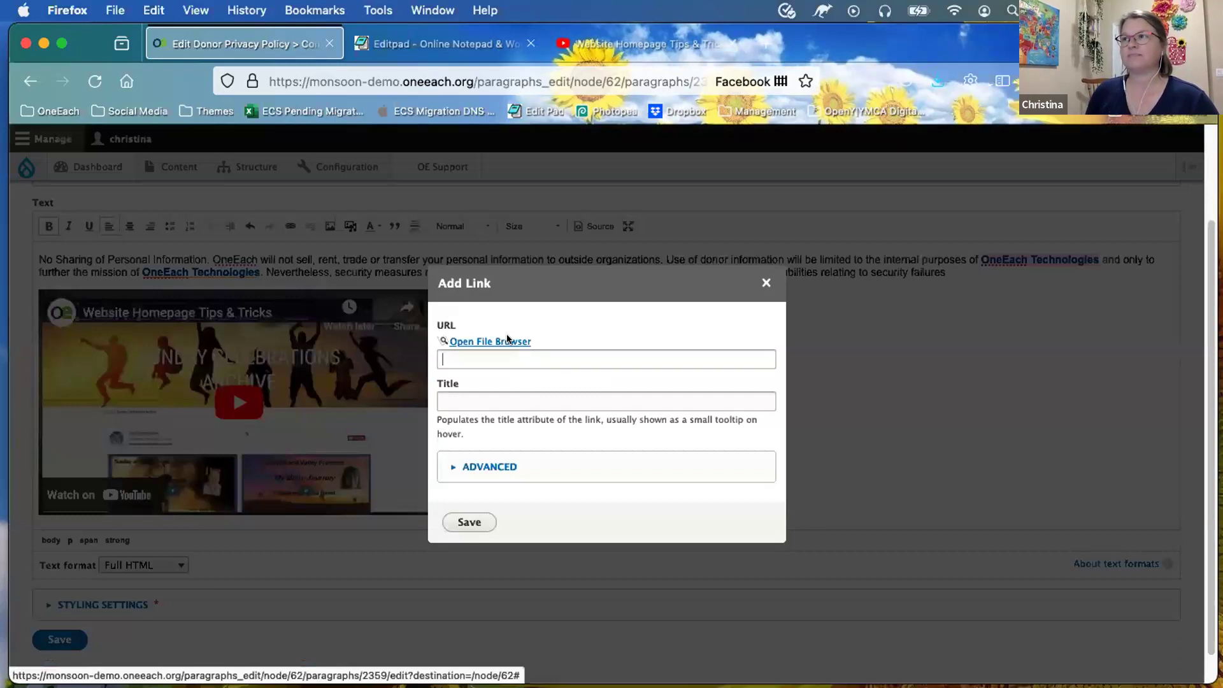
click(508, 341)
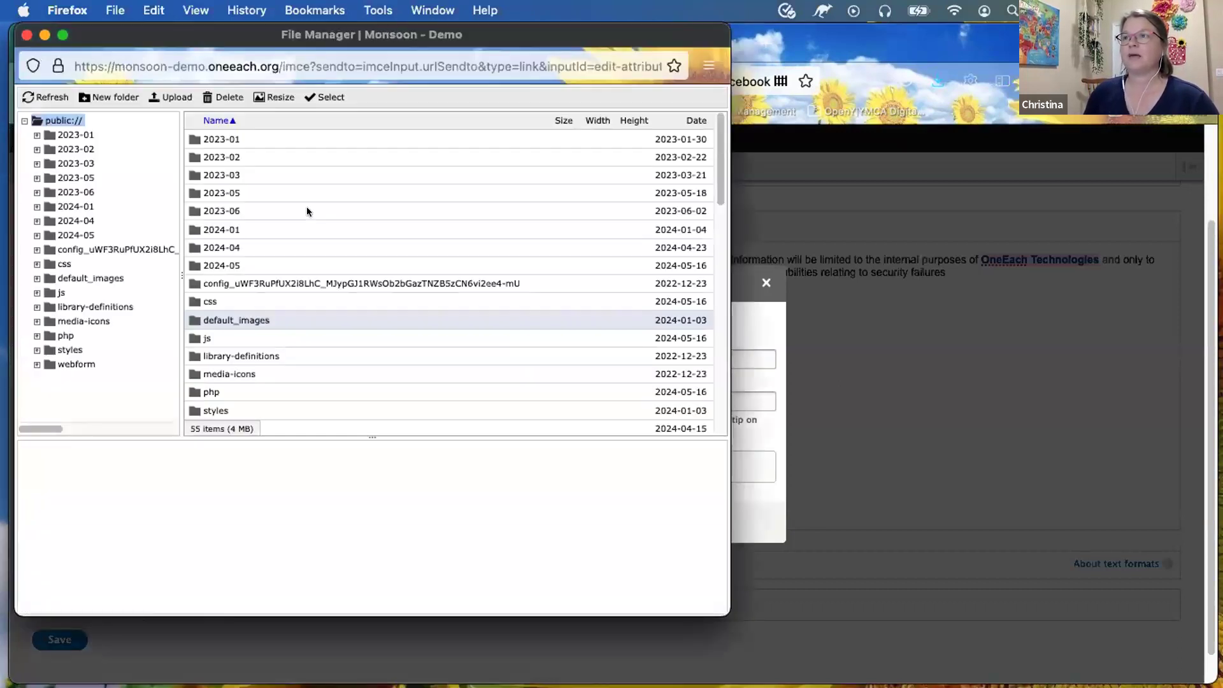
scroll(307, 211, down, 5)
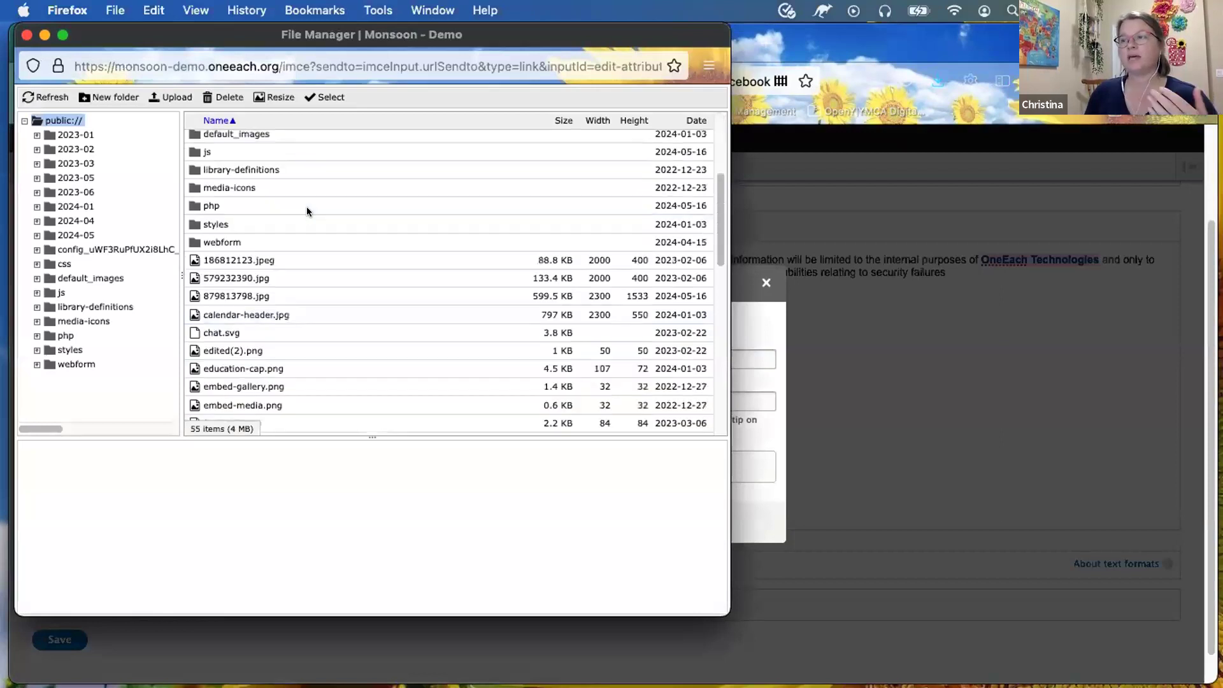
scroll(312, 256, down, 1)
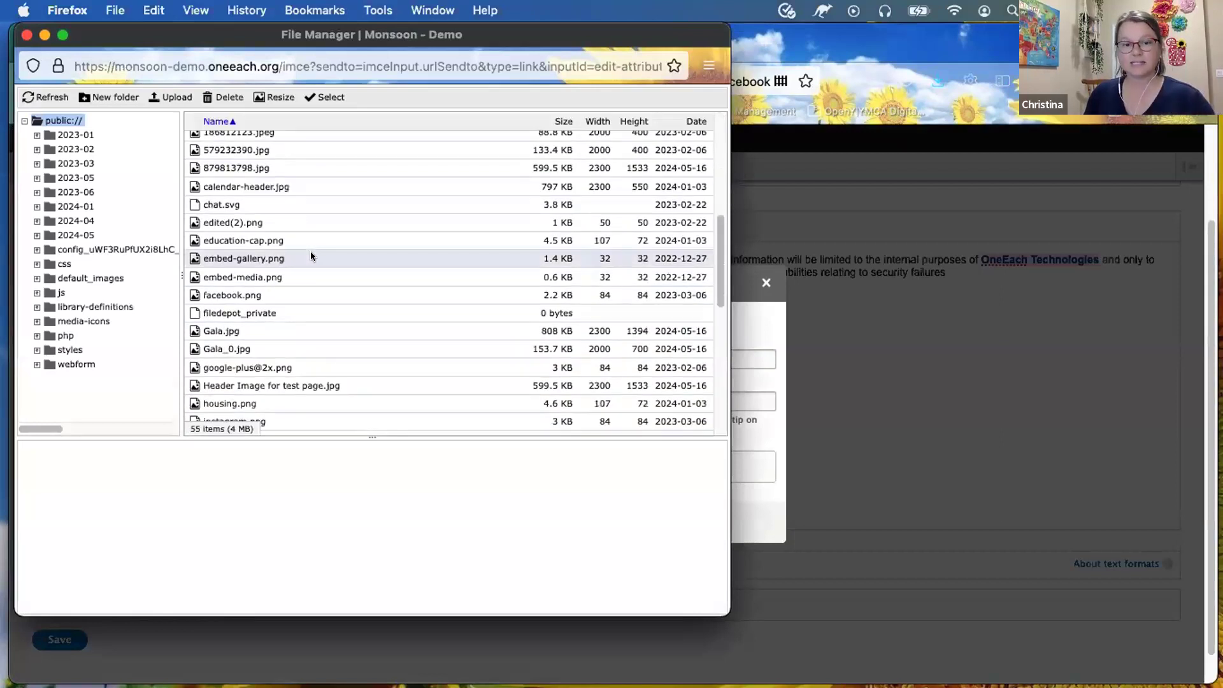
scroll(267, 376, down, 1)
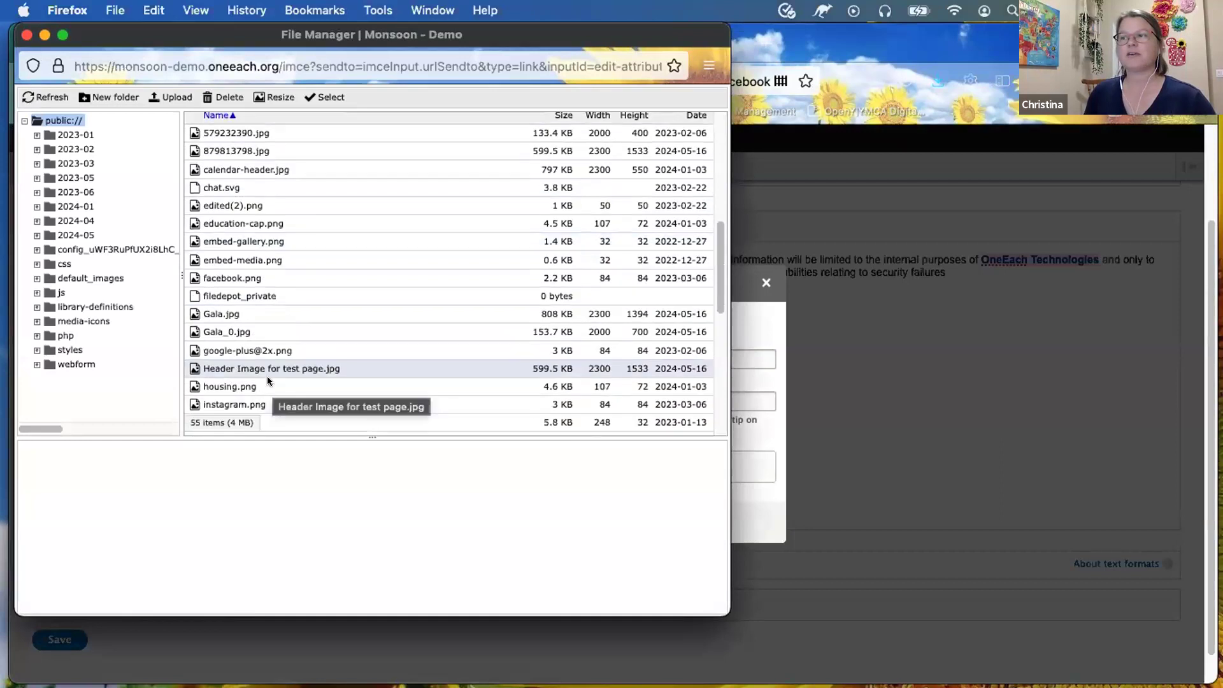
scroll(267, 376, down, 2)
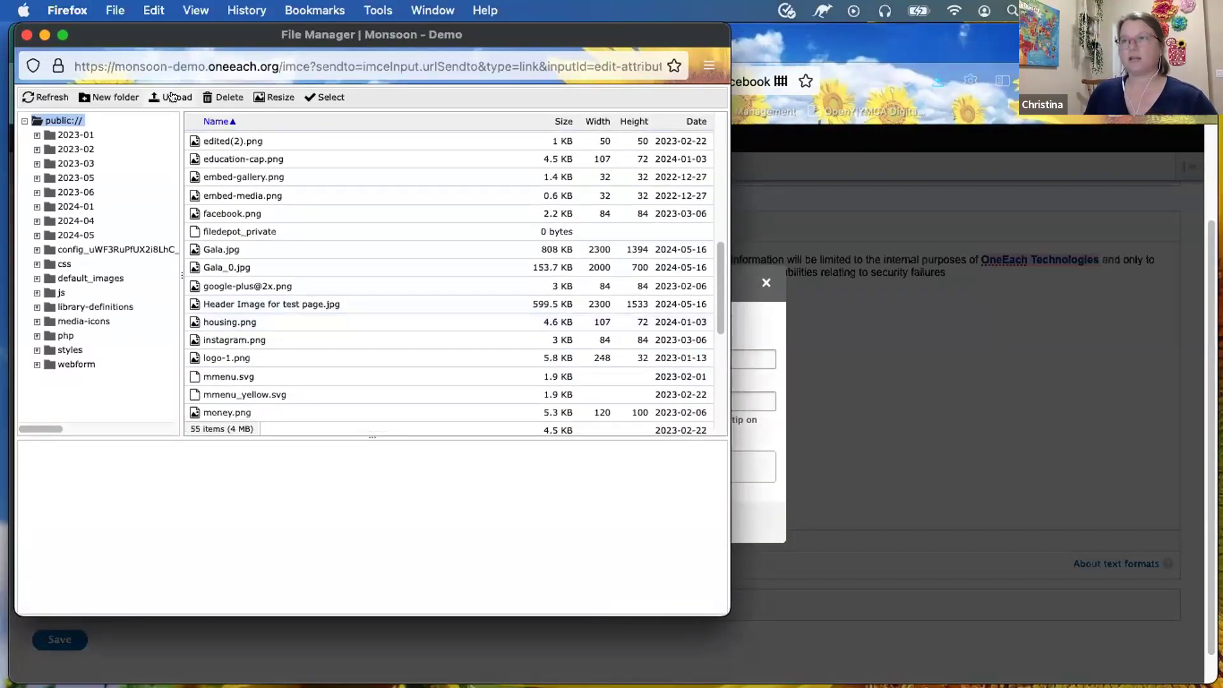
Step: Link the phrase to money.png, opening in a new window
click(172, 97)
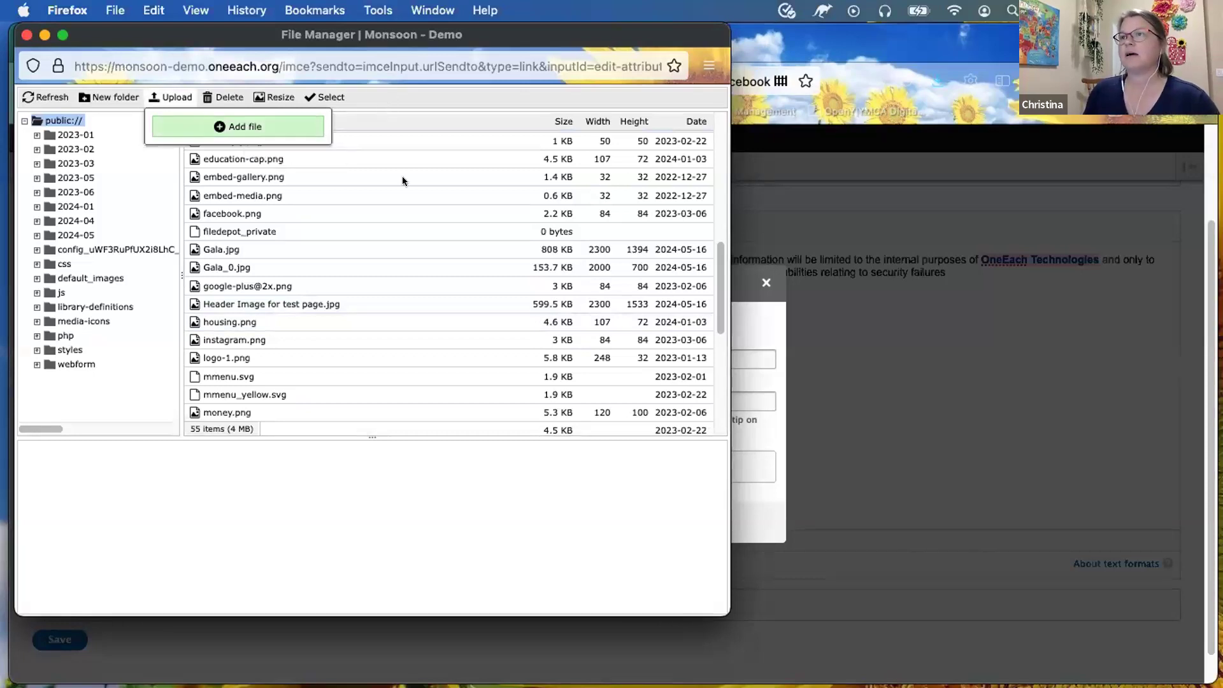
click(224, 391)
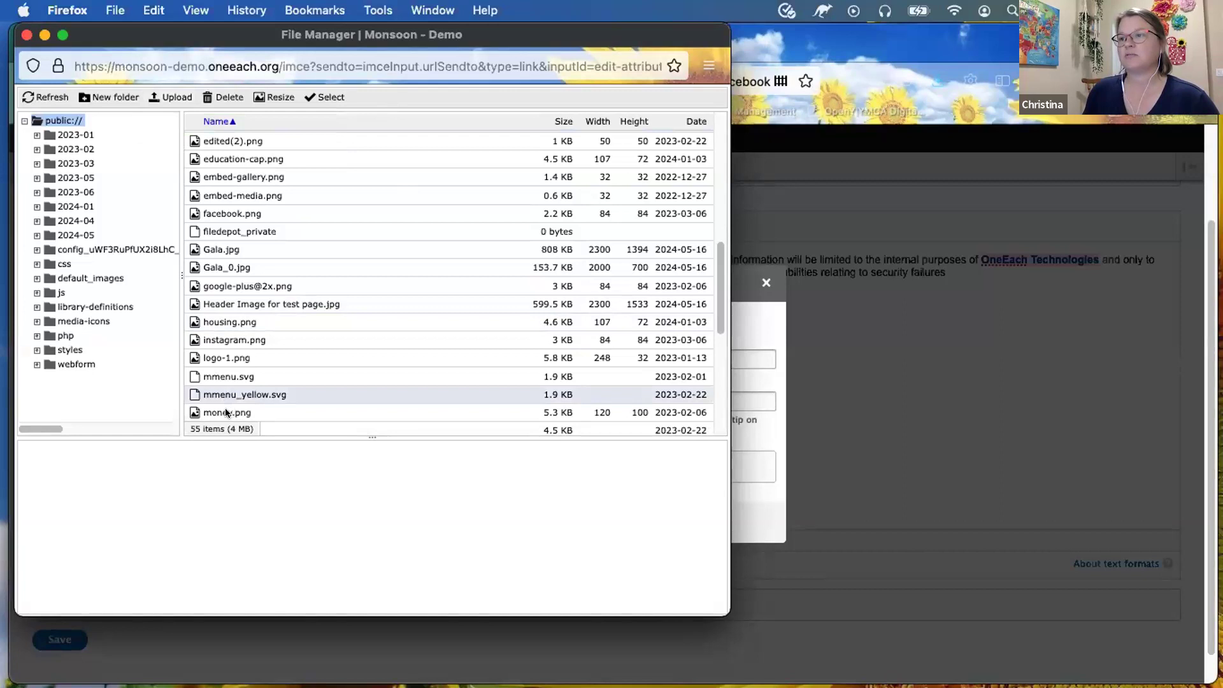
click(225, 412)
double_click(225, 412)
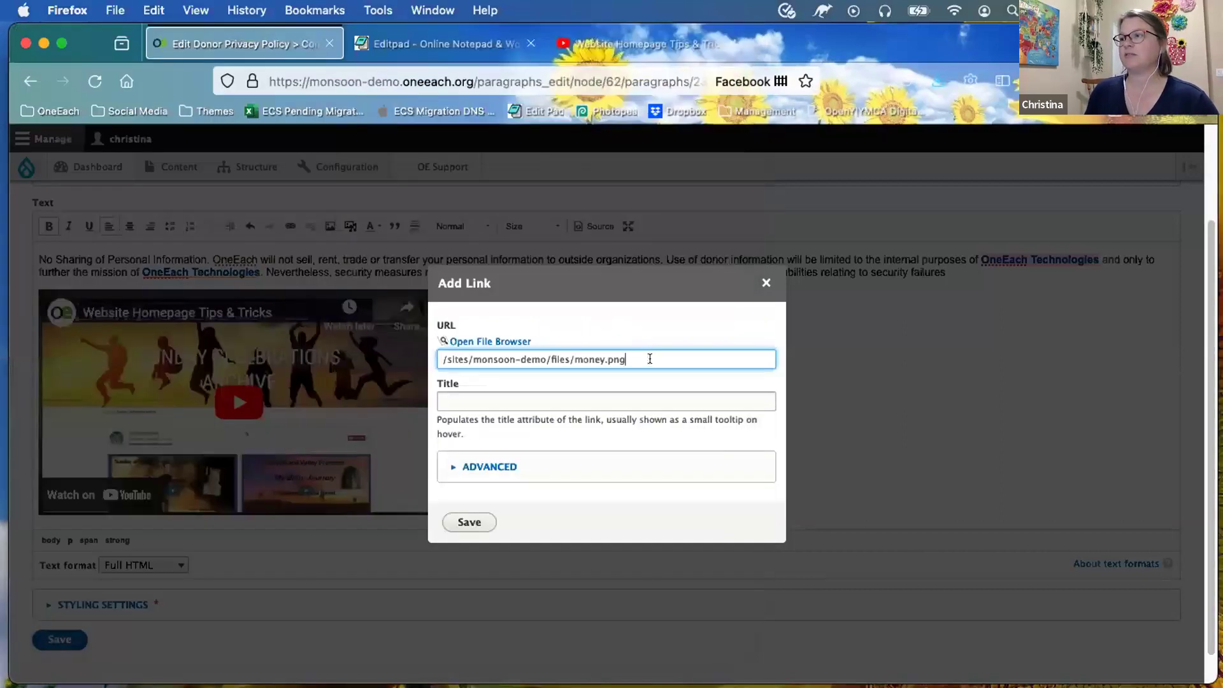
click(490, 467)
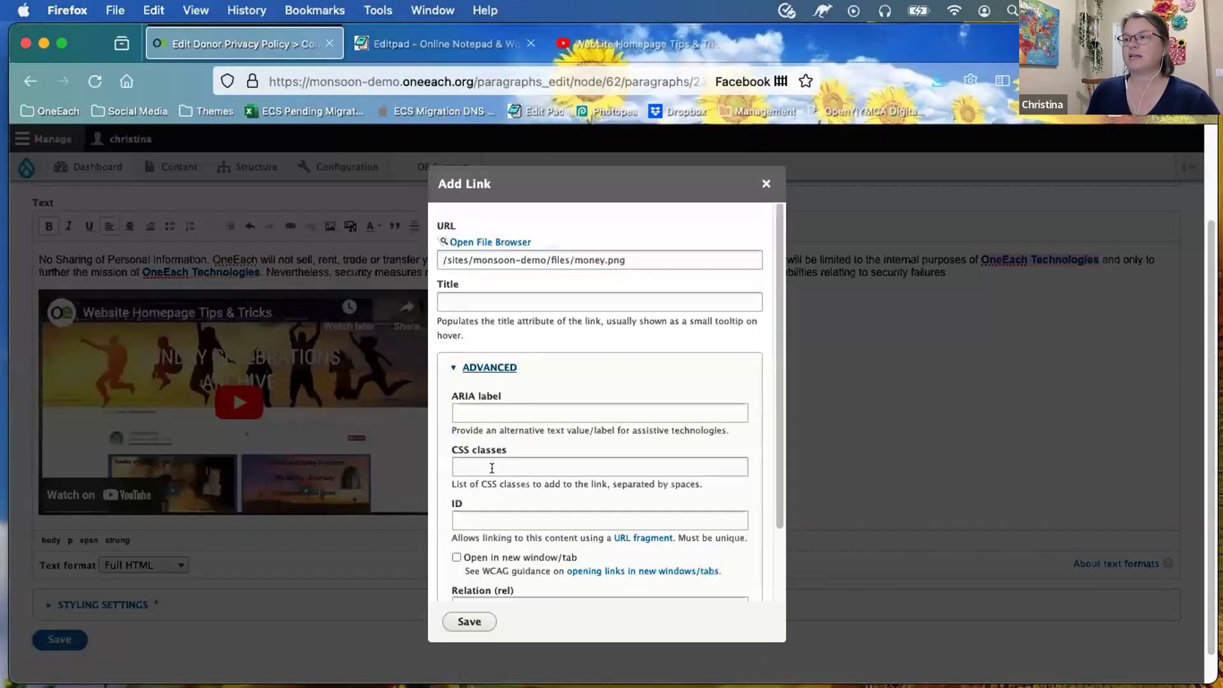
scroll(452, 503, down, 2)
click(455, 507)
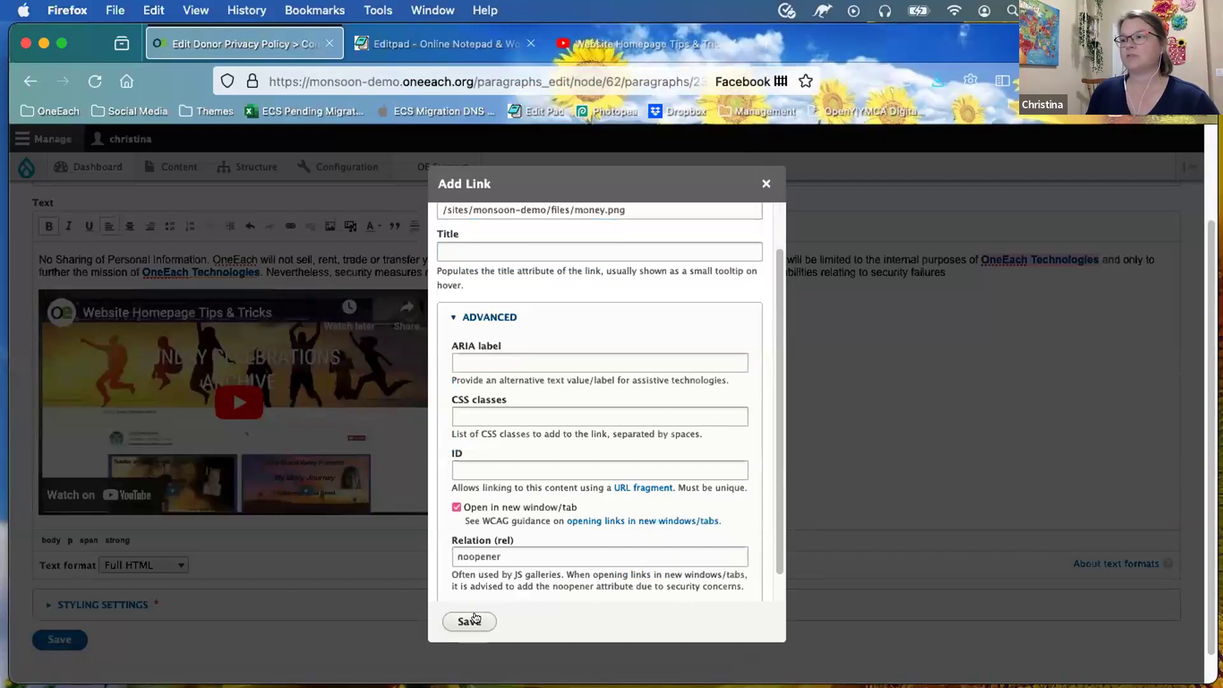
click(471, 621)
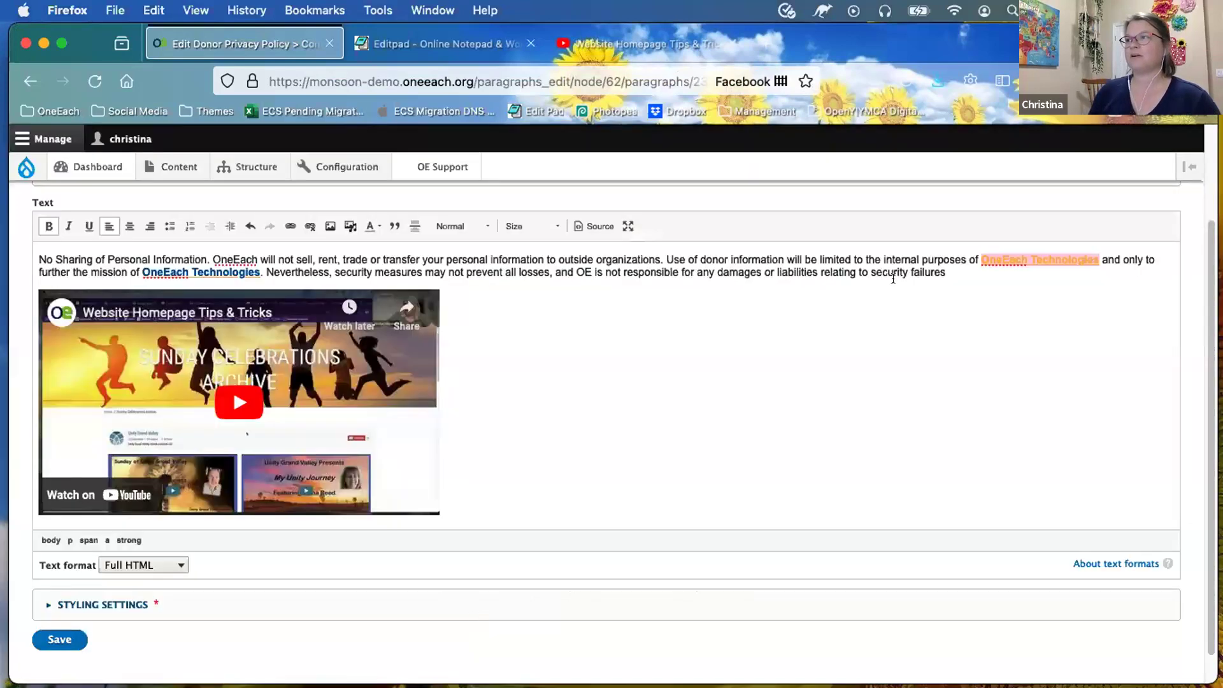
Step: Add 'For more information please contact:' and the contact e-mail address after 'failures', then select the address
click(956, 270)
text(.)
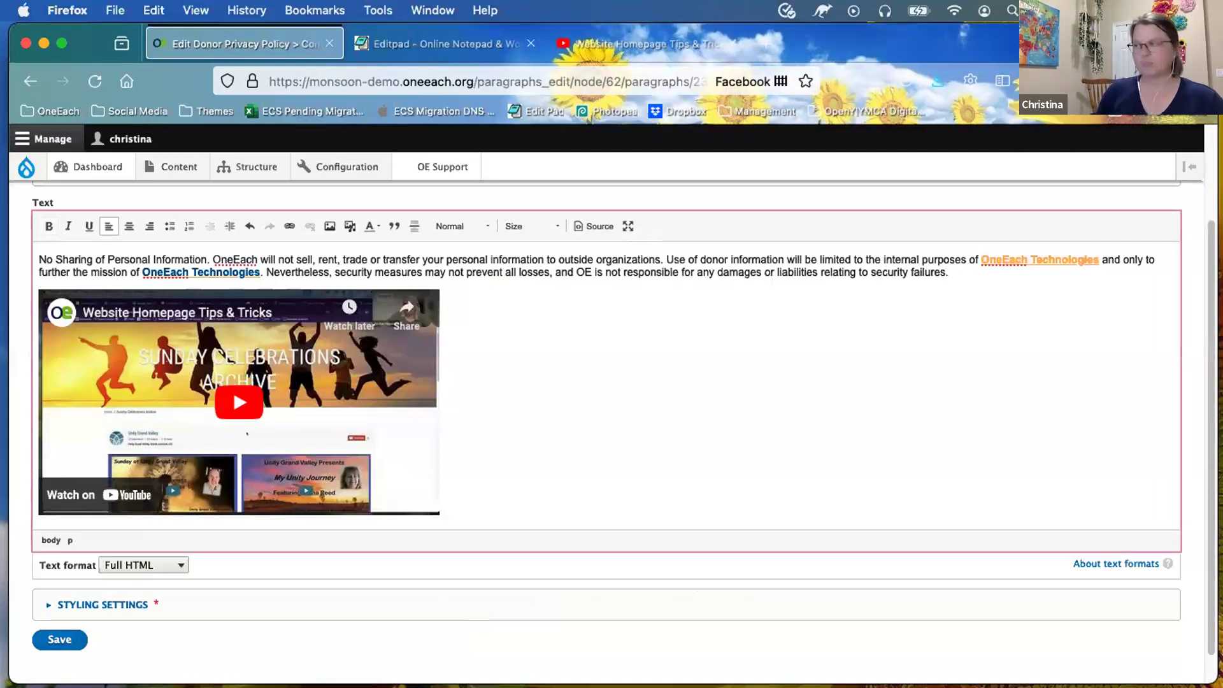
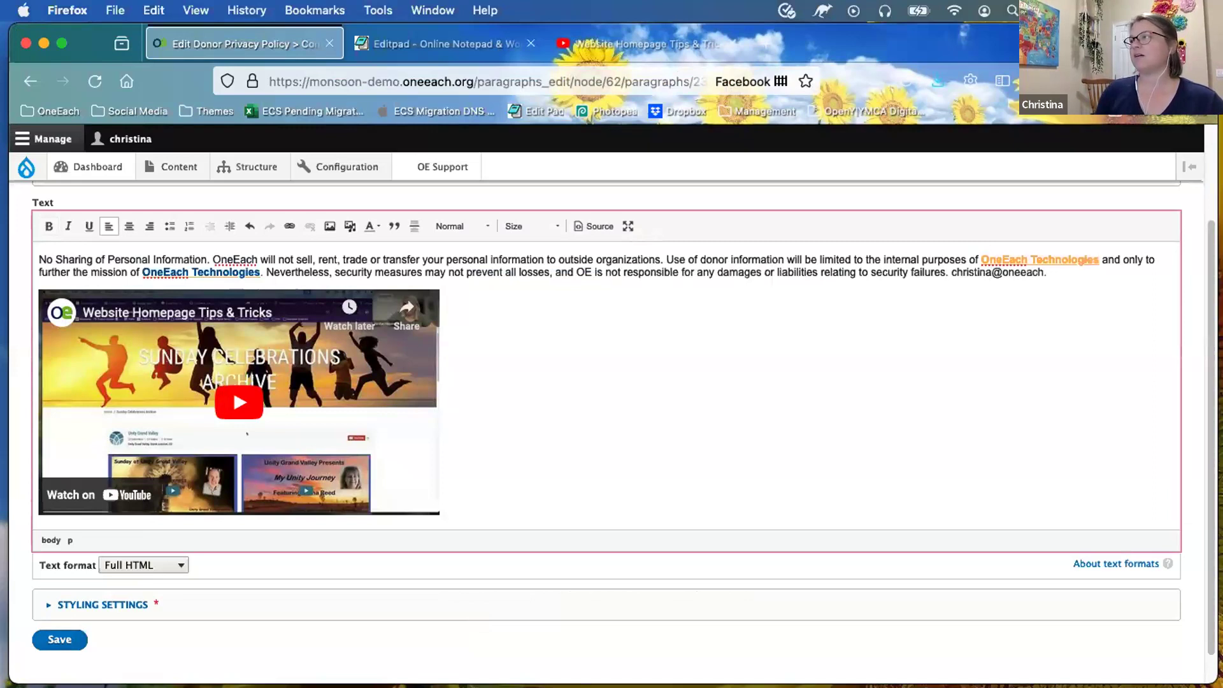
click(948, 268)
text(for more)
key(BackSpace)
key(BackSpace)
key(BackSpace)
key(BackSpace)
key(BackSpace)
key(BackSpace)
key(BackSpace)
key(BackSpace)
key(BackSpace)
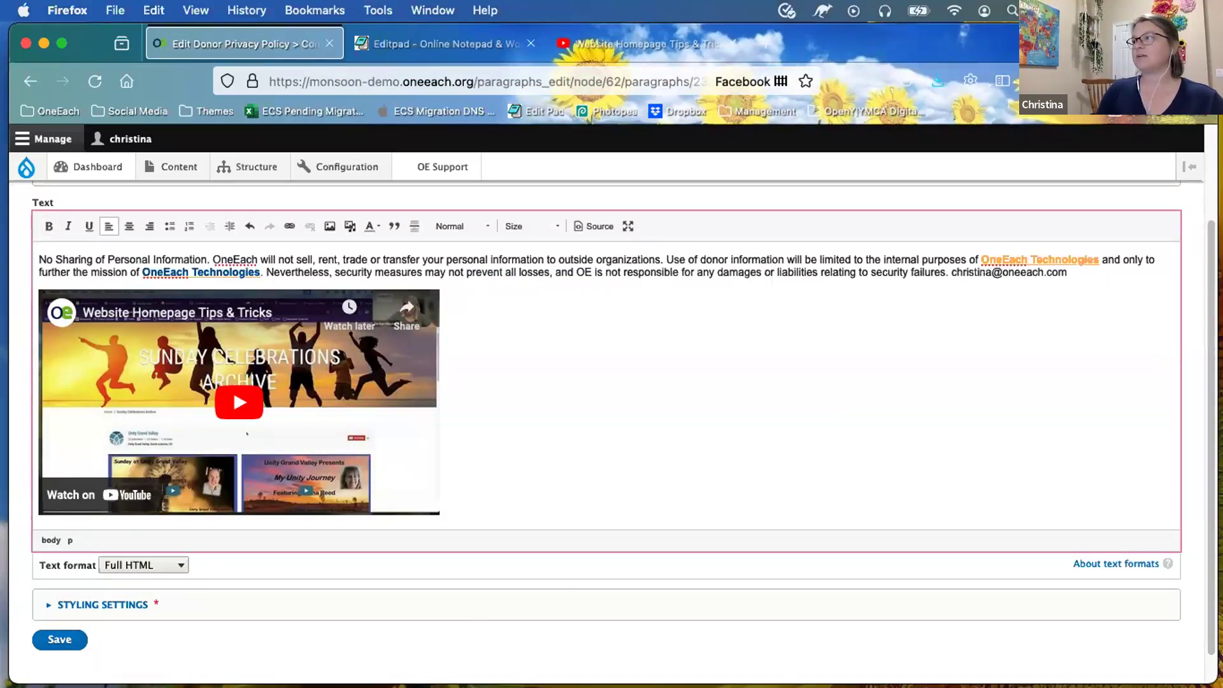
text(For more information )
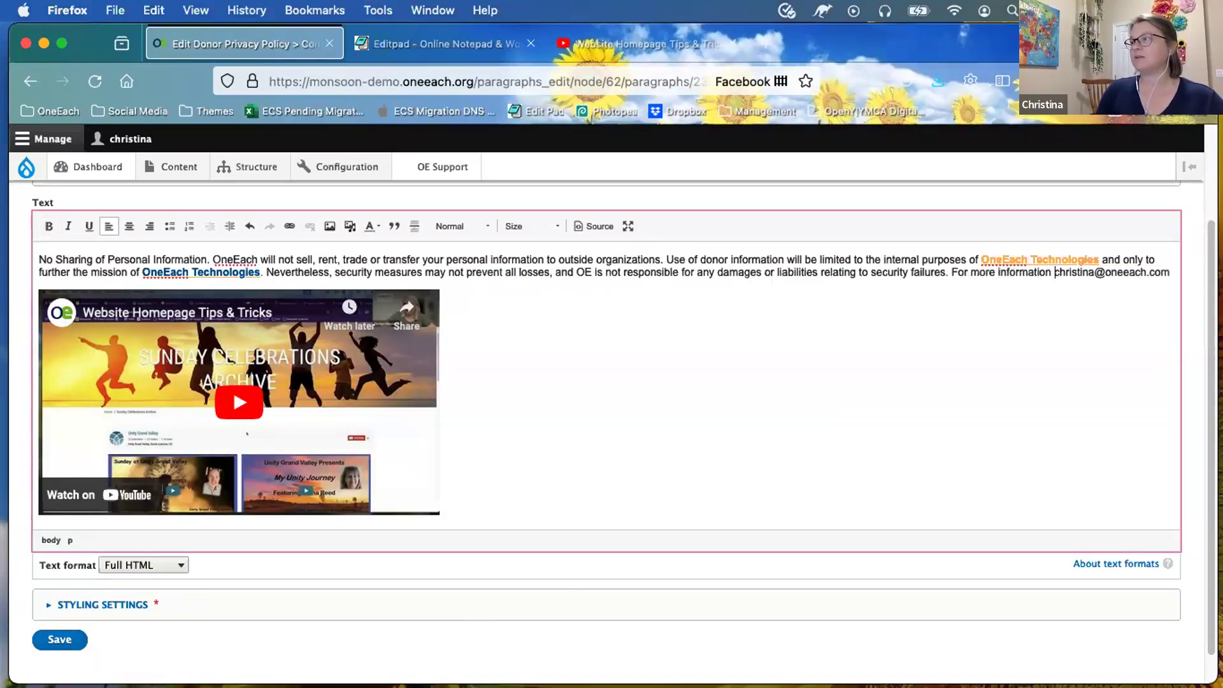
text(please conta)
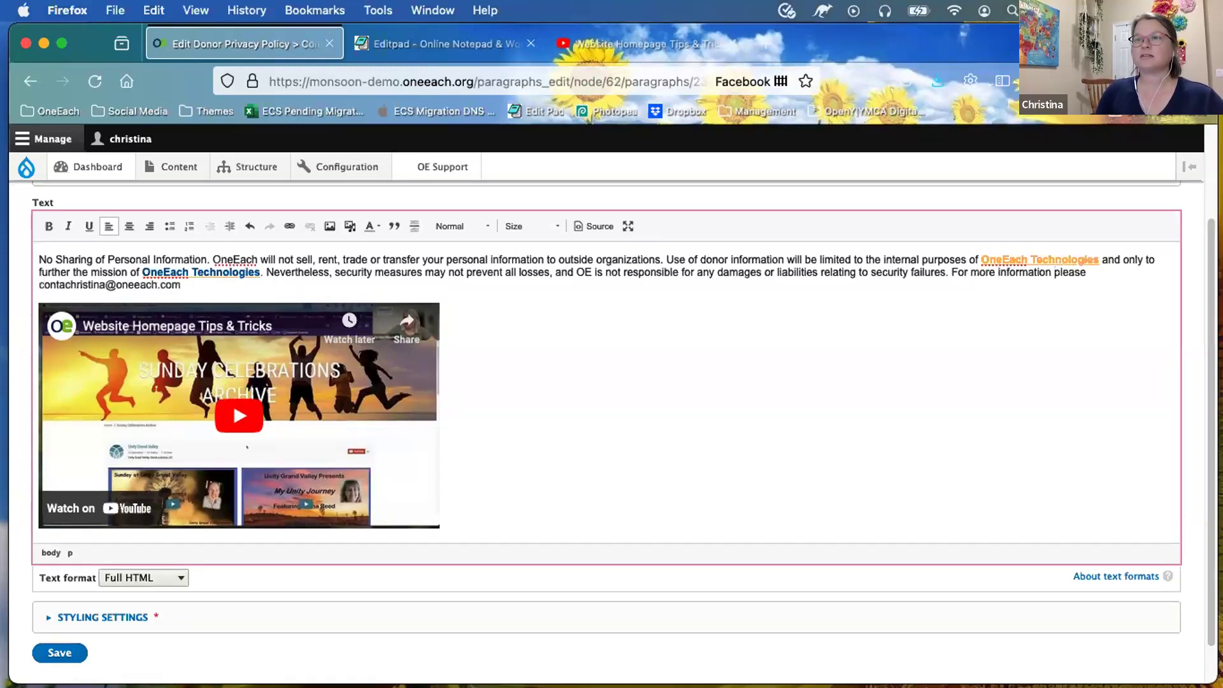
text(ct: c)
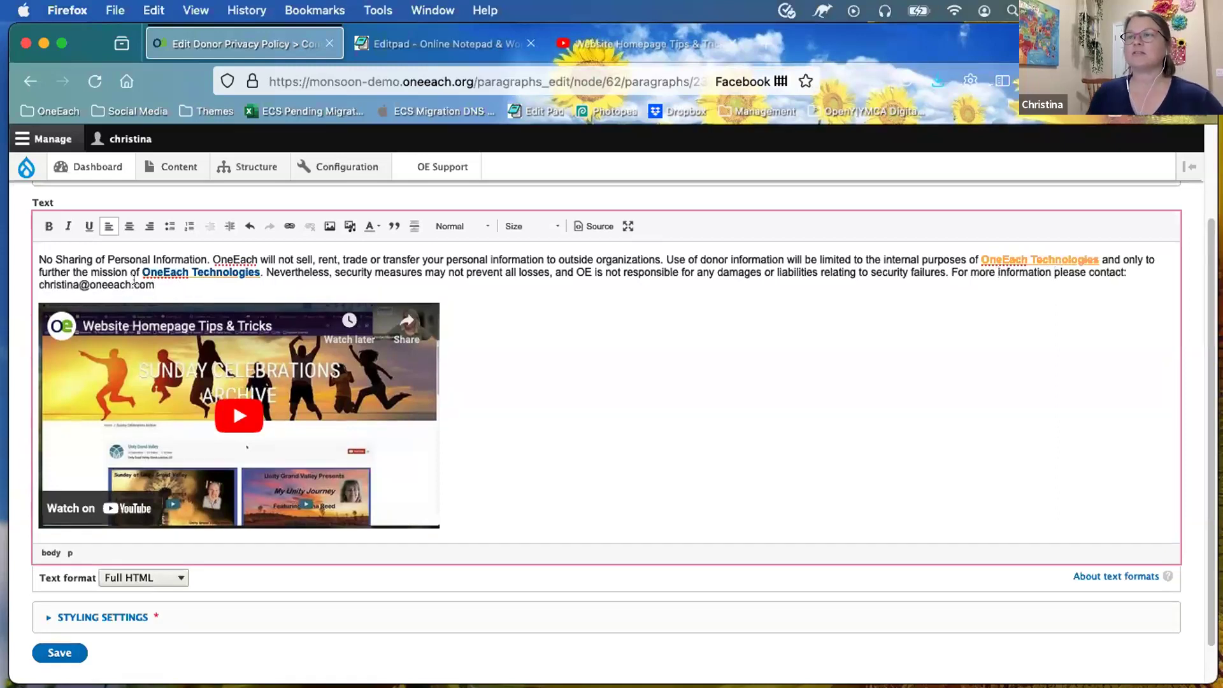
drag(152, 284, 33, 278)
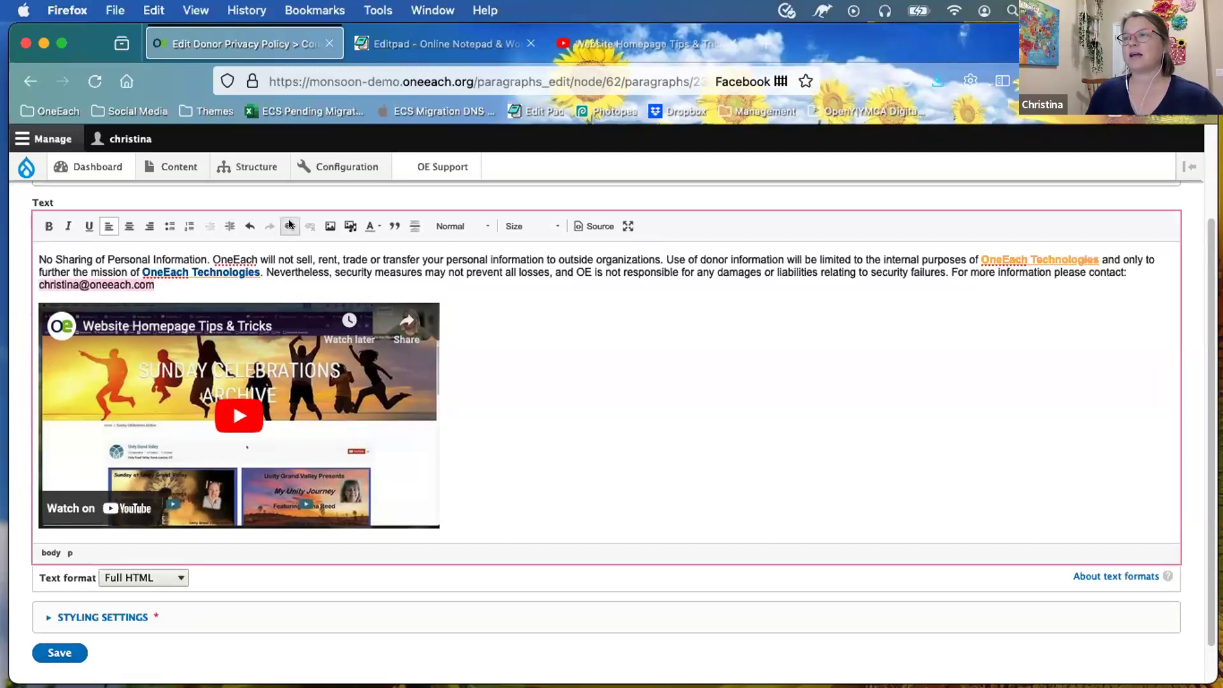
Step: Link the selected contact e-mail address with a mailto: URL for that address
click(290, 226)
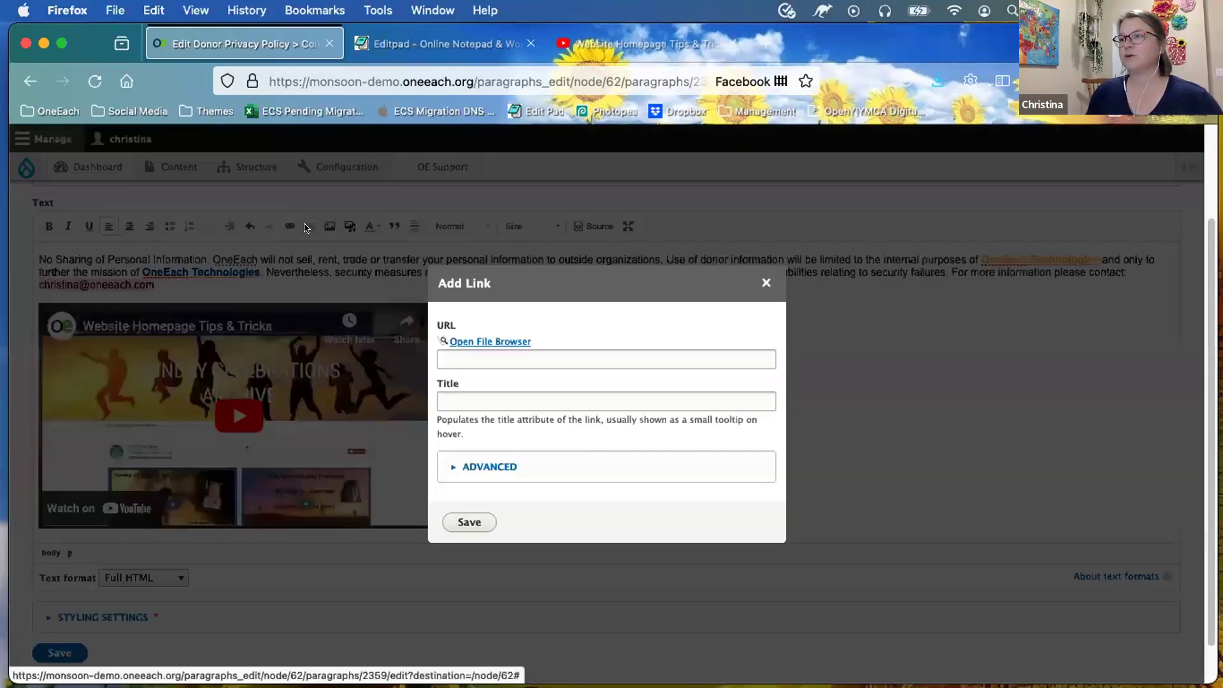
click(493, 357)
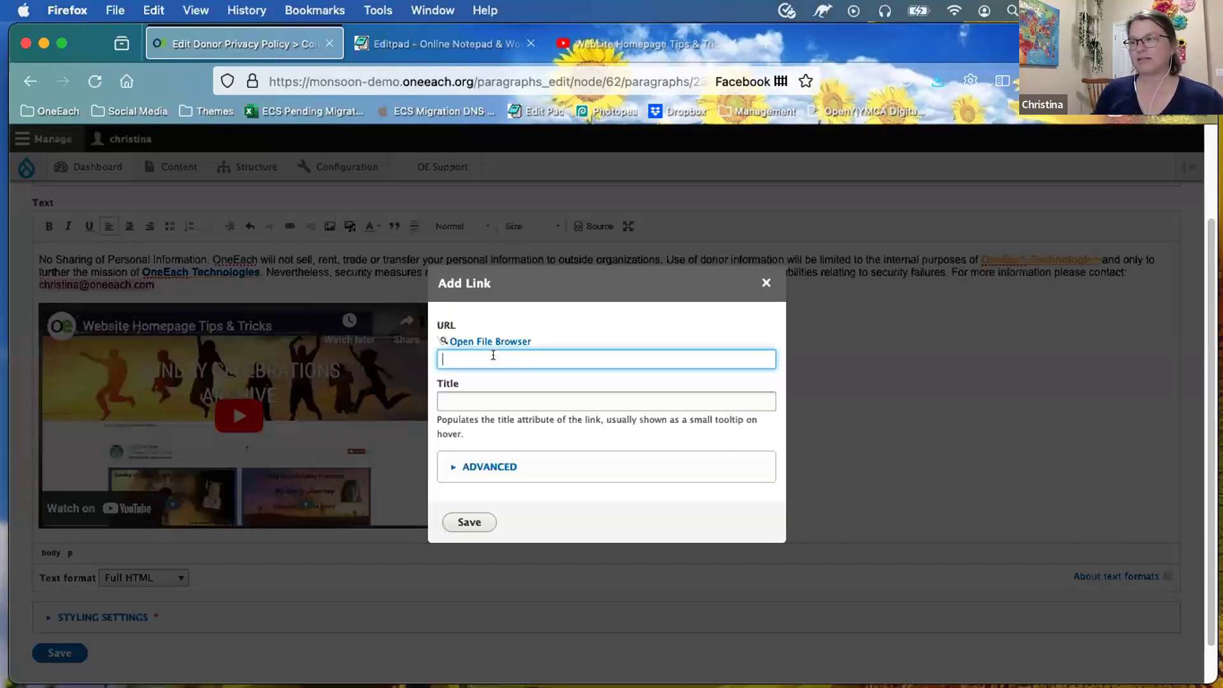
text(mailt)
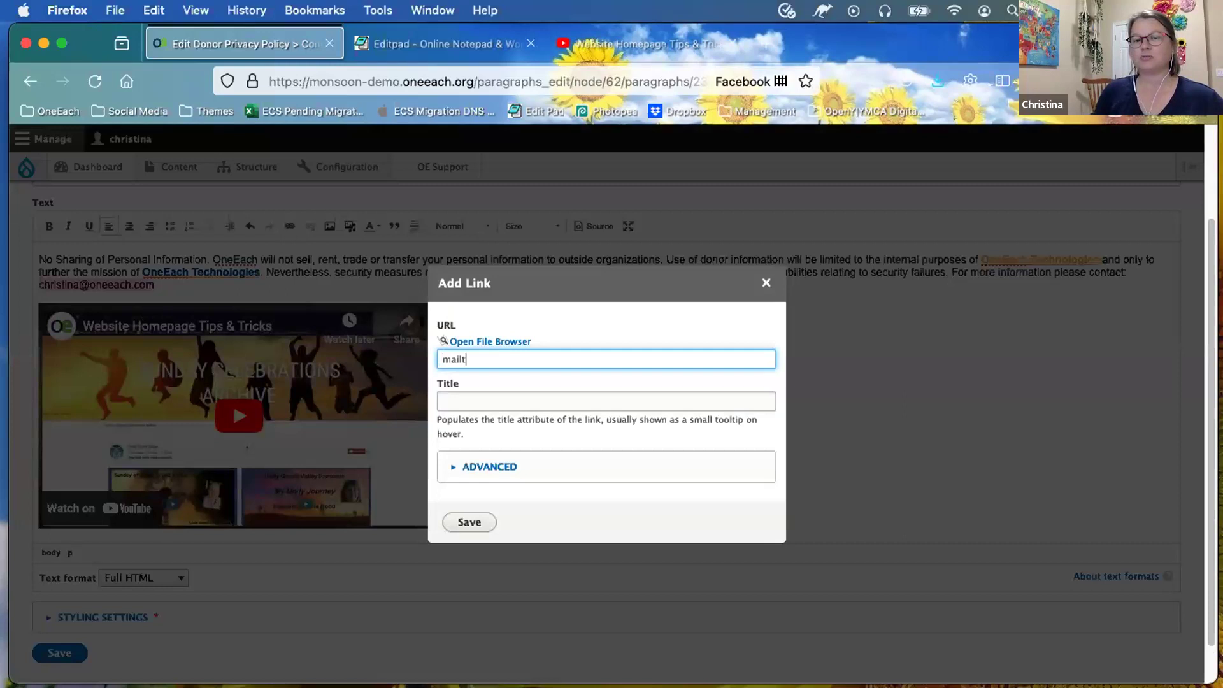
text(o:)
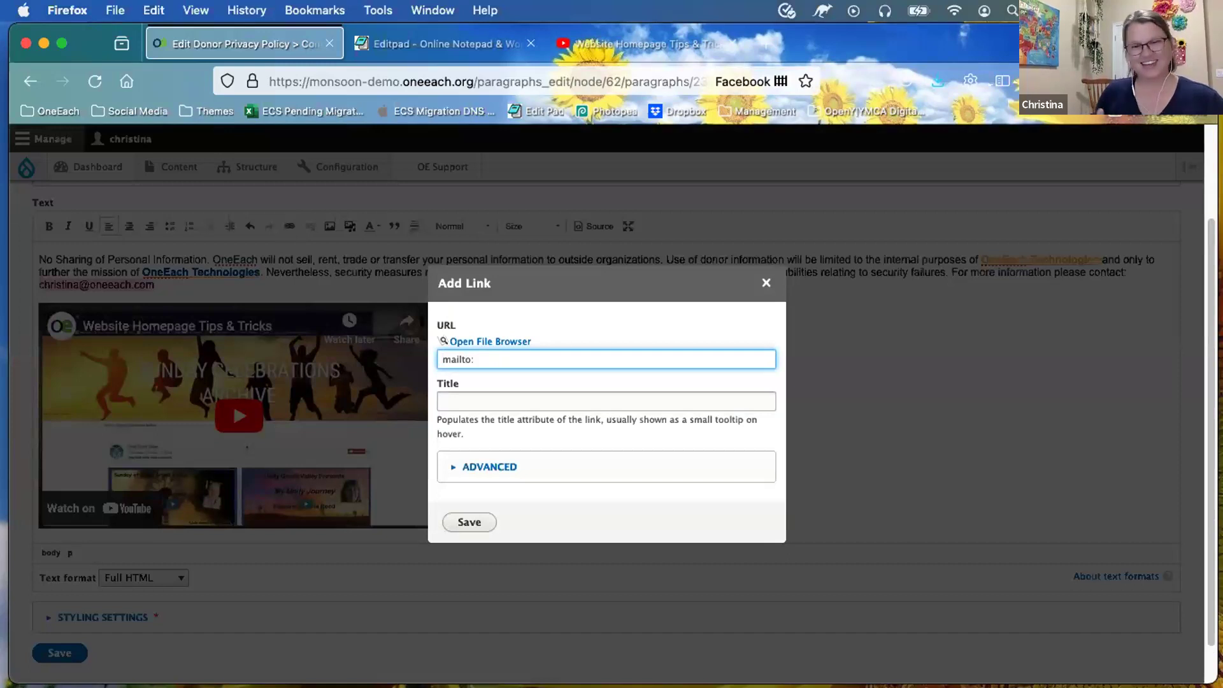
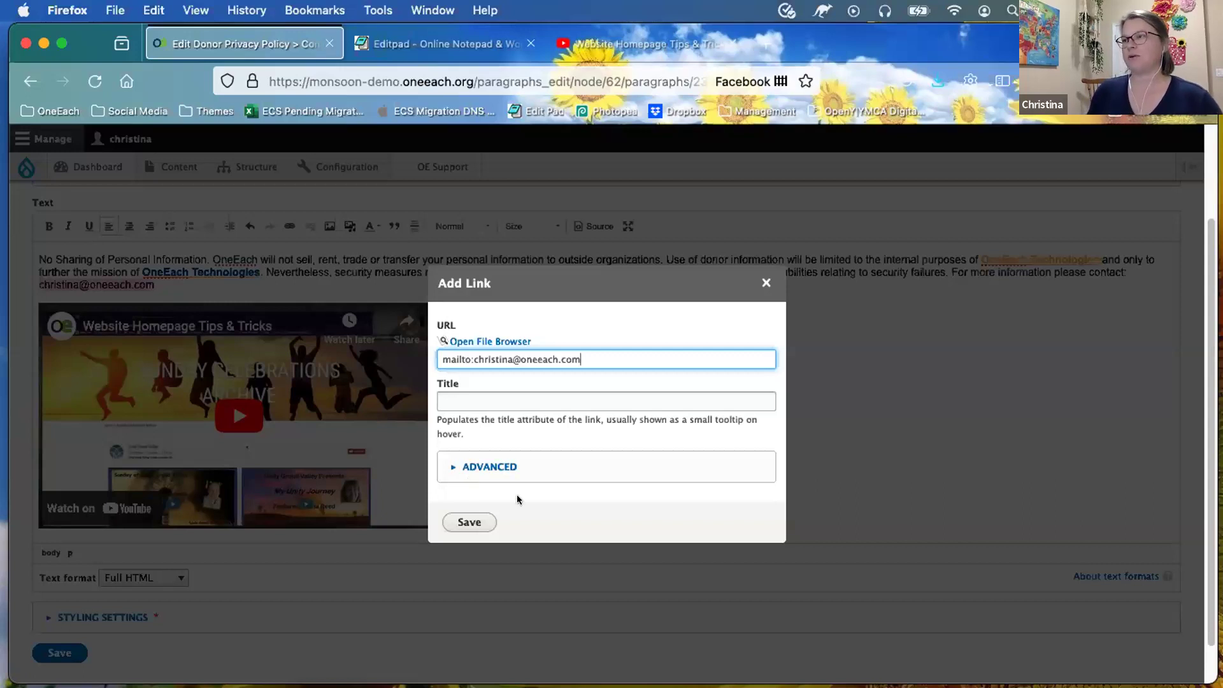
click(469, 523)
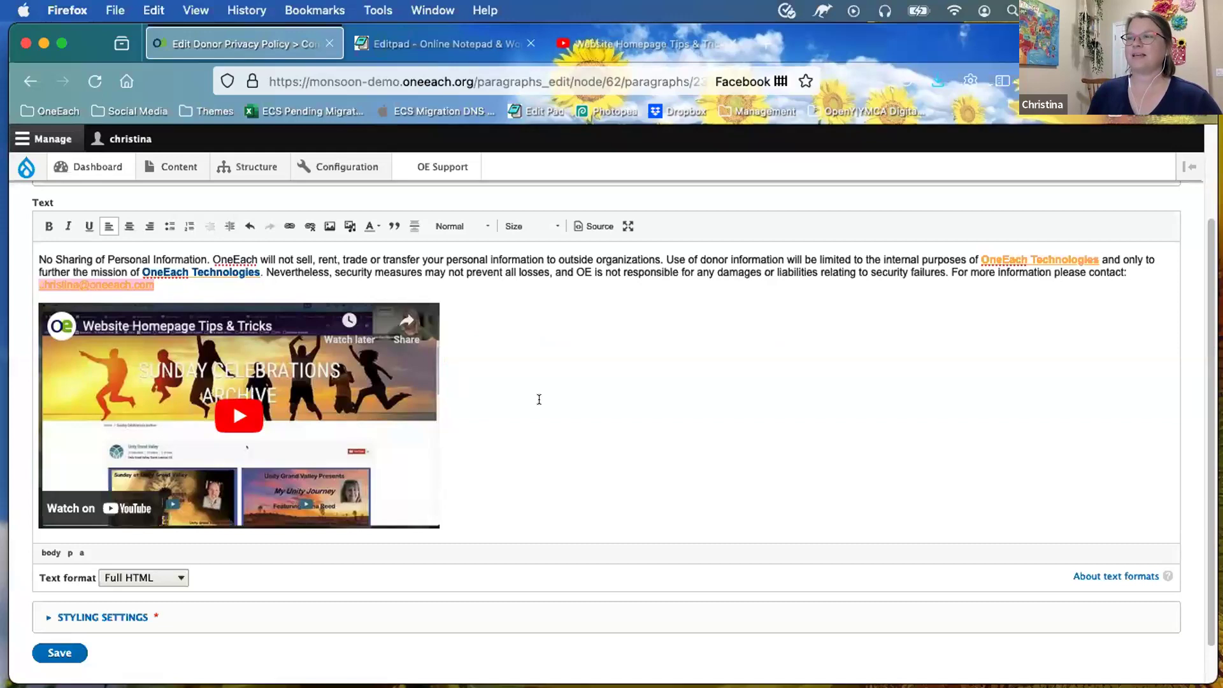
Step: Save the edited privacy paragraph
click(539, 399)
scroll(480, 573, down, 1)
click(67, 613)
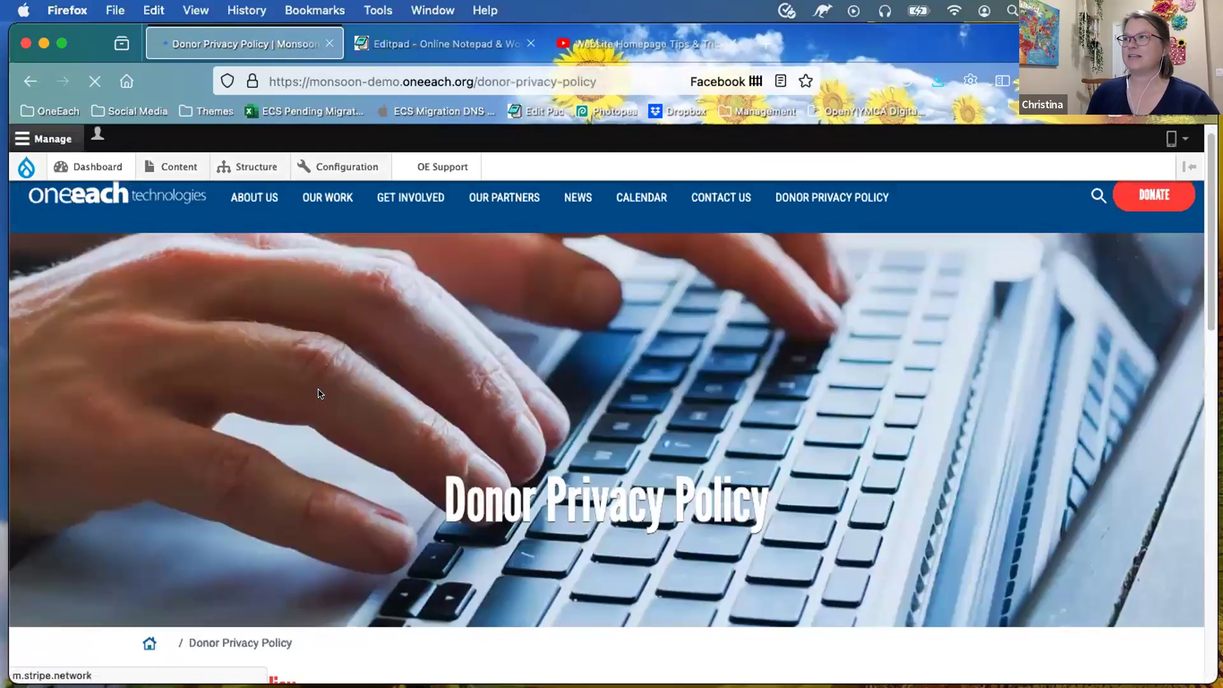
Step: Test both OneEach Technologies links on the published page and close their tabs
scroll(319, 388, down, 5)
scroll(319, 388, down, 2)
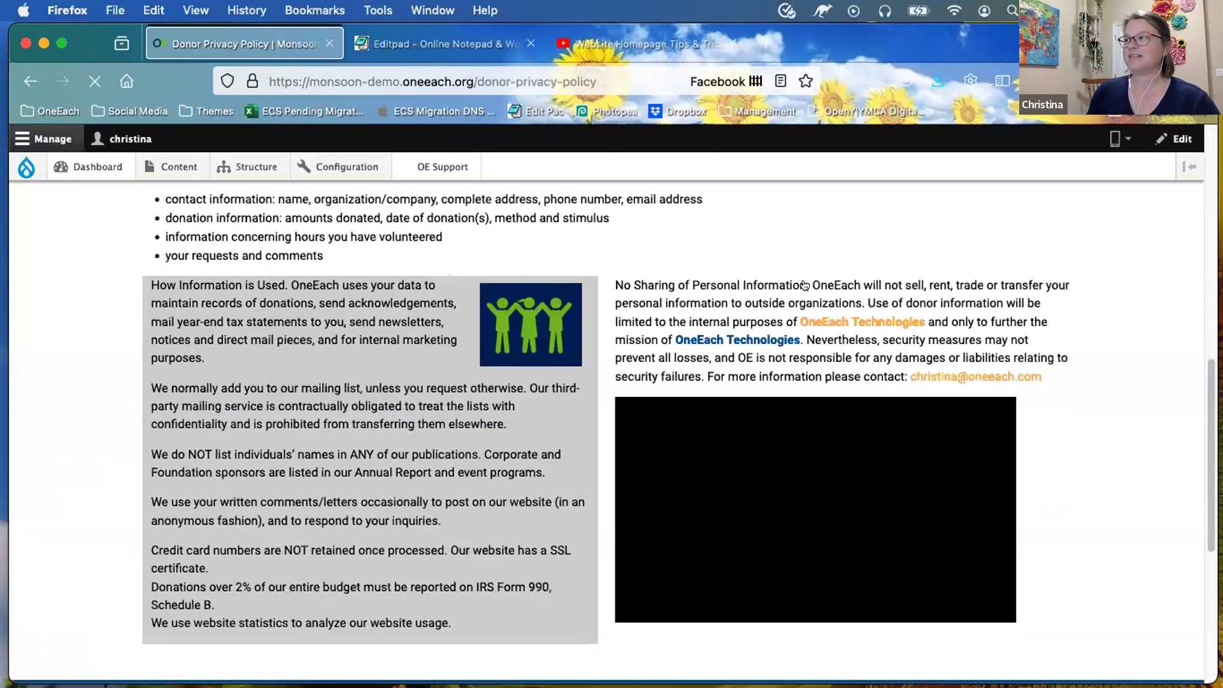
scroll(796, 282, down, 1)
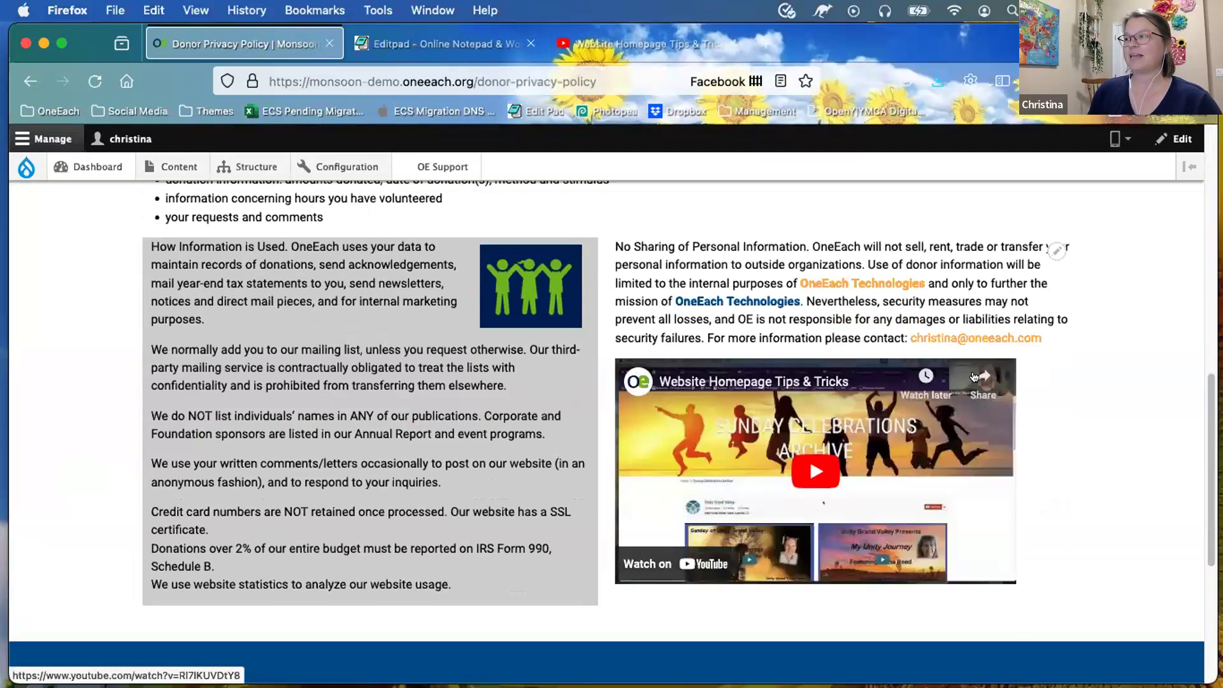
click(835, 284)
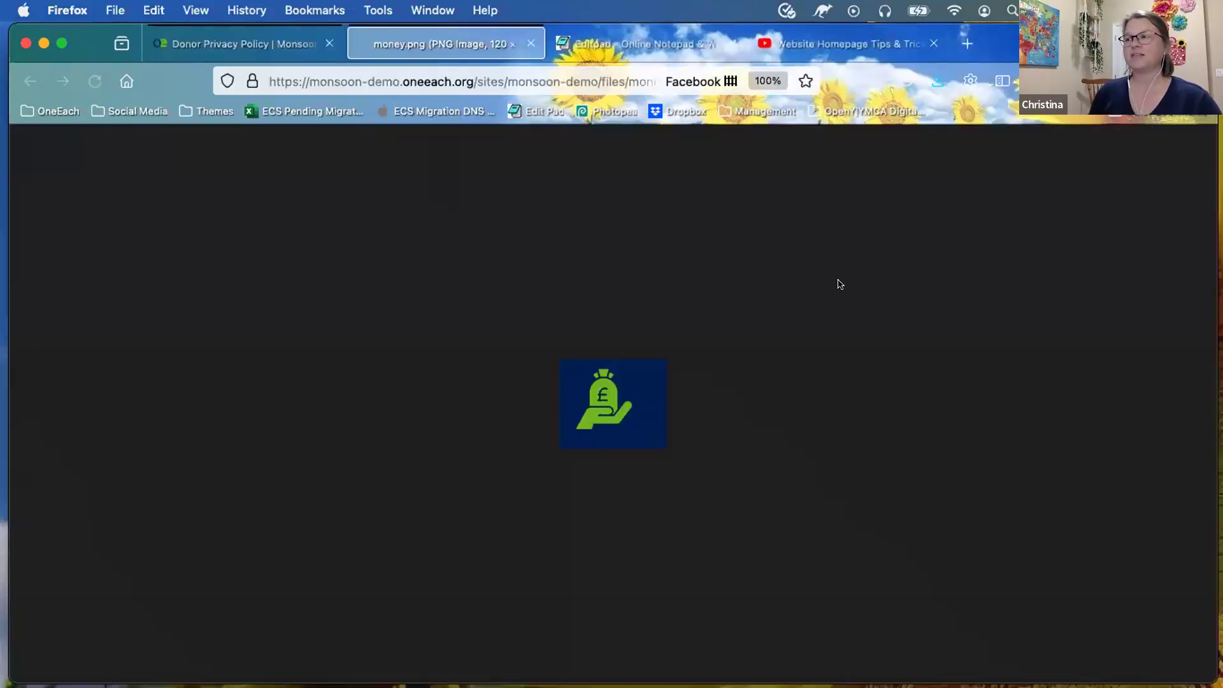
click(531, 43)
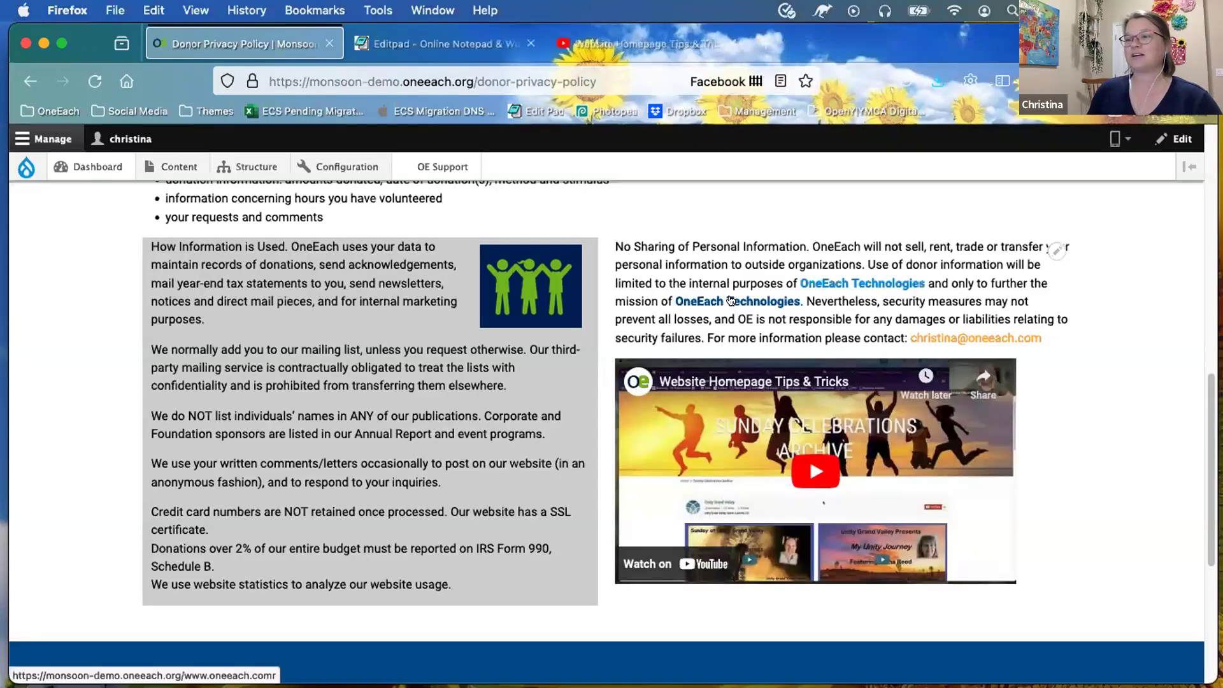
click(732, 301)
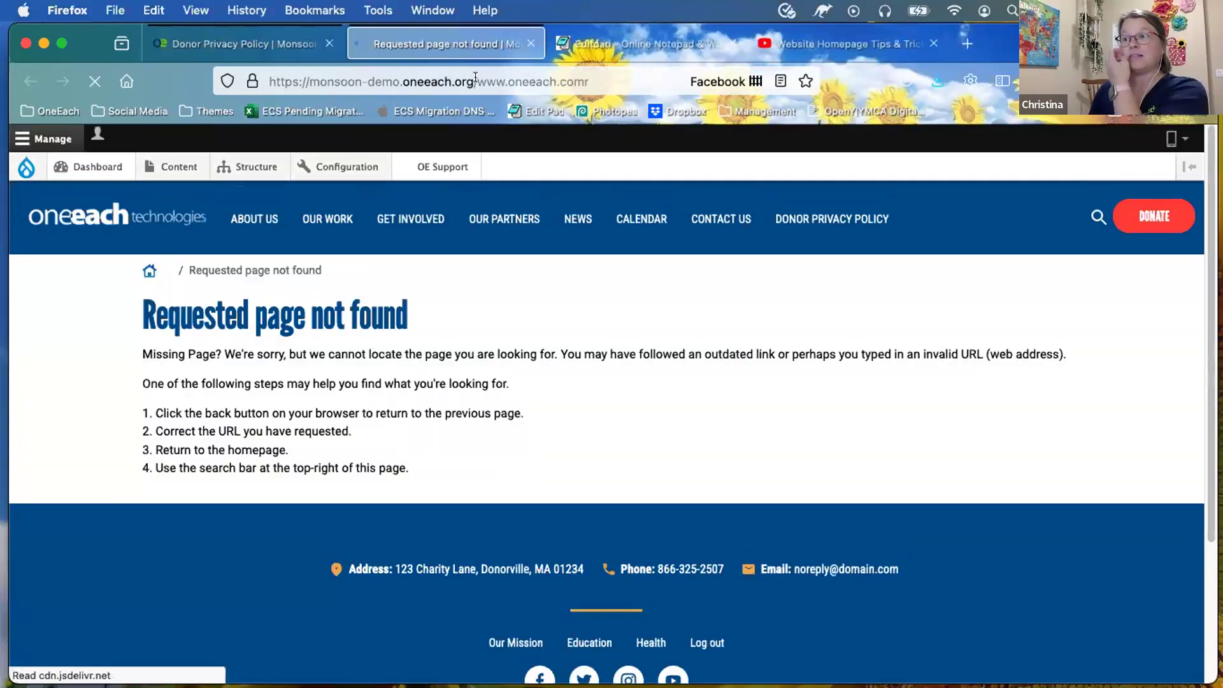
click(526, 41)
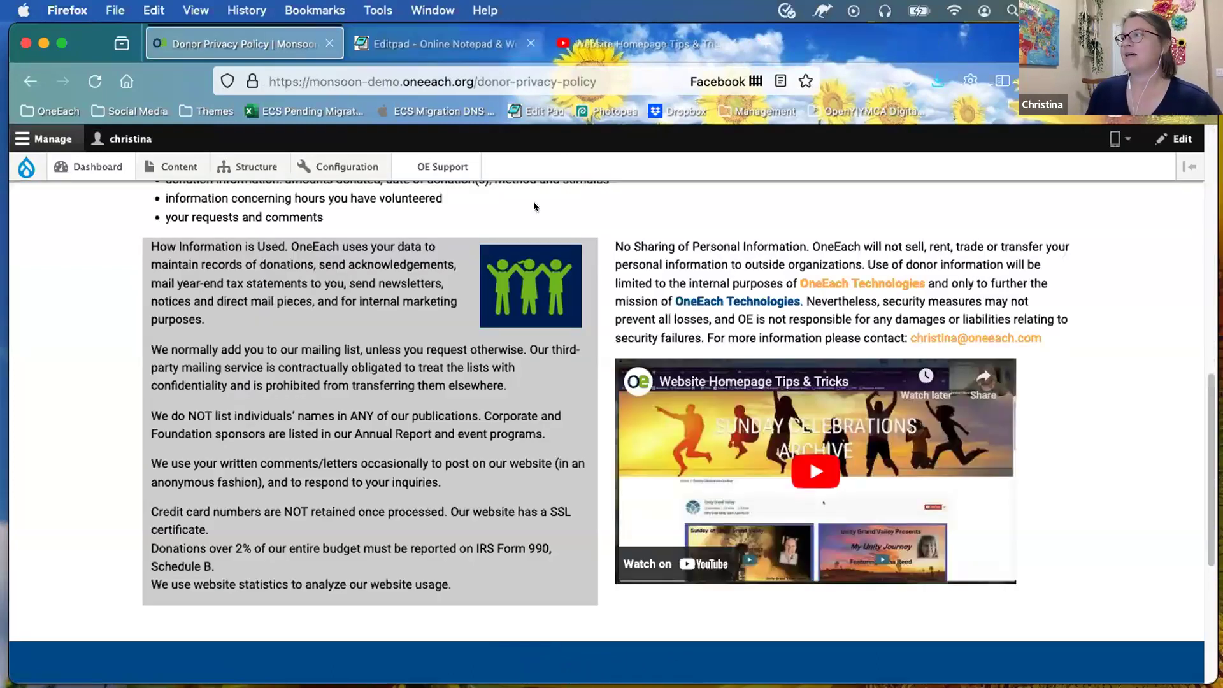
Step: Test the contact e-mail link, then scroll back up the page
click(975, 337)
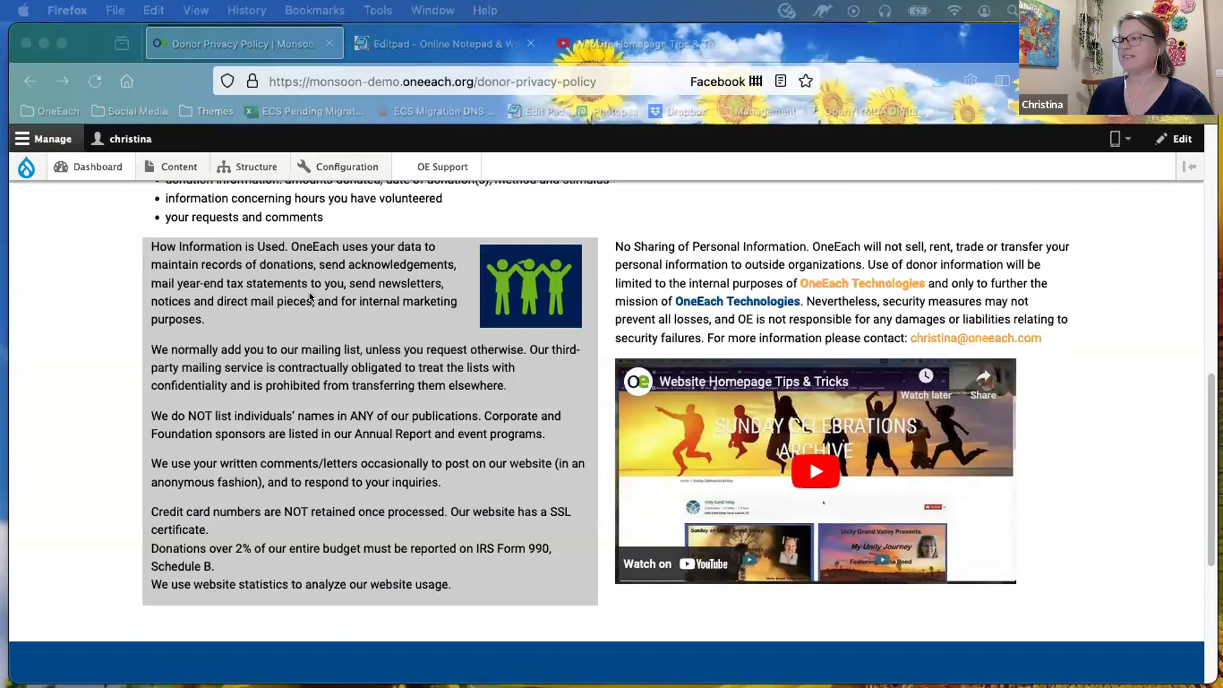
scroll(365, 383, down, 1)
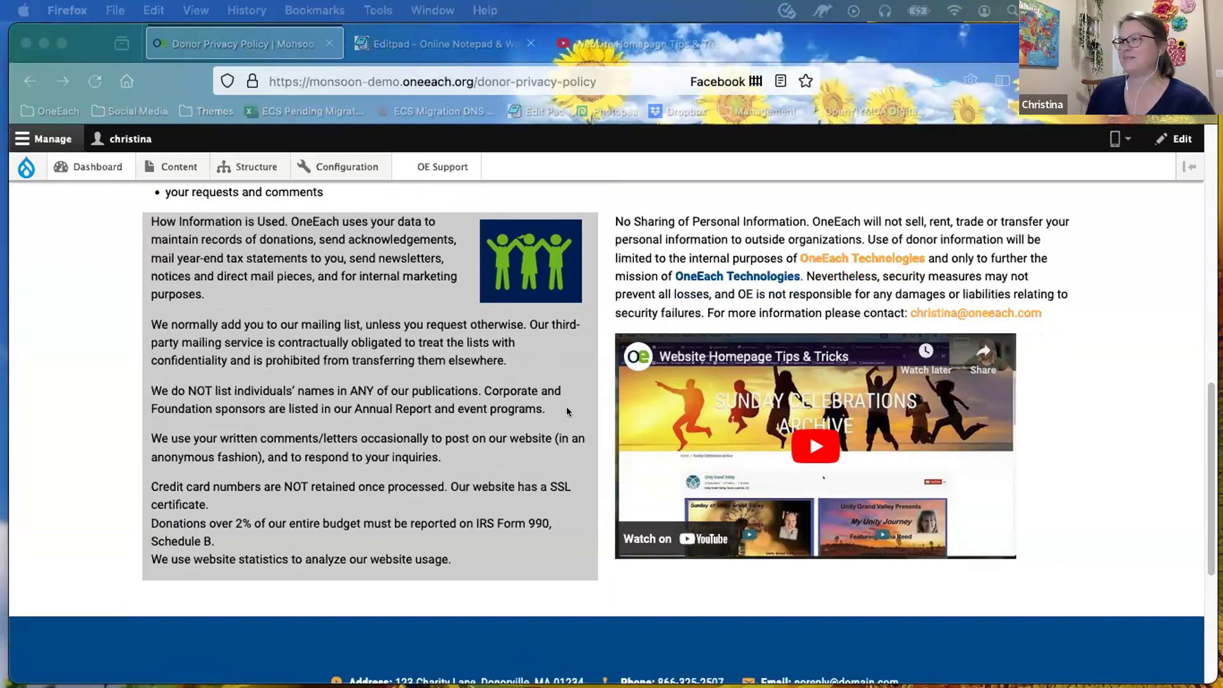
scroll(564, 410, down, 1)
scroll(561, 409, up, 2)
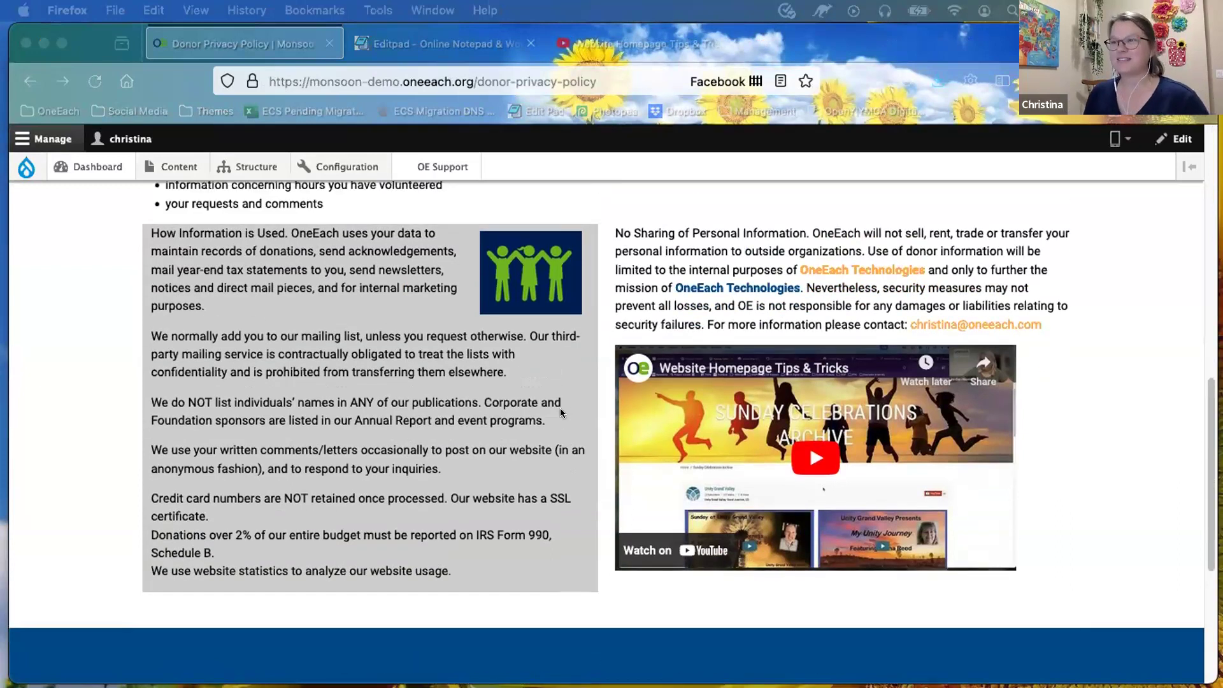
scroll(560, 412, up, 10)
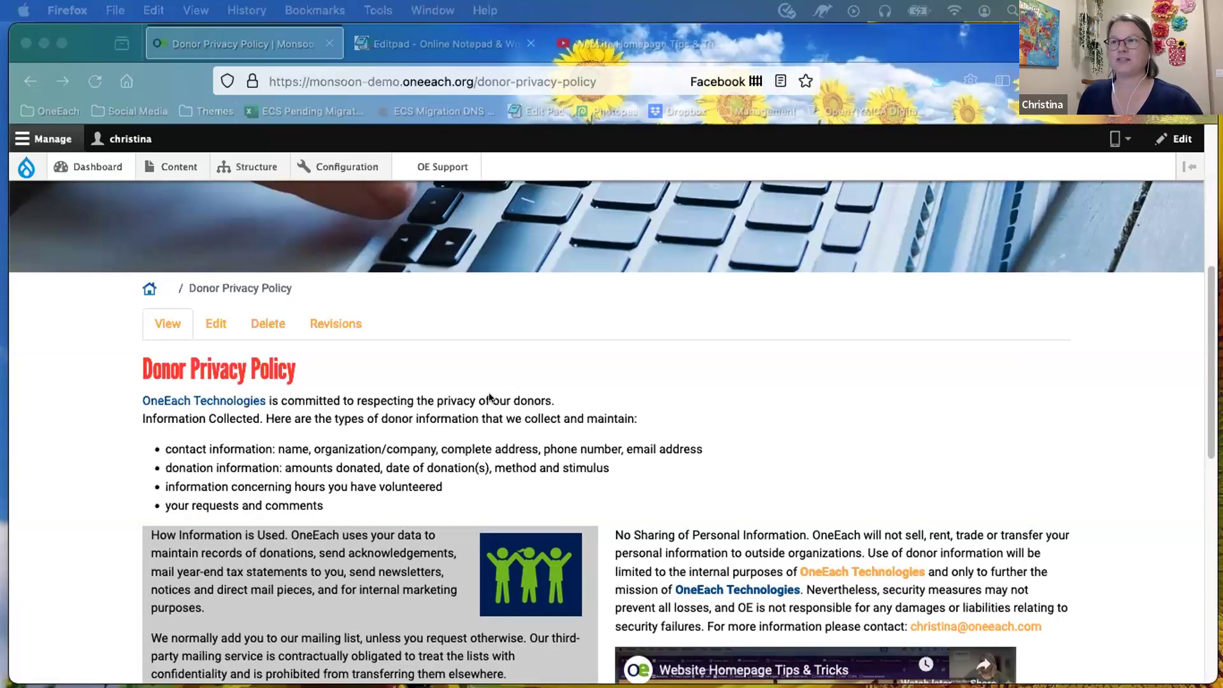
Step: Open Content > Add content > Landing Page in a new background tab
click(173, 167)
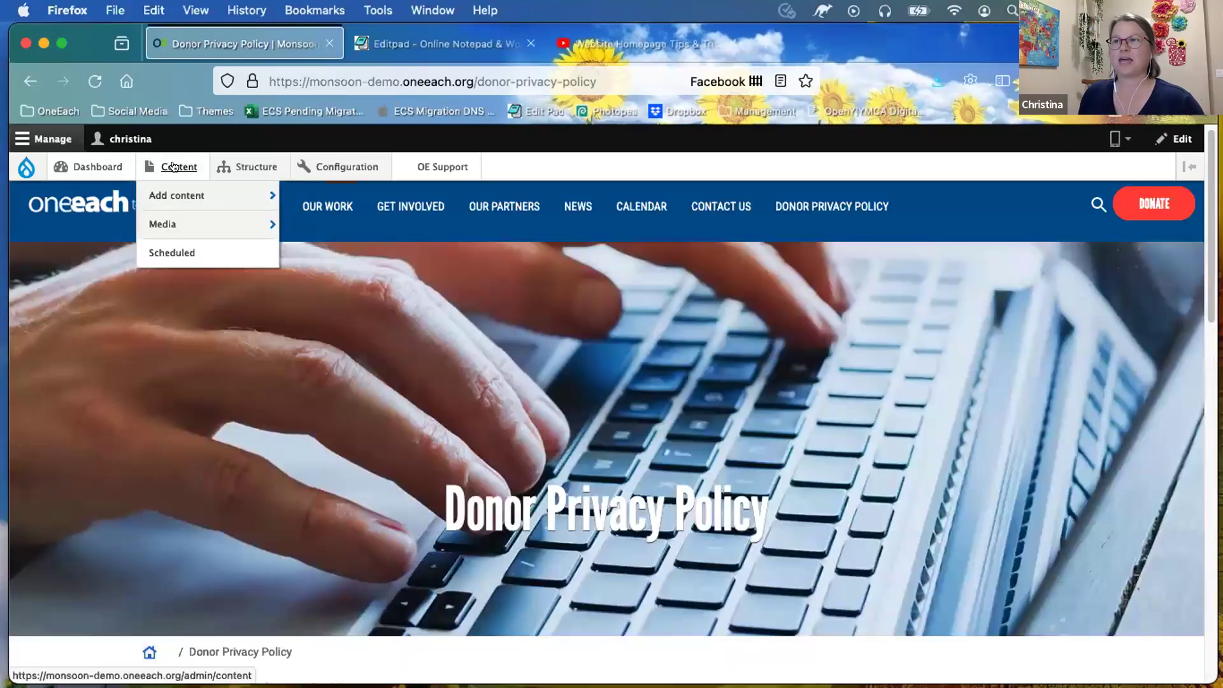
mouse_move(342, 200)
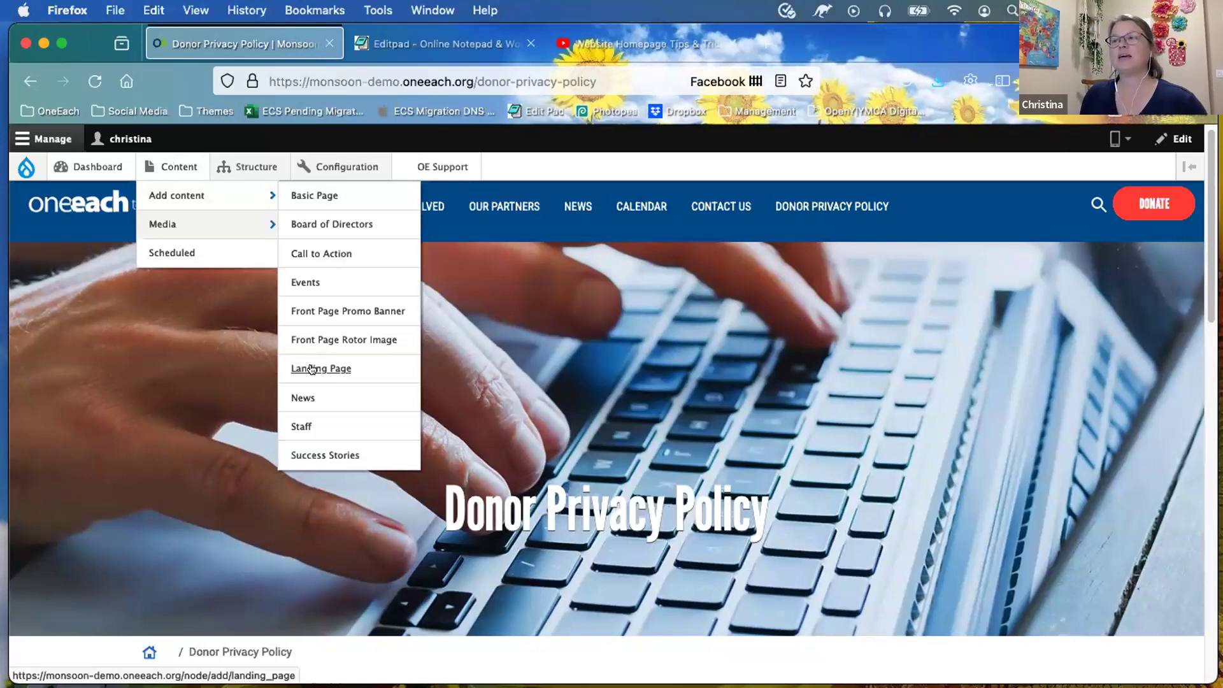
right_click(393, 377)
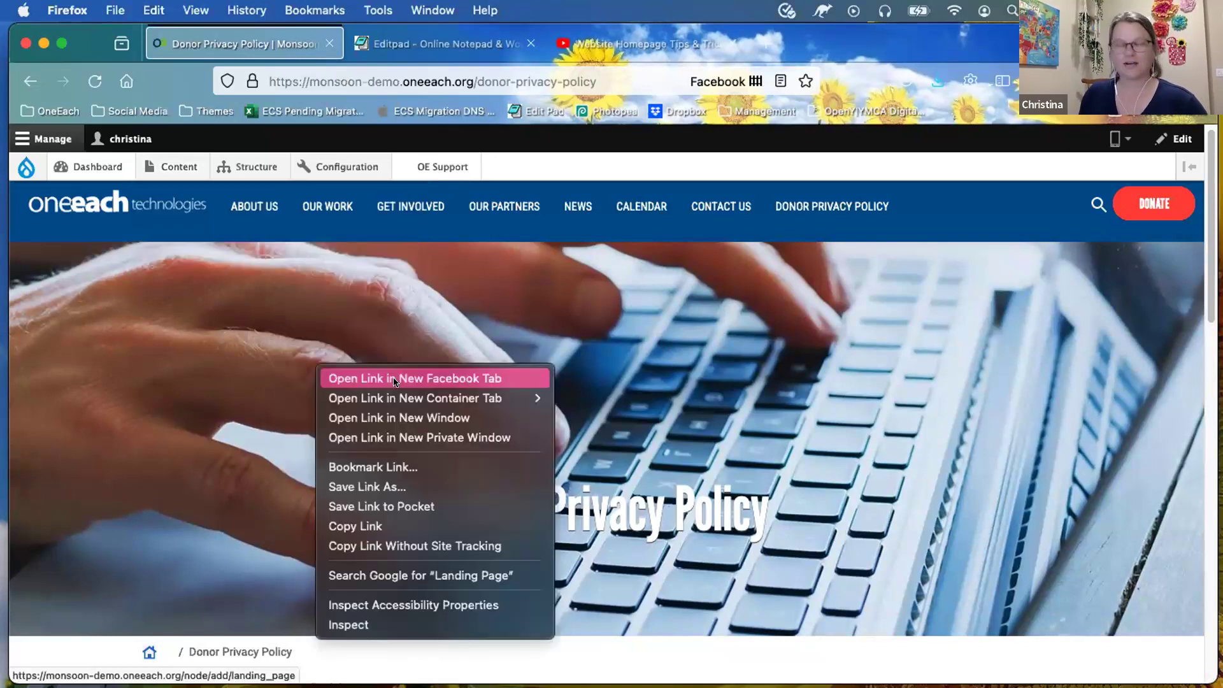
click(393, 378)
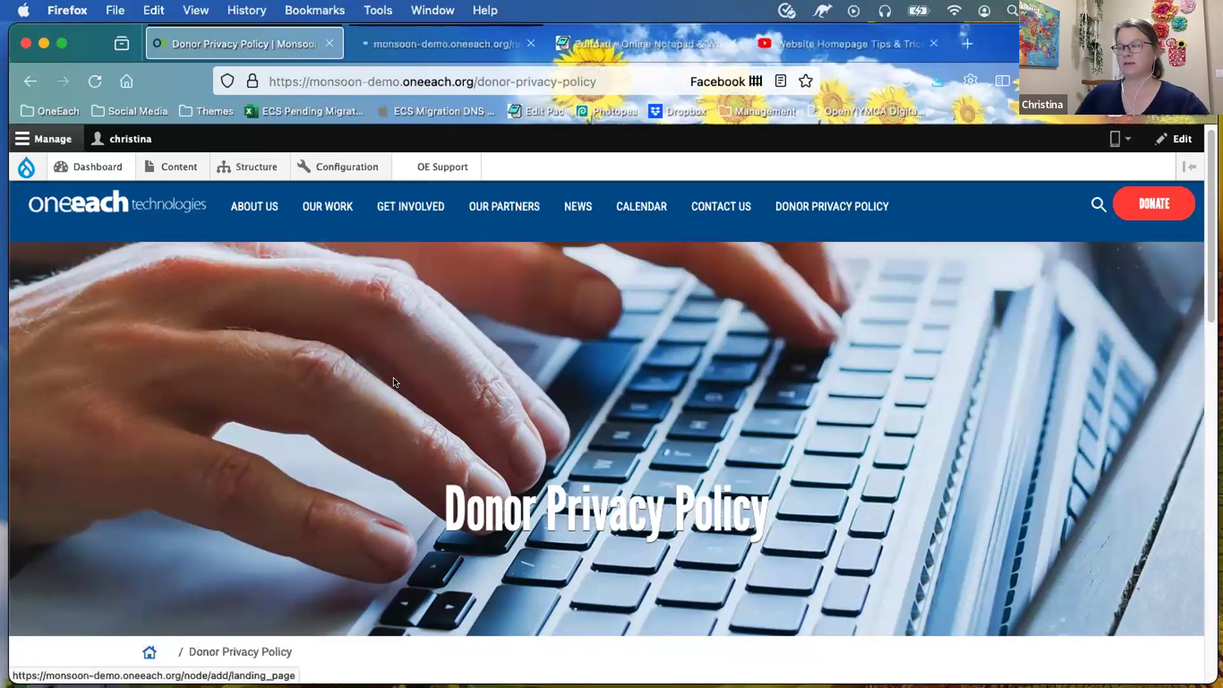
Step: Start a new Basic Page from Add content and scroll through its fields
click(324, 196)
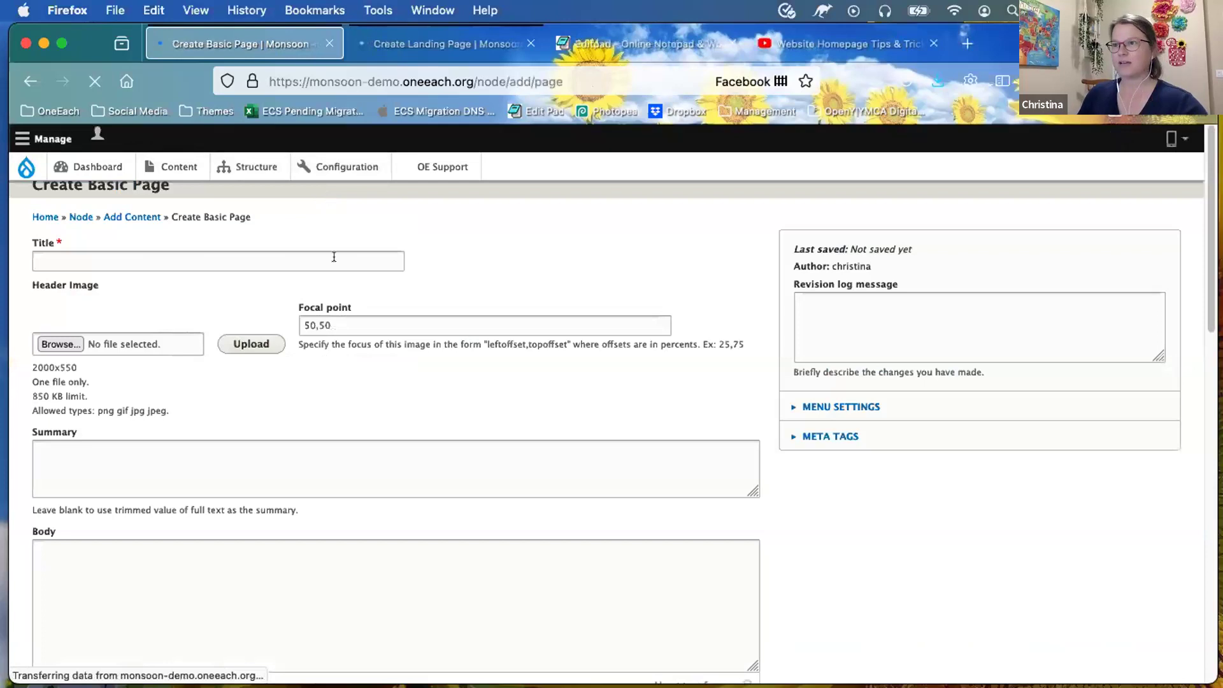
scroll(402, 337, down, 2)
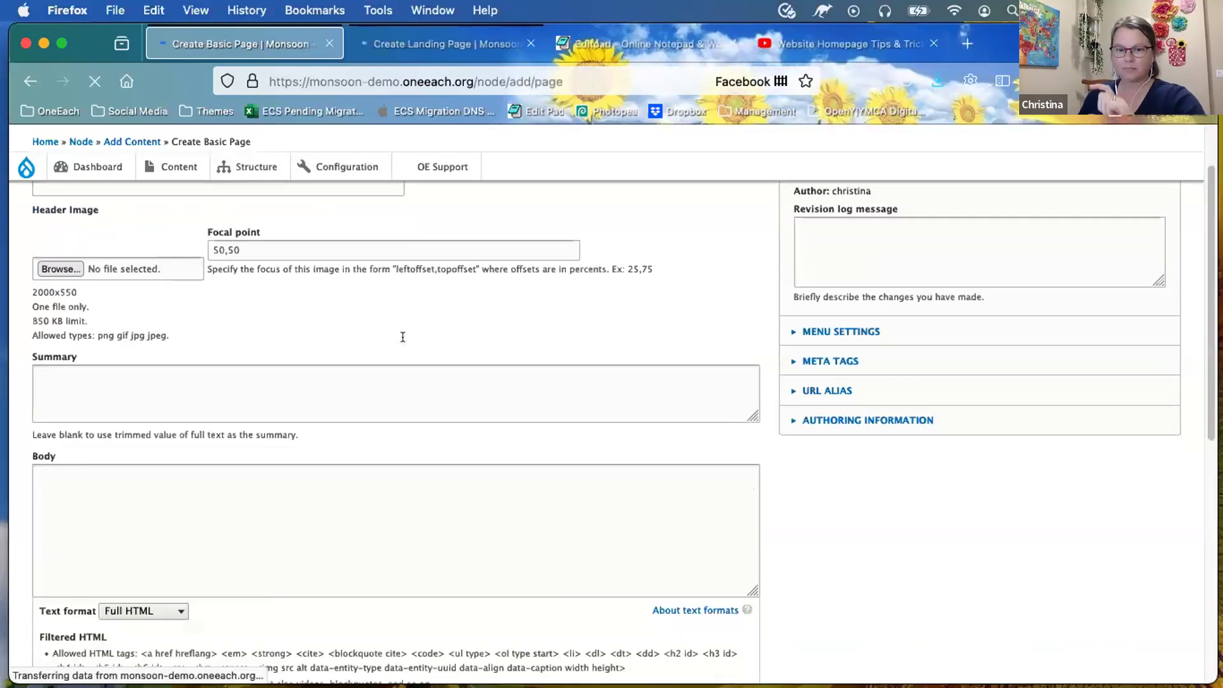
scroll(242, 459, down, 1)
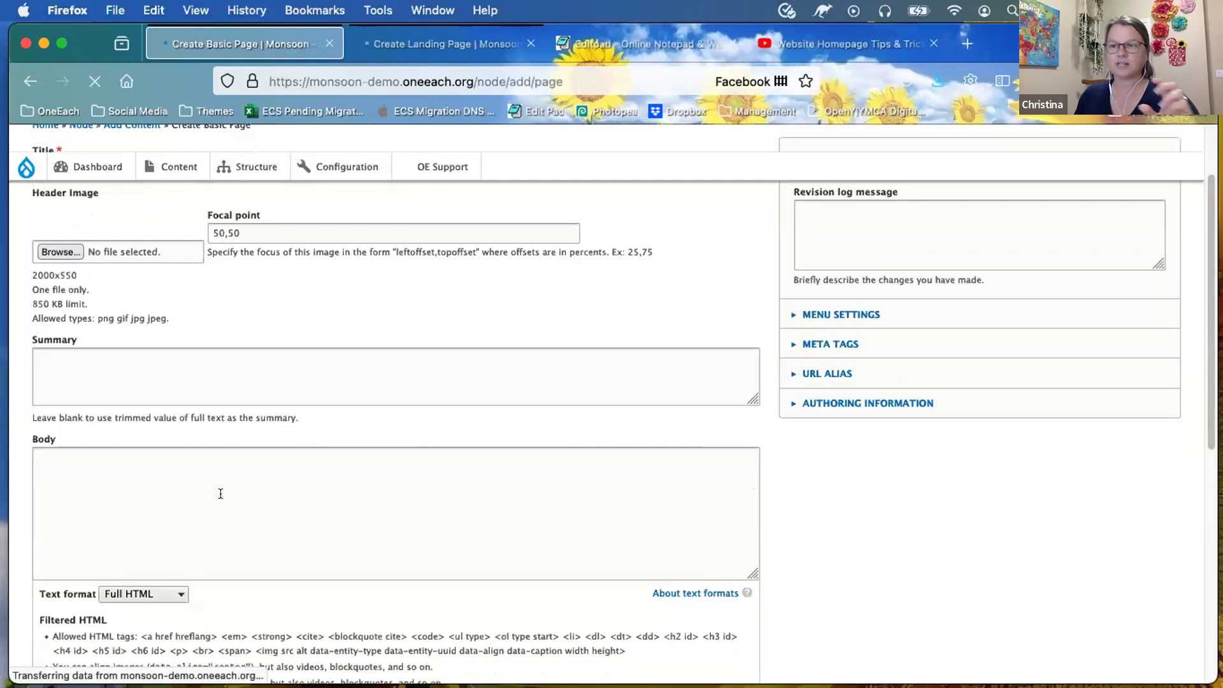
scroll(220, 493, down, 3)
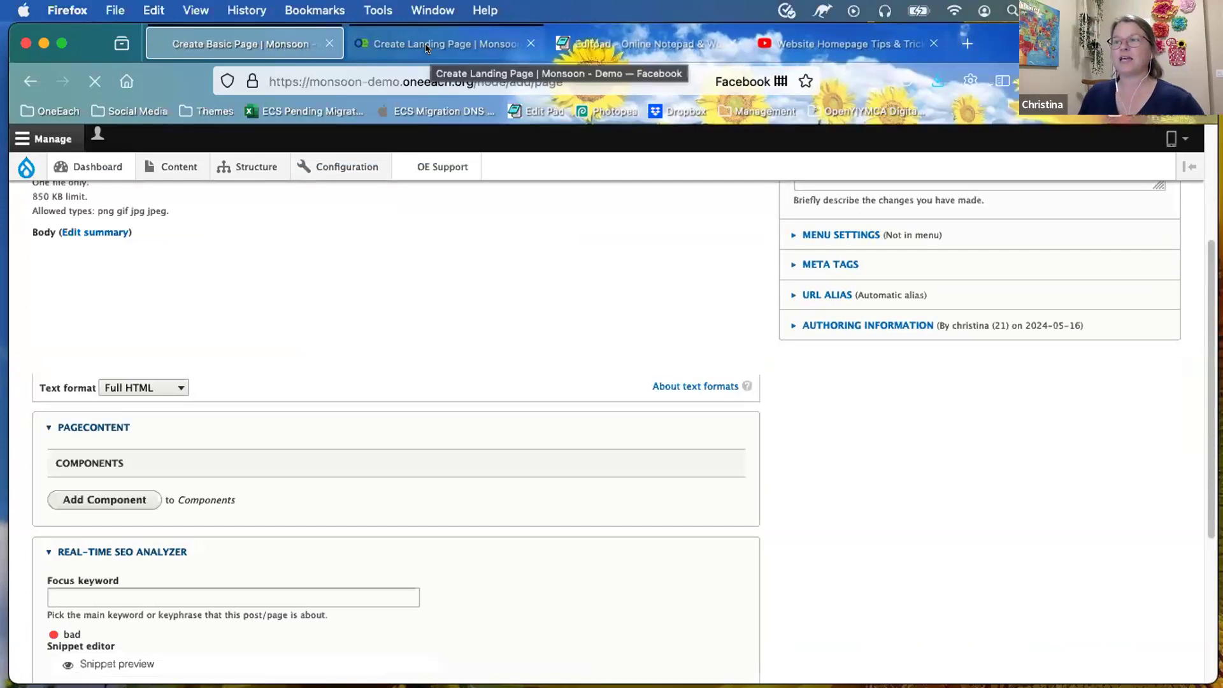
Step: Review the Create Landing Page form in its tab, then return to the Basic Page tab
click(425, 46)
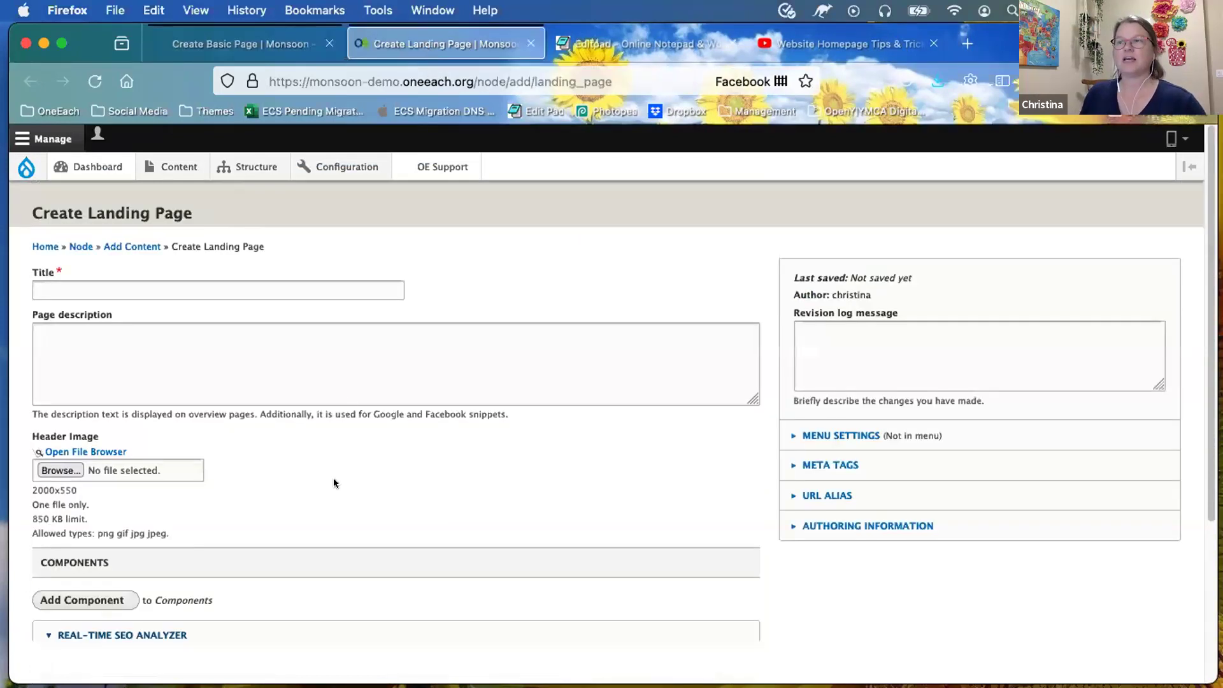
scroll(114, 278, down, 2)
scroll(116, 283, down, 1)
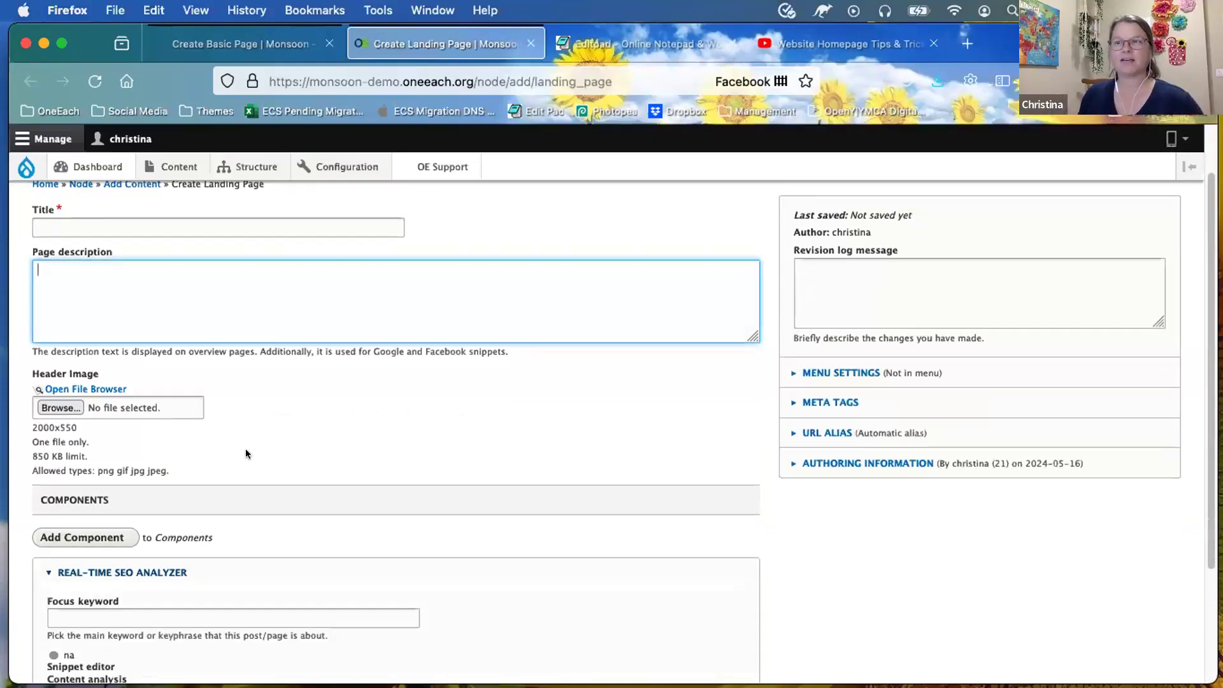
scroll(246, 453, down, 2)
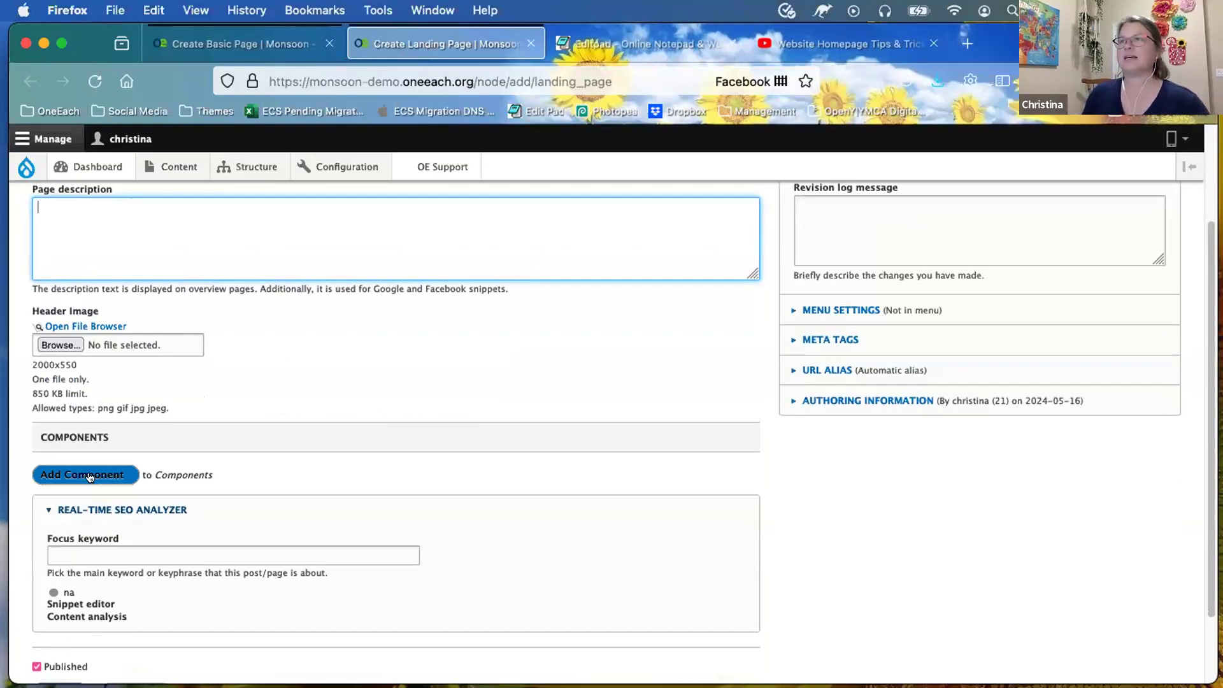
click(250, 48)
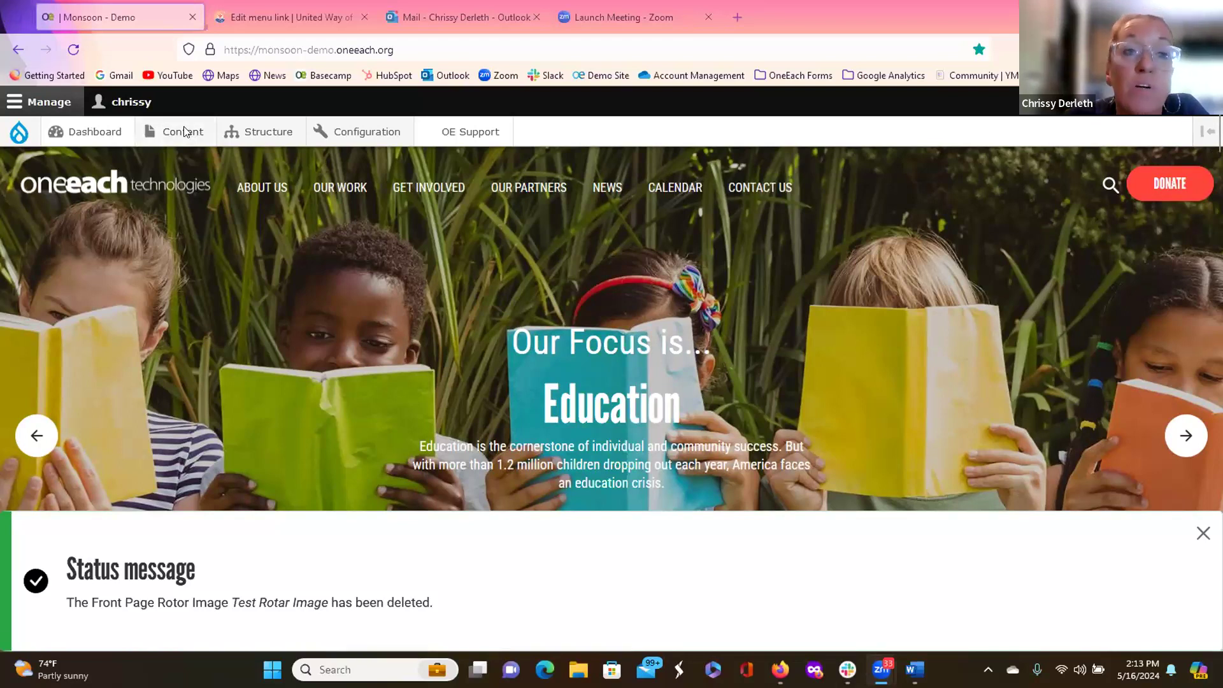
Step: Start a new Front Page Rotor Image from Content > Add content
mouse_move(186, 133)
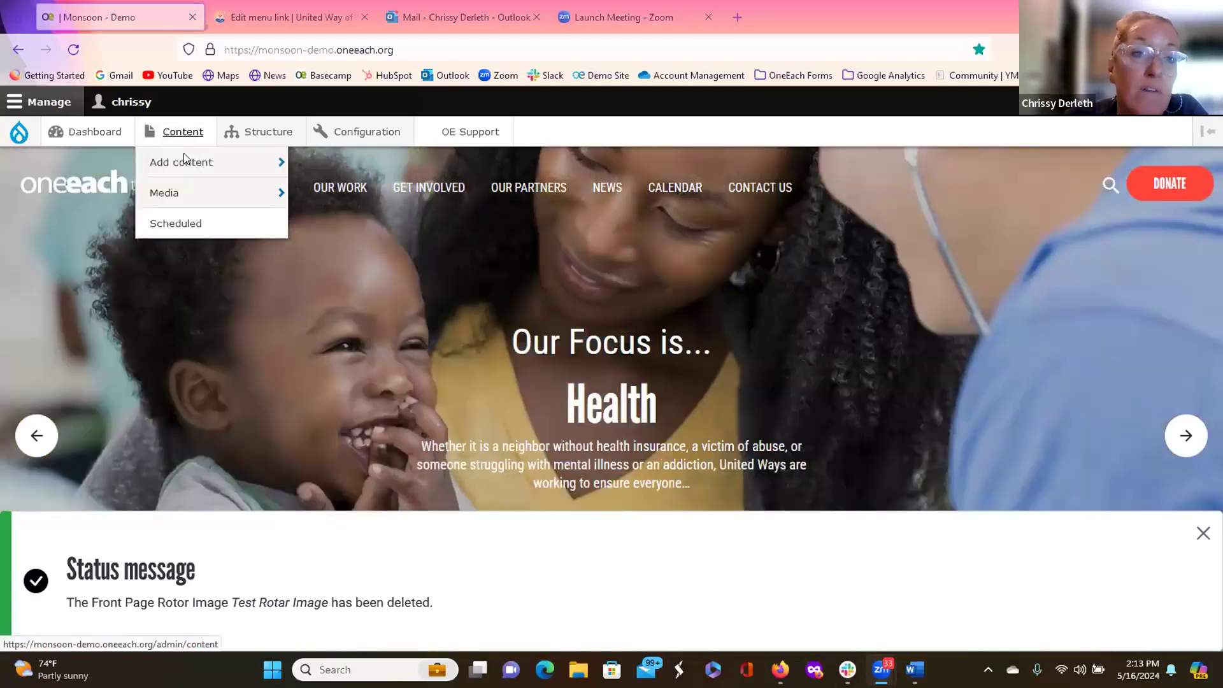
mouse_move(185, 159)
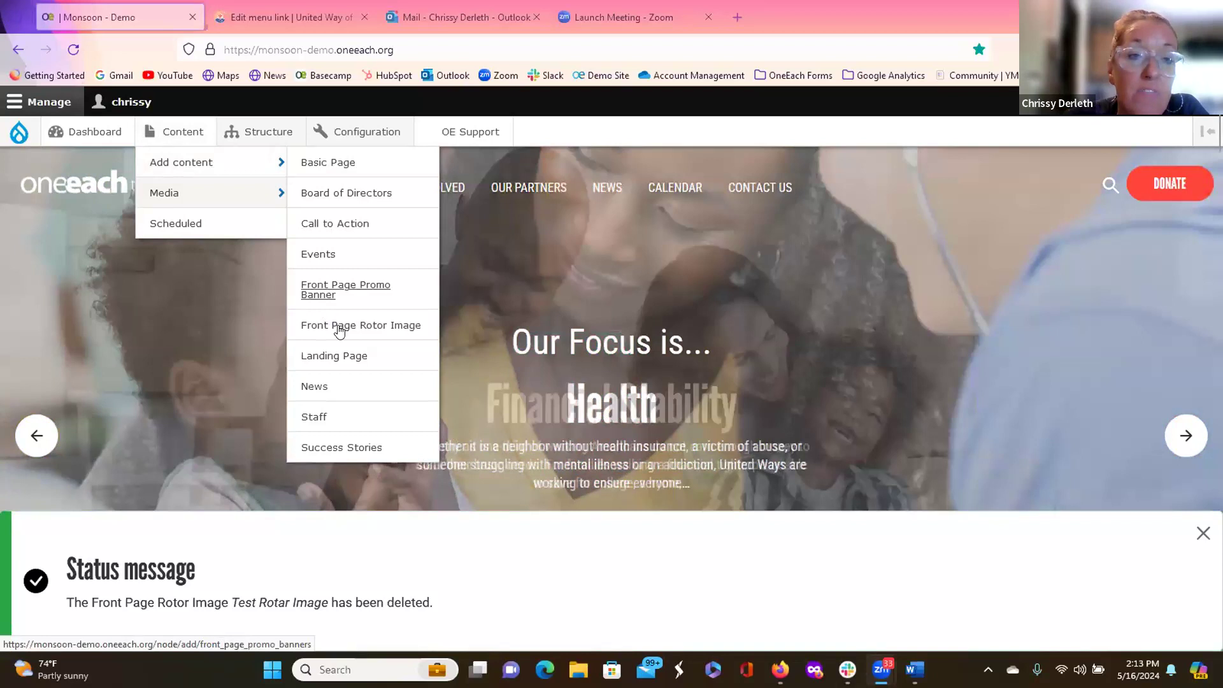
click(340, 326)
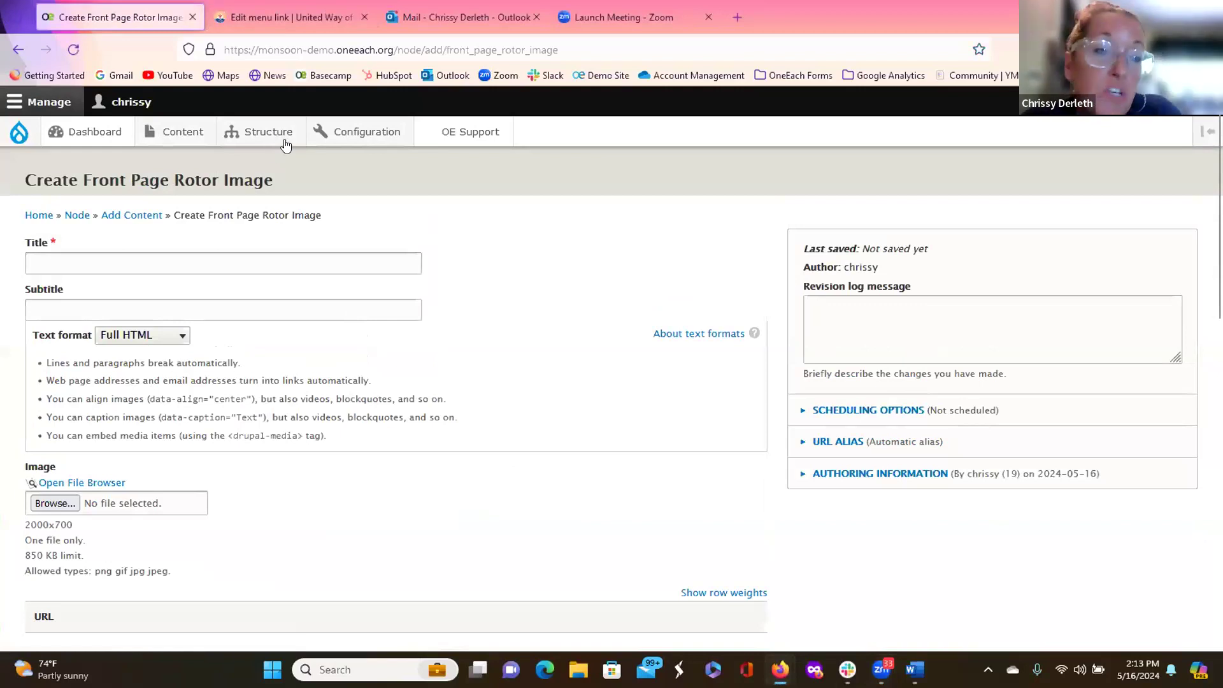
Step: Enter the title '2024 Gala Event' and the subtitle 'Save the Date'
click(95, 259)
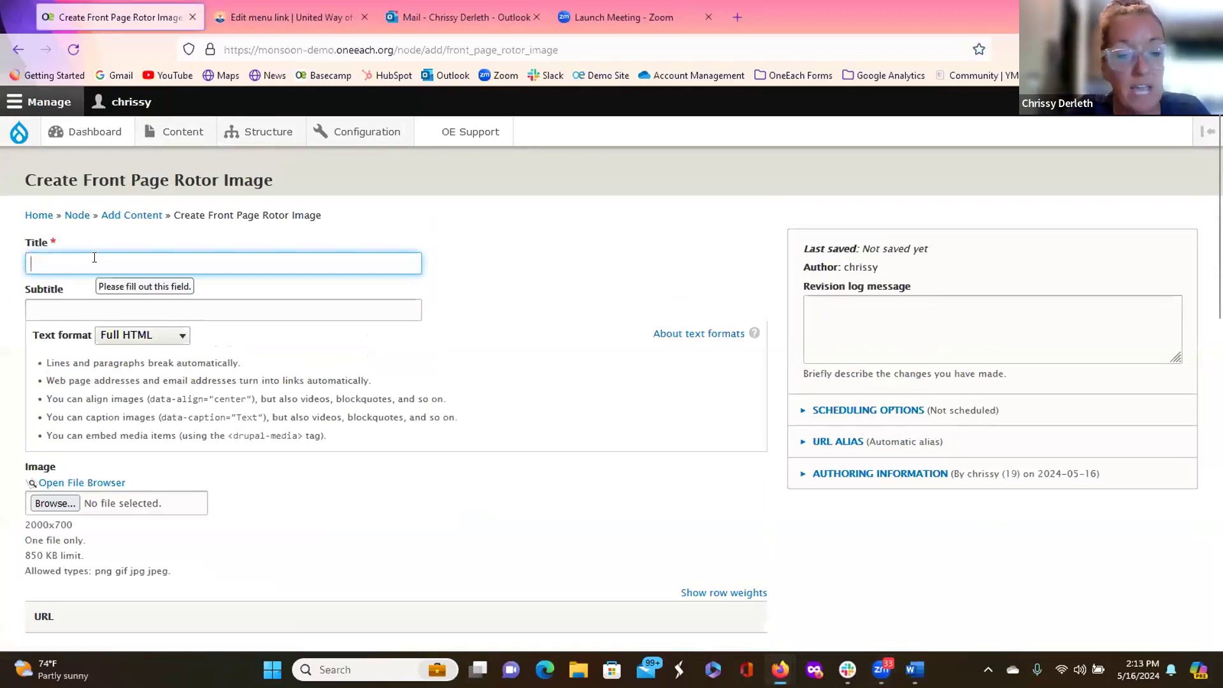
text(202)
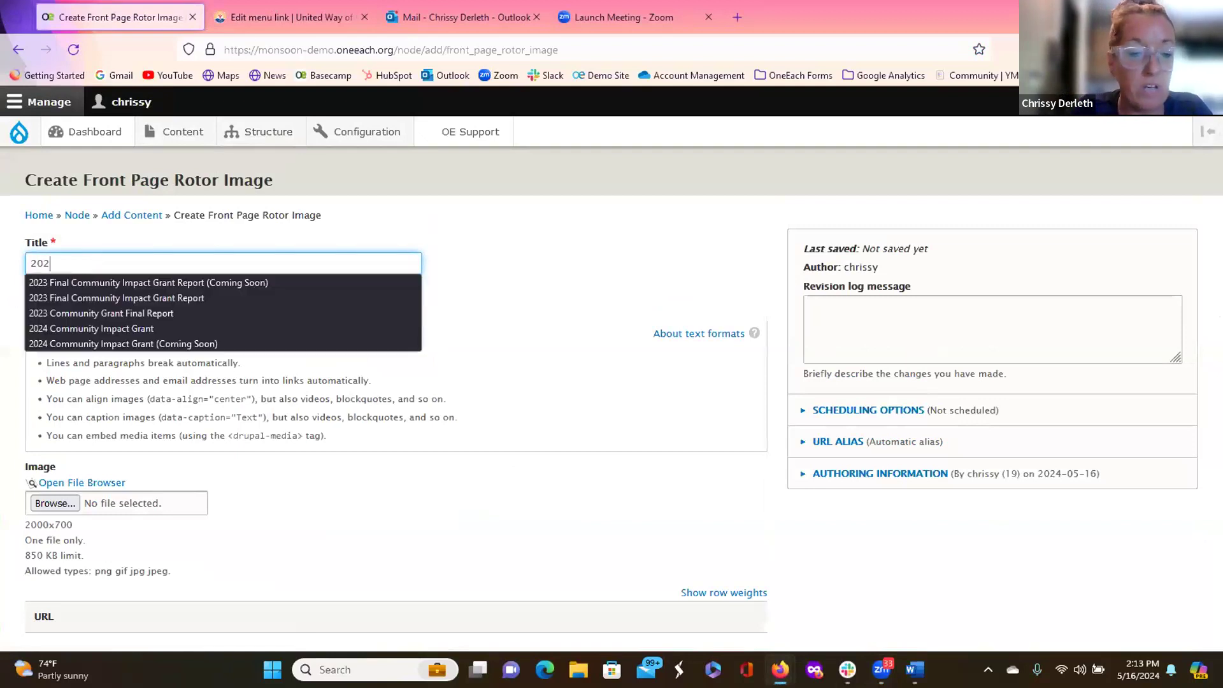
text(4 Gala Event)
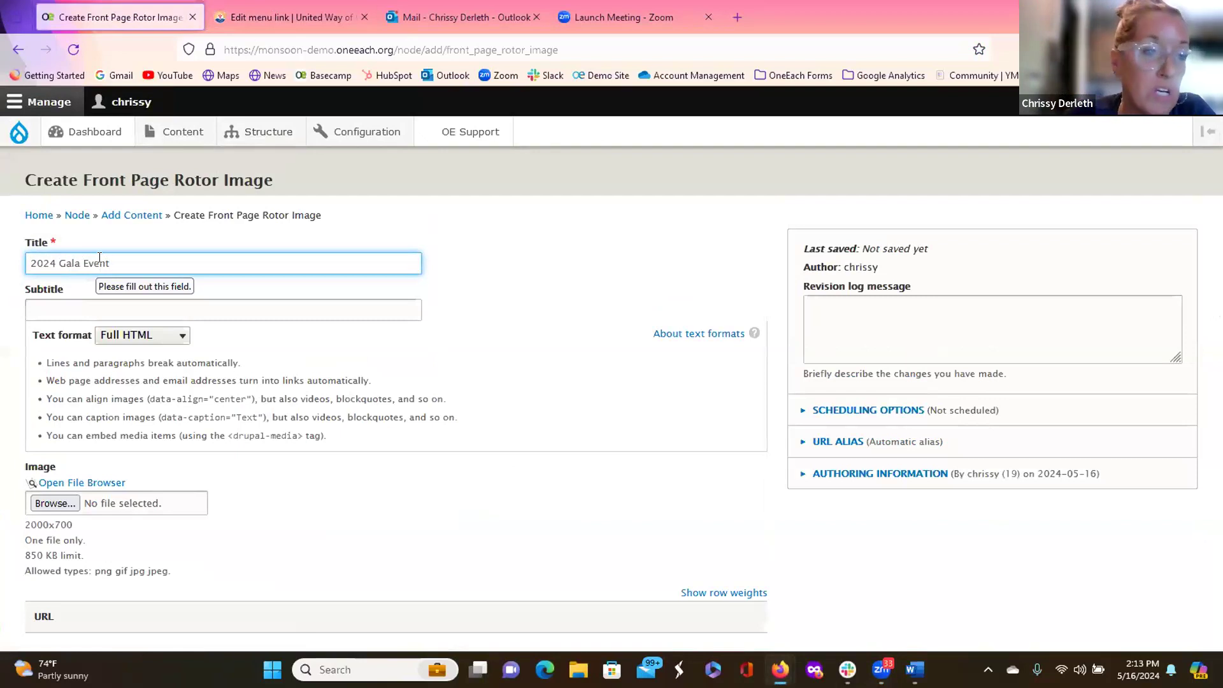
click(66, 308)
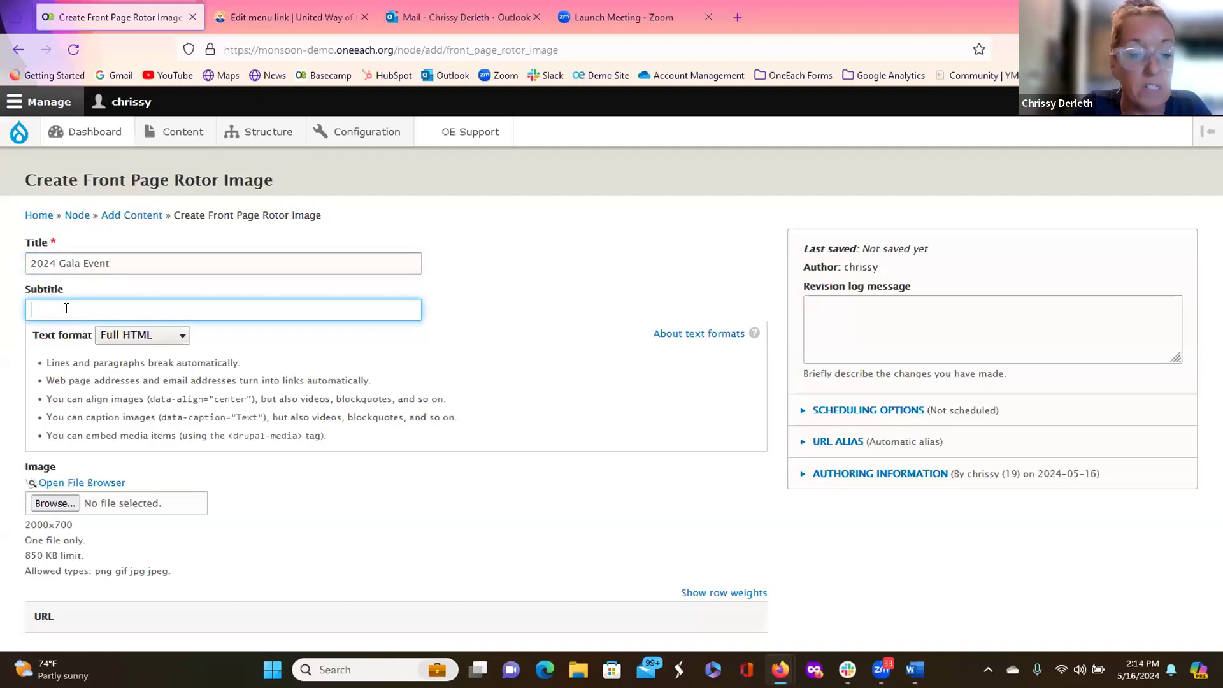
text(Save the Date)
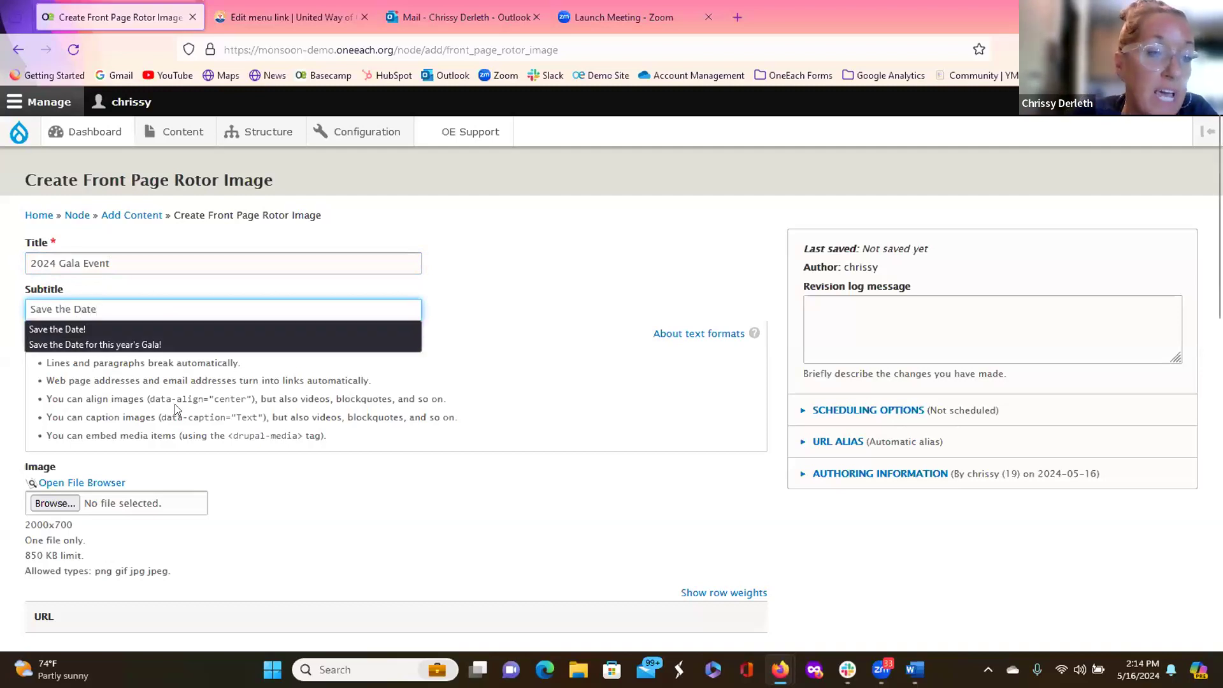
key(Escape)
scroll(177, 402, down, 1)
scroll(177, 402, down, 2)
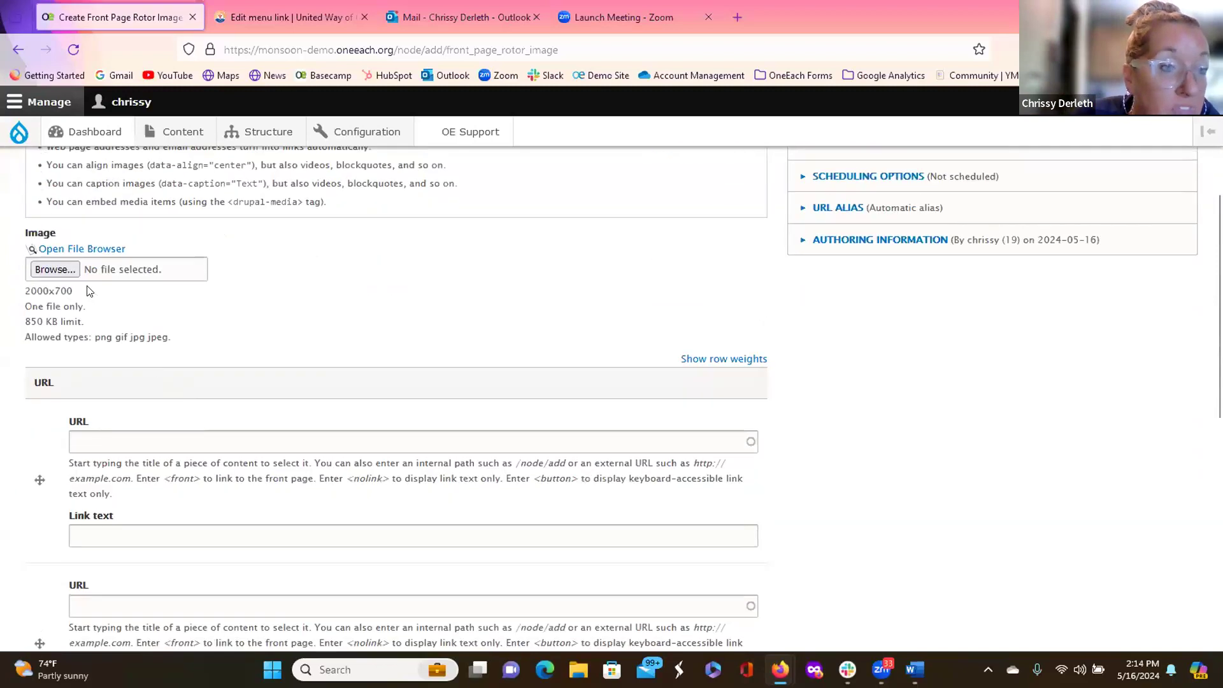
click(56, 270)
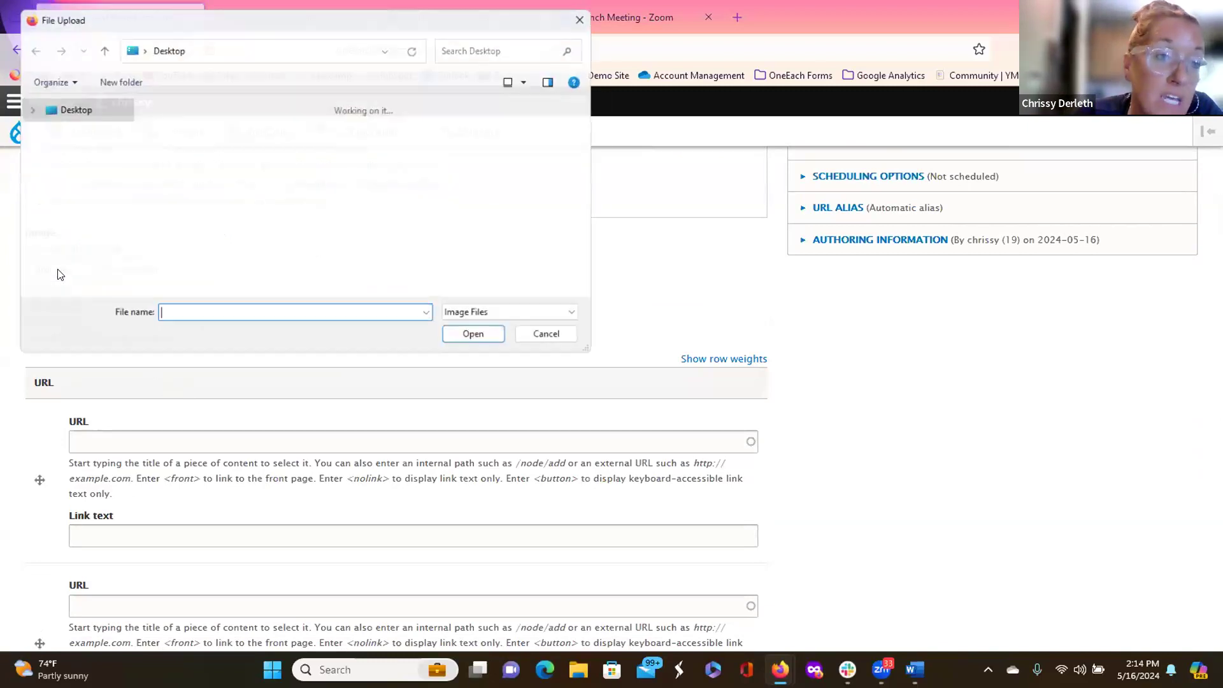
double_click(379, 167)
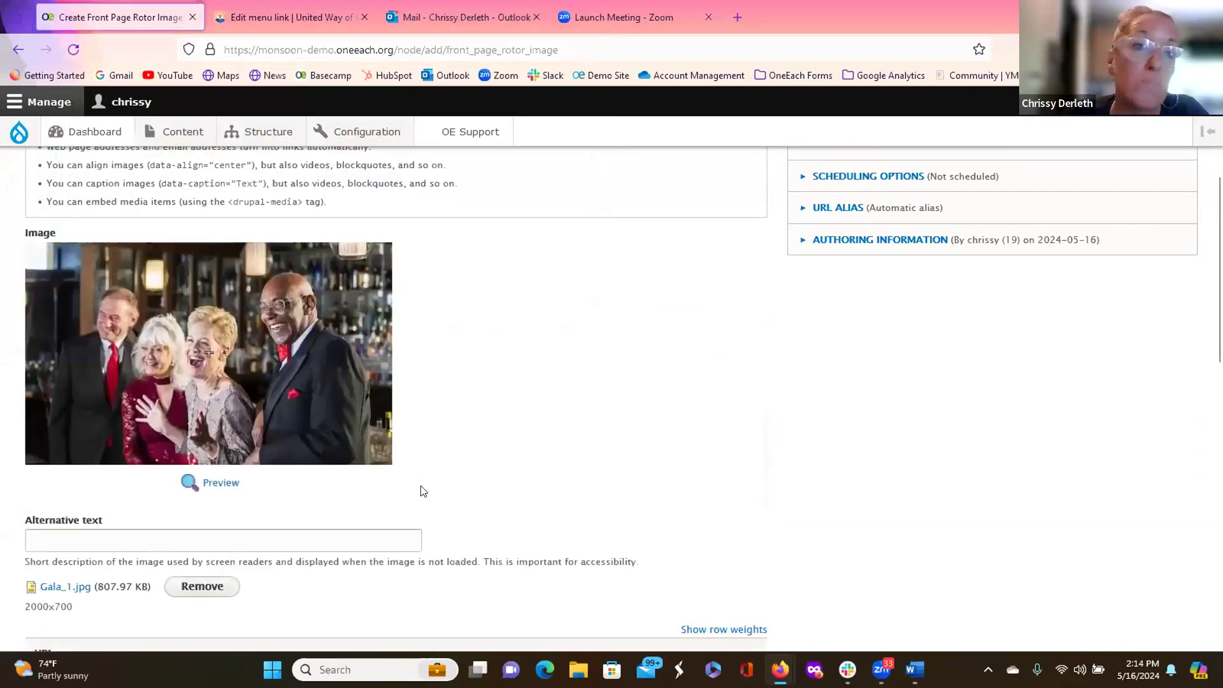
scroll(316, 388, down, 5)
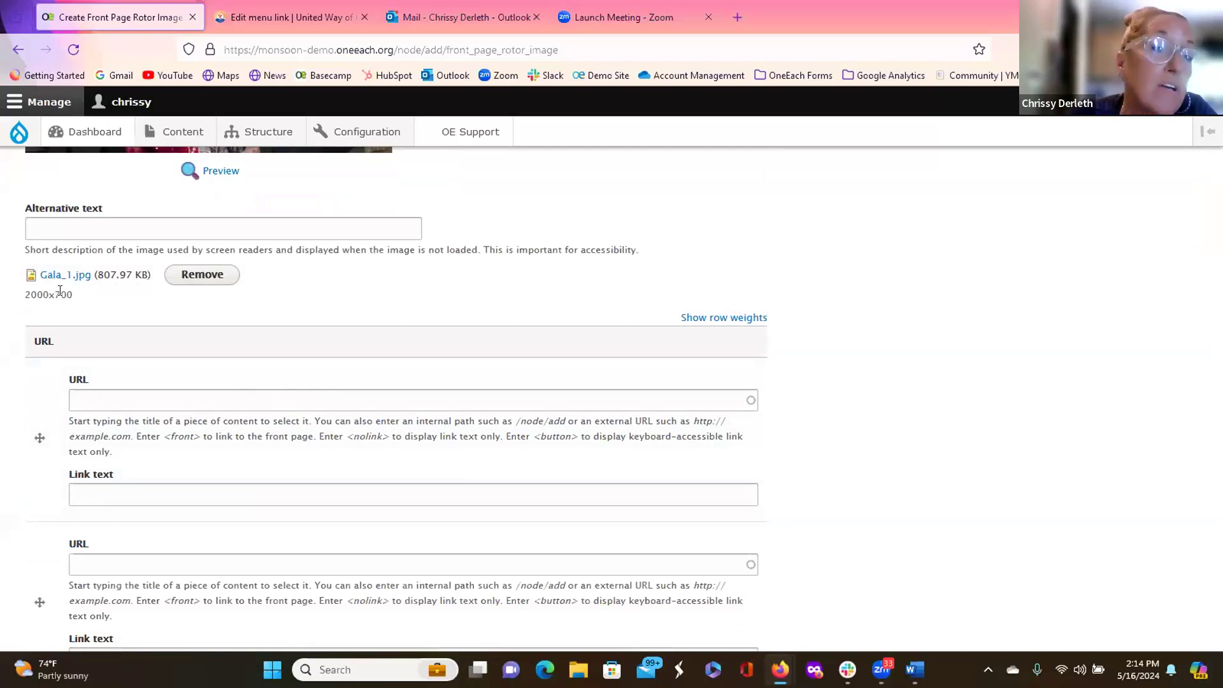
drag(24, 294, 89, 303)
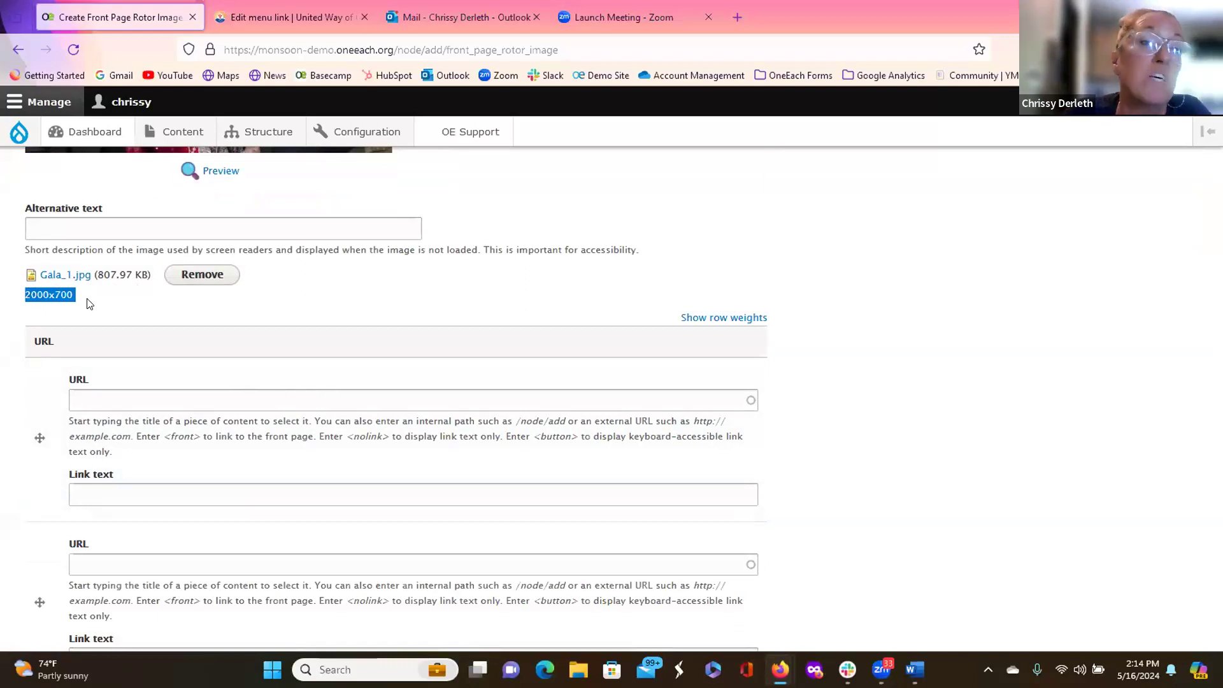
click(90, 304)
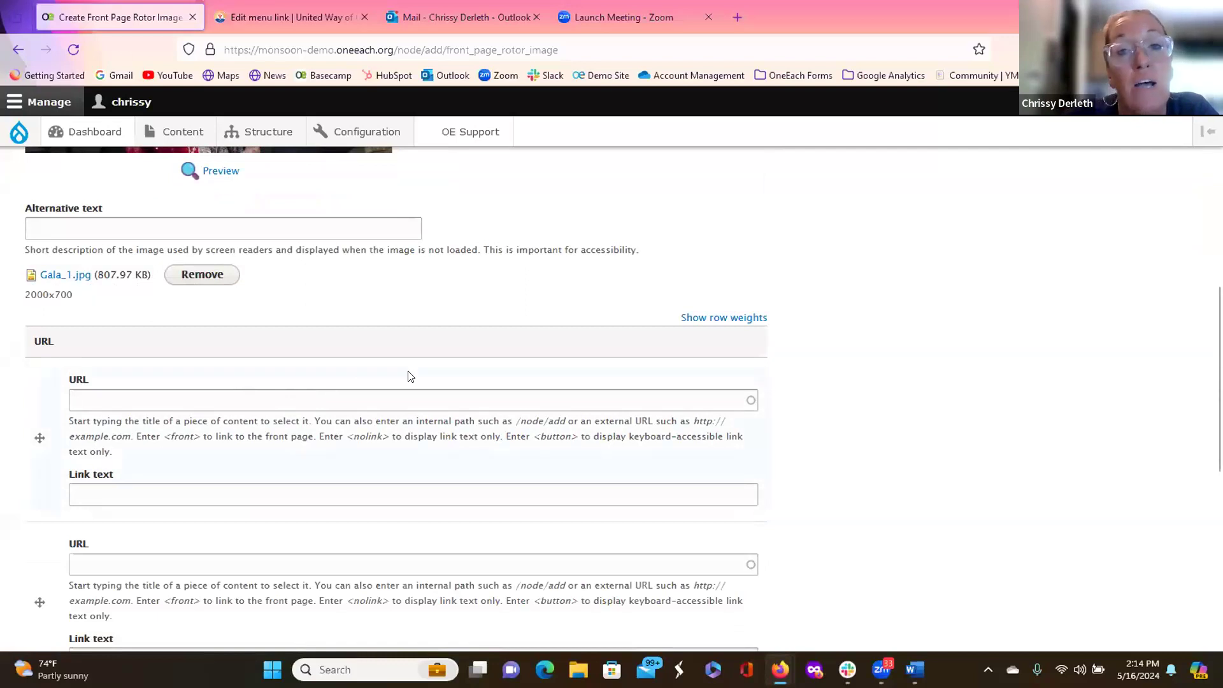
scroll(408, 376, up, 4)
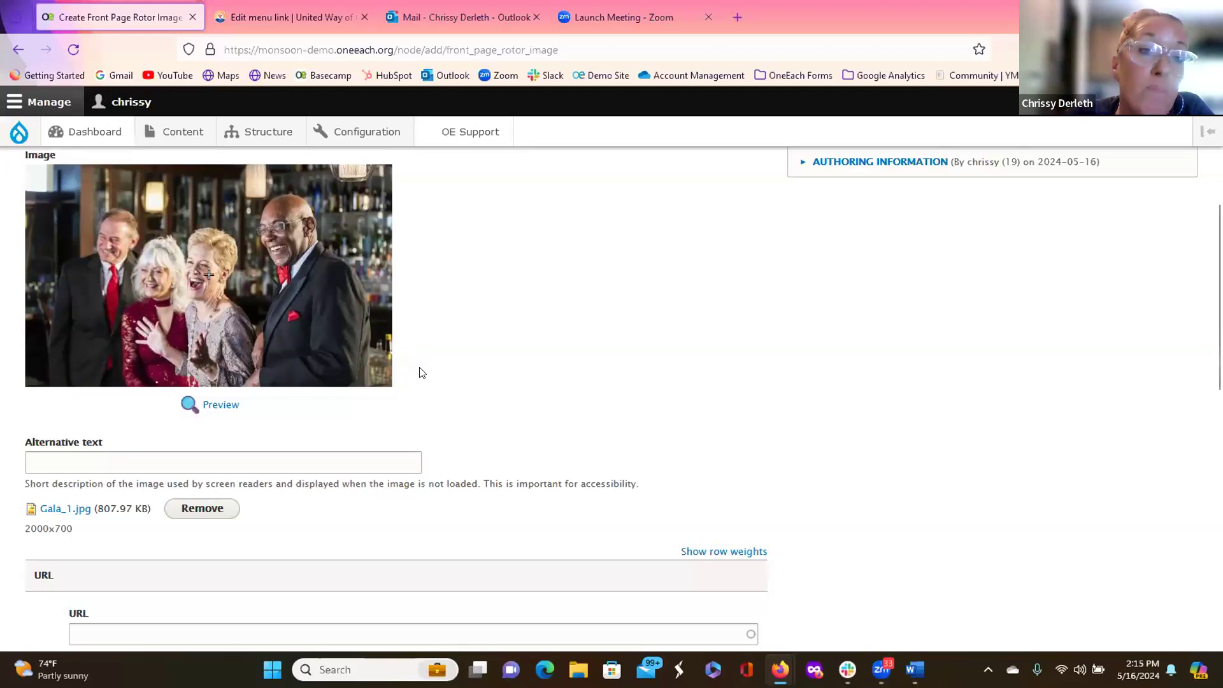
scroll(396, 408, down, 2)
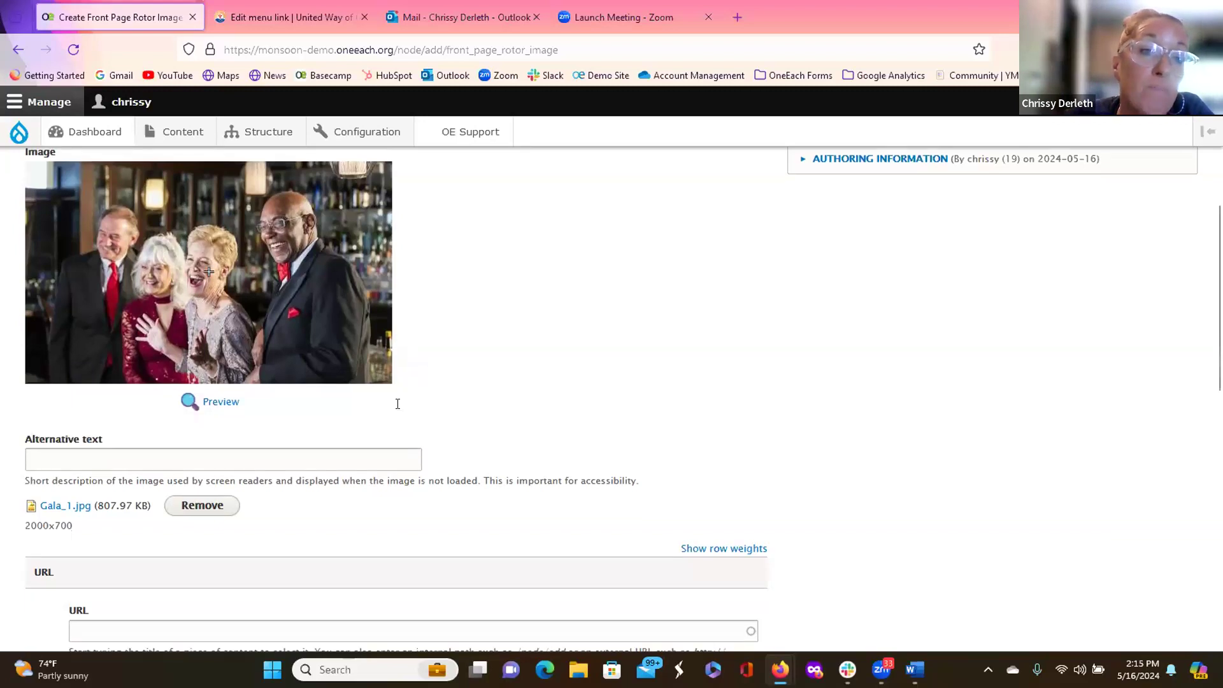
scroll(397, 405, down, 2)
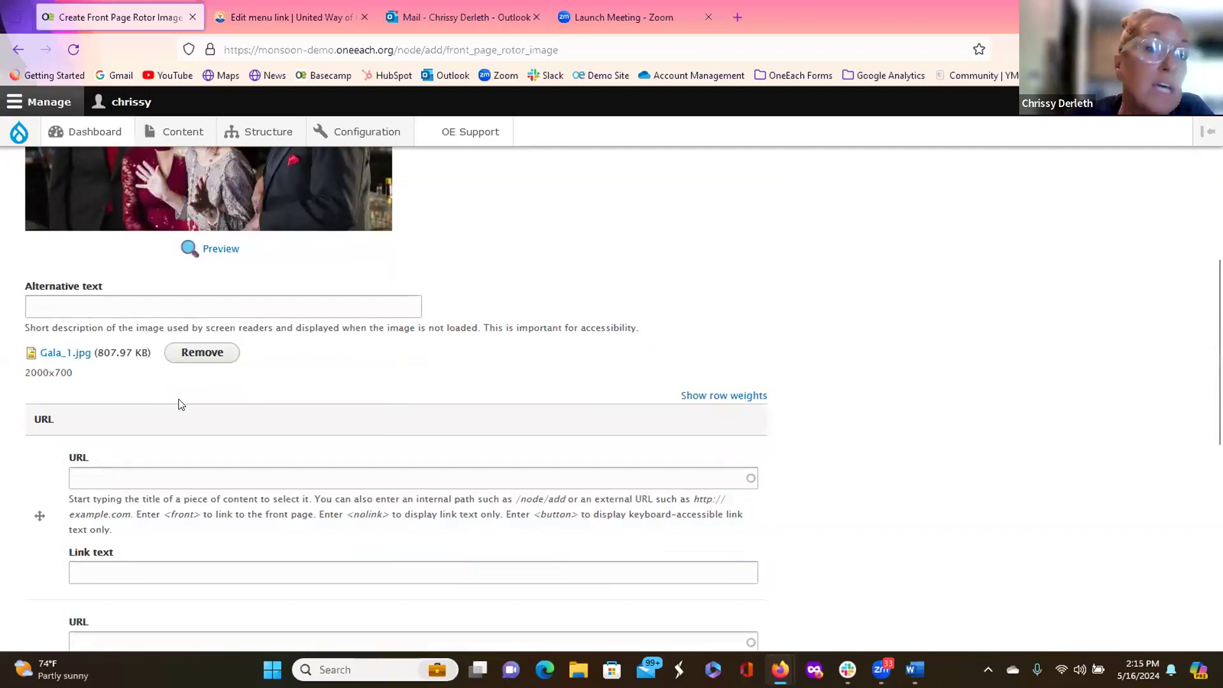
scroll(178, 402, up, 6)
scroll(176, 396, up, 6)
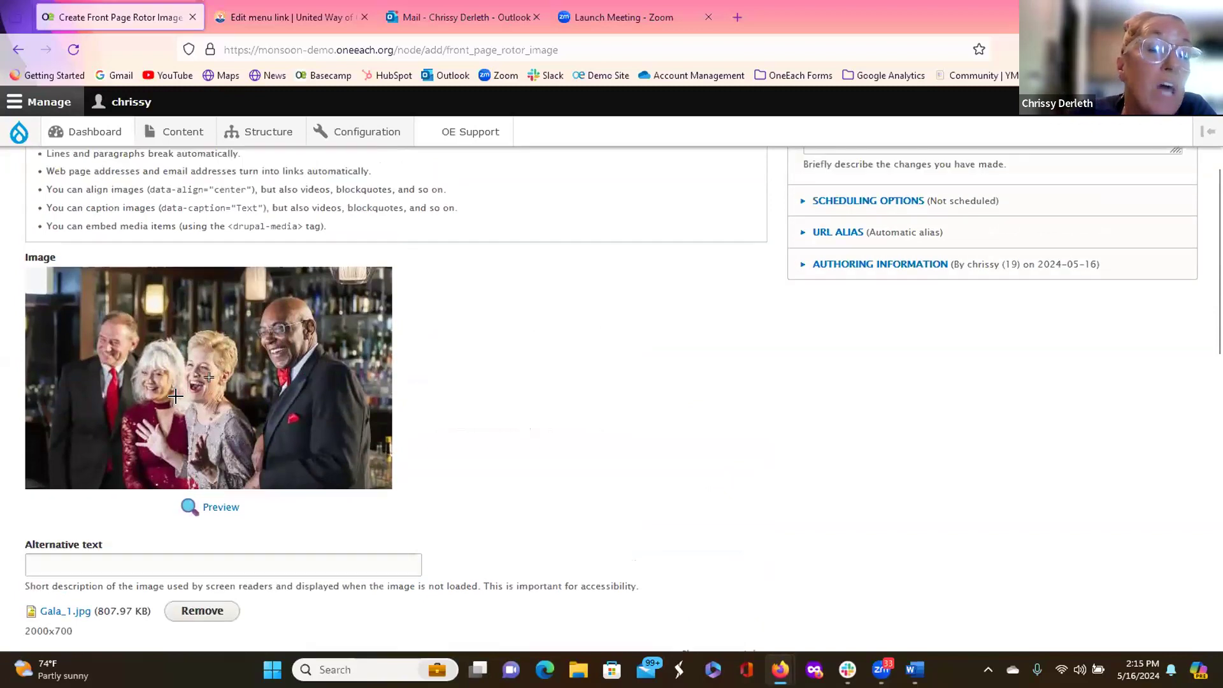
scroll(179, 398, down, 13)
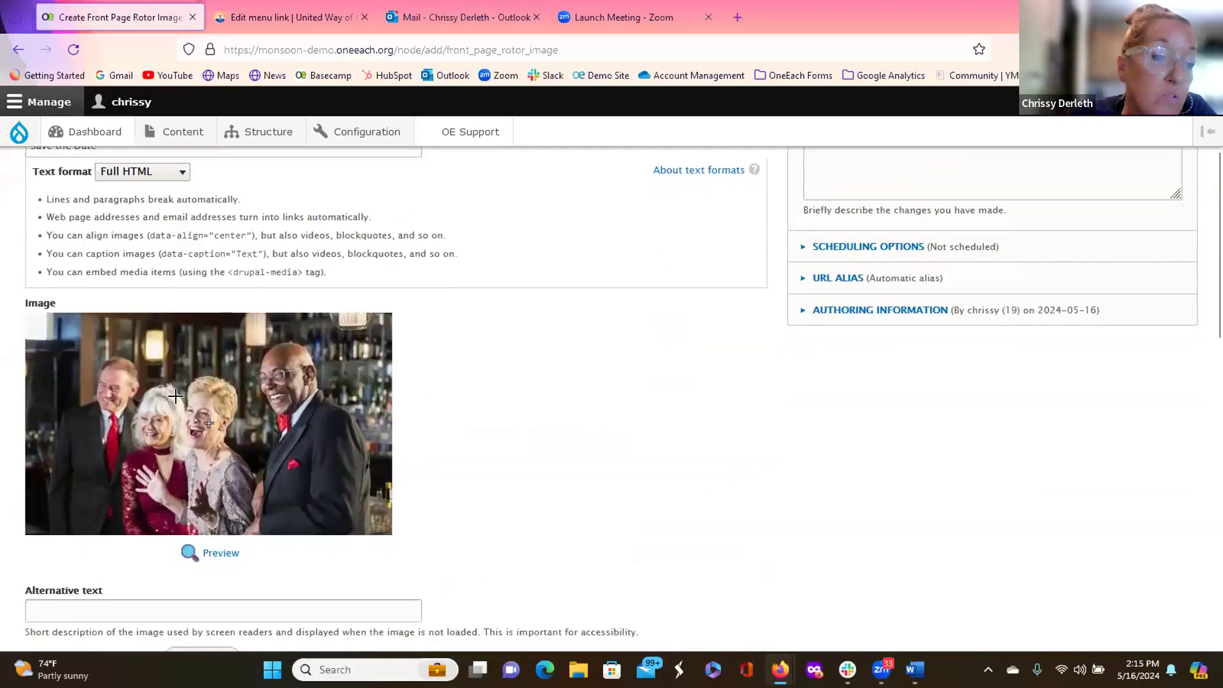
click(187, 276)
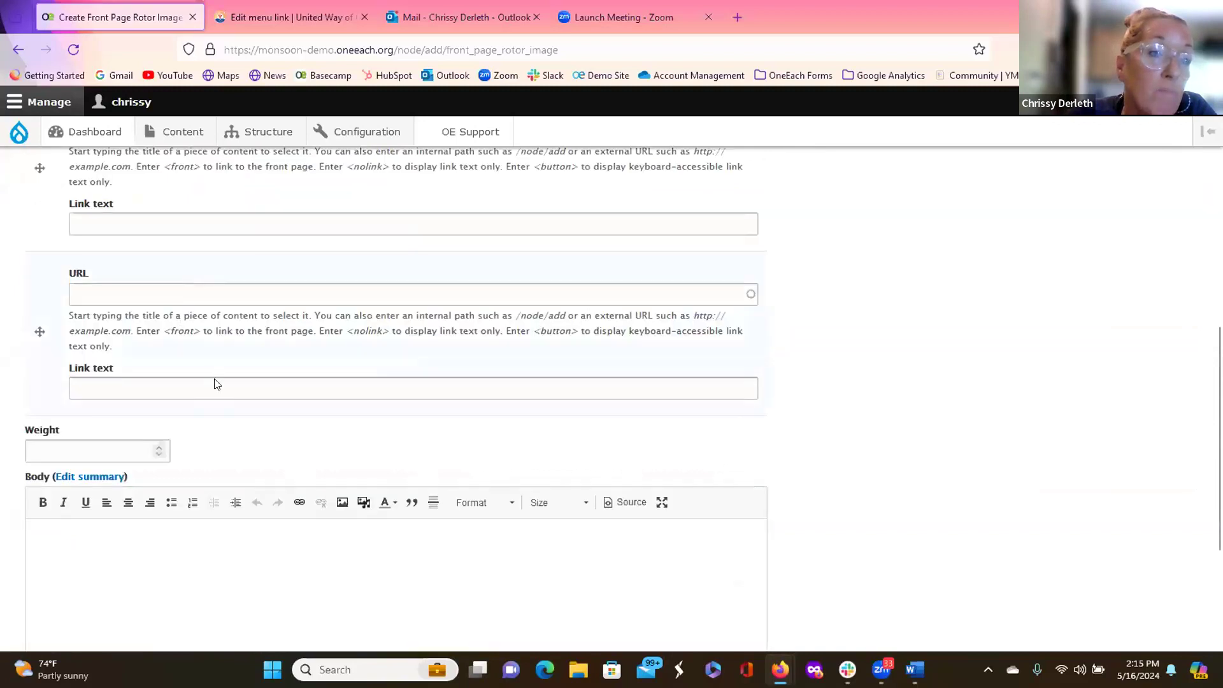
scroll(185, 337, up, 10)
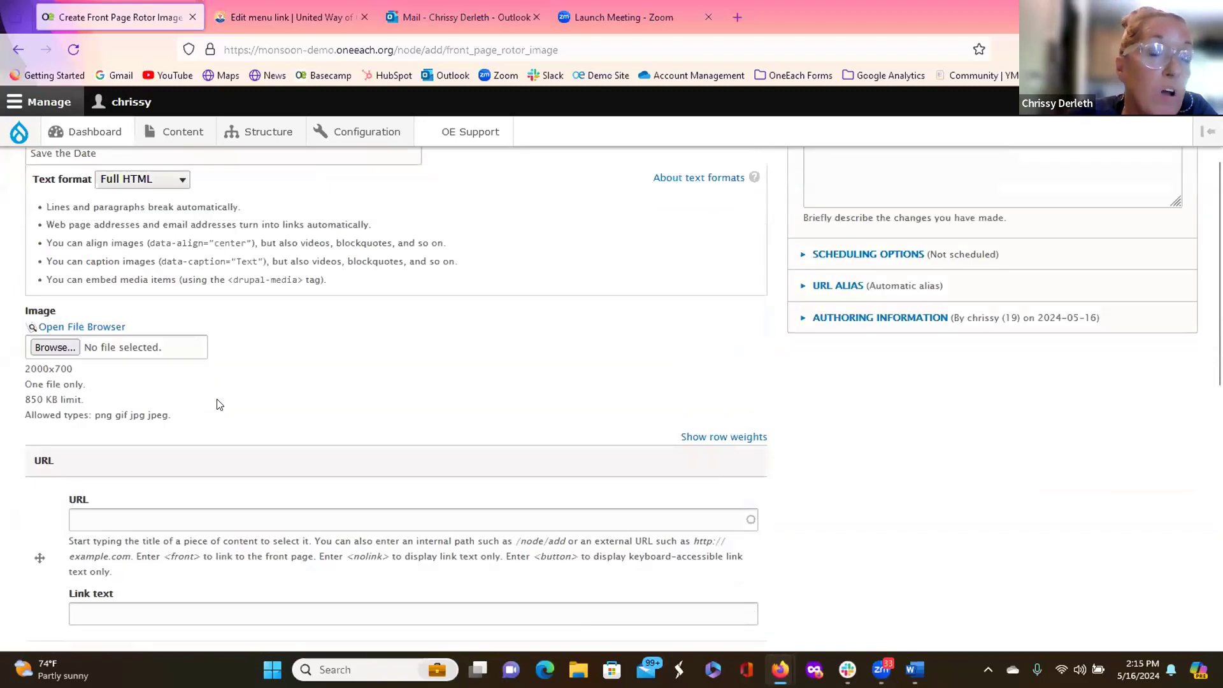
Step: Upload the Gala image from the computer into the IMCE file manager
click(102, 329)
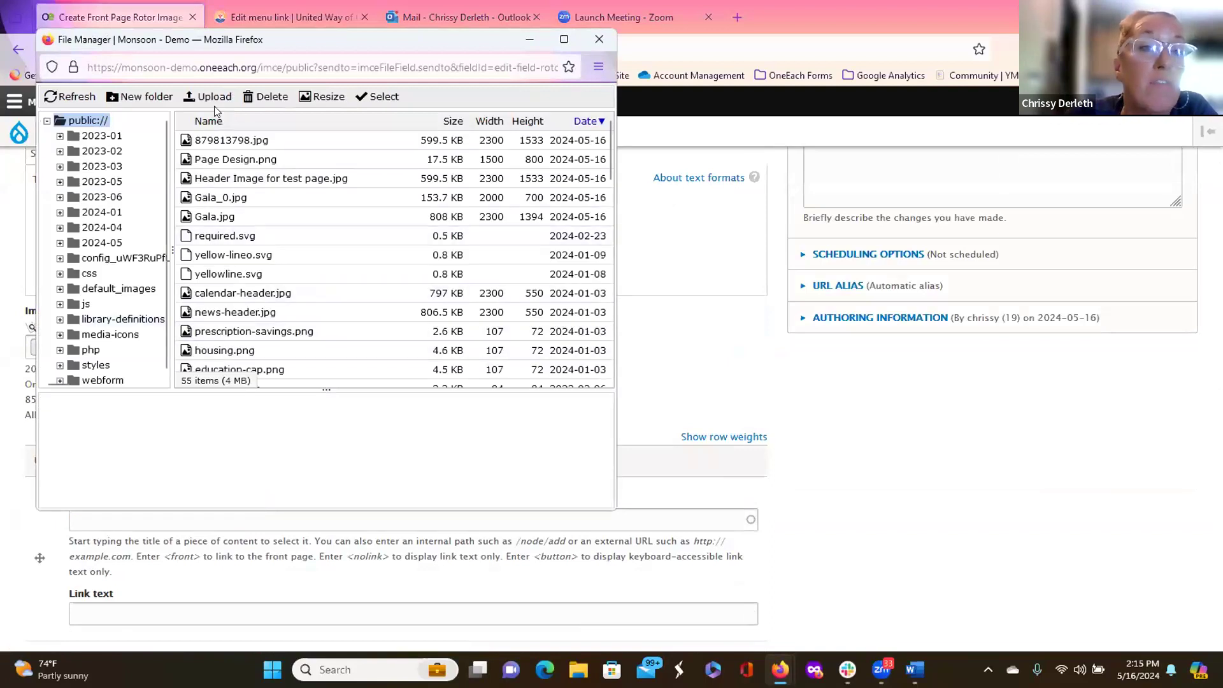
click(207, 102)
click(237, 124)
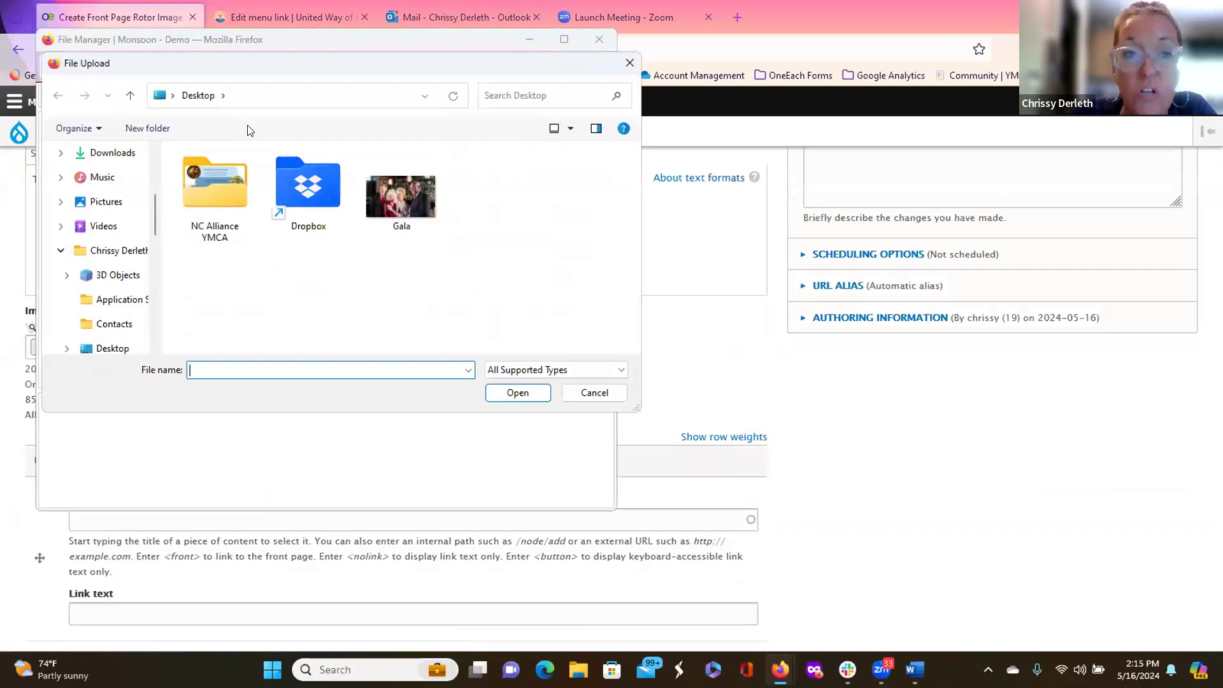
double_click(401, 196)
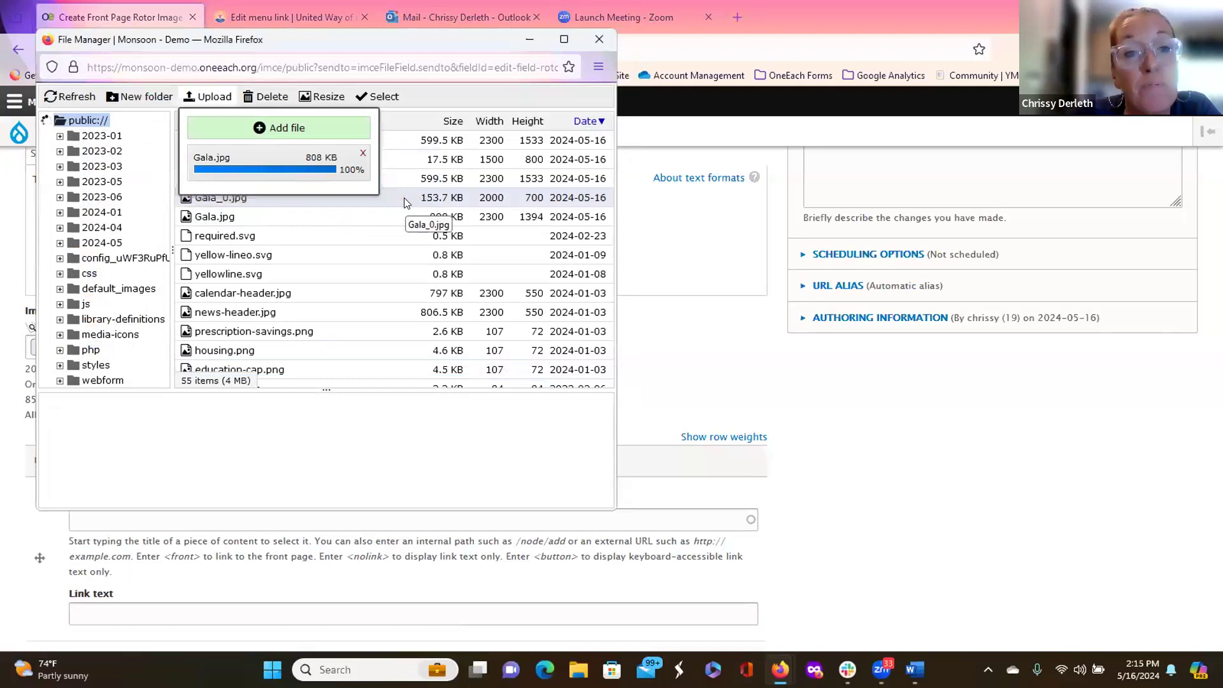
Step: Abandon the 2000-wide resize and insert Gala.jpg into the Image field
click(327, 101)
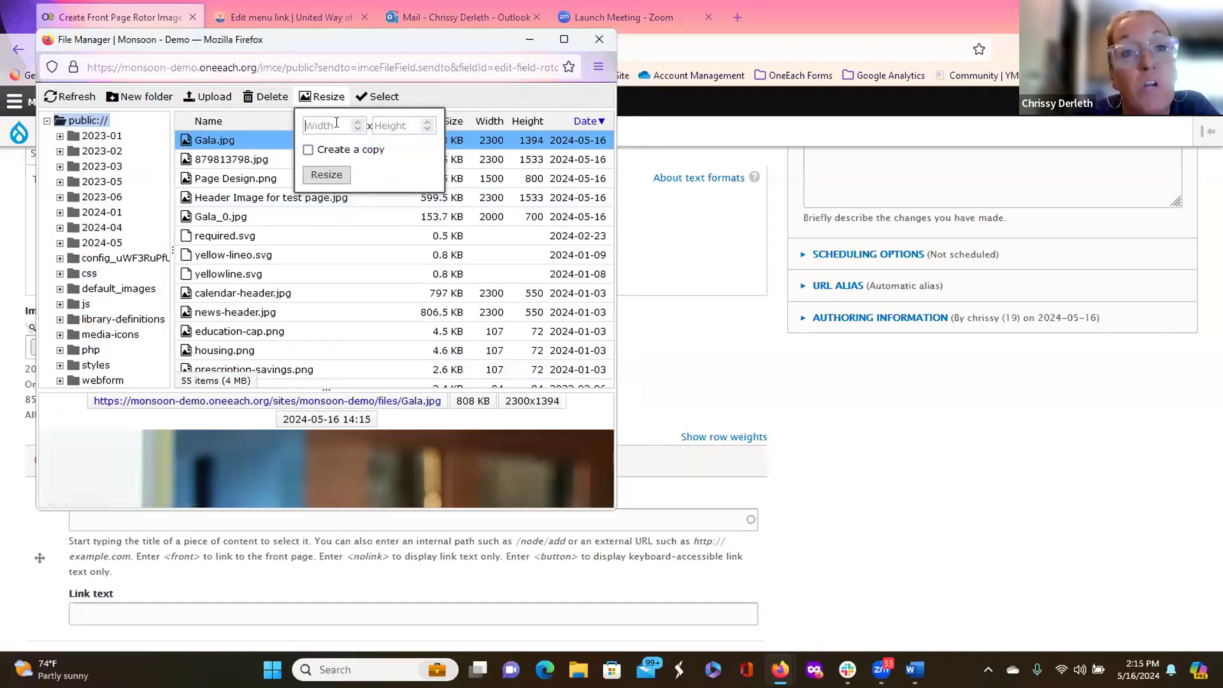
text(2000)
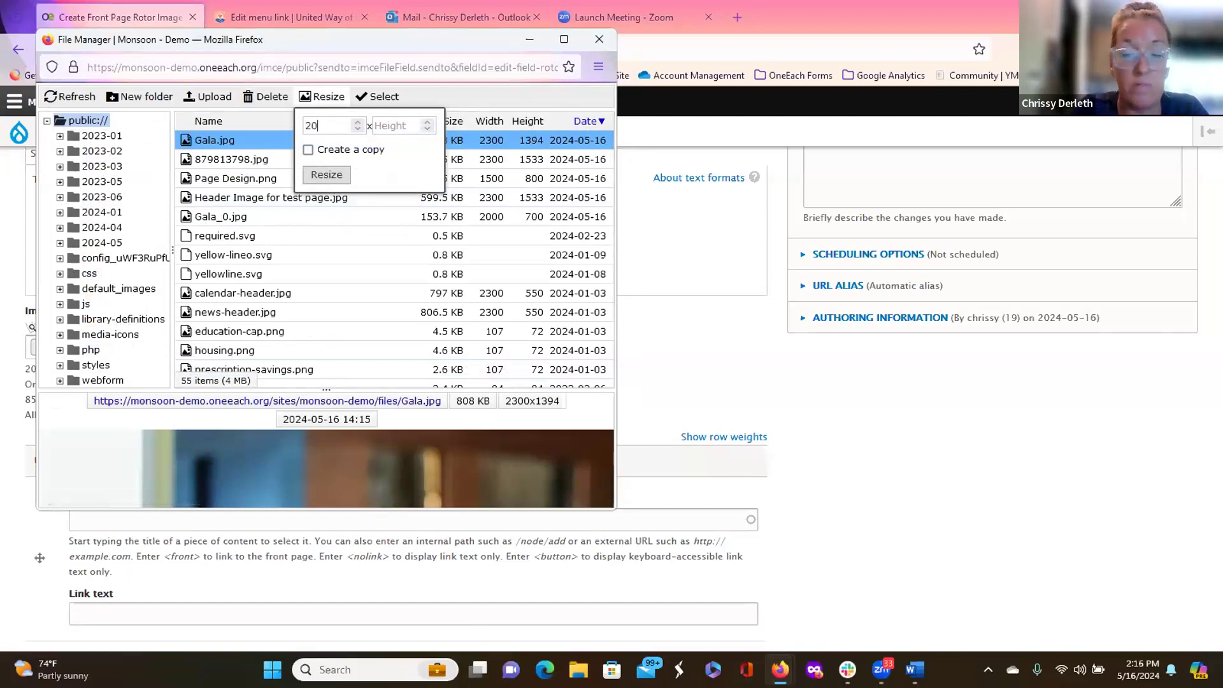
click(401, 120)
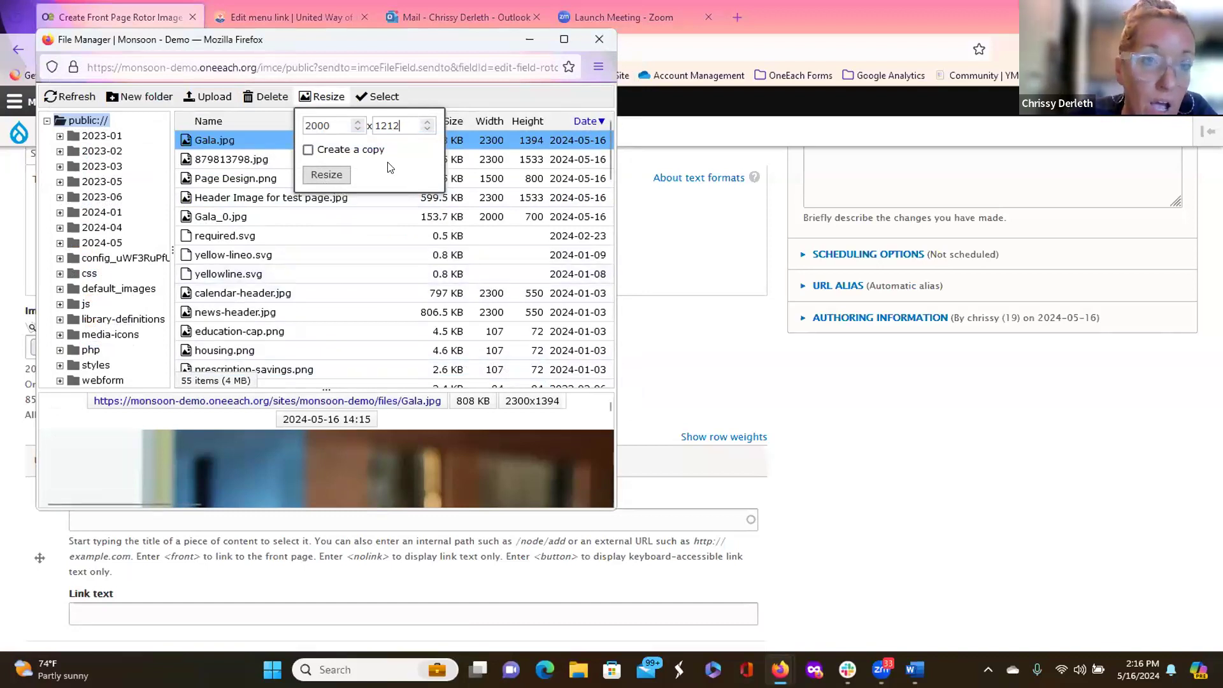
click(411, 217)
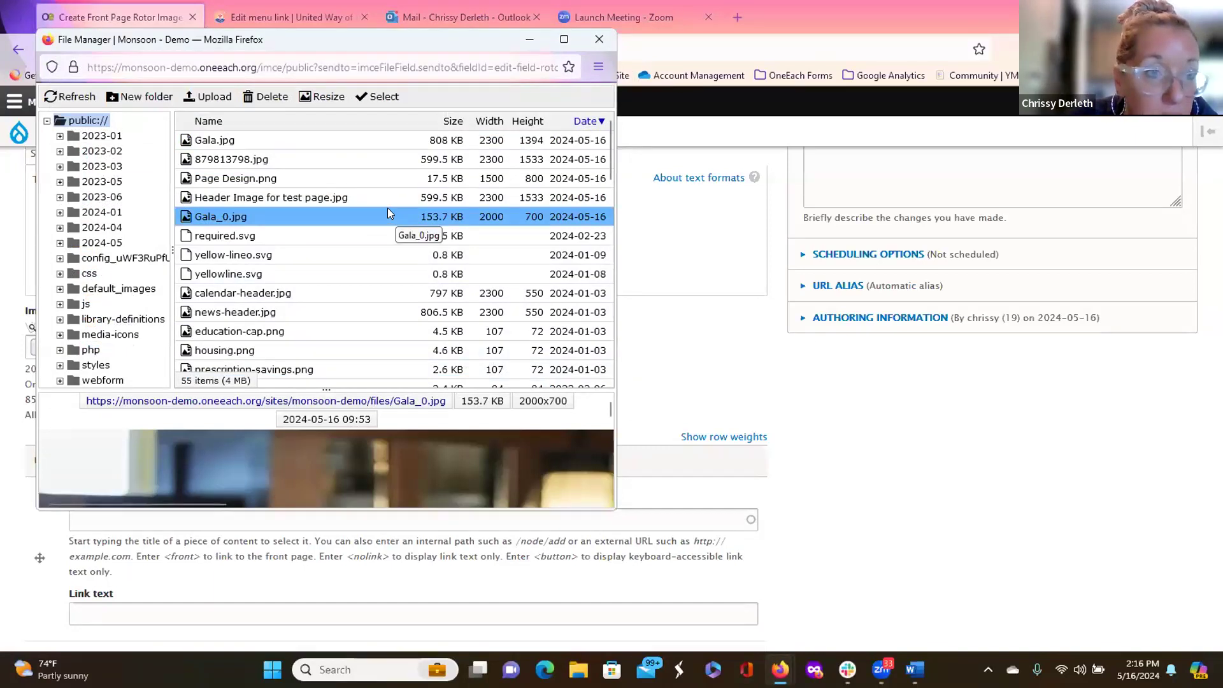
click(275, 138)
double_click(275, 138)
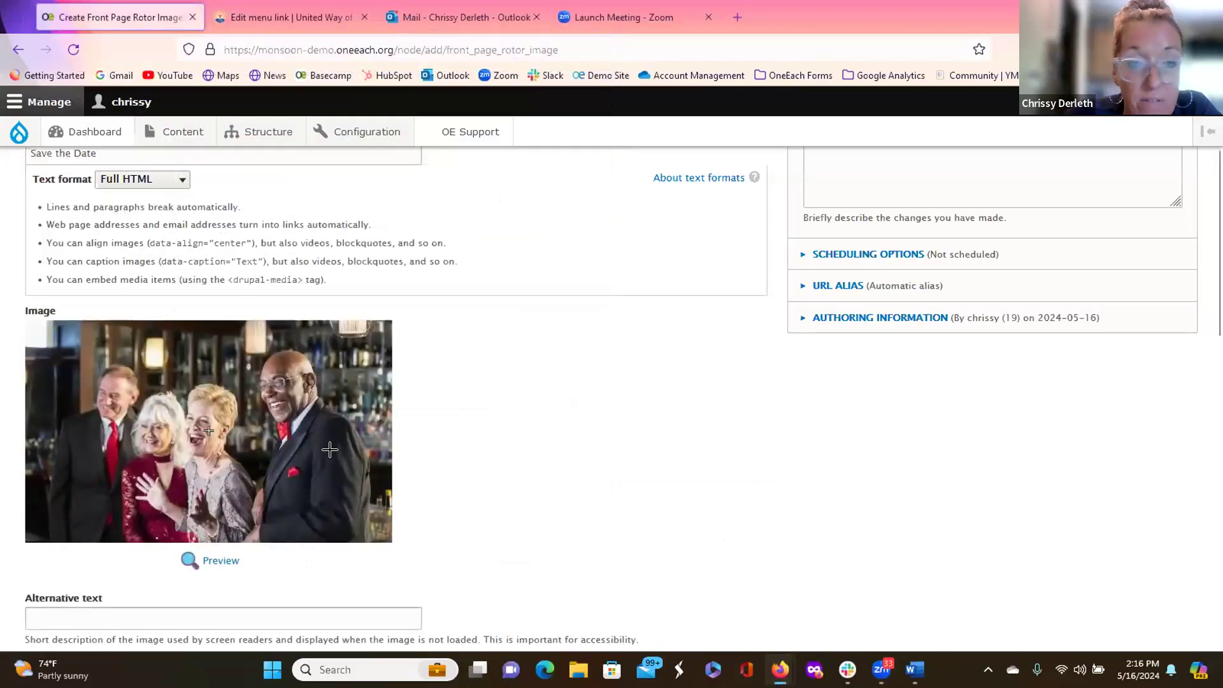
Step: Give the Gala.jpg image the alternative text 'Gala Event'
scroll(330, 450, down, 1)
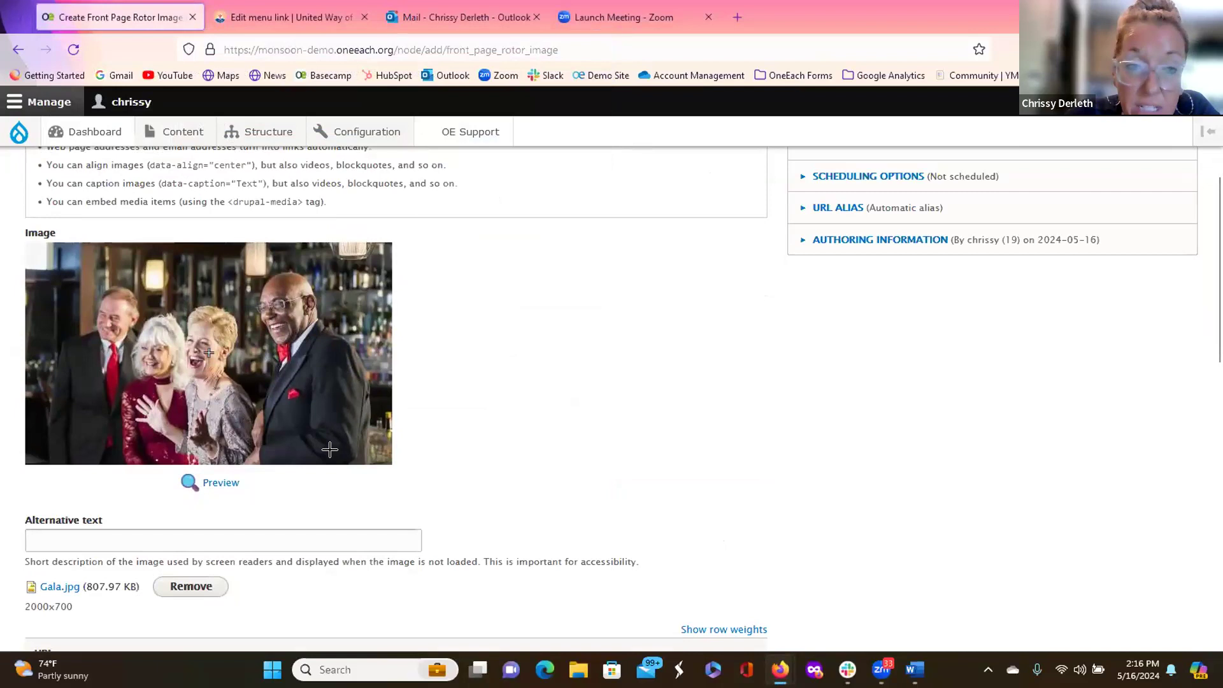
scroll(344, 433, down, 1)
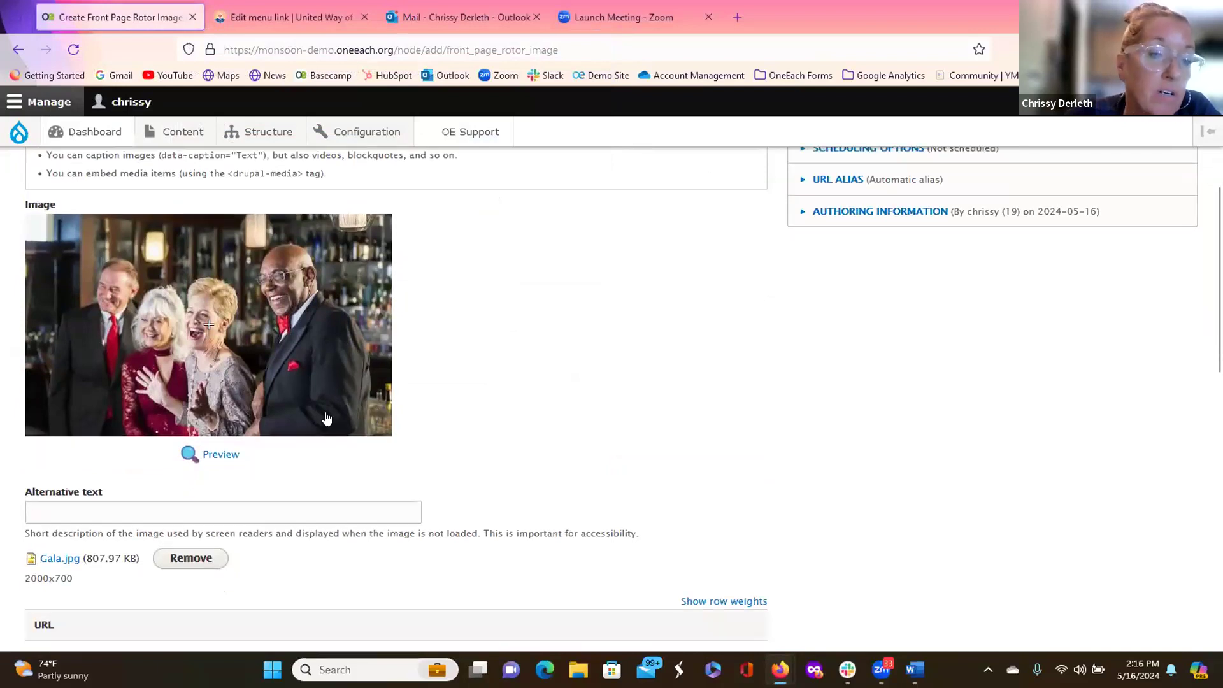
click(204, 464)
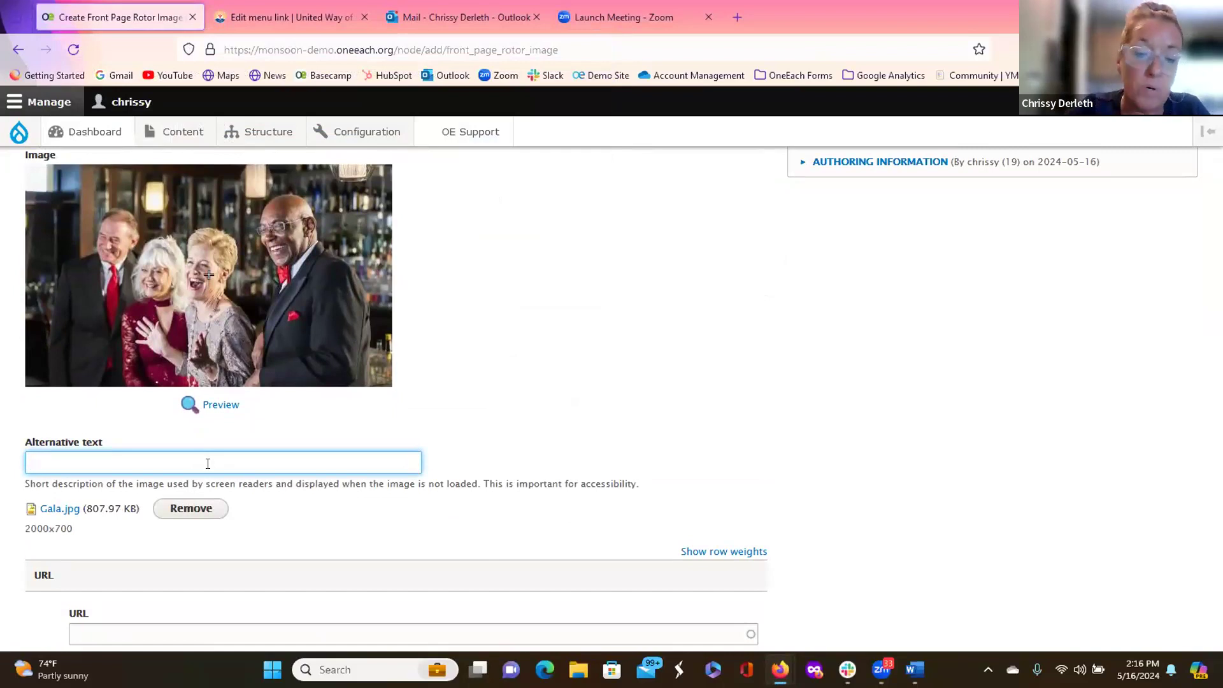
text(Gala Event)
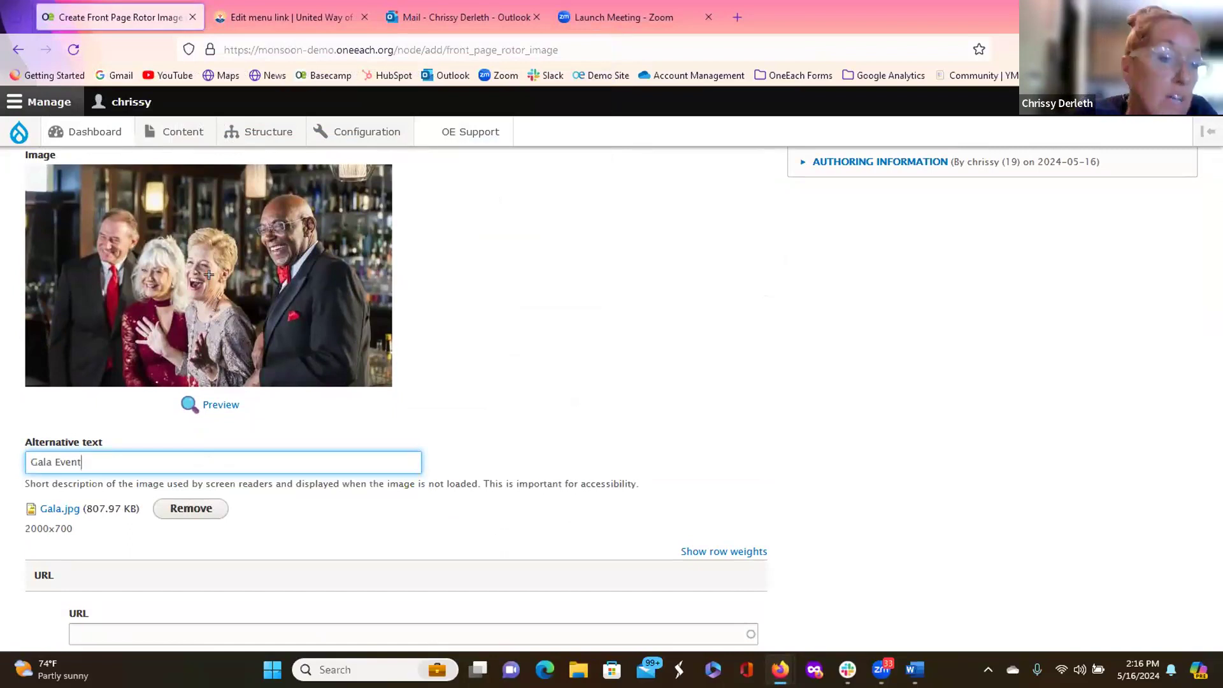
scroll(209, 274, down, 5)
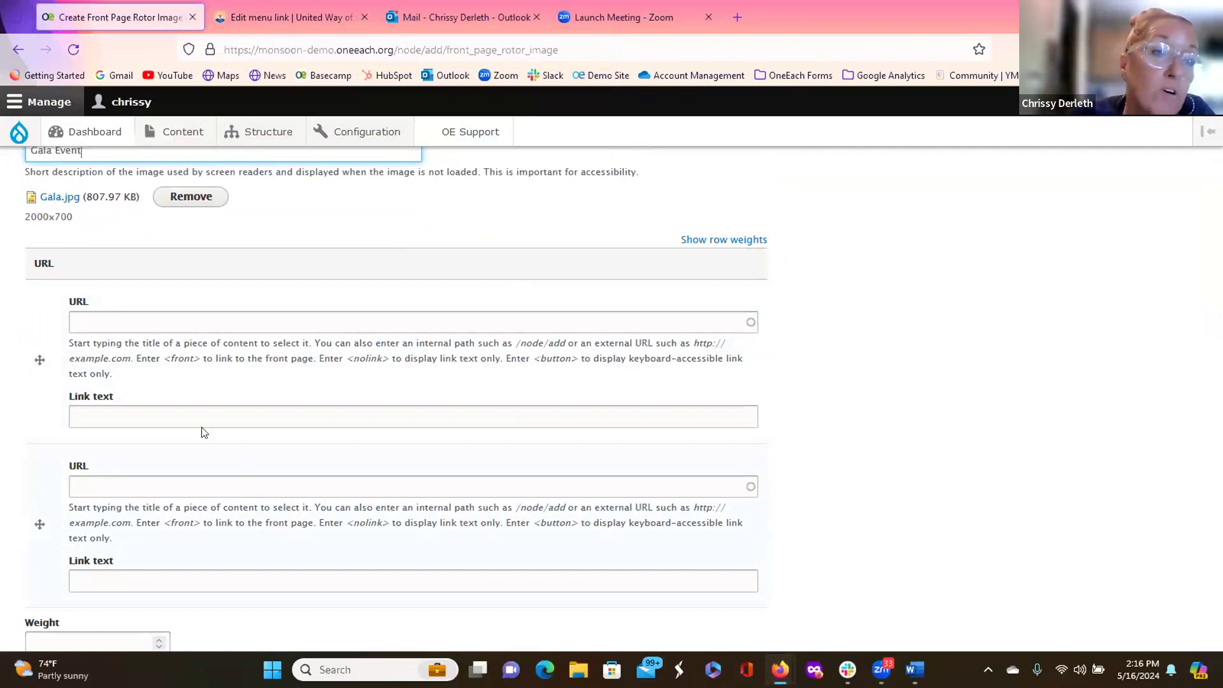
Step: Add a first link to <front> with the text 'Learn More'
click(93, 323)
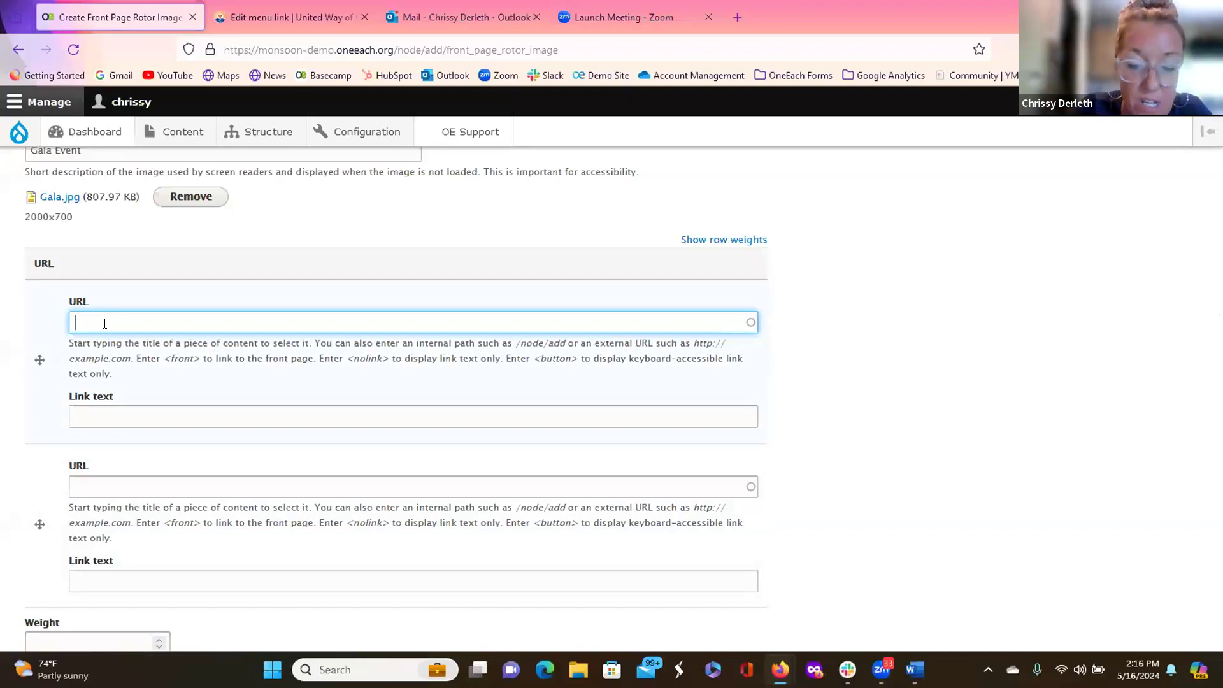
text(<front)
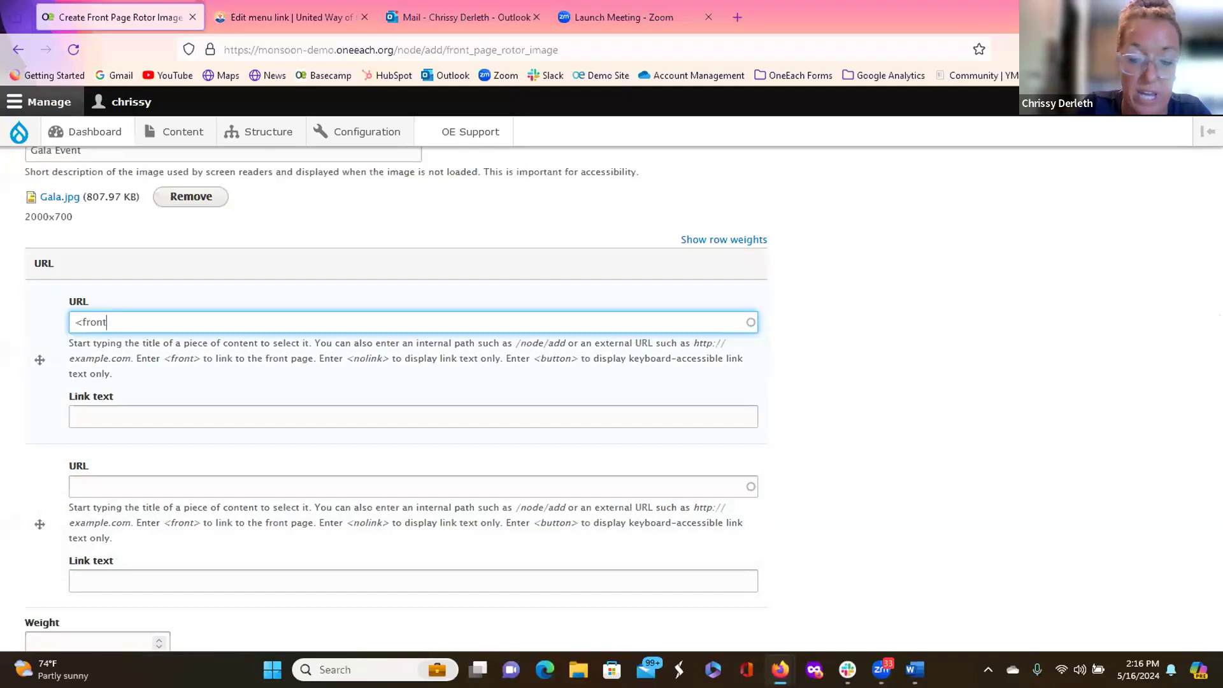
text(>)
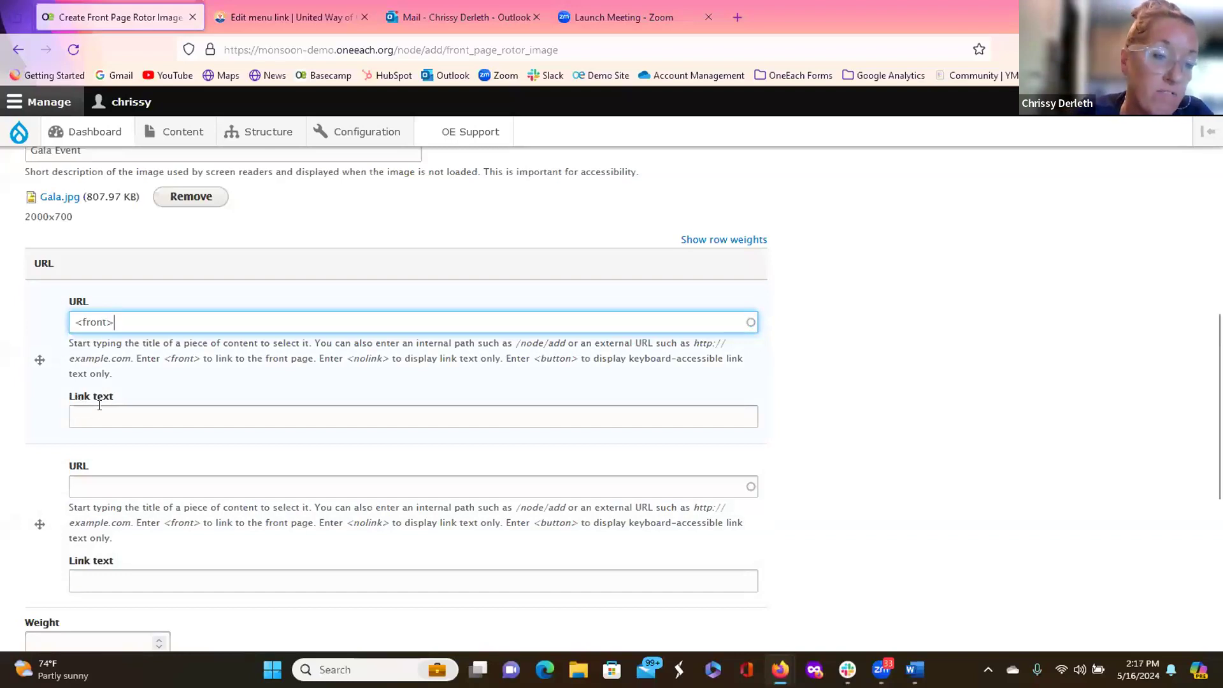
click(100, 405)
text(Learn More)
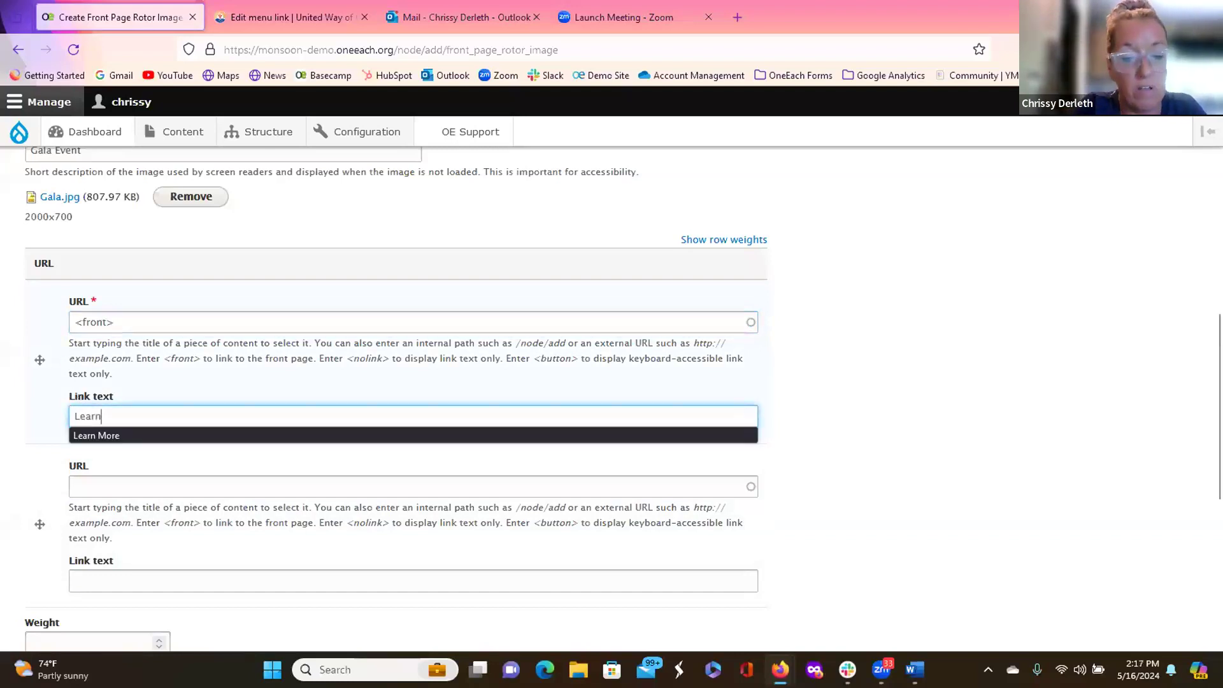
click(101, 436)
Step: Add a second link to <Front> labelled 'Register Now', then focus the Weight field
click(107, 491)
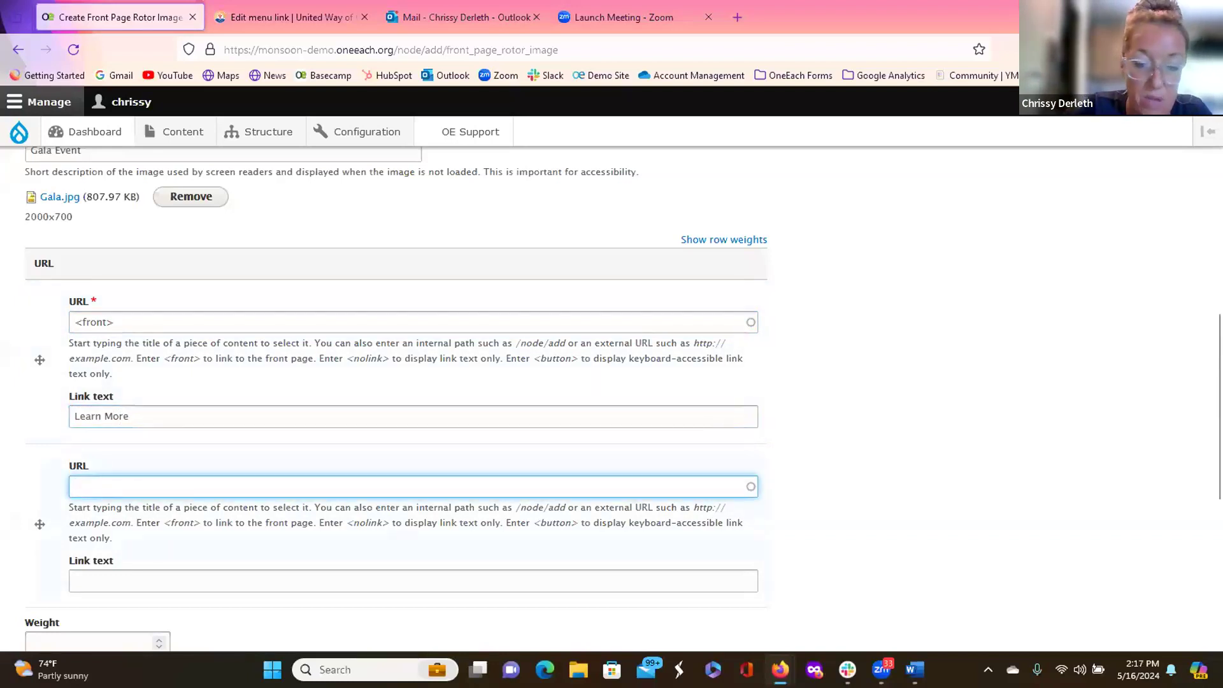
text(<Front>)
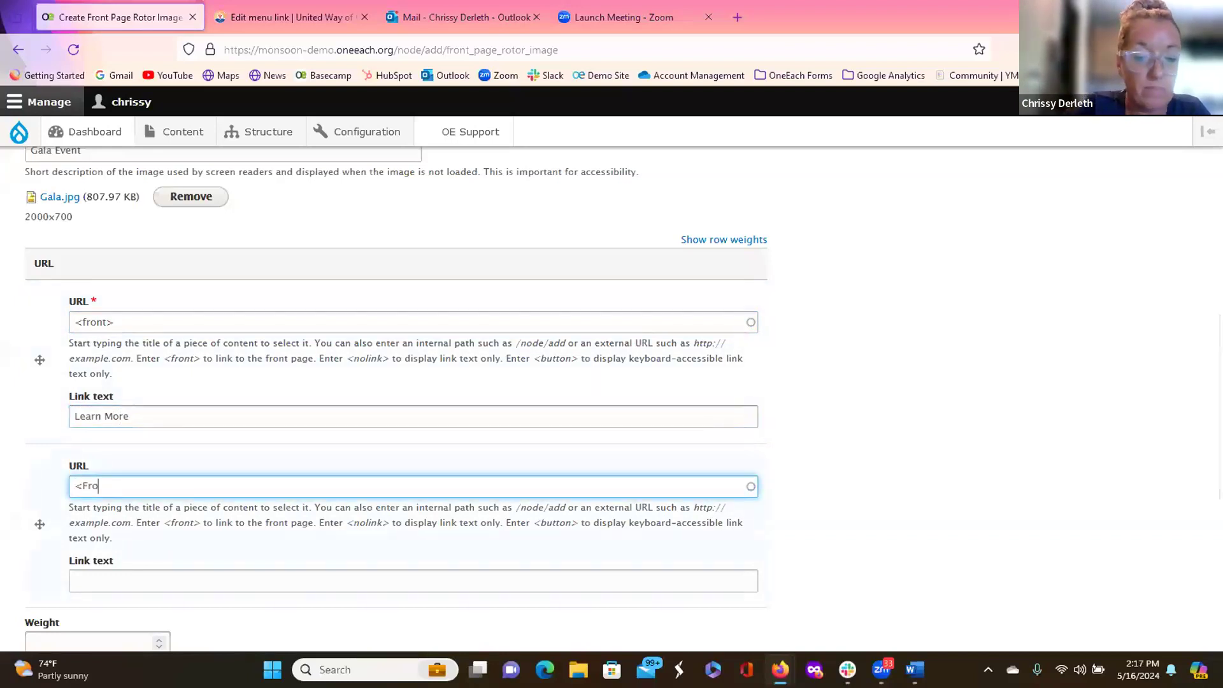
click(116, 577)
text(Re)
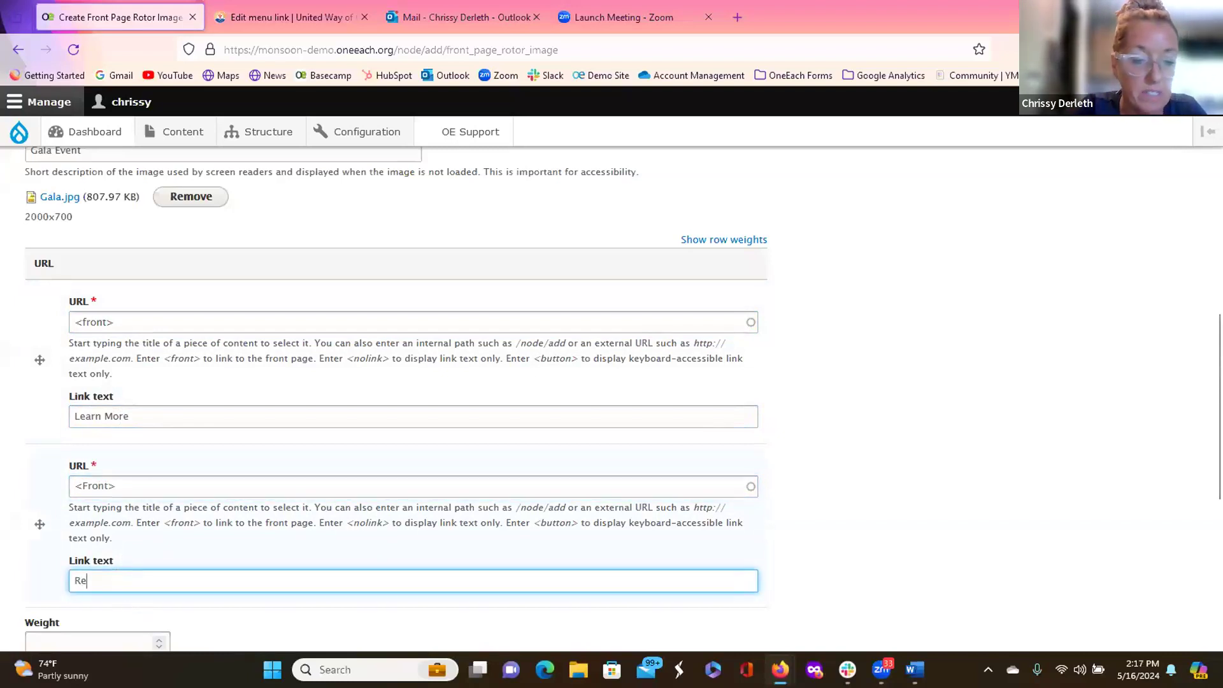
text(gist)
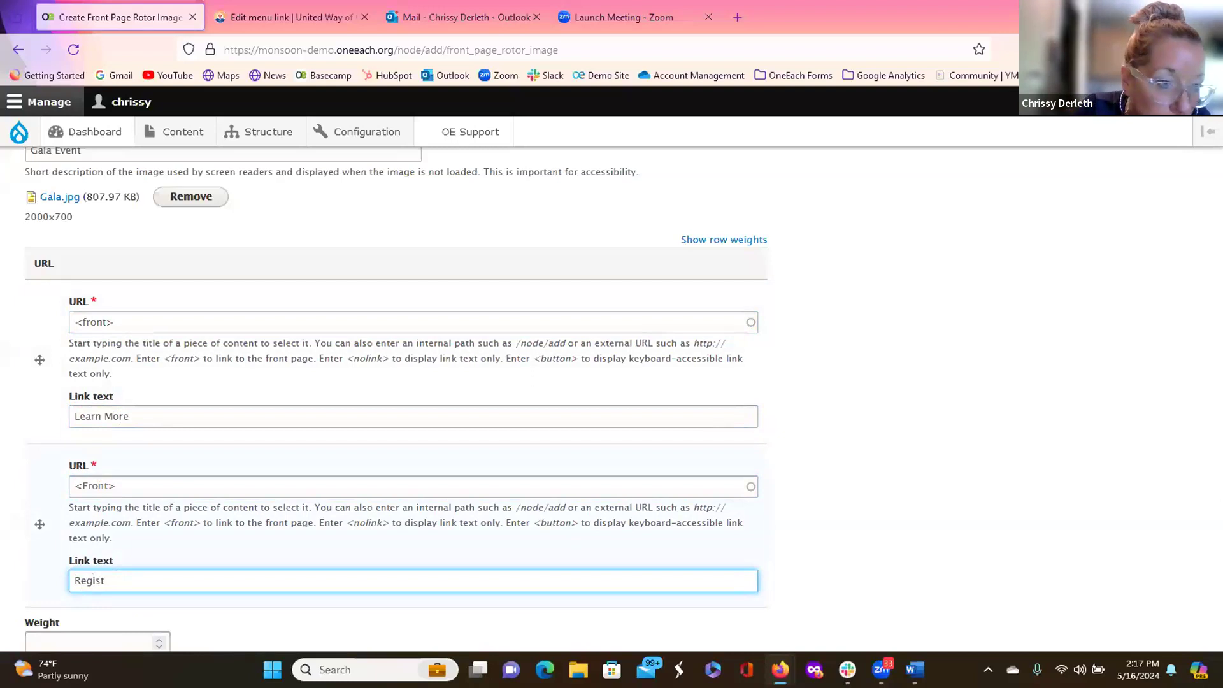
text(er Now)
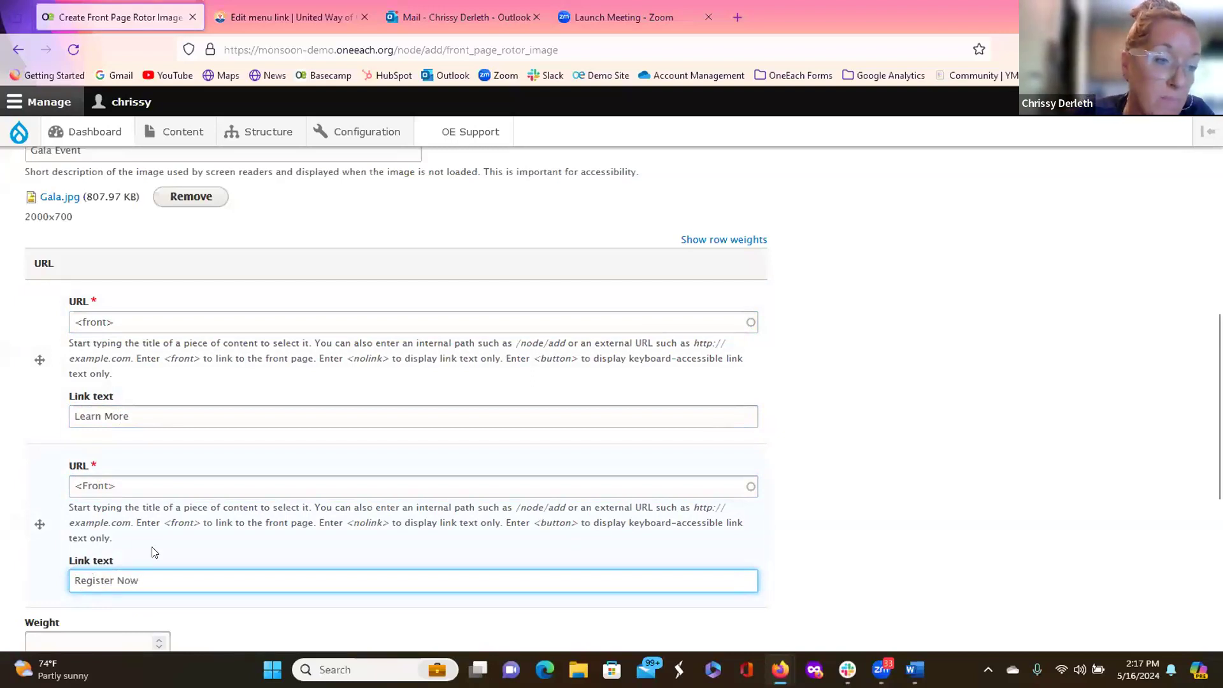
scroll(151, 552, down, 2)
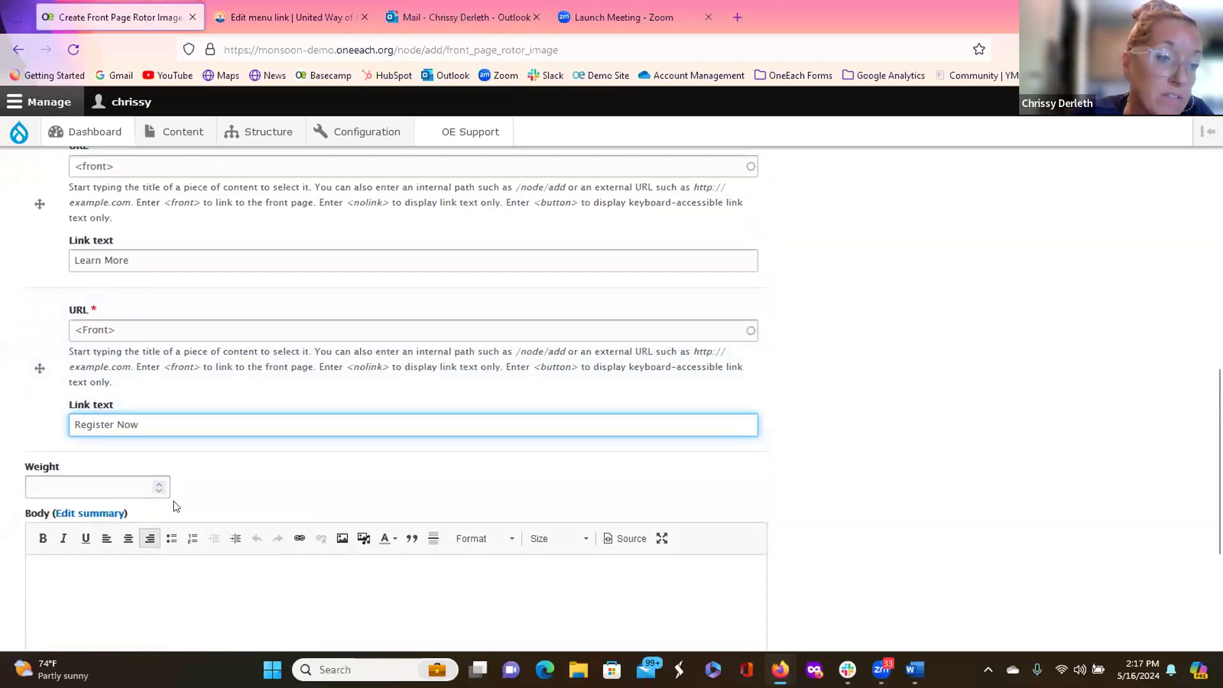
scroll(201, 498, down, 1)
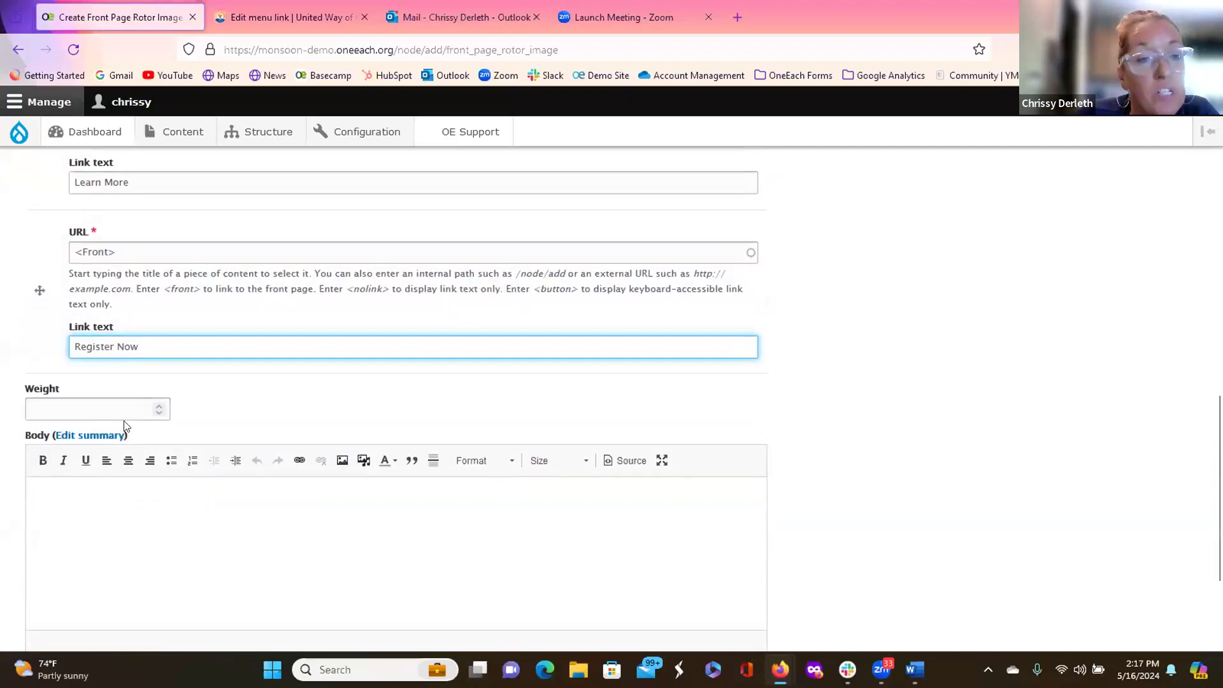
click(111, 405)
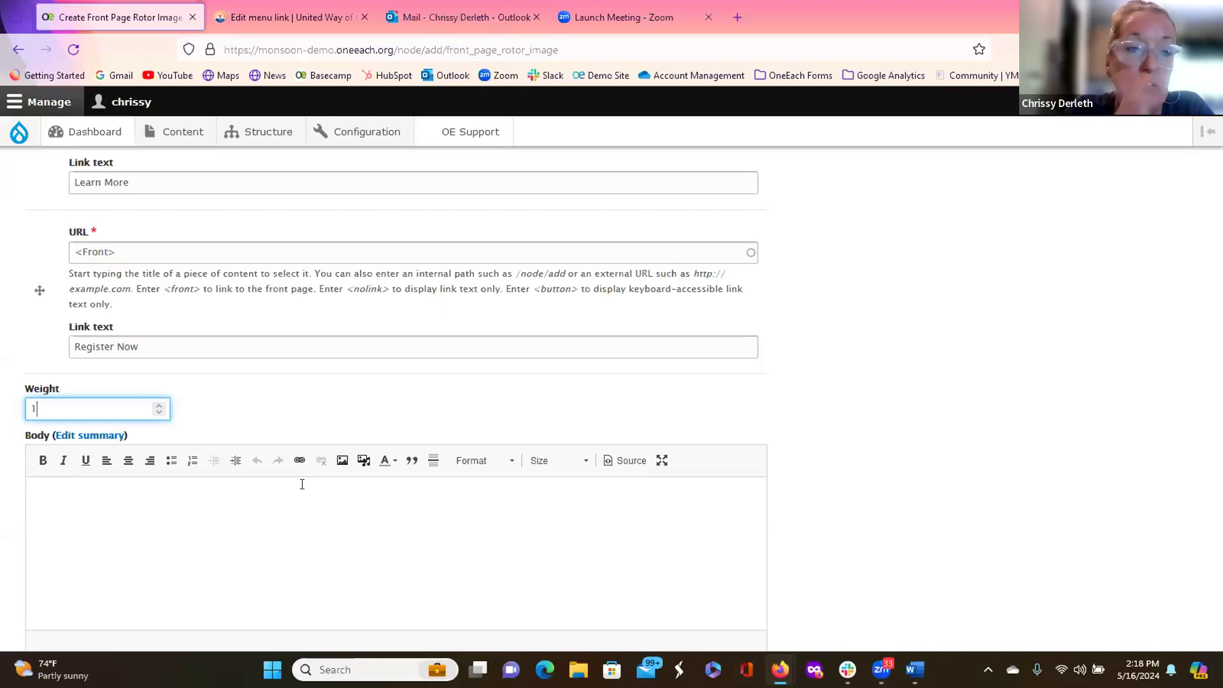
Step: Enter 'Testing Gala Event' as the slide body and try saving the rotor slide
scroll(303, 483, down, 3)
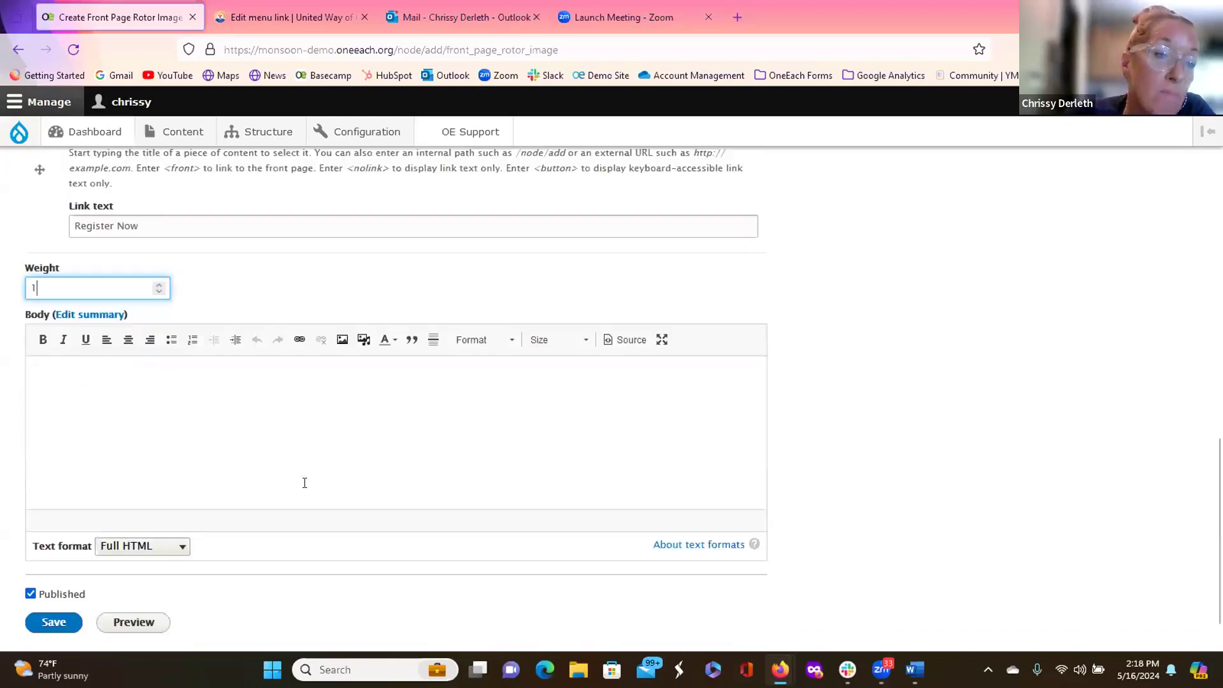
click(170, 342)
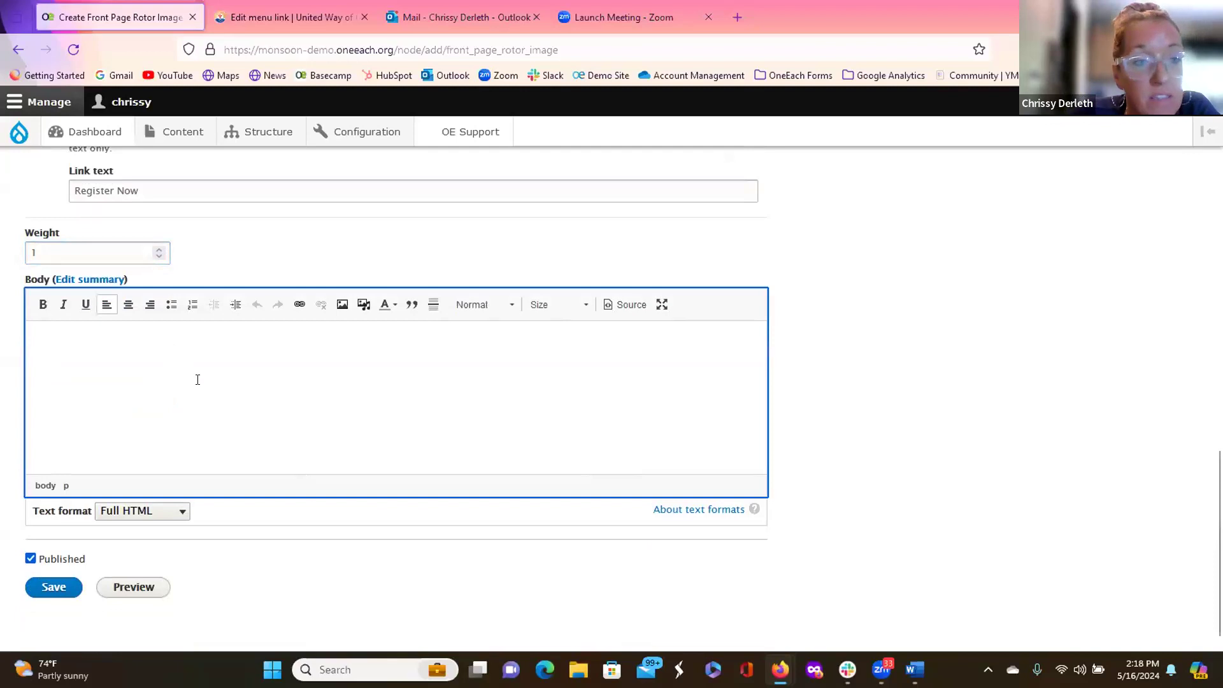
text(Testing)
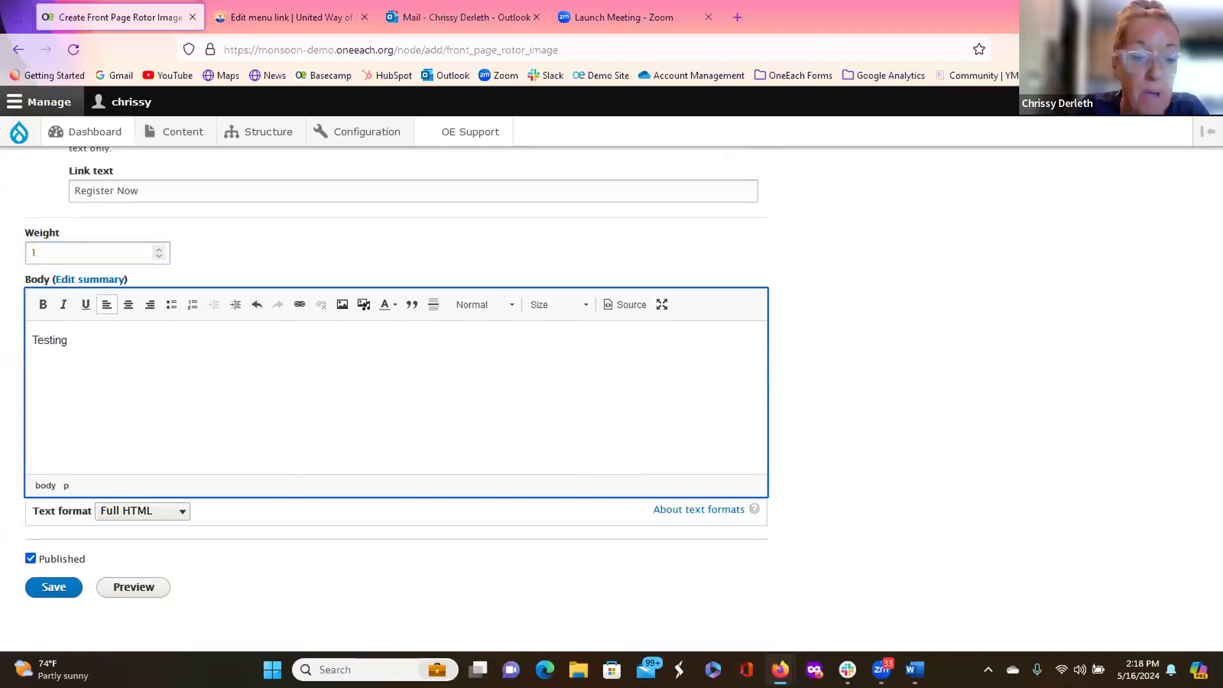
text( Gala Event)
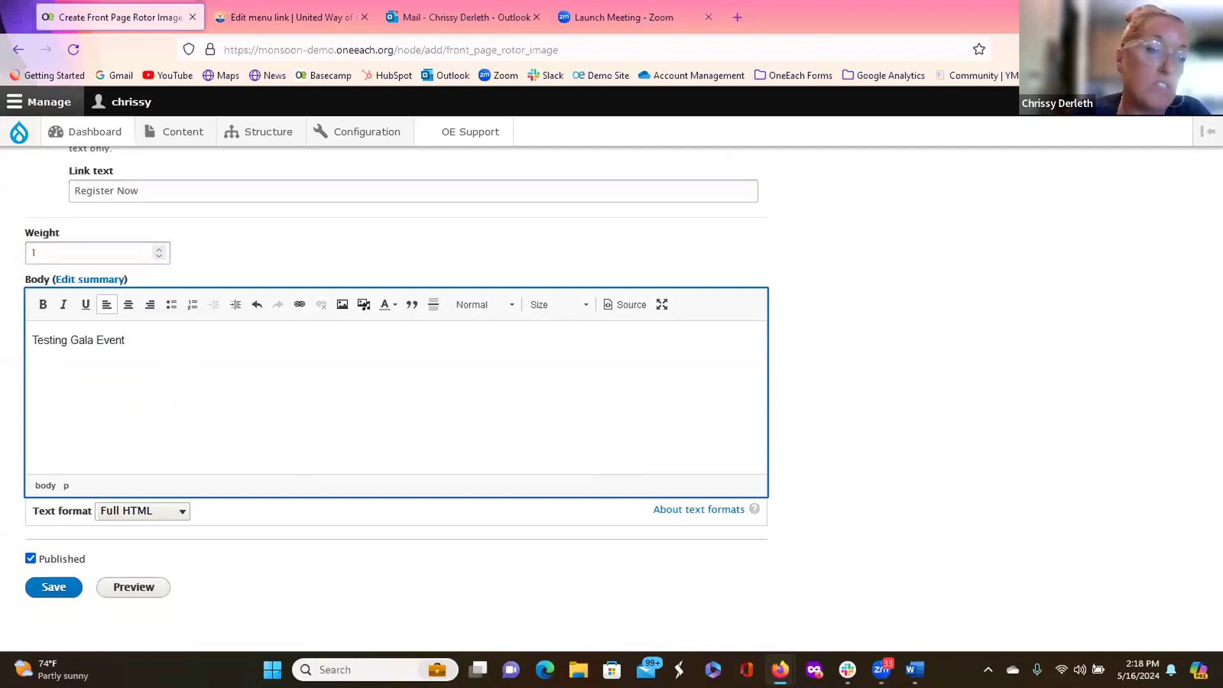
scroll(62, 551, down, 1)
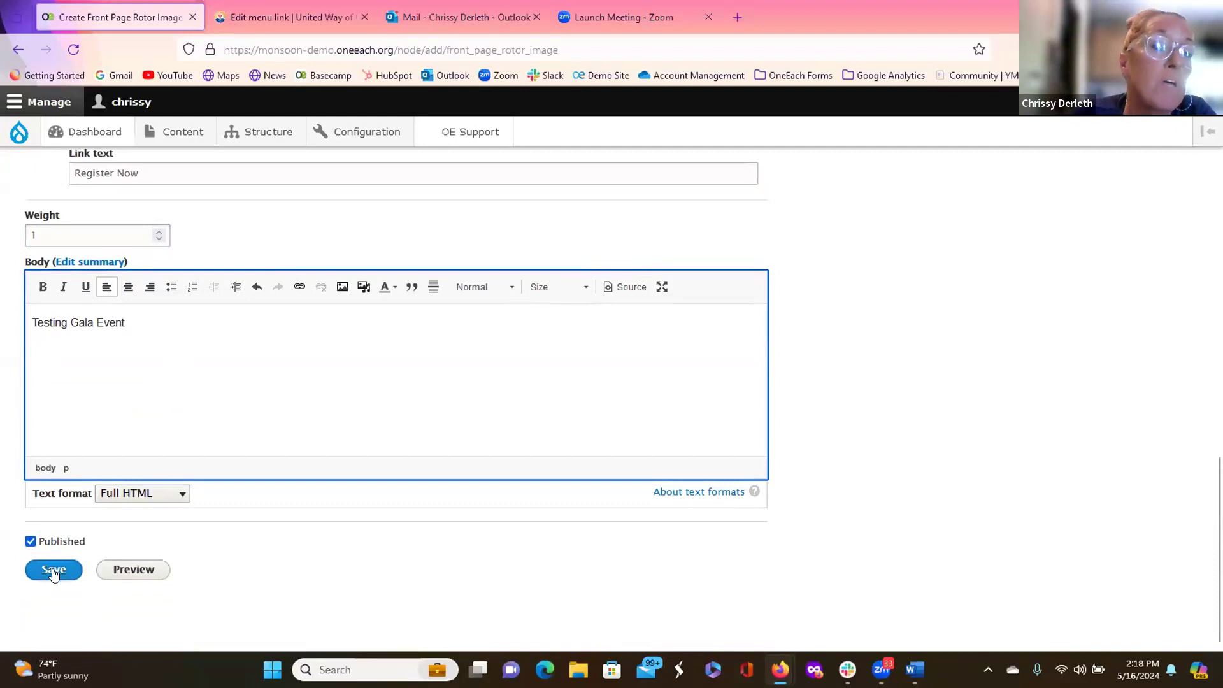
click(53, 570)
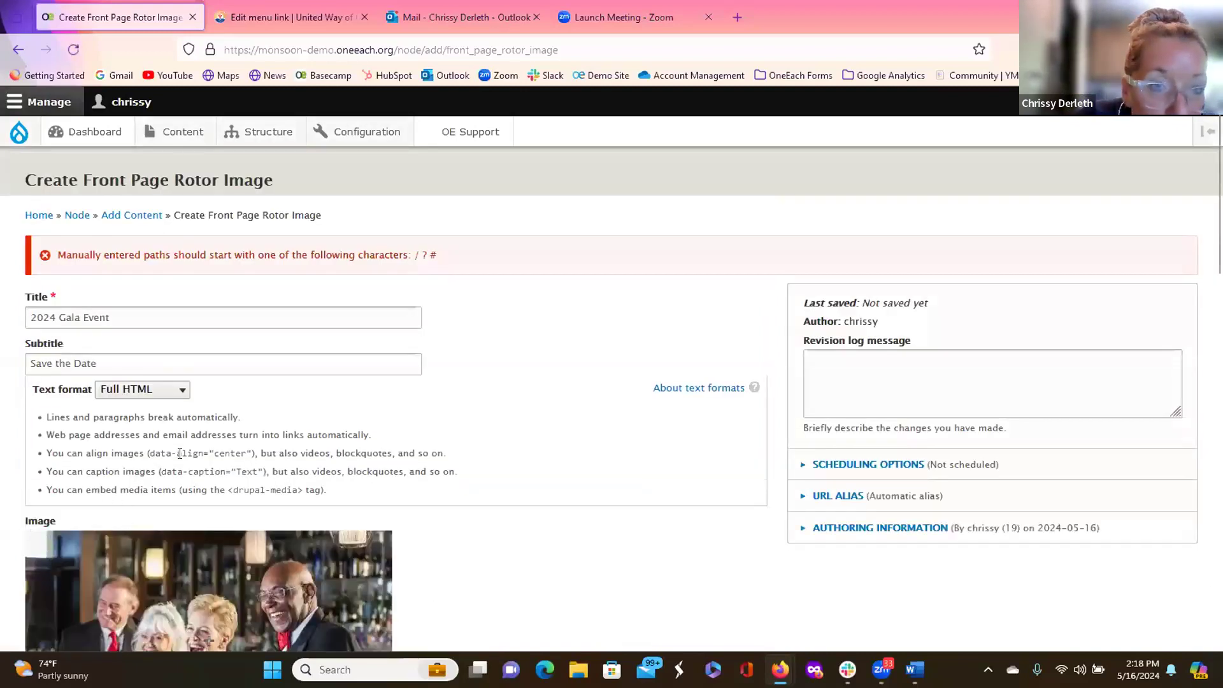
Step: Correct the second link from <Front> to <front> and save the 2024 Gala Event rotor image
scroll(208, 411, down, 1)
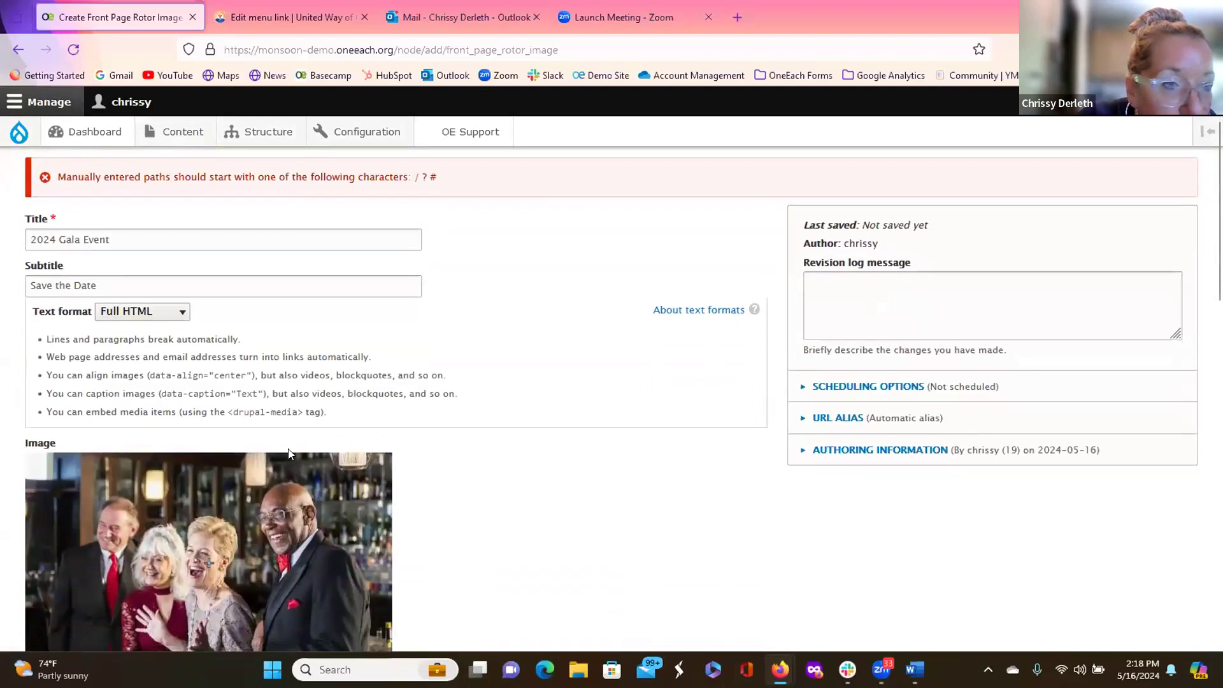
scroll(287, 444, down, 5)
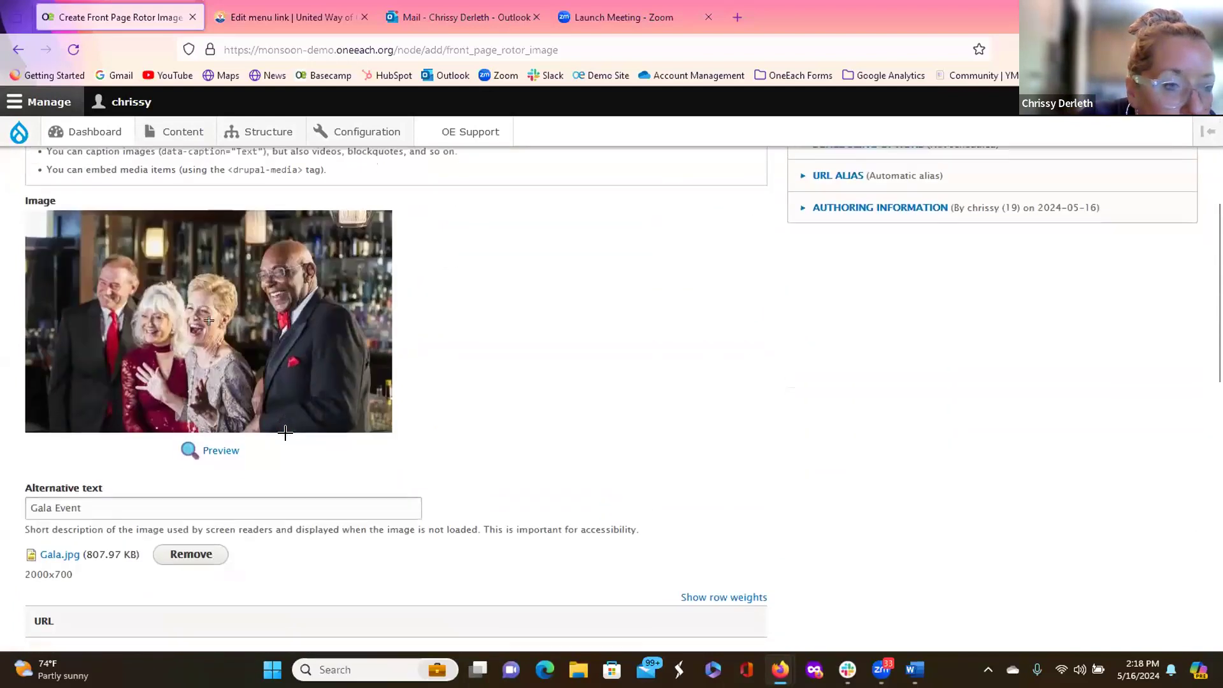
scroll(287, 439, down, 2)
scroll(287, 438, down, 1)
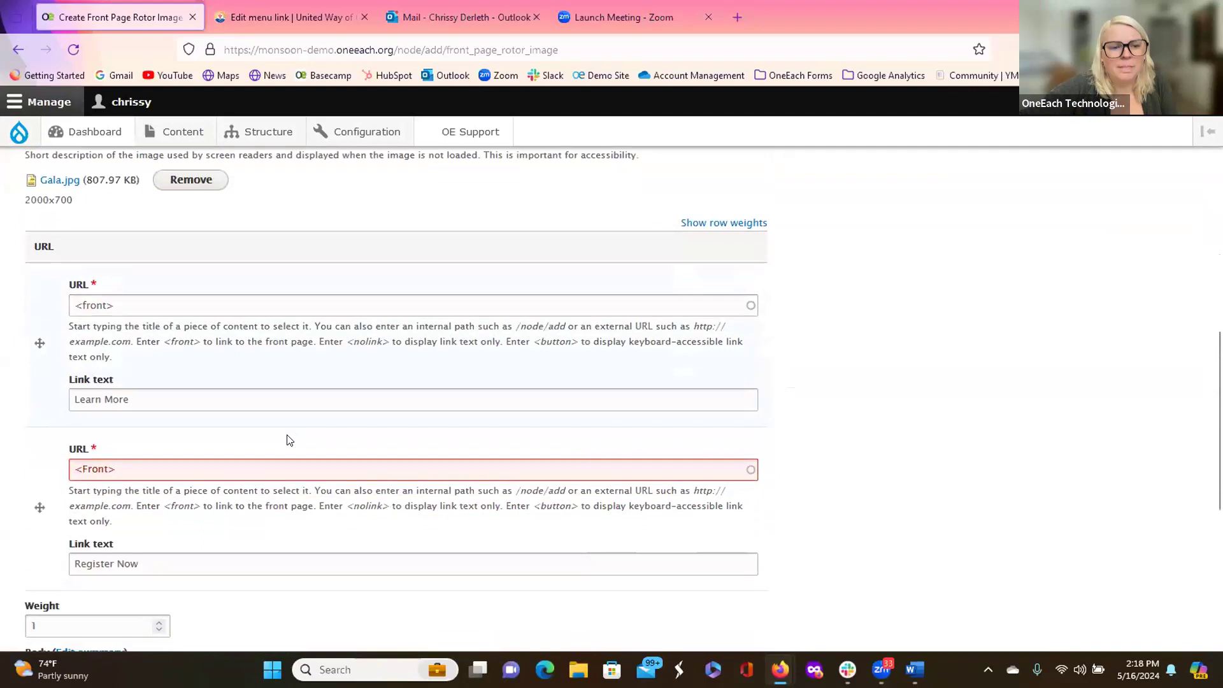
triple_click(160, 458)
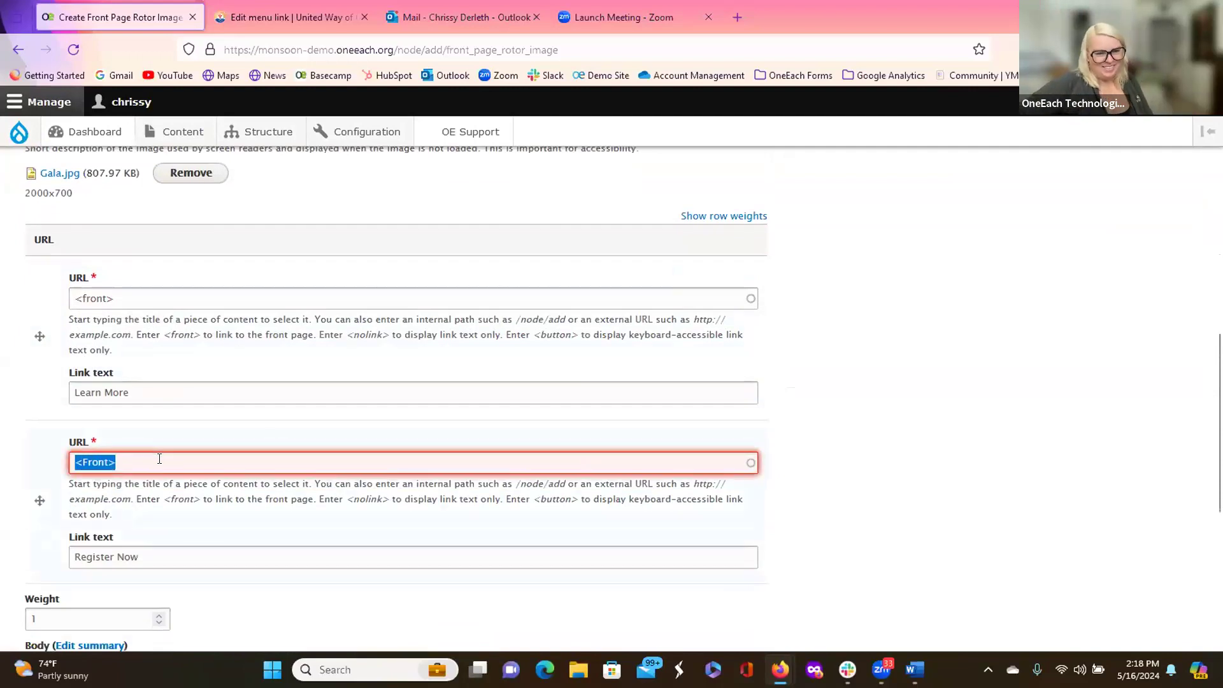
click(218, 462)
scroll(219, 462, up, 3)
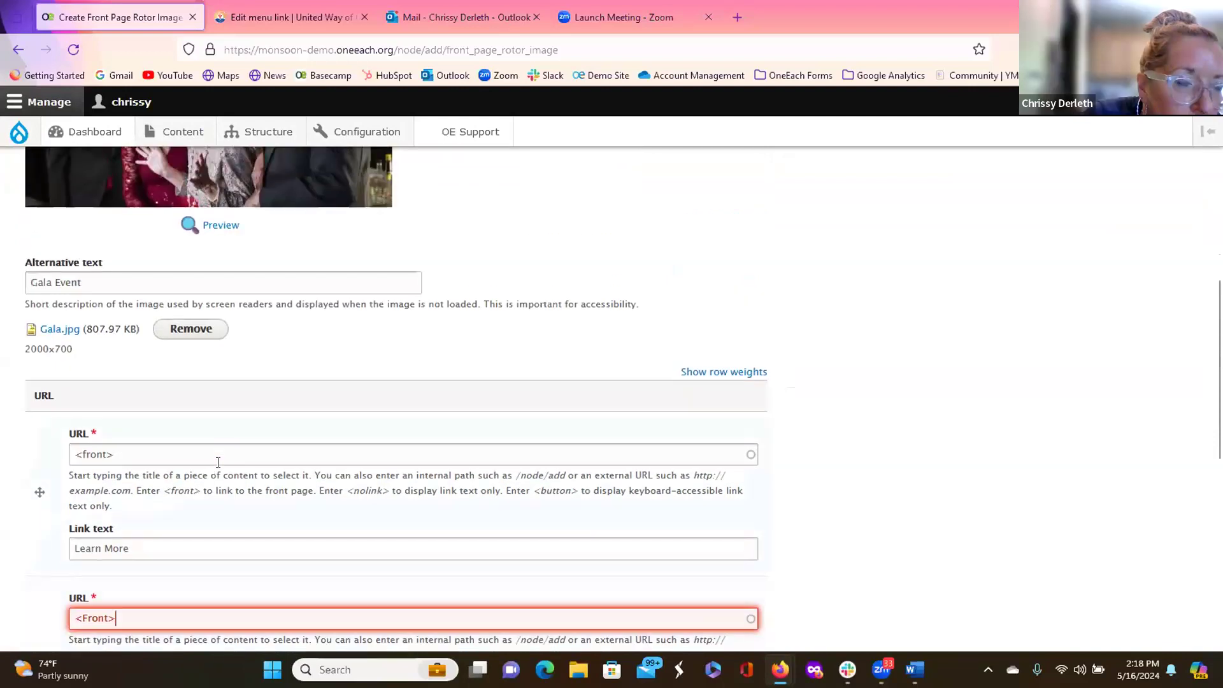
scroll(217, 461, down, 3)
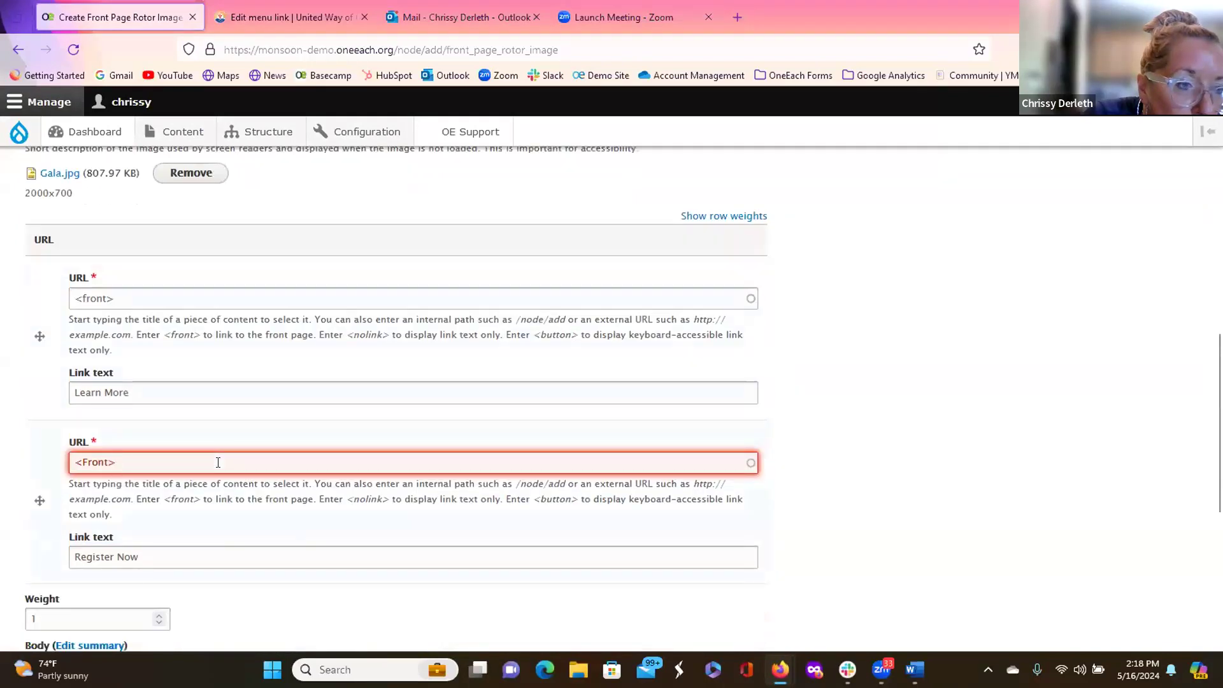
click(86, 458)
key(BackSpace)
text(f)
scroll(187, 538, down, 6)
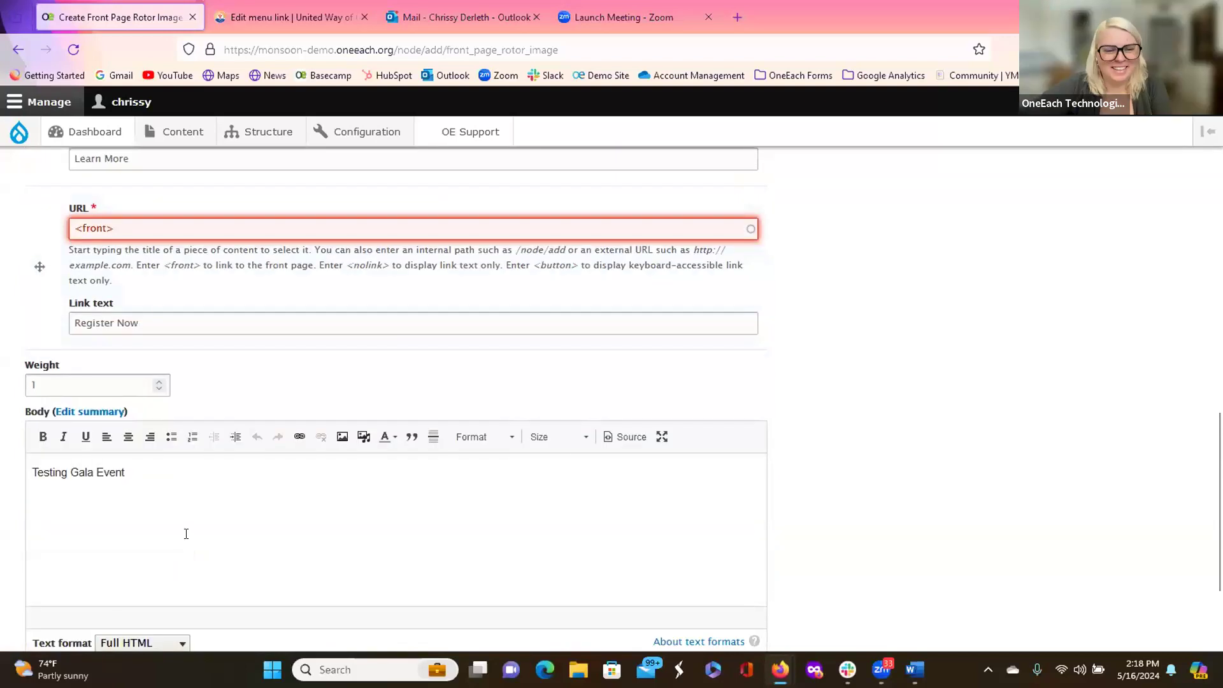
click(59, 569)
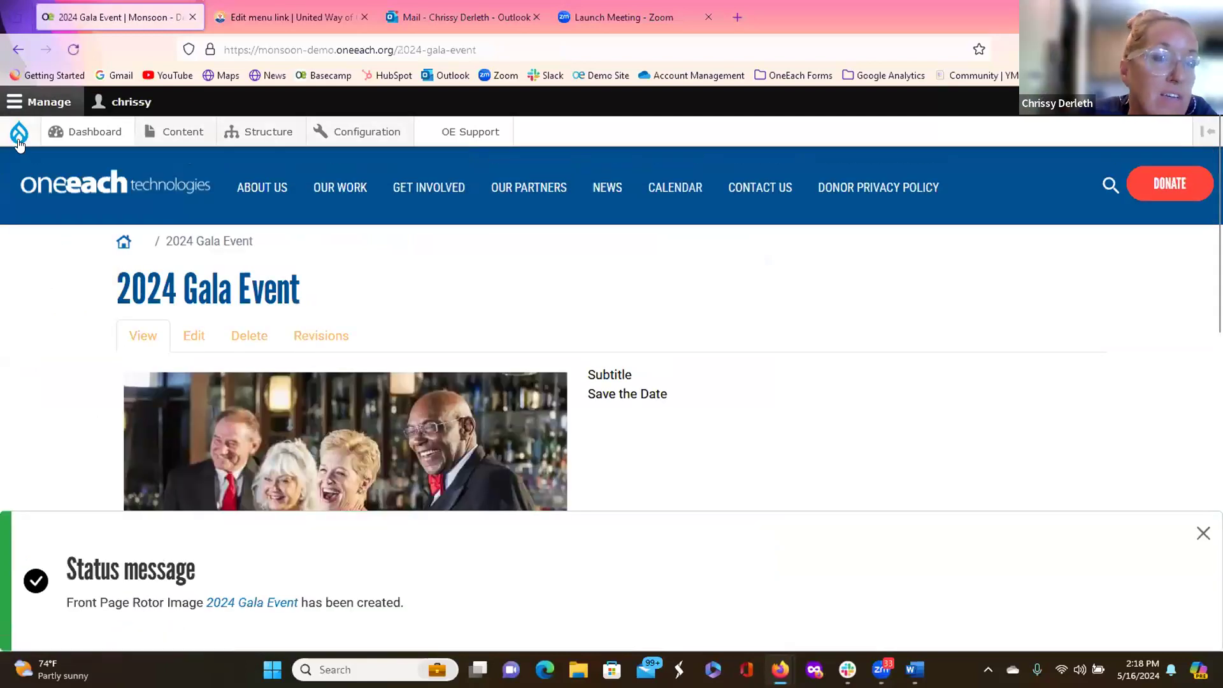
Step: Go to the homepage and cycle the slider to the 2024 Gala Event Save the Date slide
click(18, 137)
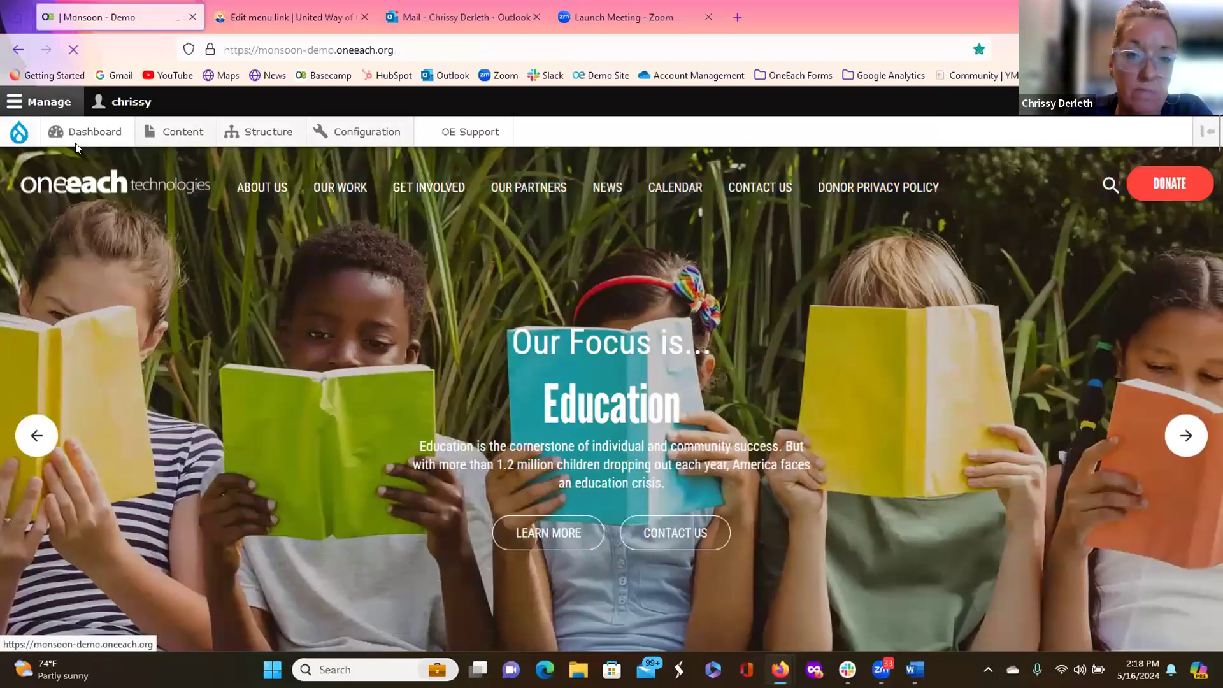
click(37, 444)
click(37, 444)
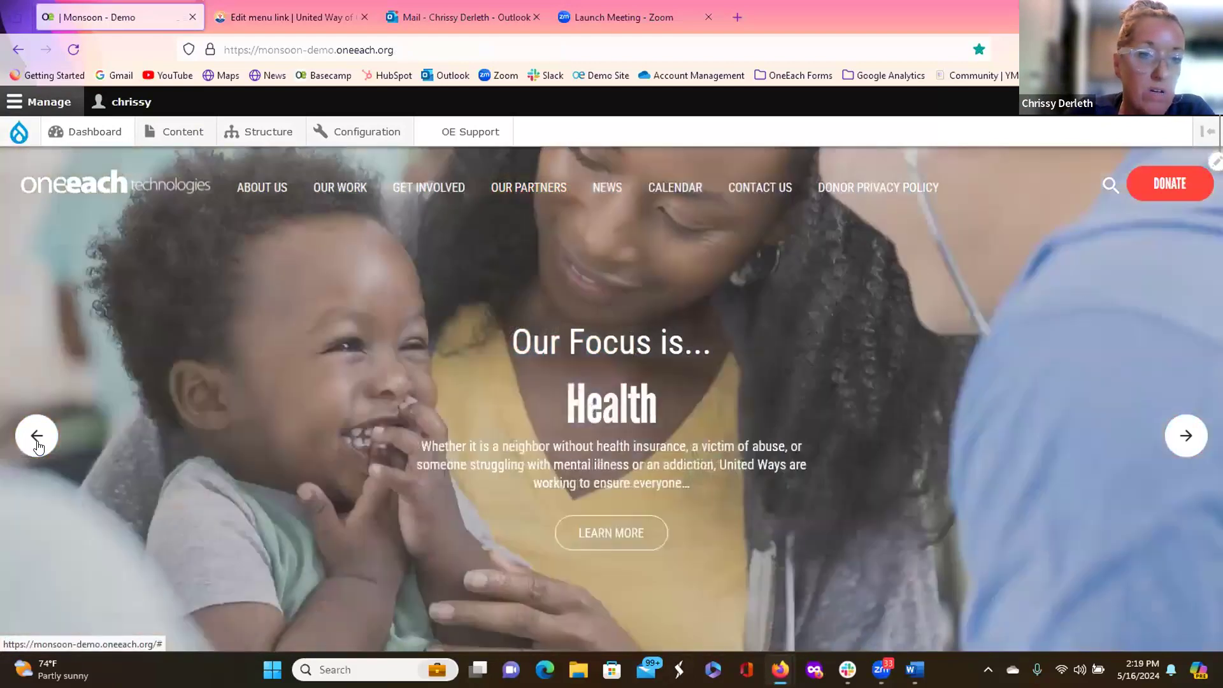
click(37, 444)
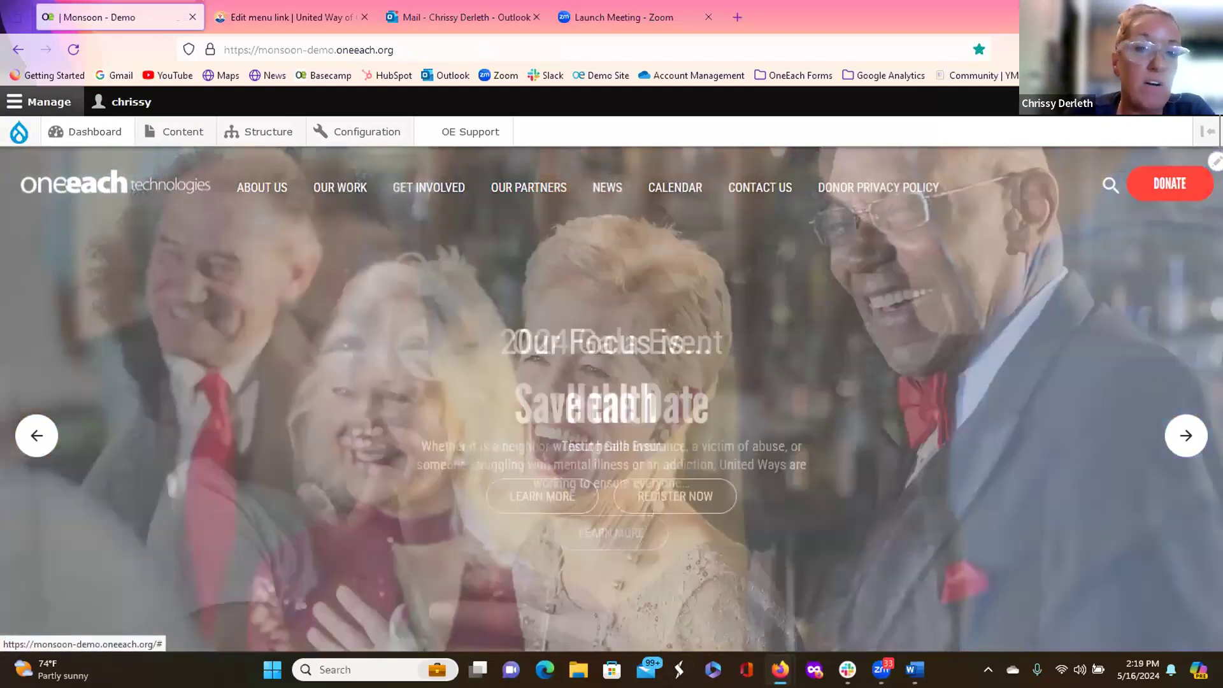
click(1178, 454)
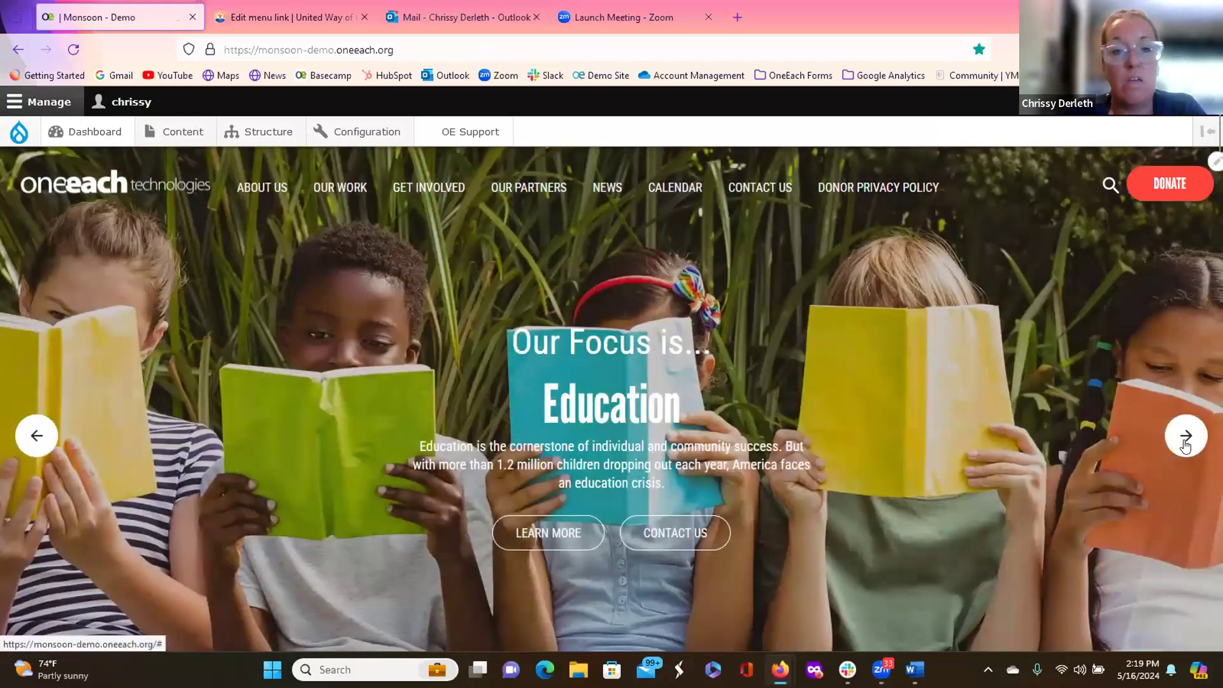
click(1185, 438)
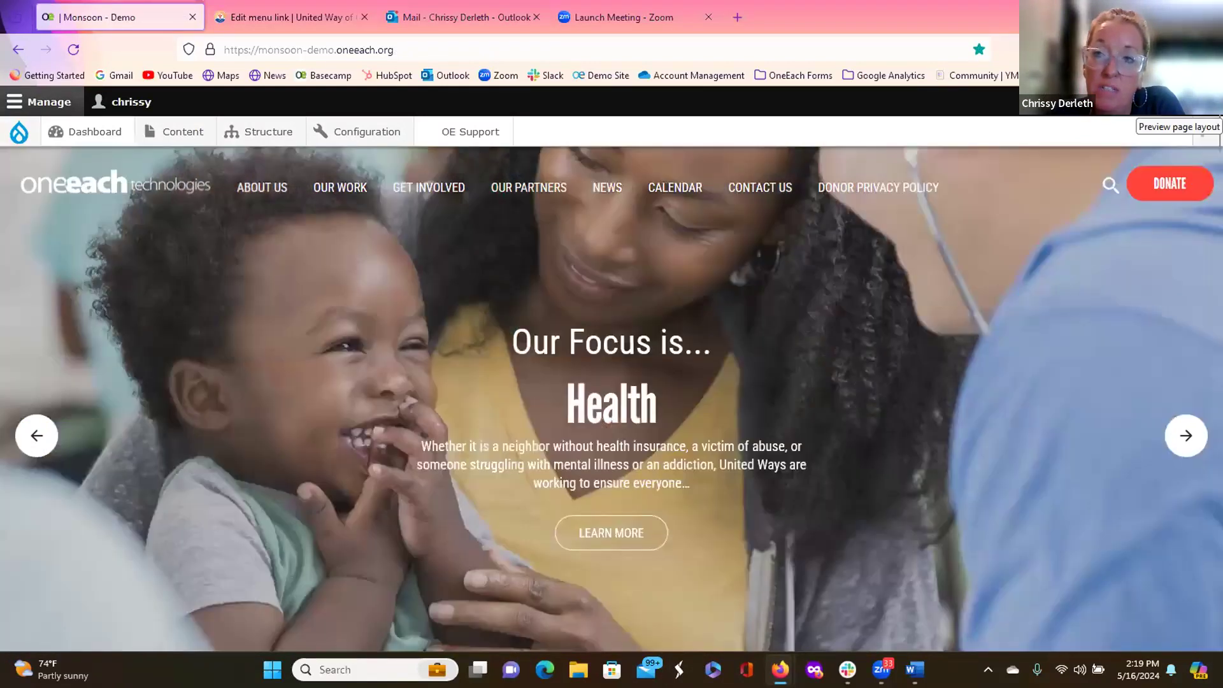
Step: Preview the homepage at iPhone XS size and step through the mobile slider's slides
click(1205, 131)
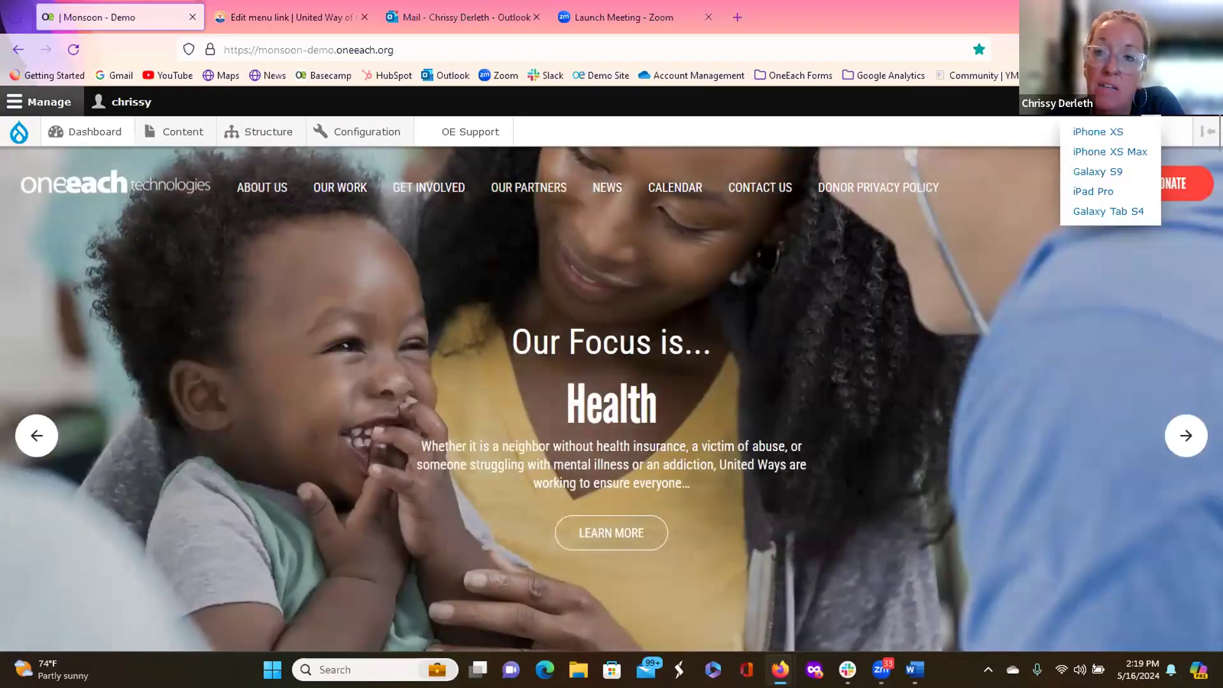
click(1102, 135)
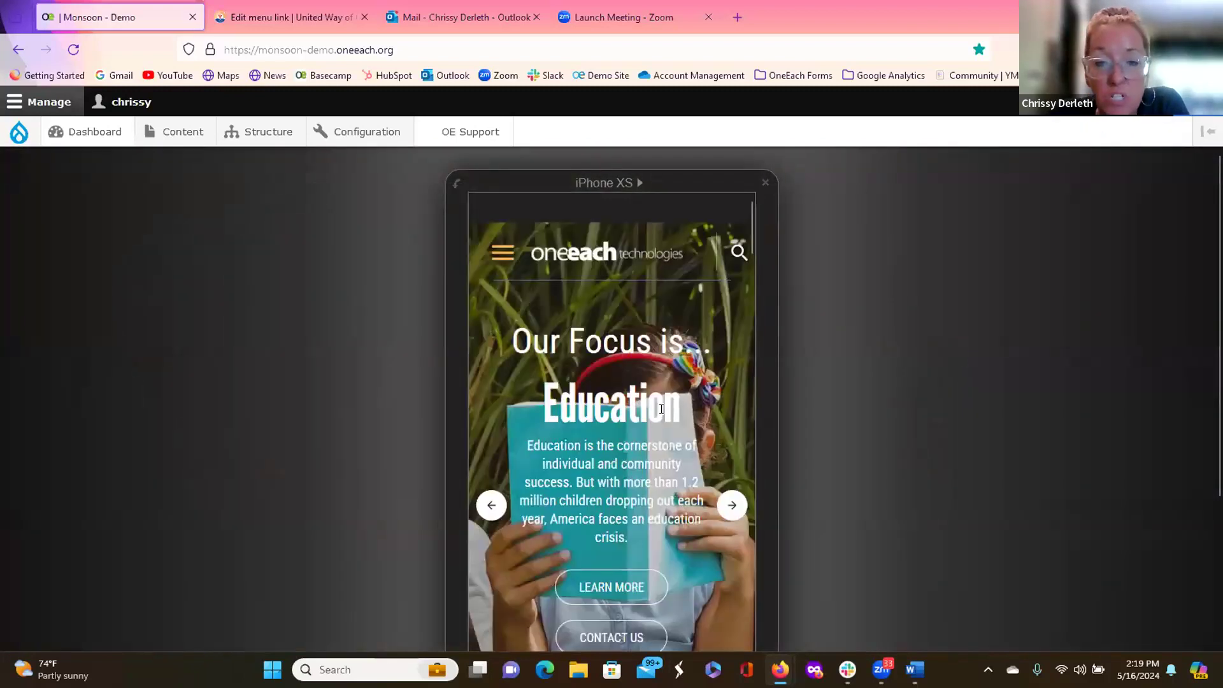
click(729, 508)
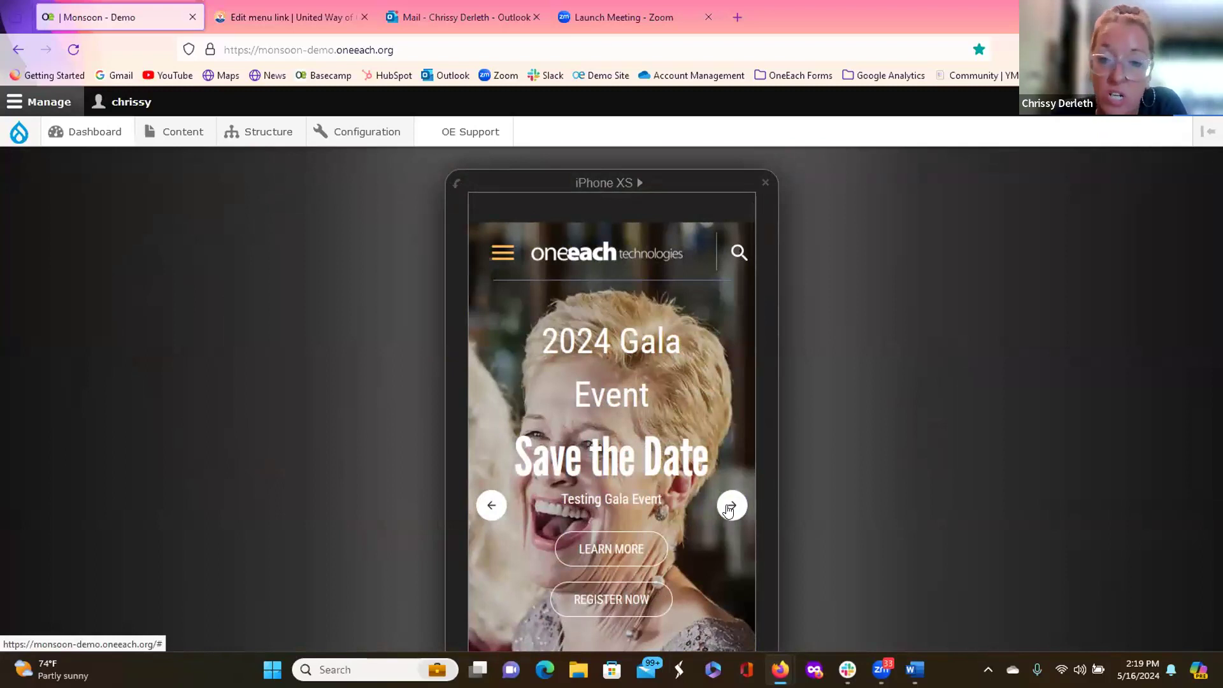
click(729, 507)
click(729, 506)
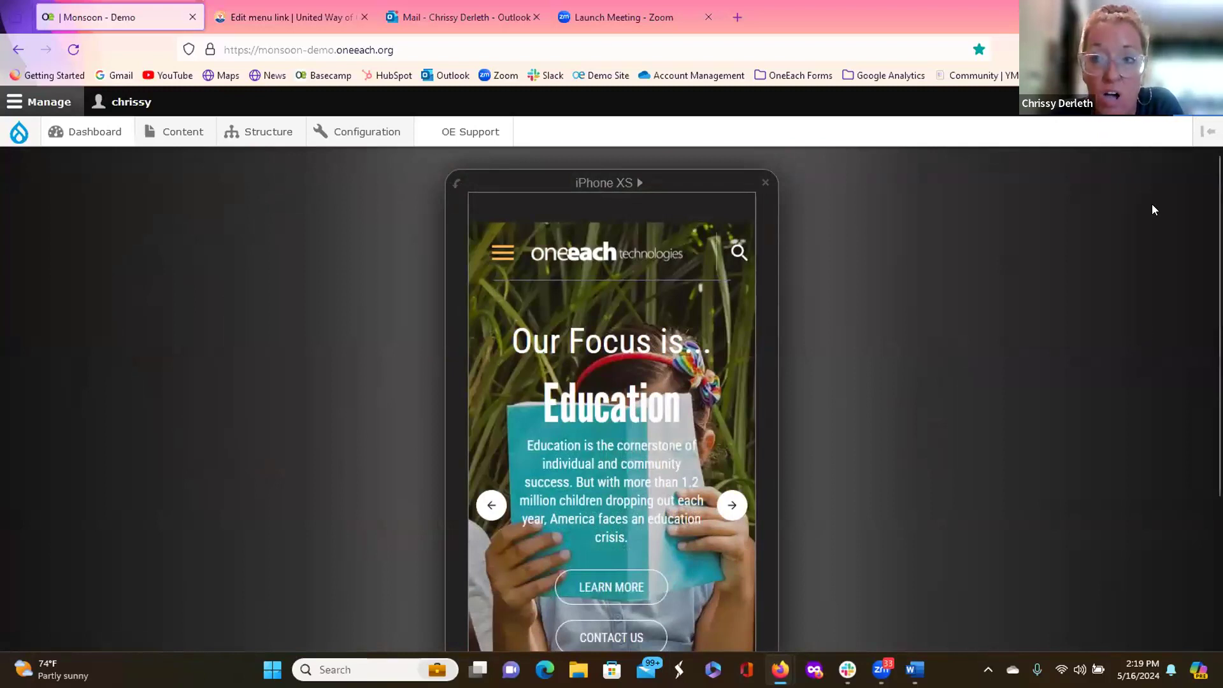
click(1190, 102)
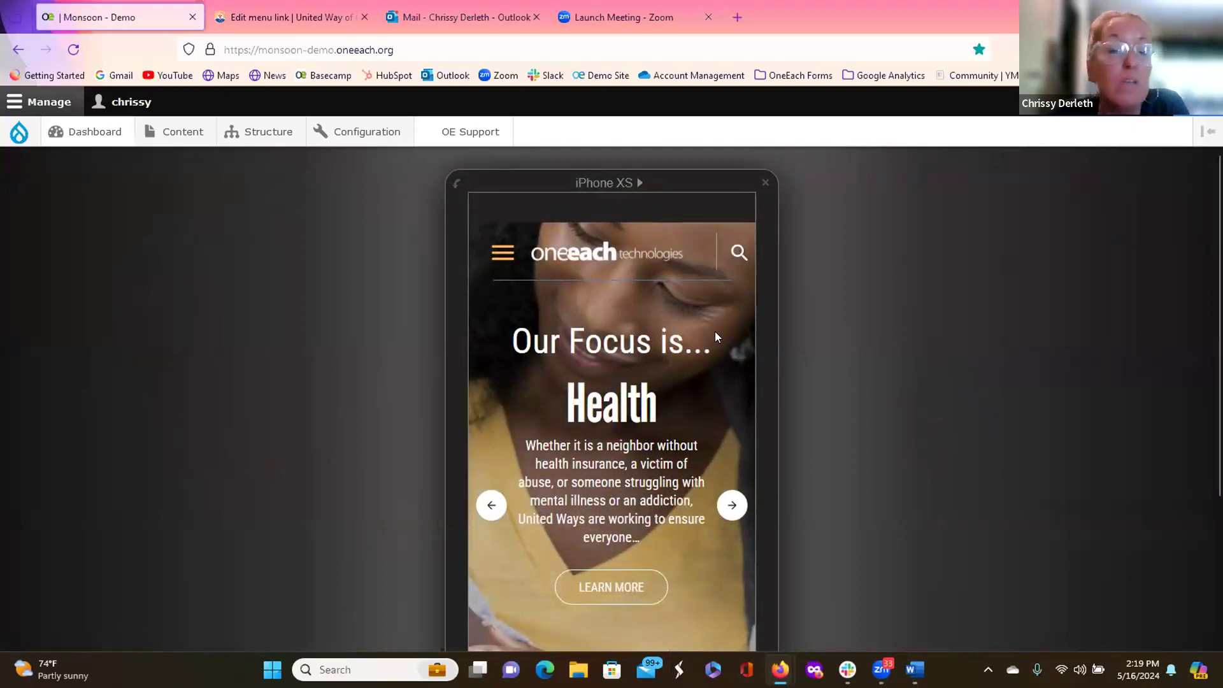
Step: Filter the Content list to the Front Page Rotor Image content type
click(188, 133)
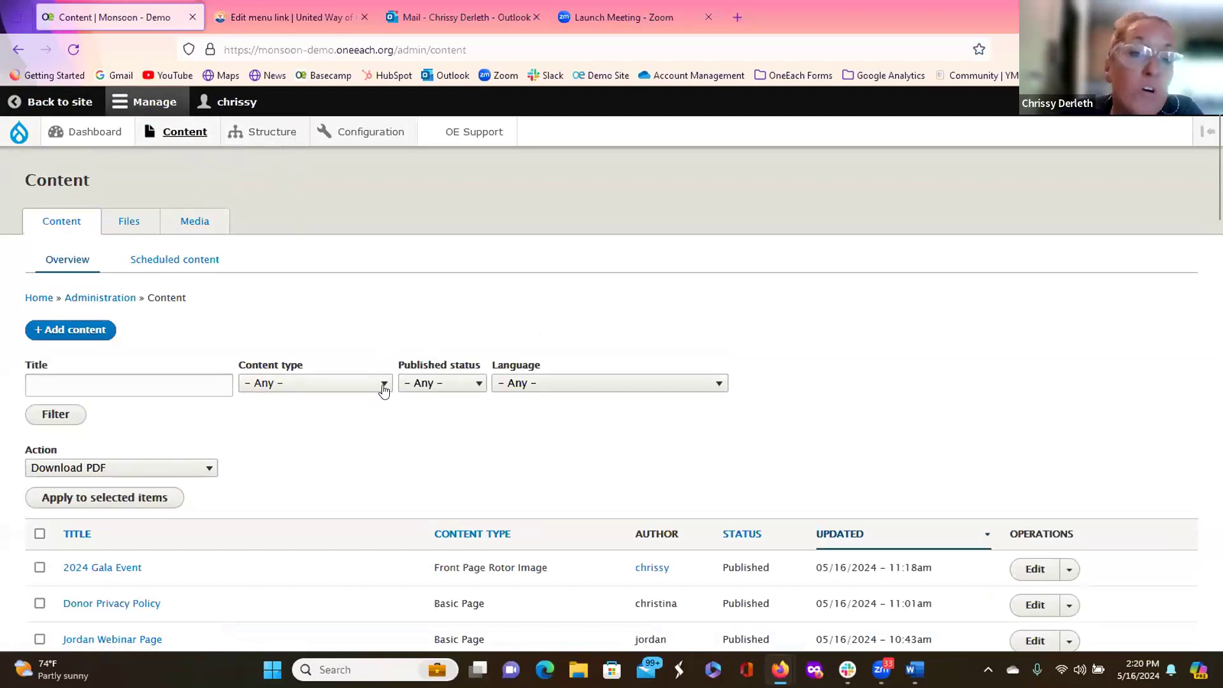
mouse_move(182, 135)
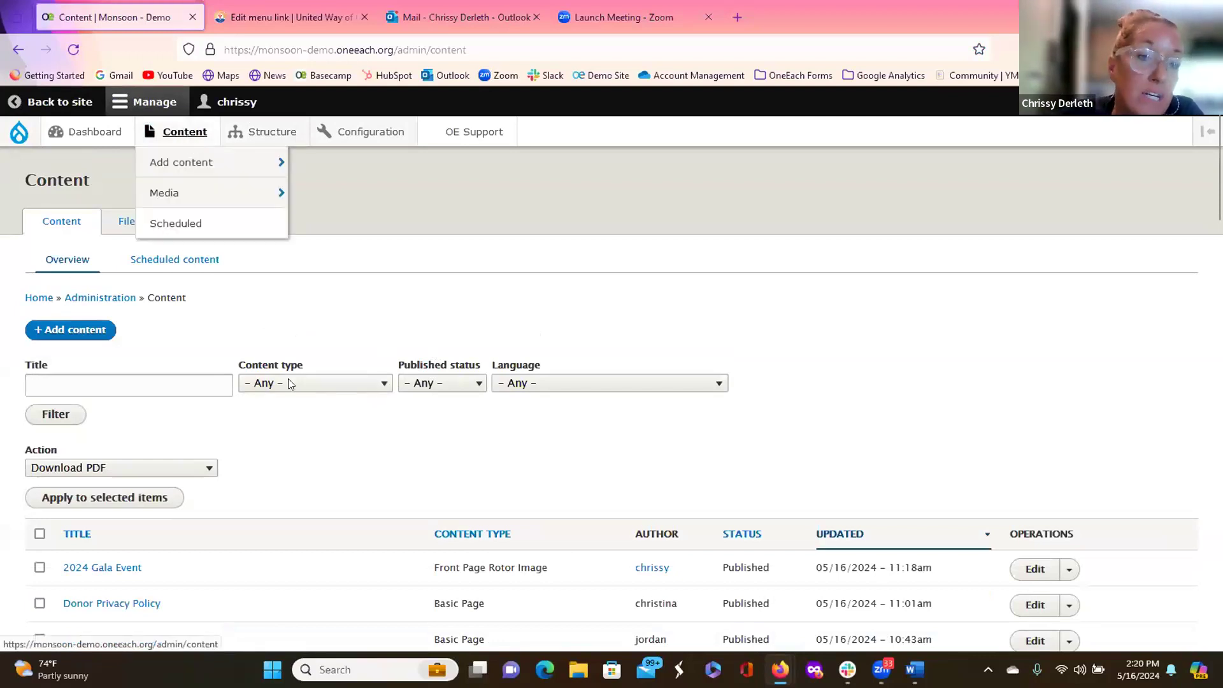
click(384, 384)
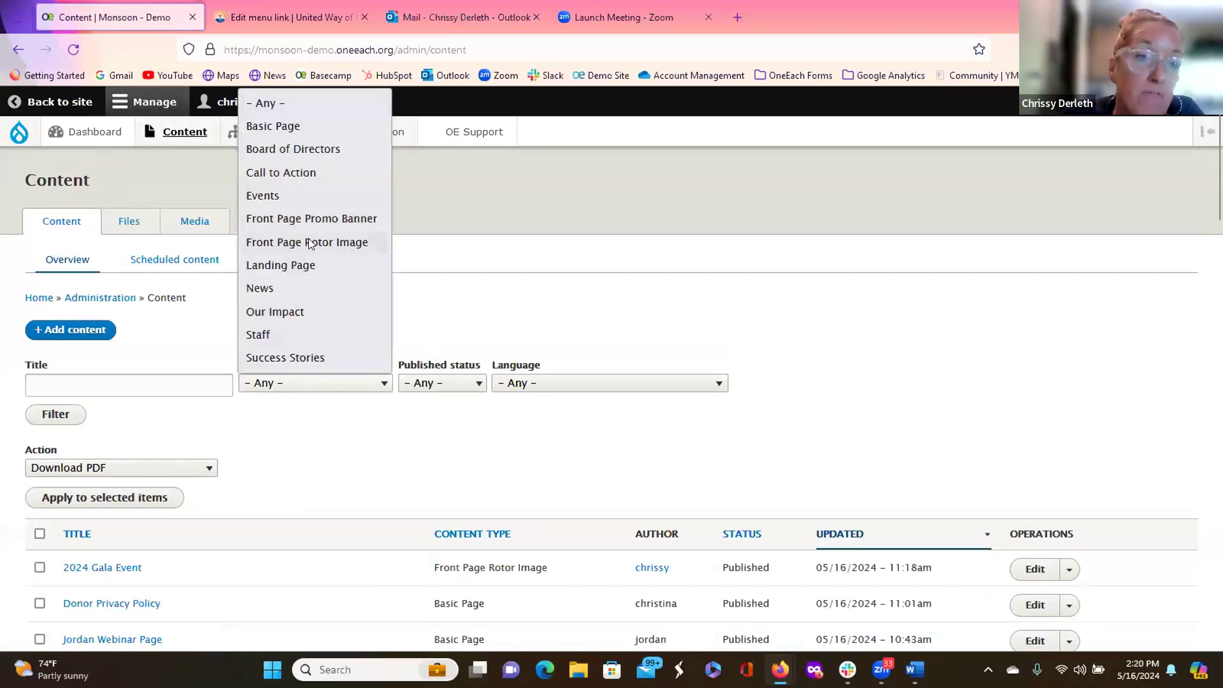
click(310, 243)
click(47, 415)
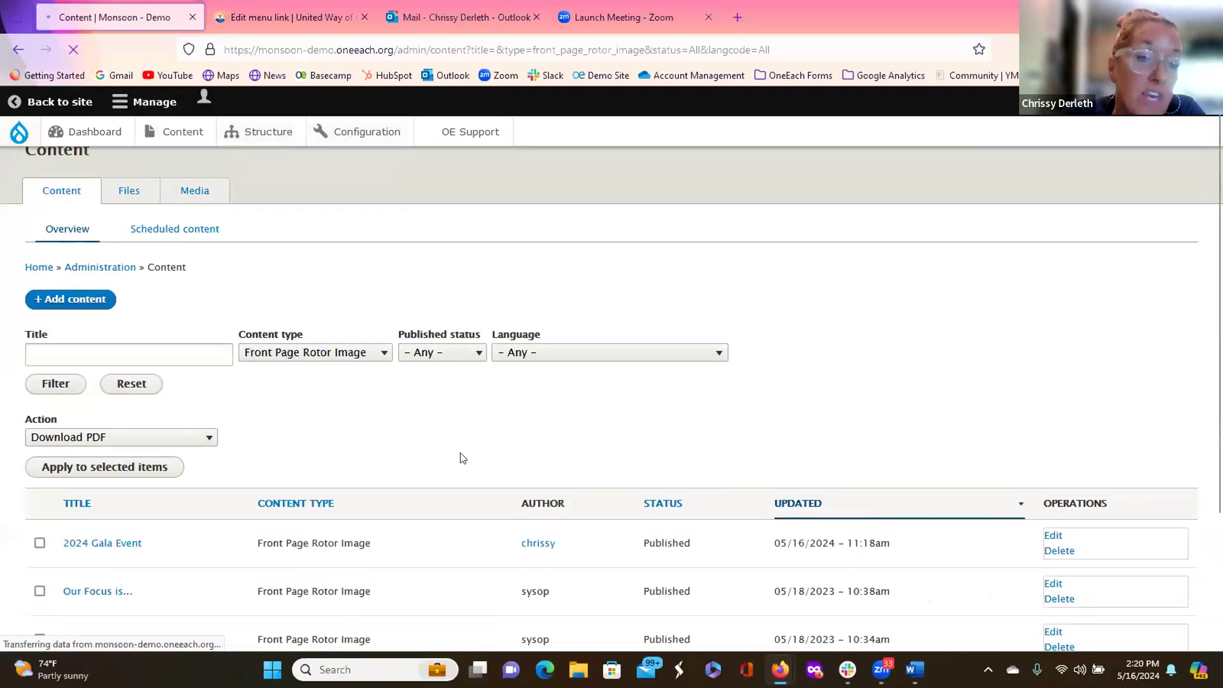
scroll(459, 456, down, 2)
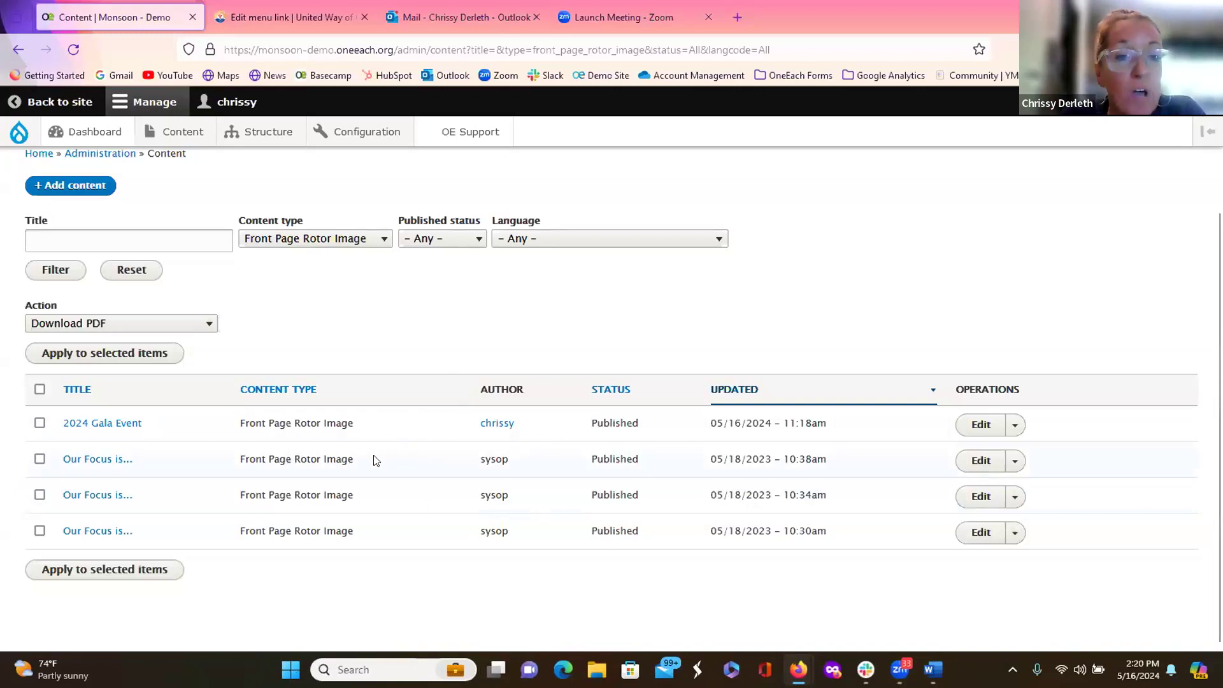
click(983, 426)
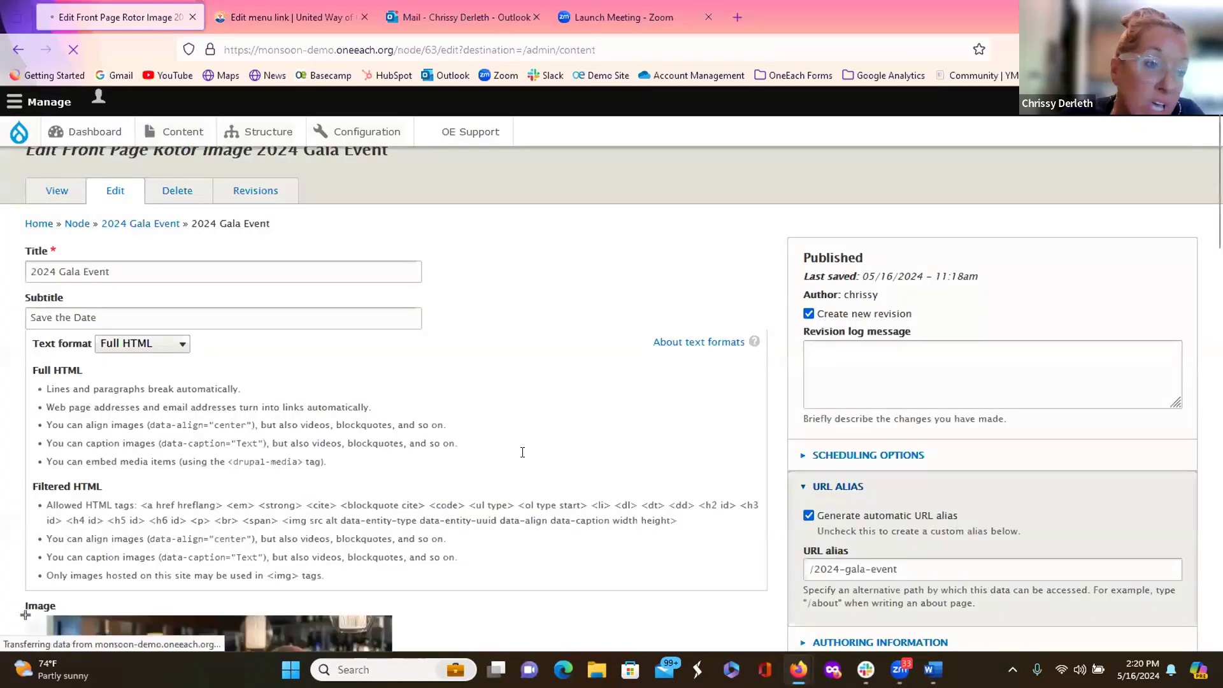
scroll(521, 451, down, 2)
scroll(522, 450, down, 6)
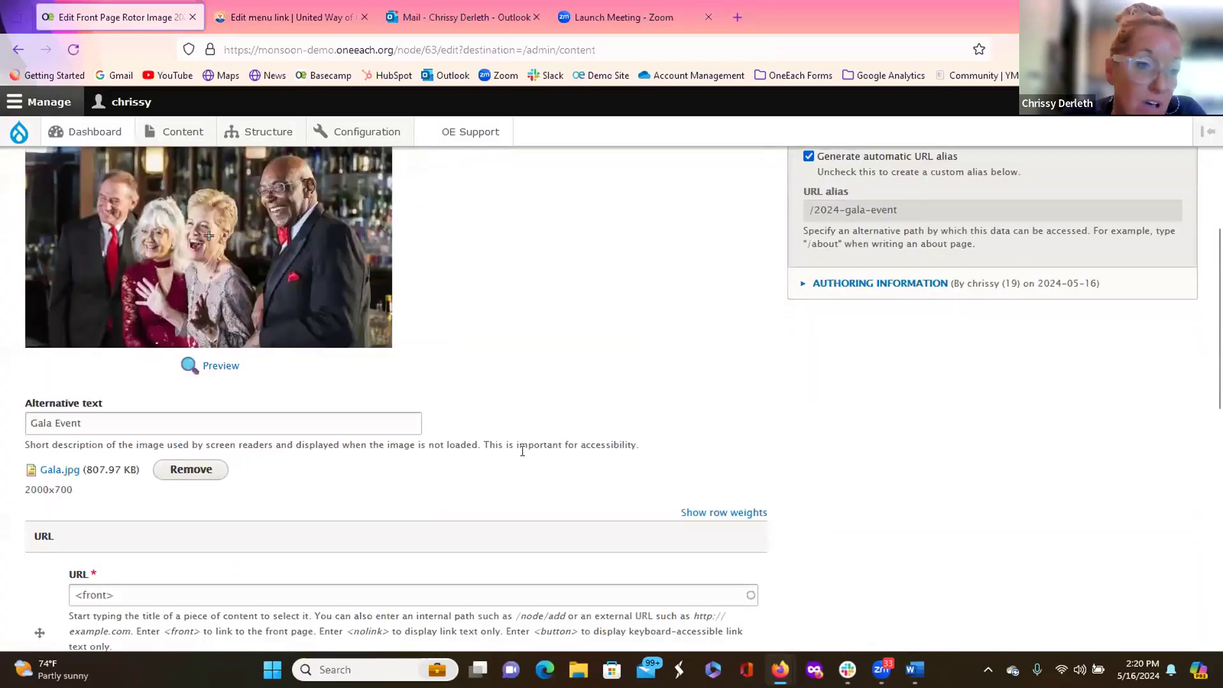
scroll(521, 453, down, 6)
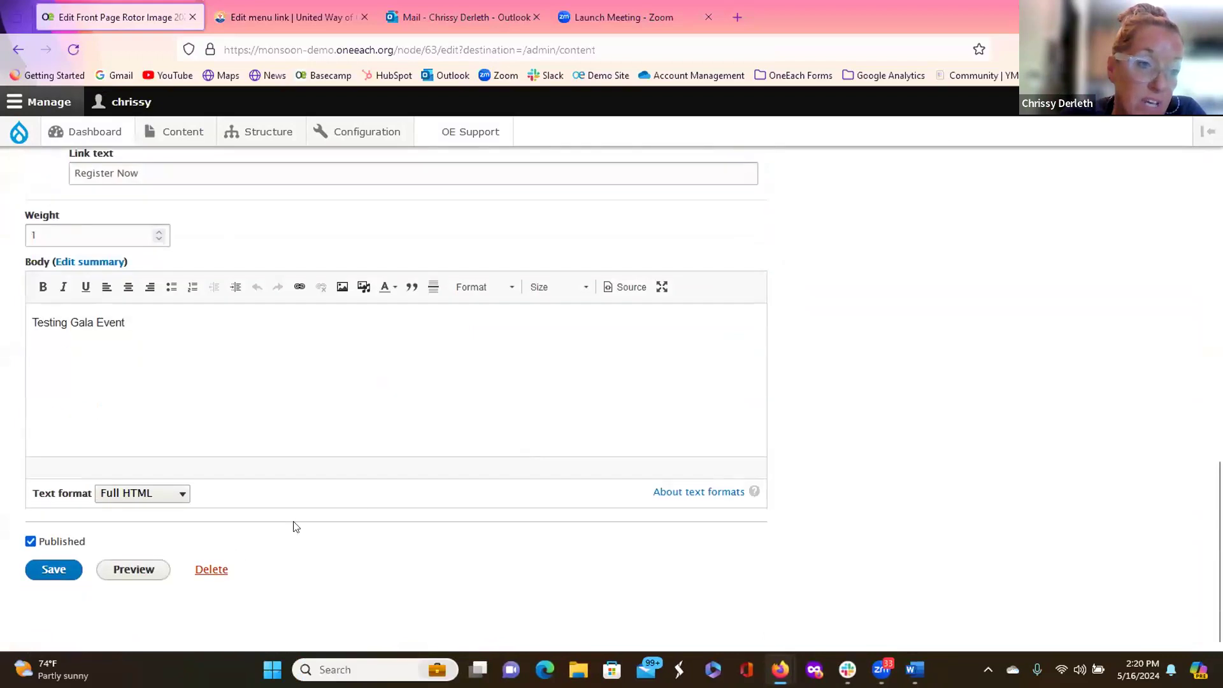
scroll(350, 474, up, 6)
scroll(349, 472, up, 5)
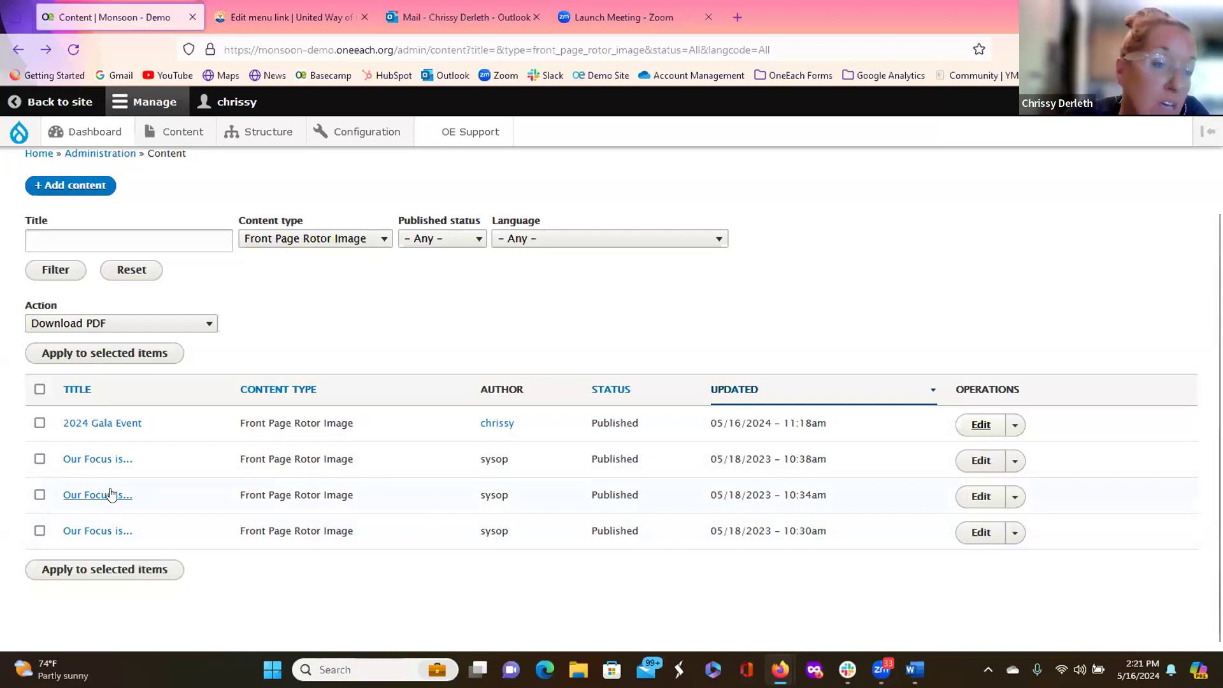
click(40, 459)
Step: Unpublish the selected Our Focus is... slides, then return to the public site
click(39, 495)
click(39, 531)
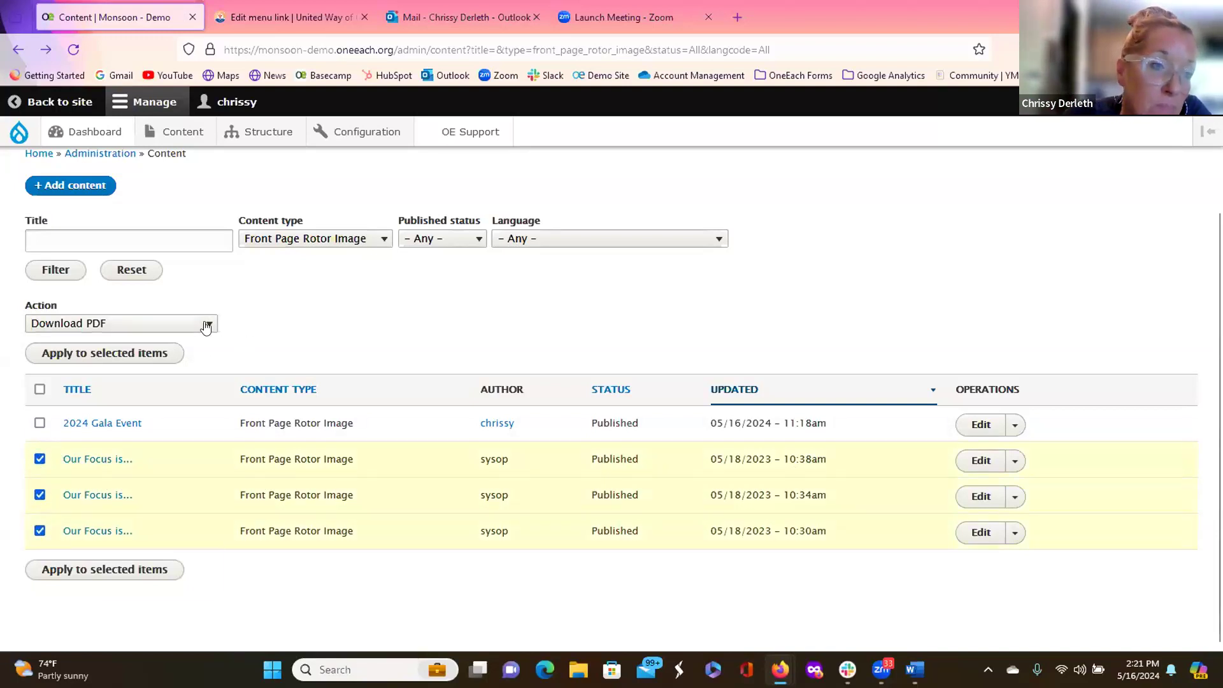
click(206, 326)
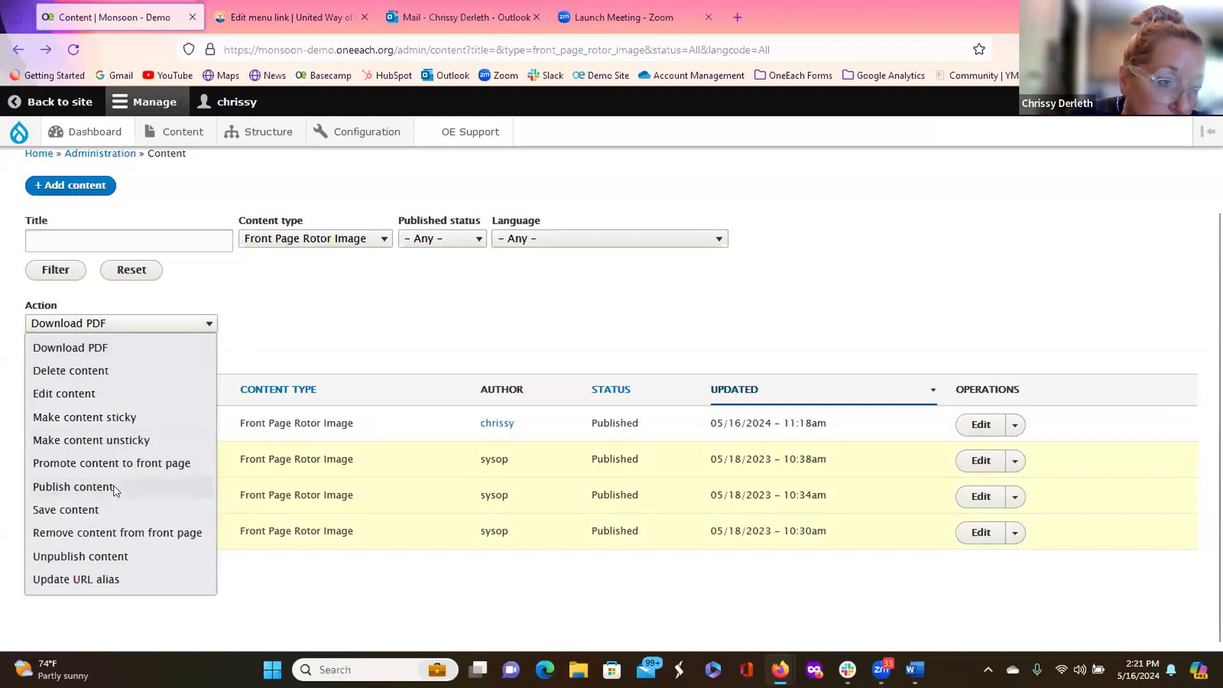
click(98, 556)
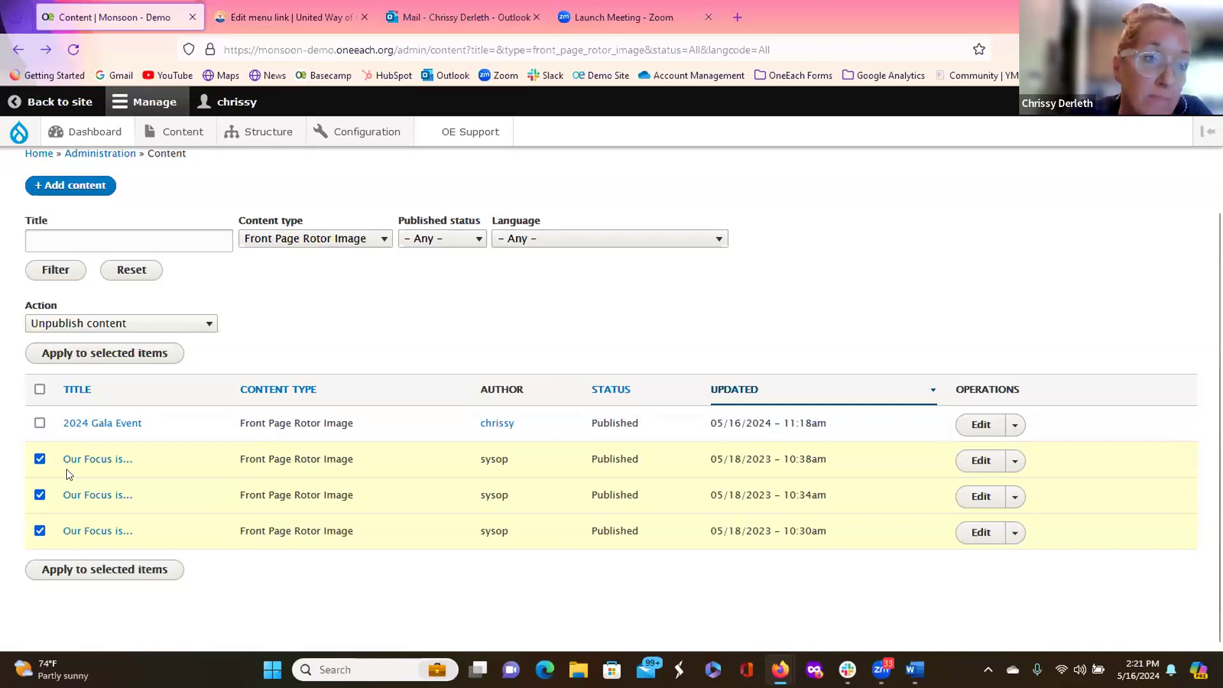
click(44, 104)
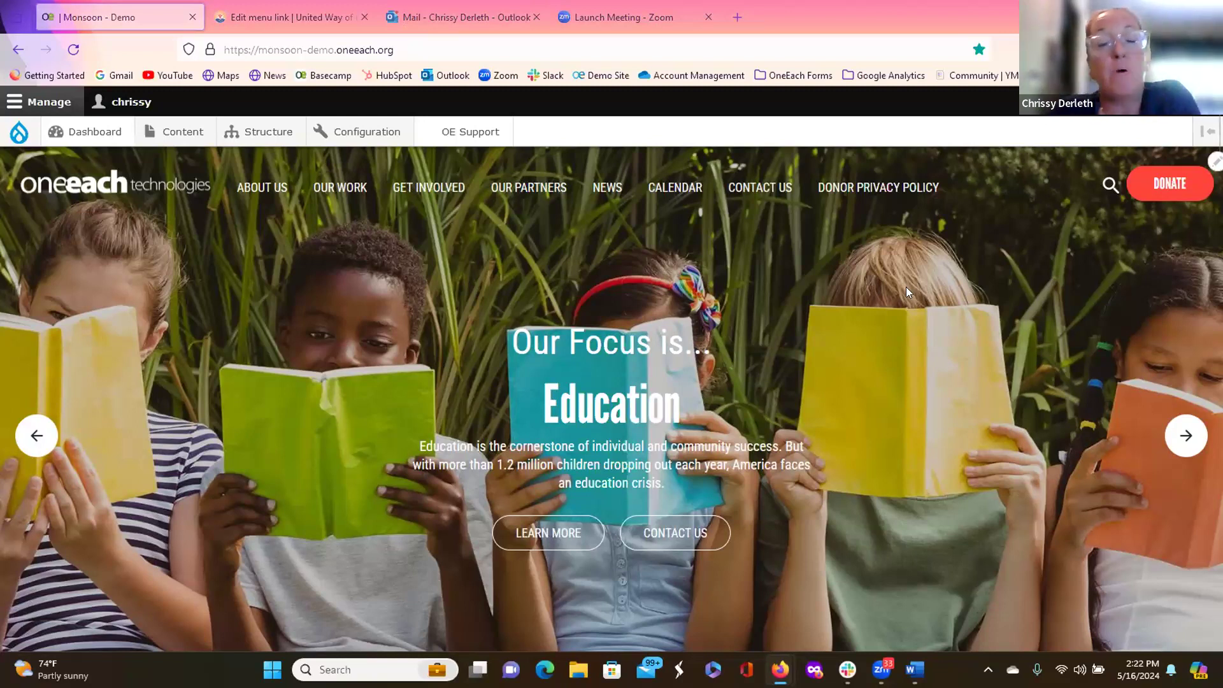
Step: Open the Main Menu for editing
mouse_move(965, 191)
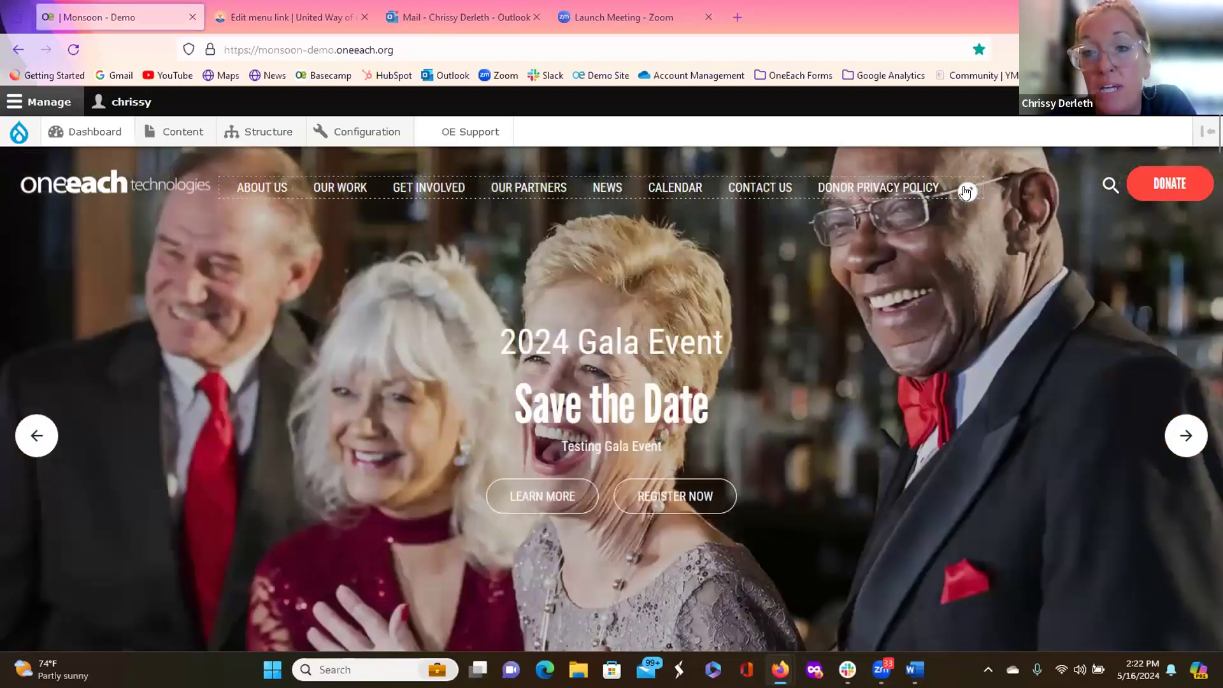
click(965, 191)
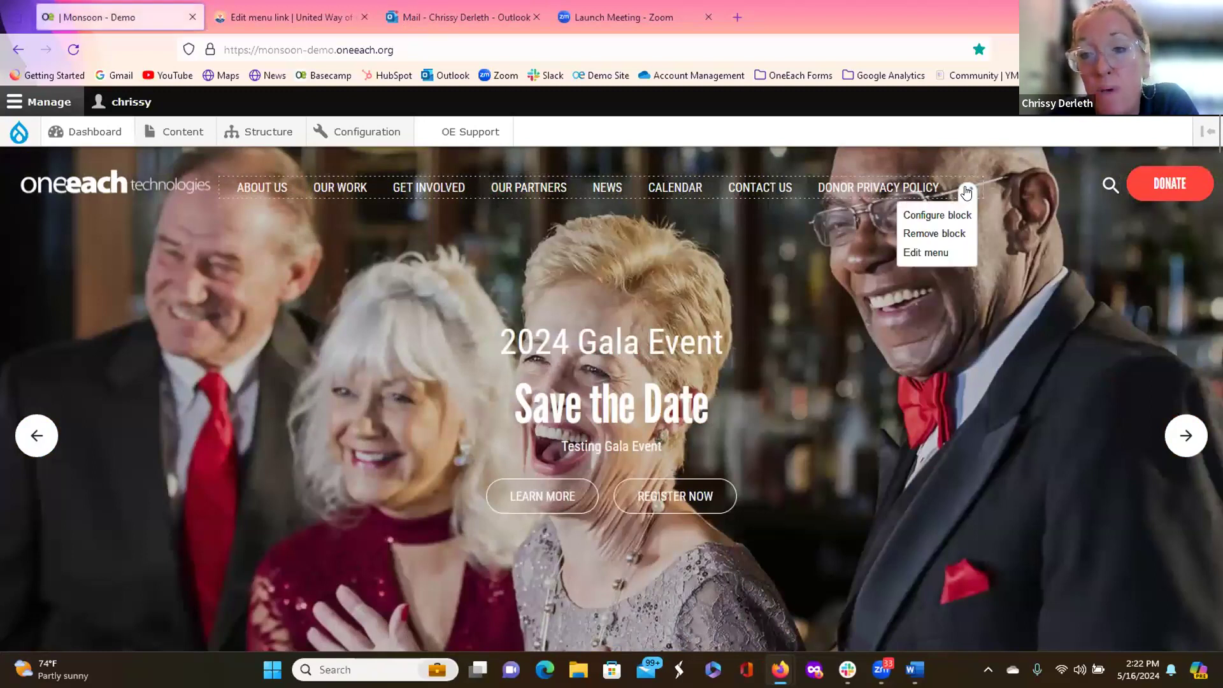
click(937, 252)
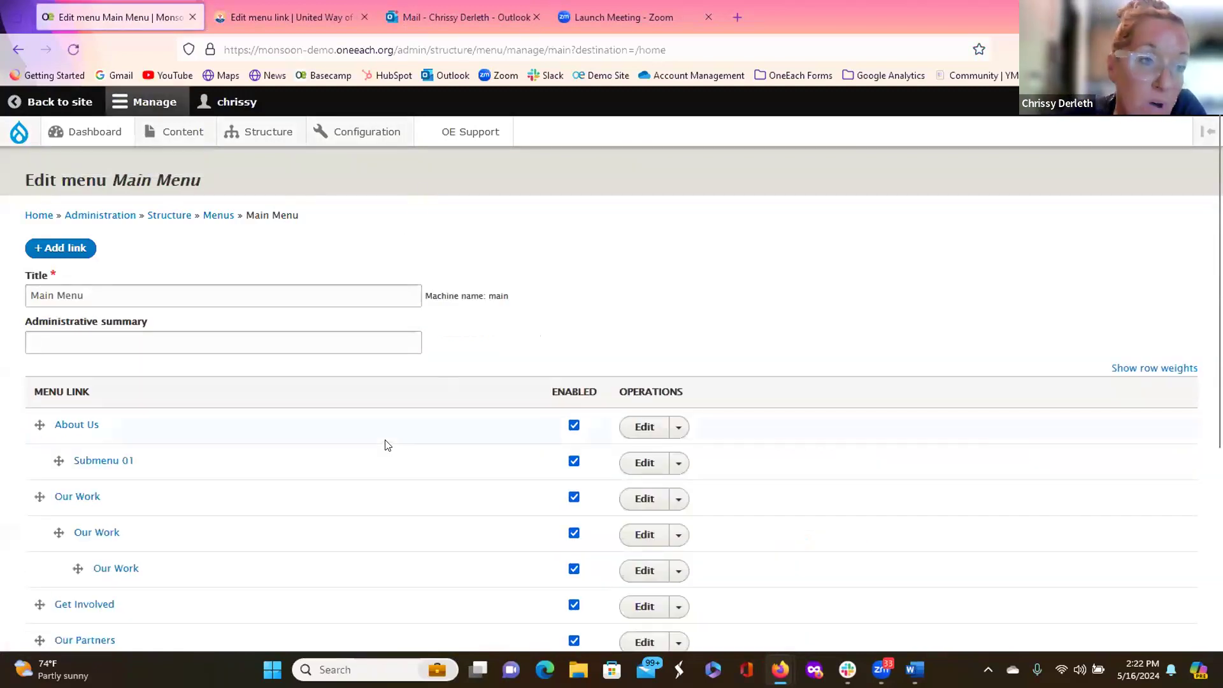
Step: Drag Get Involved to sit below News, leaving the reorder unsaved
scroll(385, 444, down, 3)
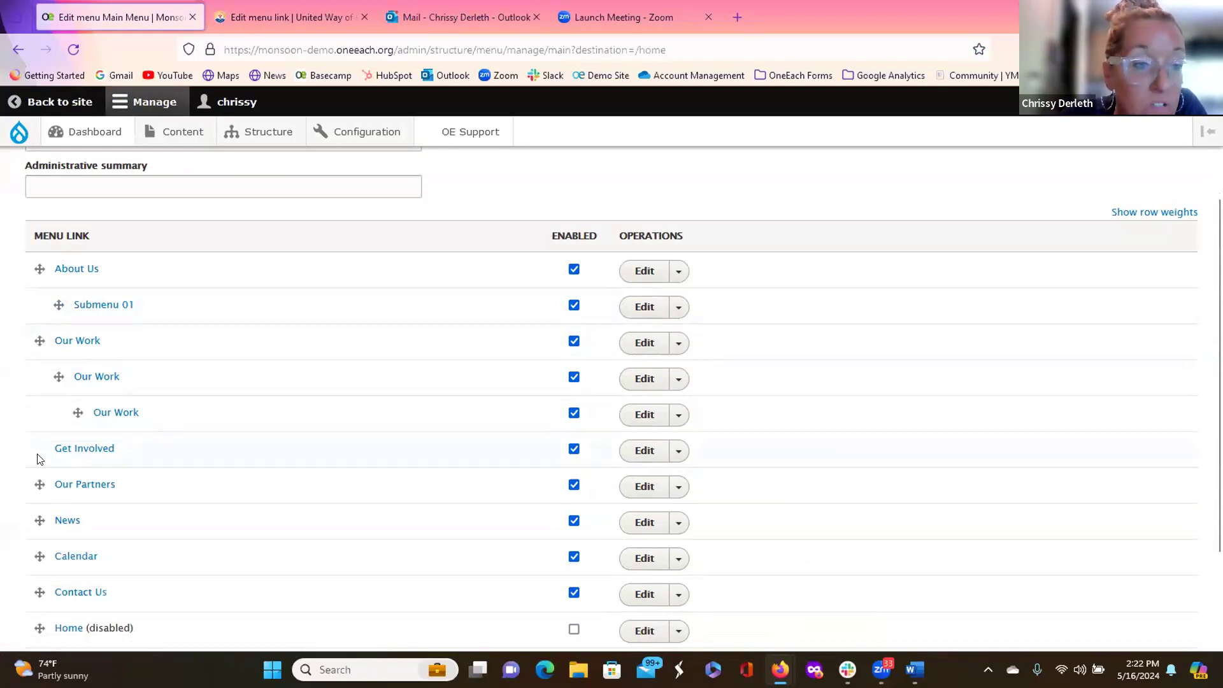
drag(39, 449, 39, 520)
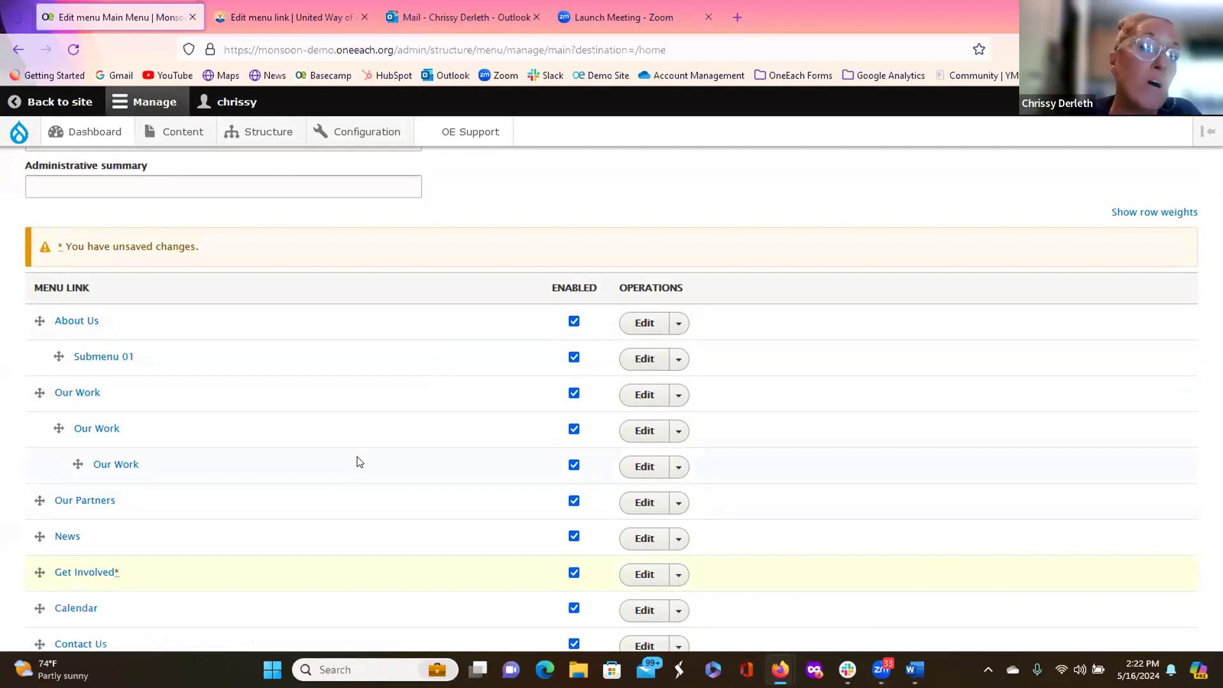
scroll(308, 477, down, 3)
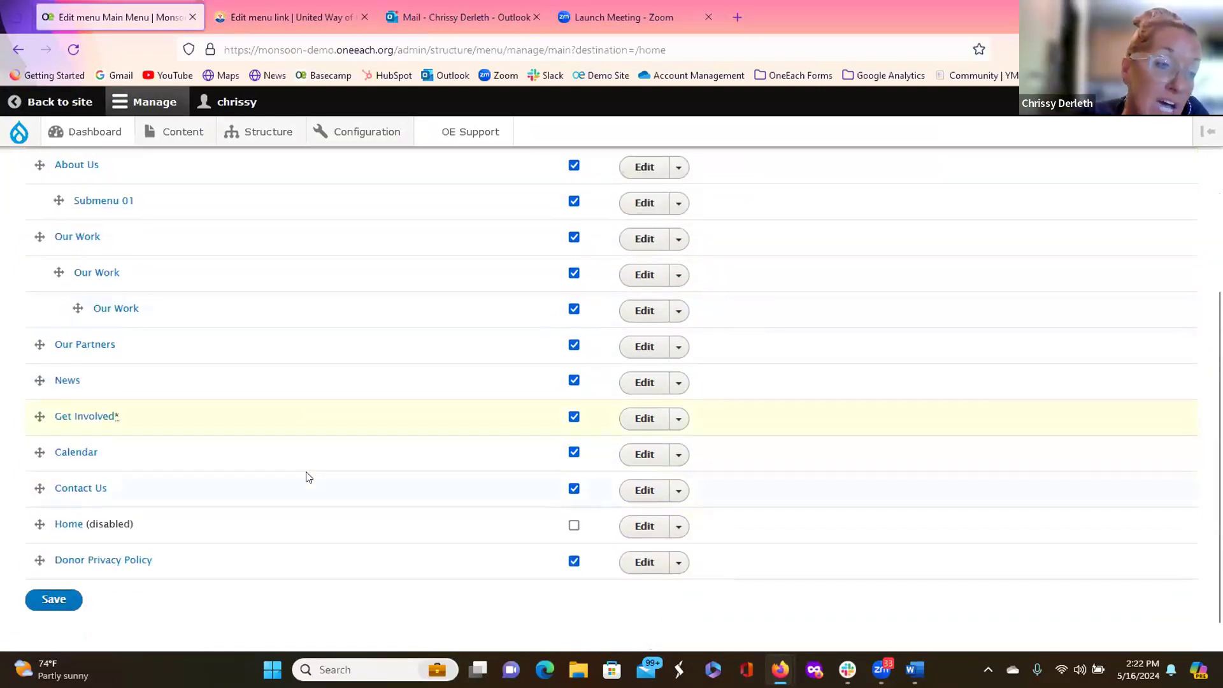
scroll(311, 488, up, 10)
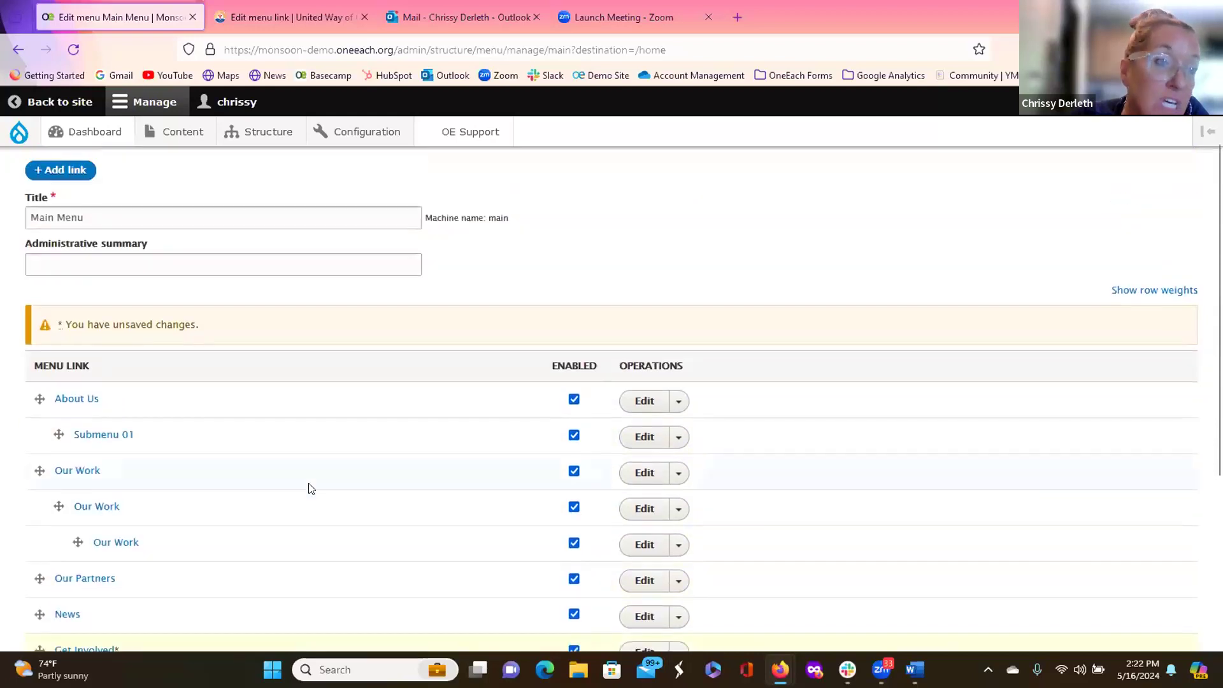
scroll(130, 228, up, 2)
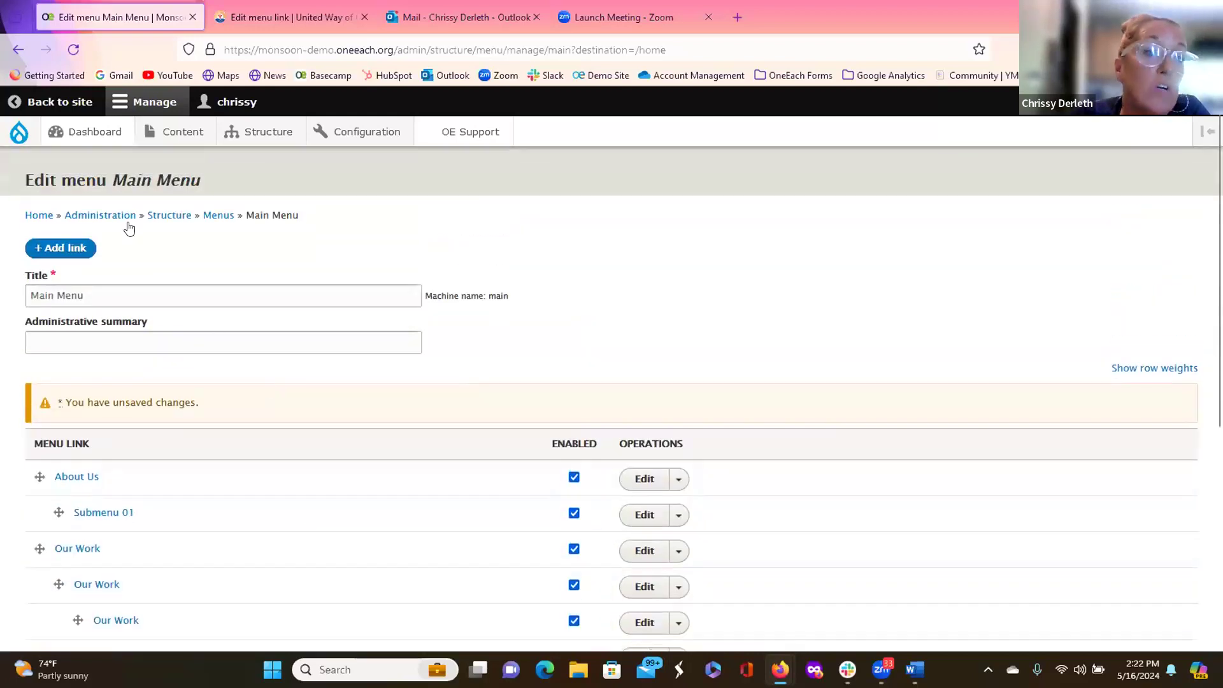
Step: Add a new Main Menu link titled 'Link Title' pointing to <front>
click(75, 249)
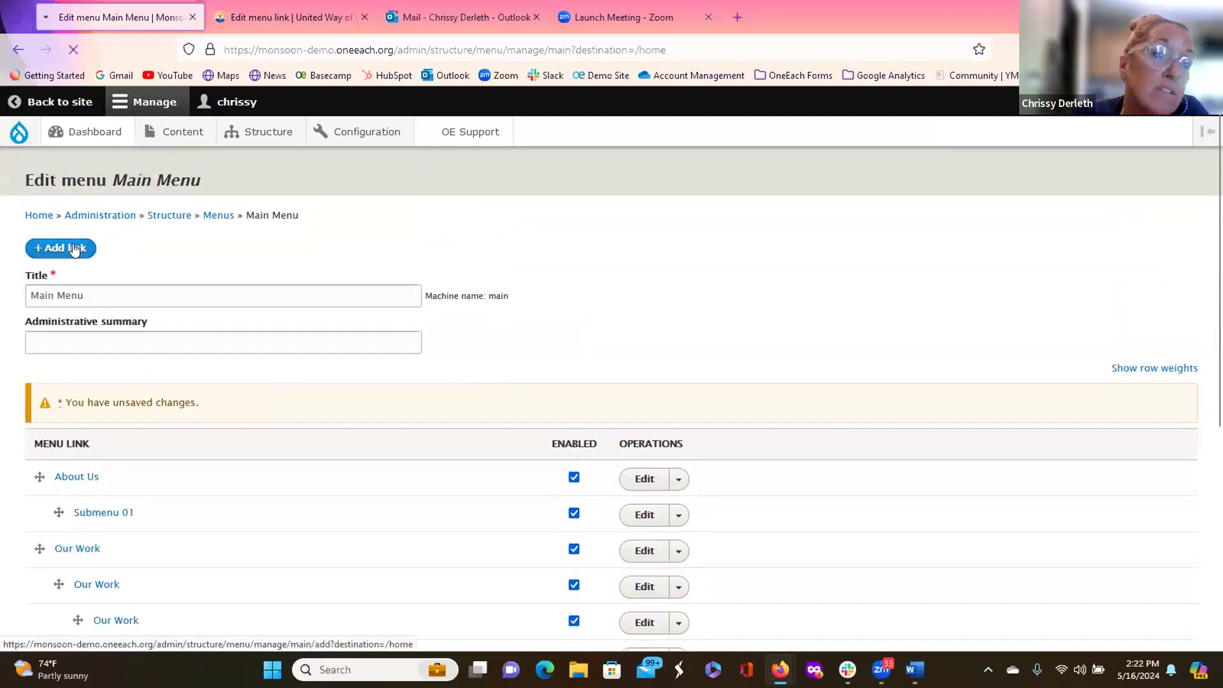
click(81, 267)
text(Li)
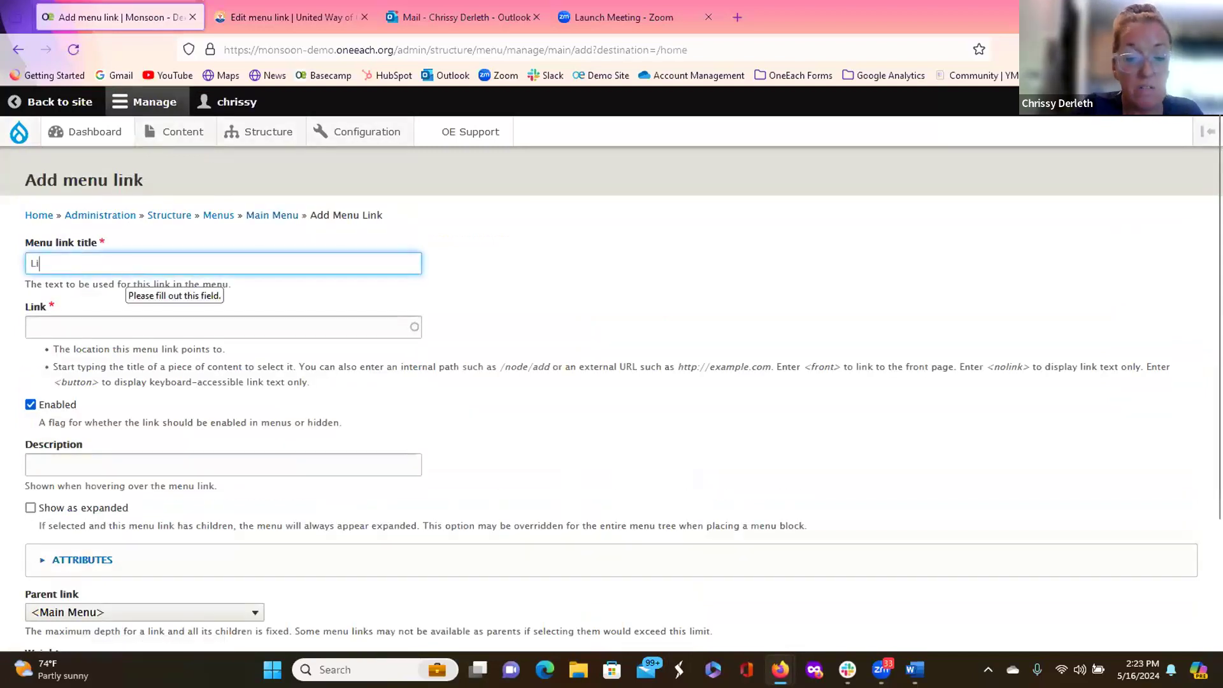
text(nk Title)
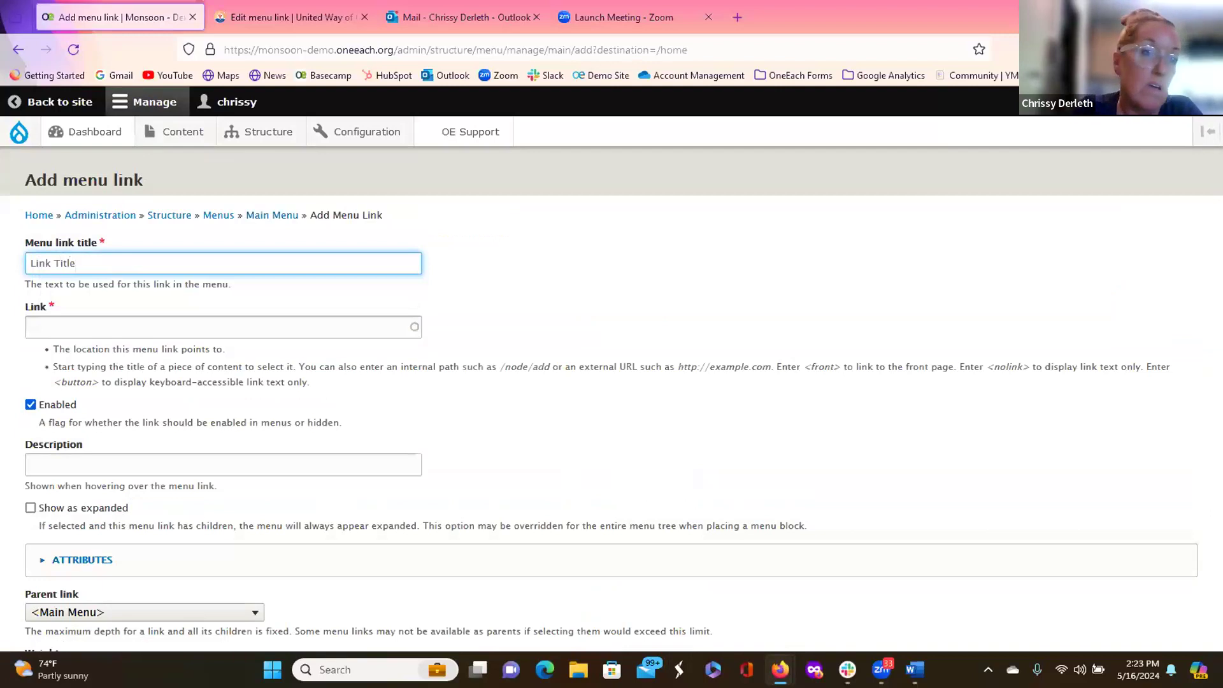
click(100, 318)
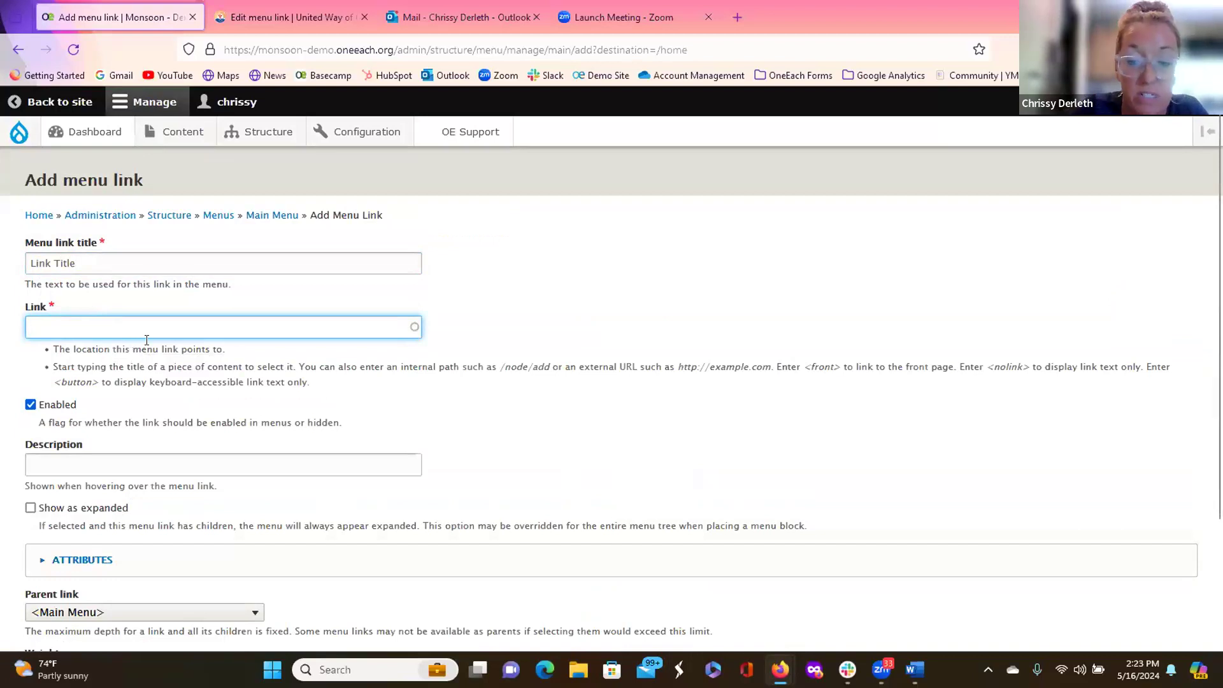
text(<front>)
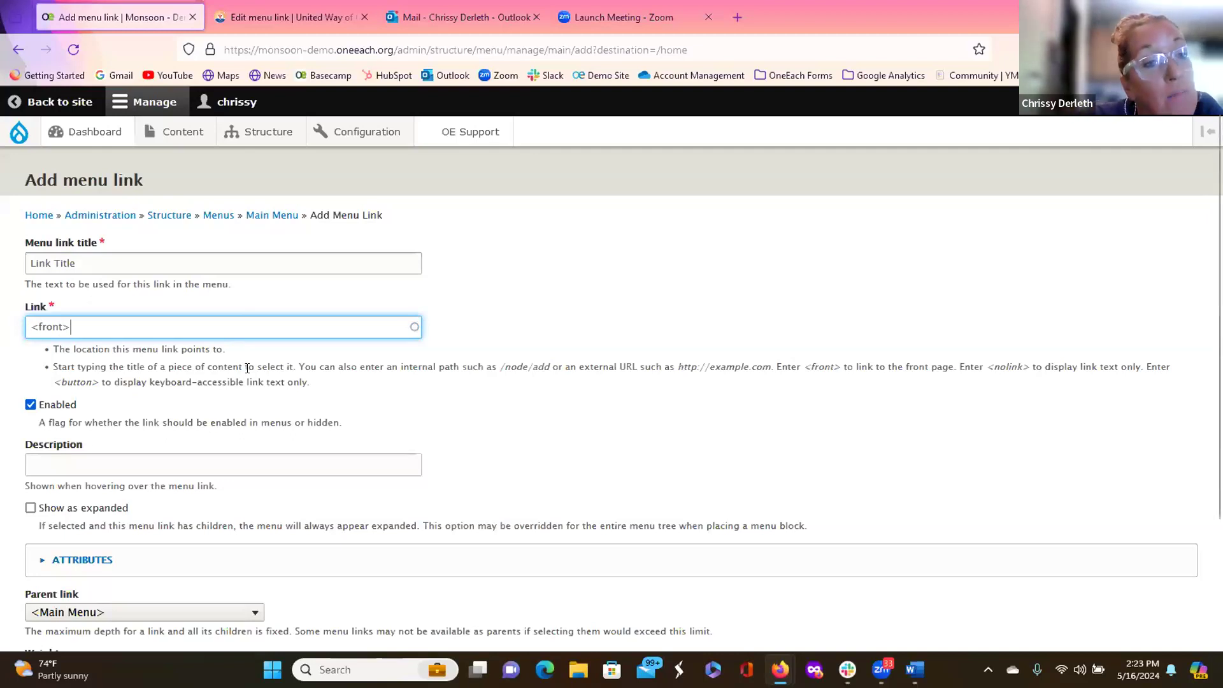
scroll(245, 367, down, 2)
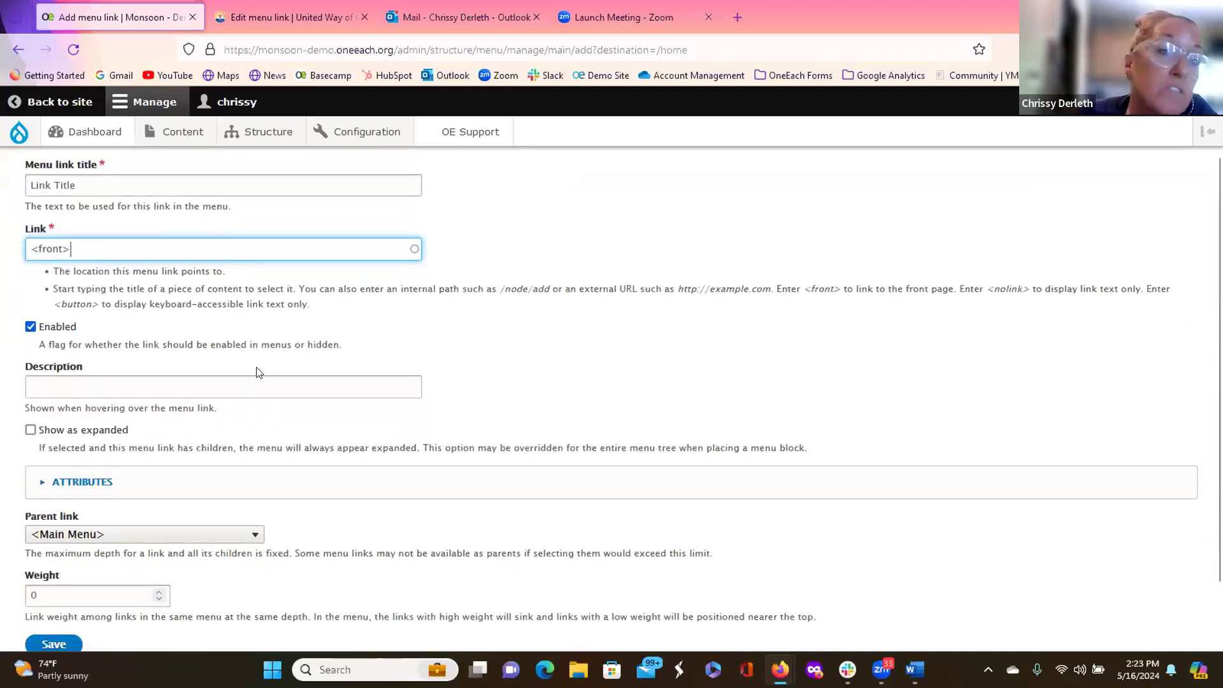
scroll(256, 373, down, 2)
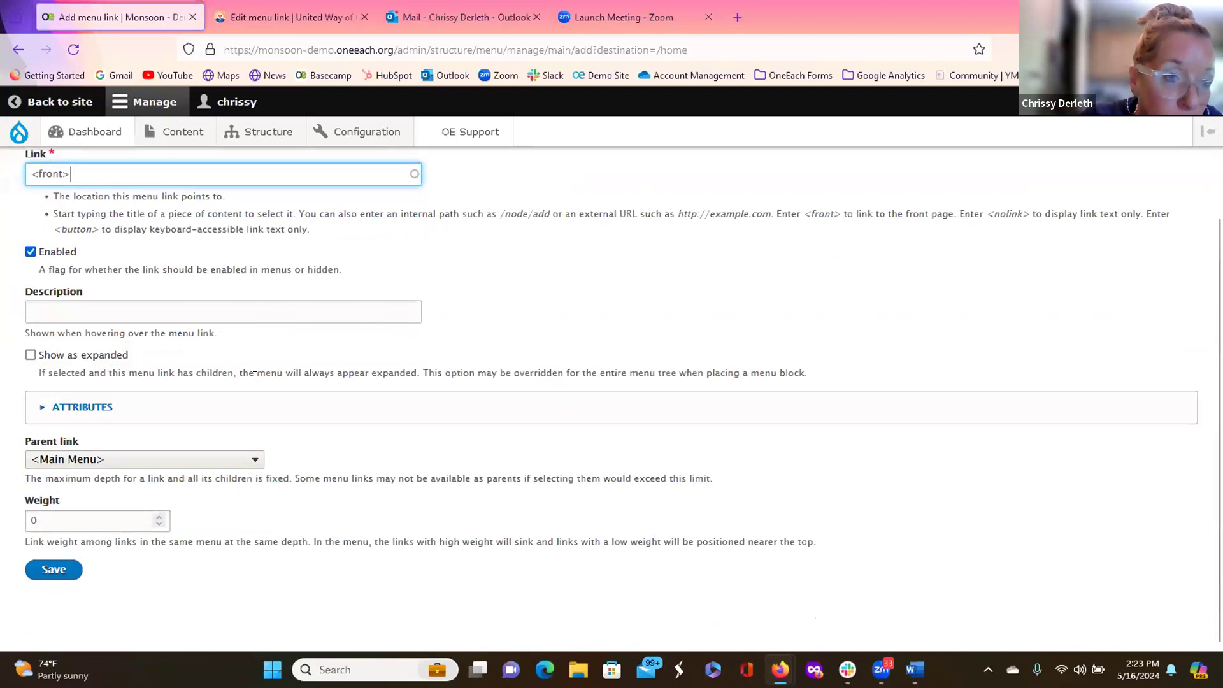
Step: Nest the new link under Our Partners with weight 1 and save it
click(255, 461)
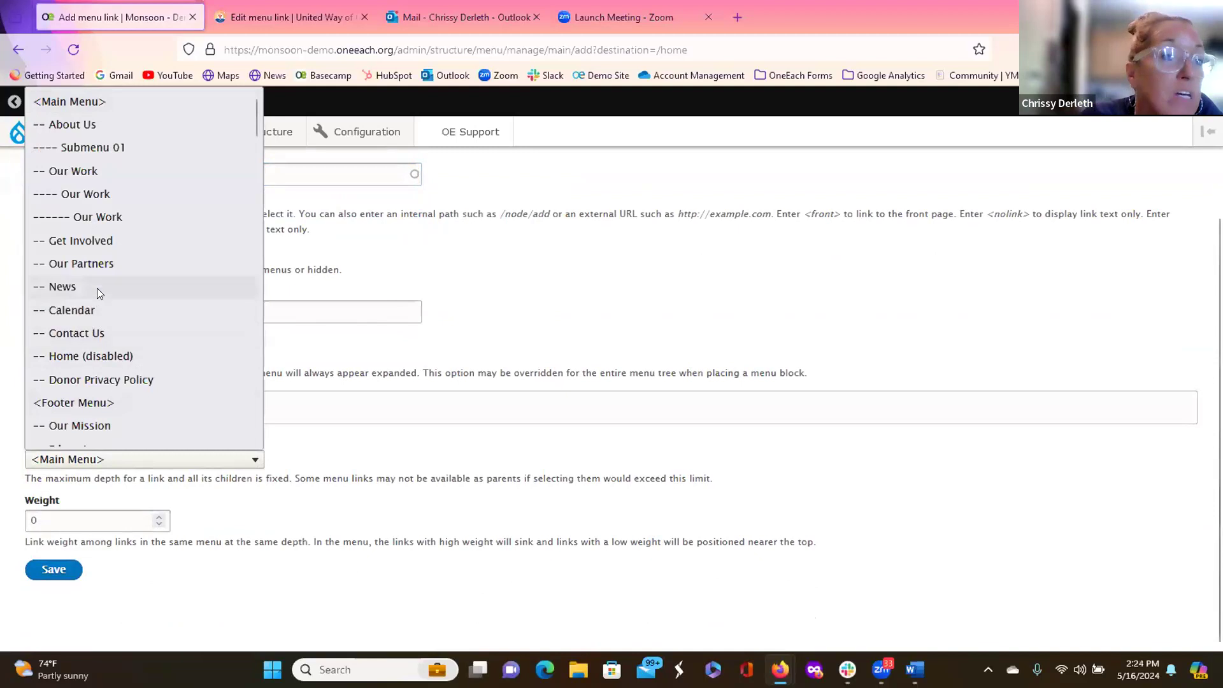
click(90, 262)
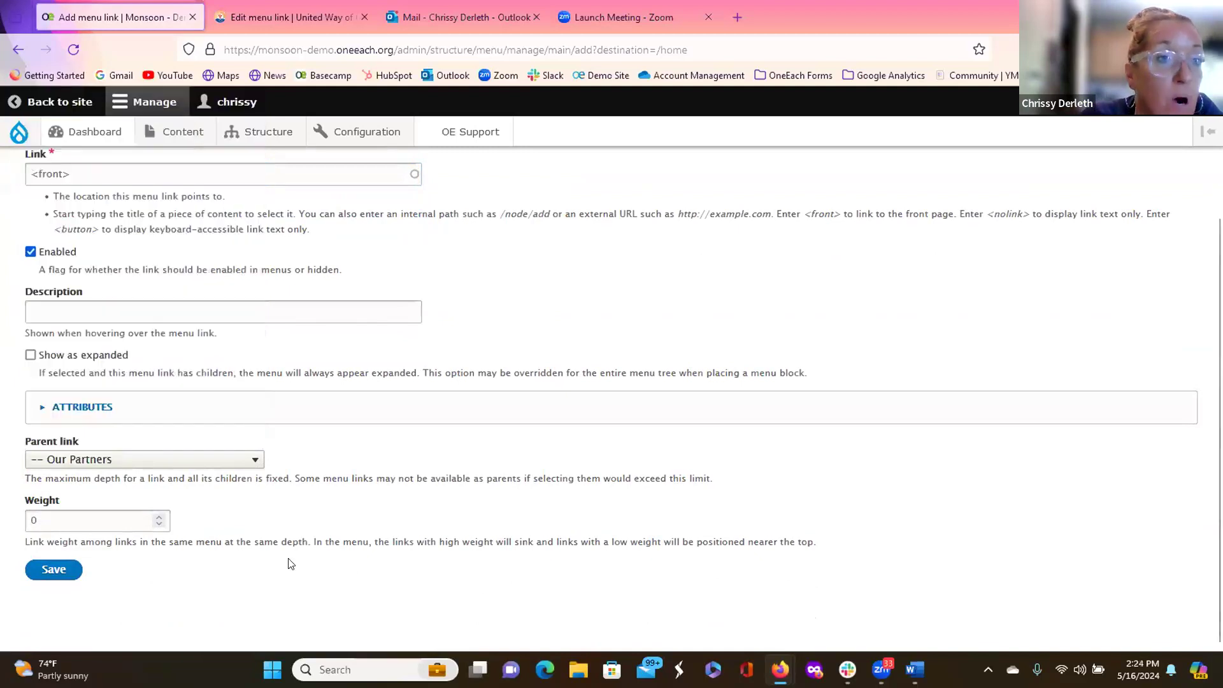
scroll(290, 563, up, 2)
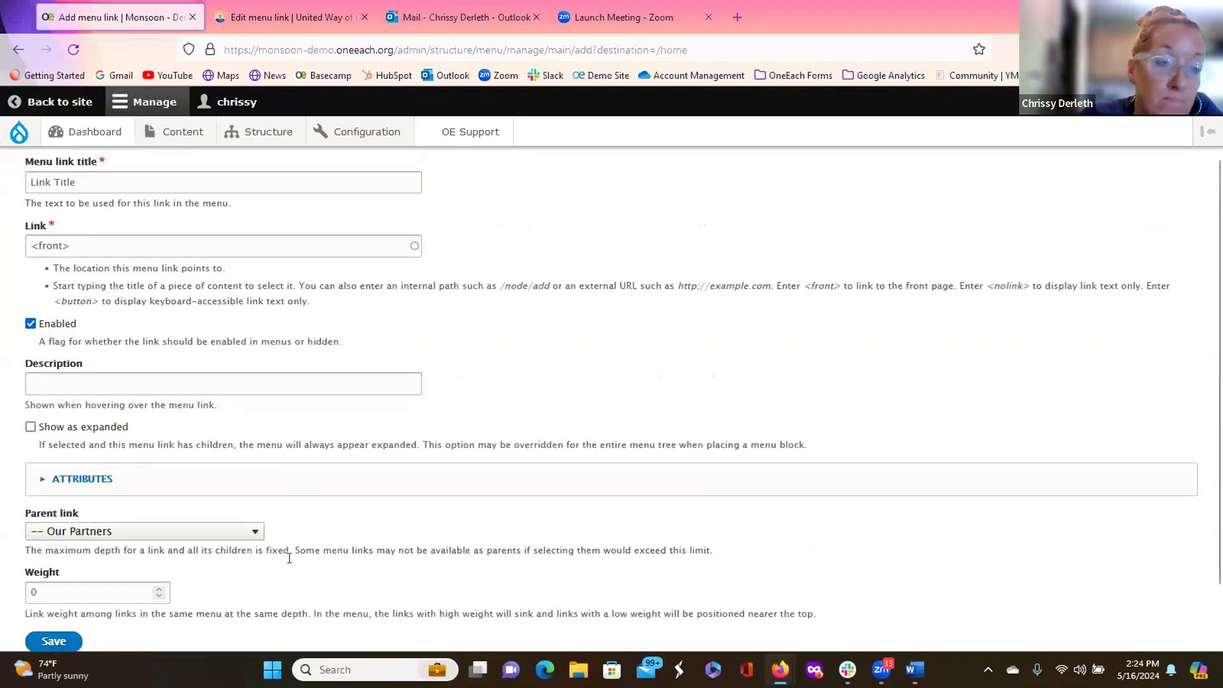
scroll(289, 557, down, 2)
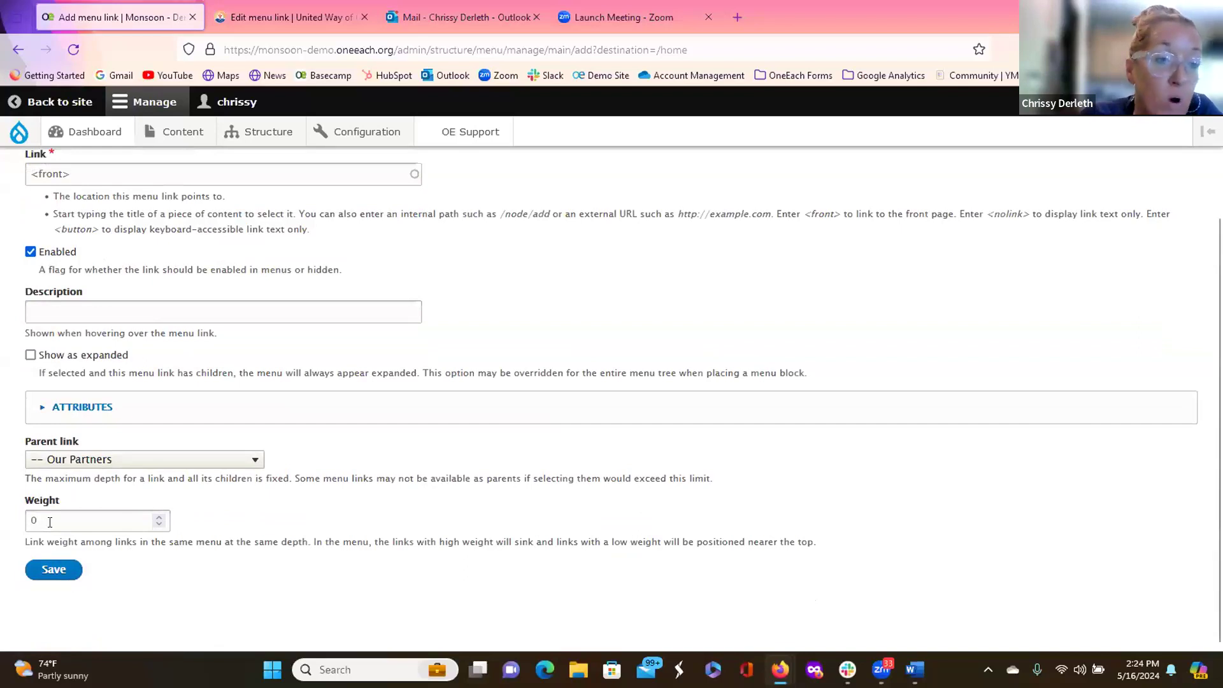
click(49, 521)
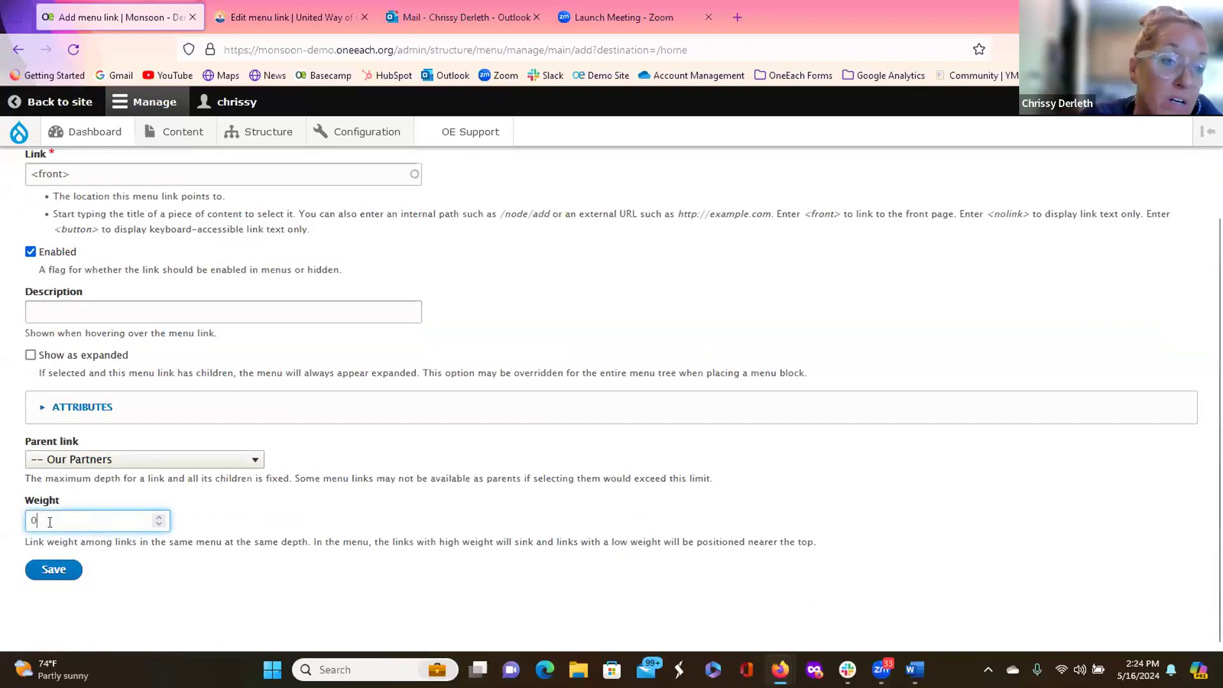
key(BackSpace)
text(1)
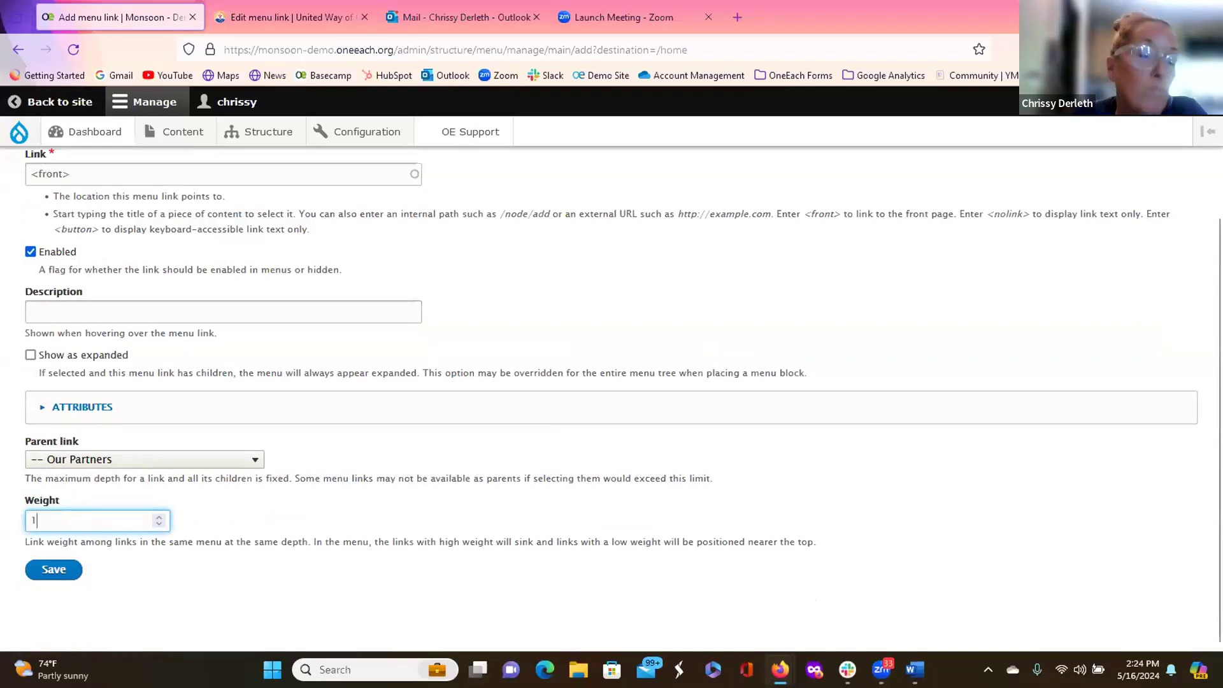
click(57, 570)
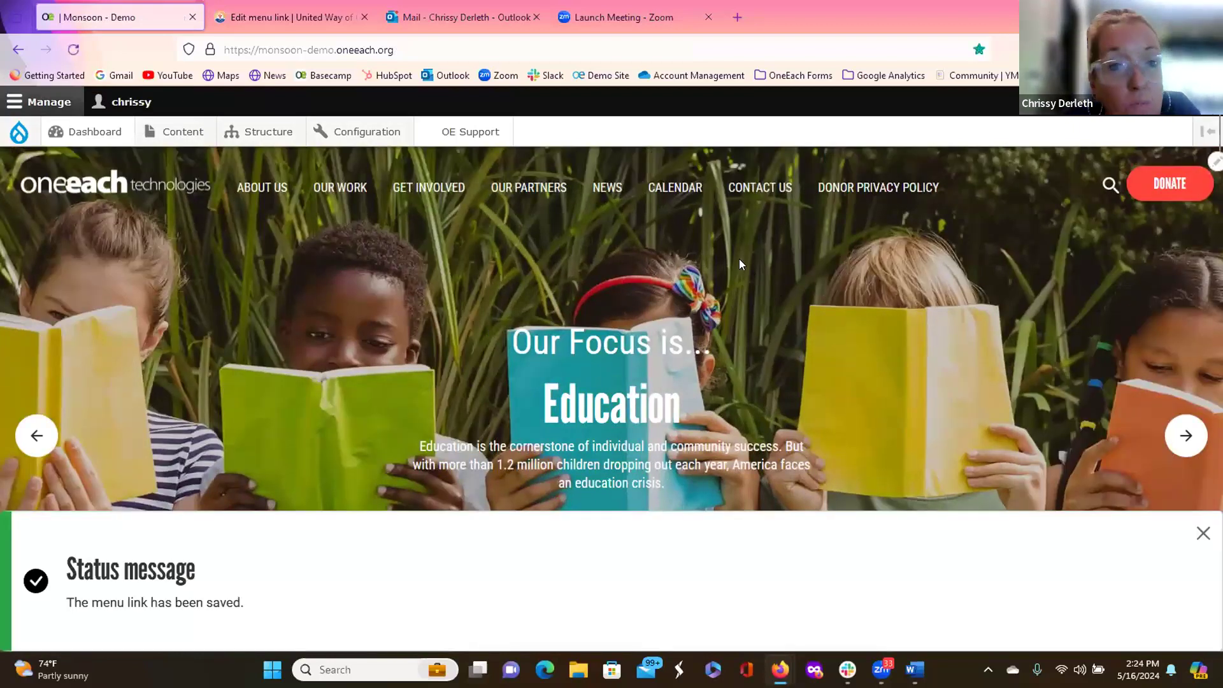
Step: Check the new item under Our Partners, then switch to the United Way Edit menu link tab
mouse_move(535, 191)
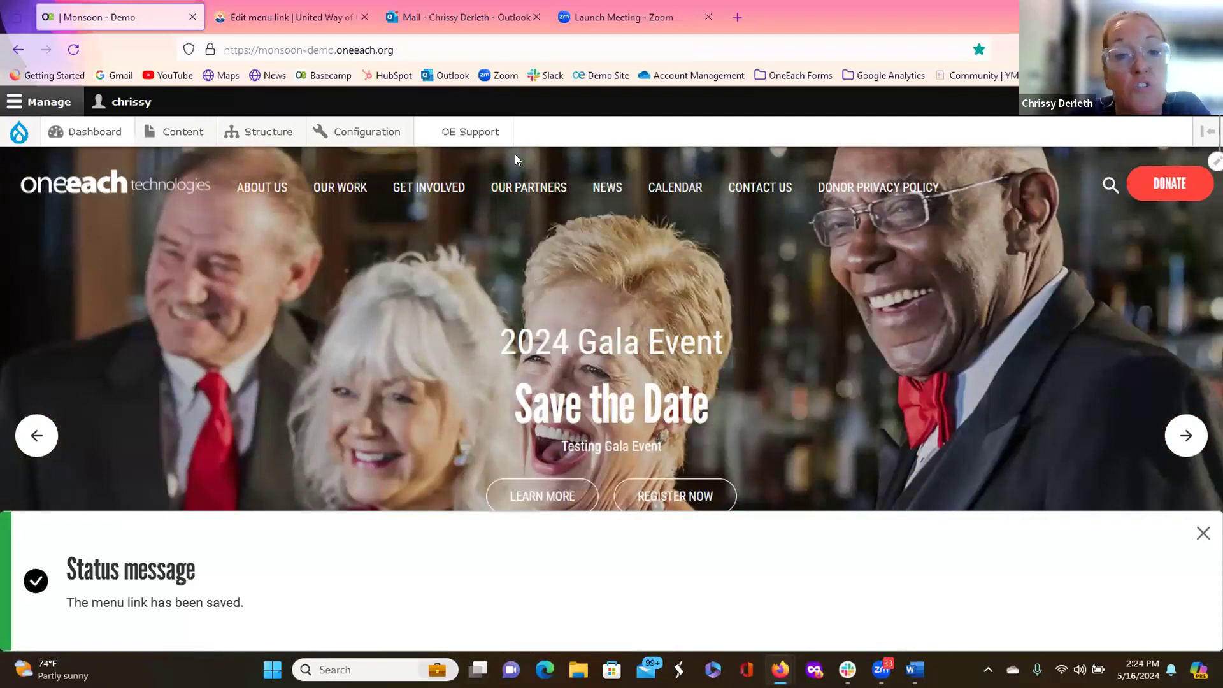
click(321, 15)
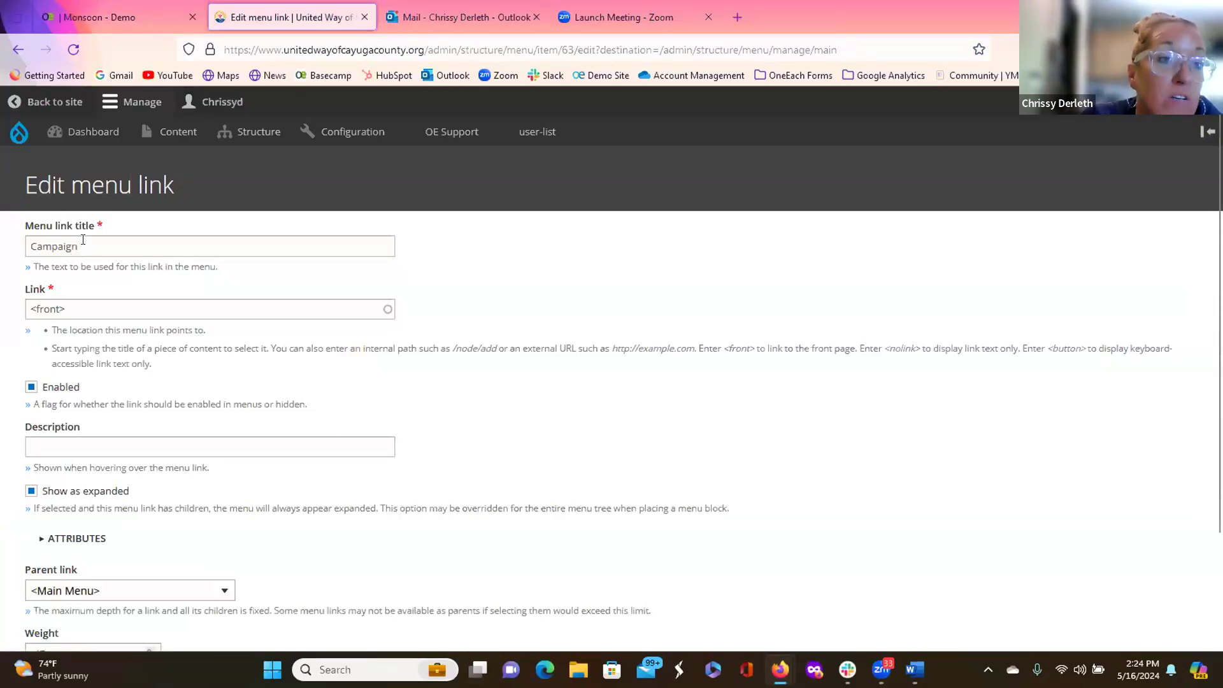
Step: Review the Campaign menu link's settings without changing them, then return to the Monsoon Demo homepage
scroll(108, 318, down, 2)
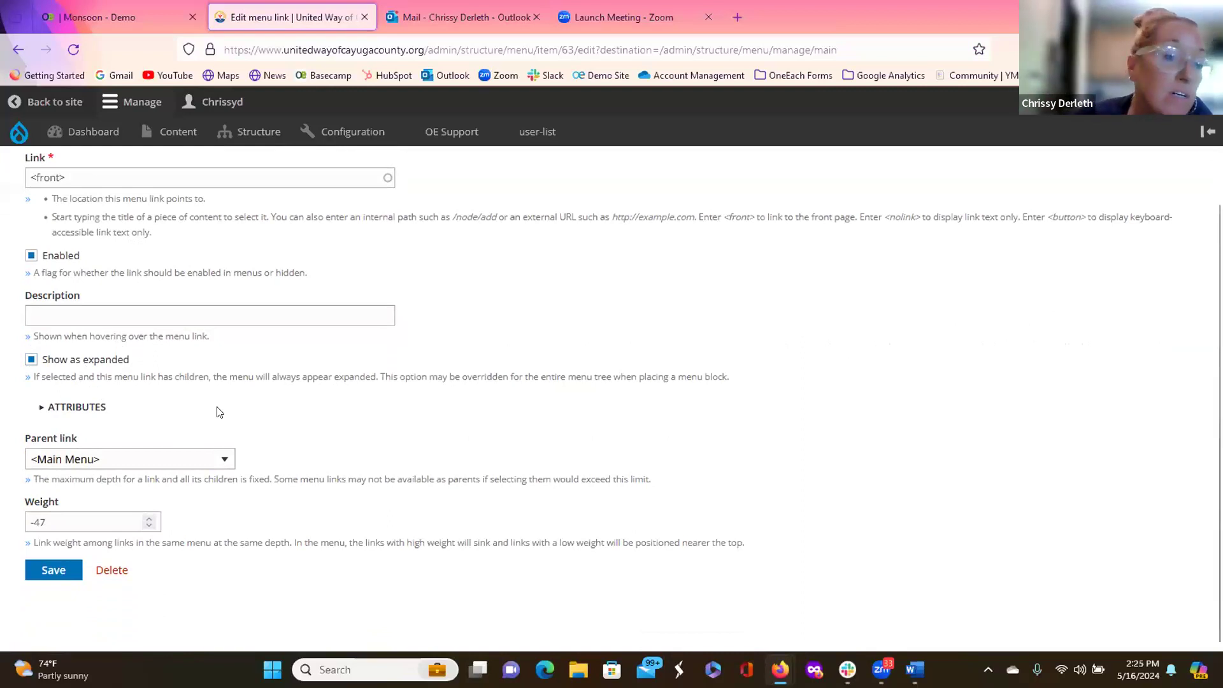
scroll(287, 494, up, 3)
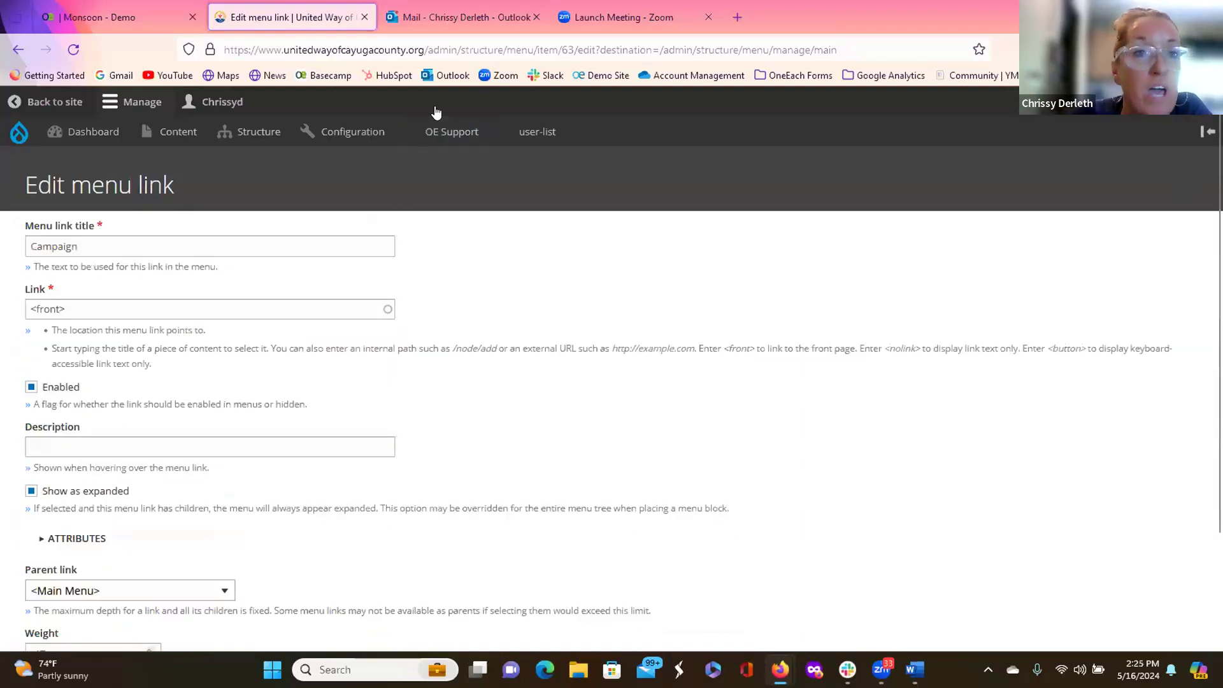
click(107, 11)
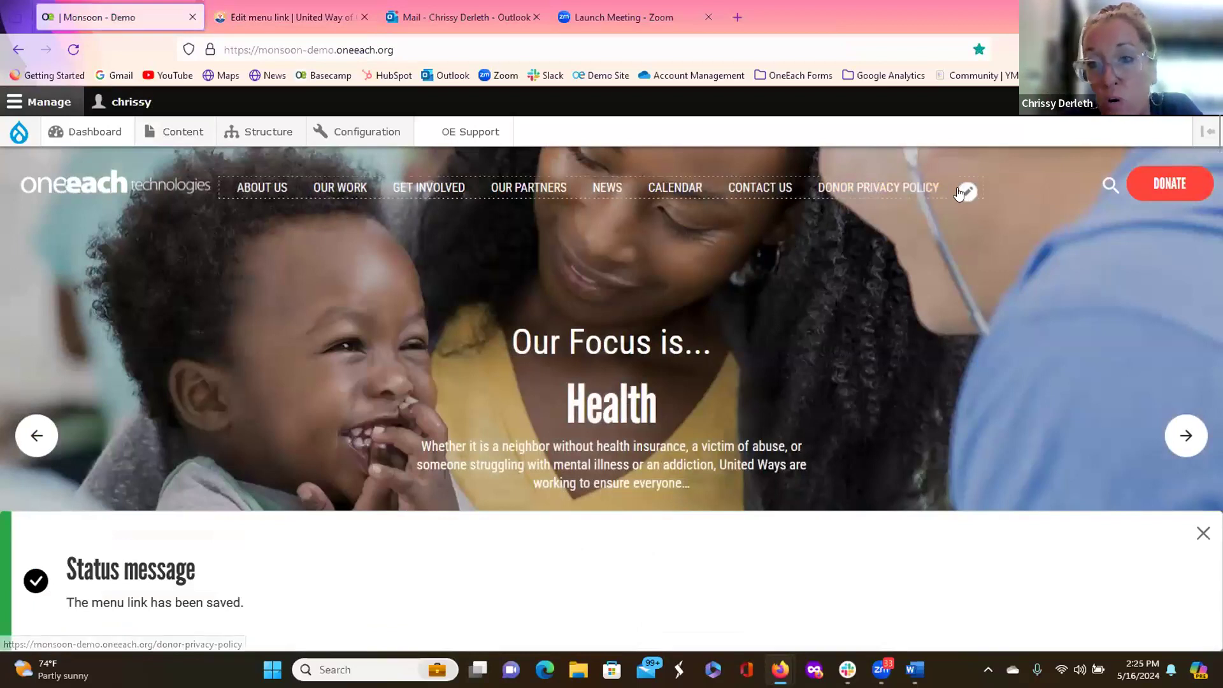
click(963, 190)
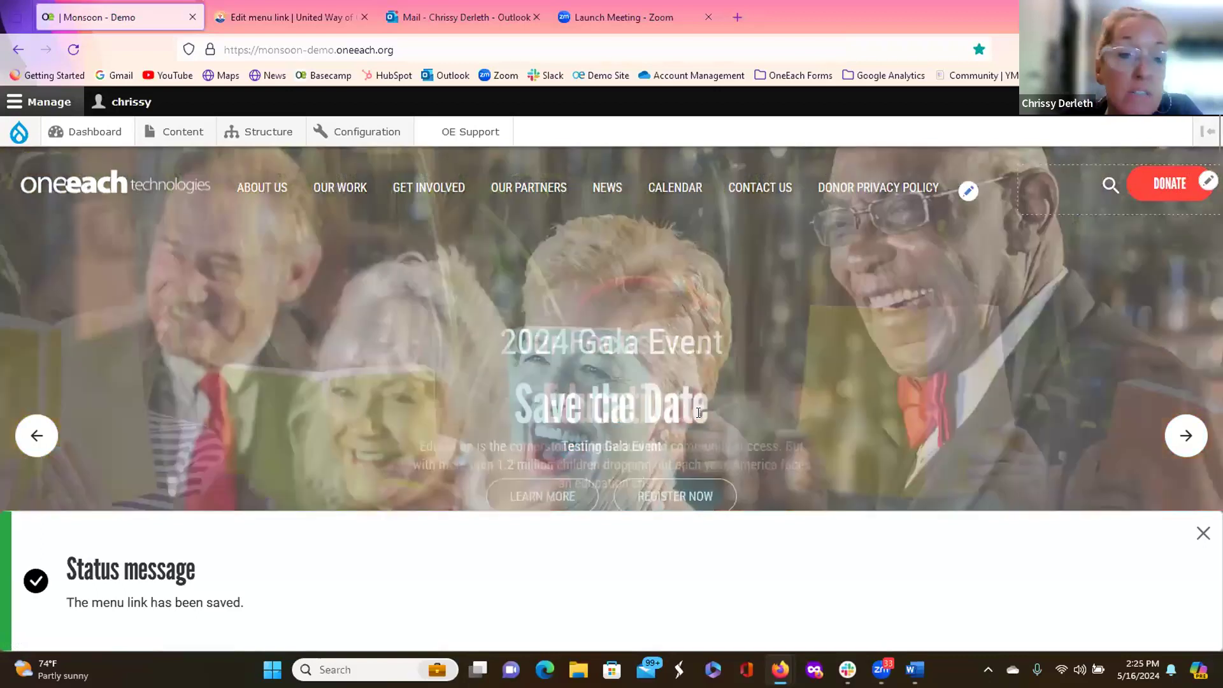
scroll(690, 450, down, 5)
scroll(692, 455, down, 15)
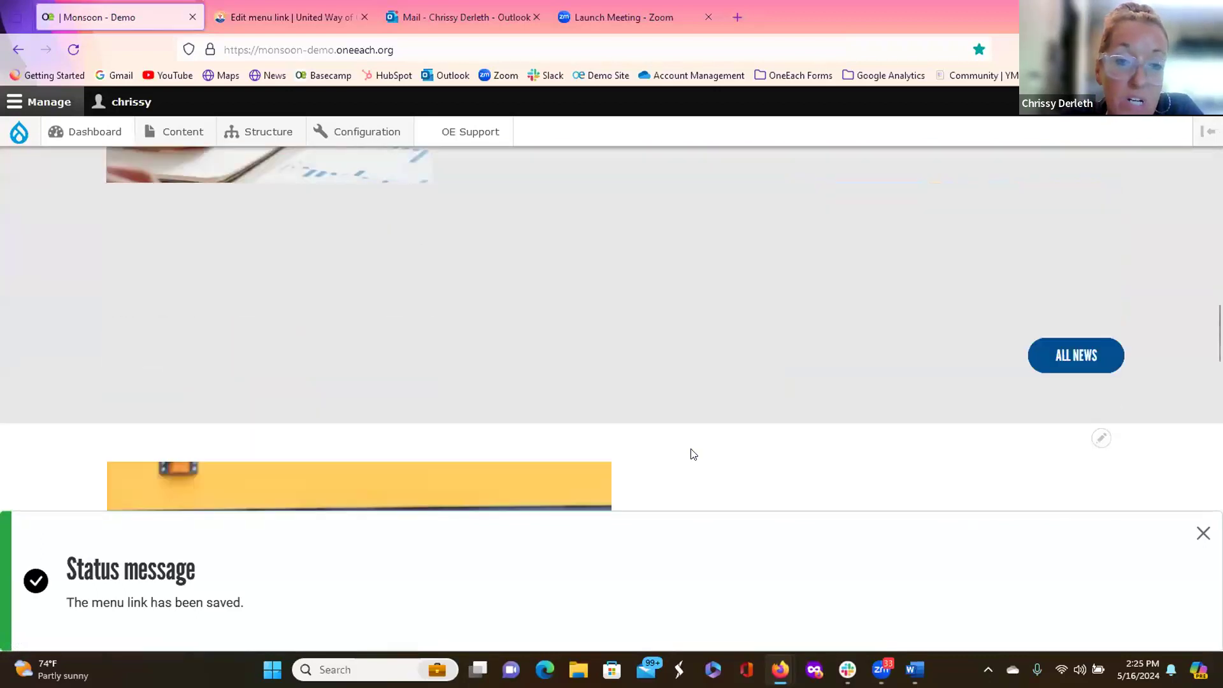
scroll(692, 453, down, 12)
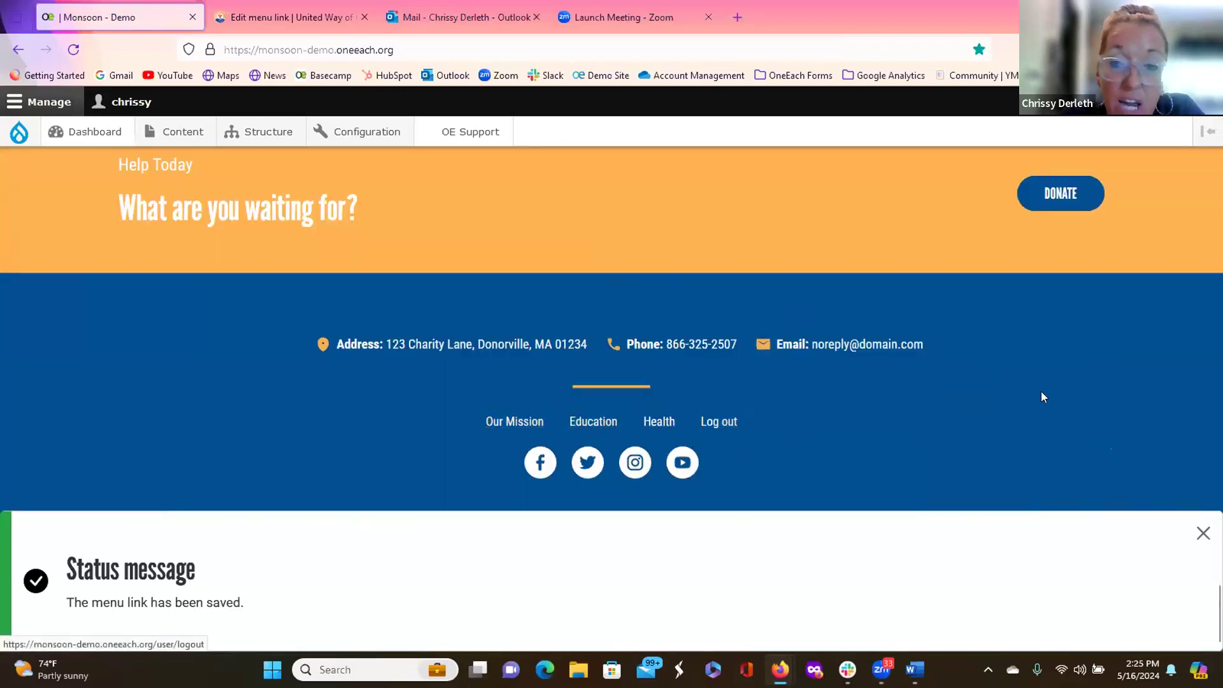
click(1100, 424)
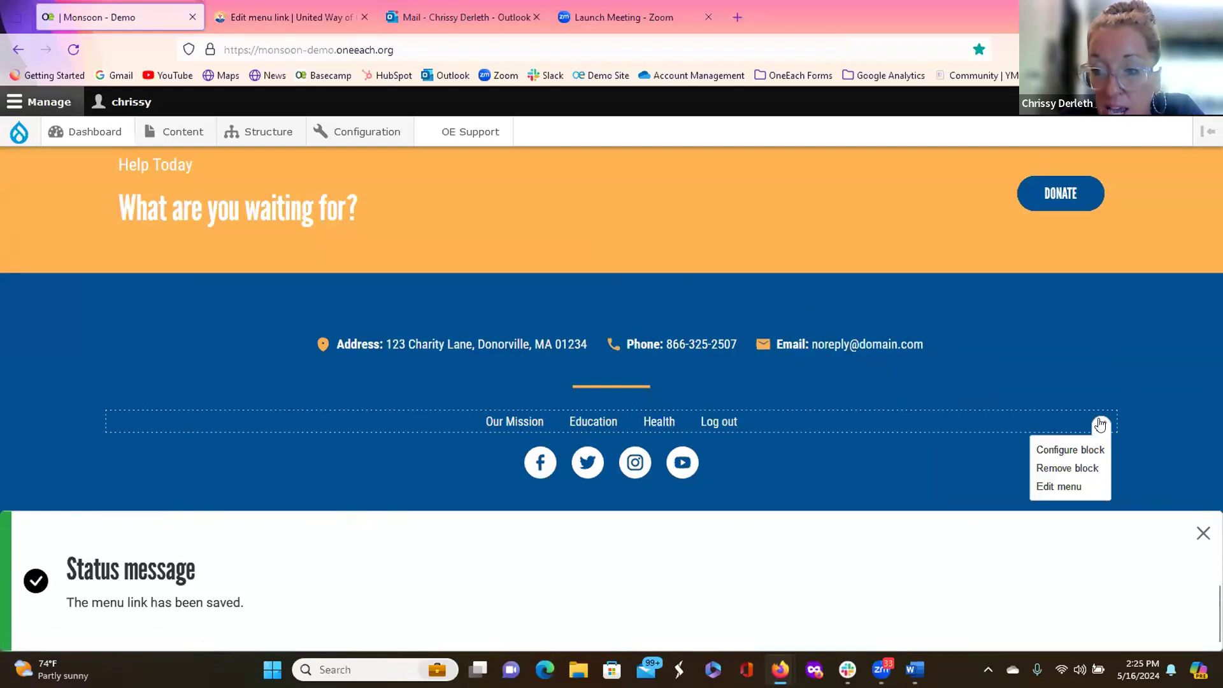
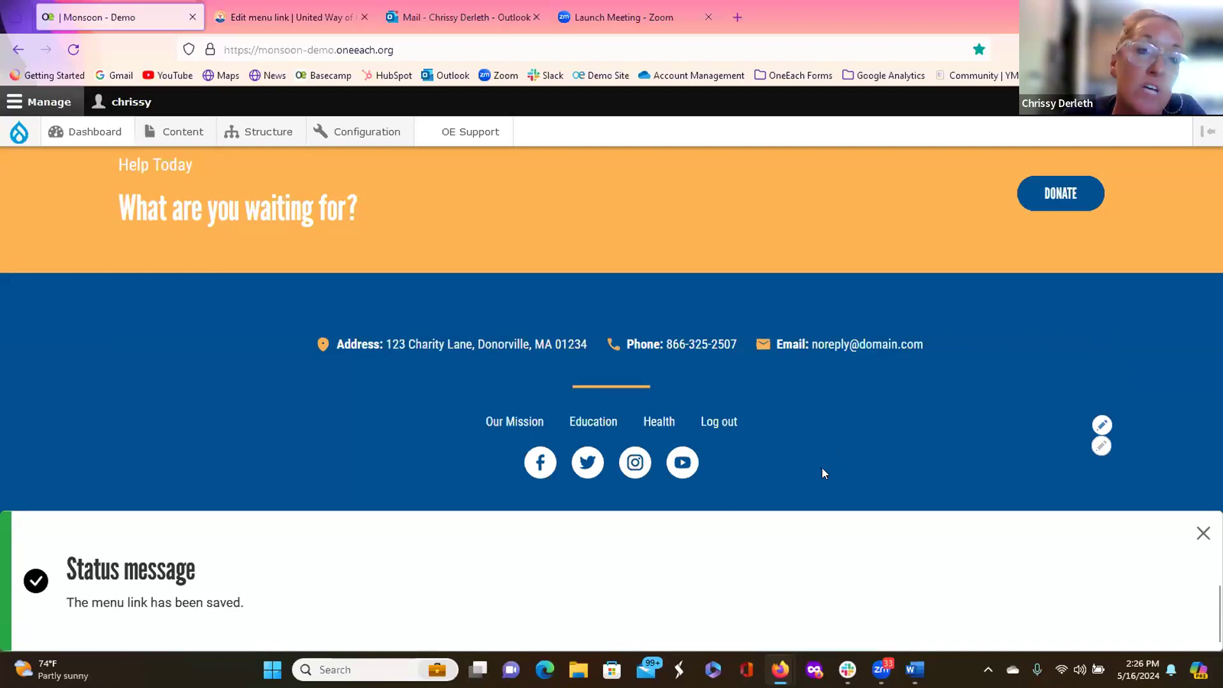
Step: Open the Main Menu's link list from Structure > Menus in the admin toolbar
scroll(372, 457, up, 4)
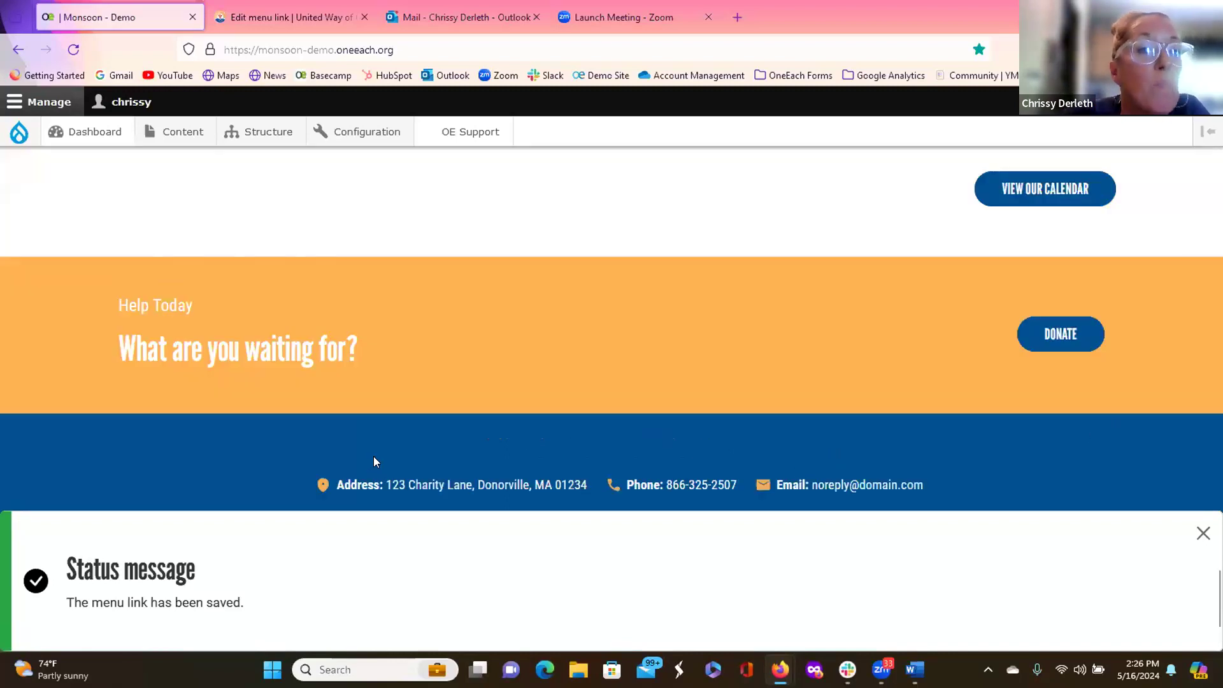
scroll(386, 463, up, 15)
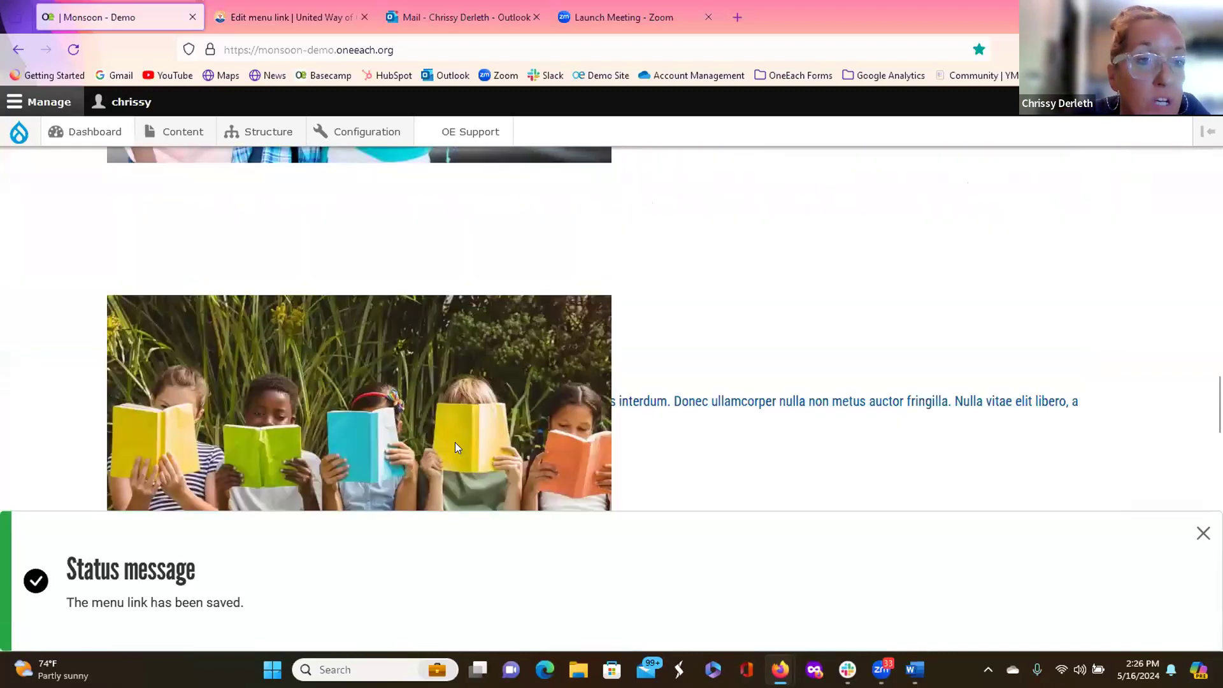
scroll(455, 441, up, 15)
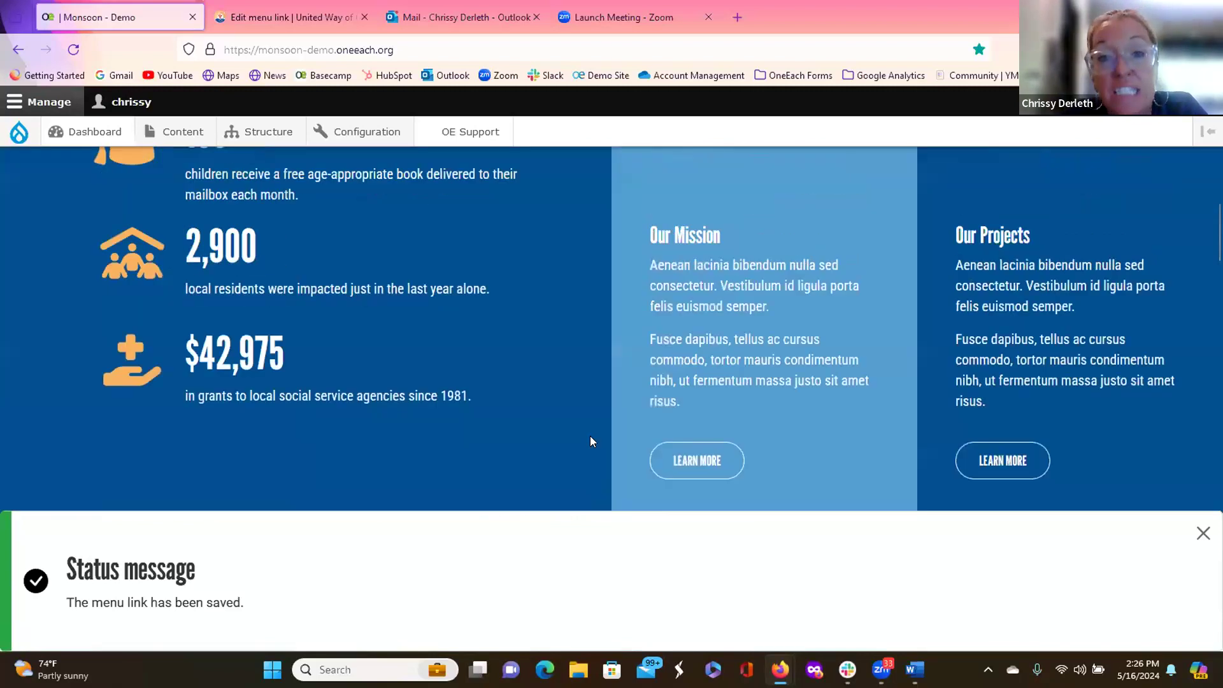
scroll(594, 448, up, 10)
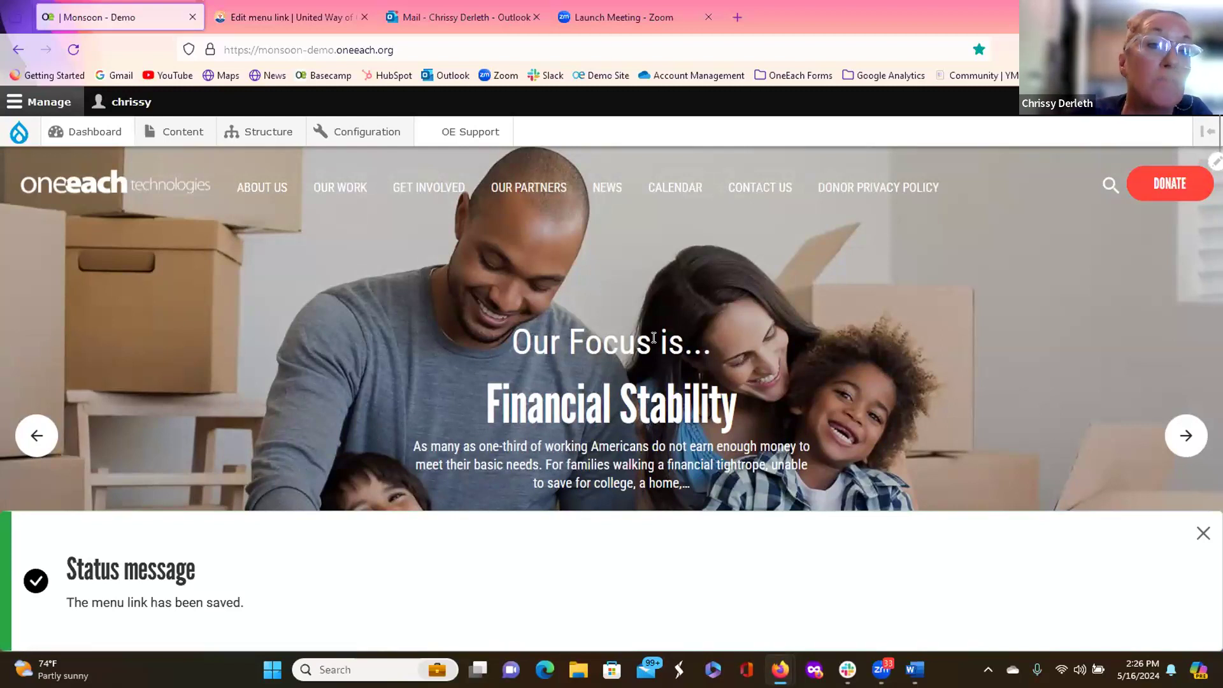
mouse_move(268, 134)
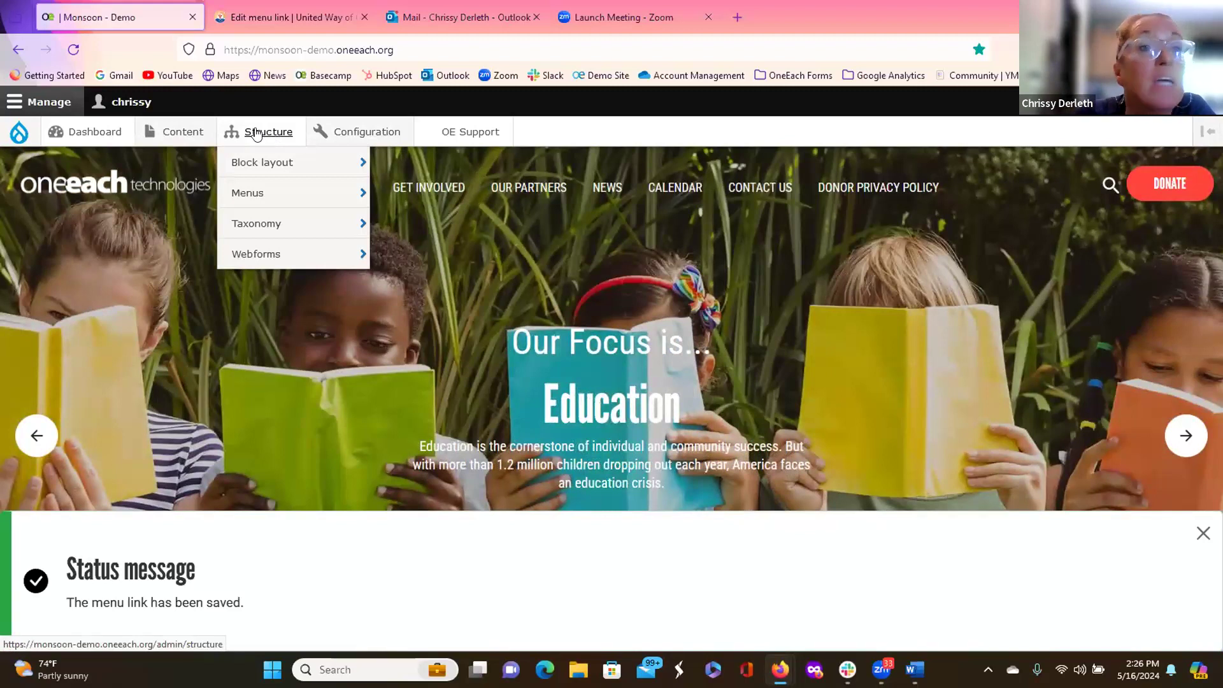
mouse_move(191, 132)
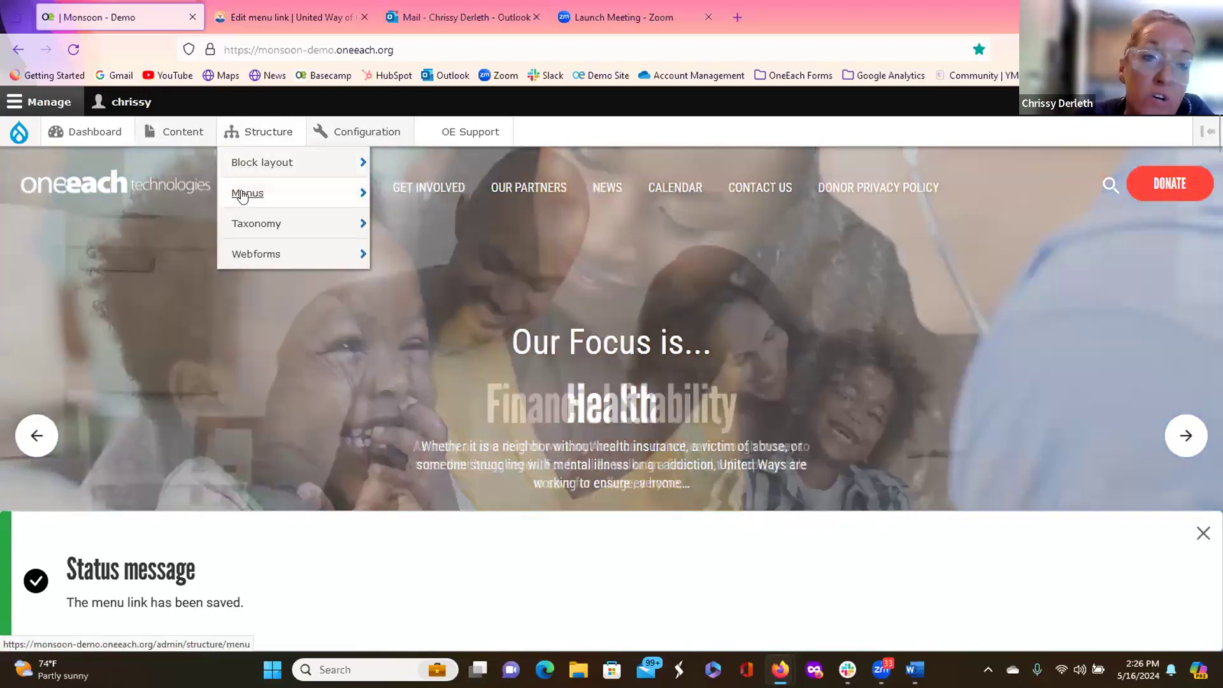
mouse_move(243, 196)
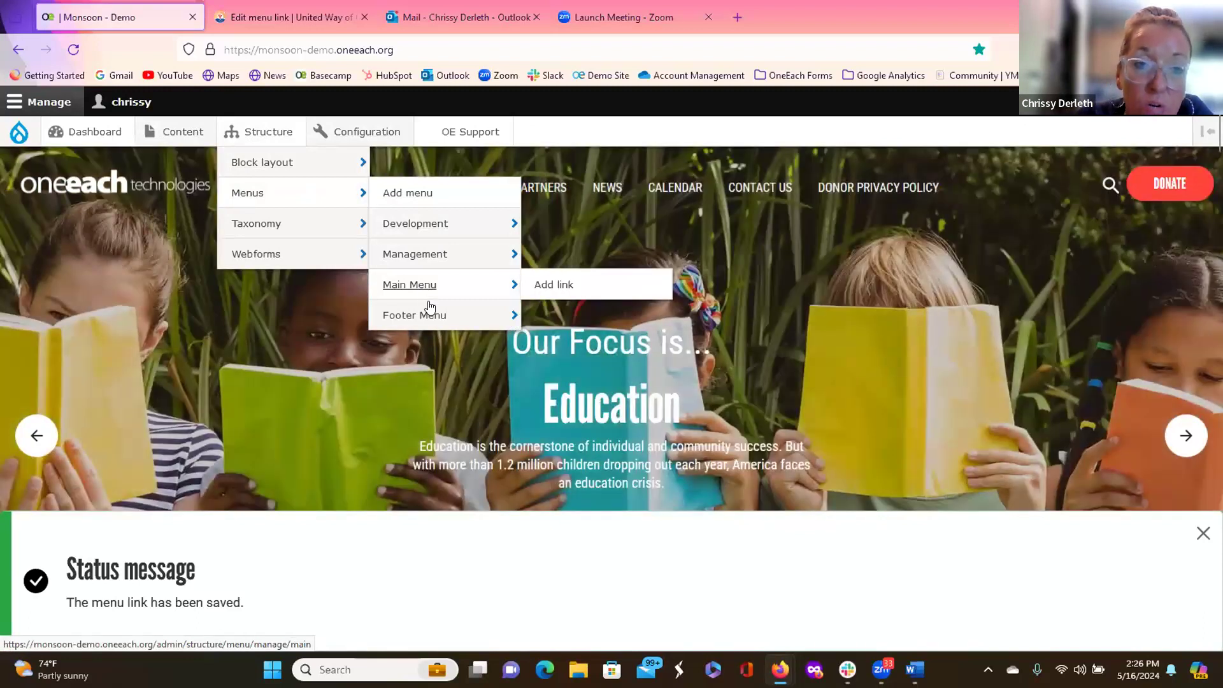
mouse_move(422, 323)
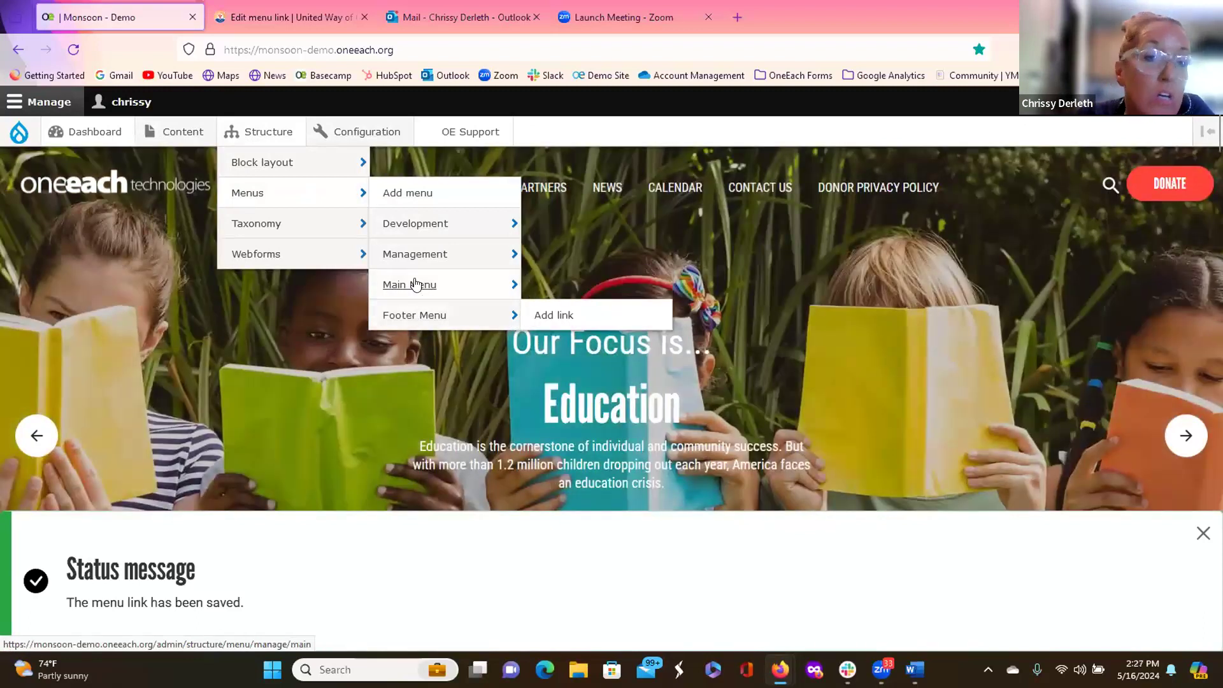
mouse_move(422, 284)
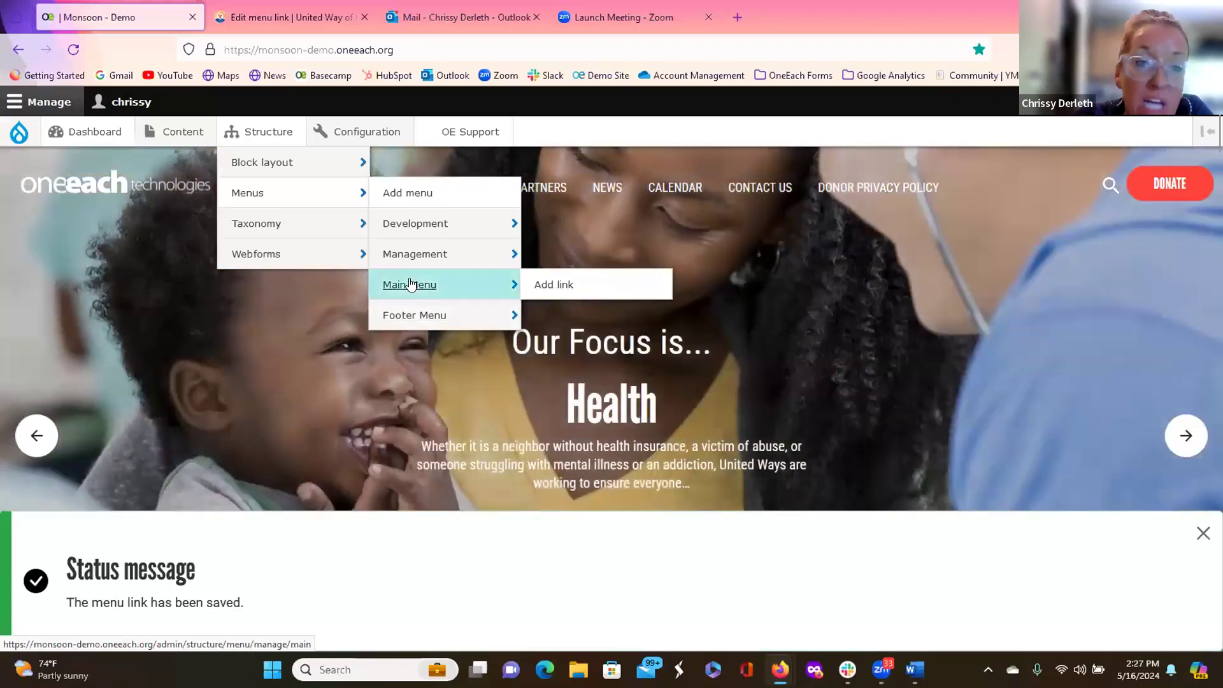
click(411, 284)
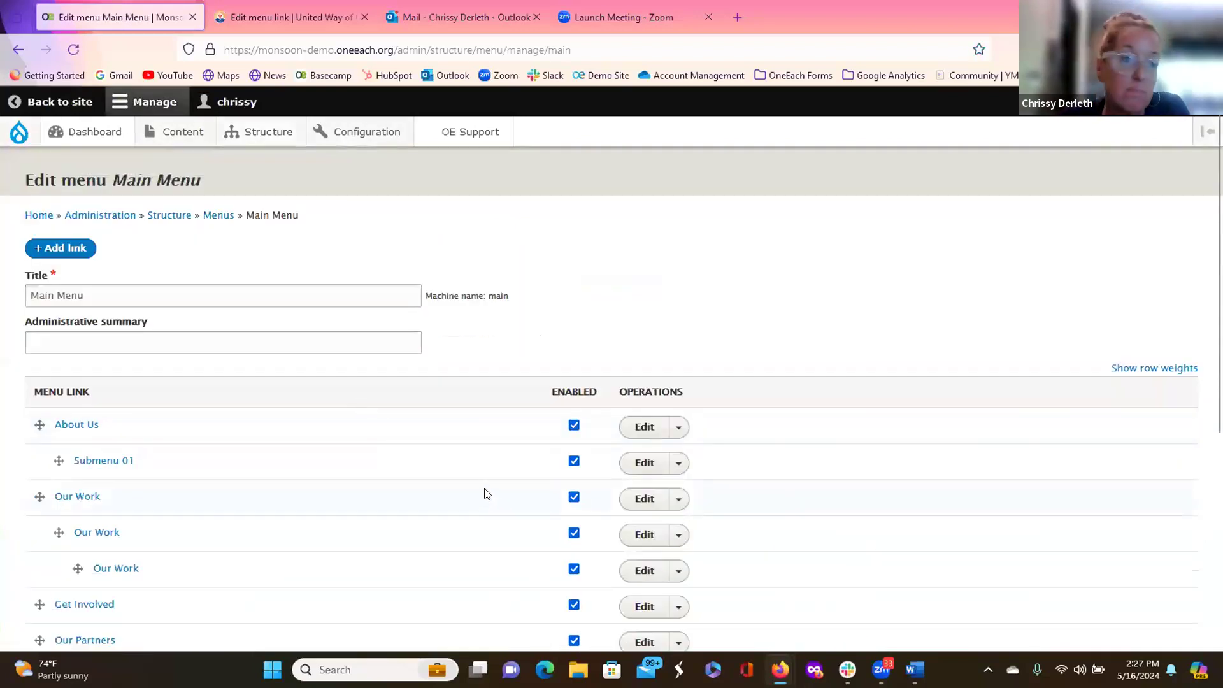
scroll(482, 471, down, 2)
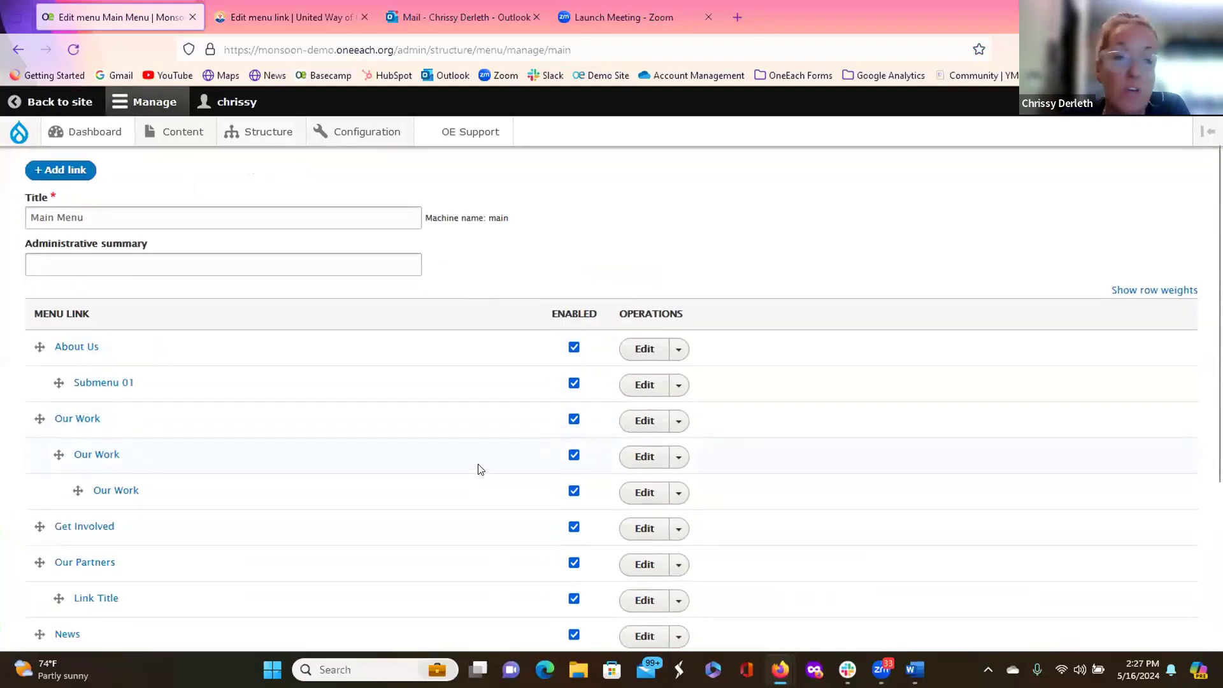
scroll(479, 468, down, 2)
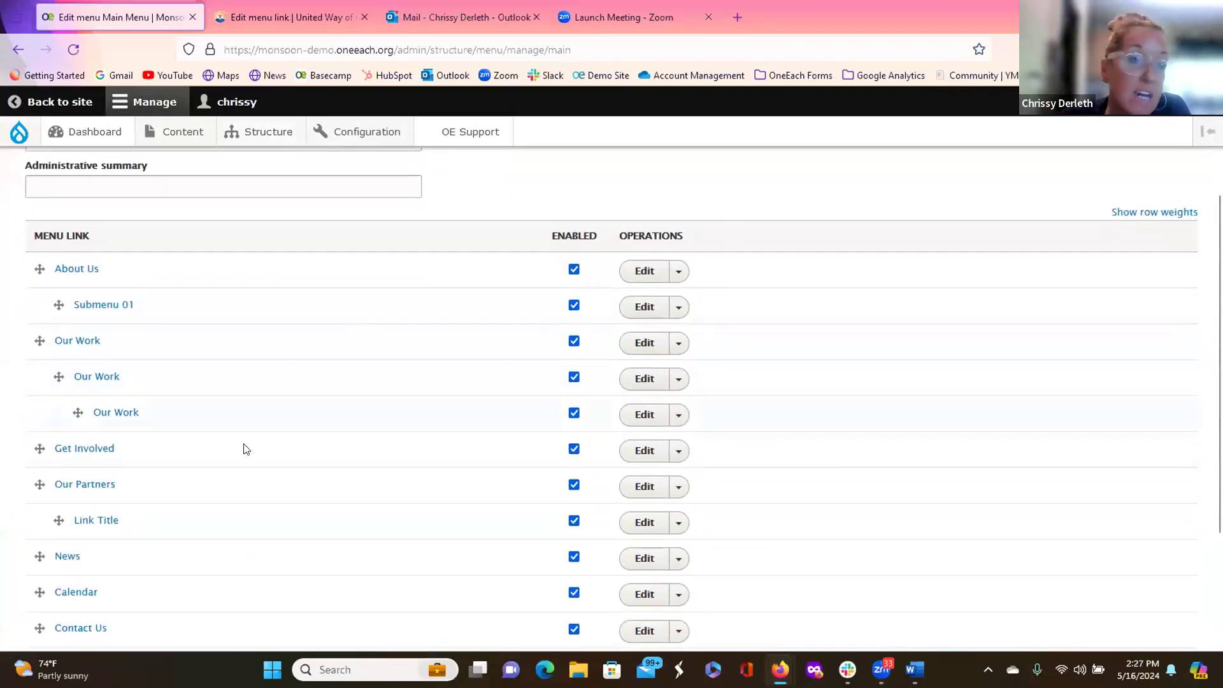
scroll(242, 420, up, 4)
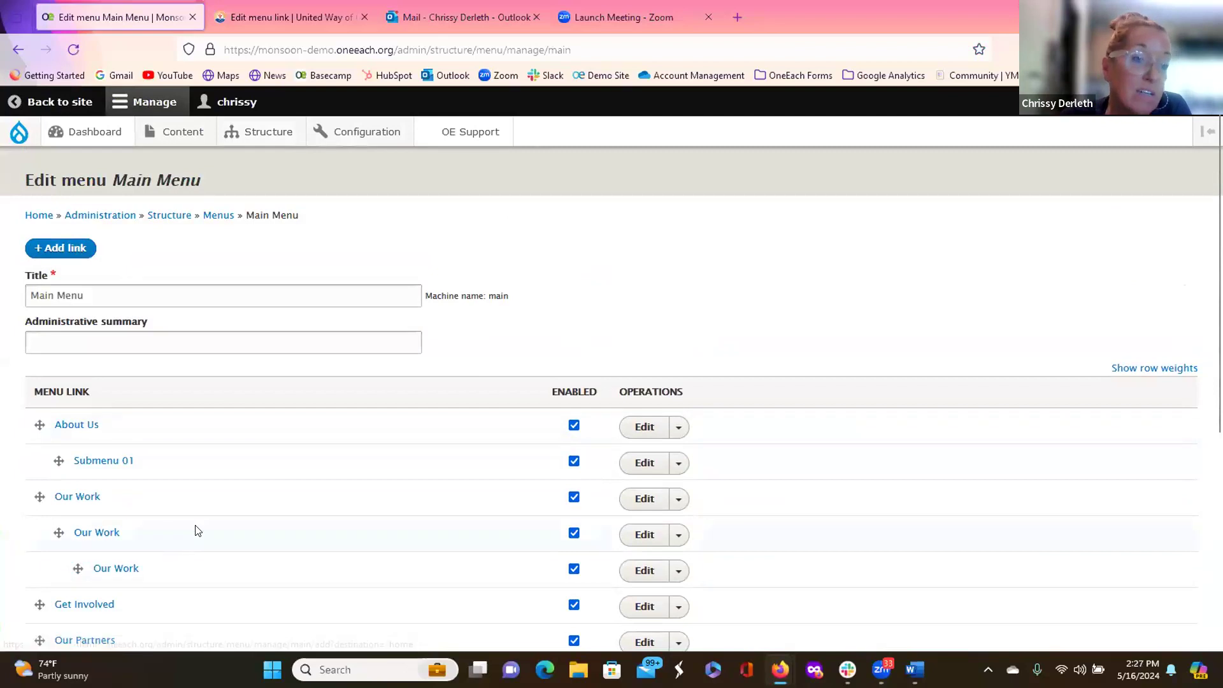
scroll(194, 529, down, 6)
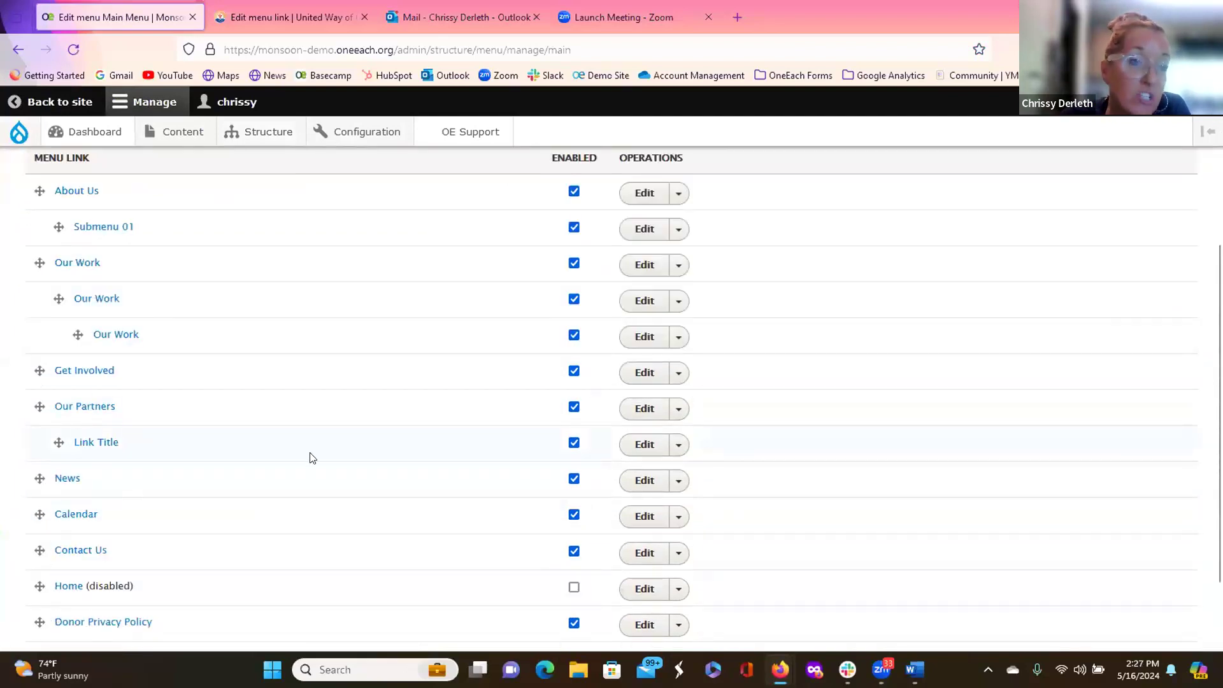
scroll(297, 470, up, 4)
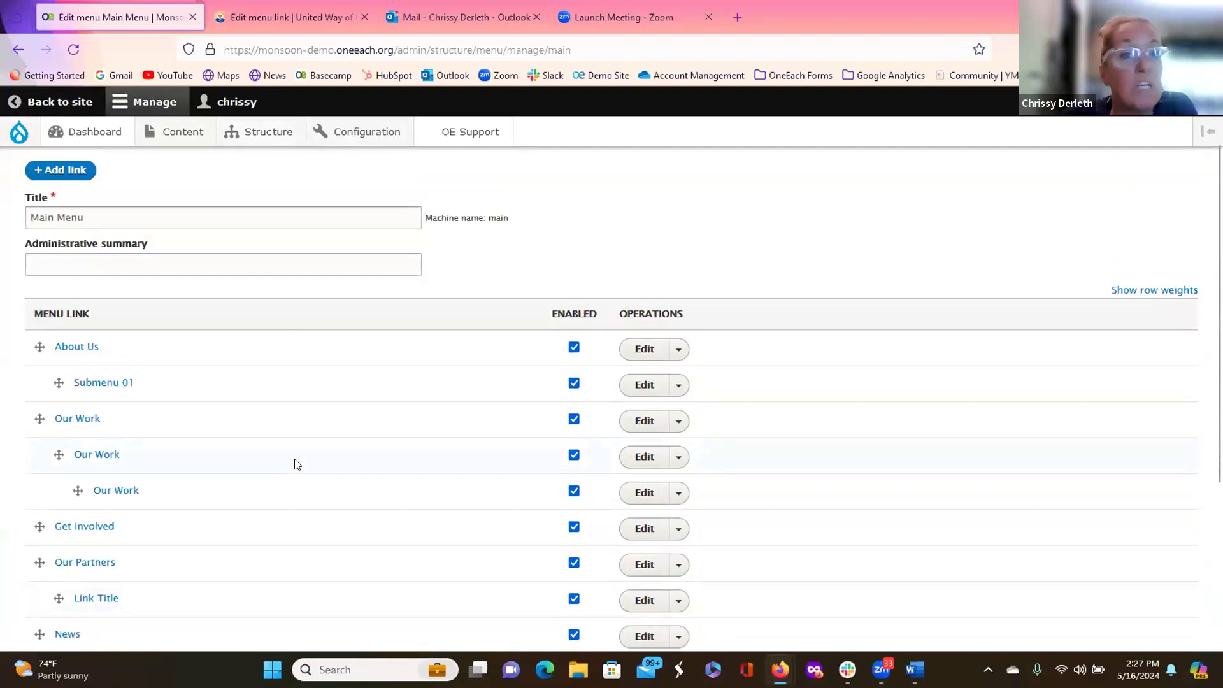
scroll(295, 462, down, 4)
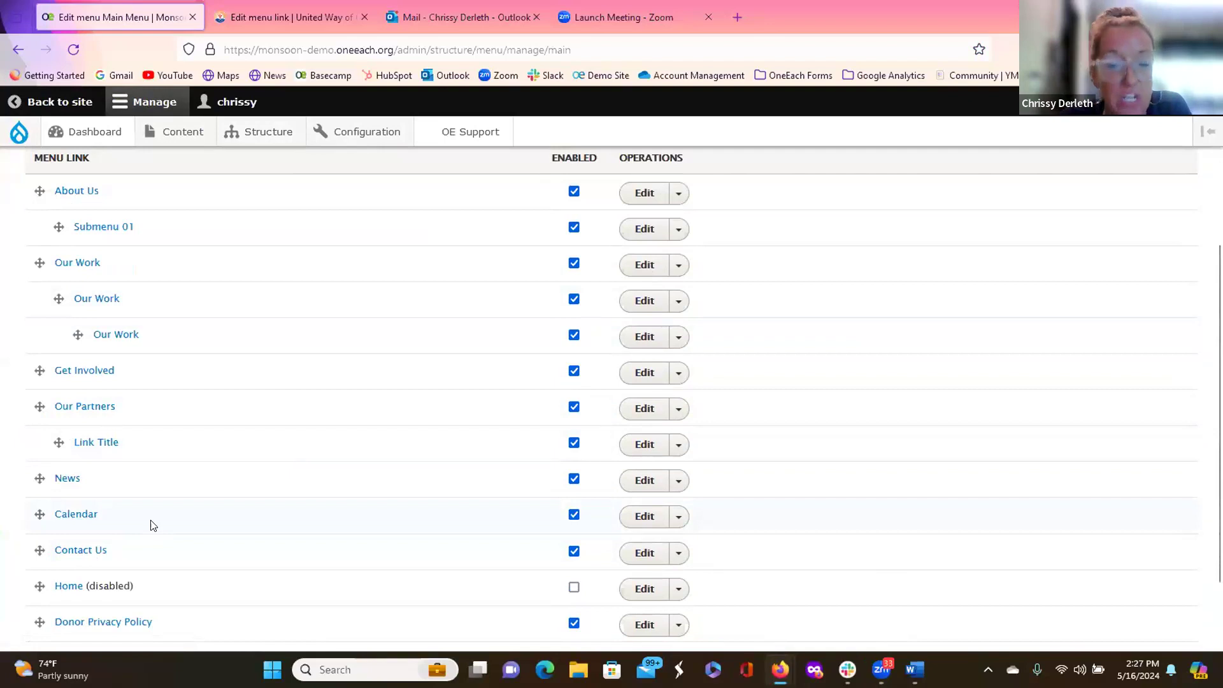
scroll(164, 497, down, 2)
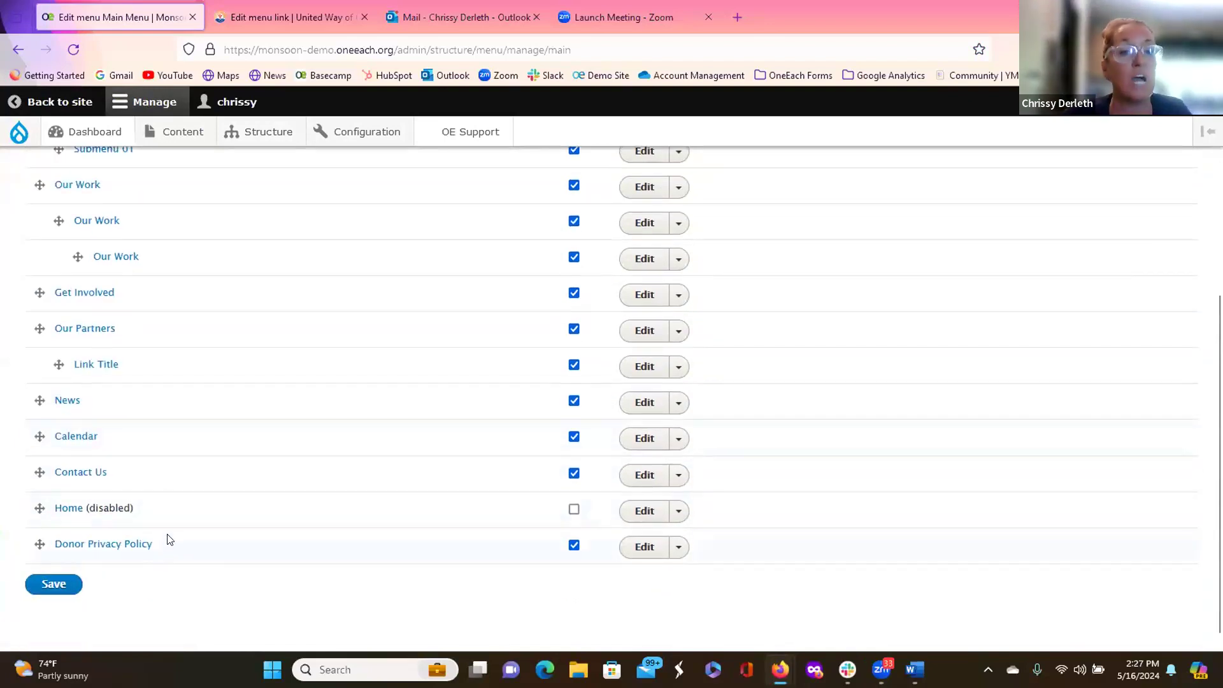
scroll(210, 512, up, 5)
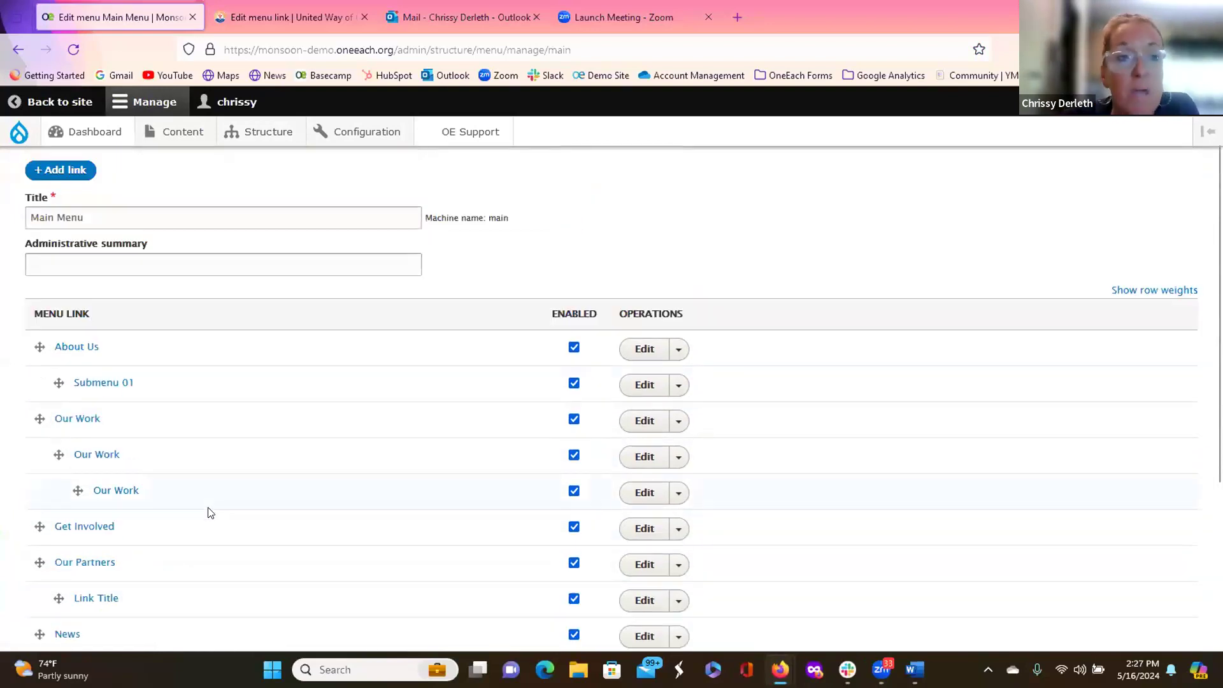
scroll(230, 466, up, 2)
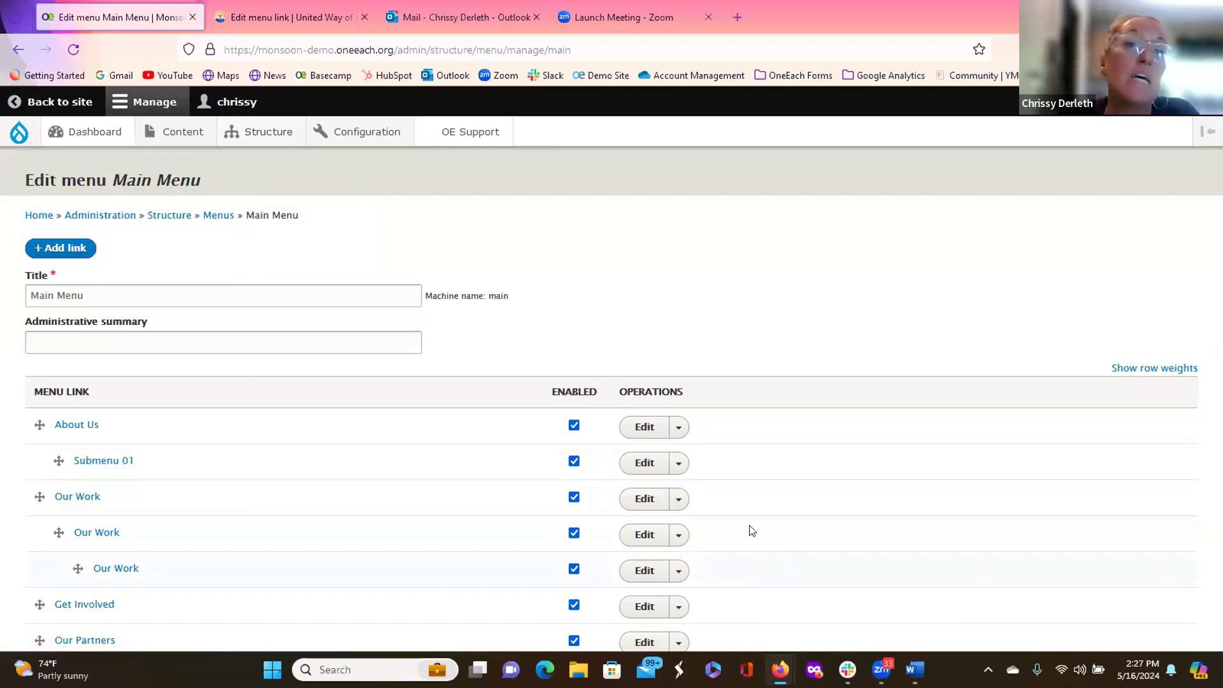
Step: Find Donor Privacy Policy in the Content list and open its Edit form
click(26, 138)
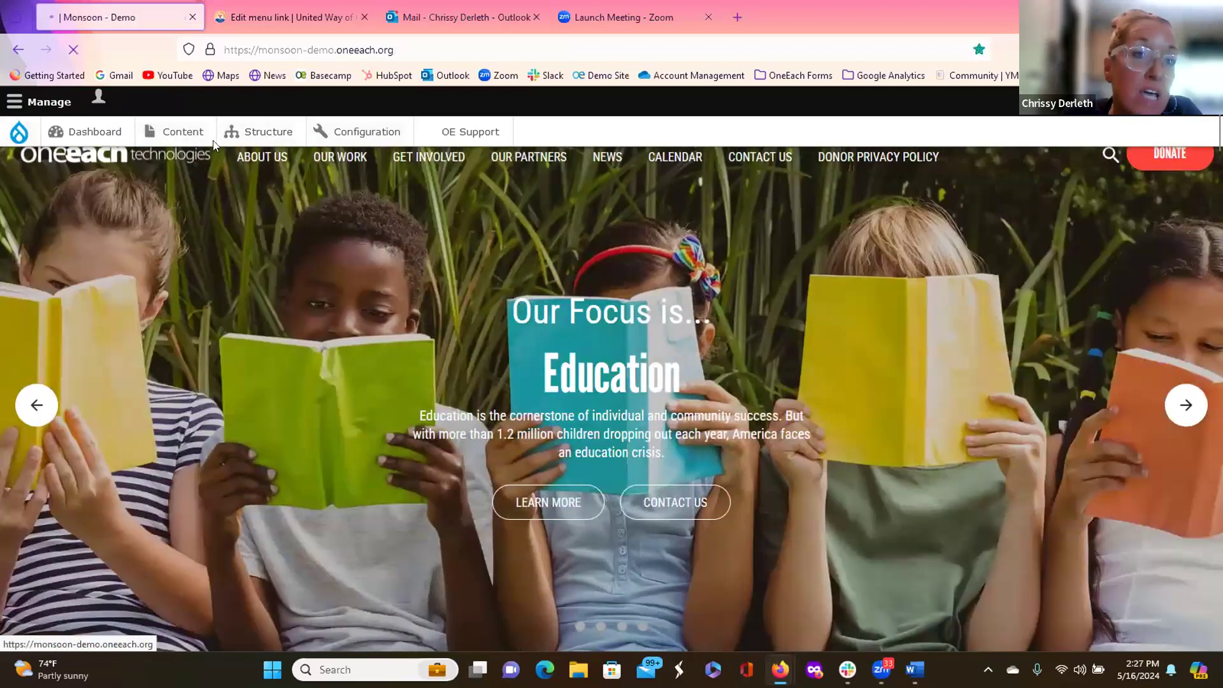
mouse_move(167, 131)
mouse_move(201, 163)
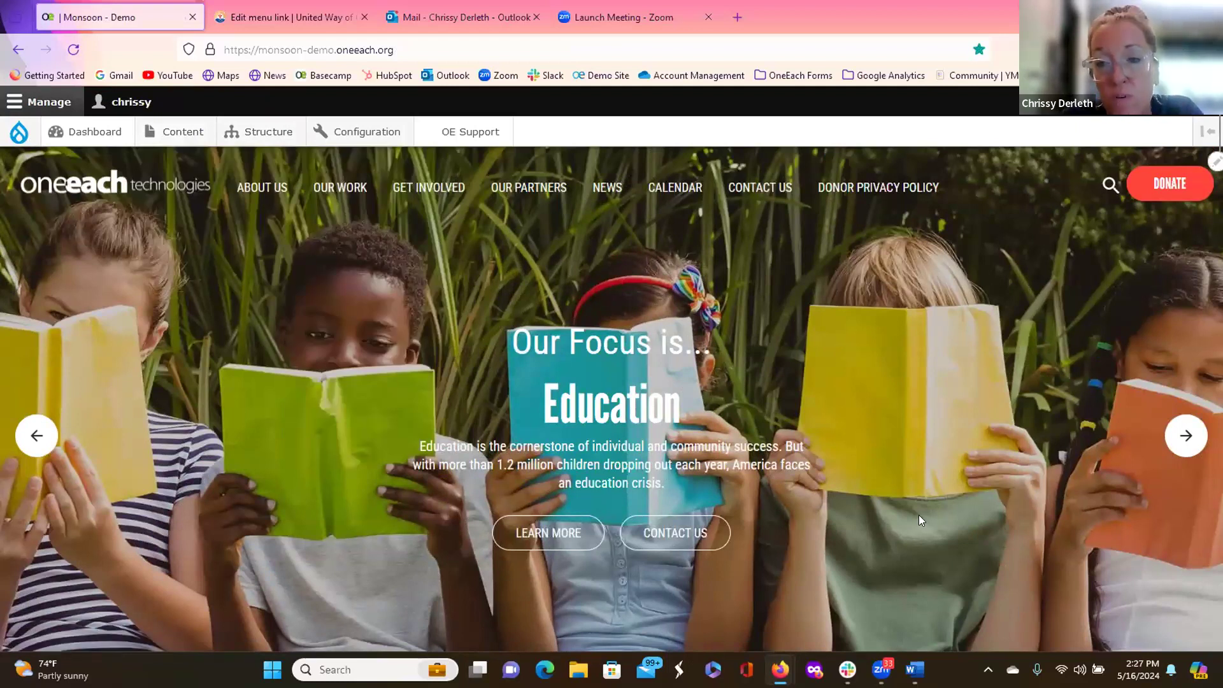
click(180, 139)
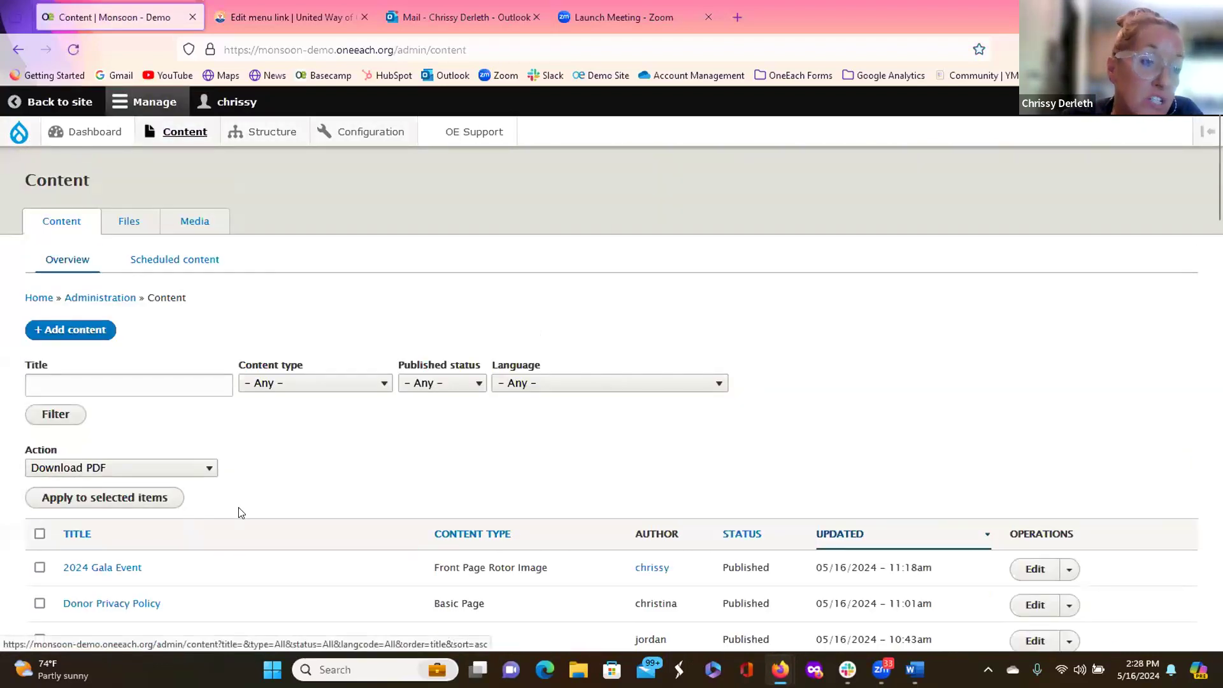
scroll(237, 509, down, 2)
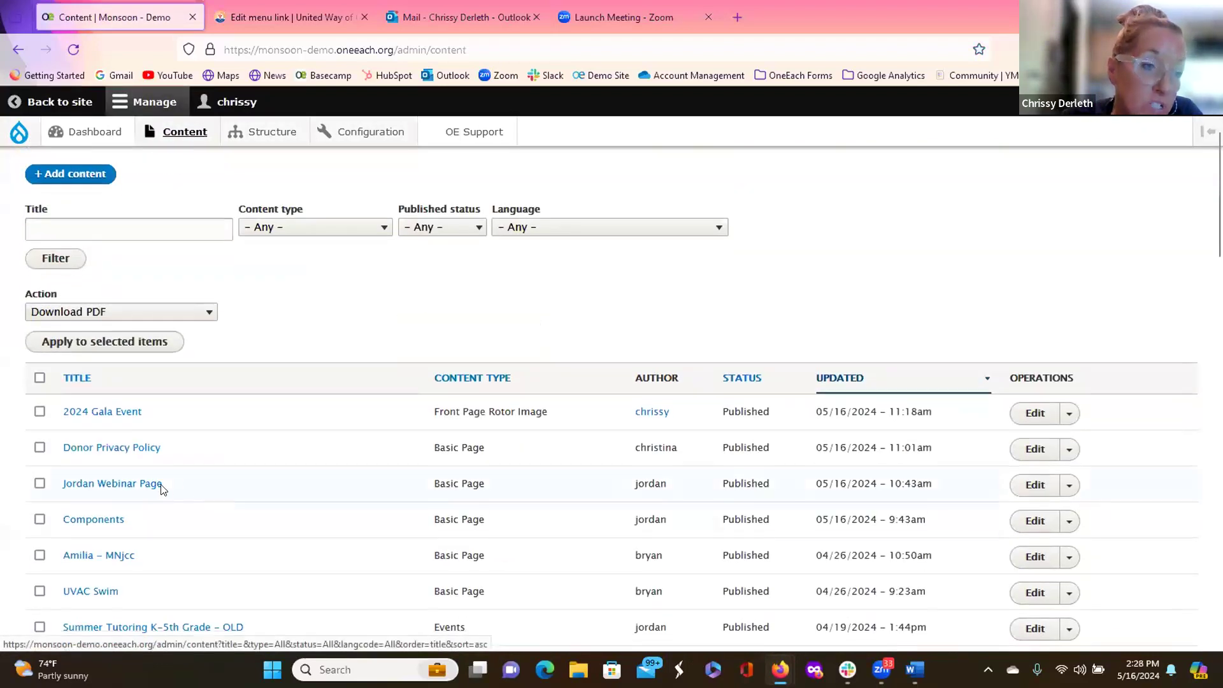
click(127, 449)
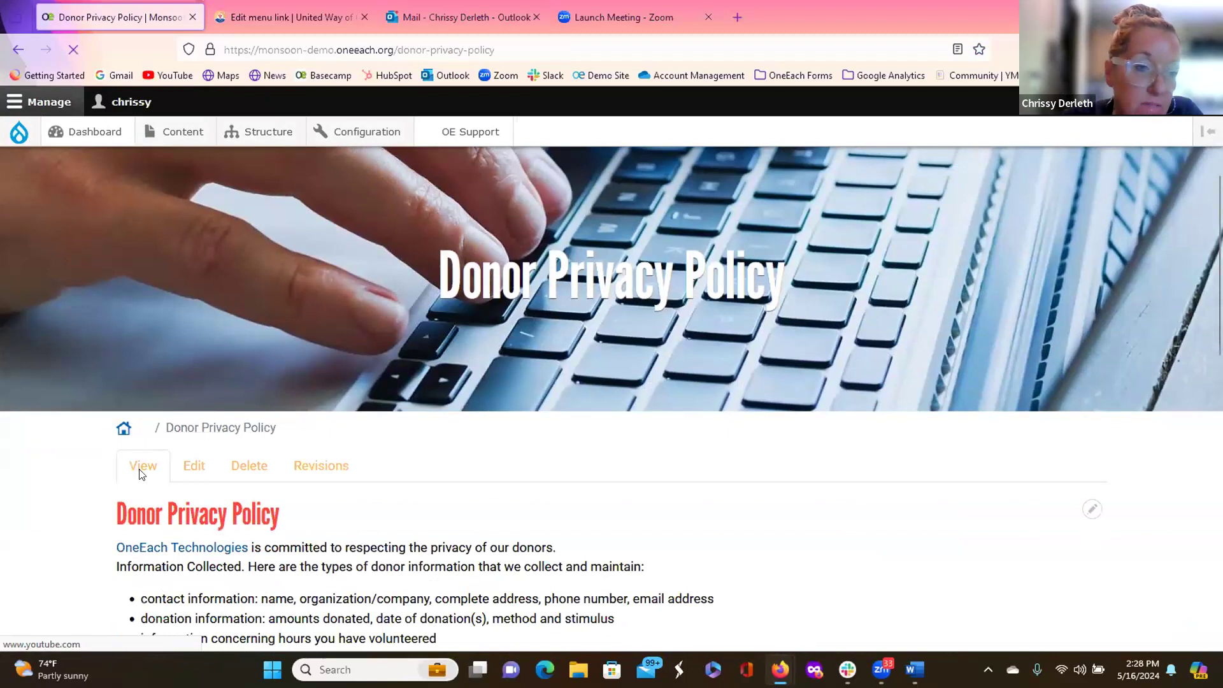
click(197, 460)
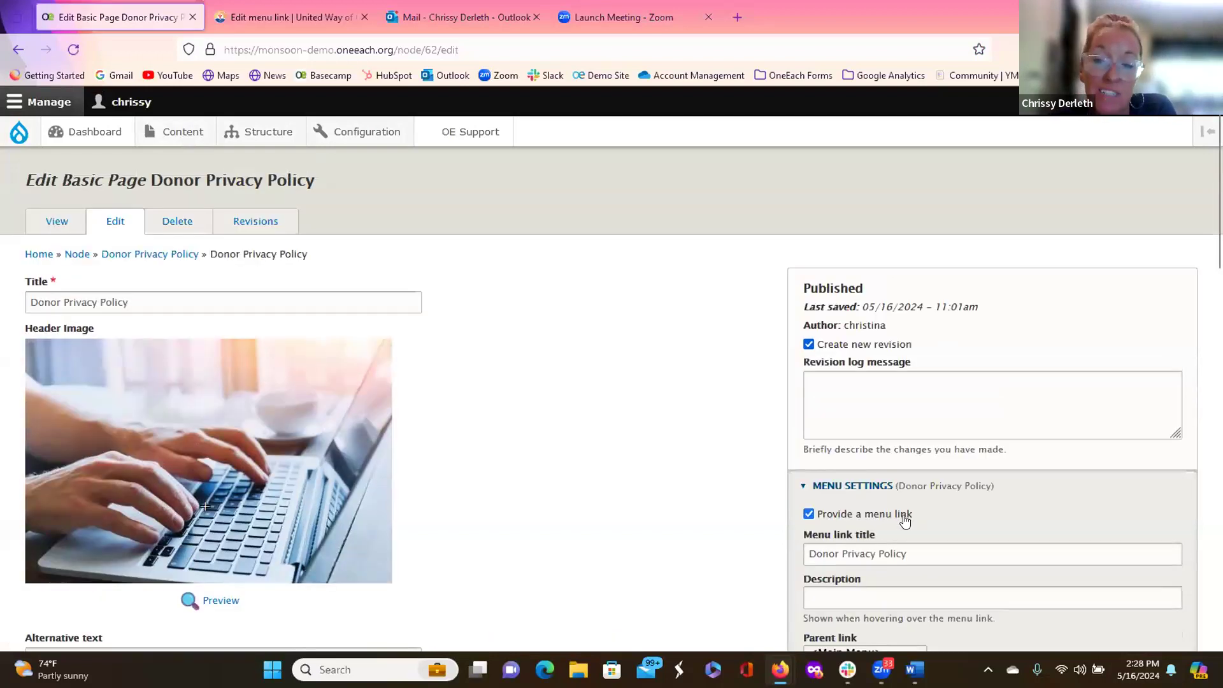
Step: Return to the published Jordan Webinar Page showing its Website Copy text
scroll(903, 519, down, 2)
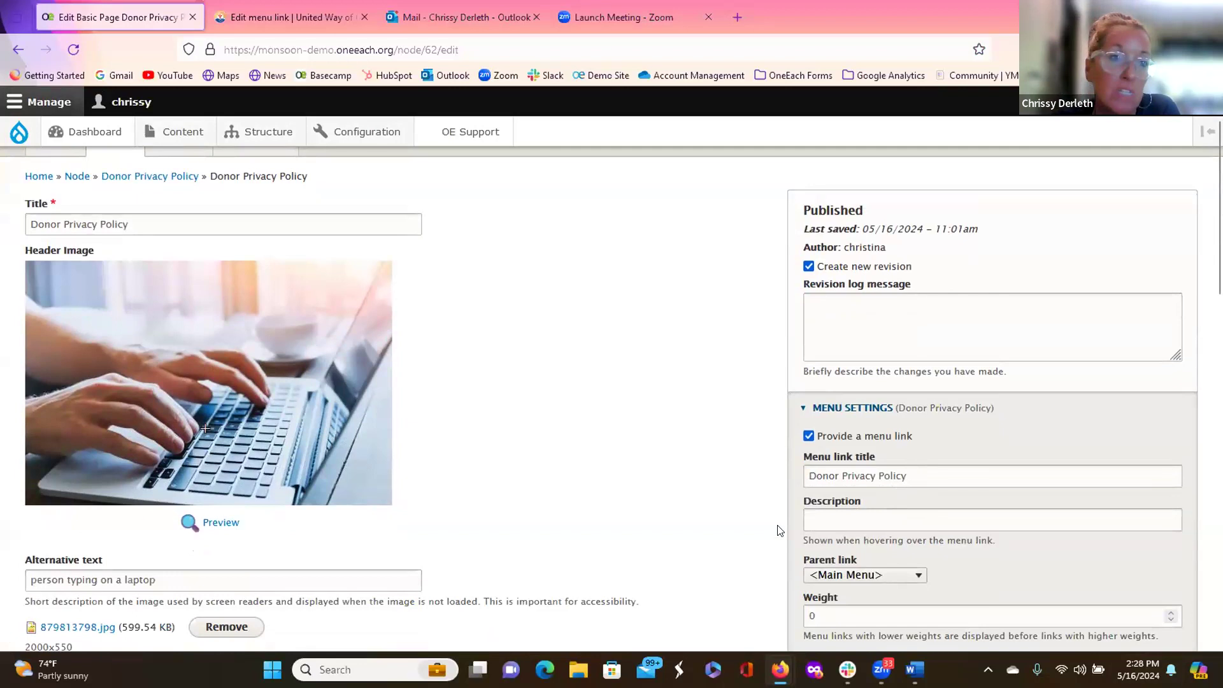
scroll(707, 512, up, 2)
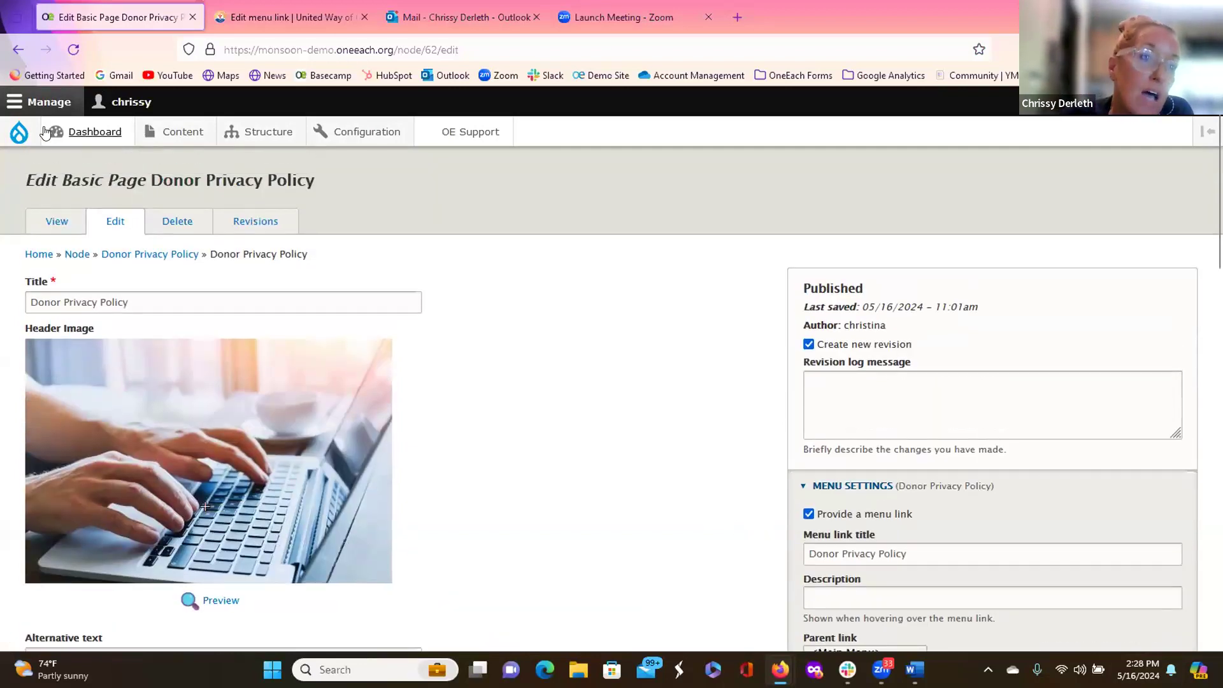
click(19, 132)
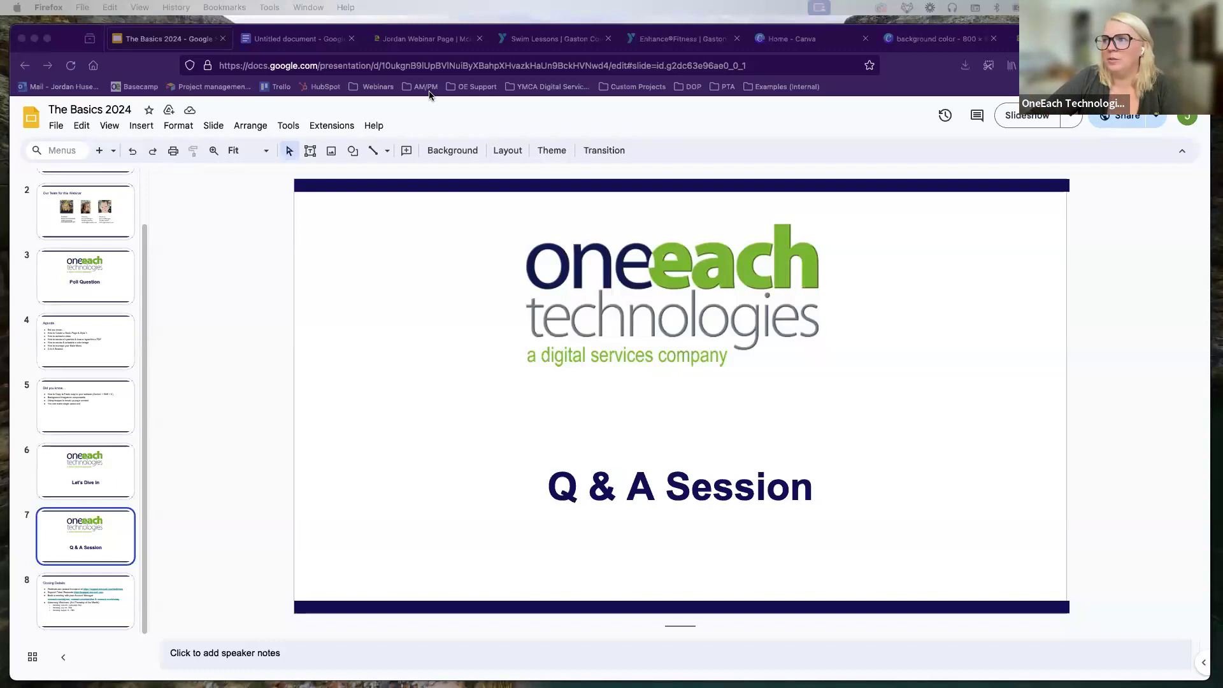
click(413, 40)
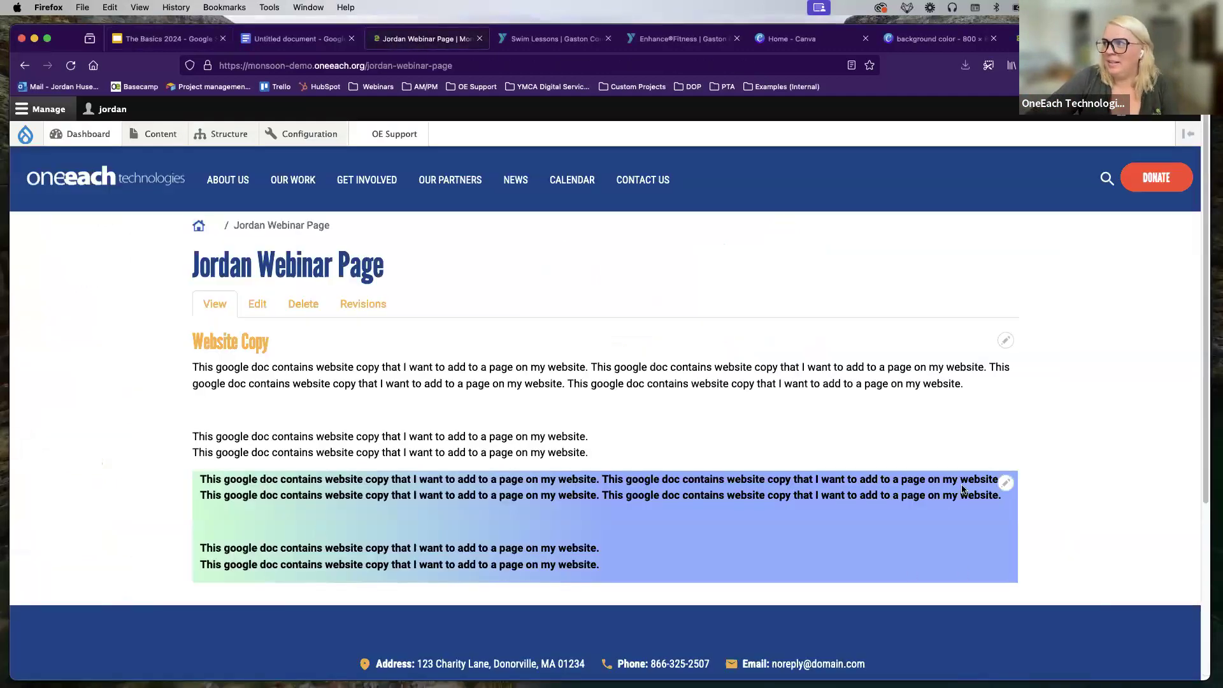
click(962, 43)
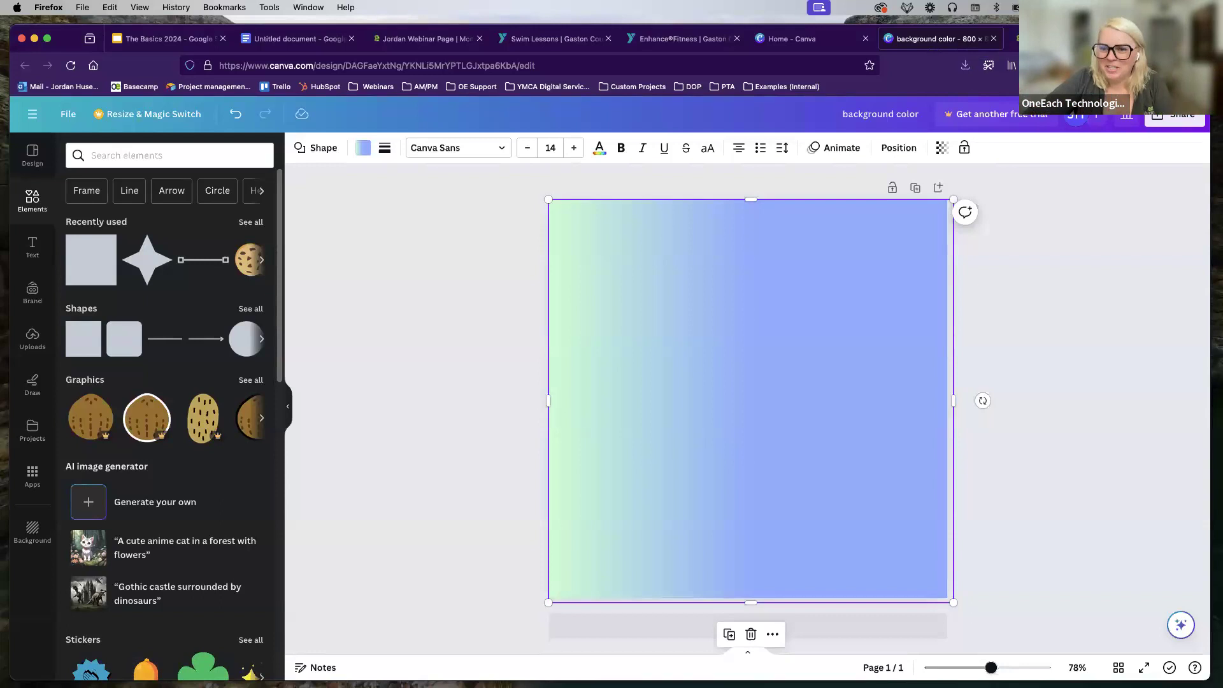
click(423, 38)
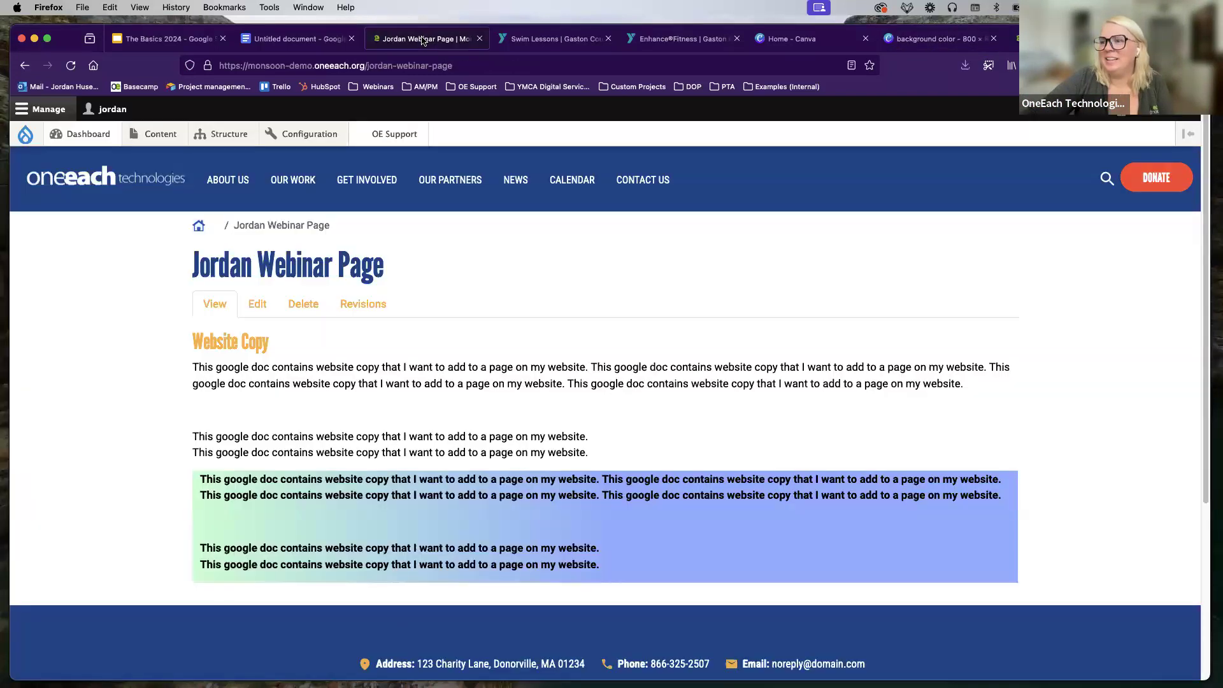
Step: Edit the Jordan Webinar Page and point out the Header Image's required 2000x550 size
click(258, 308)
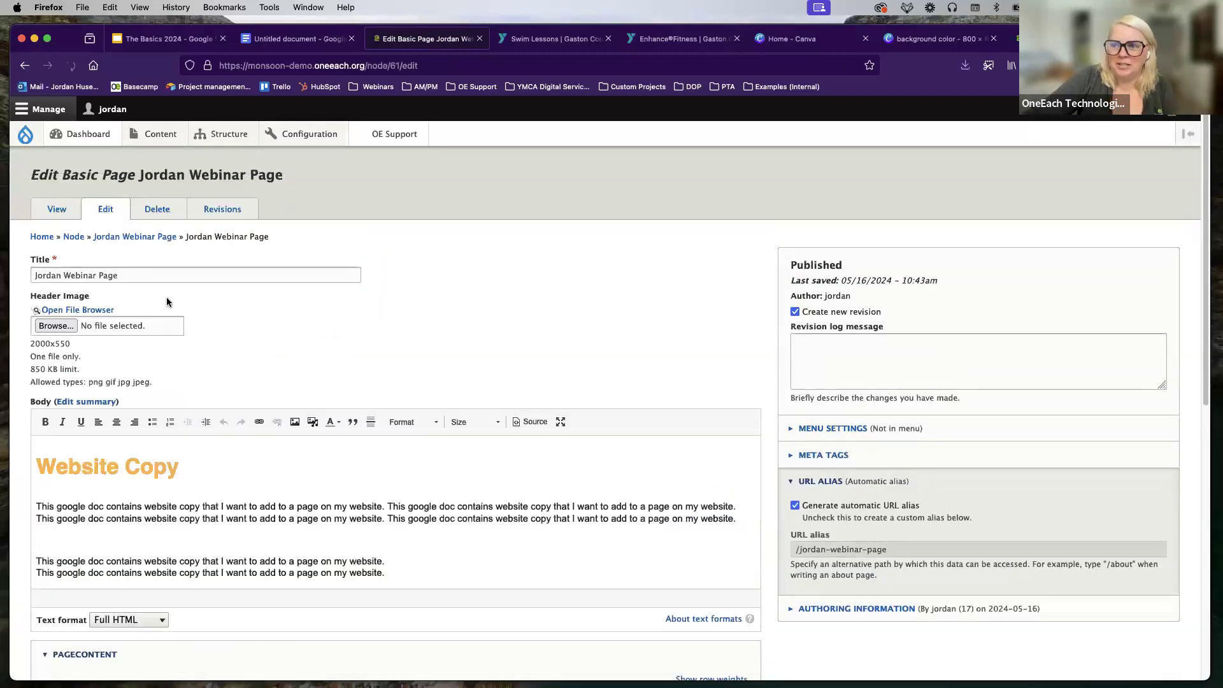
drag(64, 299, 35, 298)
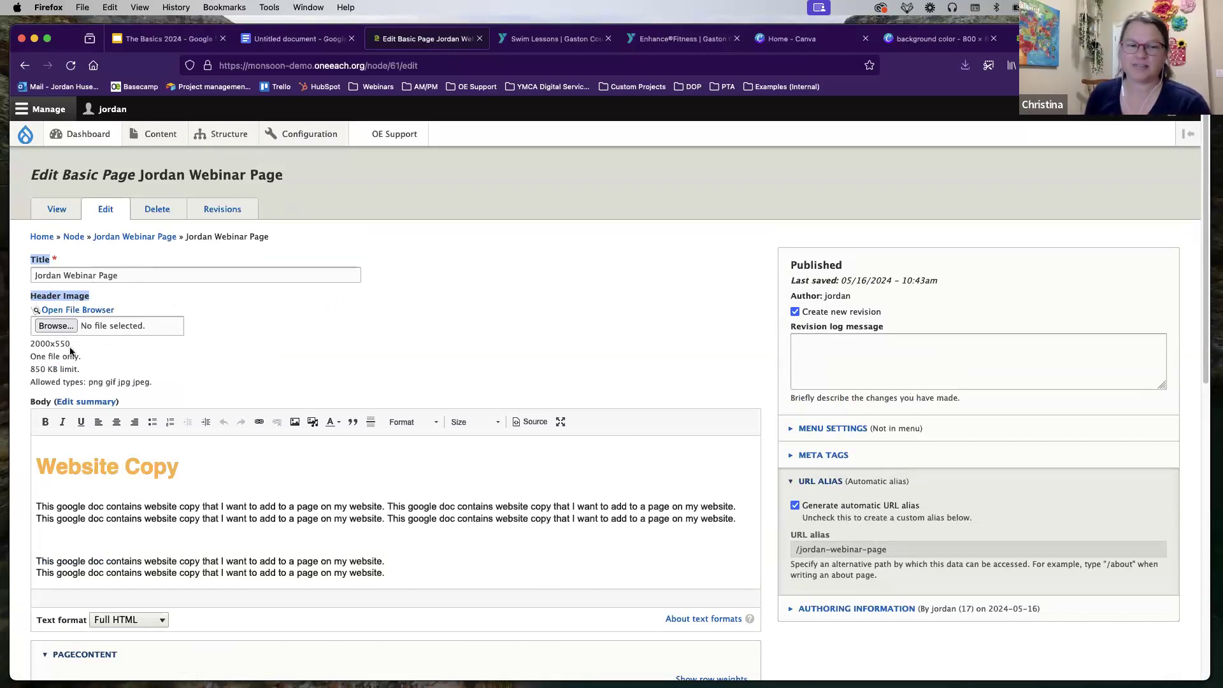
click(112, 349)
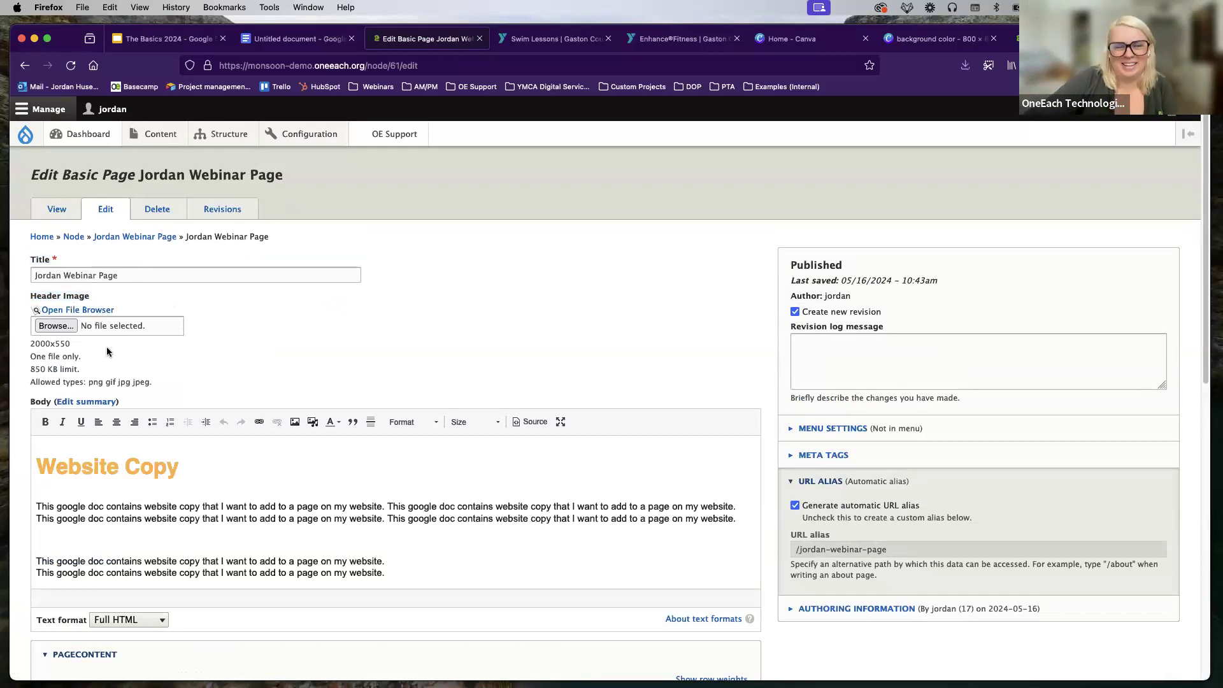
drag(71, 343, 30, 343)
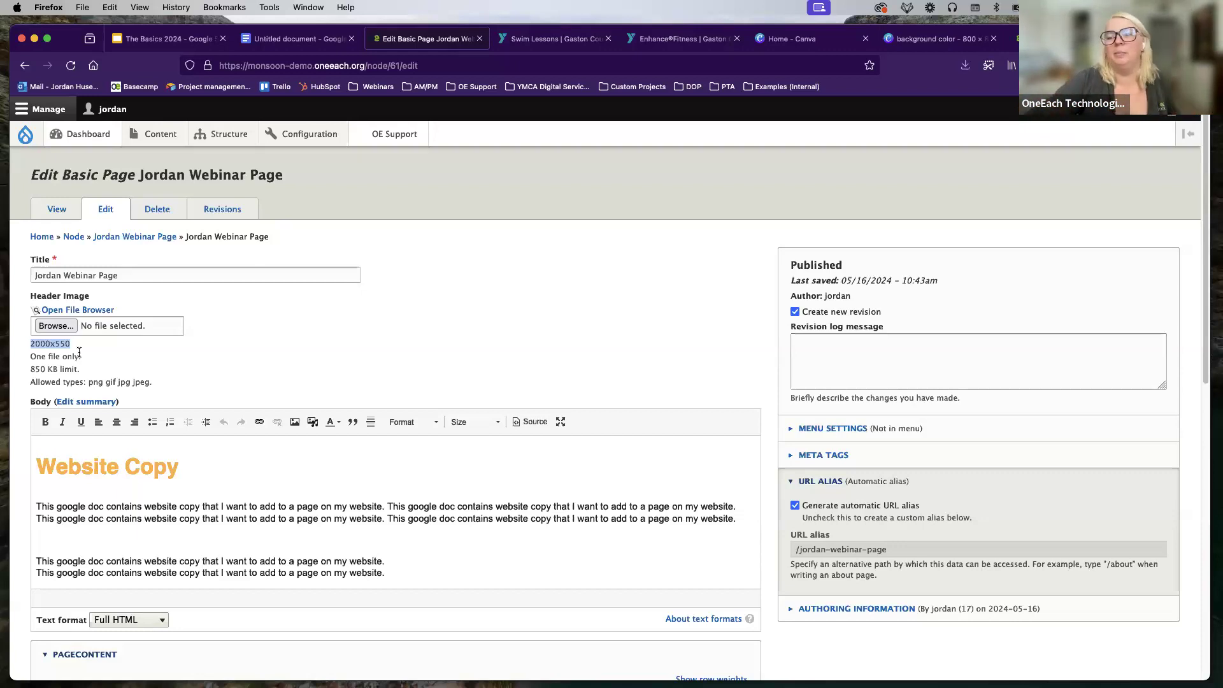
Step: Insert 579232390.jpg from the file browser as the header image and save the page
click(97, 312)
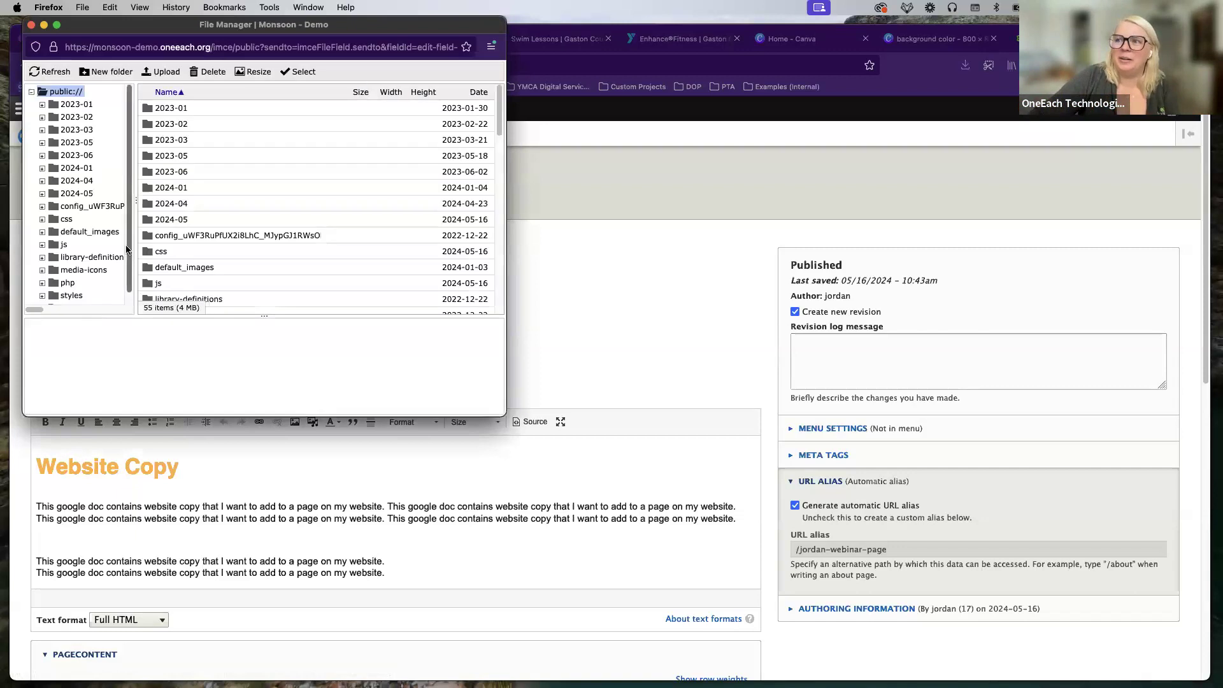
scroll(213, 203, down, 7)
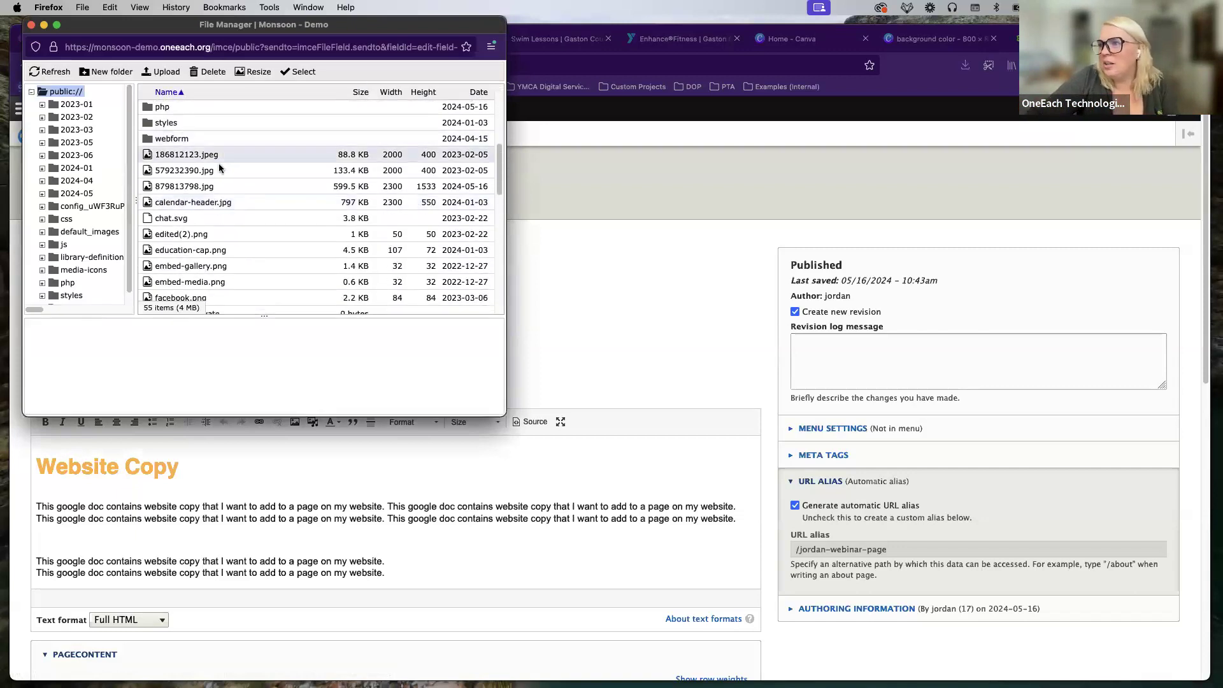
click(190, 172)
double_click(186, 171)
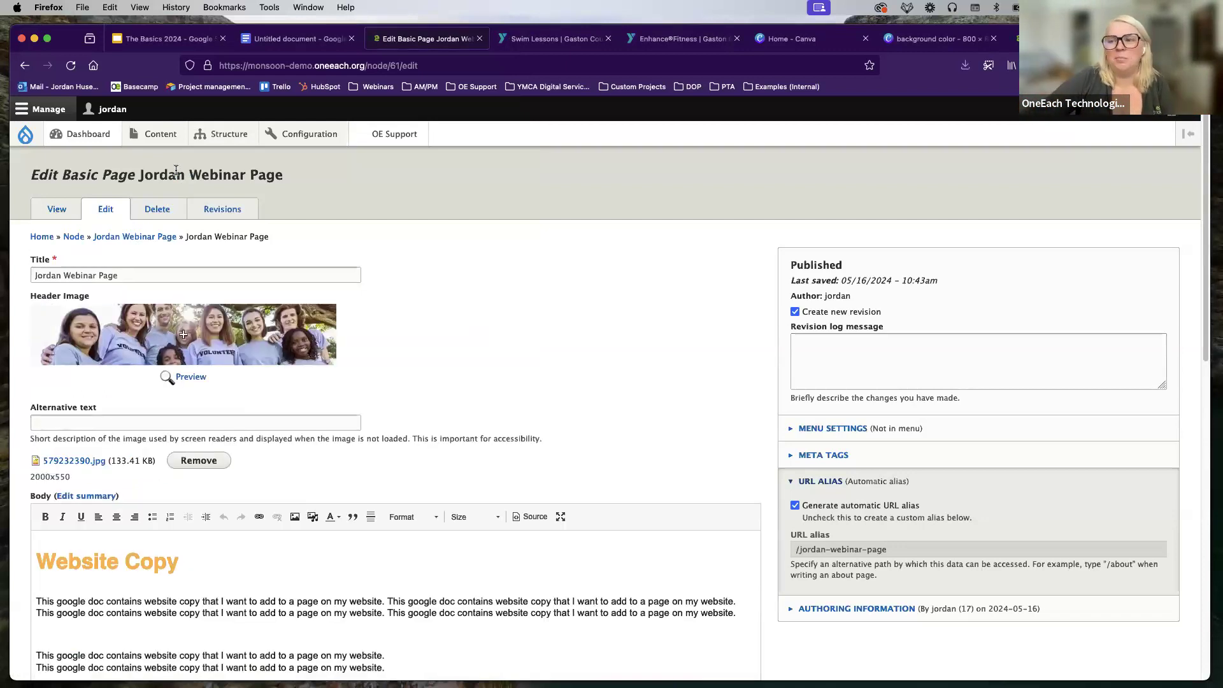
scroll(145, 456, down, 15)
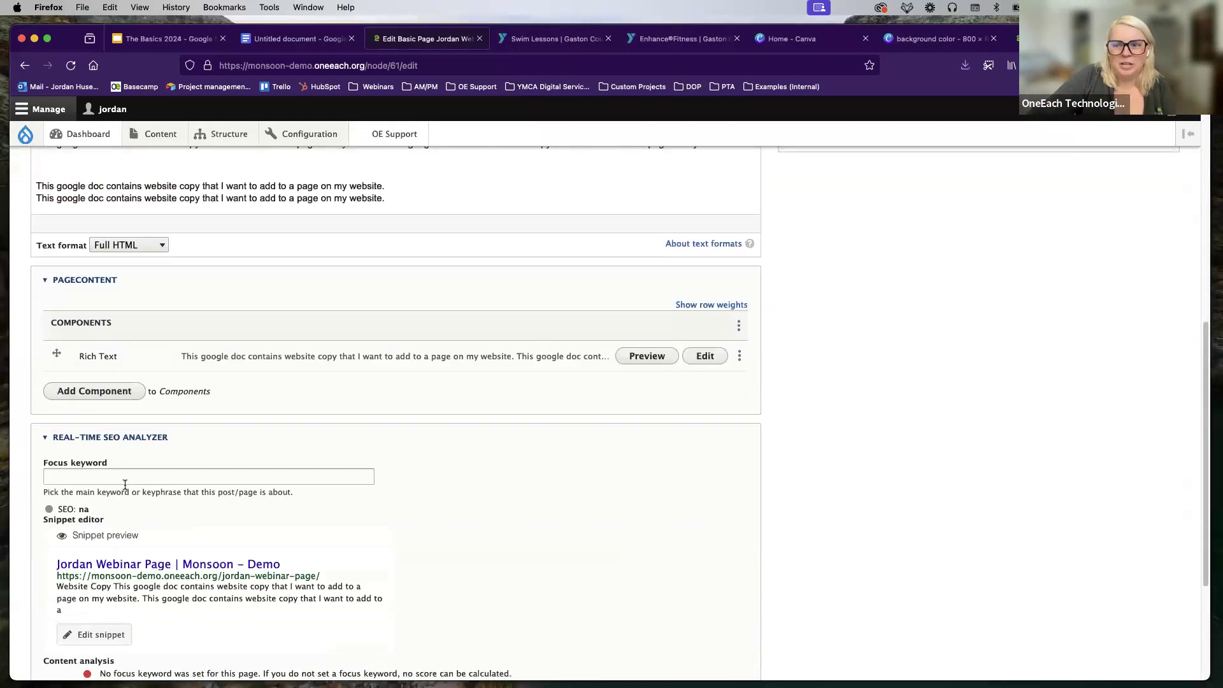
click(59, 612)
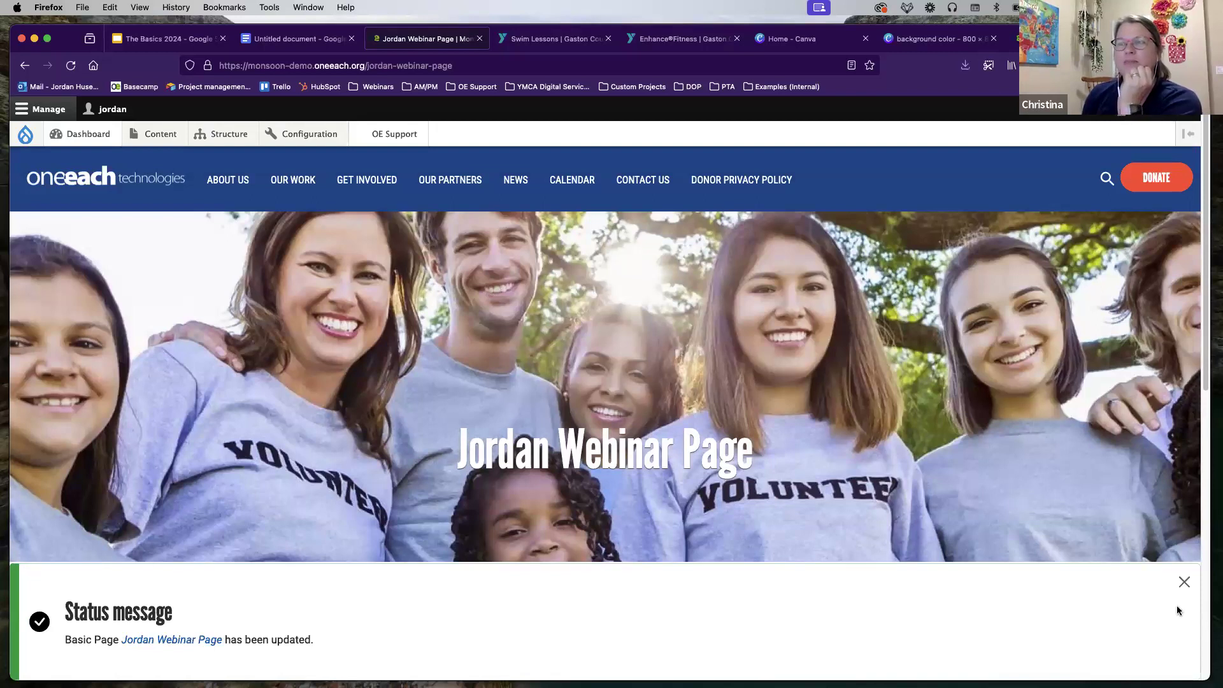
Step: Dismiss the page-updated message to reveal the volunteers header above the Website Copy
click(1184, 581)
scroll(750, 461, down, 2)
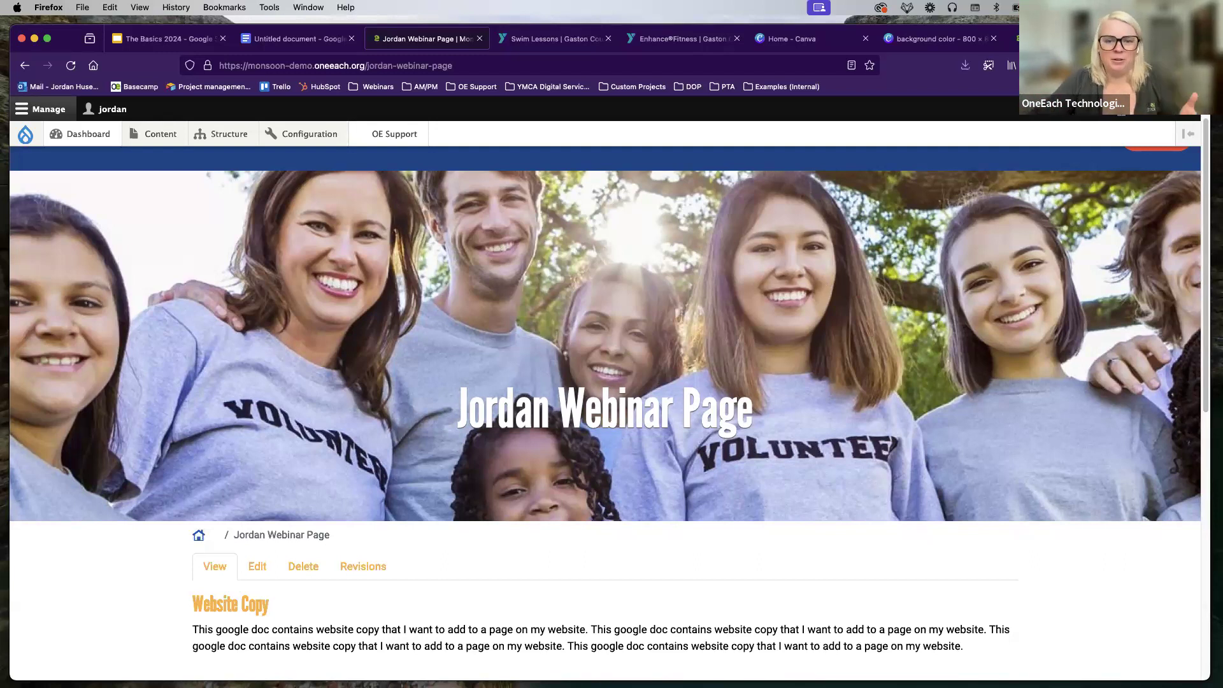
Step: Open images.oneeach.com in a new browser tab
key(super+t)
text(images)
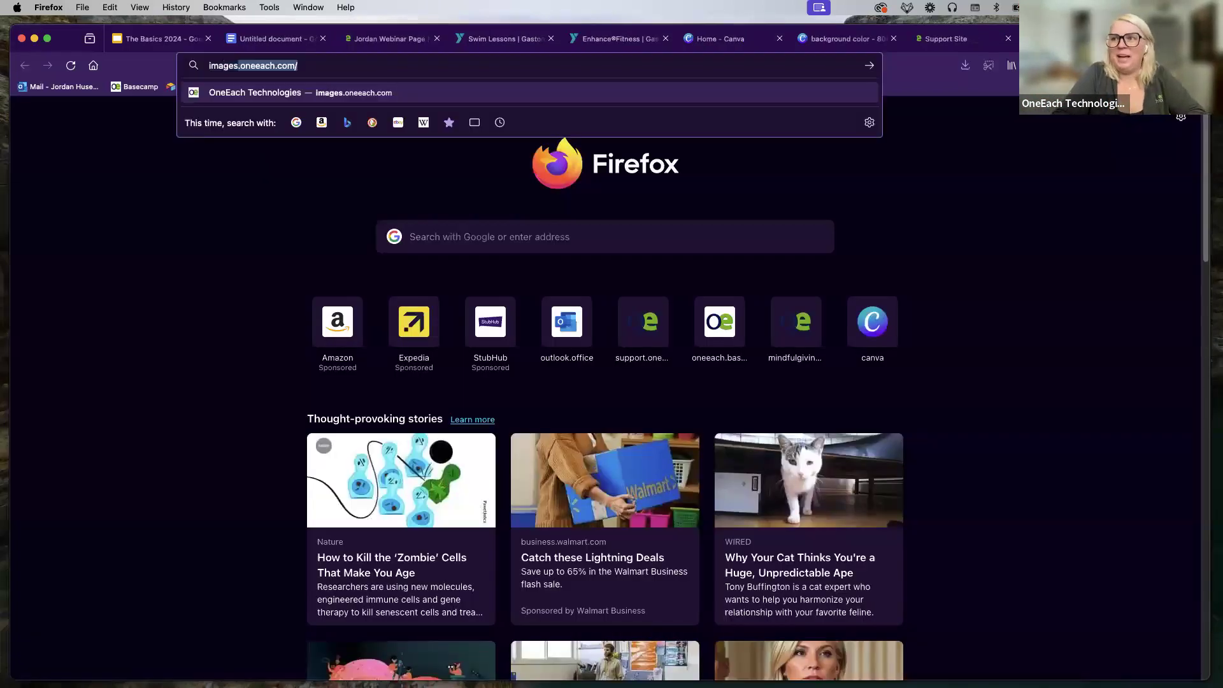
key(BackSpace)
text(.oneeac)
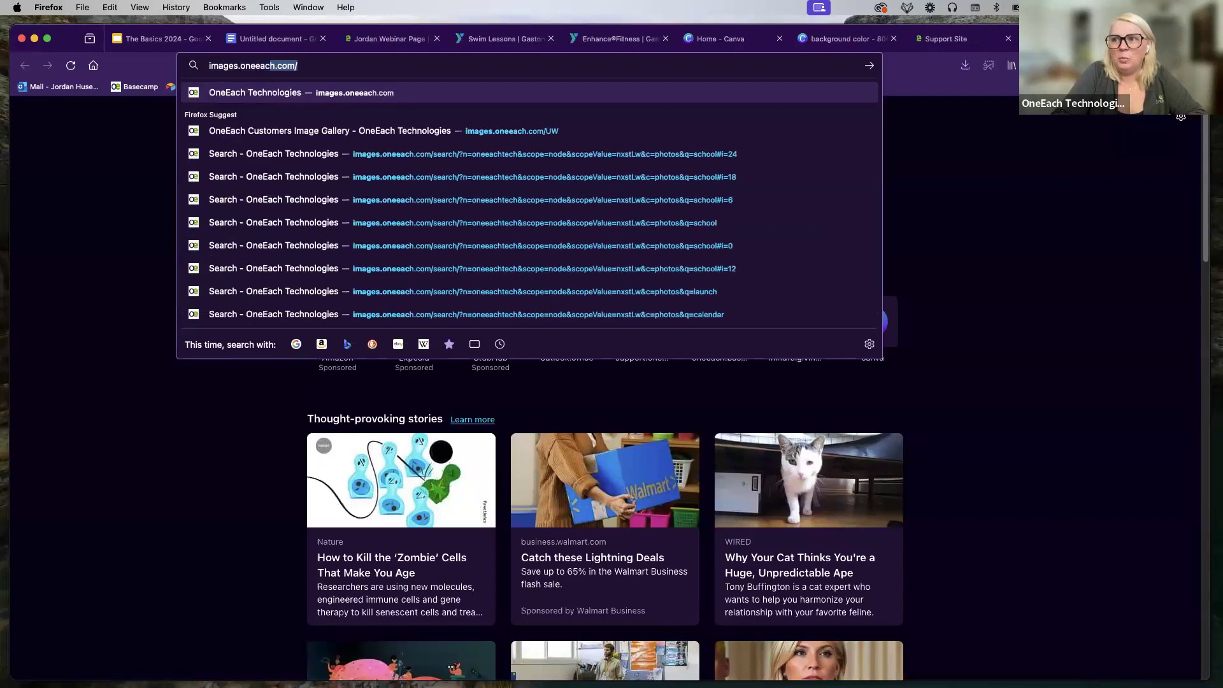
key(Return)
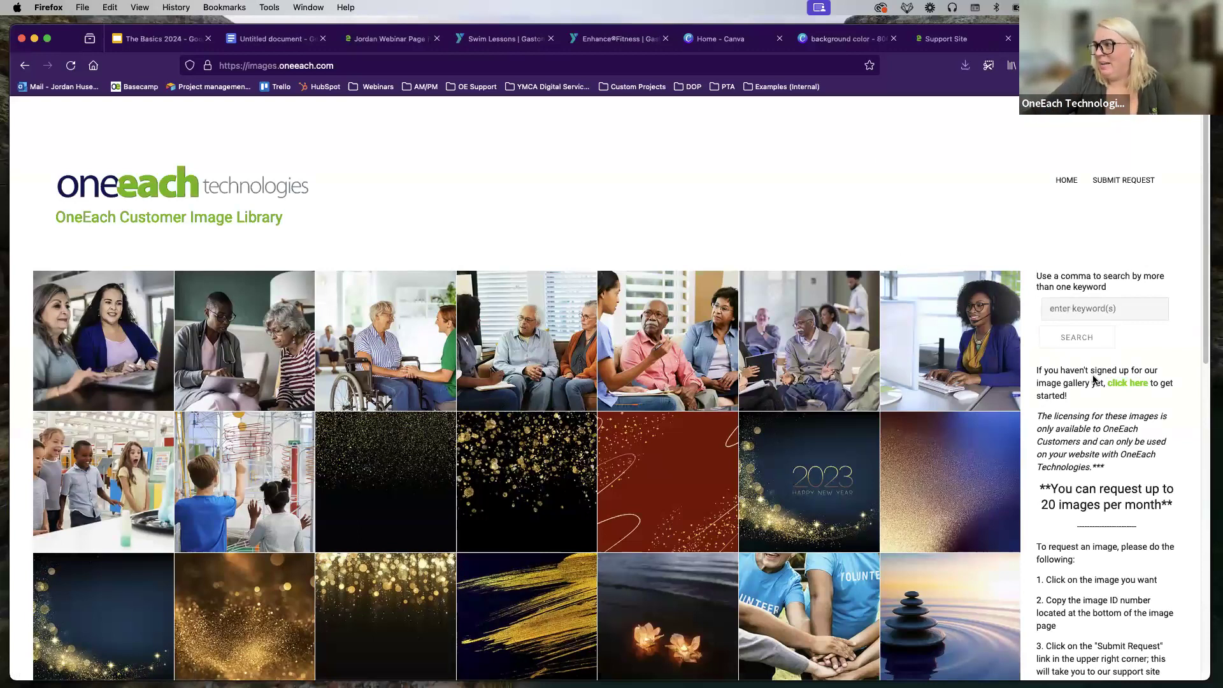
Step: Browse the OneEach stock photo grid and its 20-images-per-month request limit
scroll(1122, 366, down, 1)
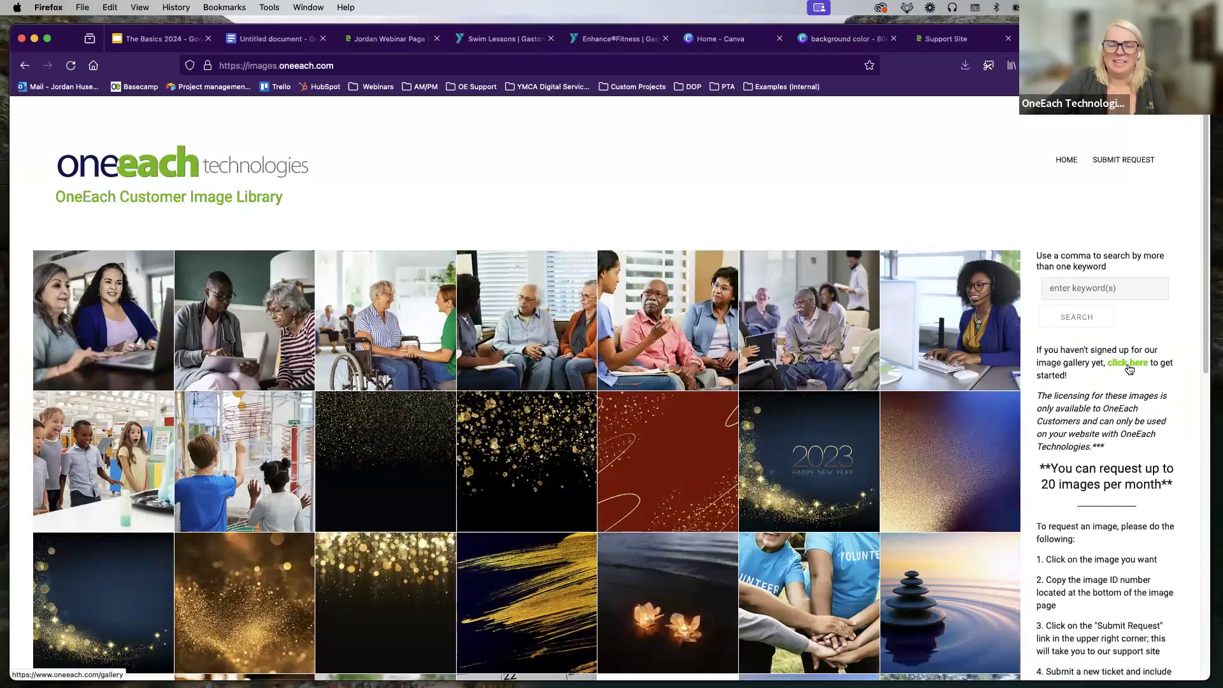
scroll(587, 418, down, 2)
scroll(586, 418, down, 10)
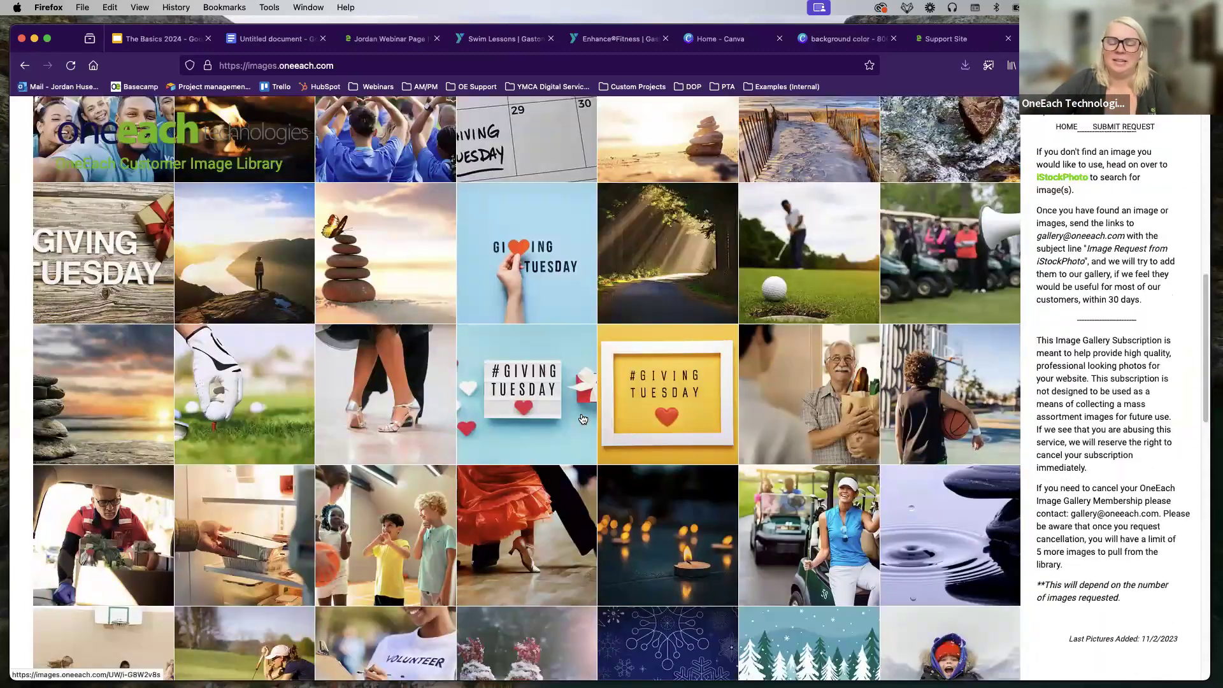
scroll(582, 418, down, 5)
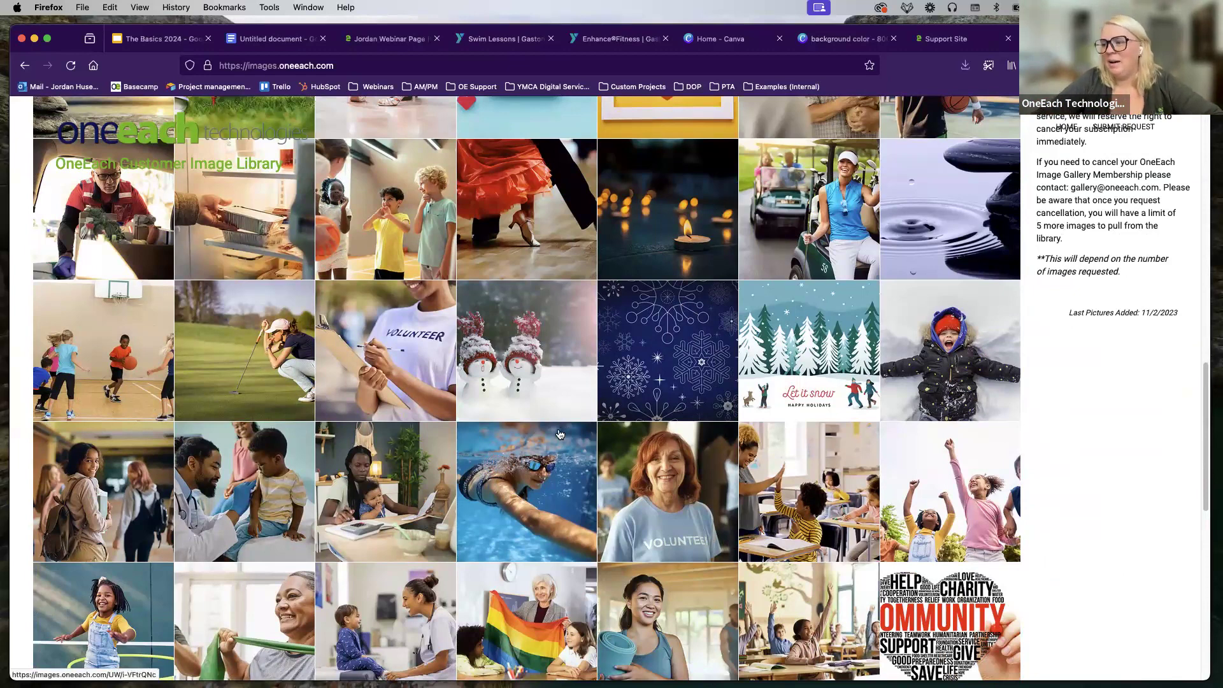
scroll(559, 434, down, 10)
scroll(559, 433, down, 8)
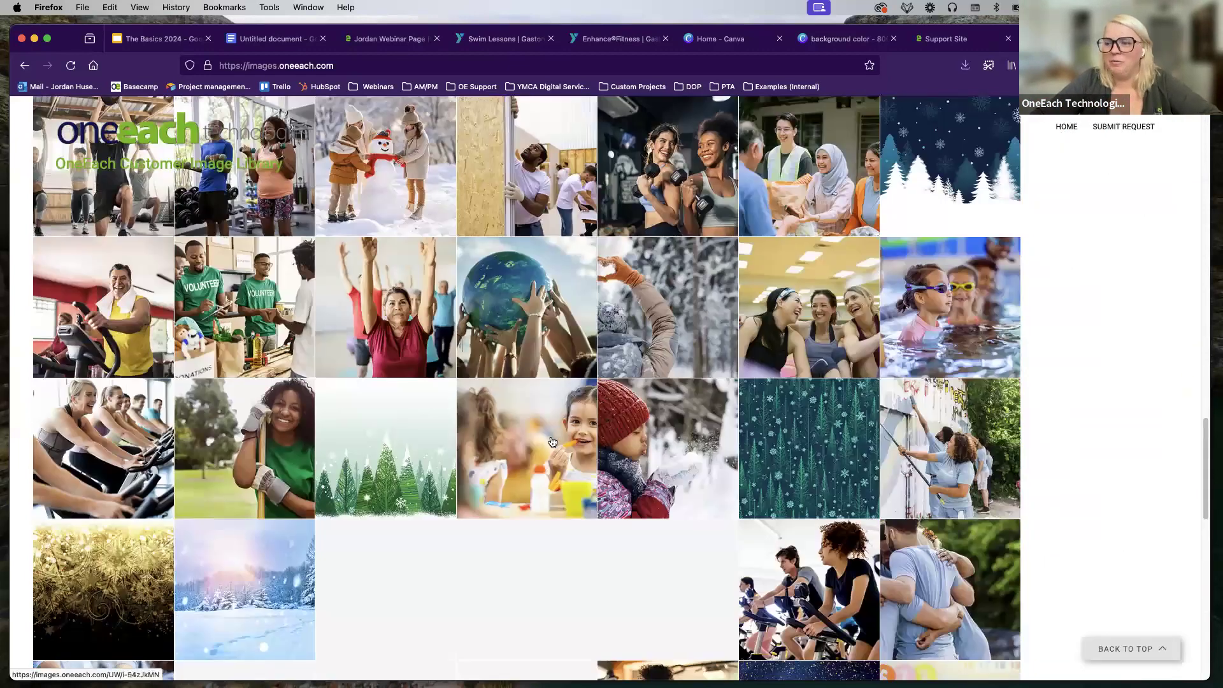
scroll(548, 442, up, 1)
scroll(547, 442, up, 3)
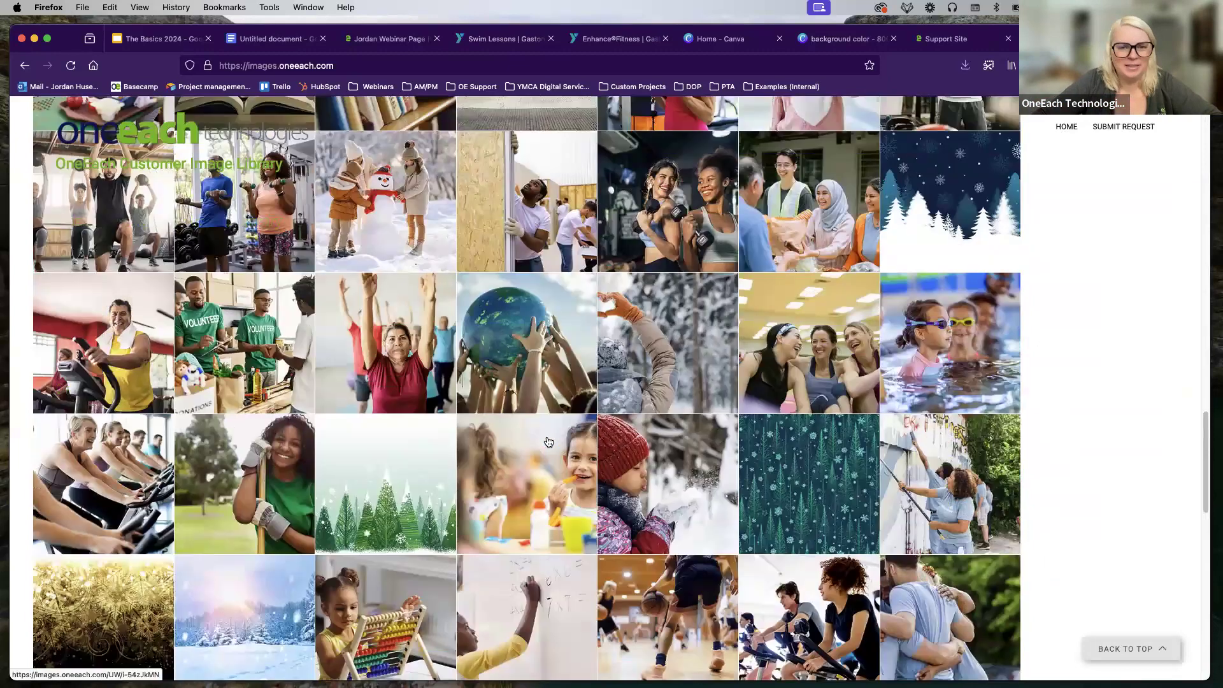
scroll(540, 439, up, 10)
scroll(540, 439, up, 10)
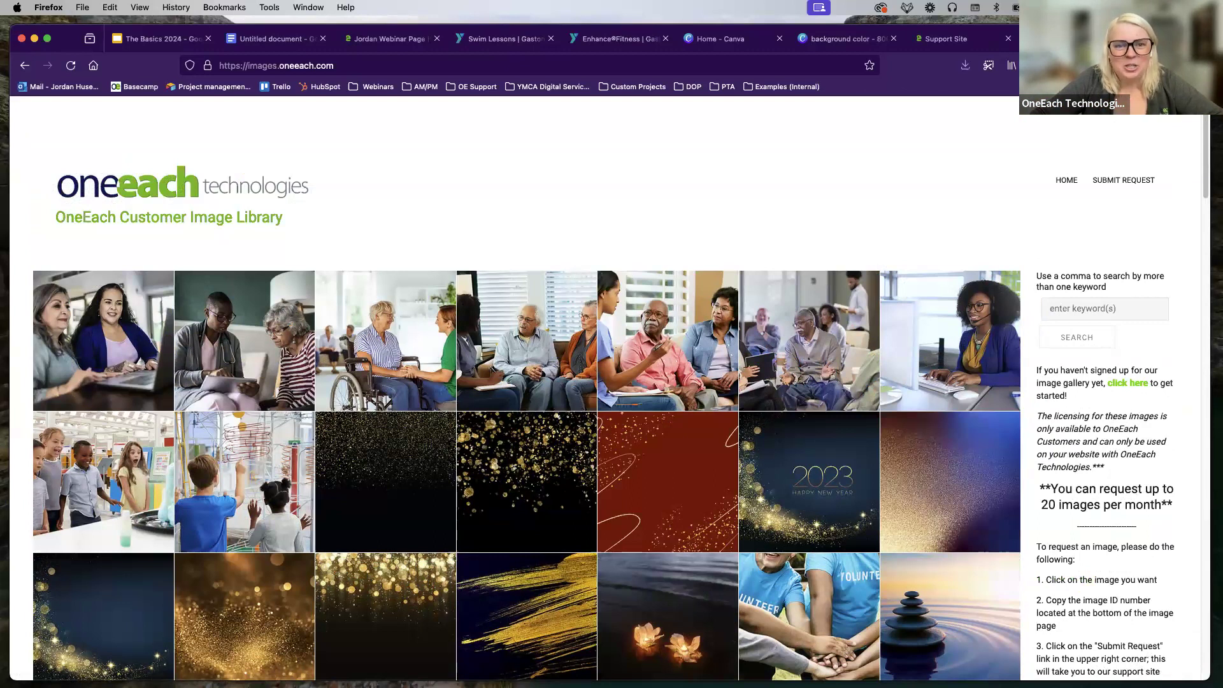
click(730, 40)
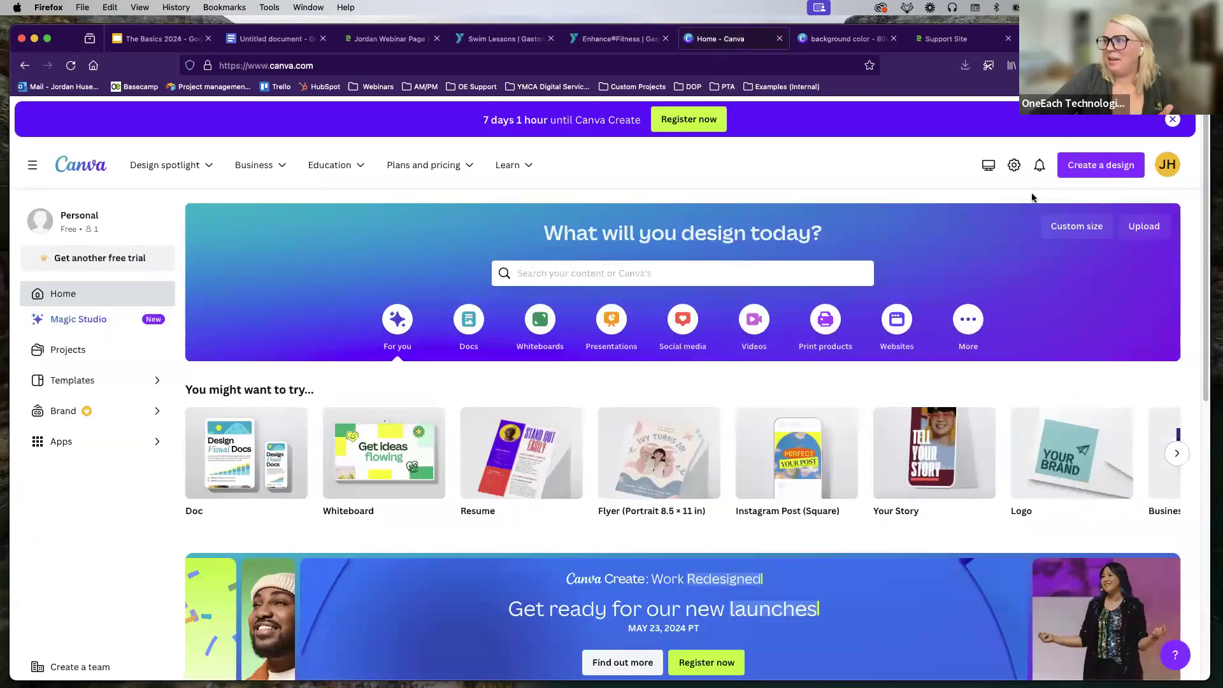
Step: Enter a 2200 × 800 px custom Canva design size, then return to the Jordan Webinar Page
click(1095, 167)
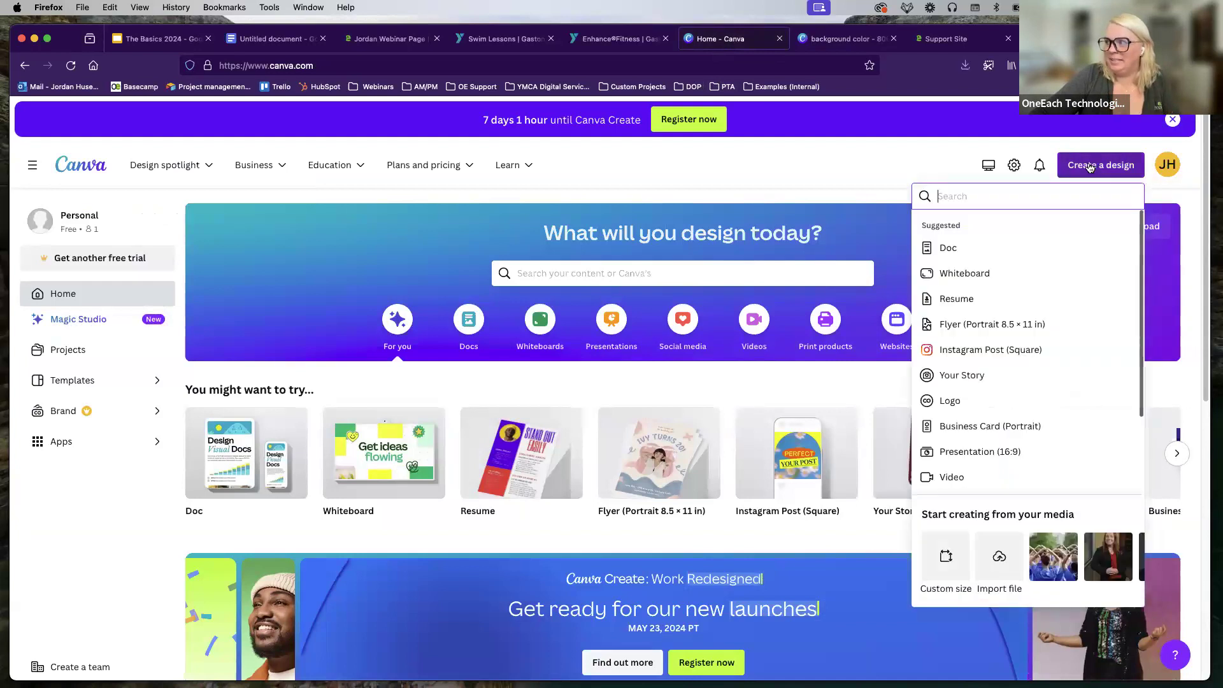
click(940, 560)
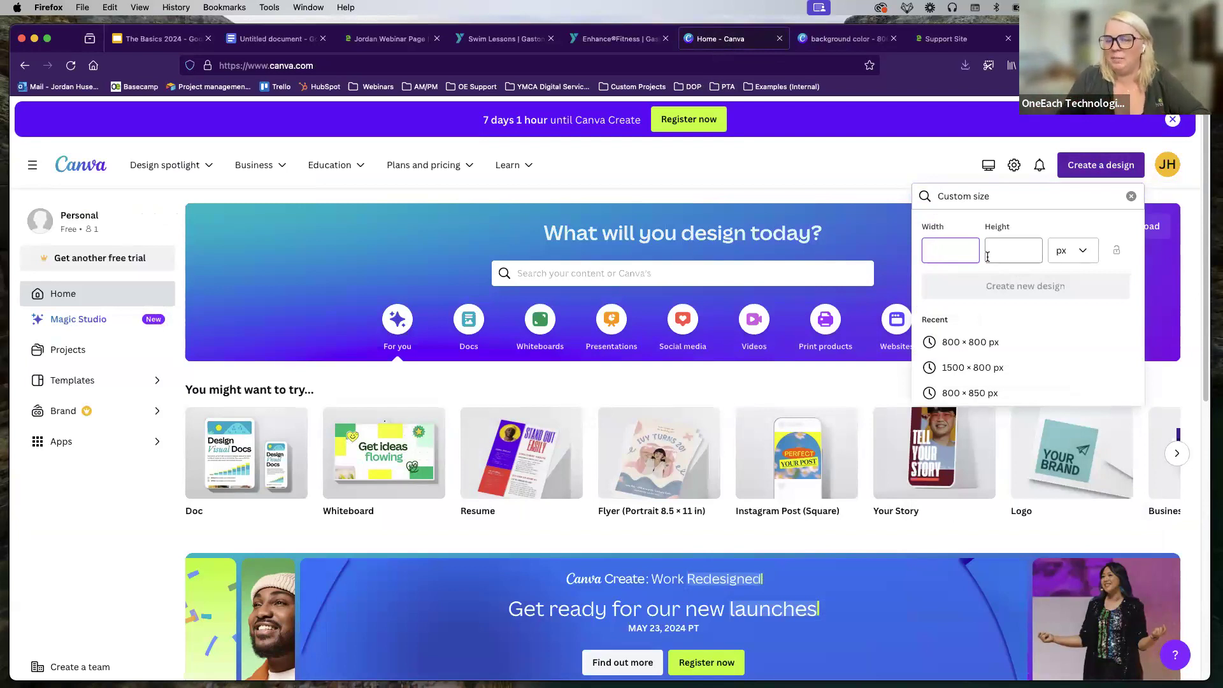
text(2200)
key(Tab)
text(800)
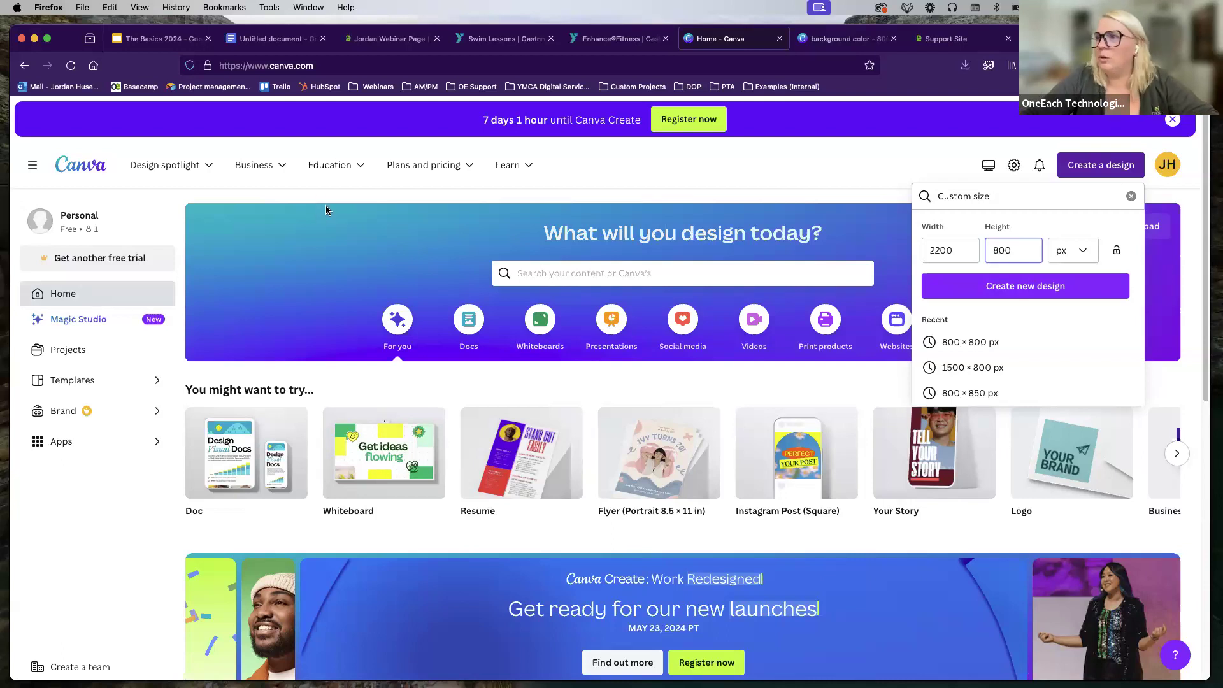
click(386, 42)
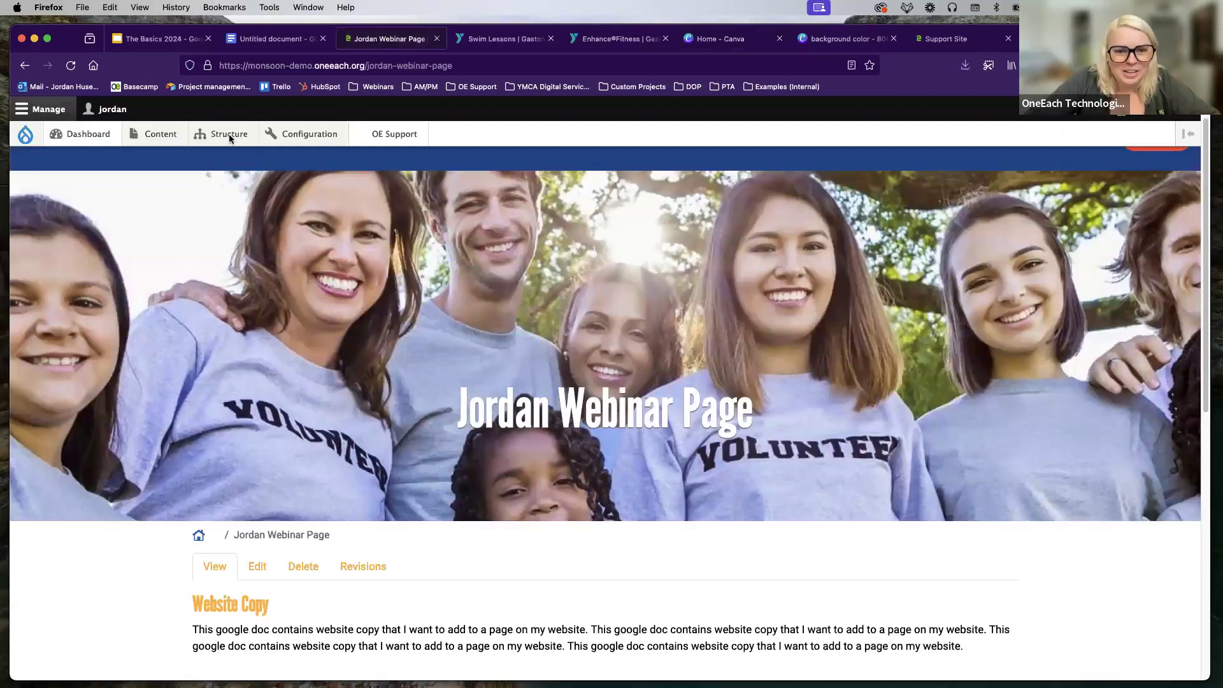
Step: Filter the content list to show only Front Page Rotor Image items
click(157, 136)
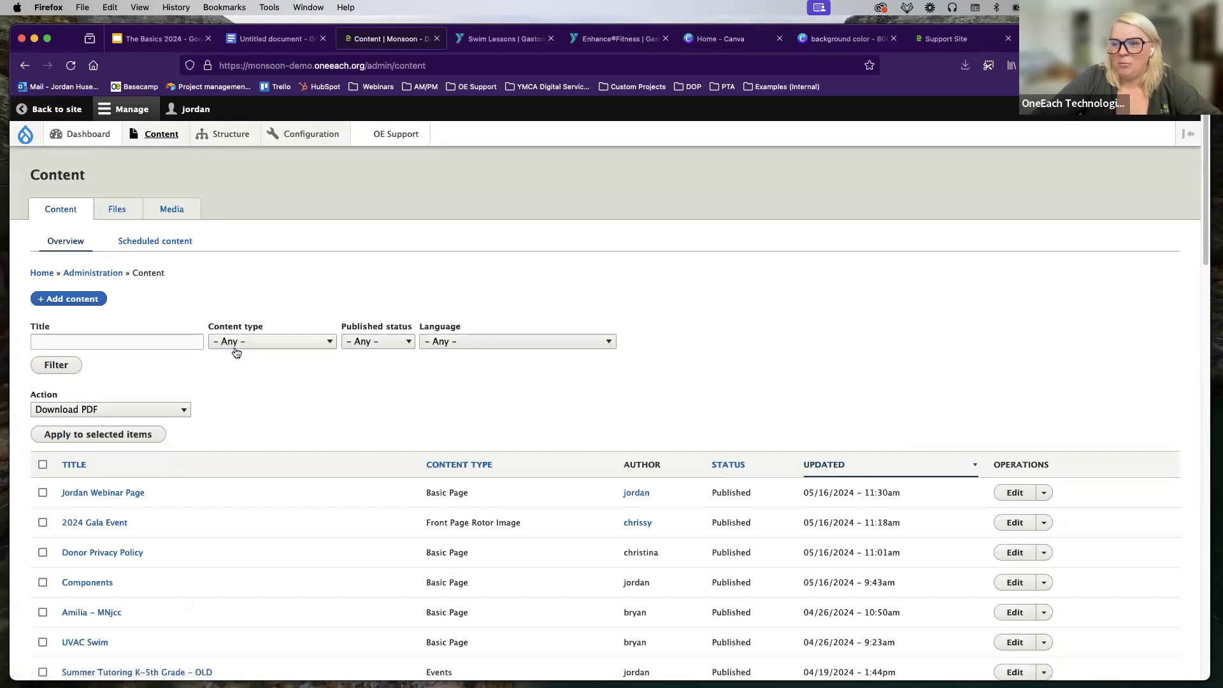
click(236, 346)
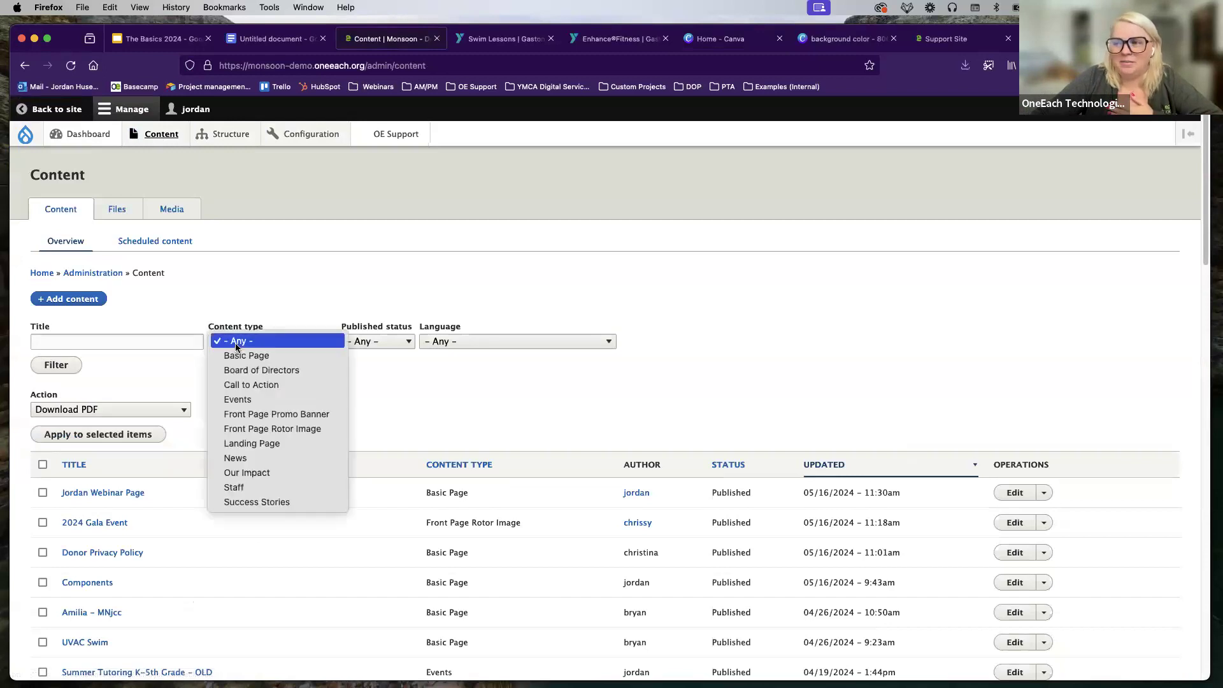
click(262, 428)
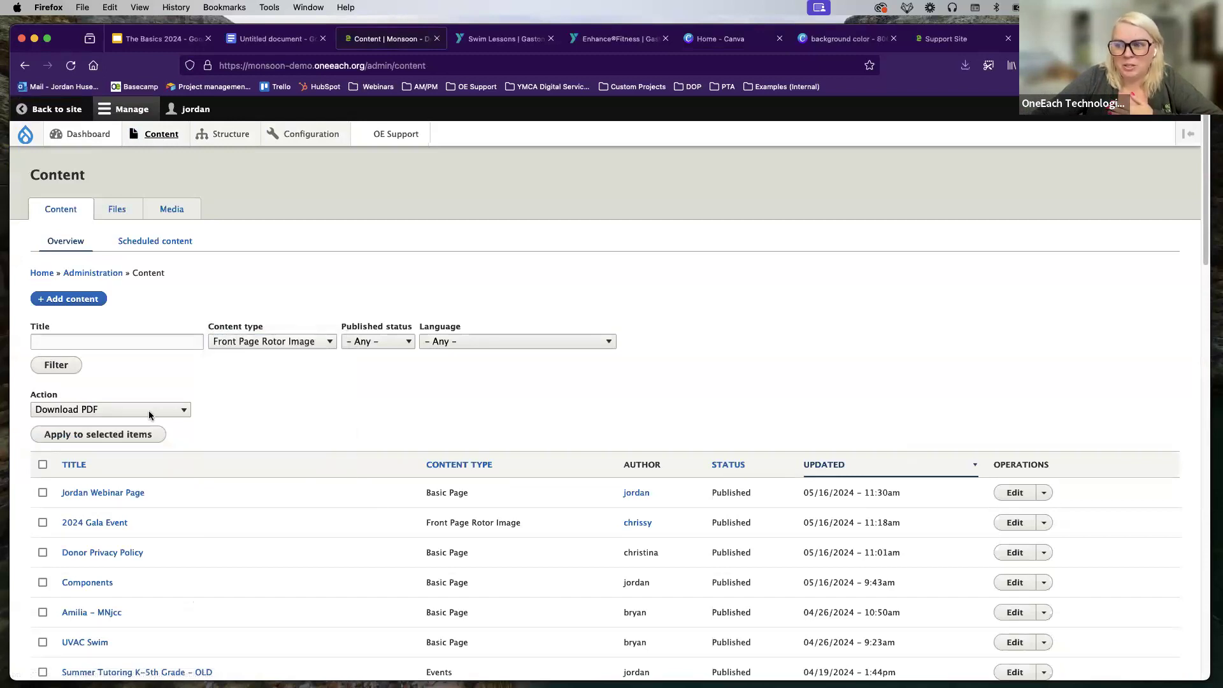
click(63, 368)
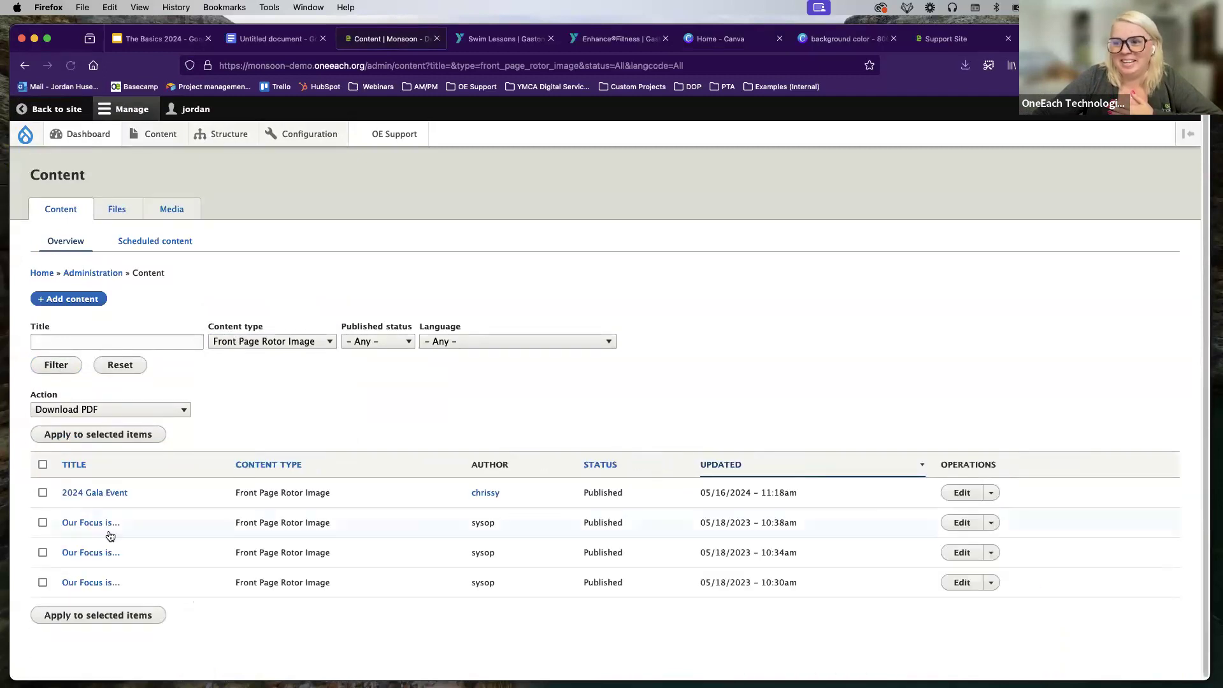
Step: Choose Delete content as the bulk action and tick an older Our Focus rotor item
click(182, 411)
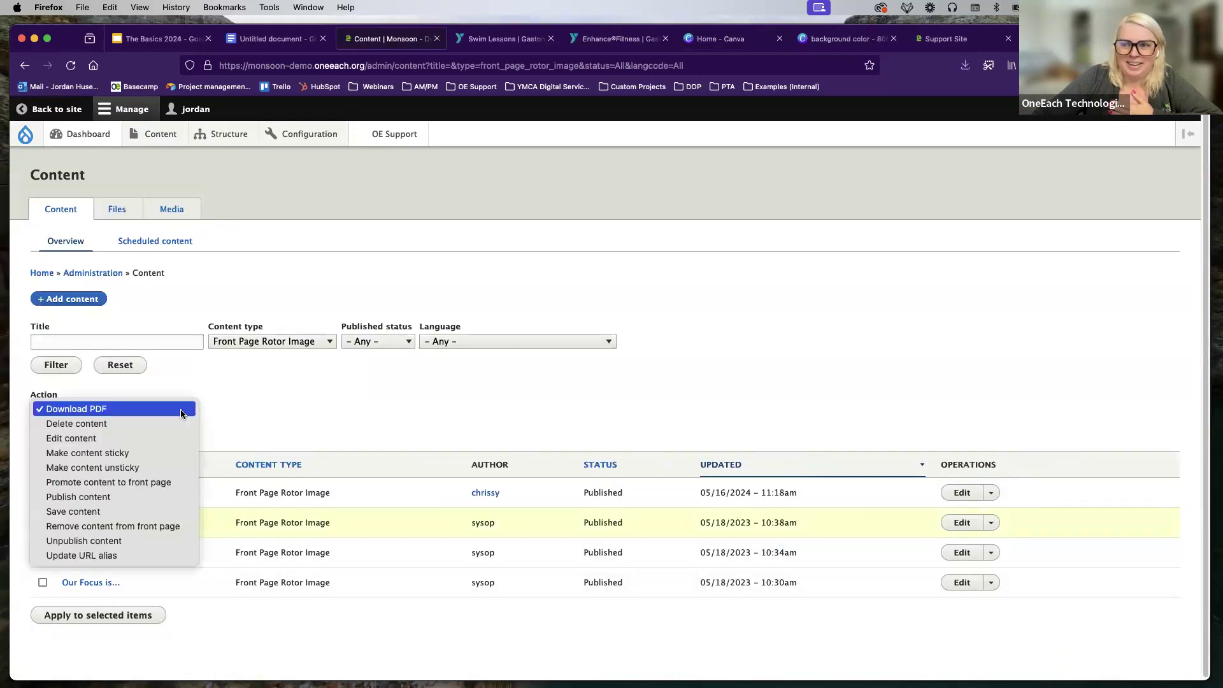
click(77, 425)
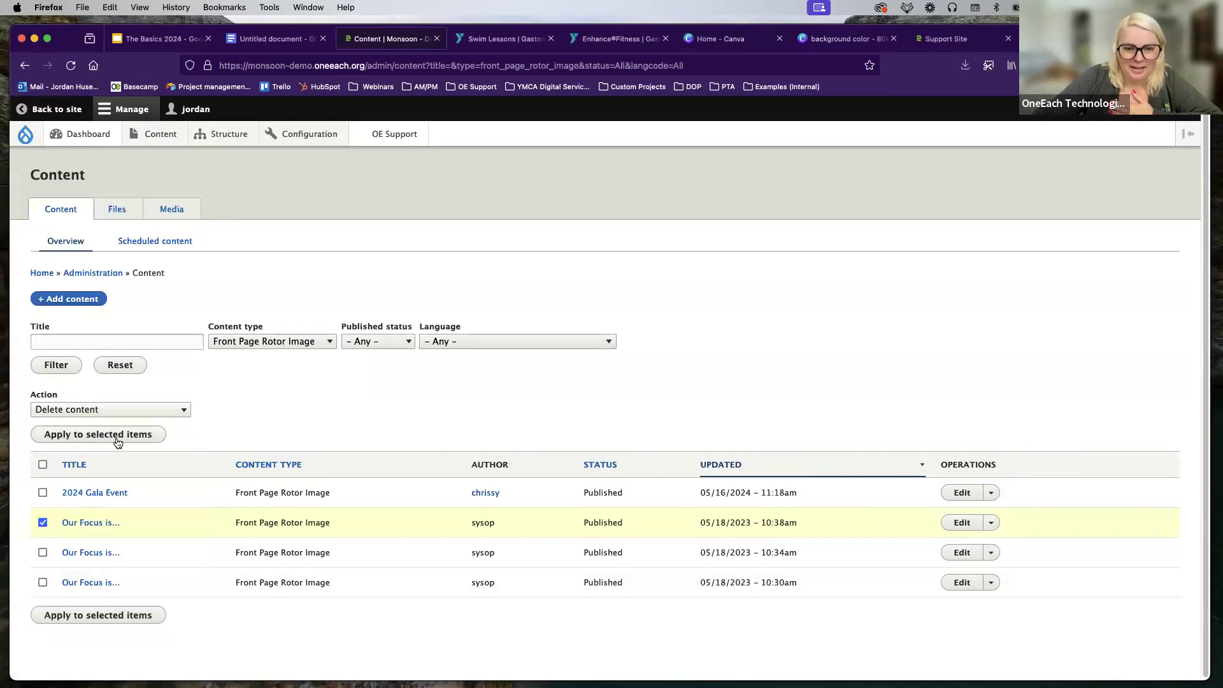
click(53, 552)
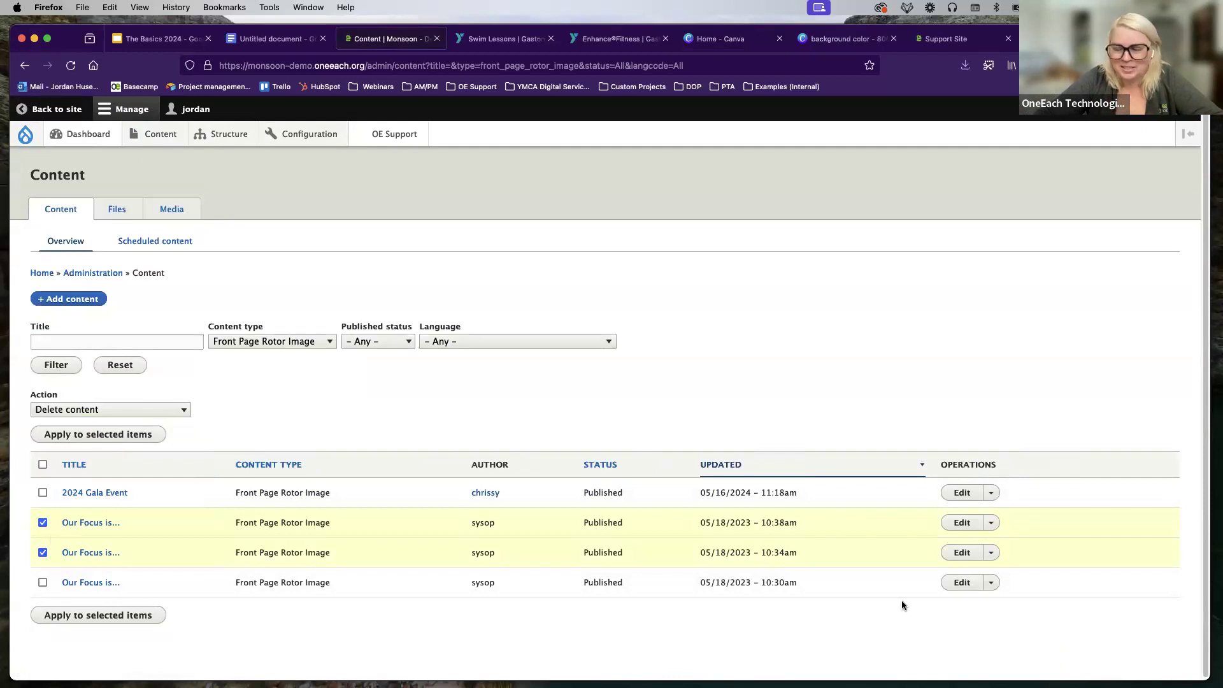
click(961, 522)
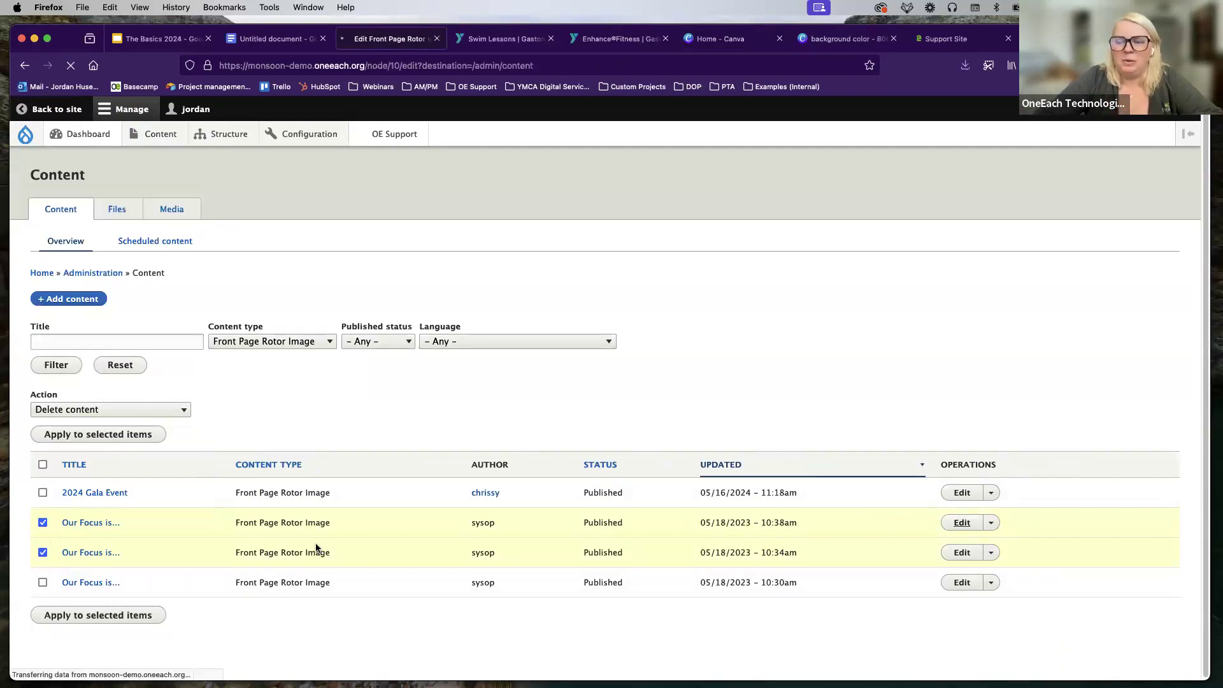
Step: Leave the rotor item and reopen the Jordan Webinar Page edit form from Content
scroll(388, 368, down, 12)
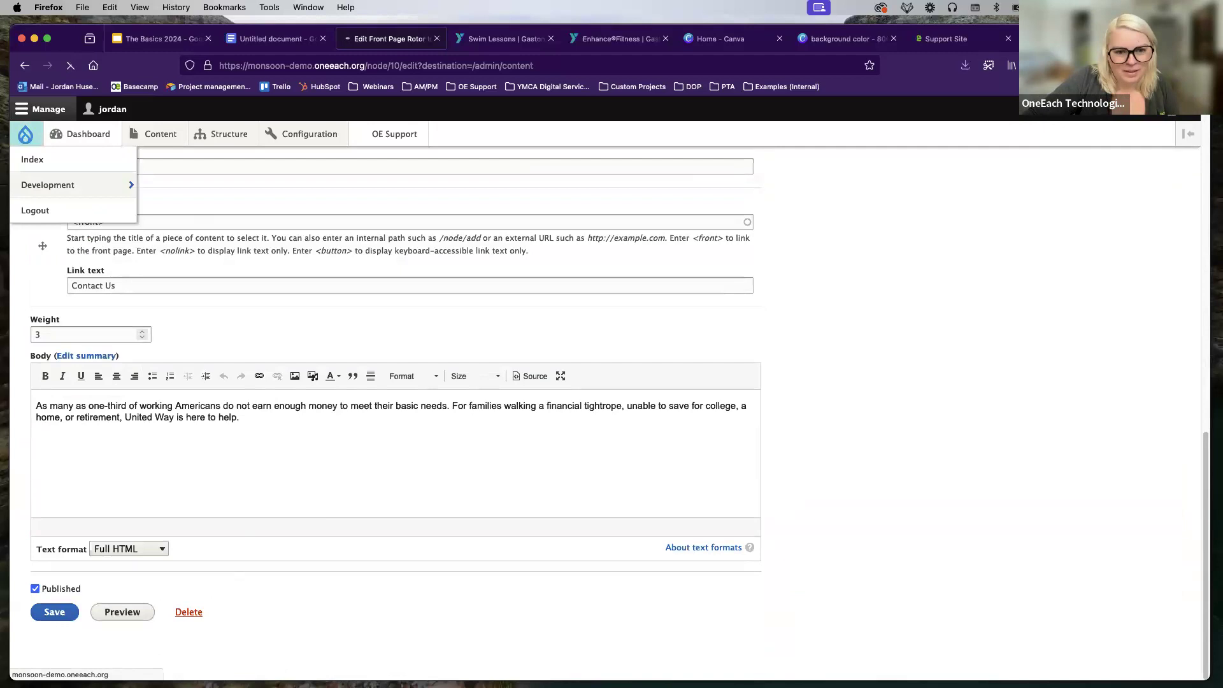
click(28, 139)
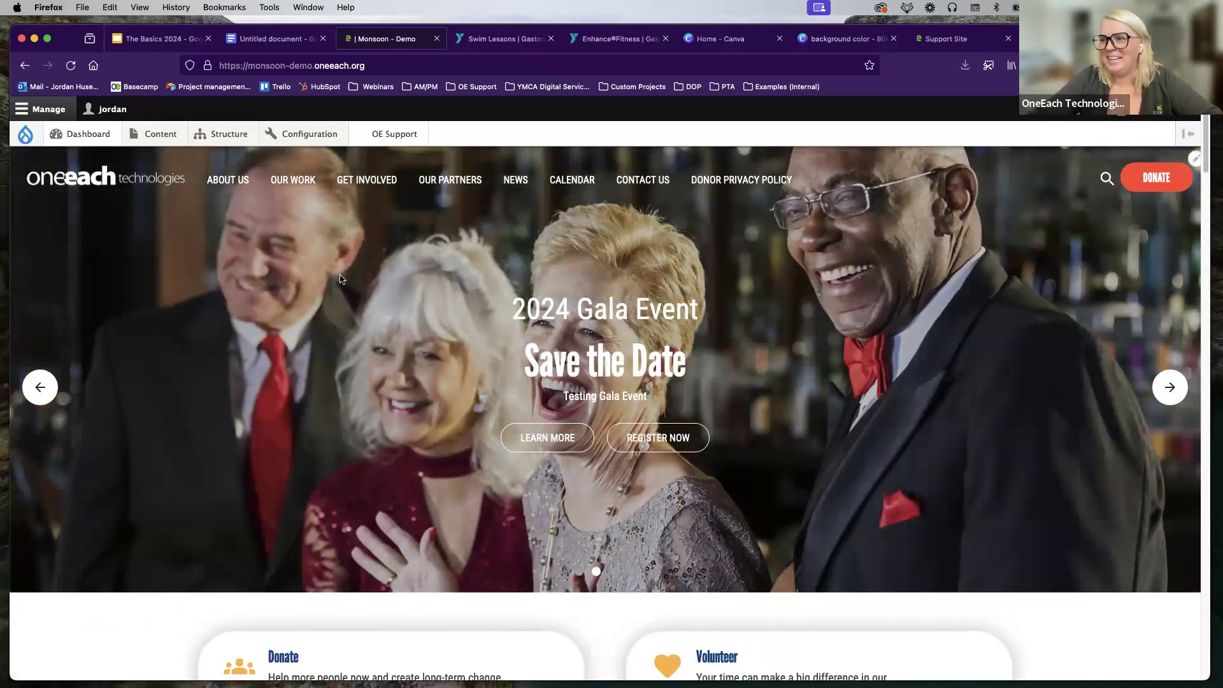
click(160, 127)
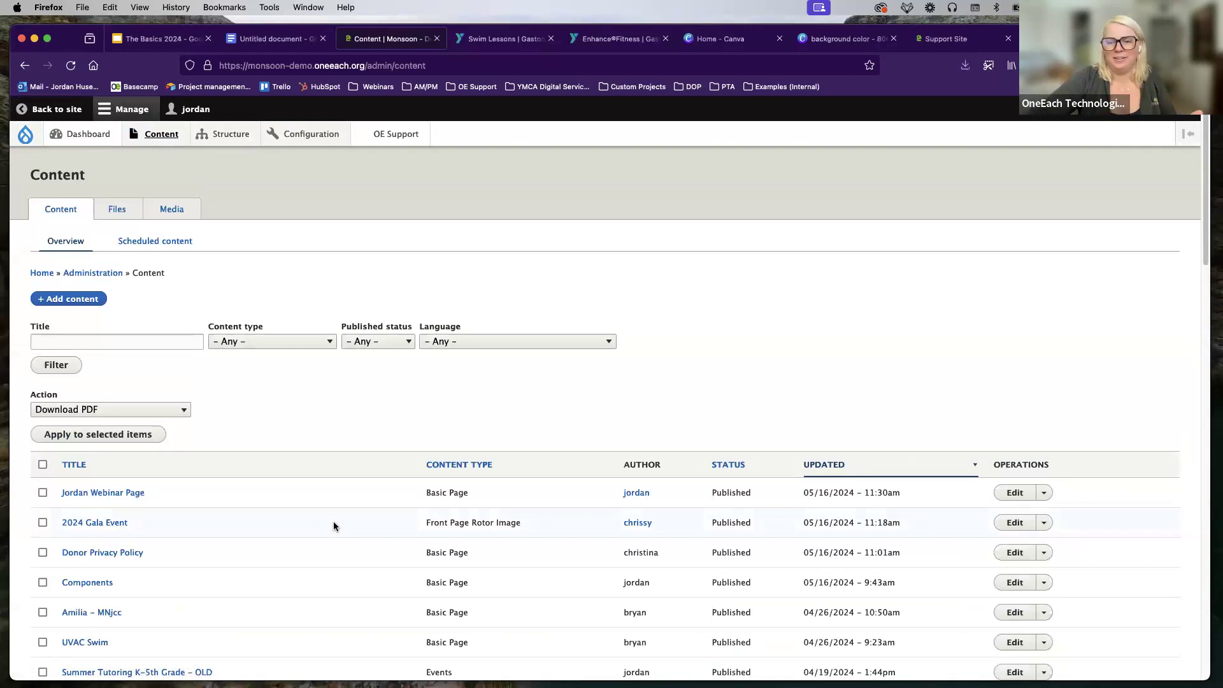
click(1009, 492)
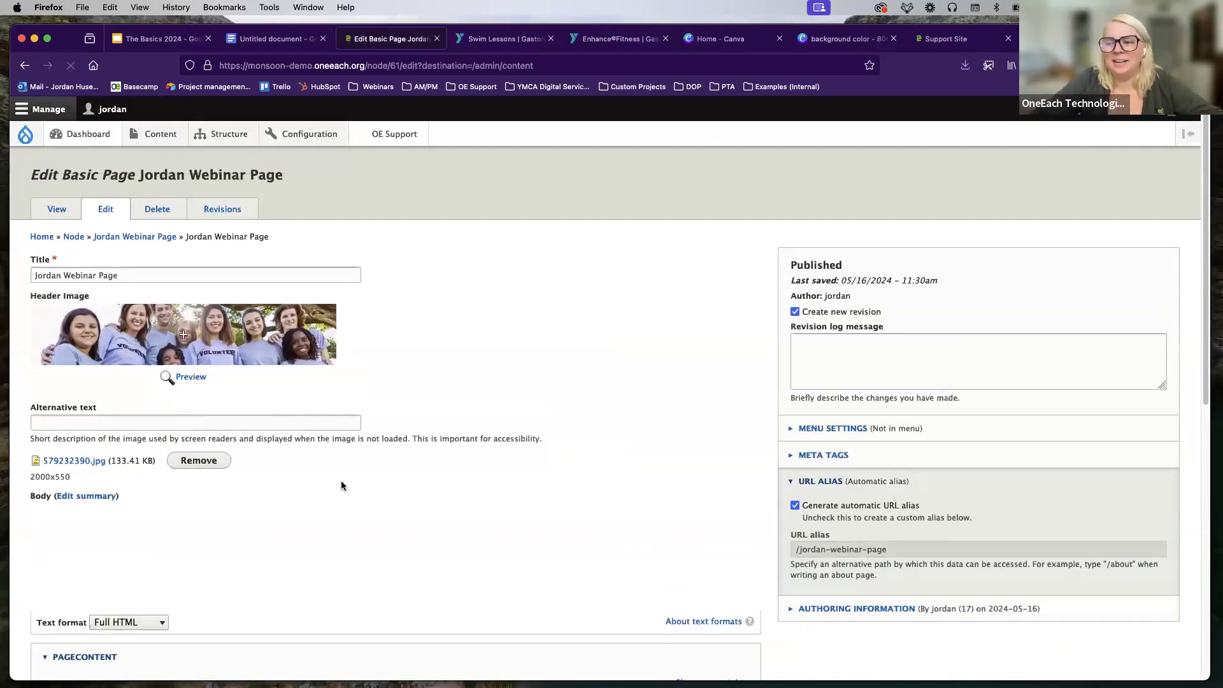
scroll(342, 485, down, 2)
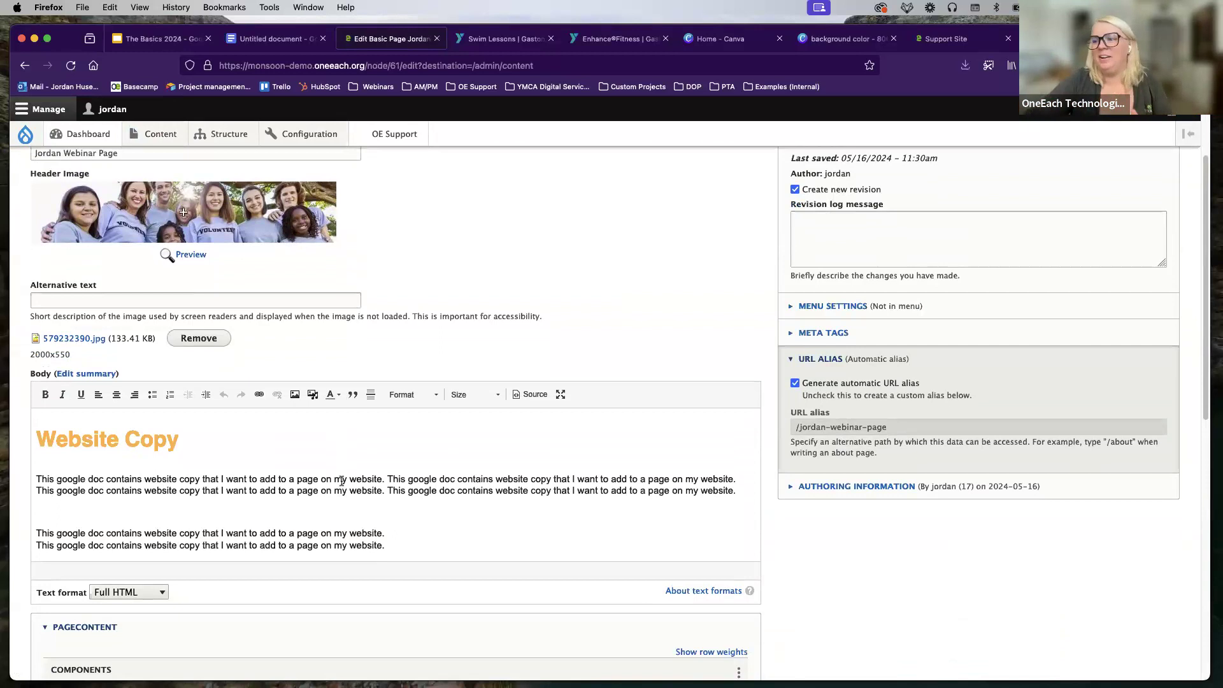
Step: Check the body's paragraph formats without changing them, then return to the content listing
click(415, 394)
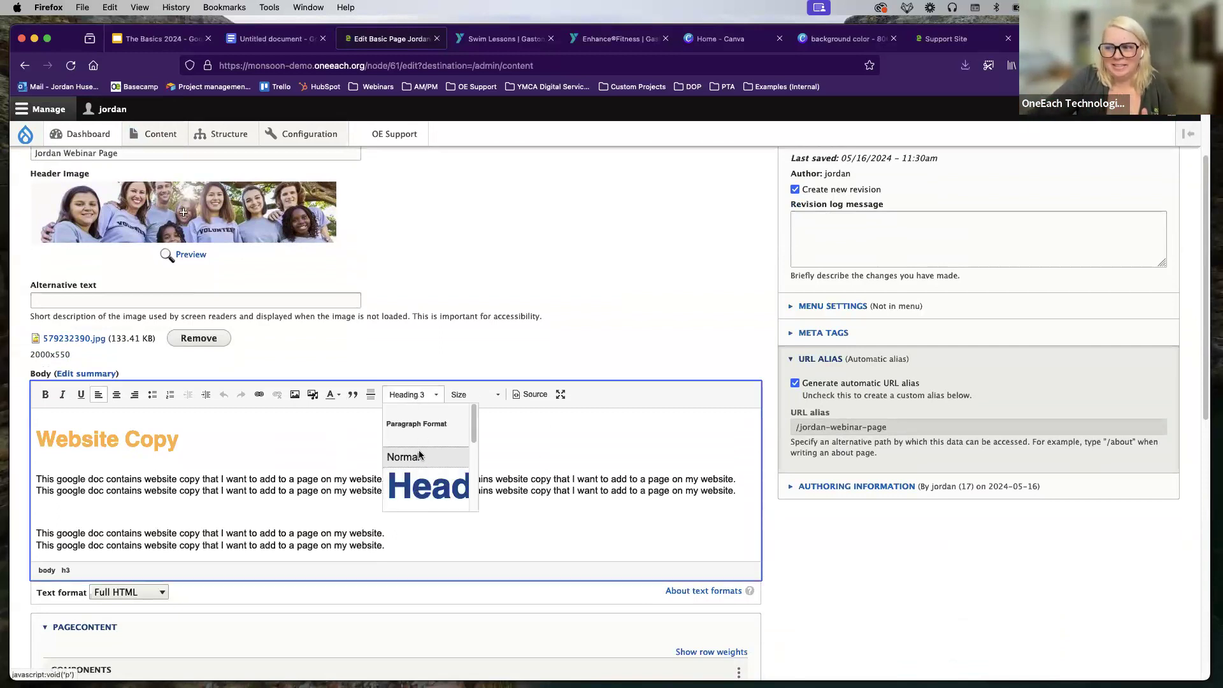
click(297, 424)
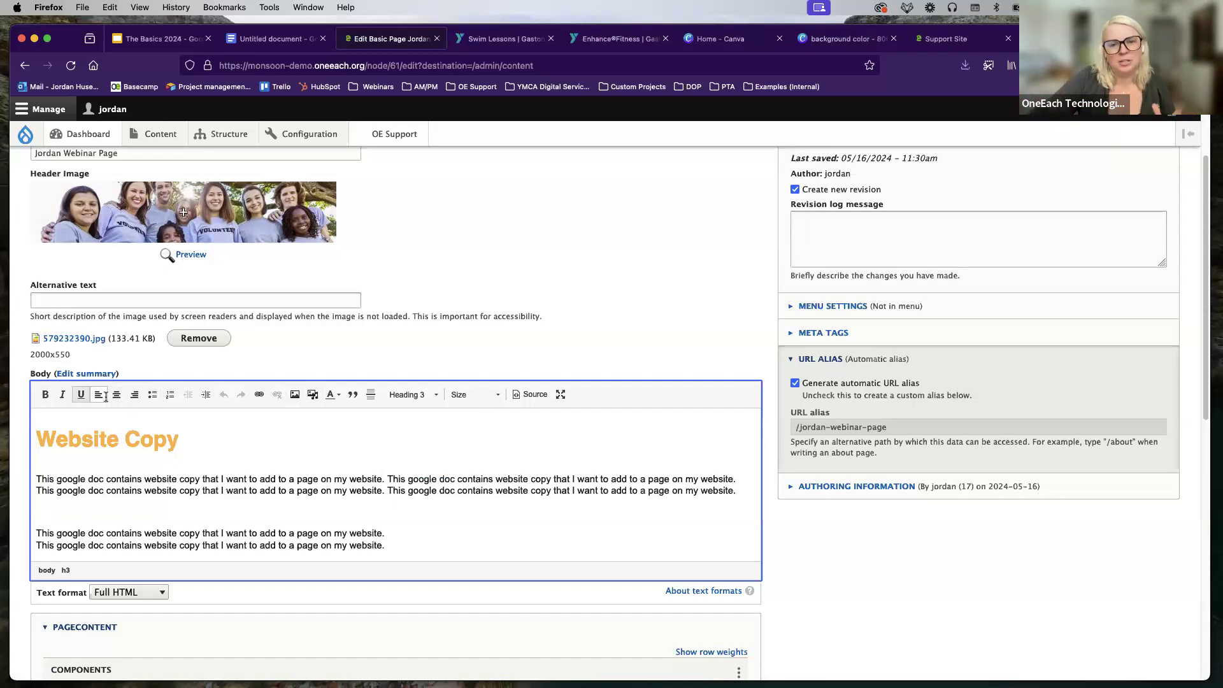
scroll(235, 446, down, 5)
scroll(235, 445, down, 1)
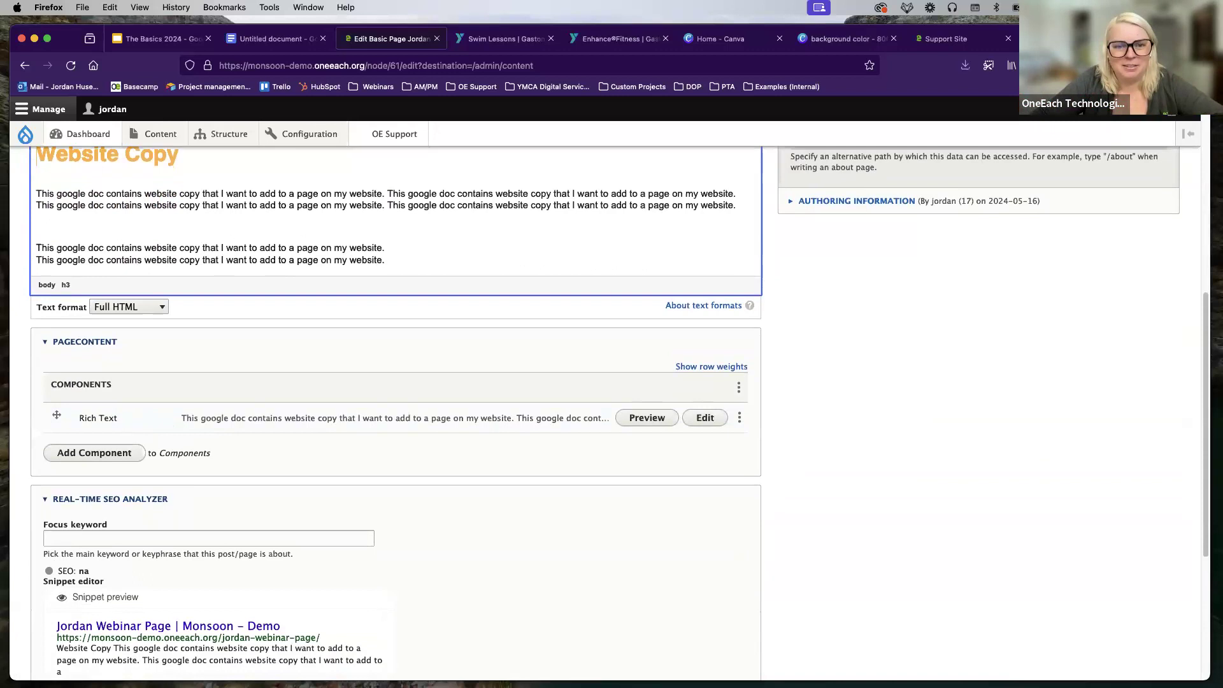
scroll(293, 423, up, 8)
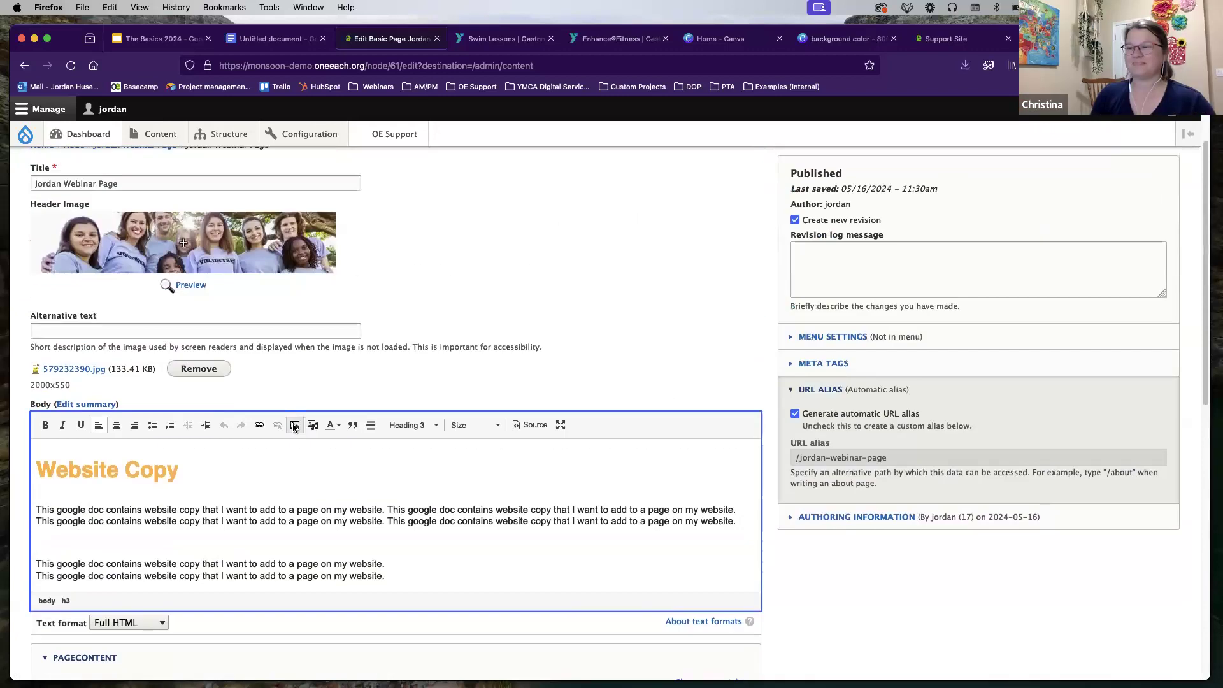
mouse_move(82, 153)
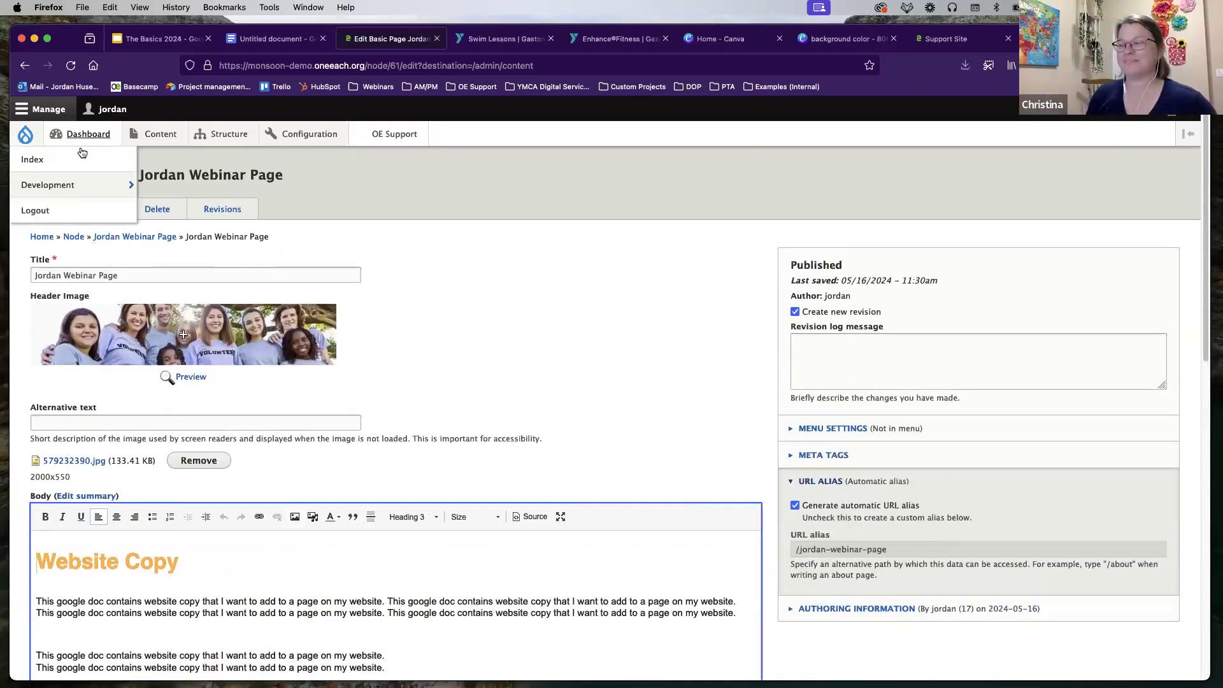
click(159, 133)
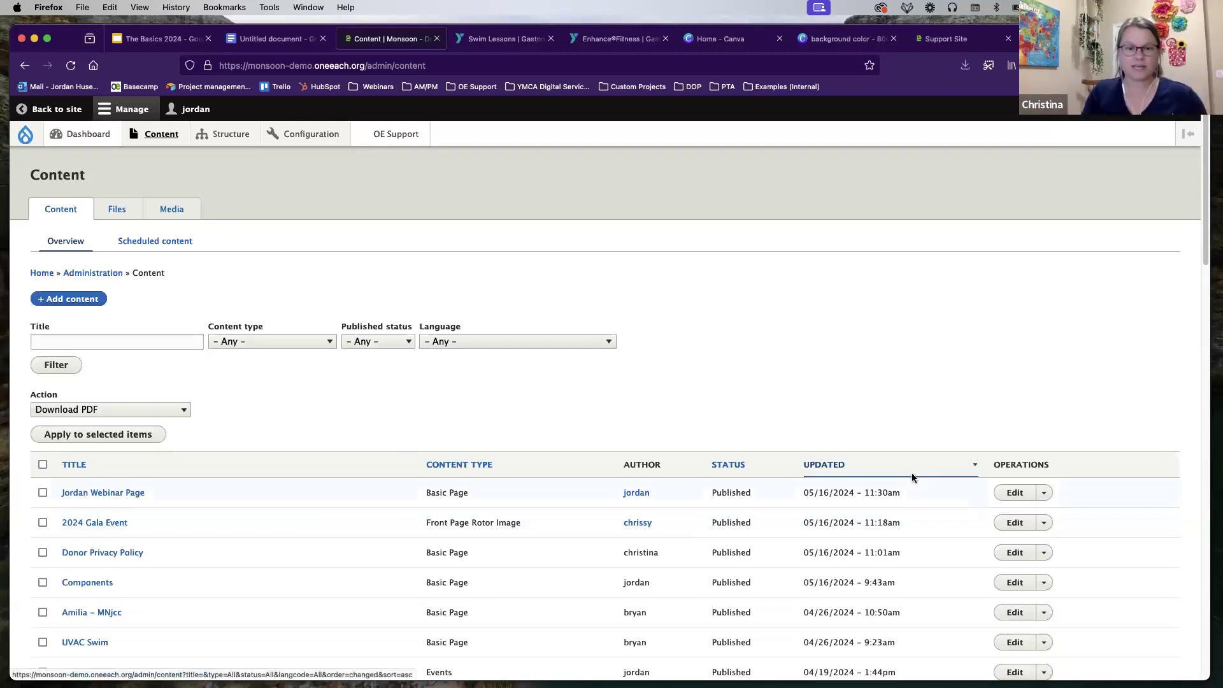
Step: Sort the content list by title
click(132, 479)
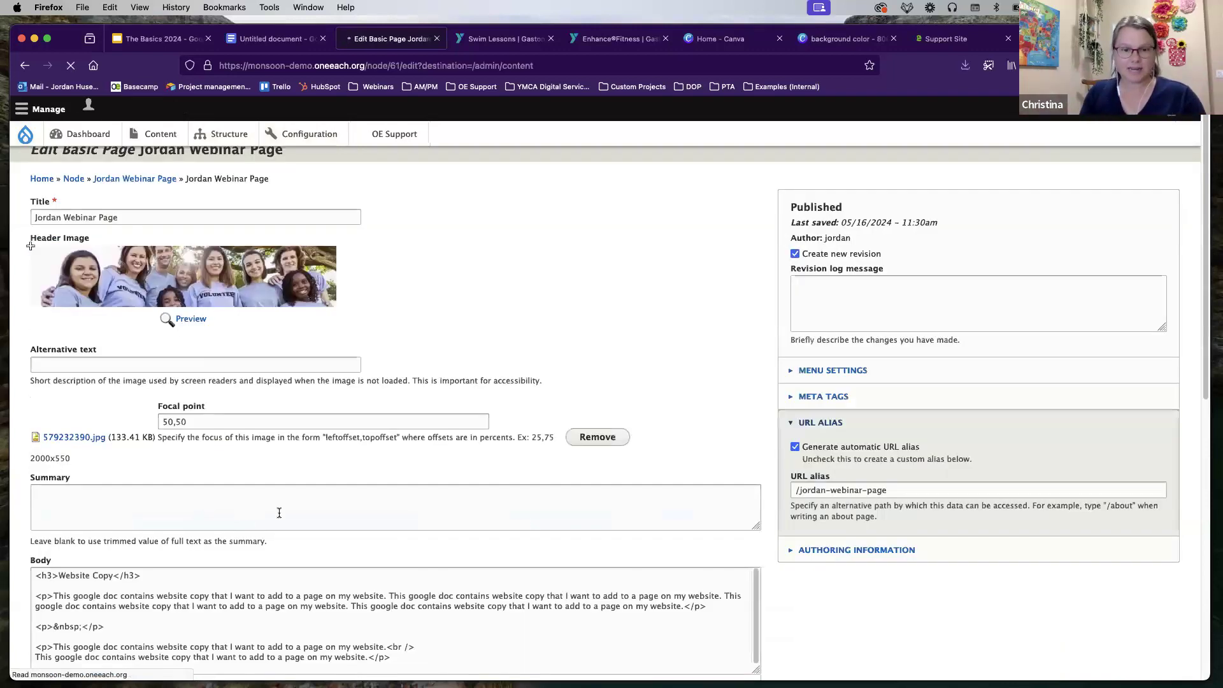
scroll(273, 511, down, 15)
drag(111, 576, 80, 607)
Step: Toggle the page's published status, leaving it unpublished, then open the live site's homepage
click(36, 589)
click(137, 592)
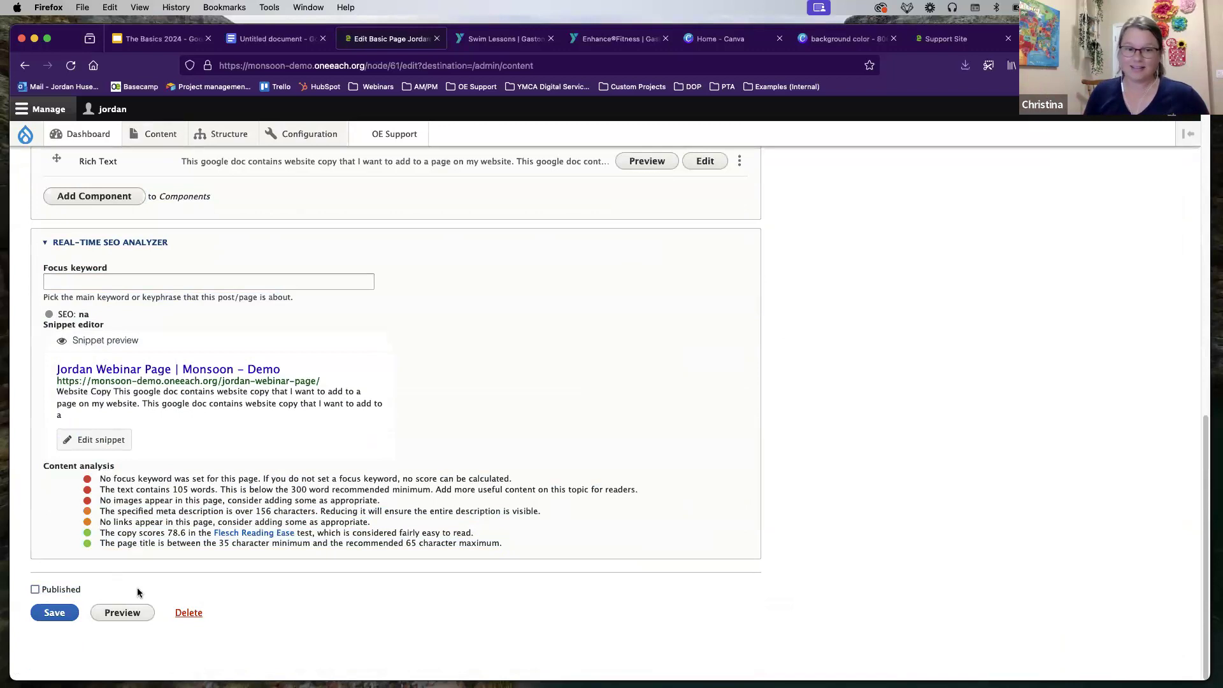
click(36, 589)
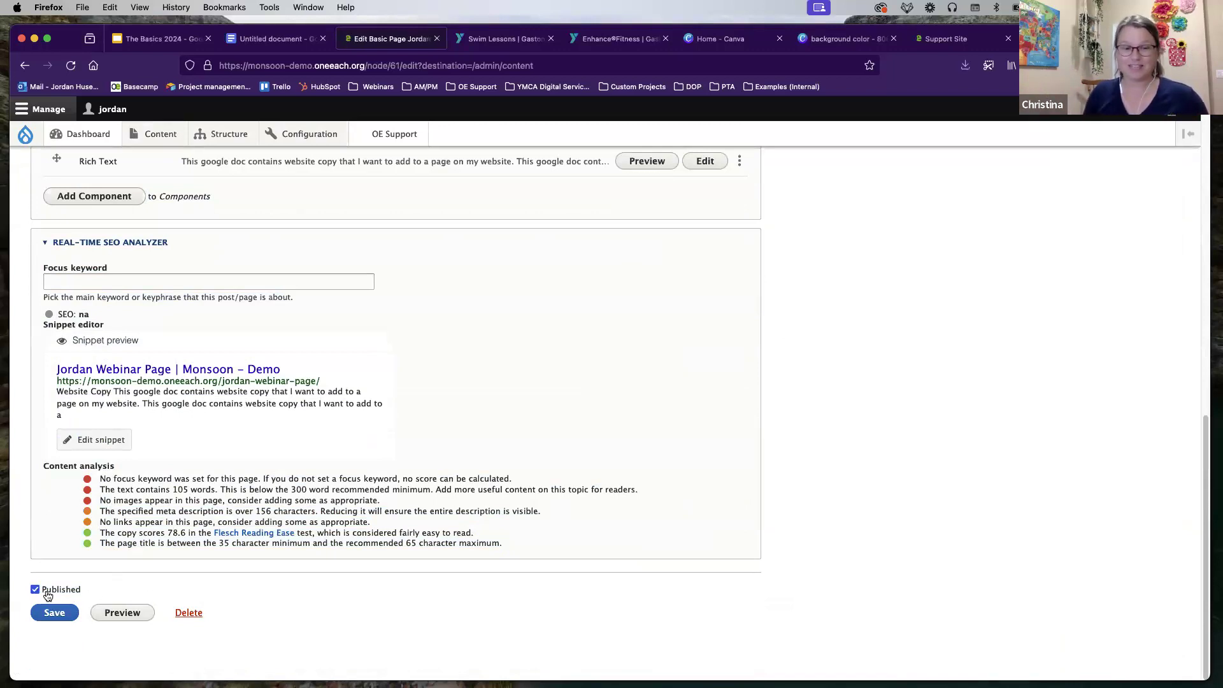
click(36, 589)
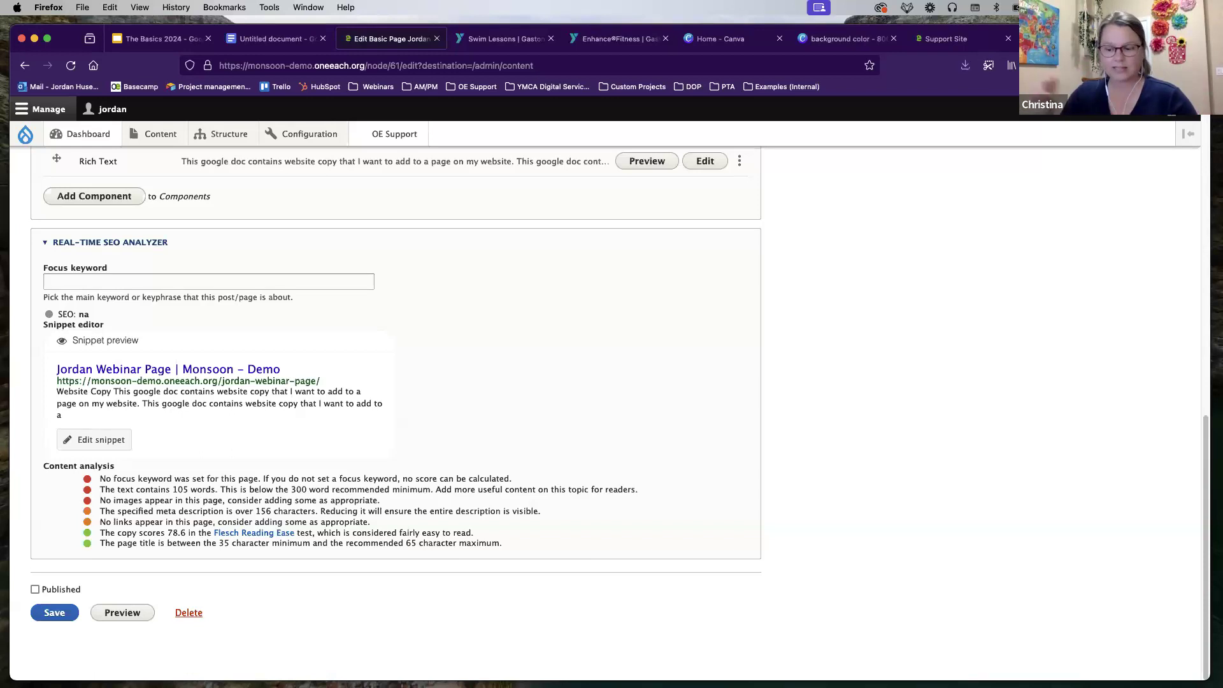
scroll(199, 351, up, 15)
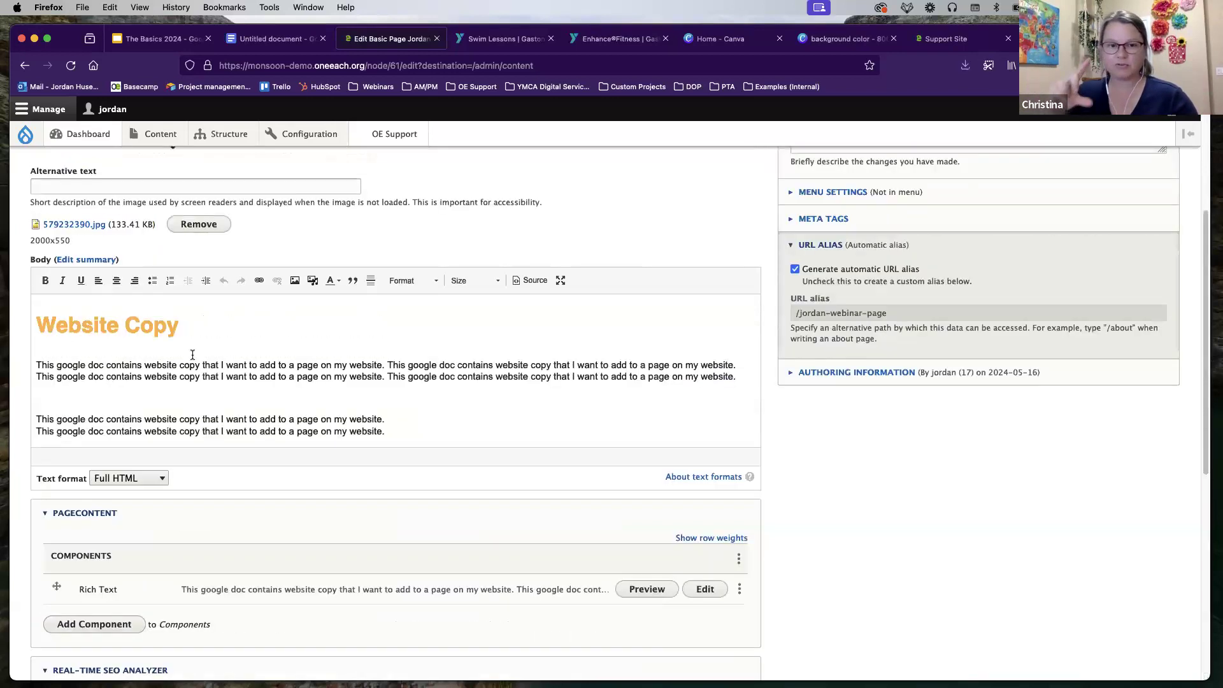
click(24, 134)
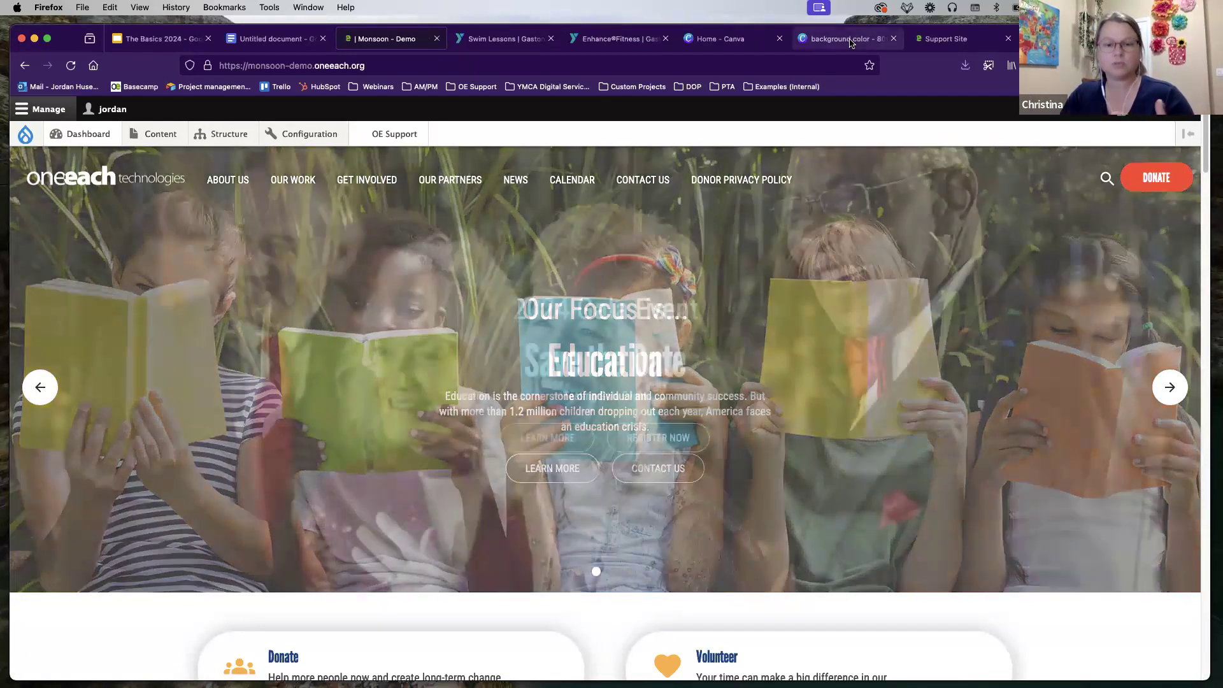
Step: In Canva, fill the square with solid blue at transparency 27, then return to Monsoon
click(850, 42)
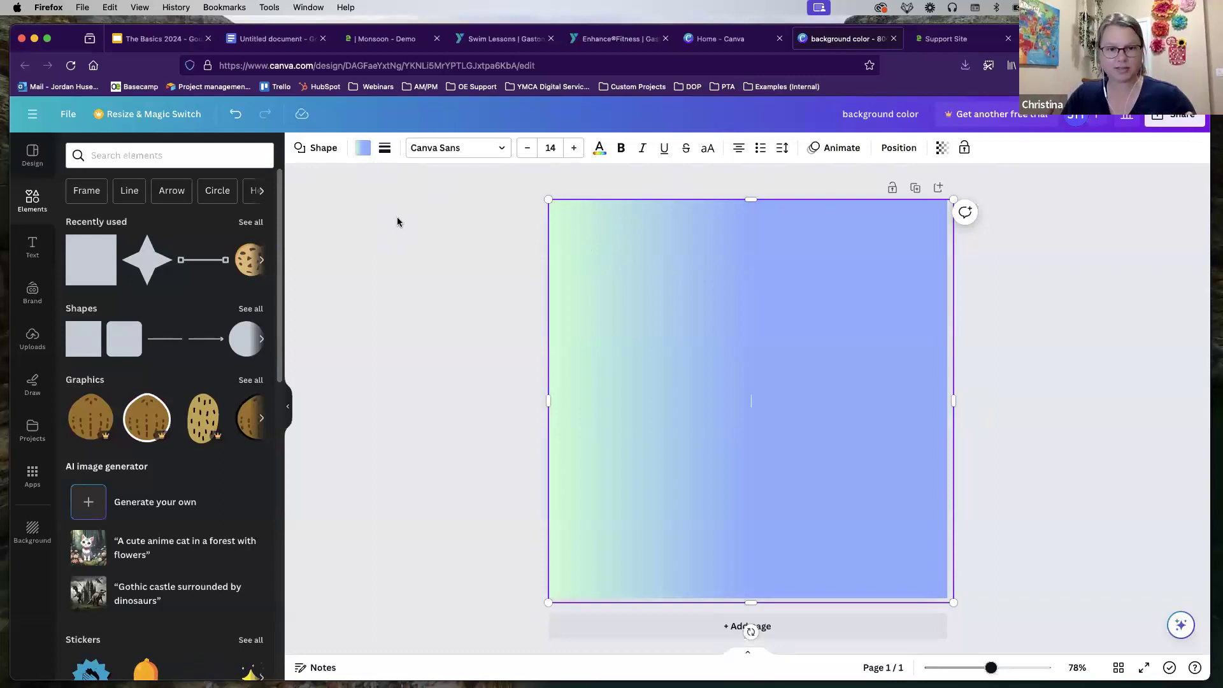
click(368, 153)
click(183, 488)
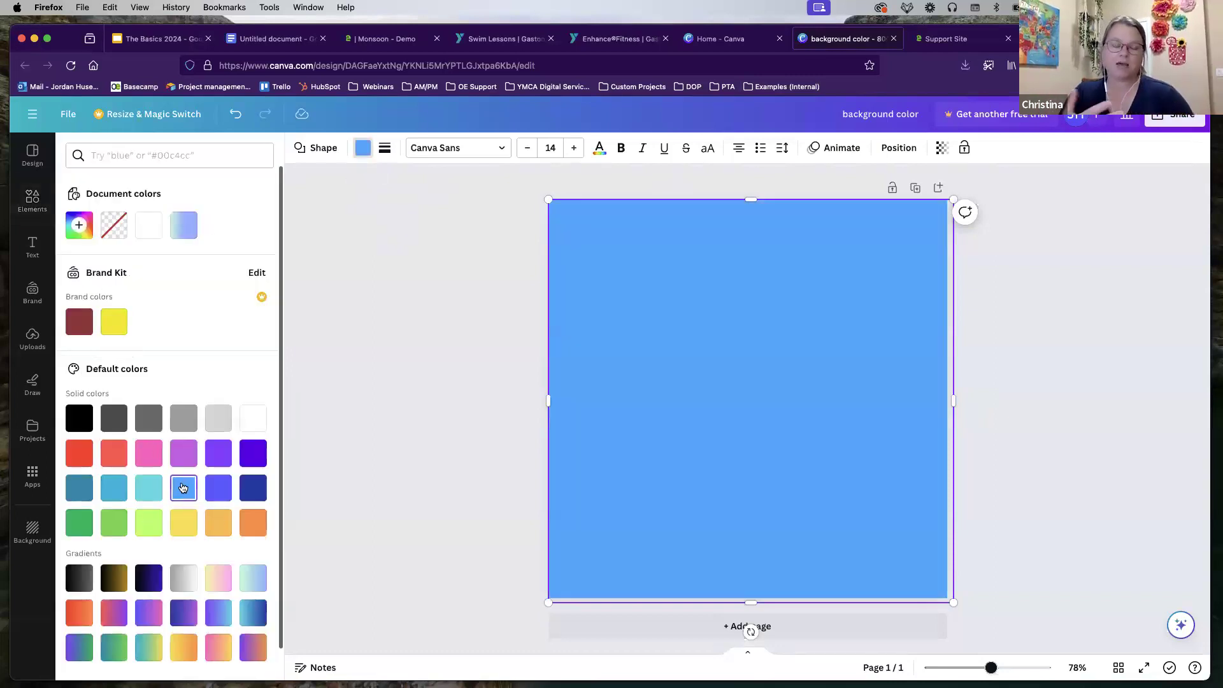
click(941, 149)
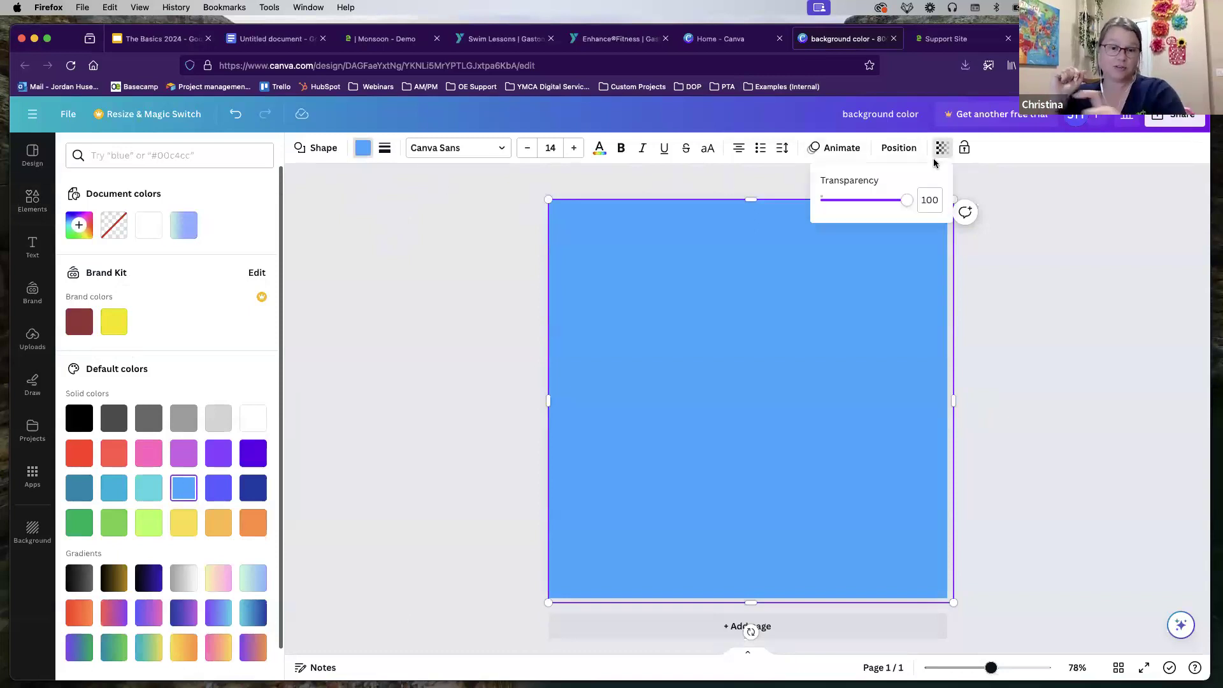
drag(907, 200, 842, 211)
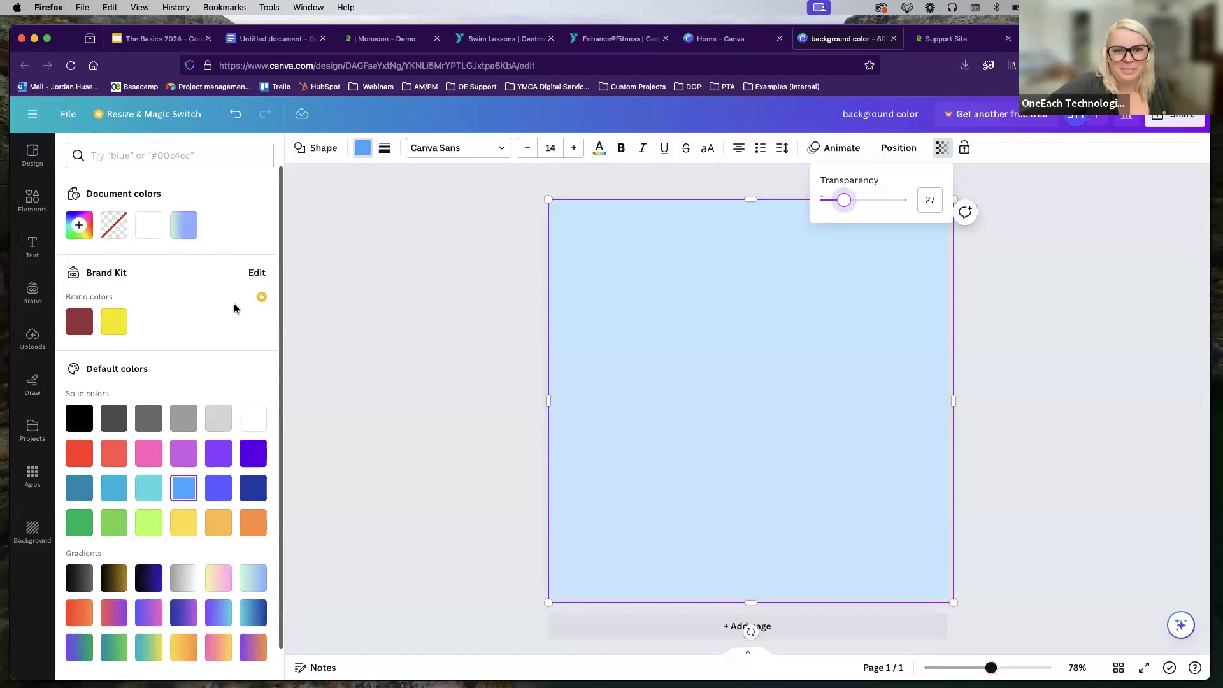
click(396, 42)
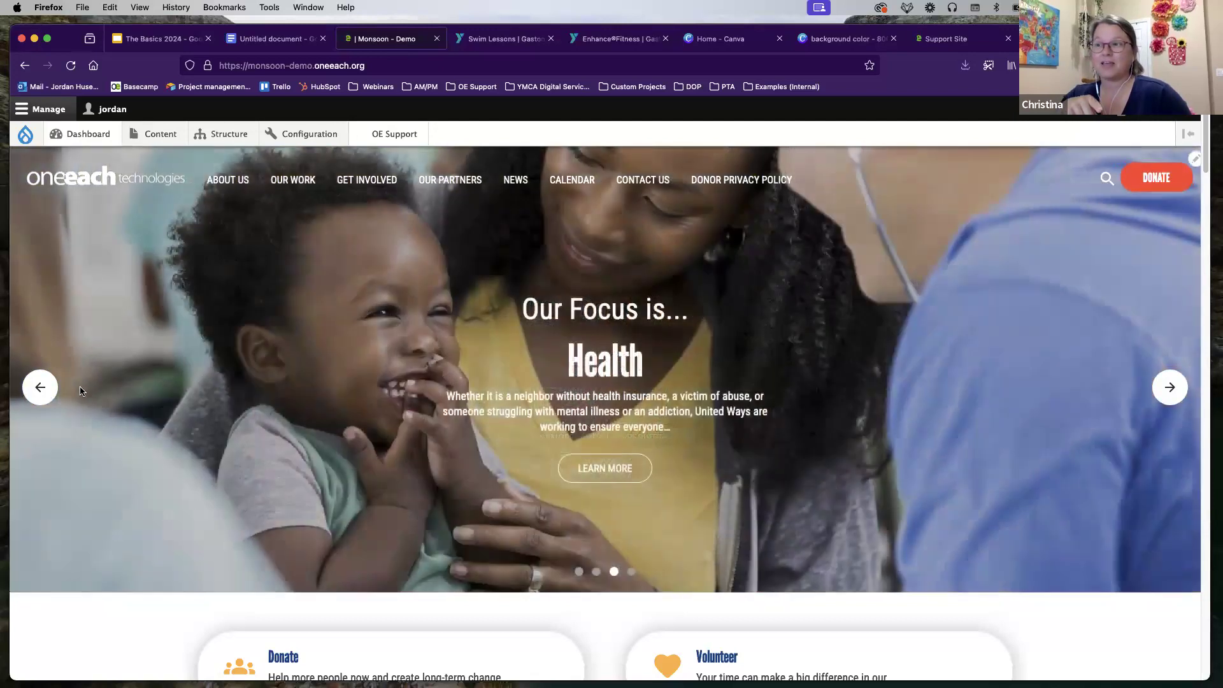
Step: Expand the Support Site's full Webforms (Drupal 9/10) tutorial list under Websites
click(156, 132)
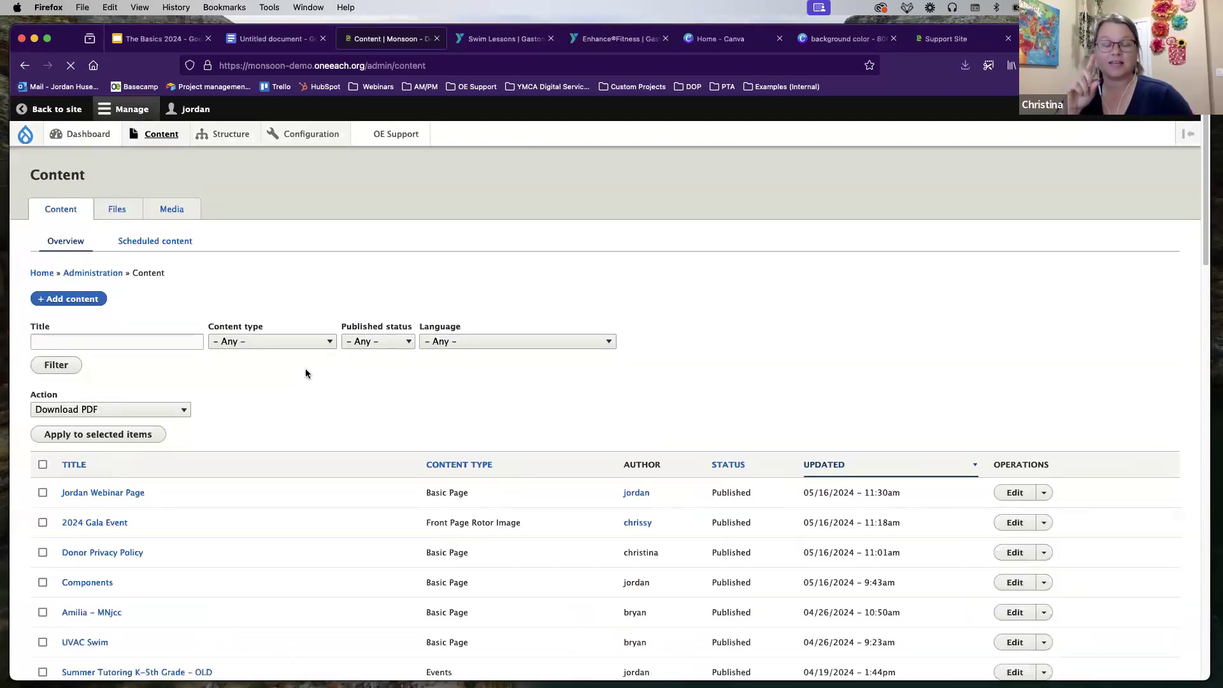
click(951, 39)
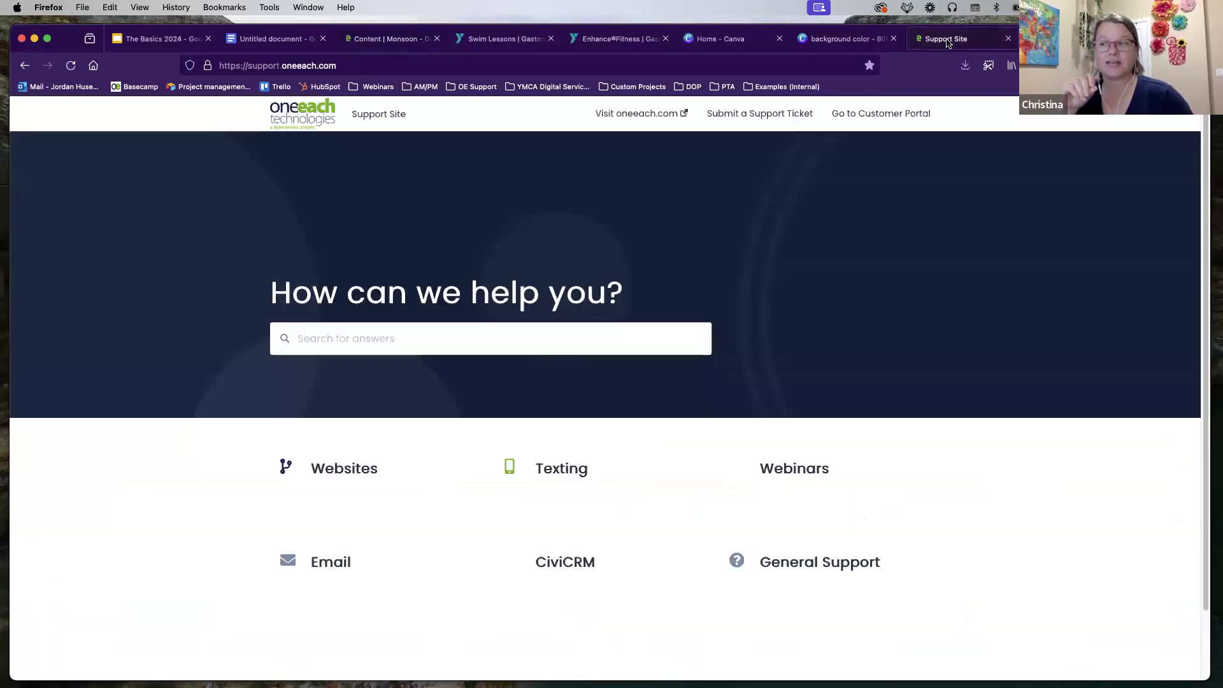
click(356, 461)
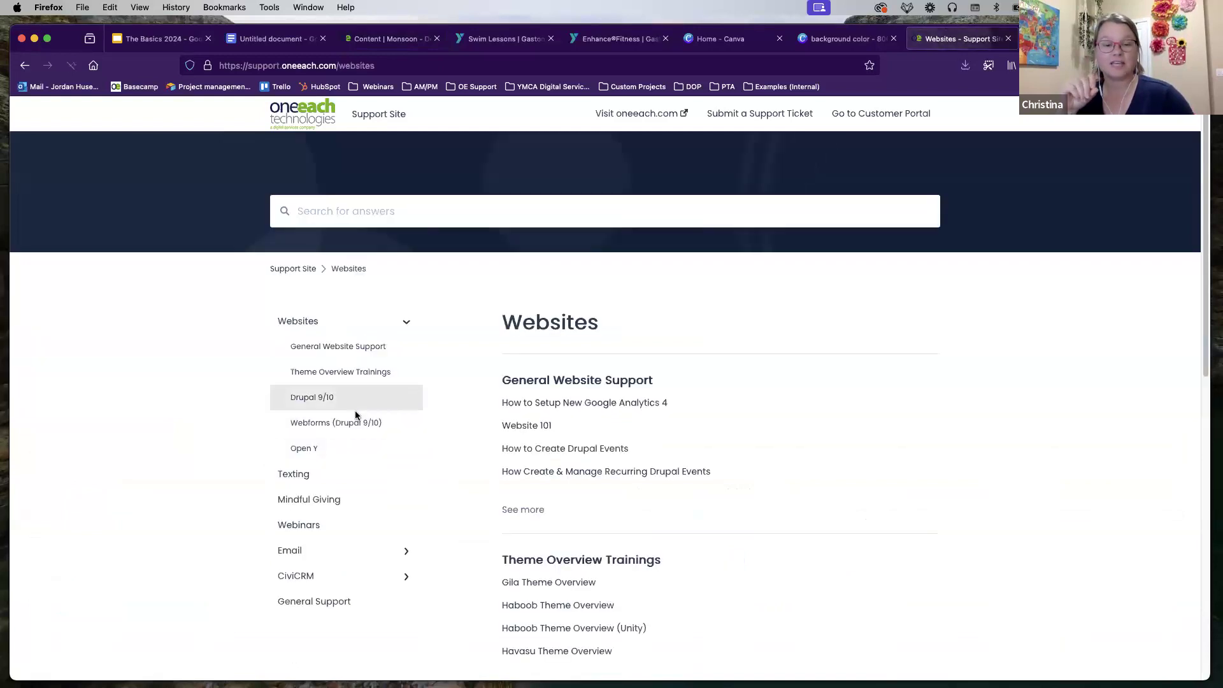
click(346, 422)
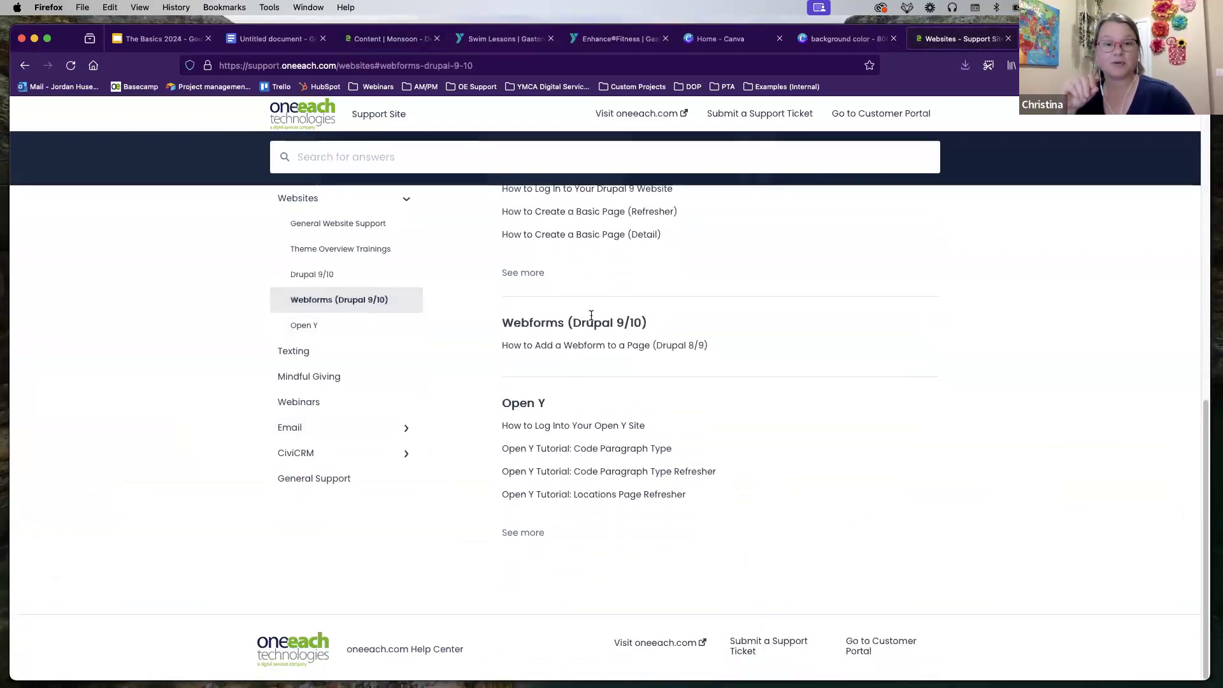
scroll(584, 328, up, 3)
click(521, 464)
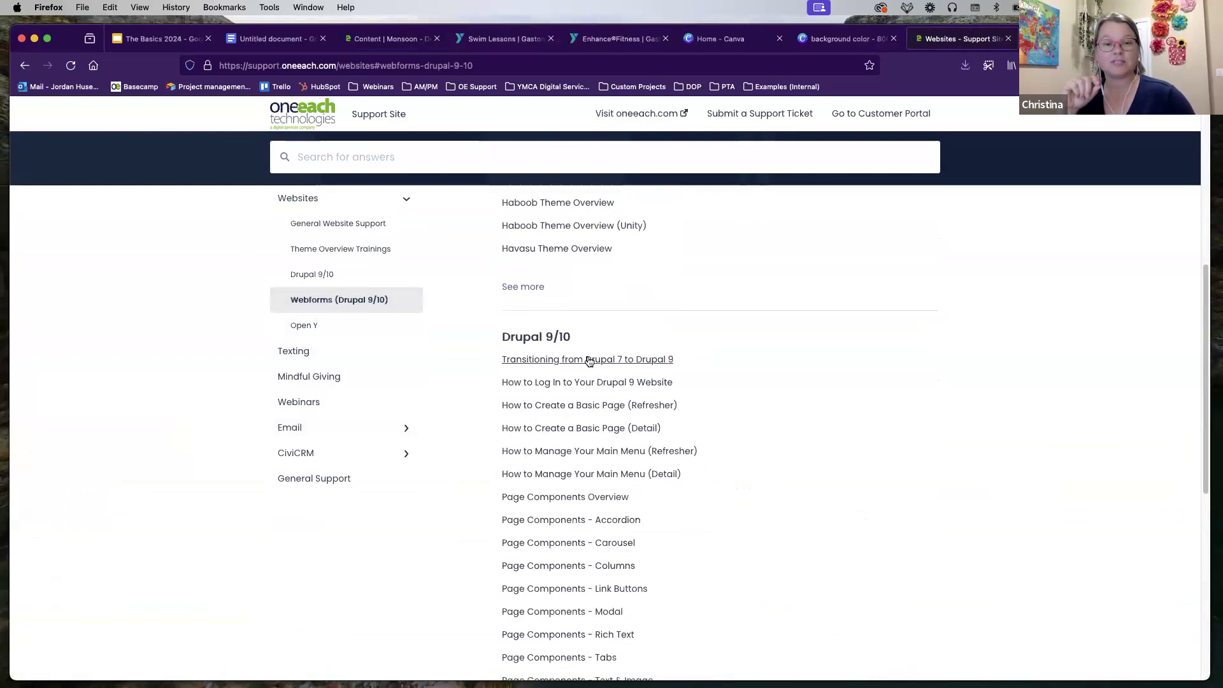
scroll(590, 363, down, 2)
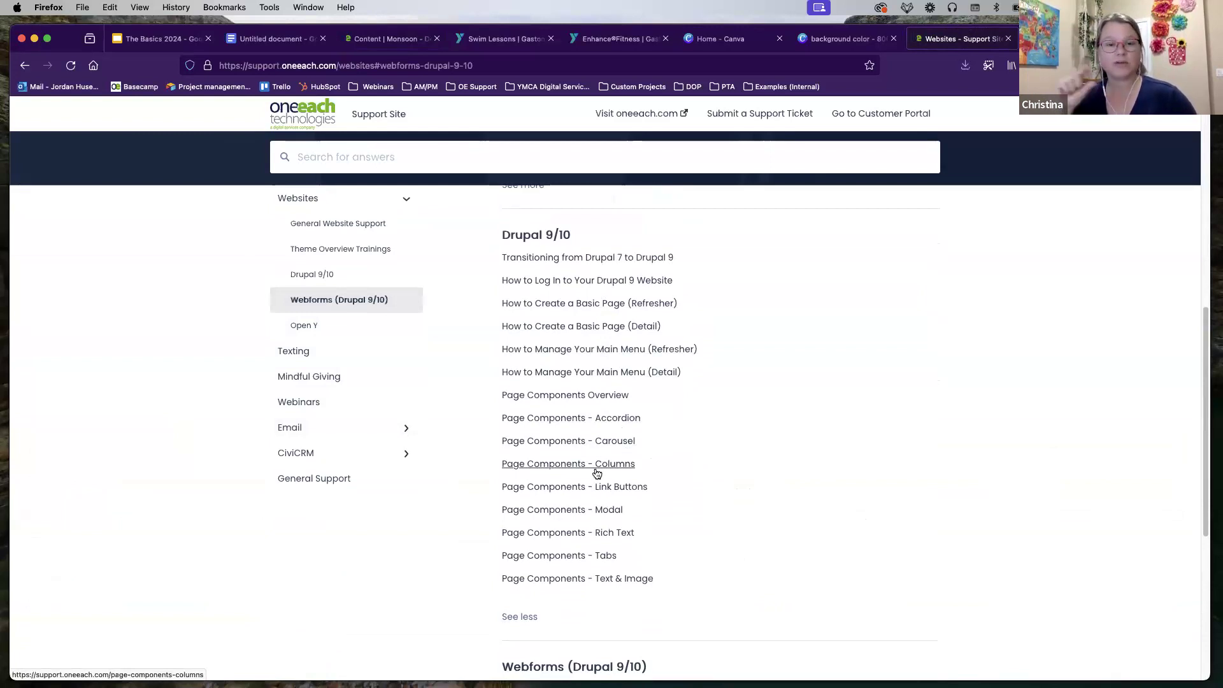
click(382, 38)
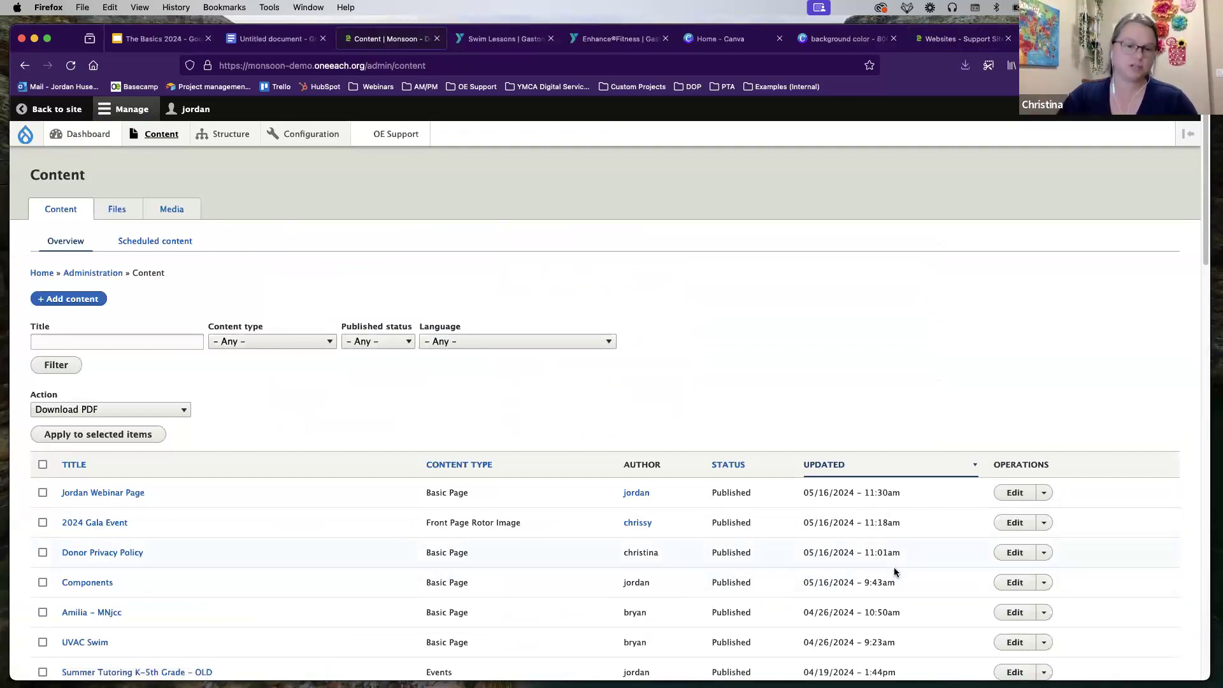
Step: Align the Donor Privacy Policy's embedded YouTube video to center and save the page
click(78, 555)
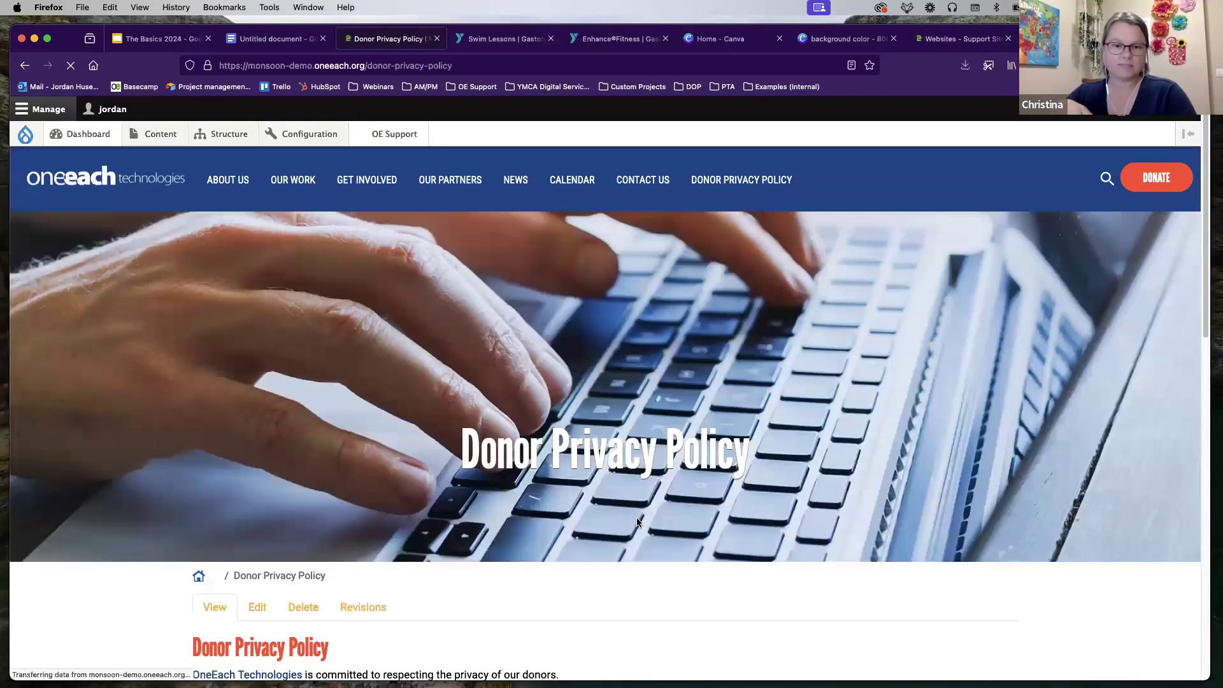
scroll(1012, 391, down, 5)
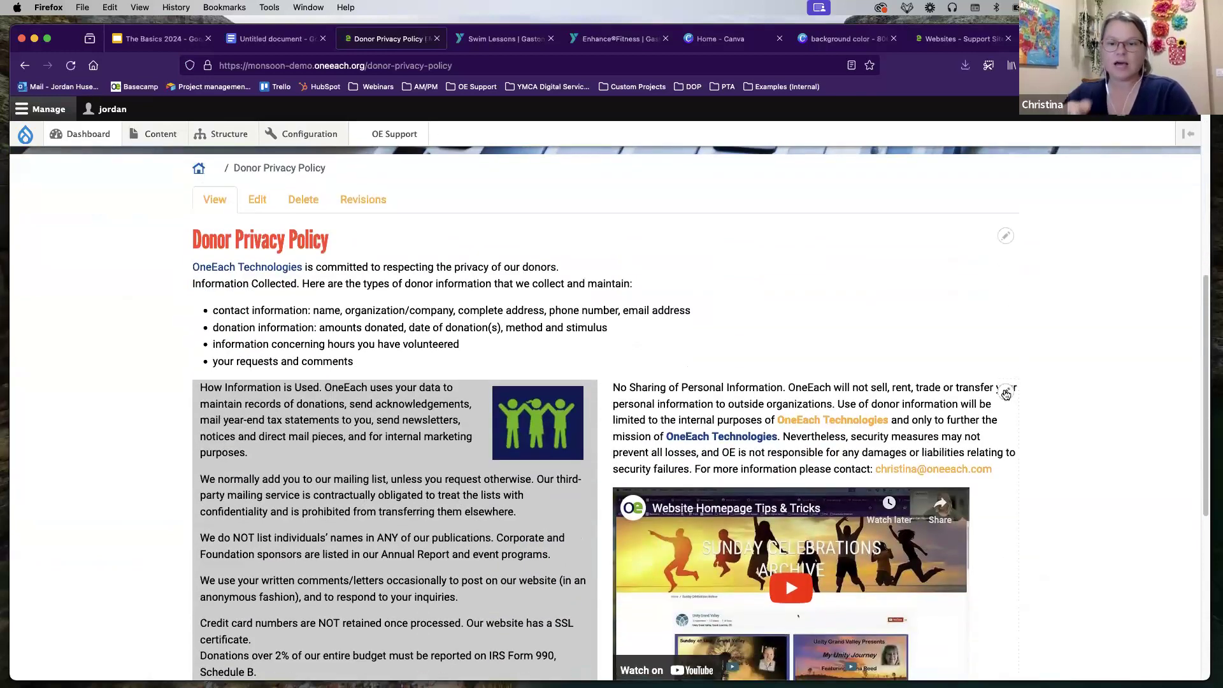
click(1006, 391)
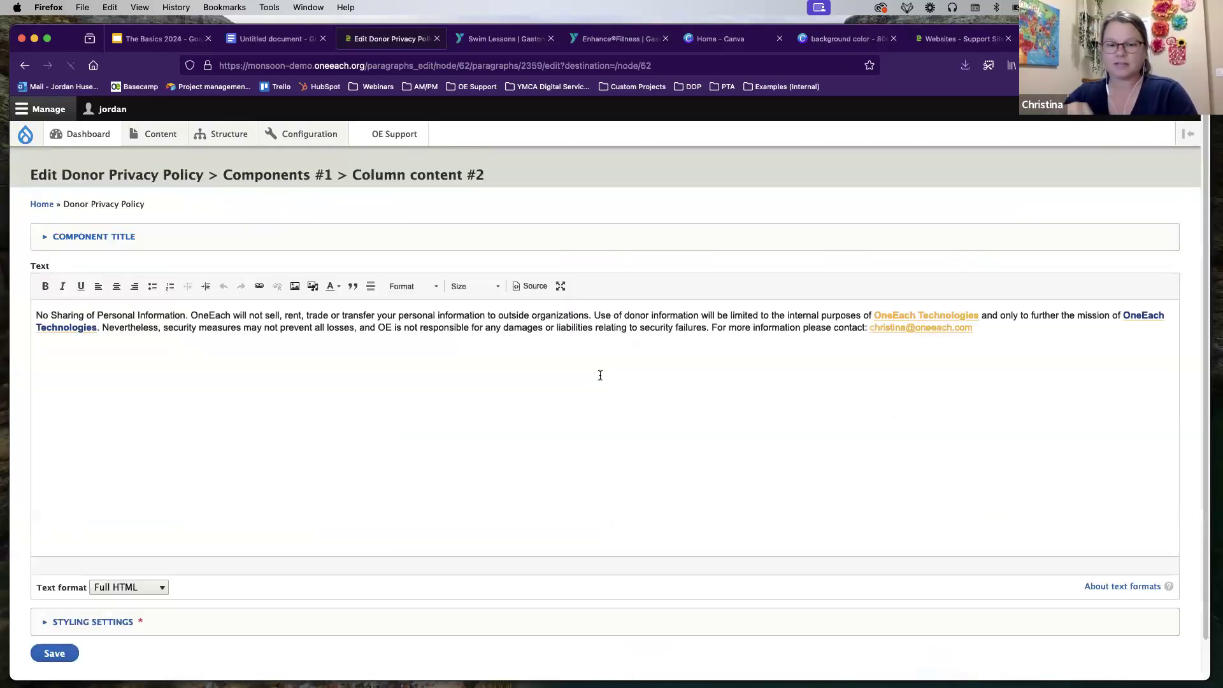
click(116, 277)
click(98, 278)
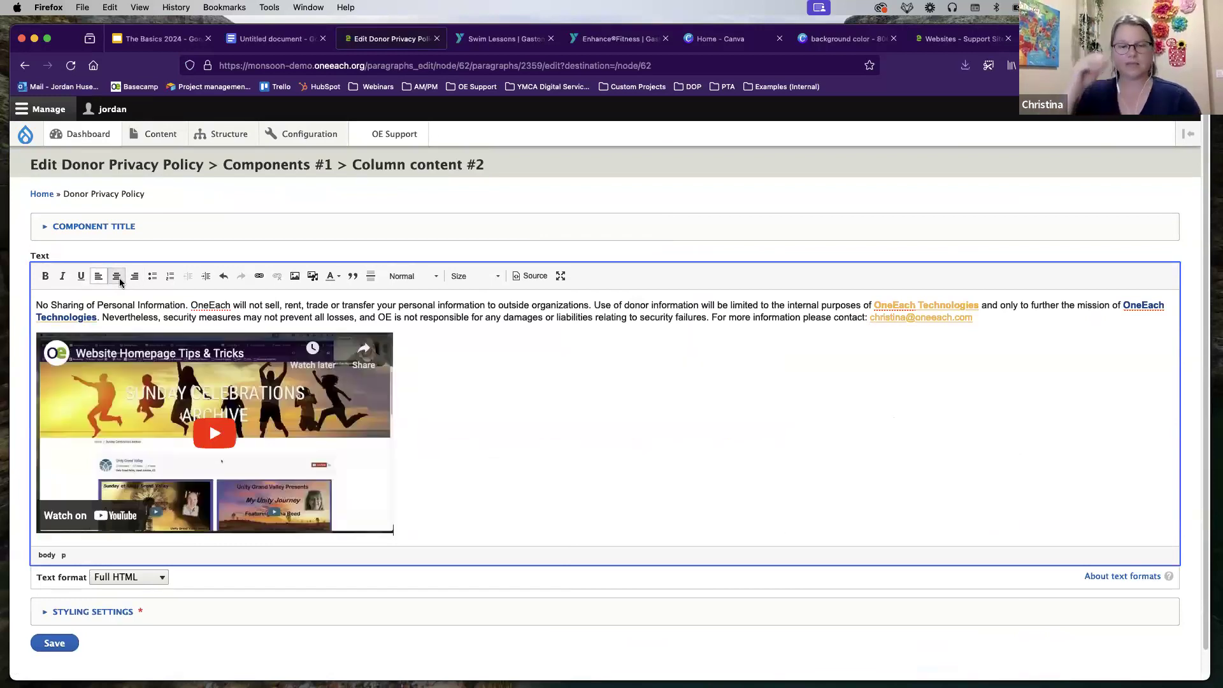
click(134, 277)
click(116, 279)
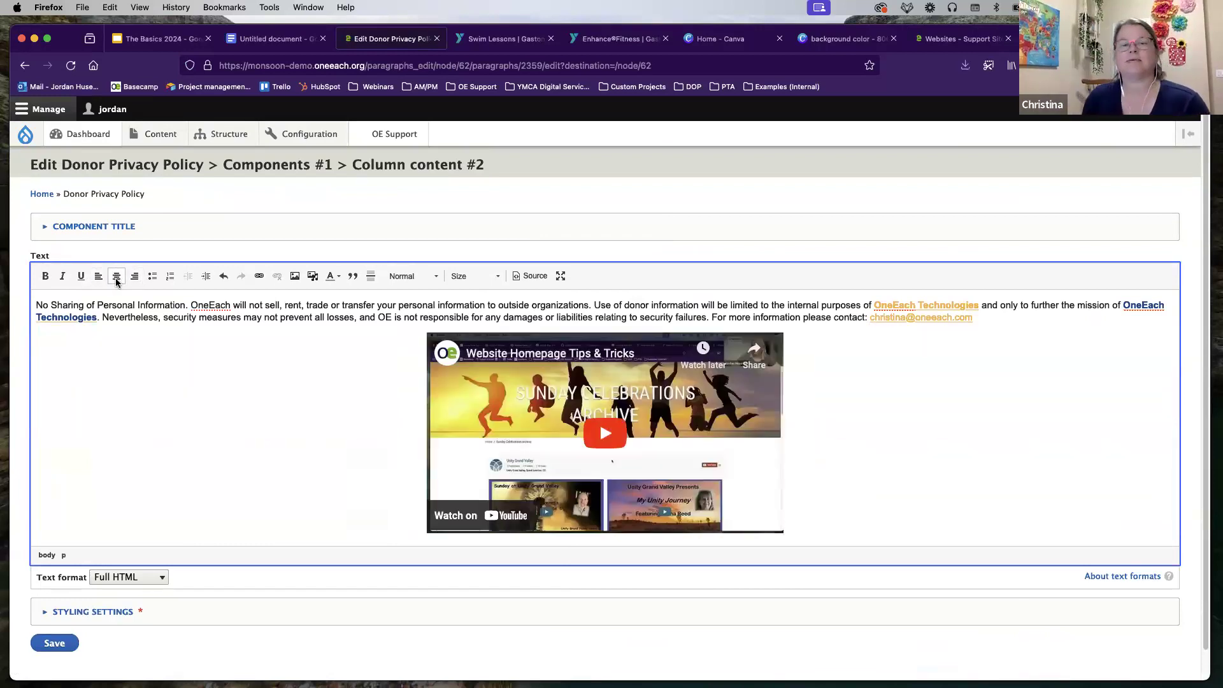
click(53, 643)
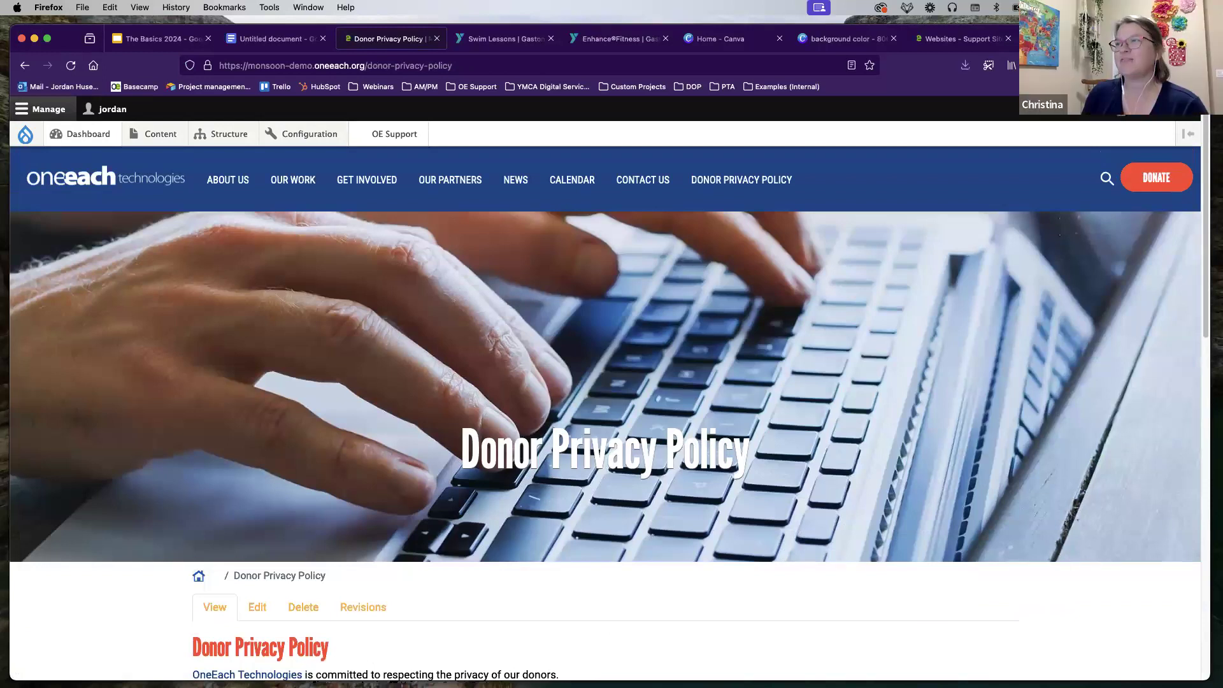
Step: Present The Basics 2024 full screen and advance to the Closing Details slide
click(156, 39)
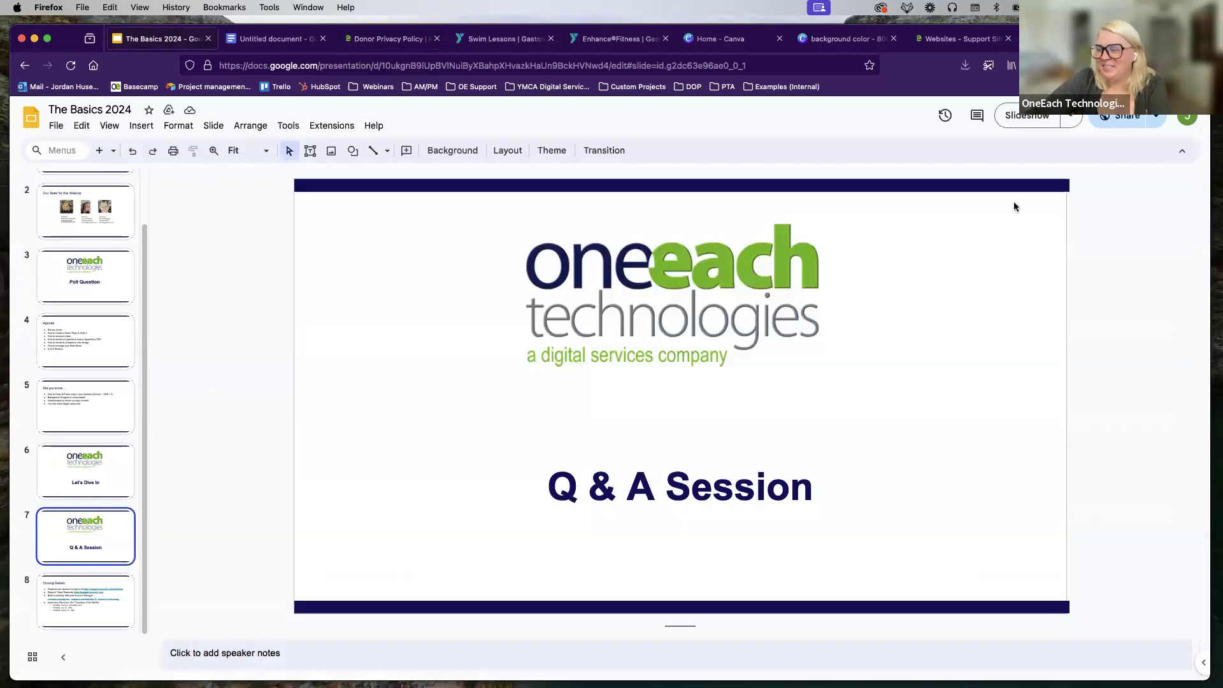
click(1018, 117)
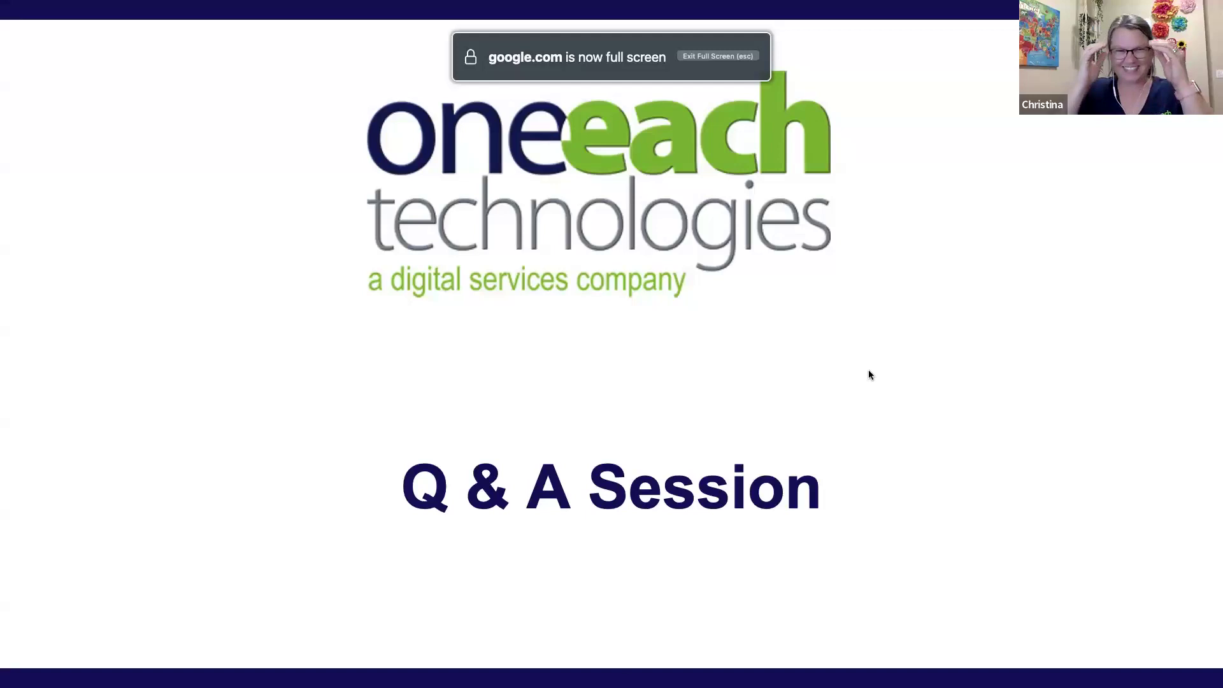
click(869, 372)
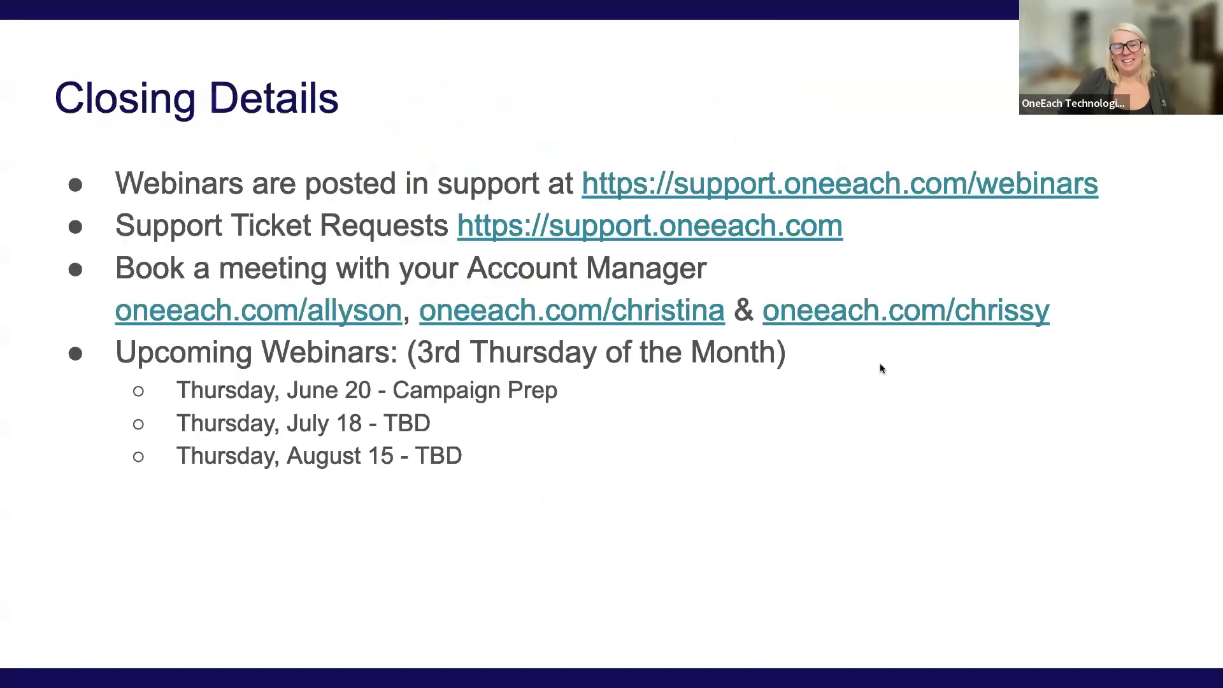